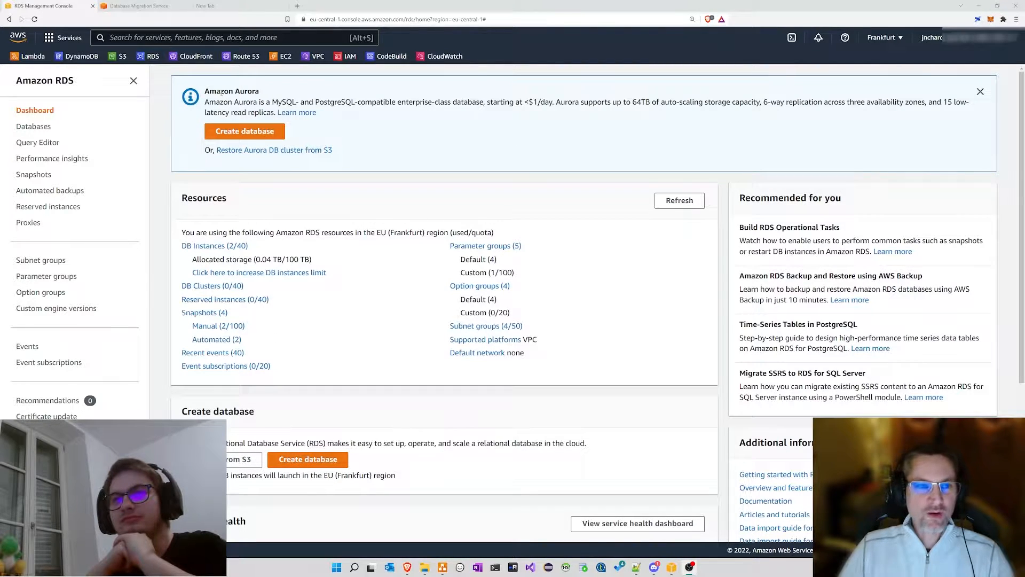
Step: Highlight and clear the Amazon Aurora heading text on the RDS page
{"action": "left_click_drag", "start_coordinate": [207, 90], "coordinate": [235, 92]}
{"action": "left_click", "coordinate": [292, 96]}
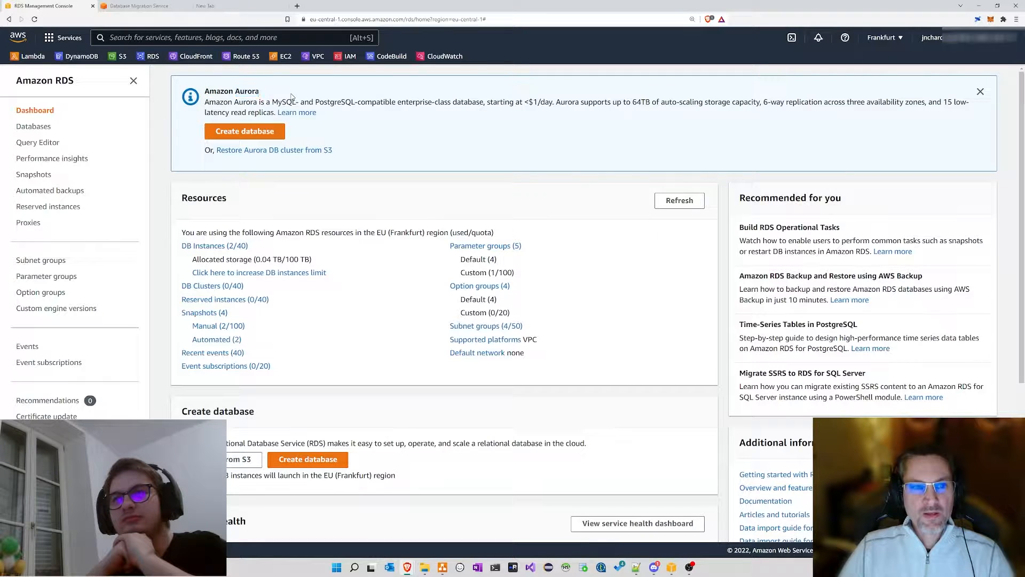
{"action": "double_click", "coordinate": [242, 92]}
{"action": "left_click", "coordinate": [278, 94]}
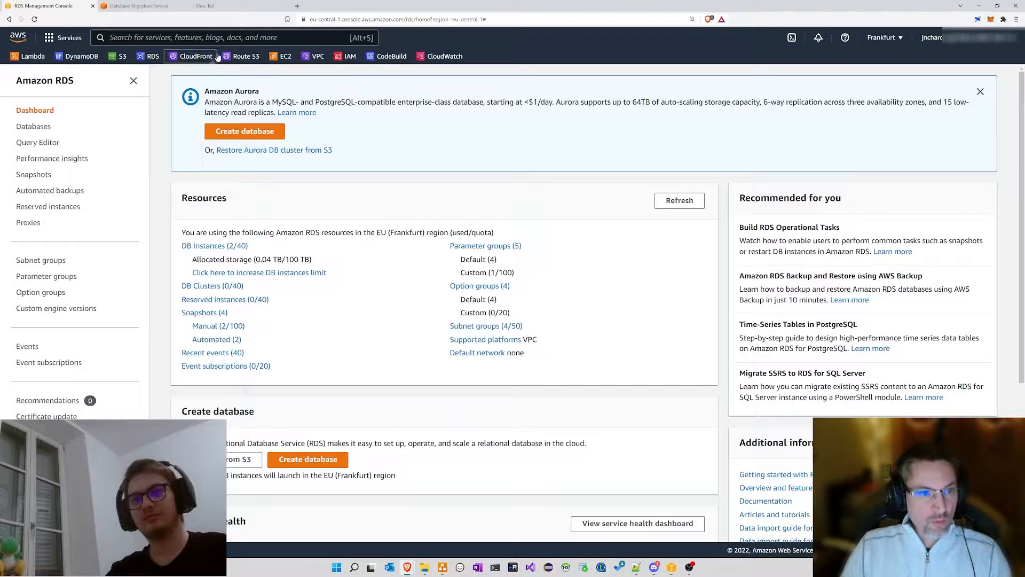
{"action": "left_click_drag", "start_coordinate": [206, 89], "coordinate": [284, 88]}
{"action": "left_click", "coordinate": [273, 93]}
{"action": "left_click", "coordinate": [296, 93]}
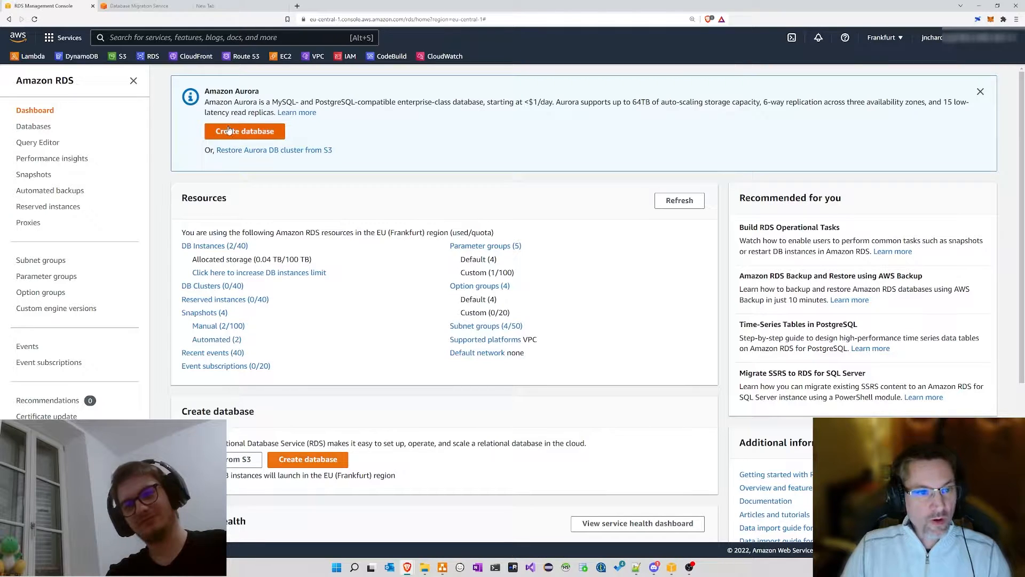
Step: Start a new database, dismiss the feedback notice, and show the RDS navigation panel
{"action": "left_click", "coordinate": [245, 131]}
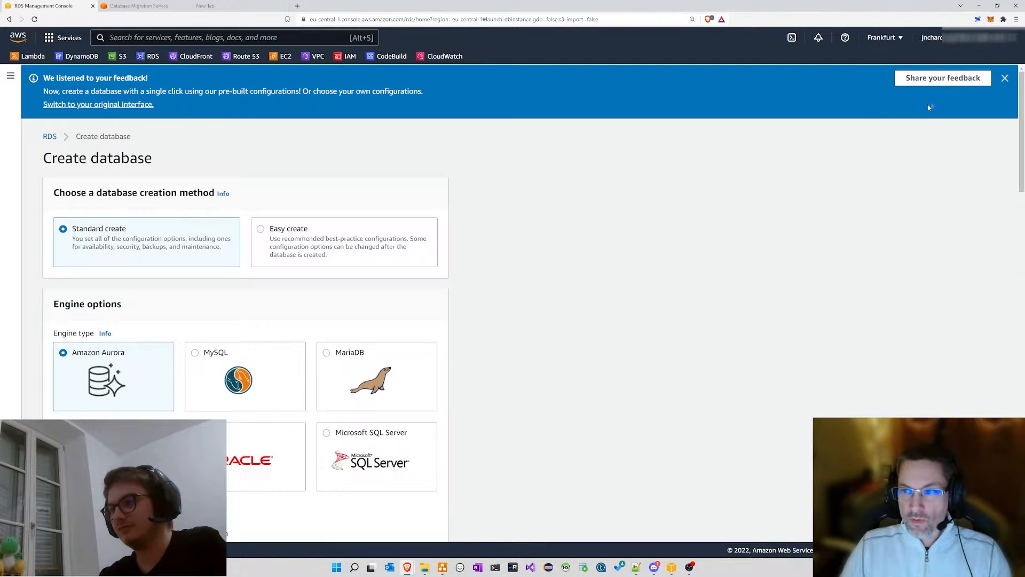
{"action": "left_click", "coordinate": [1004, 78]}
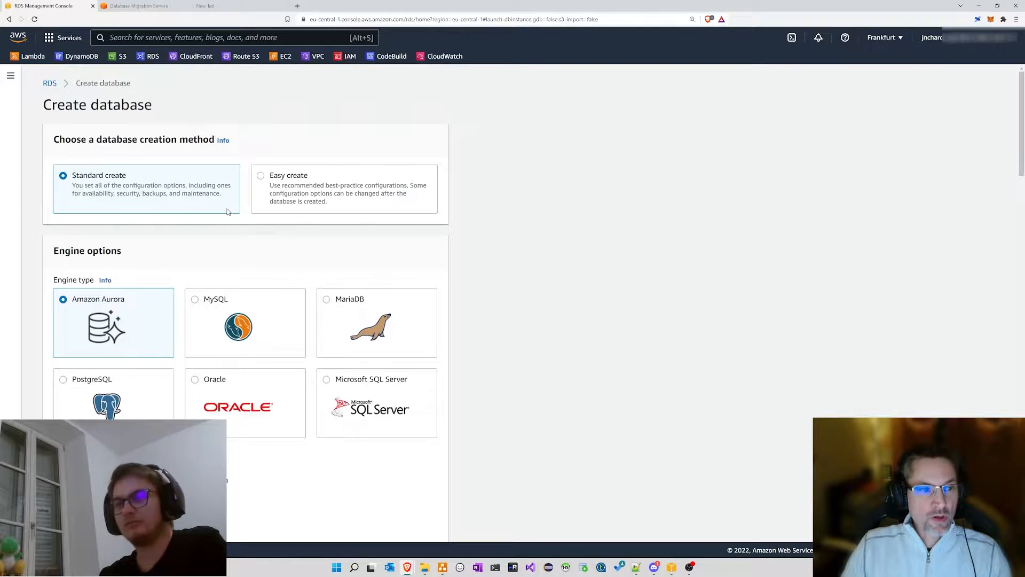
{"action": "left_click", "coordinate": [10, 77]}
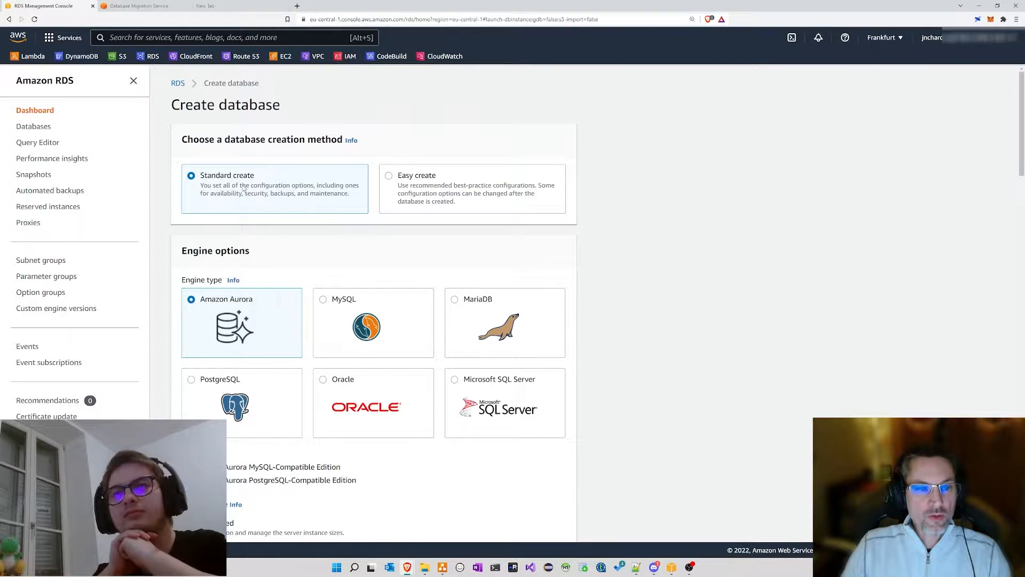
{"action": "scroll", "coordinate": [670, 179], "scroll_direction": "down", "scroll_amount": 4}
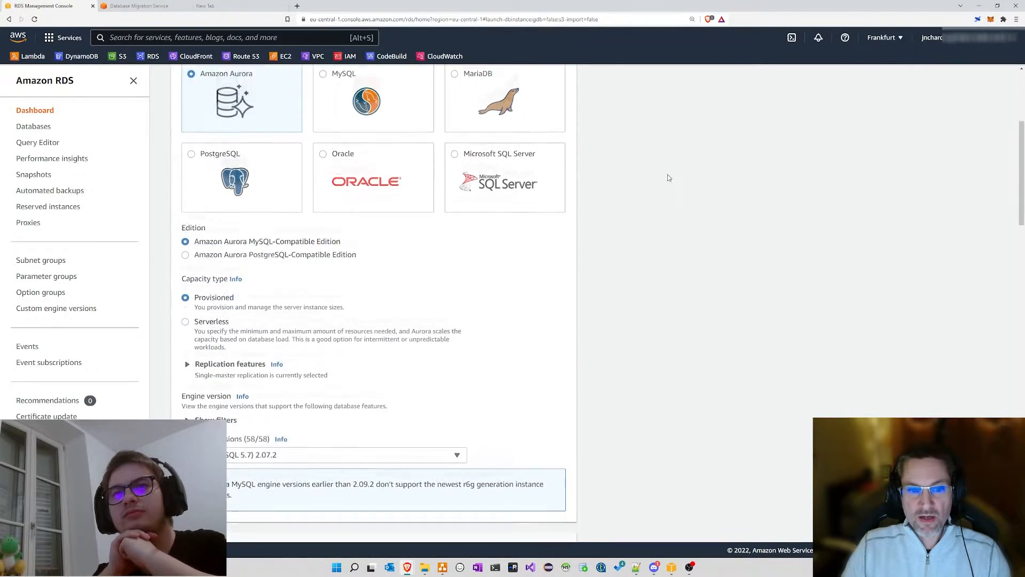
{"action": "scroll", "coordinate": [665, 172], "scroll_direction": "down", "scroll_amount": 11}
{"action": "scroll", "coordinate": [663, 172], "scroll_direction": "up", "scroll_amount": 6}
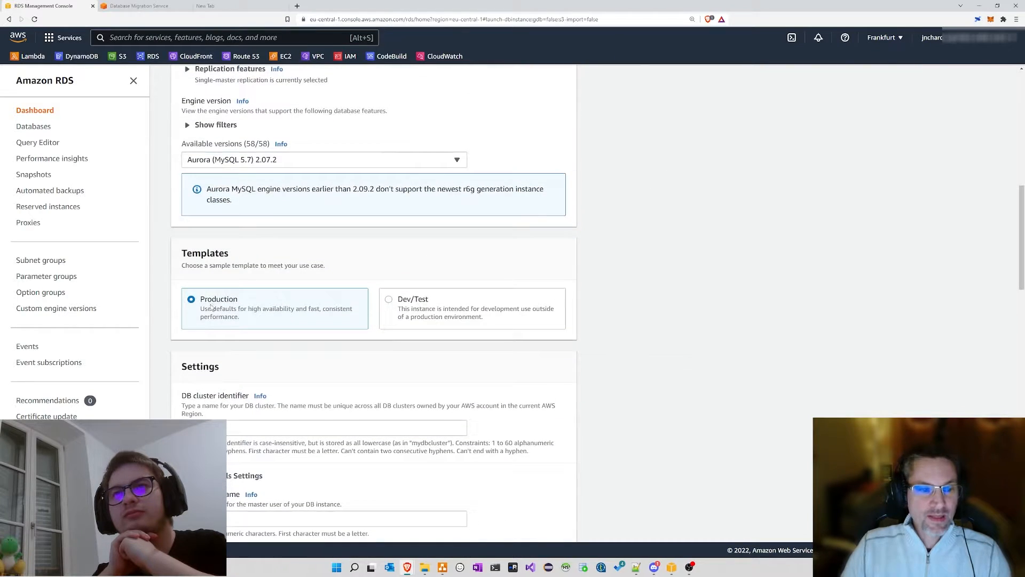
{"action": "scroll", "coordinate": [269, 246], "scroll_direction": "up", "scroll_amount": 10}
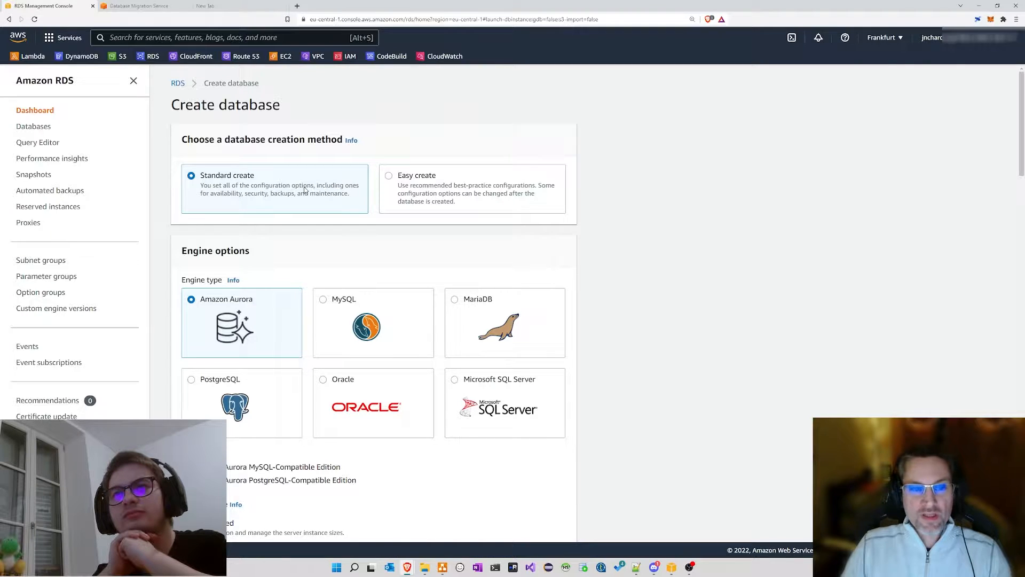
Step: Switch to Easy create and keep Dev/Test (db.r6g.large) after comparing hourly prices with Production
{"action": "left_click", "coordinate": [389, 176]}
{"action": "scroll", "coordinate": [594, 192], "scroll_direction": "down", "scroll_amount": 2}
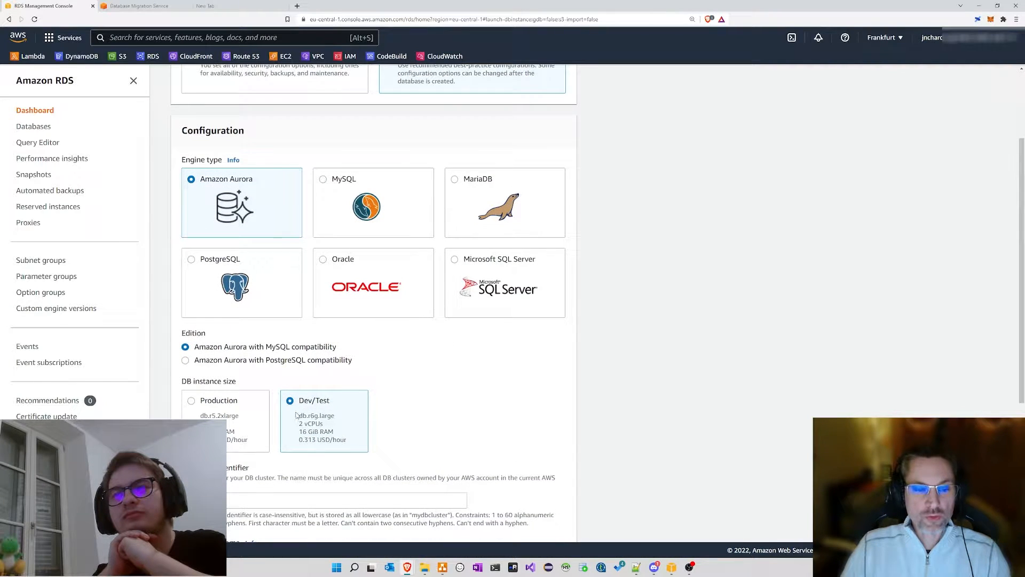
{"action": "scroll", "coordinate": [216, 409], "scroll_direction": "down", "scroll_amount": 2}
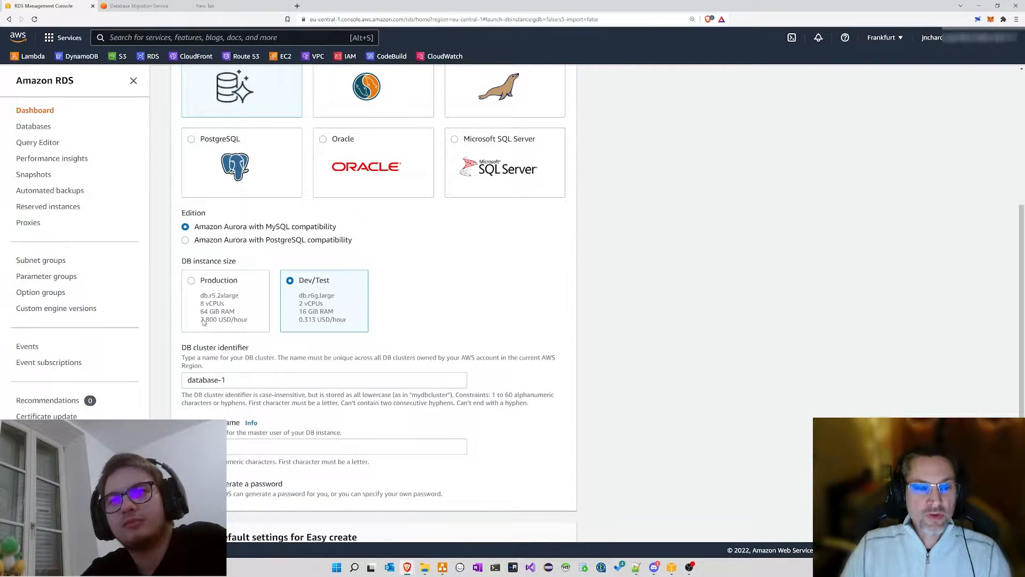
{"action": "left_click_drag", "start_coordinate": [201, 319], "coordinate": [218, 319]}
{"action": "left_click", "coordinate": [302, 317]}
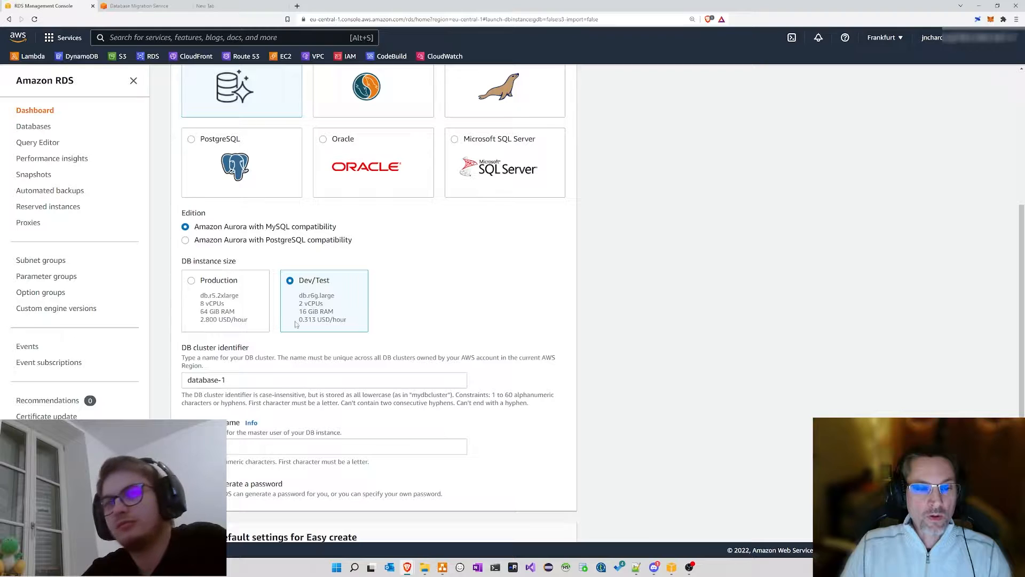
{"action": "left_click", "coordinate": [249, 318]}
{"action": "left_click", "coordinate": [302, 318]}
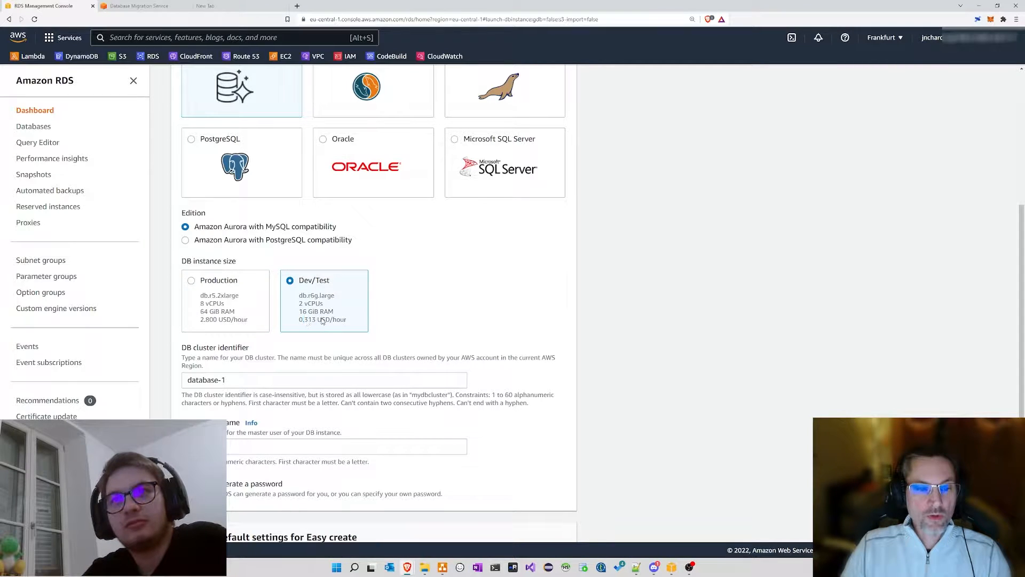
{"action": "left_click_drag", "start_coordinate": [304, 319], "coordinate": [322, 319]}
{"action": "left_click", "coordinate": [341, 309]}
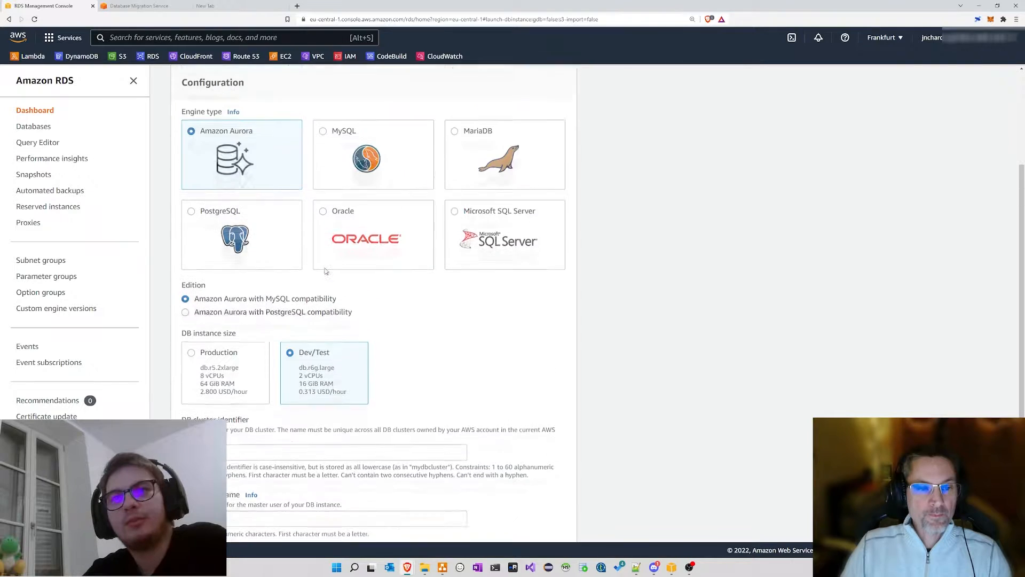
{"action": "scroll", "coordinate": [326, 273], "scroll_direction": "up", "scroll_amount": 2}
{"action": "scroll", "coordinate": [373, 179], "scroll_direction": "up", "scroll_amount": 2}
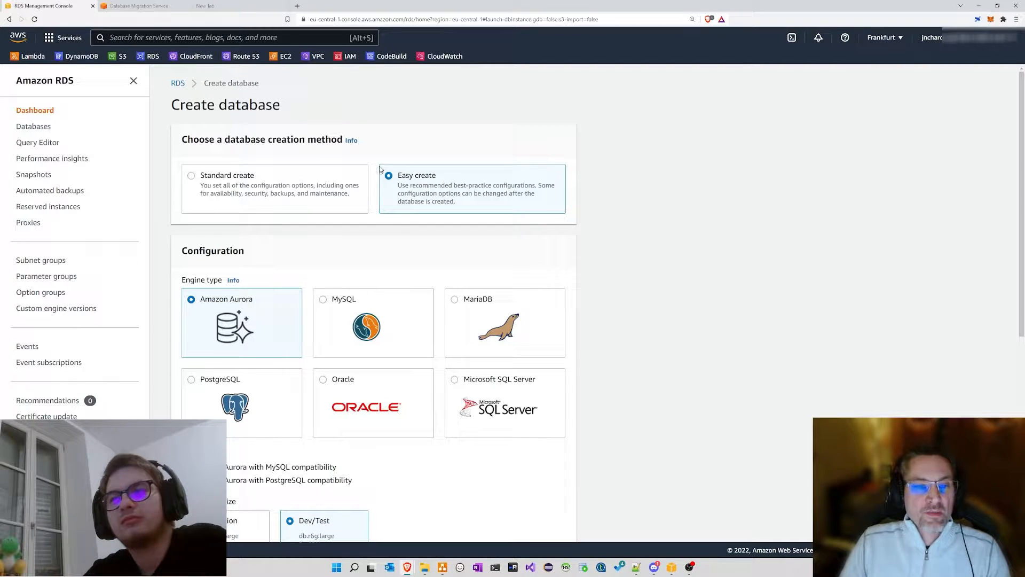
Step: Select Standard create, preview the MariaDB engine, then reselect Amazon Aurora
{"action": "left_click", "coordinate": [205, 177]}
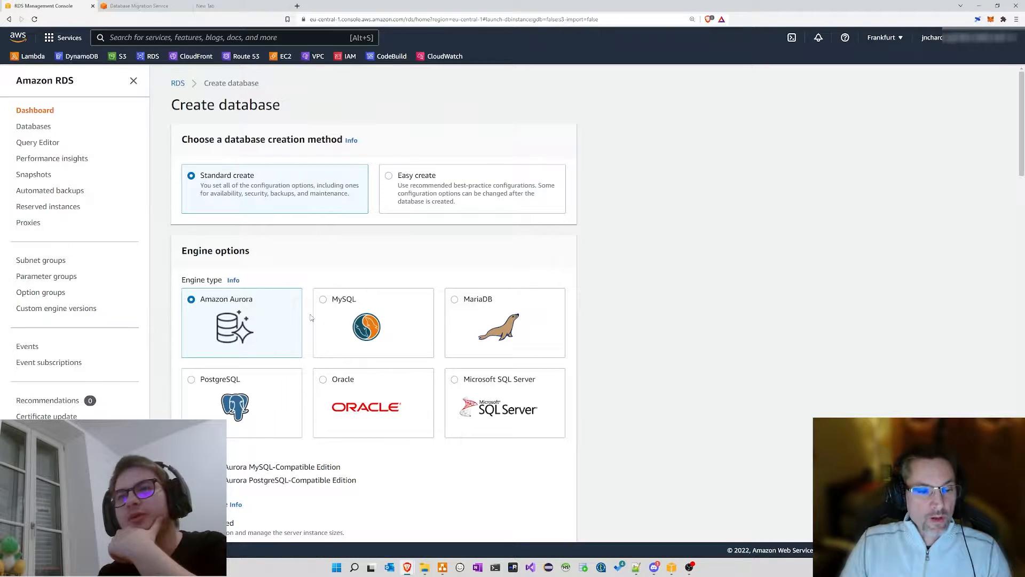
{"action": "scroll", "coordinate": [562, 234], "scroll_direction": "down", "scroll_amount": 2}
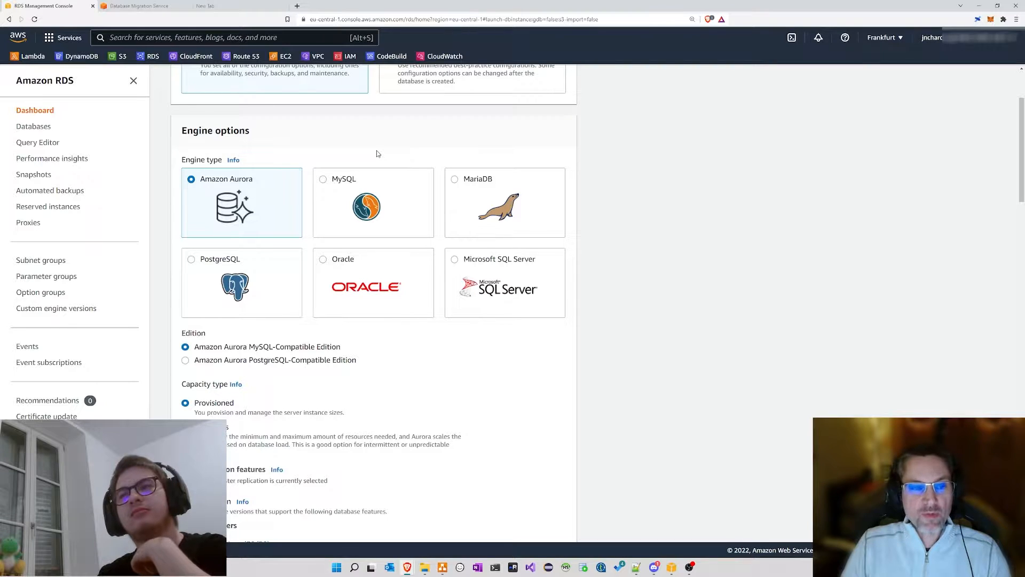
{"action": "left_click_drag", "start_coordinate": [505, 182], "coordinate": [466, 182]}
{"action": "left_click", "coordinate": [470, 187]}
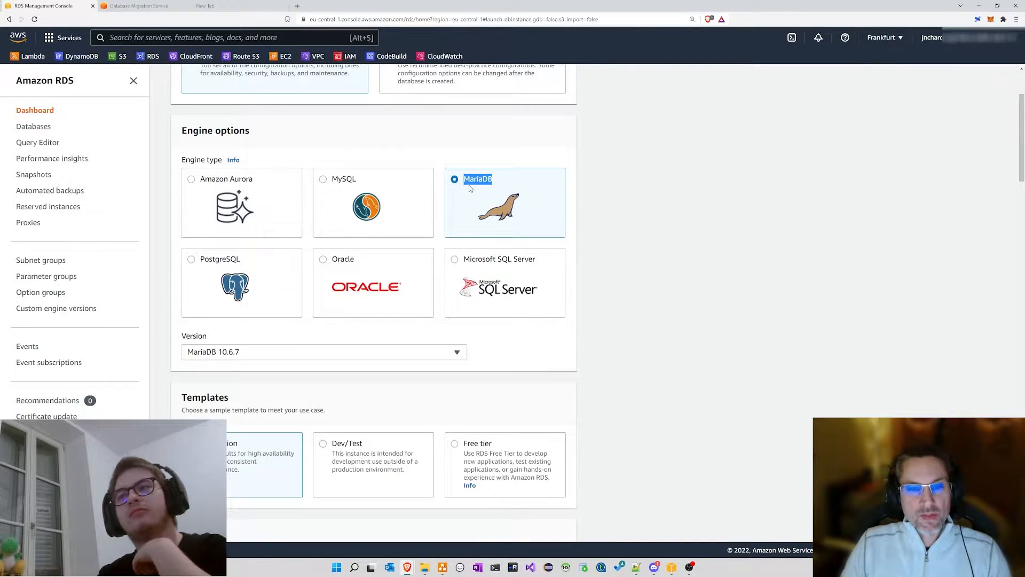
{"action": "left_click", "coordinate": [216, 184]}
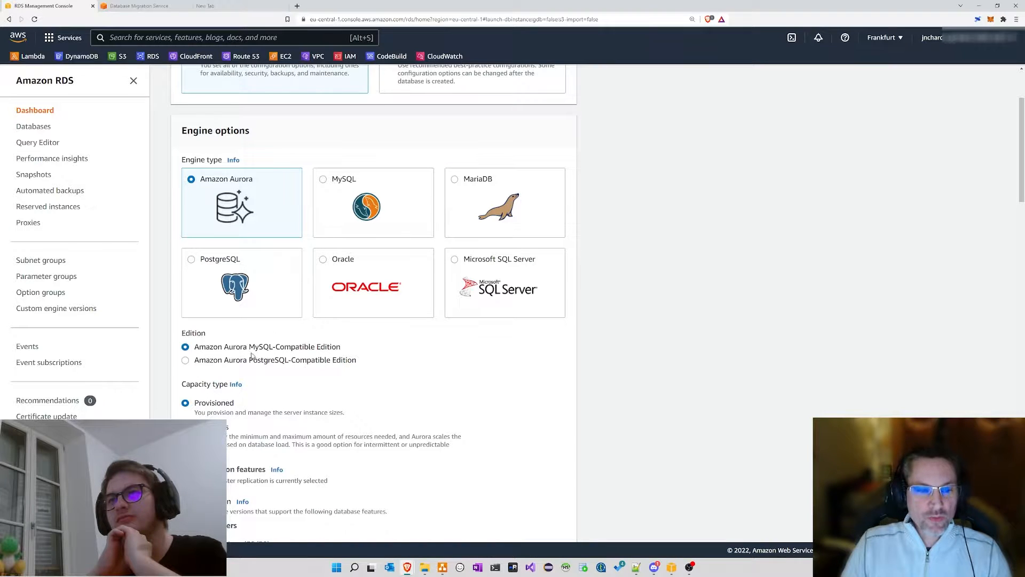
Step: Compare the MySQL-Compatible and PostgreSQL-Compatible Aurora edition labels
{"action": "left_click_drag", "start_coordinate": [253, 348], "coordinate": [336, 350]}
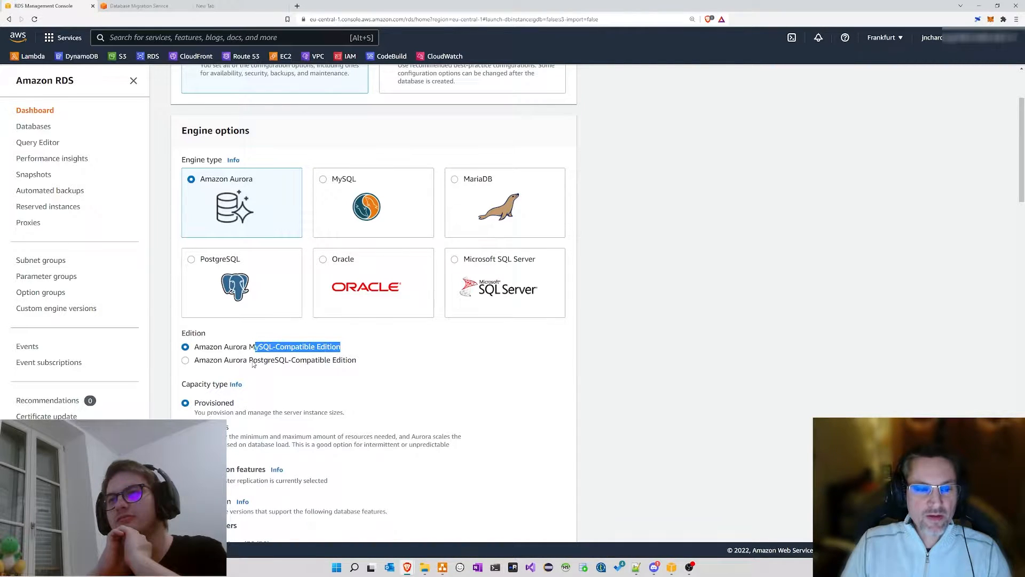
{"action": "left_click_drag", "start_coordinate": [250, 362], "coordinate": [356, 362]}
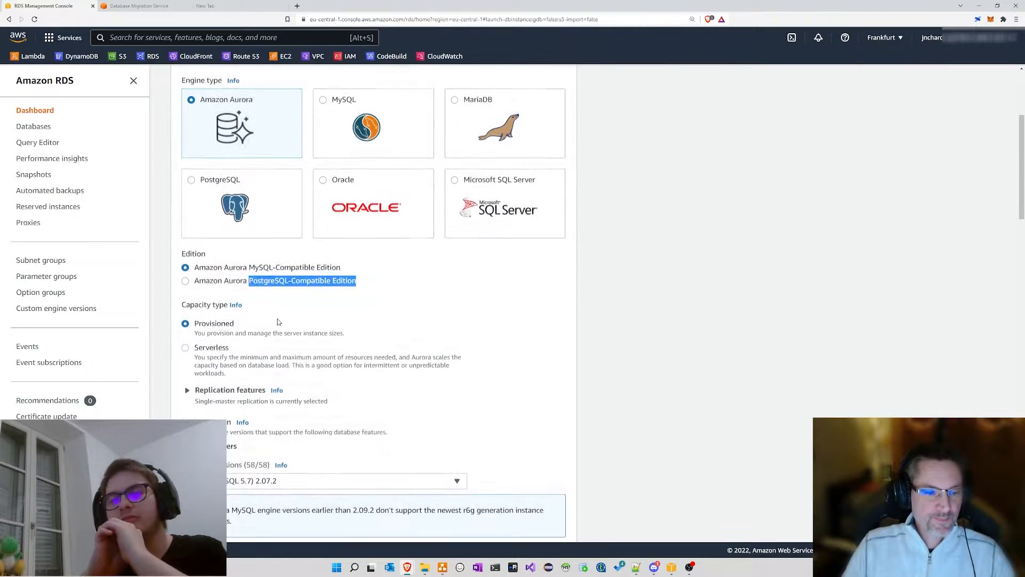
{"action": "scroll", "coordinate": [278, 322], "scroll_direction": "down", "scroll_amount": 1}
{"action": "left_click", "coordinate": [213, 270]}
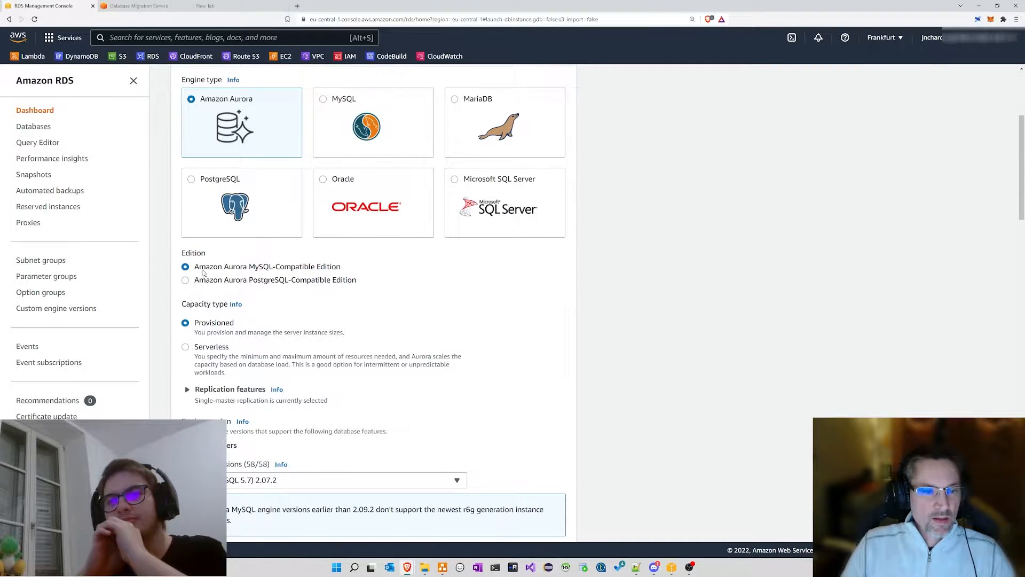
{"action": "left_click_drag", "start_coordinate": [248, 266], "coordinate": [351, 273]}
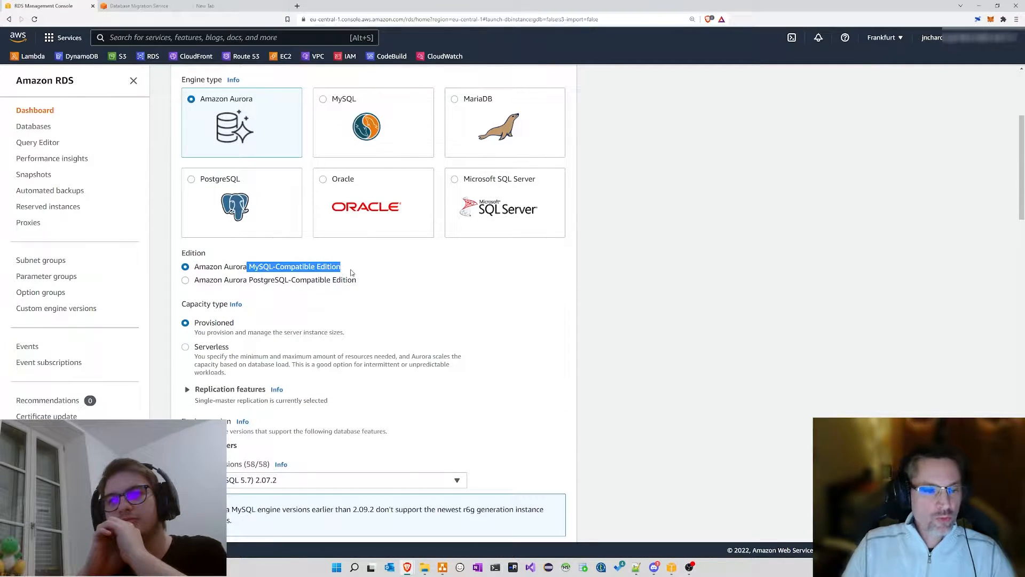
{"action": "scroll", "coordinate": [325, 283], "scroll_direction": "down", "scroll_amount": 1}
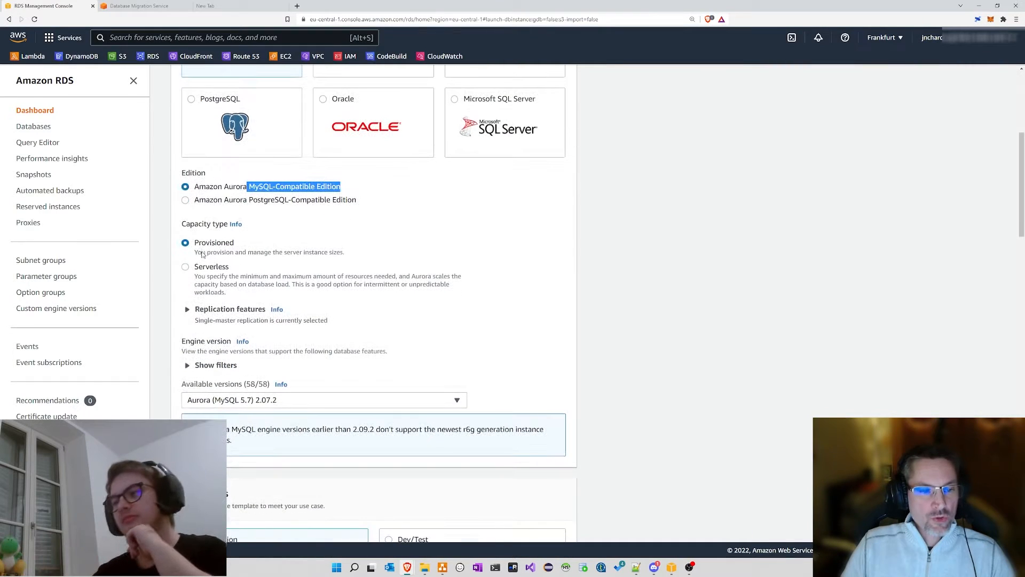
Step: Zoom the page to 150%, try Serverless capacity, then return to Provisioned
{"action": "left_click_drag", "start_coordinate": [203, 246], "coordinate": [331, 252]}
{"action": "left_click", "coordinate": [213, 247]}
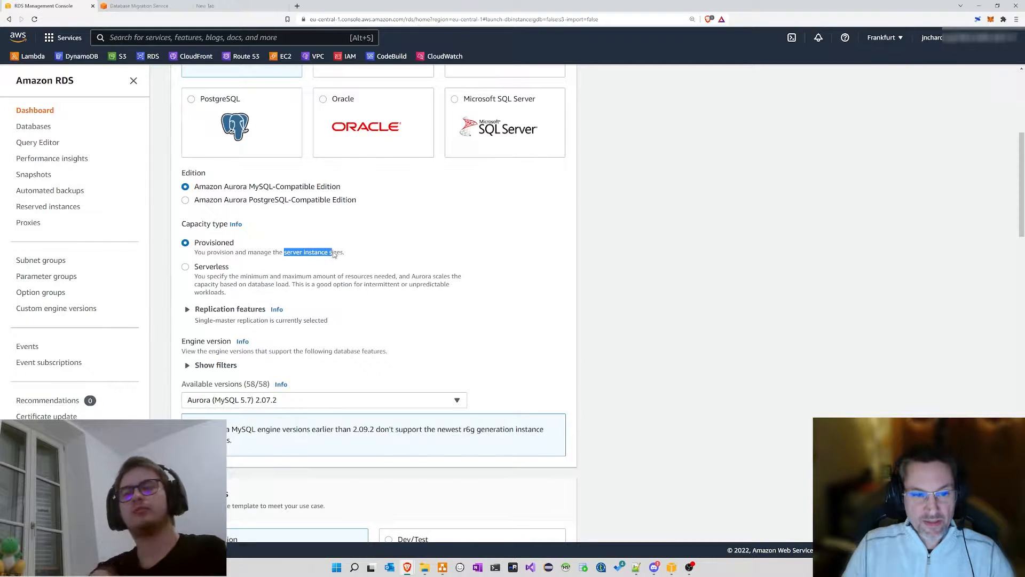
{"action": "left_click", "coordinate": [333, 254]}
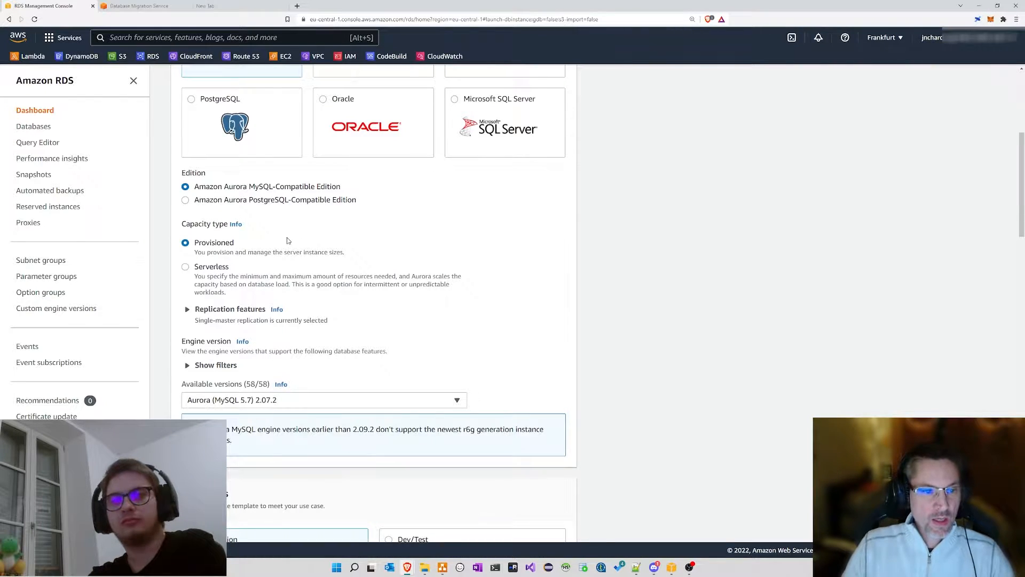
{"action": "key", "text": "ctrl+plus"}
{"action": "key", "text": "ctrl+plus"}
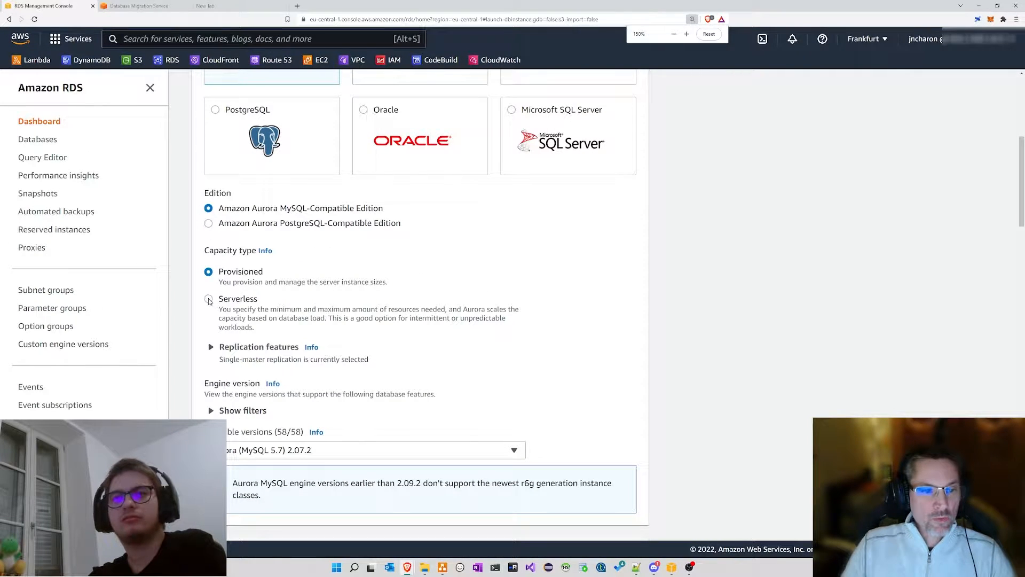
{"action": "left_click", "coordinate": [208, 300]}
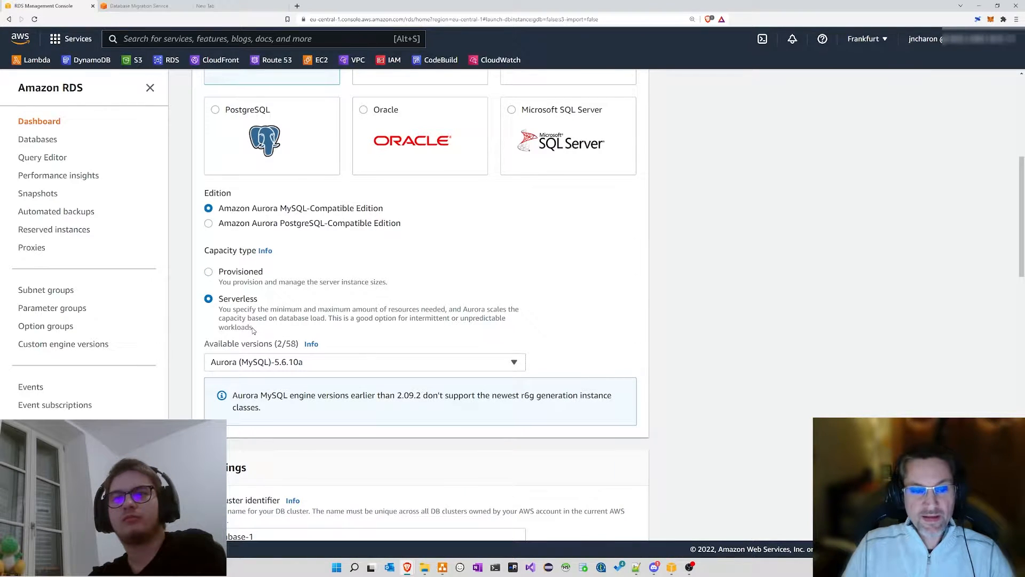
{"action": "left_click", "coordinate": [208, 273]}
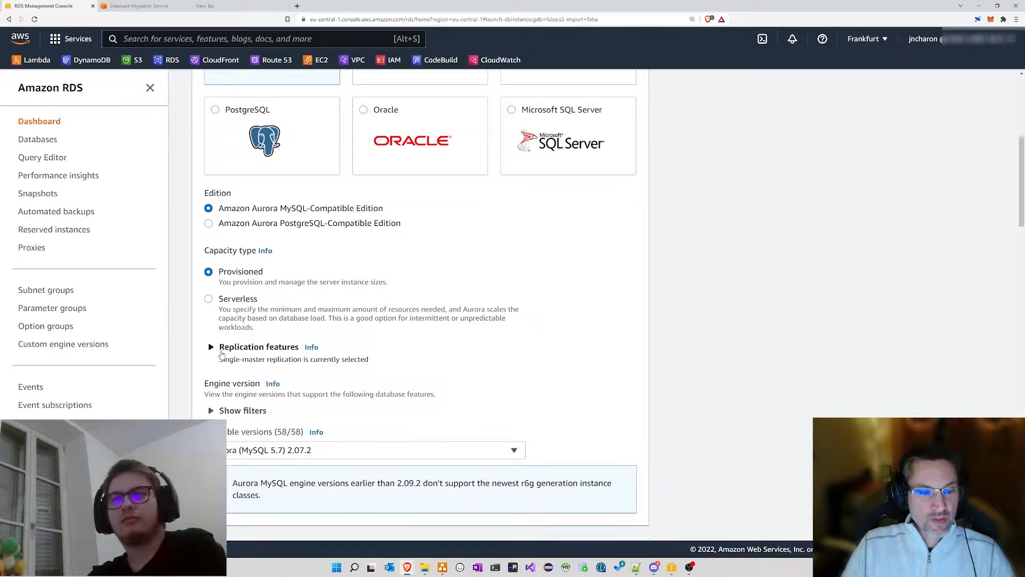
{"action": "scroll", "coordinate": [283, 347], "scroll_direction": "down", "scroll_amount": 3}
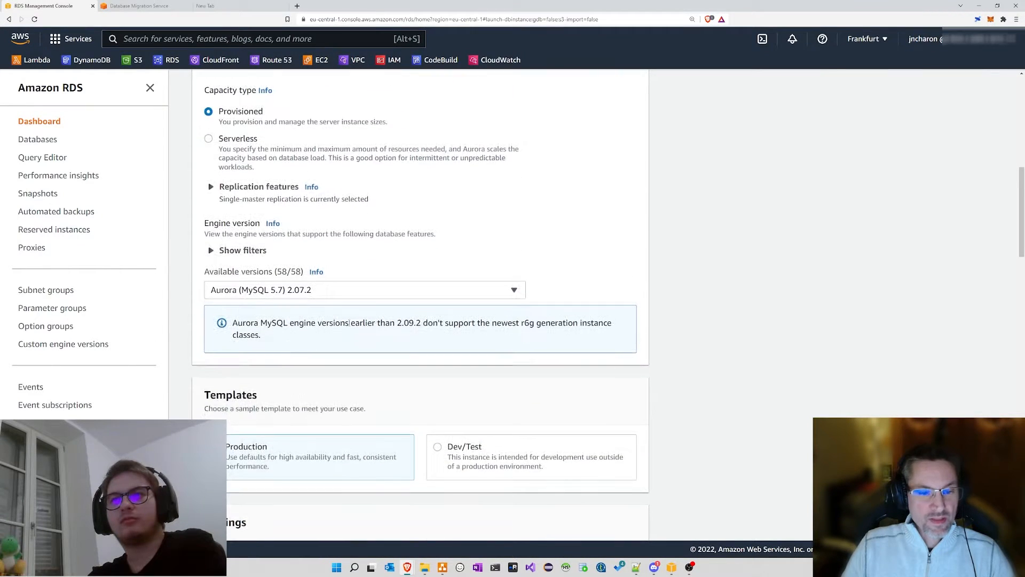
Step: Browse the DB instance class list and close it, leaving db.r5.large
{"action": "scroll", "coordinate": [335, 343], "scroll_direction": "down", "scroll_amount": 10}
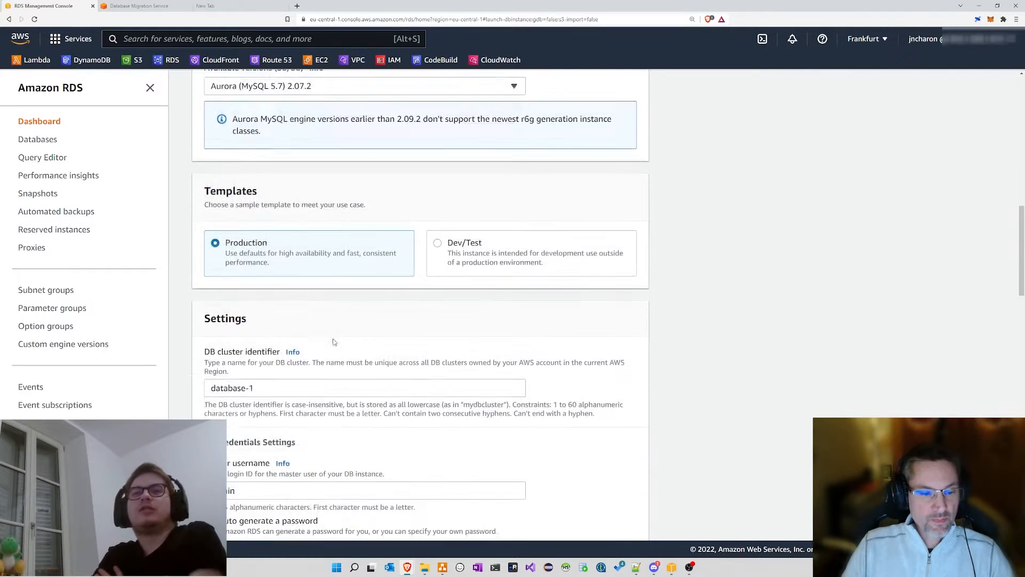
{"action": "scroll", "coordinate": [321, 325], "scroll_direction": "down", "scroll_amount": 4}
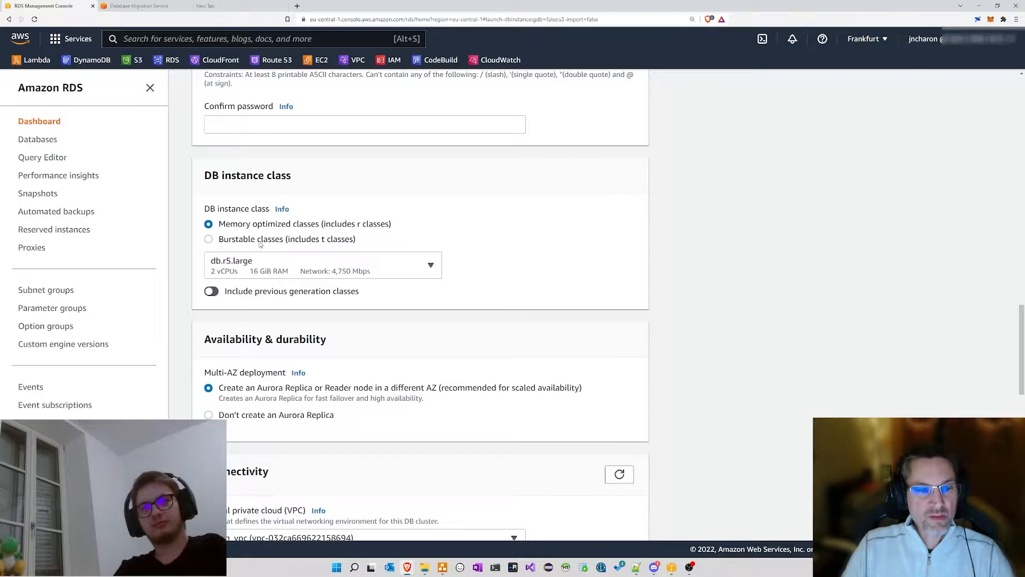
{"action": "left_click", "coordinate": [406, 267]}
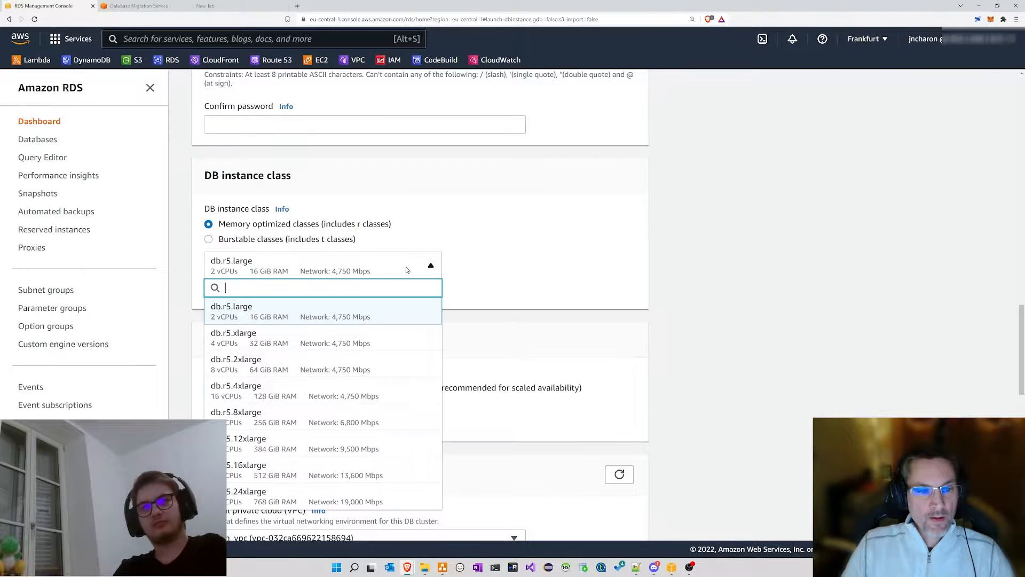
{"action": "scroll", "coordinate": [377, 332], "scroll_direction": "down", "scroll_amount": 3}
{"action": "scroll", "coordinate": [377, 331], "scroll_direction": "down", "scroll_amount": 1}
{"action": "scroll", "coordinate": [376, 339], "scroll_direction": "up", "scroll_amount": 3}
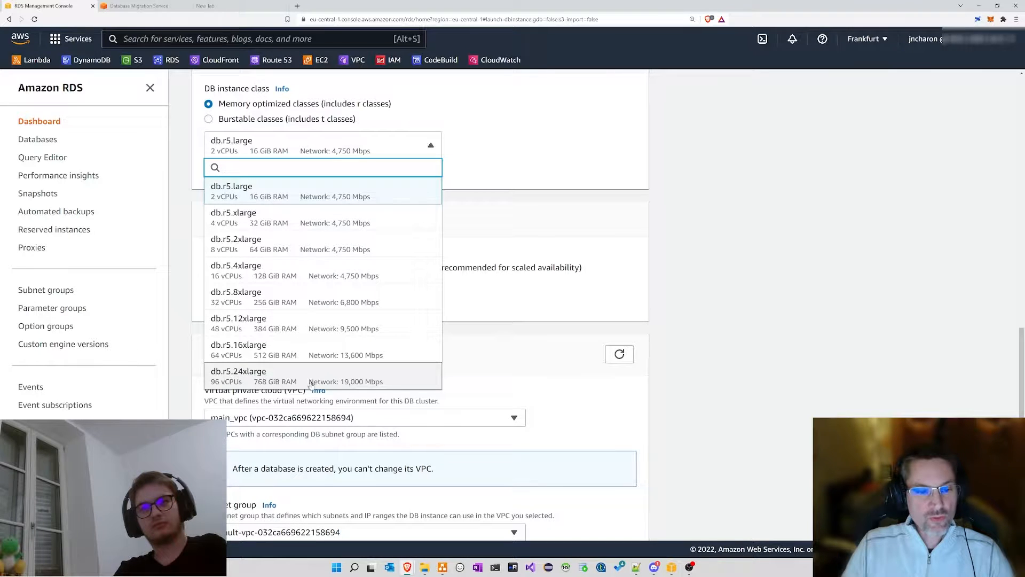
{"action": "left_click", "coordinate": [496, 109]}
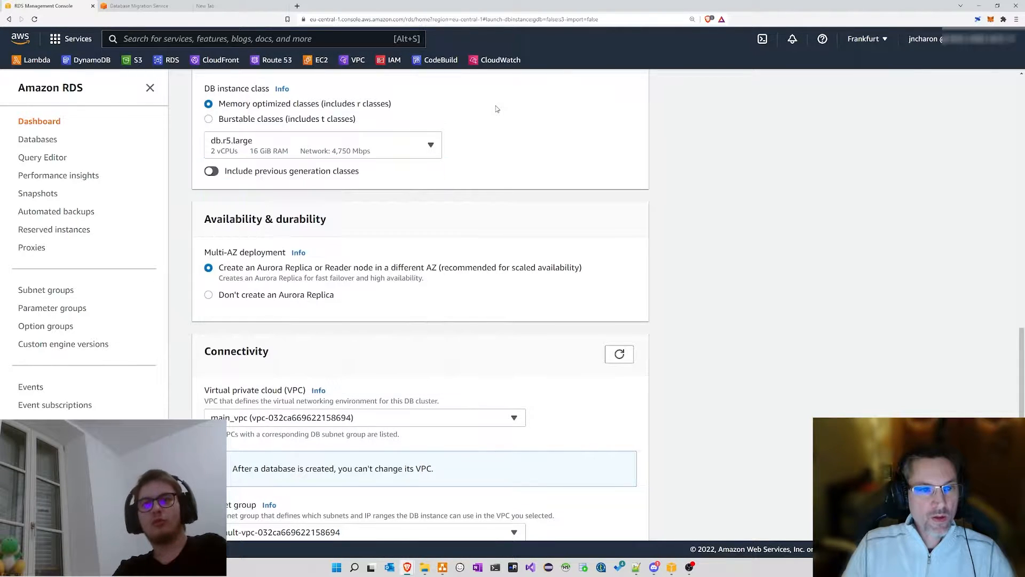
Step: Switch to Burstable classes so db.t3.small is selected
{"action": "scroll", "coordinate": [383, 156], "scroll_direction": "up", "scroll_amount": 2}
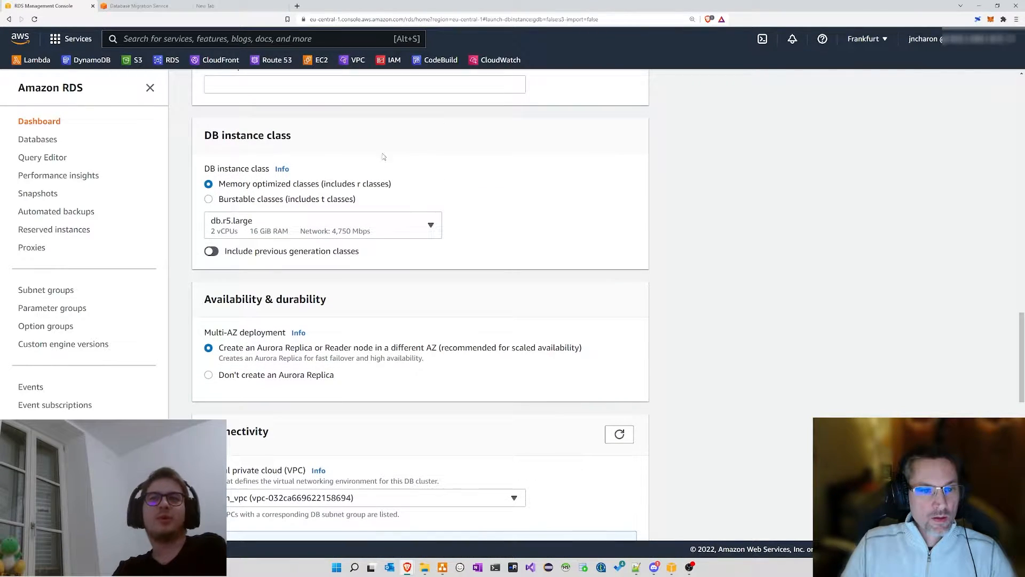
{"action": "left_click", "coordinate": [243, 198]}
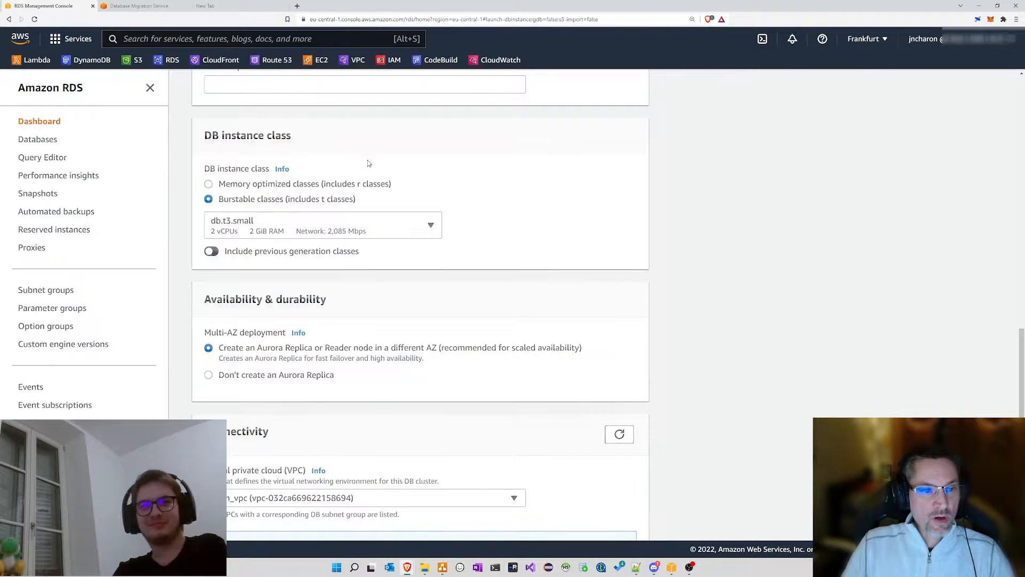
{"action": "scroll", "coordinate": [368, 160], "scroll_direction": "up", "scroll_amount": 10}
{"action": "scroll", "coordinate": [369, 162], "scroll_direction": "up", "scroll_amount": 10}
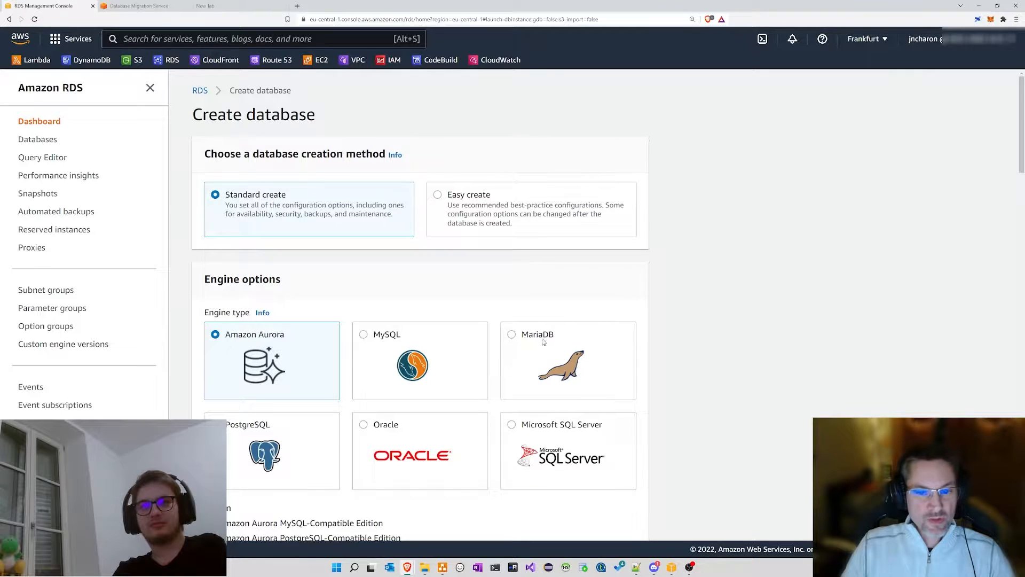
Step: Choose the Oracle engine and switch to Memory optimized classes with db.r5.large
{"action": "left_click", "coordinate": [363, 425]}
{"action": "scroll", "coordinate": [411, 344], "scroll_direction": "down", "scroll_amount": 6}
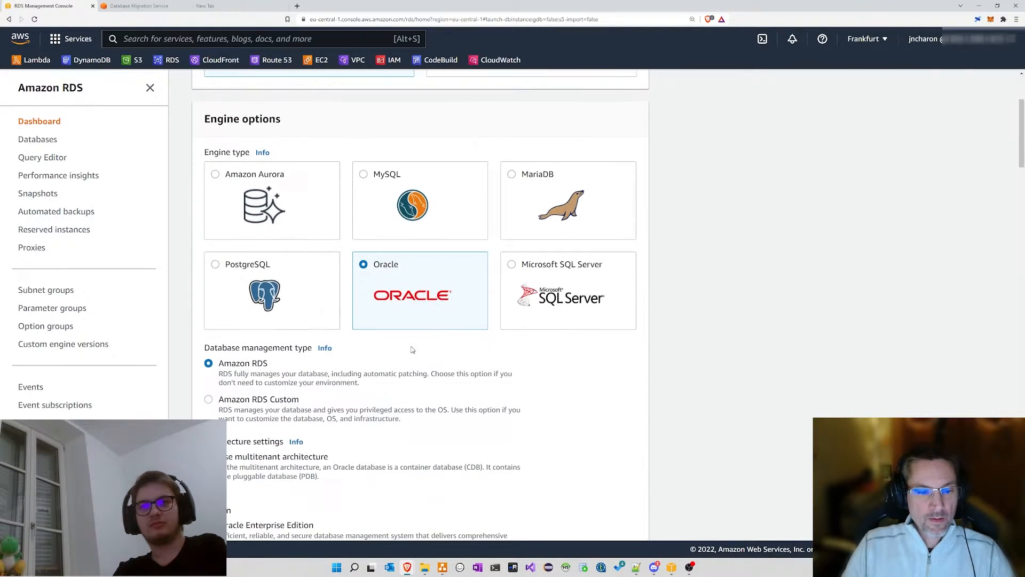
{"action": "scroll", "coordinate": [409, 335], "scroll_direction": "down", "scroll_amount": 8}
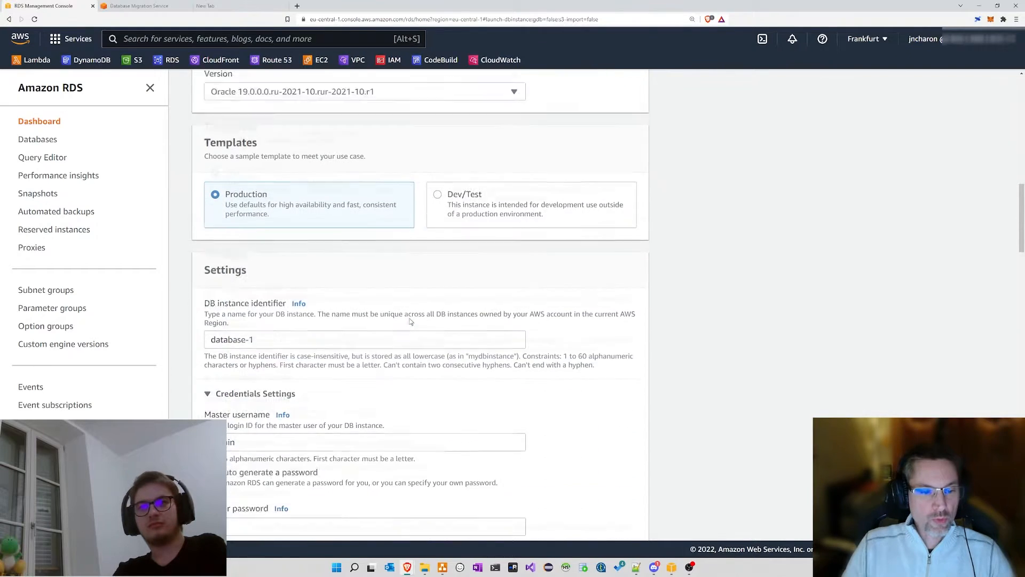
{"action": "scroll", "coordinate": [409, 315], "scroll_direction": "down", "scroll_amount": 8}
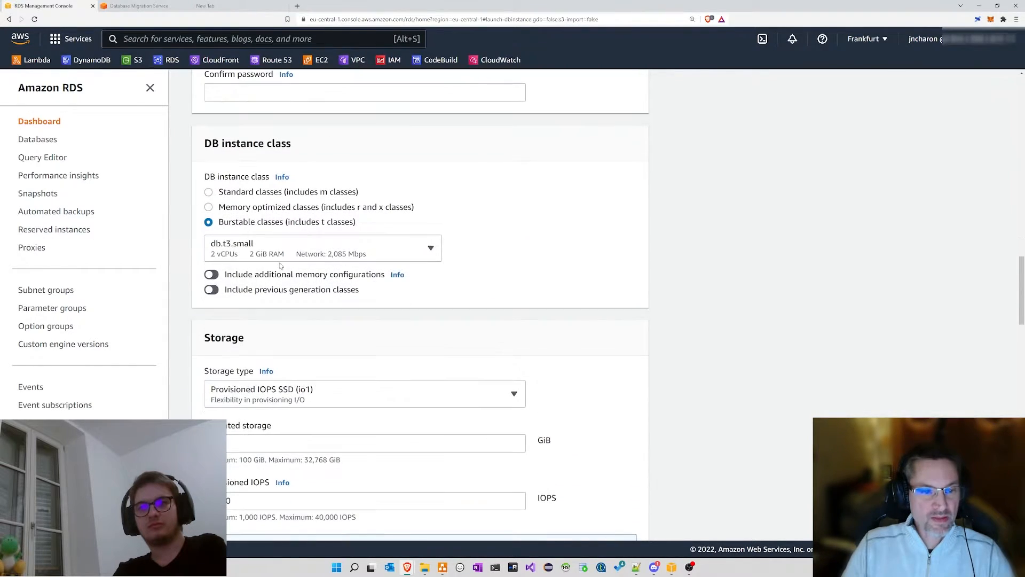
{"action": "left_click", "coordinate": [209, 208]}
Step: Pick db.x1e.32xlarge (128 vCPUs, 3904 GiB RAM) from the memory-optimized class list
{"action": "left_click_drag", "start_coordinate": [379, 210], "coordinate": [384, 212]}
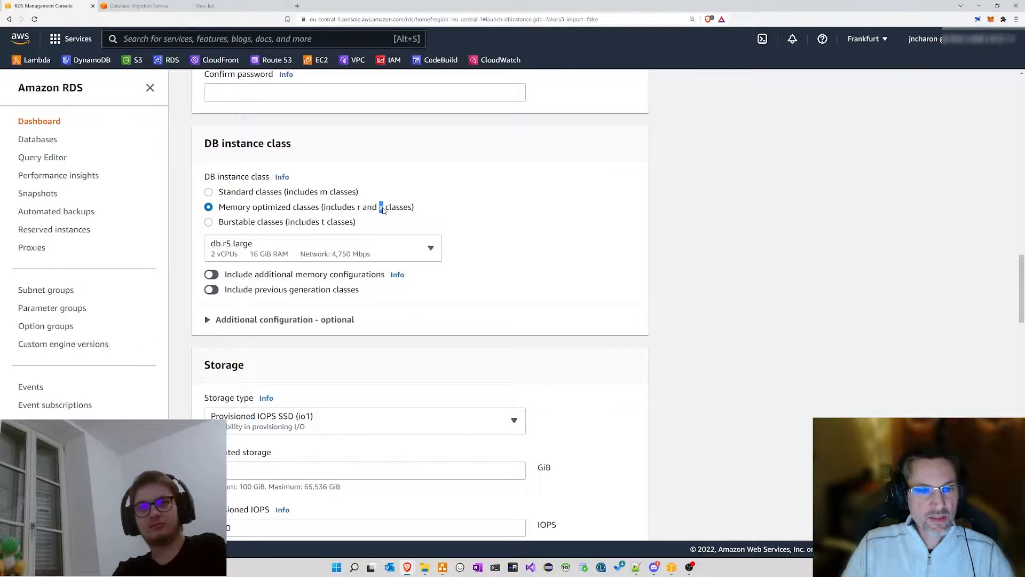
{"action": "left_click", "coordinate": [308, 250]}
{"action": "scroll", "coordinate": [331, 355], "scroll_direction": "down", "scroll_amount": 5}
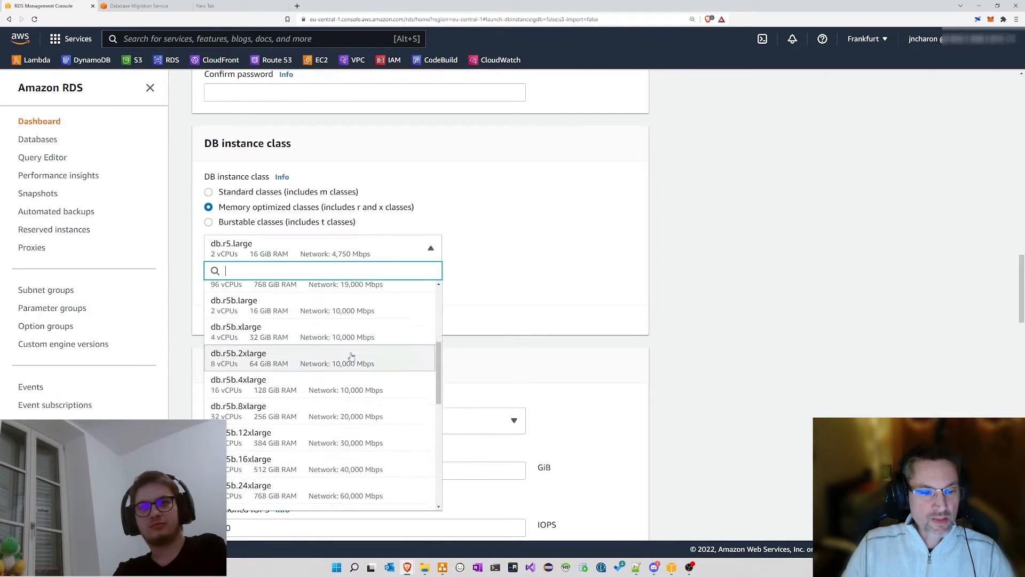
{"action": "scroll", "coordinate": [351, 357], "scroll_direction": "down", "scroll_amount": 10}
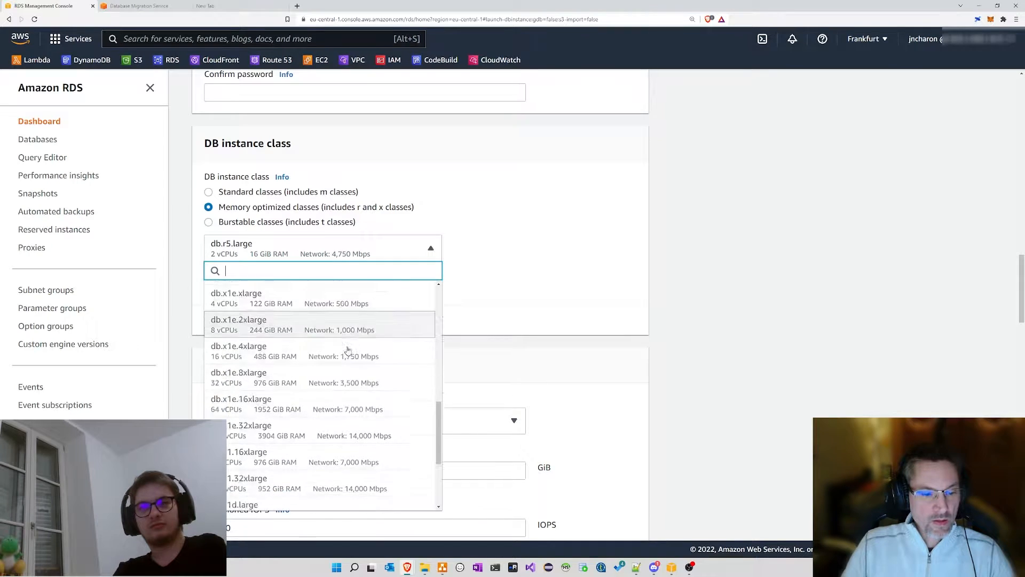
{"action": "scroll", "coordinate": [352, 360], "scroll_direction": "up", "scroll_amount": 3}
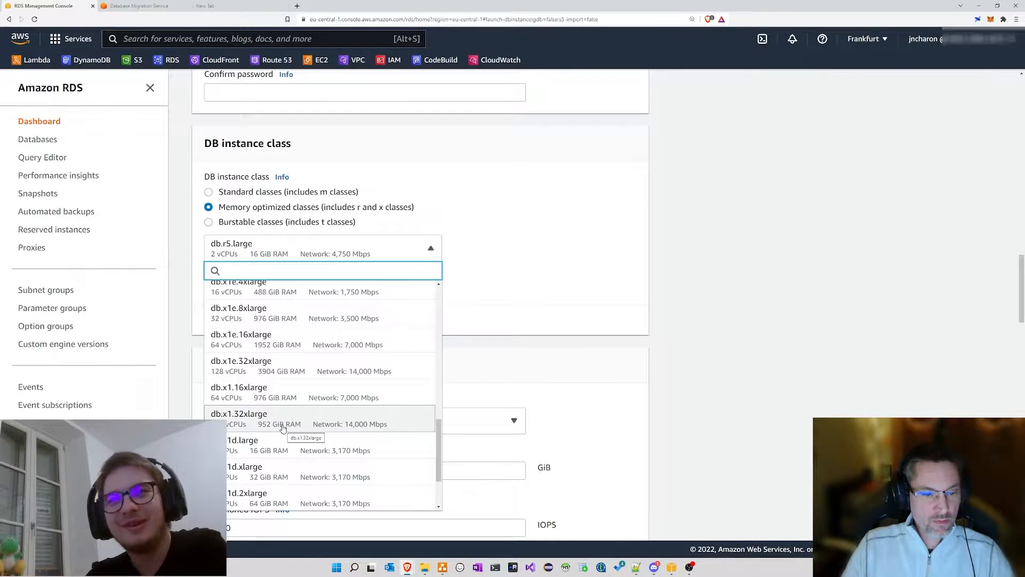
{"action": "mouse_move", "coordinate": [437, 451]}
{"action": "left_mouse_down"}
{"action": "mouse_move", "coordinate": [440, 479]}
{"action": "mouse_move", "coordinate": [437, 448]}
{"action": "left_mouse_up"}
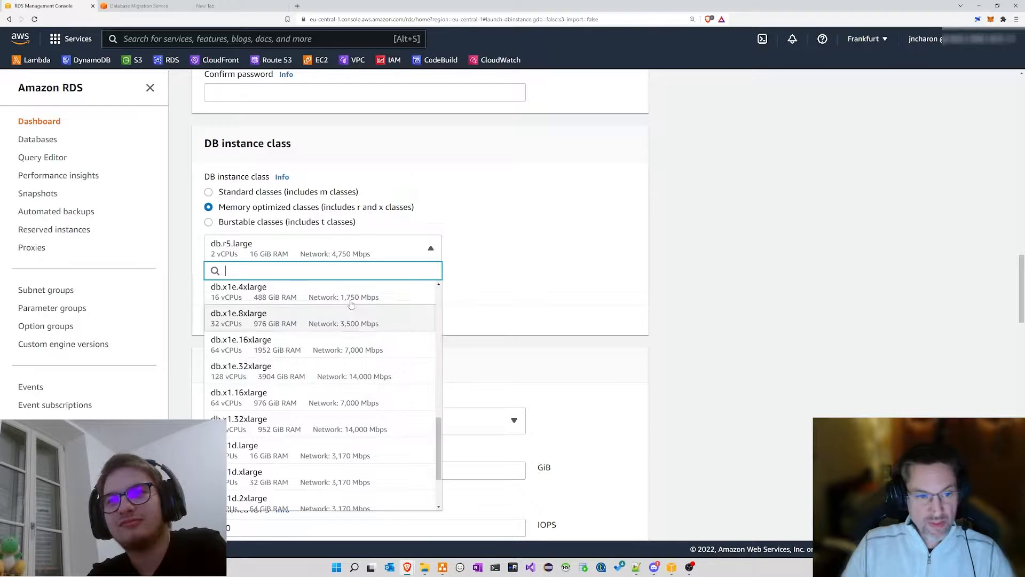
{"action": "scroll", "coordinate": [339, 304], "scroll_direction": "up", "scroll_amount": 5}
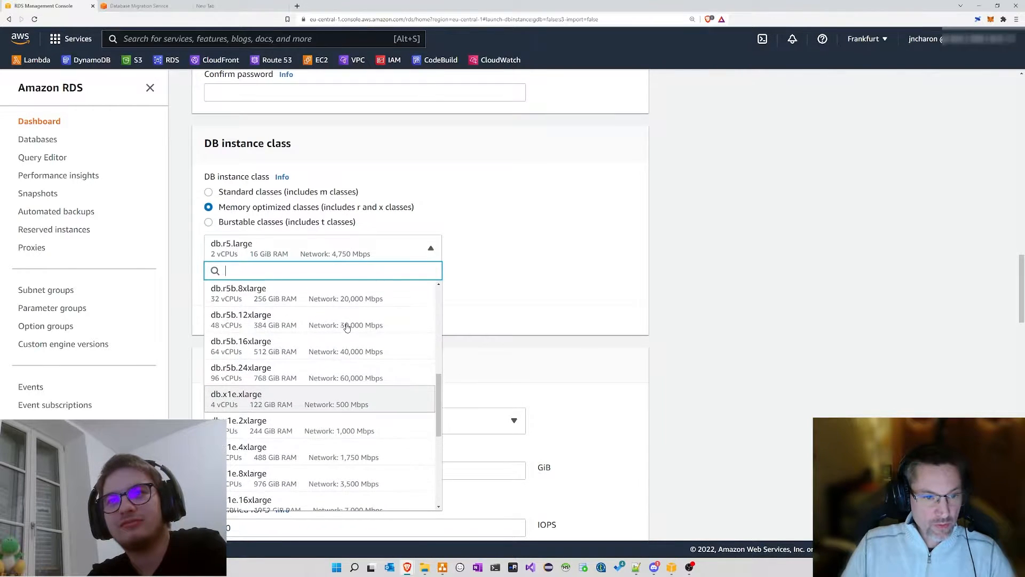
{"action": "scroll", "coordinate": [293, 355], "scroll_direction": "up", "scroll_amount": 3}
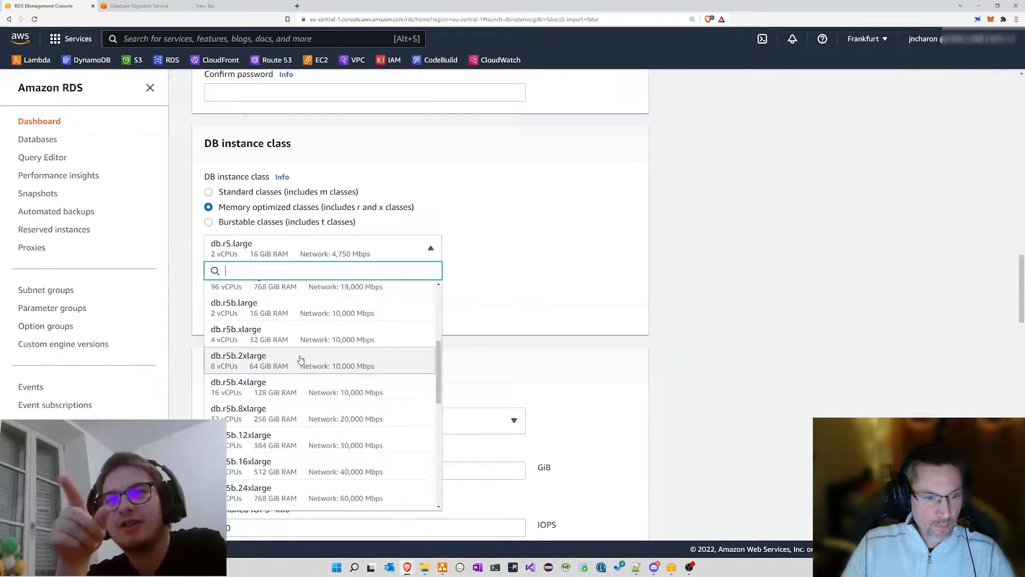
{"action": "scroll", "coordinate": [301, 360], "scroll_direction": "down", "scroll_amount": 4}
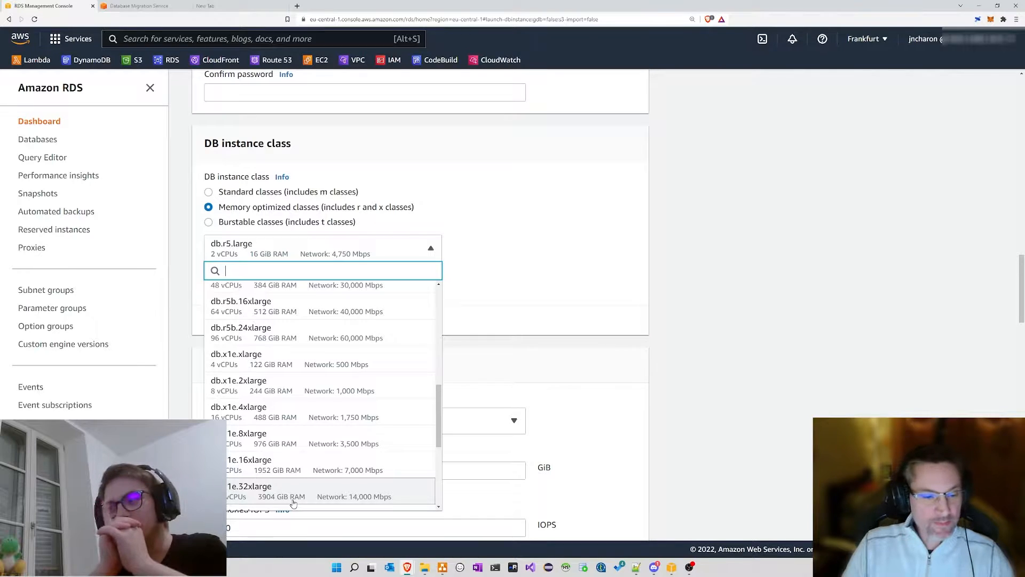
{"action": "left_click", "coordinate": [293, 494]}
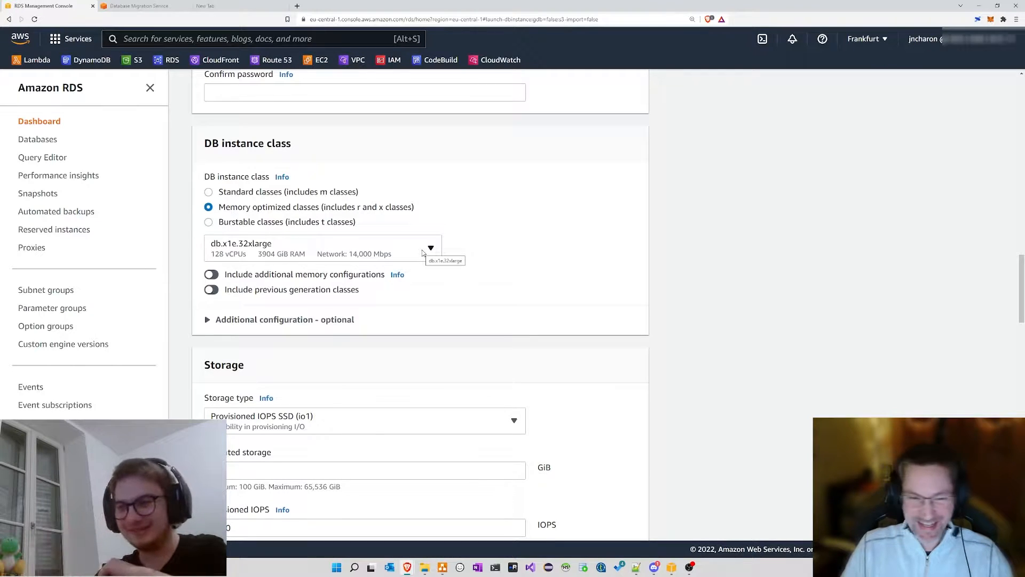
{"action": "left_click", "coordinate": [287, 249]}
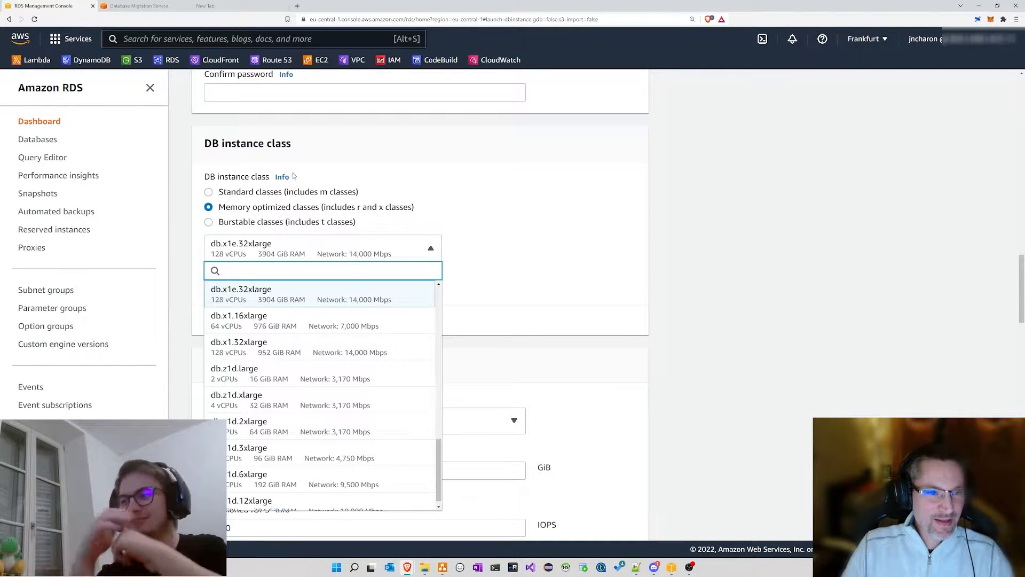
Step: Open ec2instances.info in the new tab, zoom to 125%, and show the RDS comparison
{"action": "left_click", "coordinate": [236, 9]}
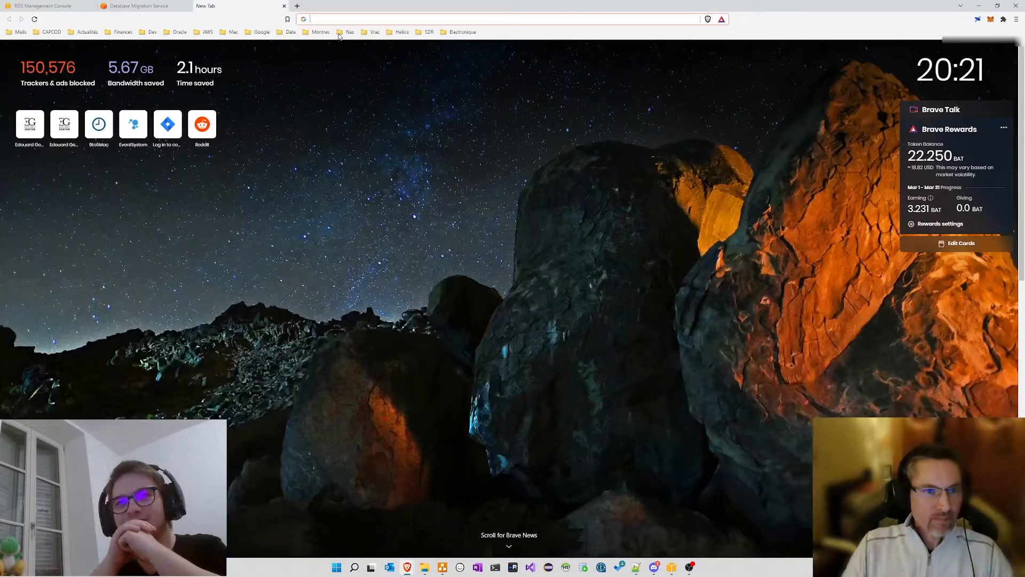
{"action": "type", "text": "ec2"}
{"action": "key", "text": "Return"}
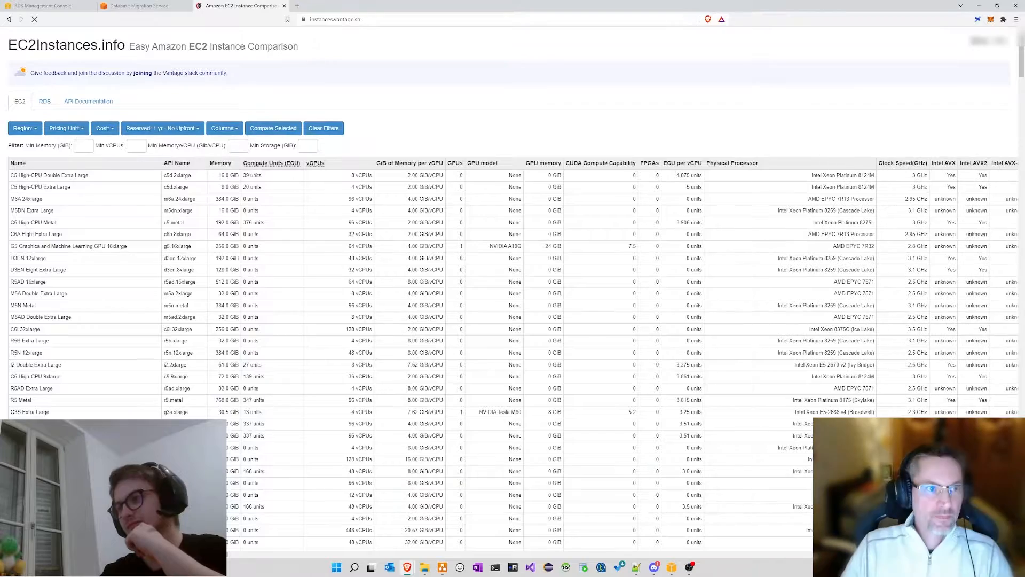
{"action": "key", "text": "ctrl+plus"}
{"action": "key", "text": "ctrl+plus"}
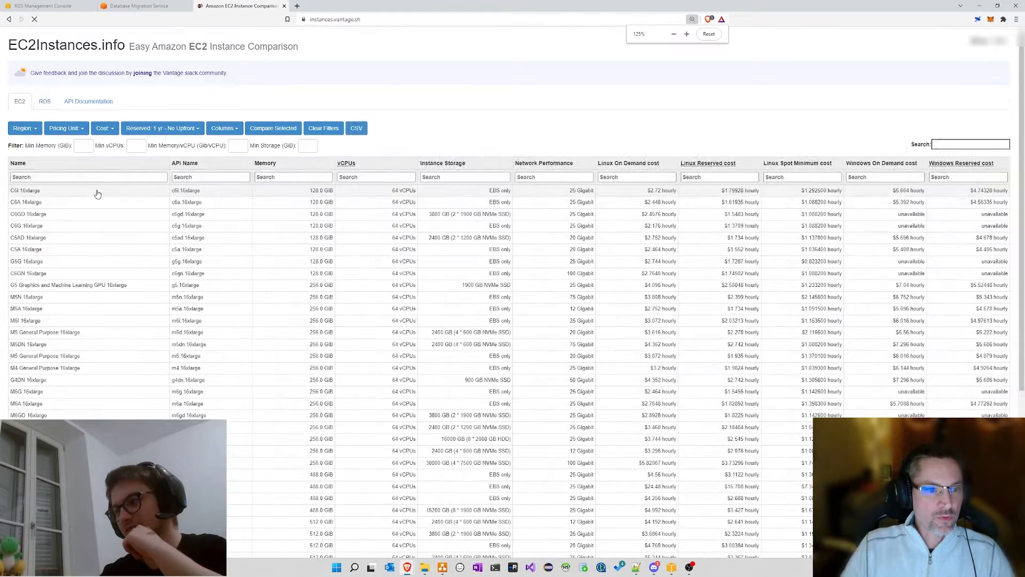
{"action": "left_click", "coordinate": [23, 123]}
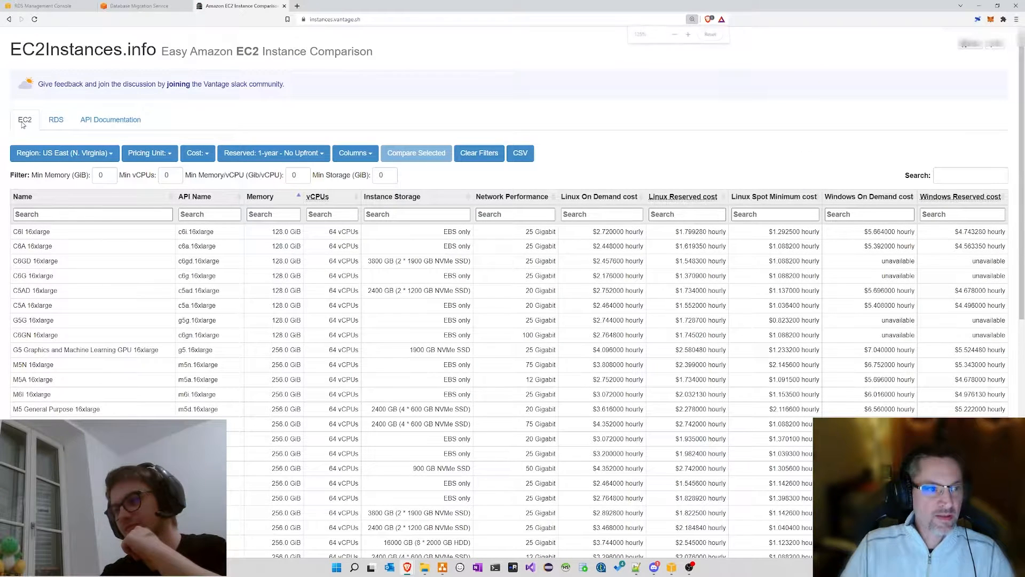
{"action": "left_click", "coordinate": [57, 119]}
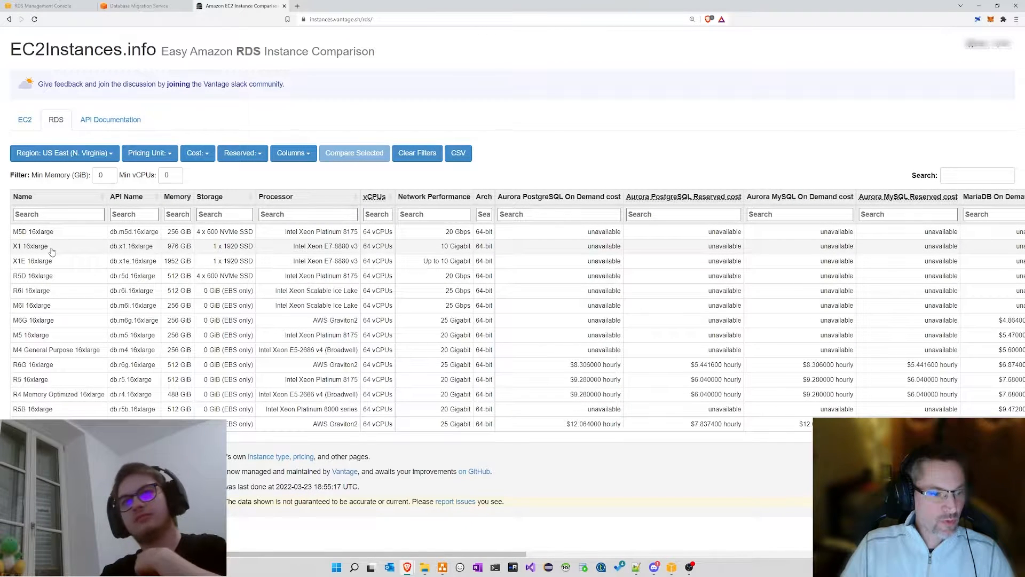
Step: Select the X1E 16xlarge row and mark X2G 16xlarge for comparison
{"action": "left_click", "coordinate": [25, 263]}
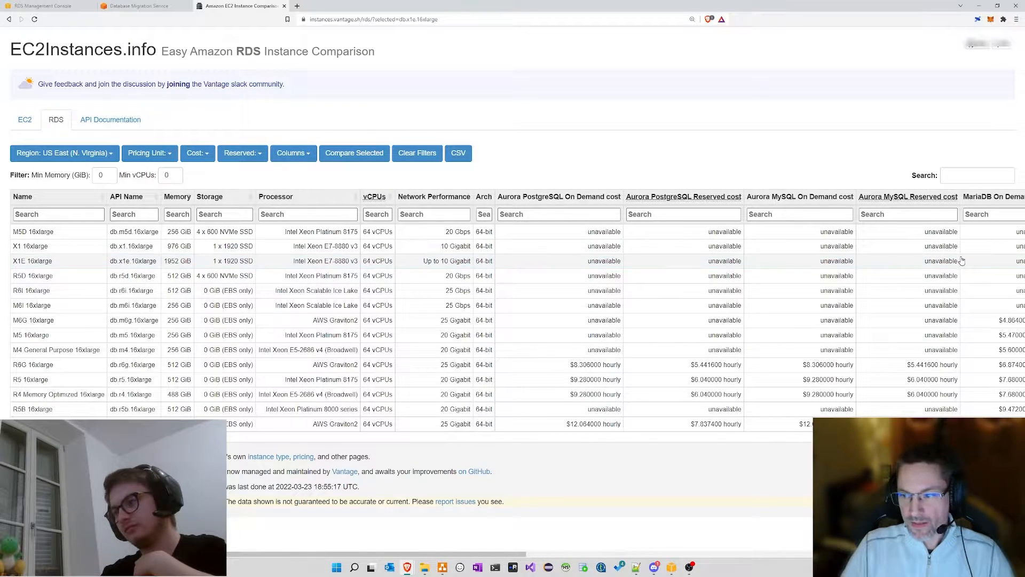
{"action": "left_click_drag", "start_coordinate": [962, 260], "coordinate": [926, 261]}
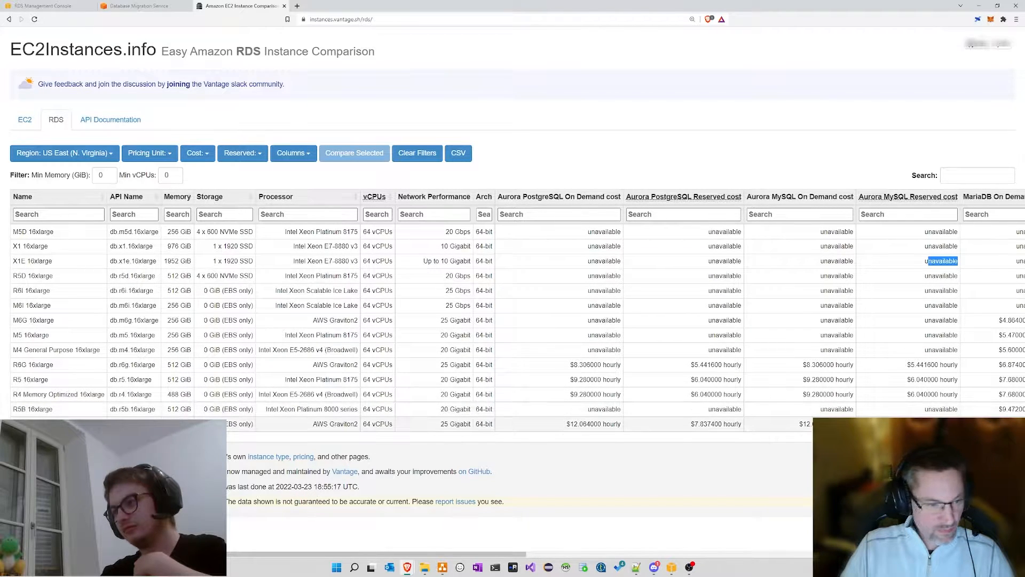
{"action": "left_click", "coordinate": [886, 423]}
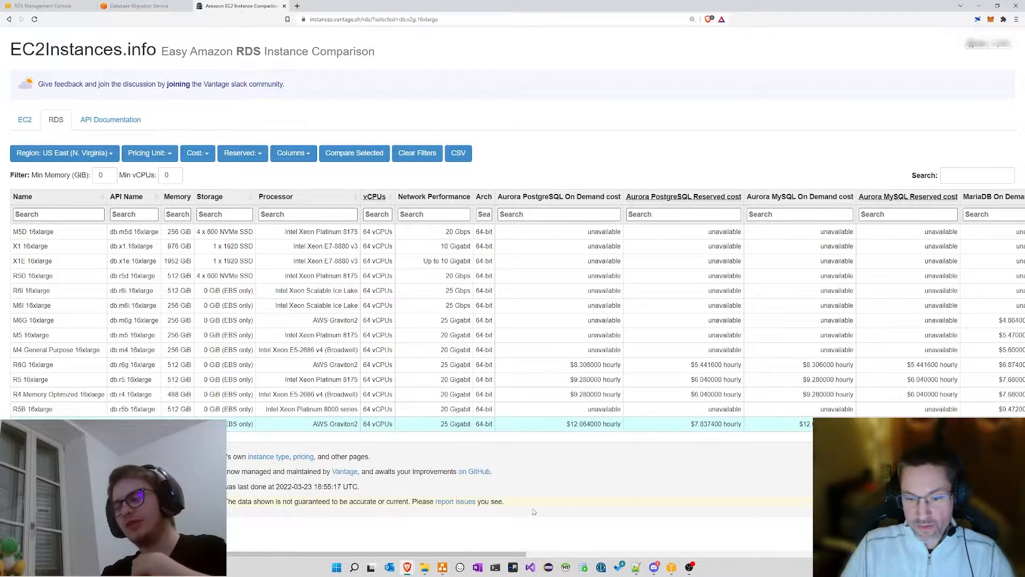
{"action": "left_click_drag", "start_coordinate": [510, 554], "coordinate": [782, 561]}
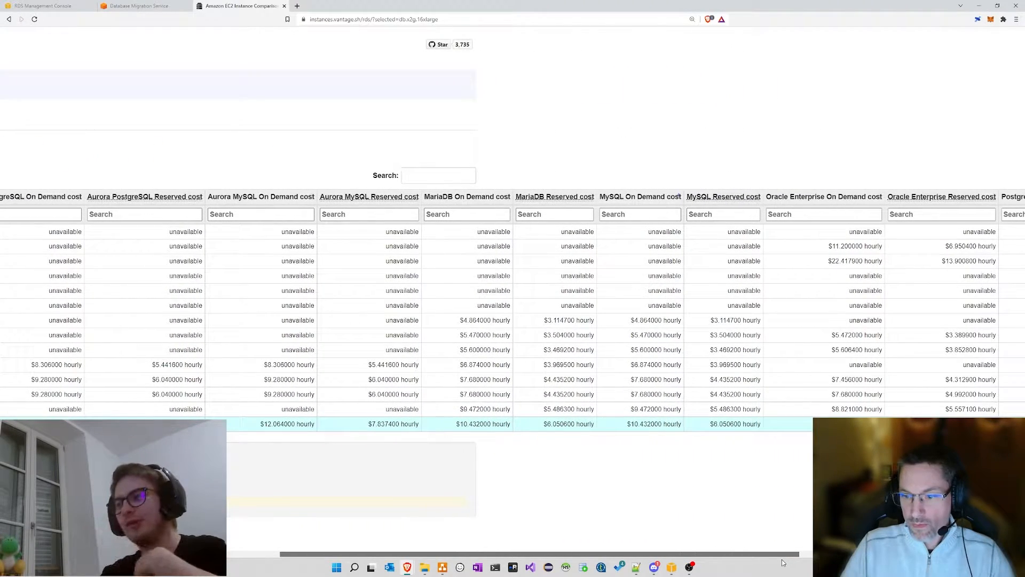
{"action": "left_click_drag", "start_coordinate": [781, 559], "coordinate": [781, 559]}
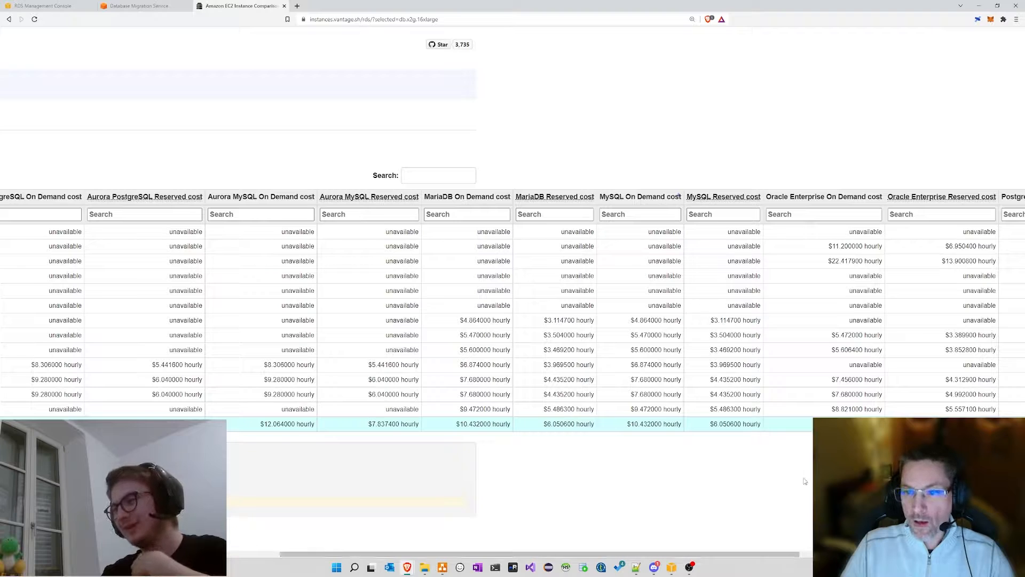
Step: Mark X1E 16xlarge, scroll through the engine cost columns, then unmark it
{"action": "left_click", "coordinate": [805, 265]}
{"action": "mouse_move", "coordinate": [620, 555]}
{"action": "left_mouse_down"}
{"action": "mouse_move", "coordinate": [377, 553]}
{"action": "mouse_move", "coordinate": [621, 555]}
{"action": "left_mouse_up"}
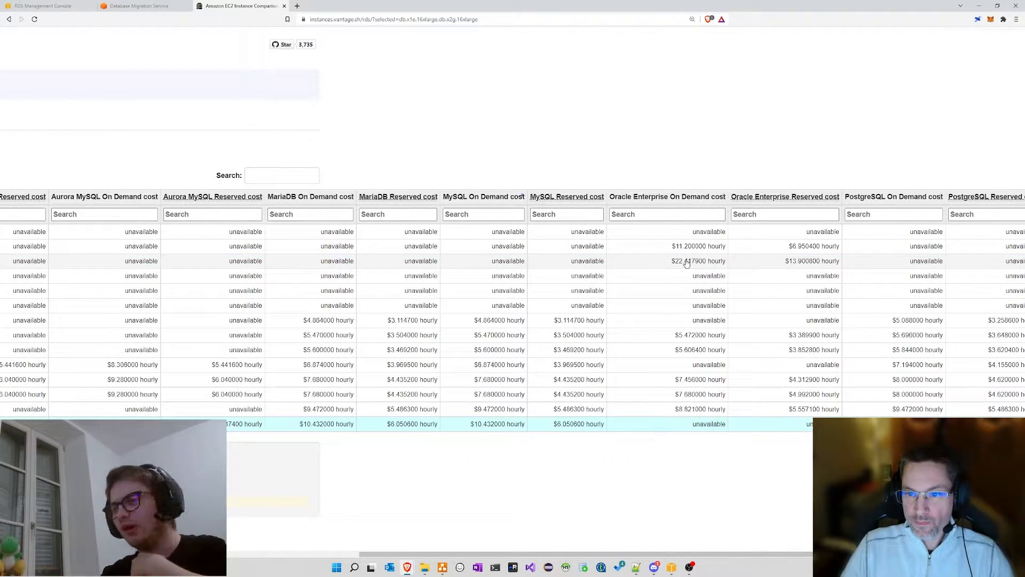
{"action": "left_click_drag", "start_coordinate": [790, 554], "coordinate": [930, 554]}
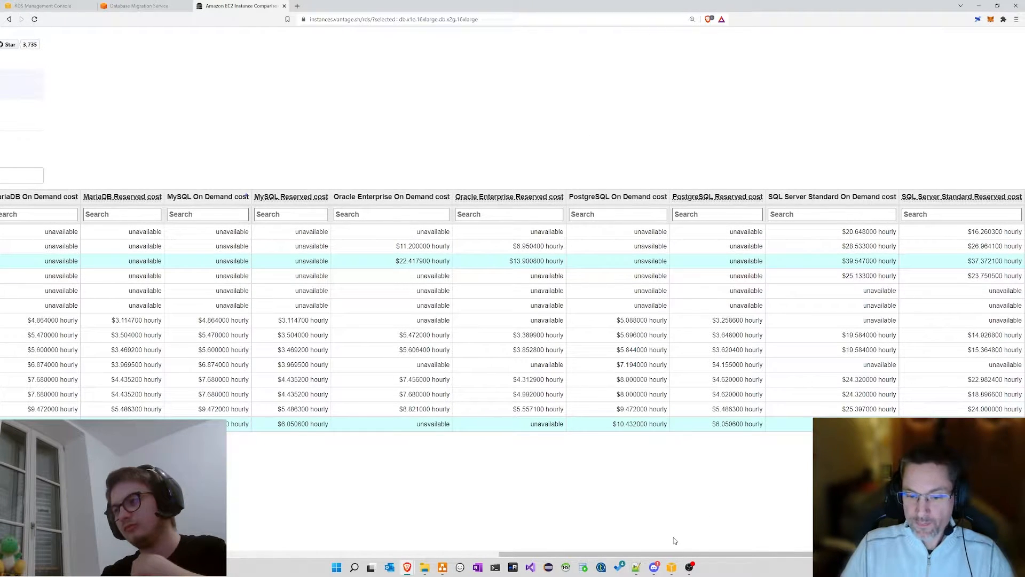
{"action": "left_click_drag", "start_coordinate": [677, 554], "coordinate": [176, 554]}
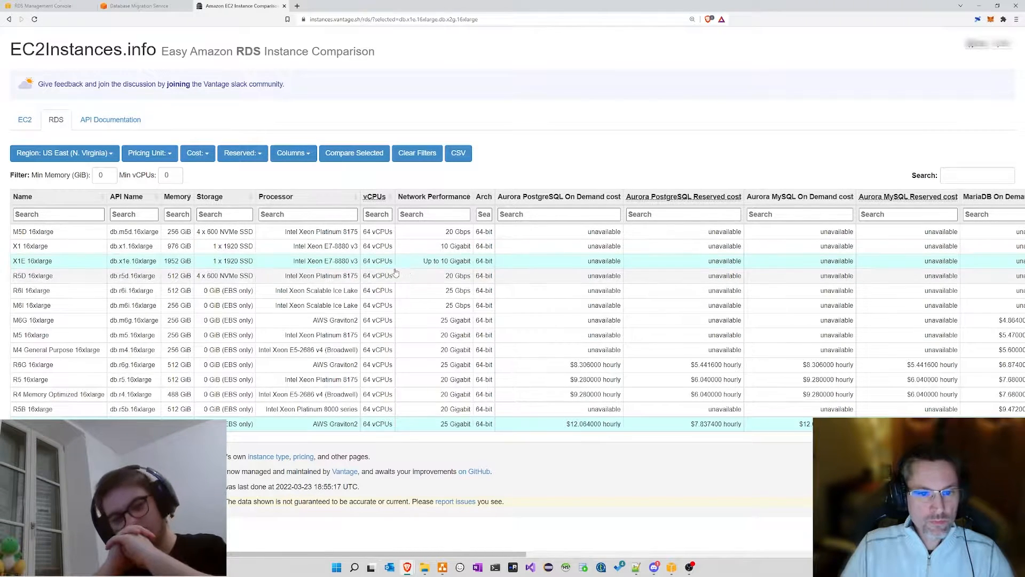
{"action": "left_click_drag", "start_coordinate": [362, 261], "coordinate": [370, 267]}
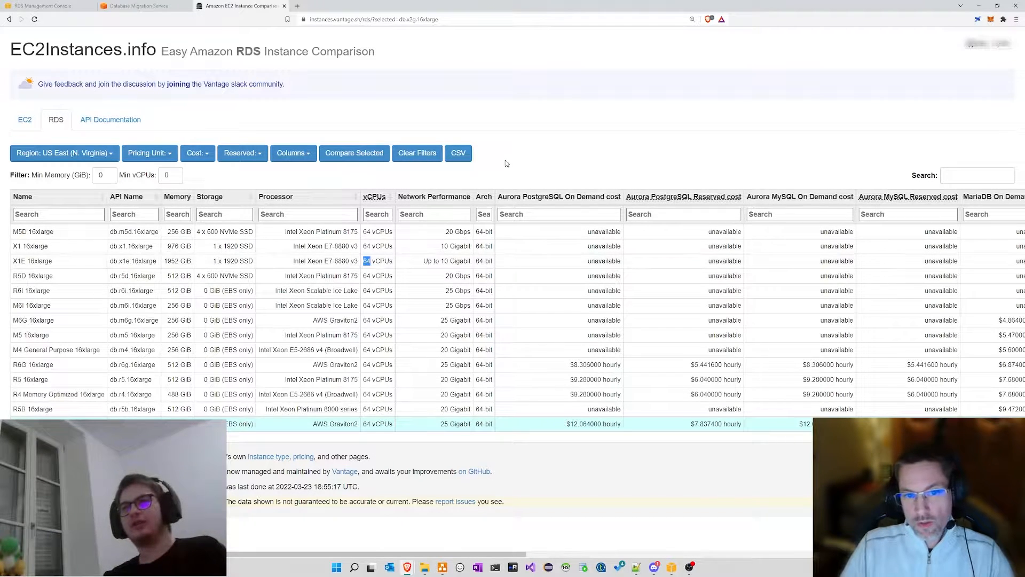
{"action": "left_click", "coordinate": [256, 117]}
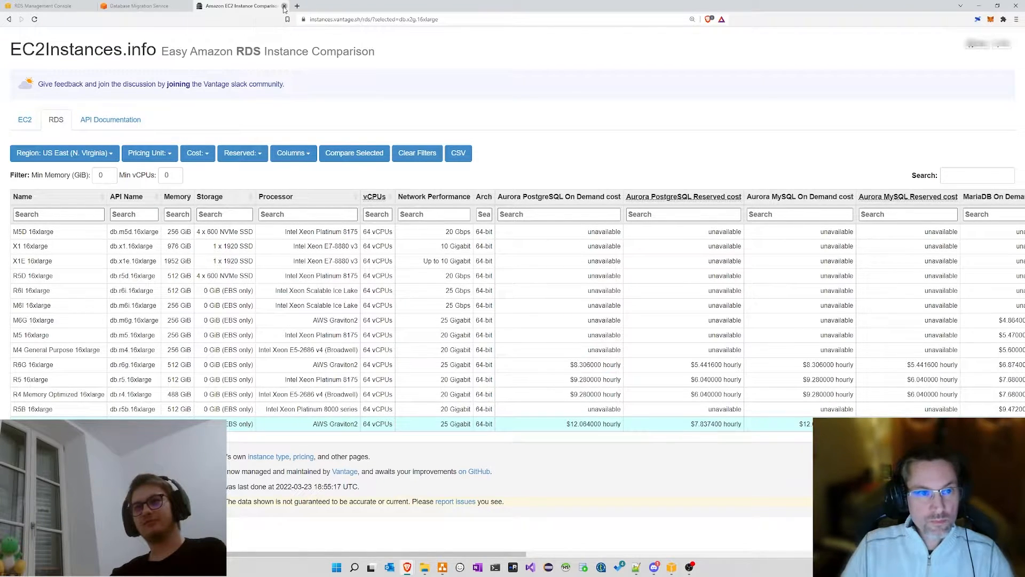
Step: Close the comparison tab and return to the RDS form, keeping db.x1e.32xlarge
{"action": "left_click", "coordinate": [283, 7]}
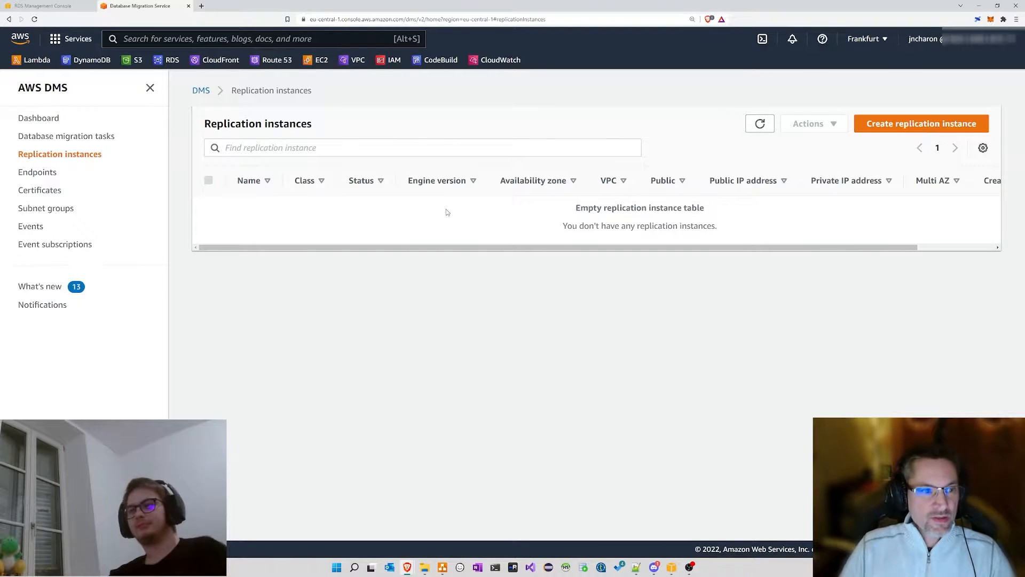
{"action": "left_click", "coordinate": [48, 5]}
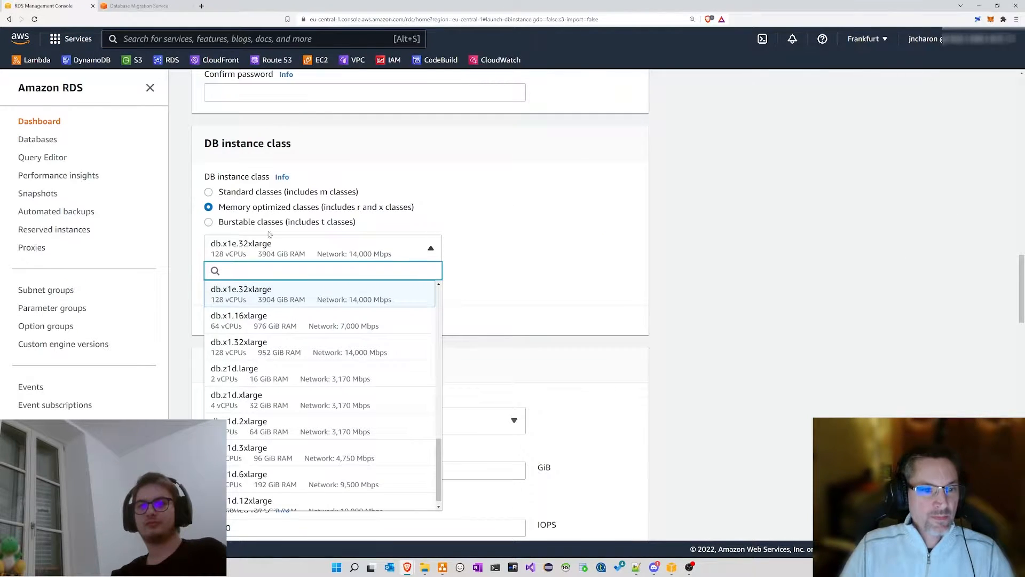
{"action": "left_click", "coordinate": [501, 181]}
{"action": "scroll", "coordinate": [500, 182], "scroll_direction": "up", "scroll_amount": 3}
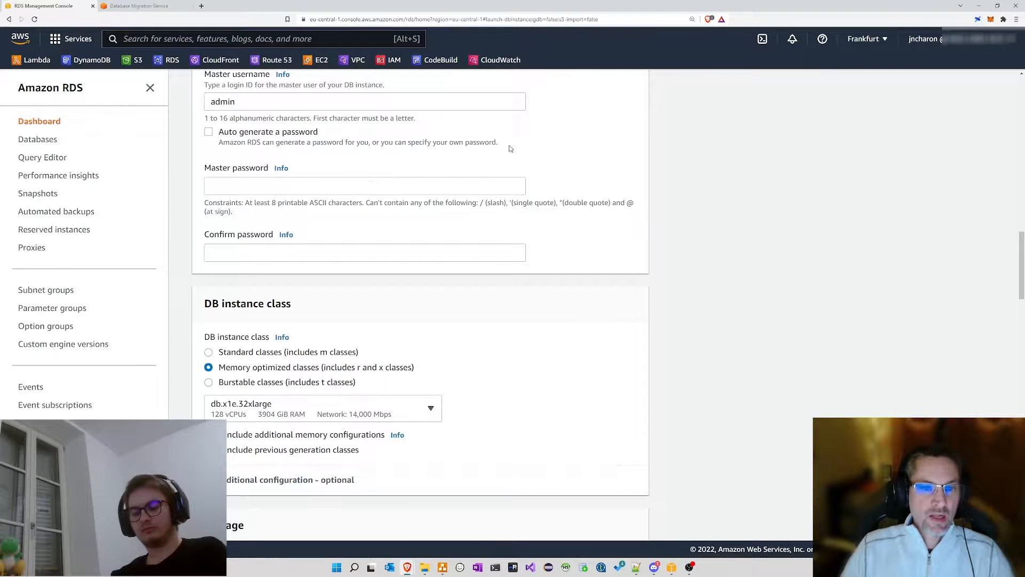
Step: Select Oracle Standard Edition Two, trying license-included but keeping bring-your-own-license
{"action": "scroll", "coordinate": [507, 149], "scroll_direction": "up", "scroll_amount": 10}
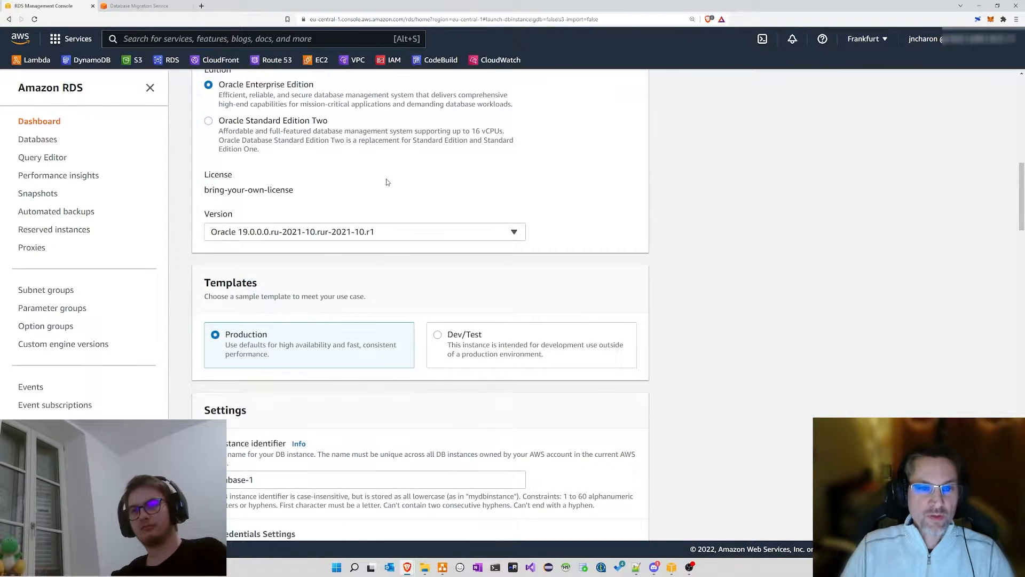
{"action": "scroll", "coordinate": [352, 171], "scroll_direction": "up", "scroll_amount": 1}
{"action": "left_click_drag", "start_coordinate": [220, 124], "coordinate": [322, 127]}
{"action": "left_click_drag", "start_coordinate": [237, 160], "coordinate": [360, 162]}
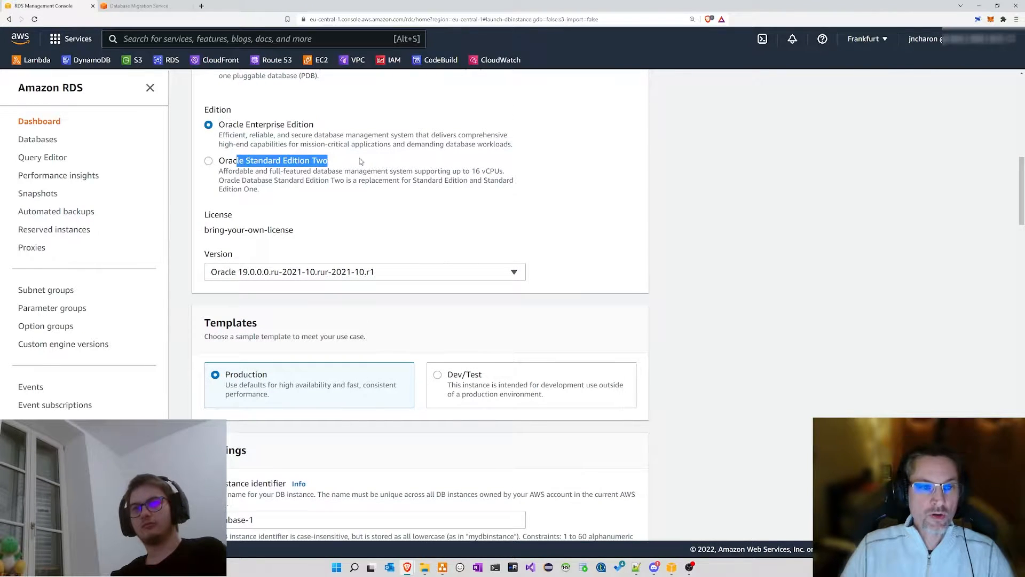
{"action": "left_click", "coordinate": [320, 175]}
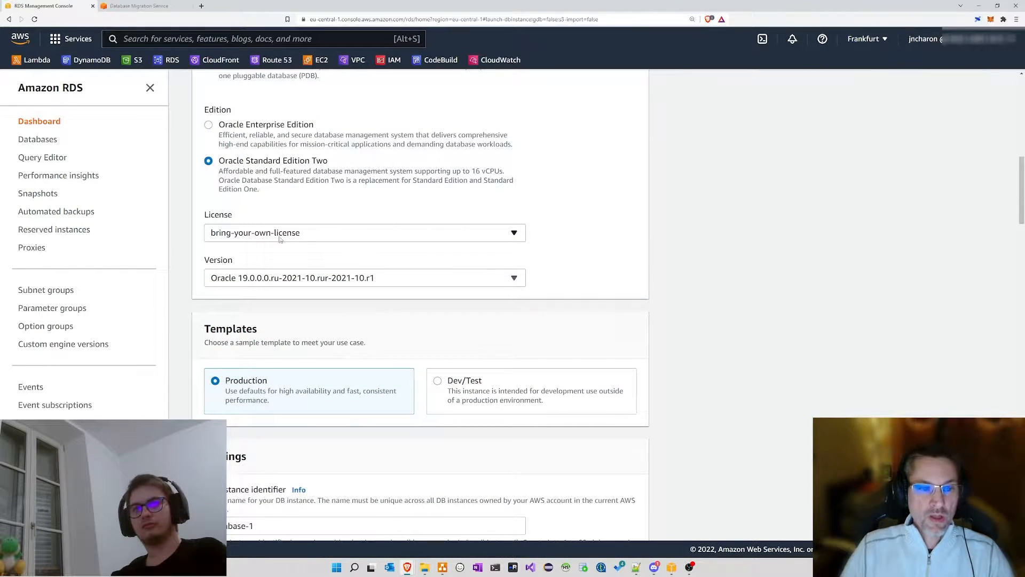
{"action": "left_click", "coordinate": [222, 236]}
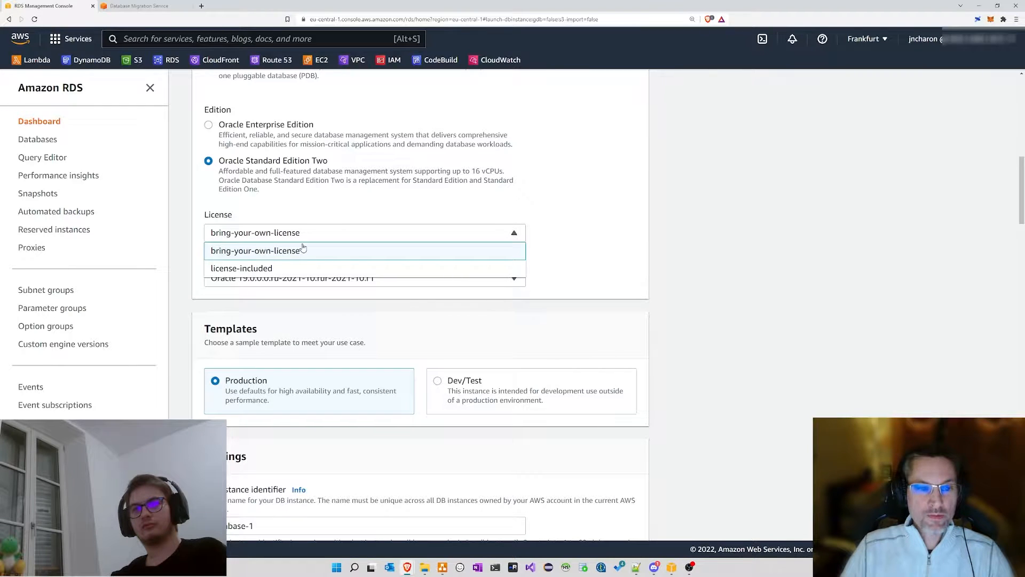
{"action": "left_click", "coordinate": [247, 268]}
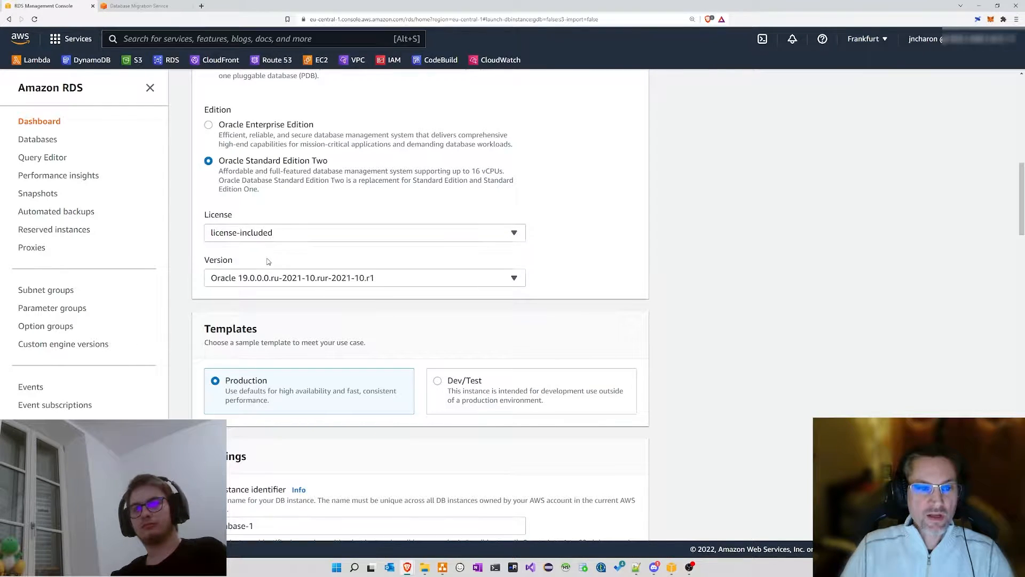
{"action": "left_click", "coordinate": [248, 233]}
{"action": "left_click", "coordinate": [247, 250]}
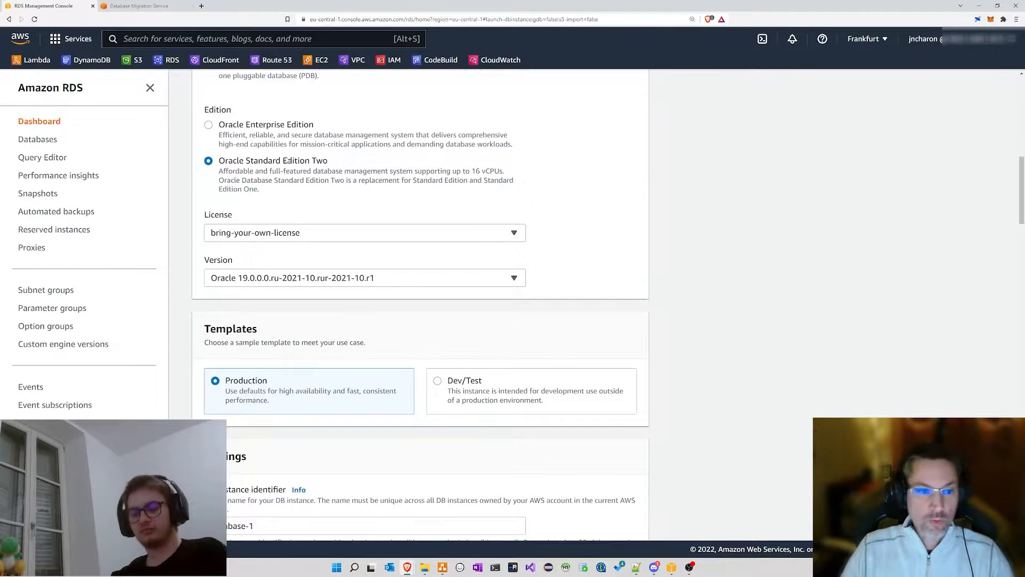
{"action": "scroll", "coordinate": [299, 188], "scroll_direction": "up", "scroll_amount": 8}
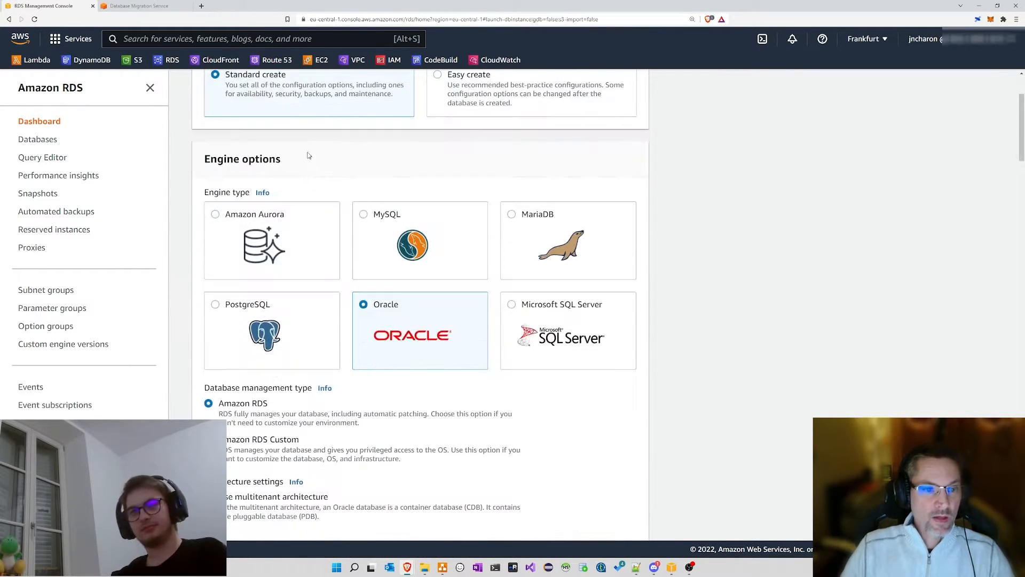
Step: Switch the database engine to Amazon Aurora MySQL-Compatible Edition
{"action": "left_click", "coordinate": [215, 215]}
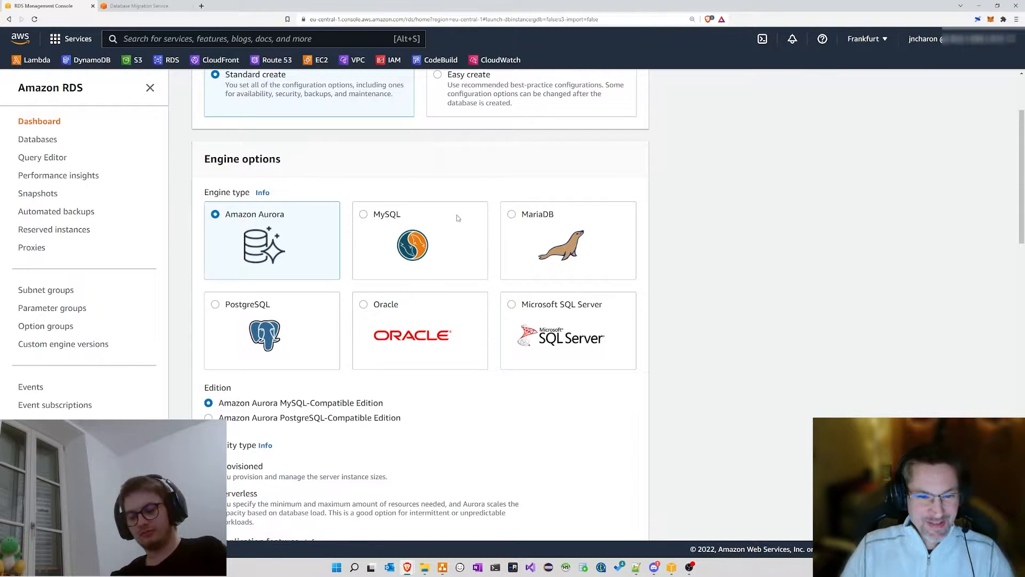
{"action": "scroll", "coordinate": [282, 178], "scroll_direction": "down", "scroll_amount": 2}
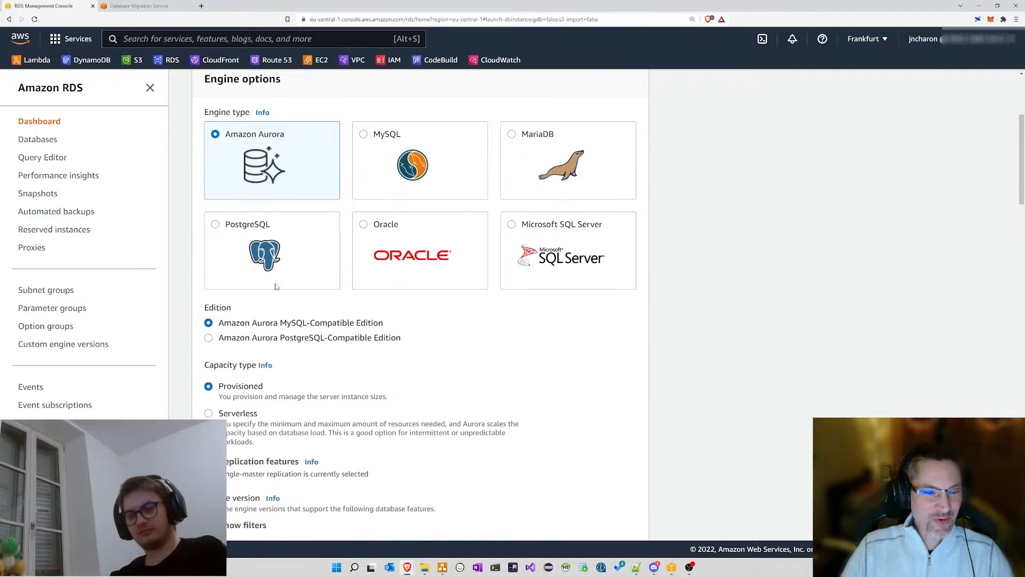
{"action": "left_click_drag", "start_coordinate": [281, 323], "coordinate": [310, 323]}
{"action": "left_click", "coordinate": [451, 306]}
Step: Choose Serverless capacity and list the available Aurora versions
{"action": "scroll", "coordinate": [452, 308], "scroll_direction": "down", "scroll_amount": 3}
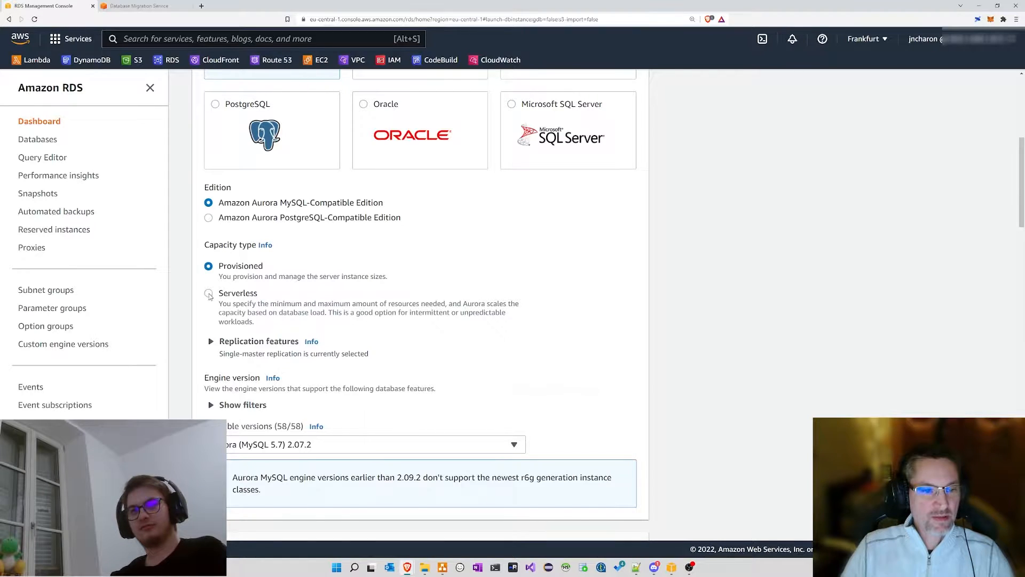
{"action": "left_click", "coordinate": [208, 293]}
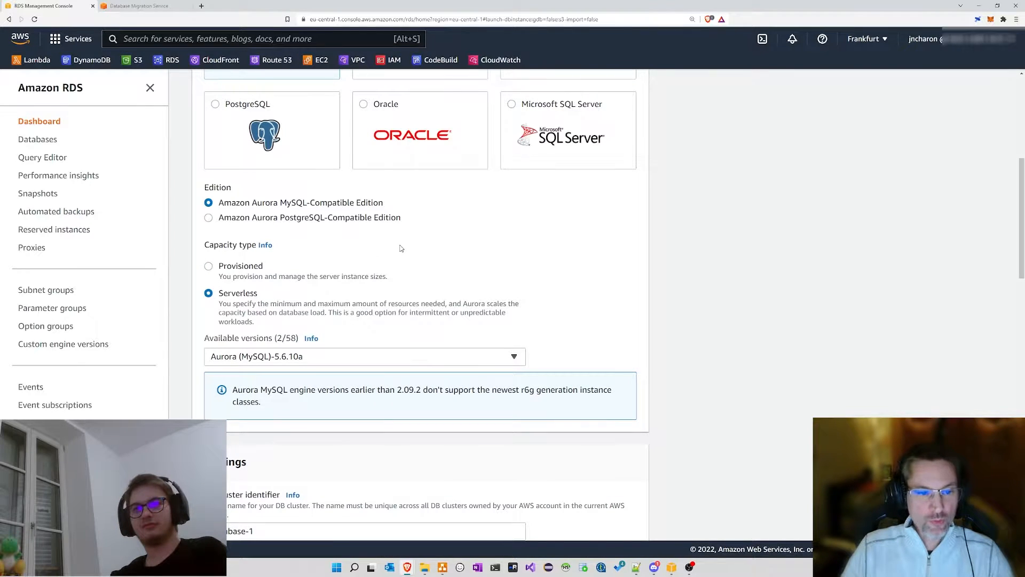
{"action": "scroll", "coordinate": [402, 248], "scroll_direction": "down", "scroll_amount": 2}
{"action": "scroll", "coordinate": [423, 183], "scroll_direction": "down", "scroll_amount": 3}
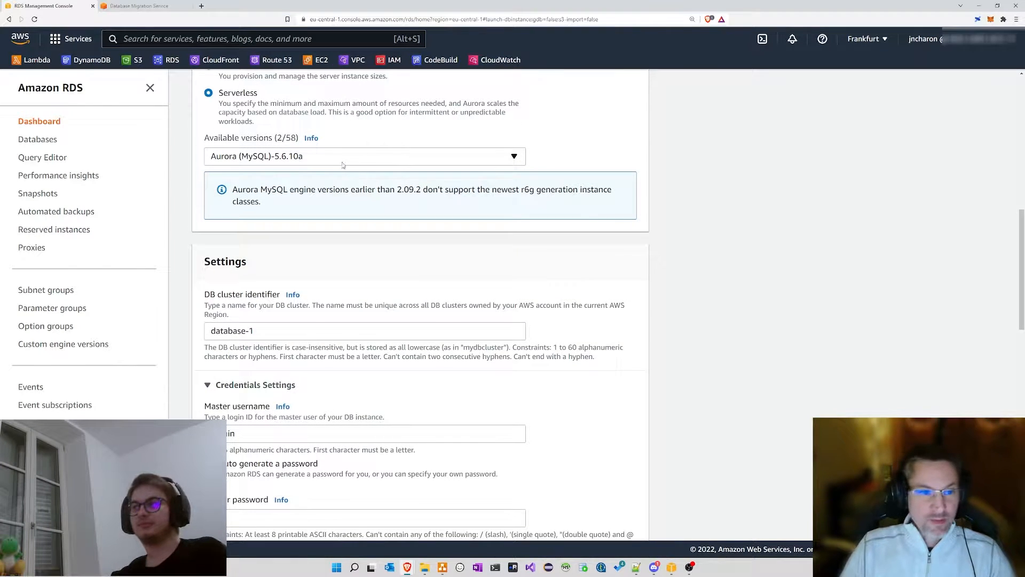
{"action": "left_click", "coordinate": [264, 160]}
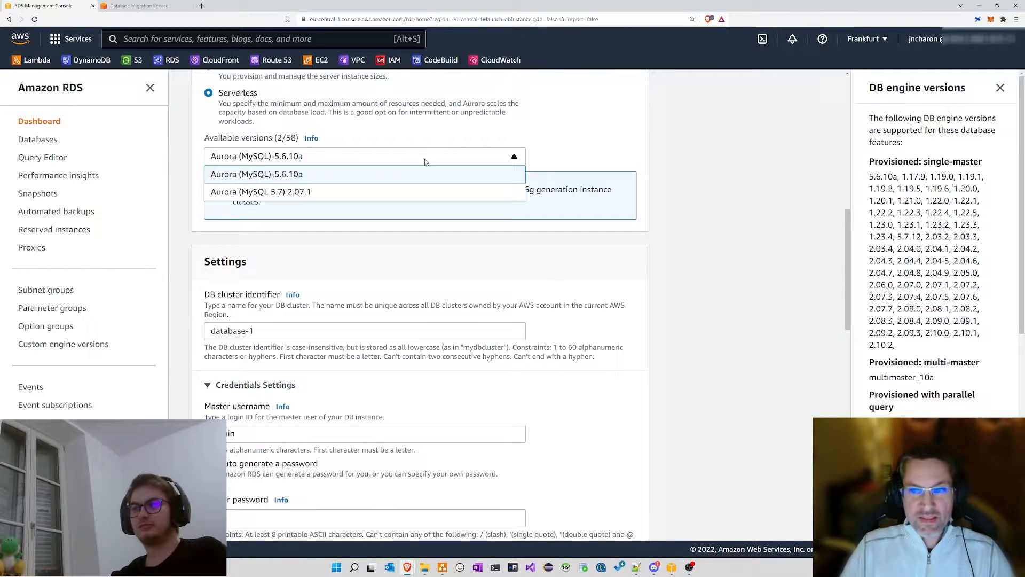
{"action": "left_click", "coordinate": [249, 160]}
{"action": "left_click", "coordinate": [254, 160]}
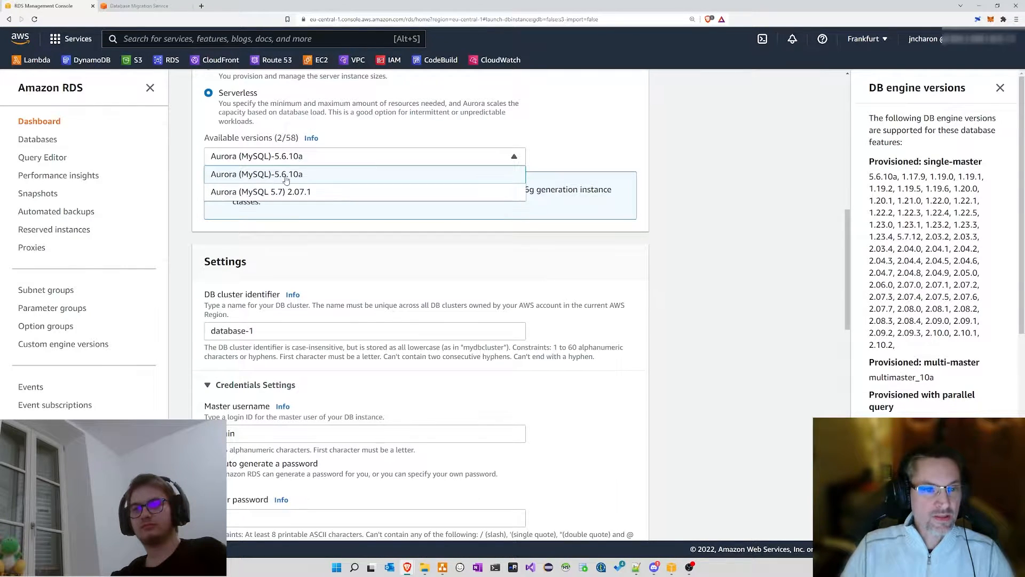
Step: Close the version list, keeping Aurora (MySQL)-5.6.10a, and scroll to the Settings section
{"action": "left_click", "coordinate": [1000, 88]}
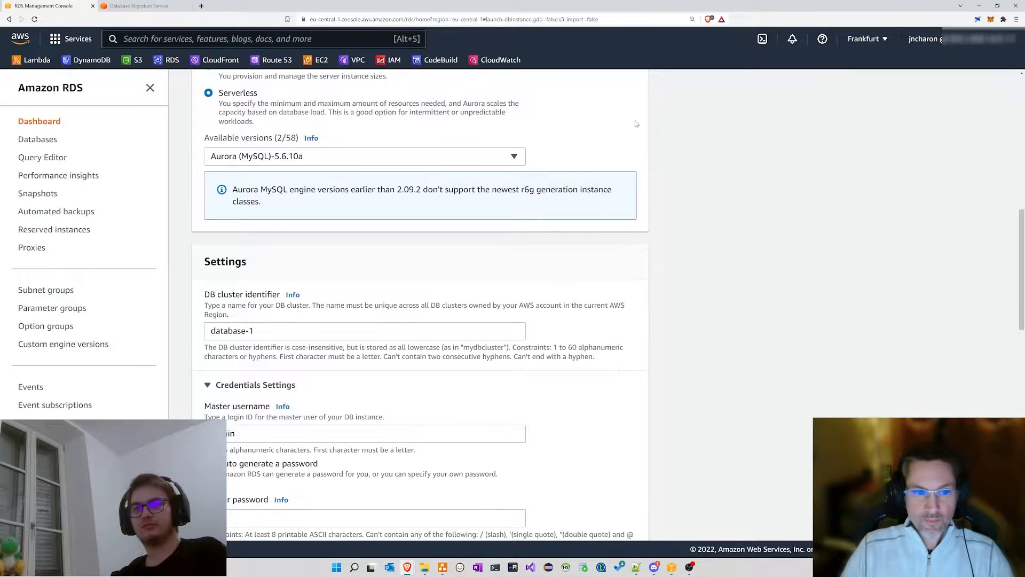
{"action": "scroll", "coordinate": [318, 117], "scroll_direction": "up", "scroll_amount": 2}
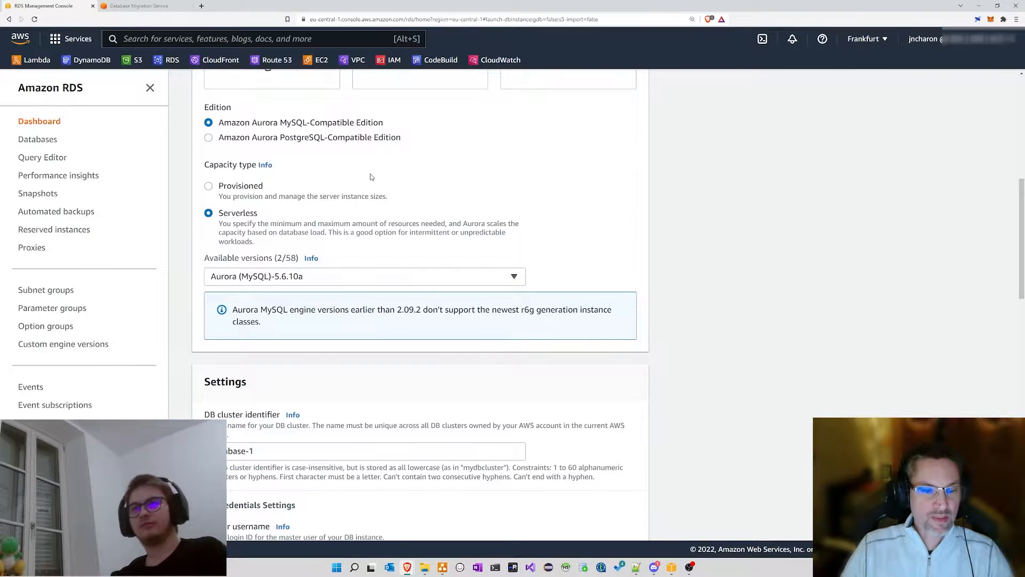
{"action": "scroll", "coordinate": [371, 176], "scroll_direction": "down", "scroll_amount": 2}
{"action": "scroll", "coordinate": [337, 159], "scroll_direction": "down", "scroll_amount": 1}
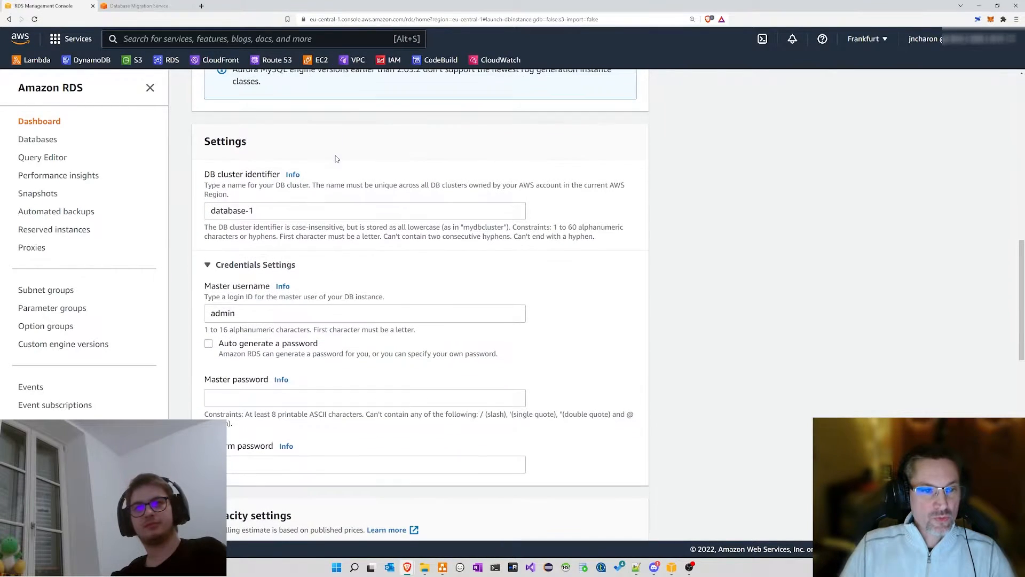
{"action": "left_click_drag", "start_coordinate": [266, 153], "coordinate": [207, 156]}
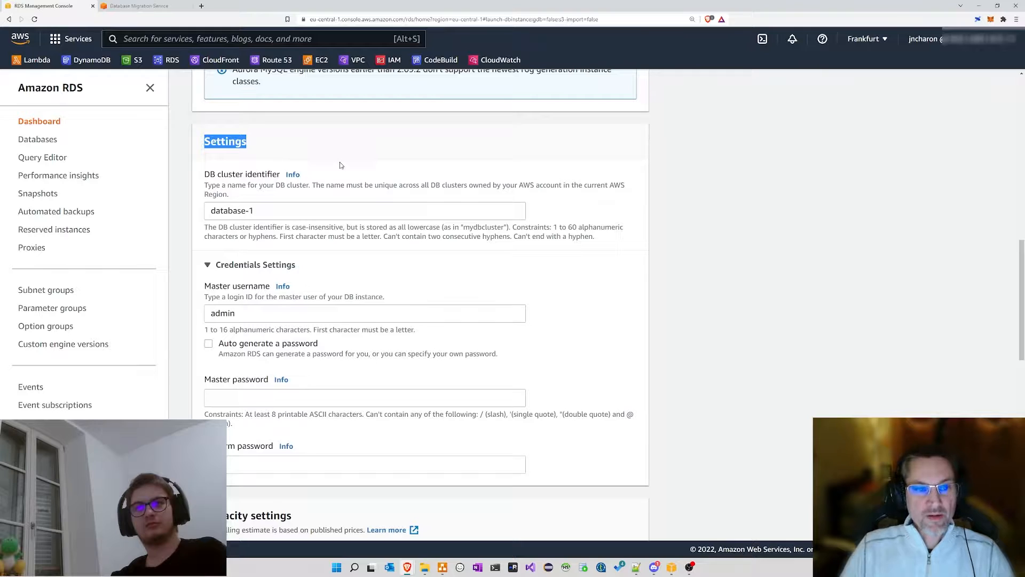
Step: Rename the DB cluster identifier from database-1 to capcodtv
{"action": "left_click_drag", "start_coordinate": [275, 211], "coordinate": [204, 212]}
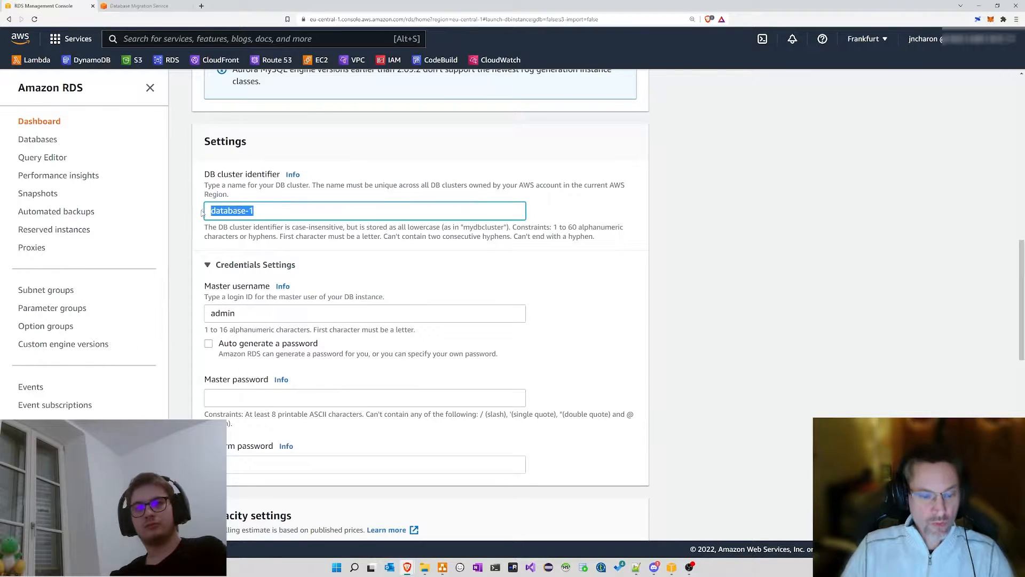
{"action": "type", "text": "aurora"}
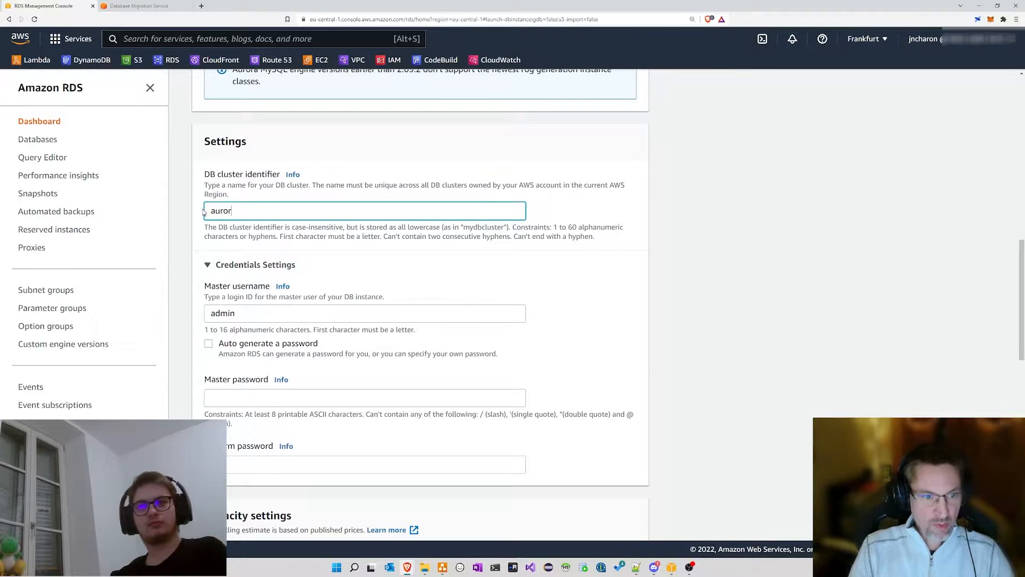
{"action": "key", "text": "BackSpace"}
{"action": "key", "text": "BackSpace"}
{"action": "key", "text": "BackSpace"}
{"action": "key", "text": "BackSpace"}
{"action": "key", "text": "BackSpace"}
{"action": "type", "text": "capcodtv"}
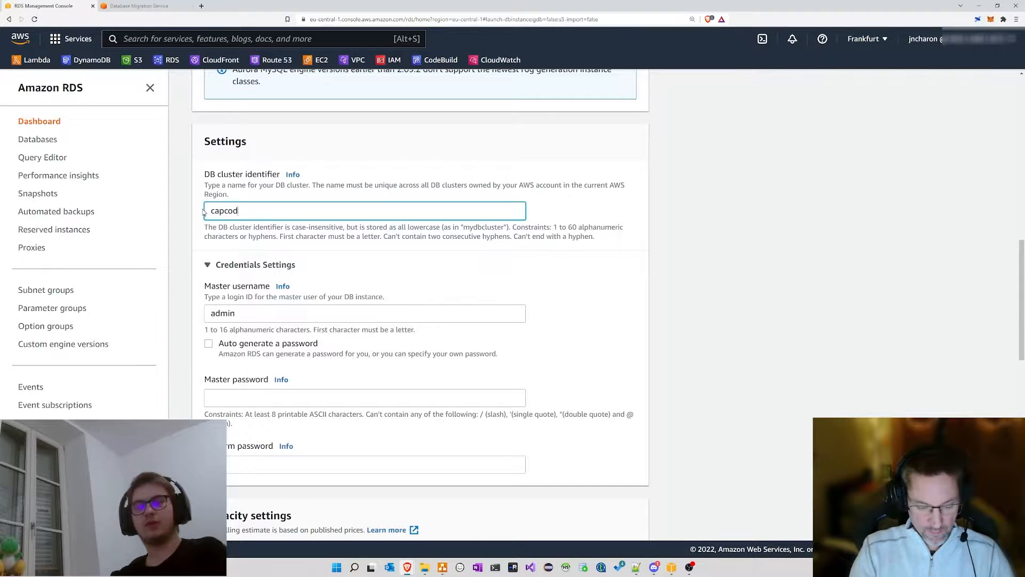
{"action": "left_click", "coordinate": [398, 276]}
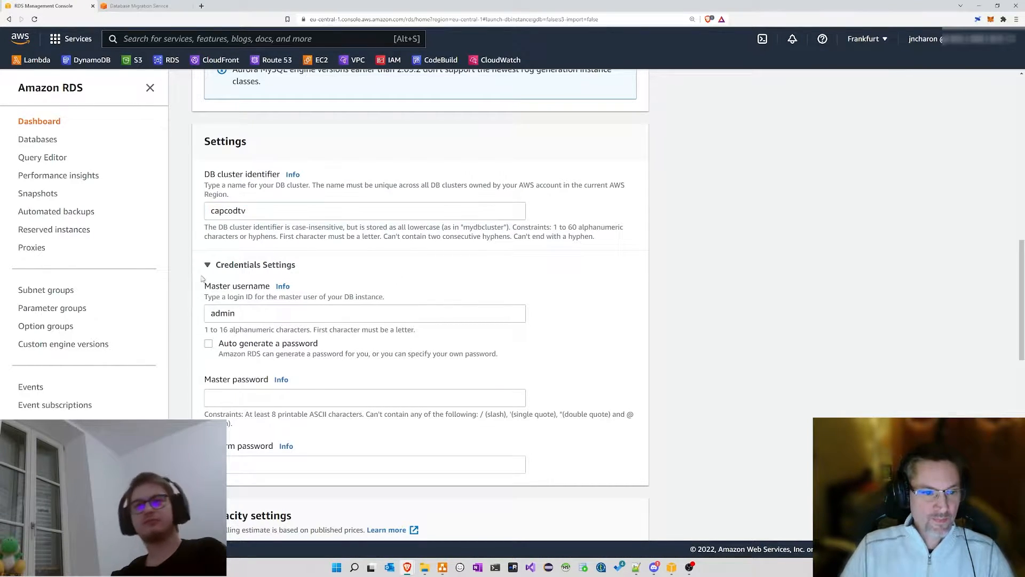
Step: Enter the master password and repeat it in Confirm password
{"action": "left_click", "coordinate": [244, 398]}
{"action": "left_click", "coordinate": [396, 284]}
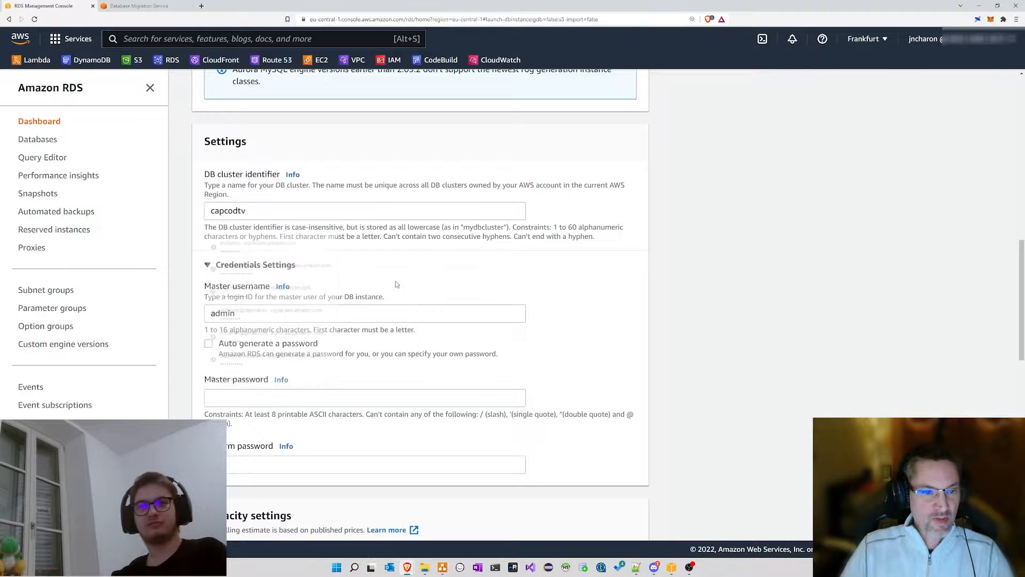
{"action": "scroll", "coordinate": [636, 377], "scroll_direction": "down", "scroll_amount": 1}
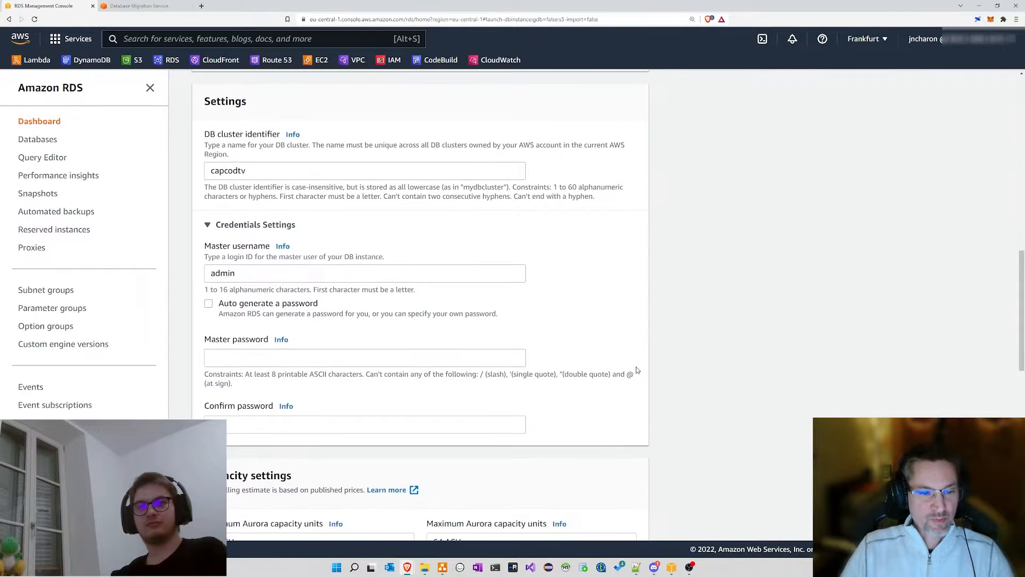
{"action": "left_click", "coordinate": [429, 357]}
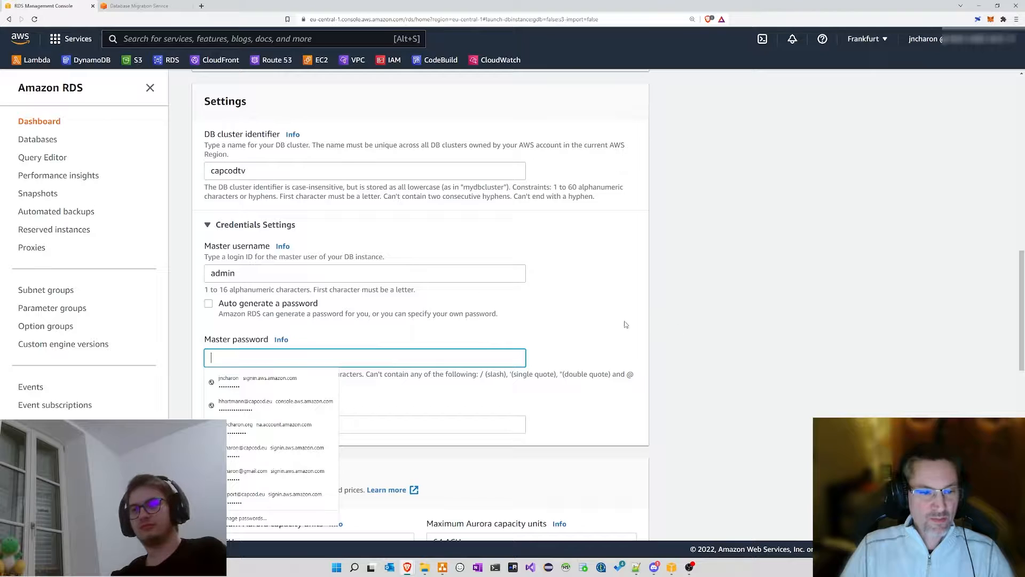
{"action": "type", "text": "••••••••••"}
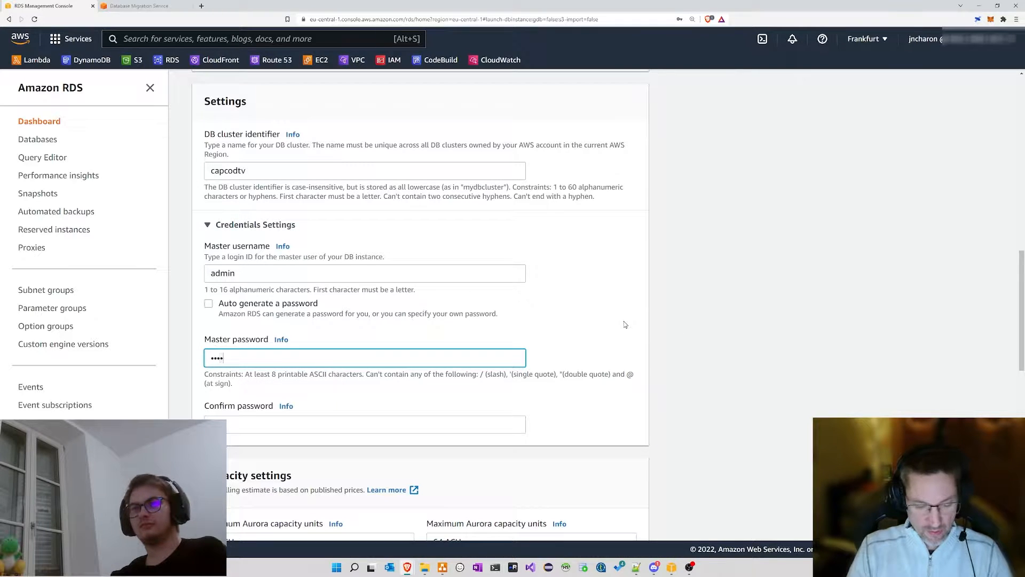
{"action": "type", "text": "•••••"}
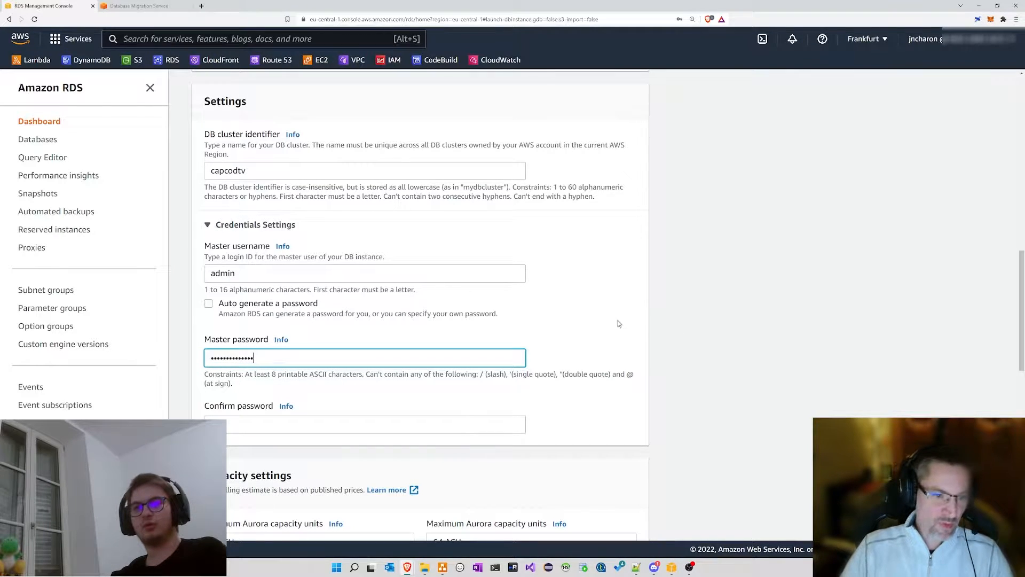
{"action": "left_click", "coordinate": [283, 423]}
{"action": "type", "text": "•••••••••••••"}
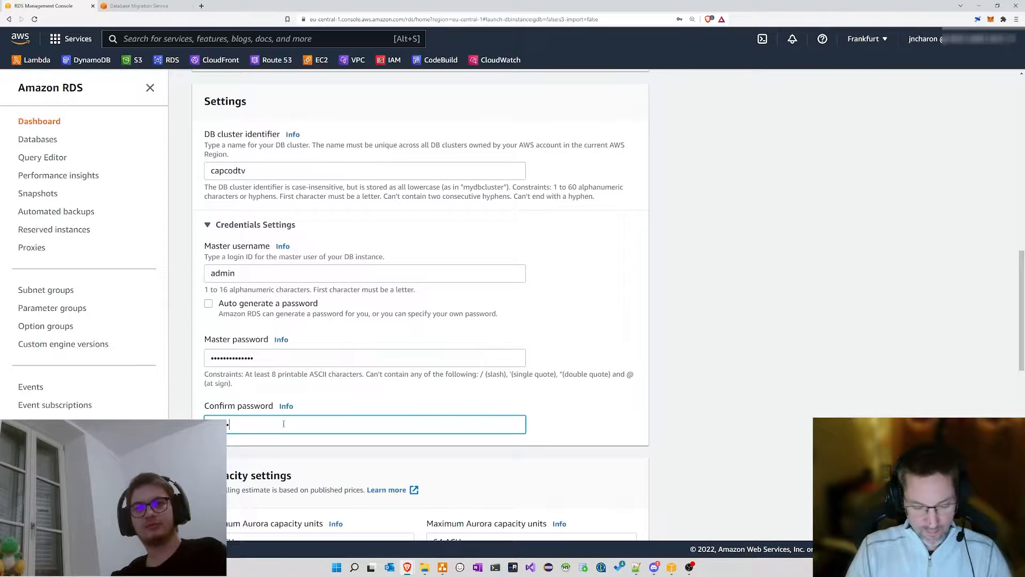
{"action": "type", "text": "•"}
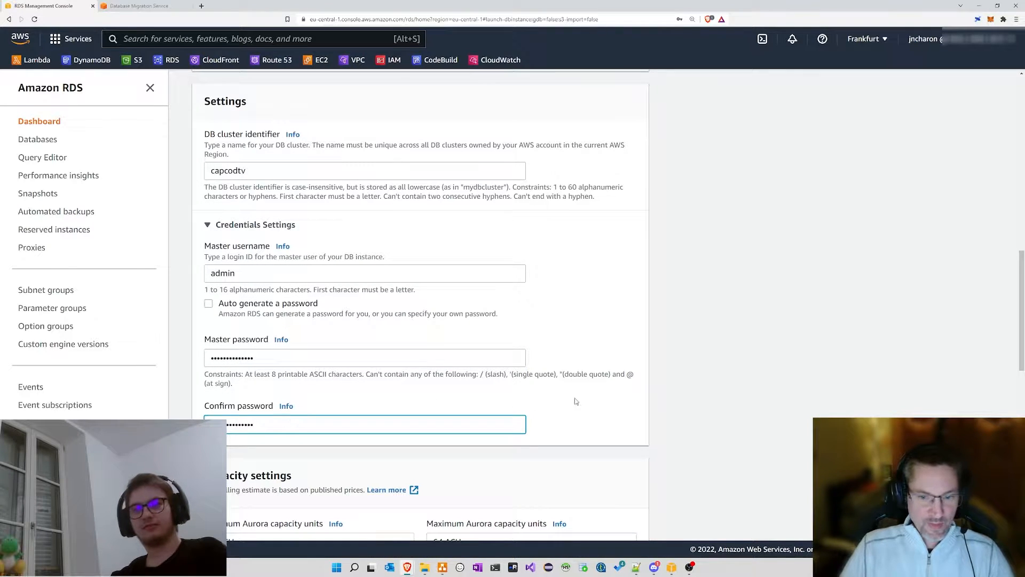
{"action": "left_click", "coordinate": [575, 401]}
{"action": "scroll", "coordinate": [571, 331], "scroll_direction": "down", "scroll_amount": 3}
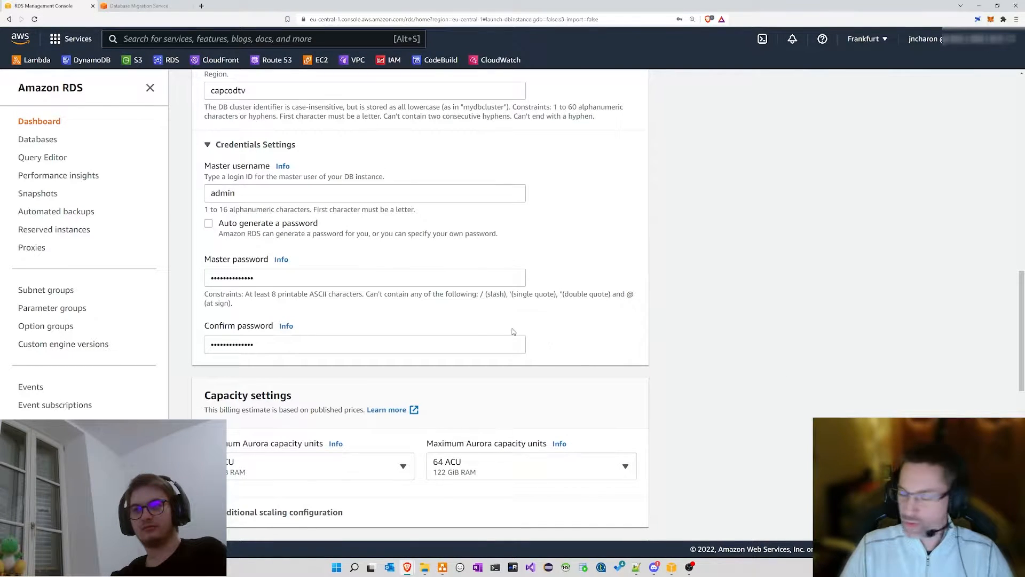
Step: Review the minimum and maximum Aurora capacity options, leaving minimum at 1 ACU
{"action": "scroll", "coordinate": [567, 266], "scroll_direction": "down", "scroll_amount": 3}
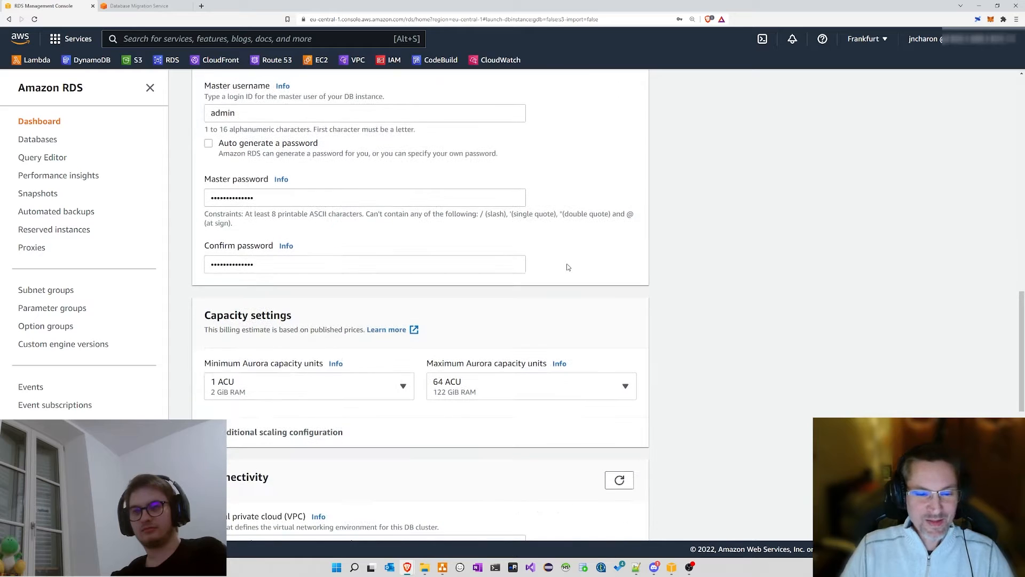
{"action": "scroll", "coordinate": [582, 269], "scroll_direction": "down", "scroll_amount": 3}
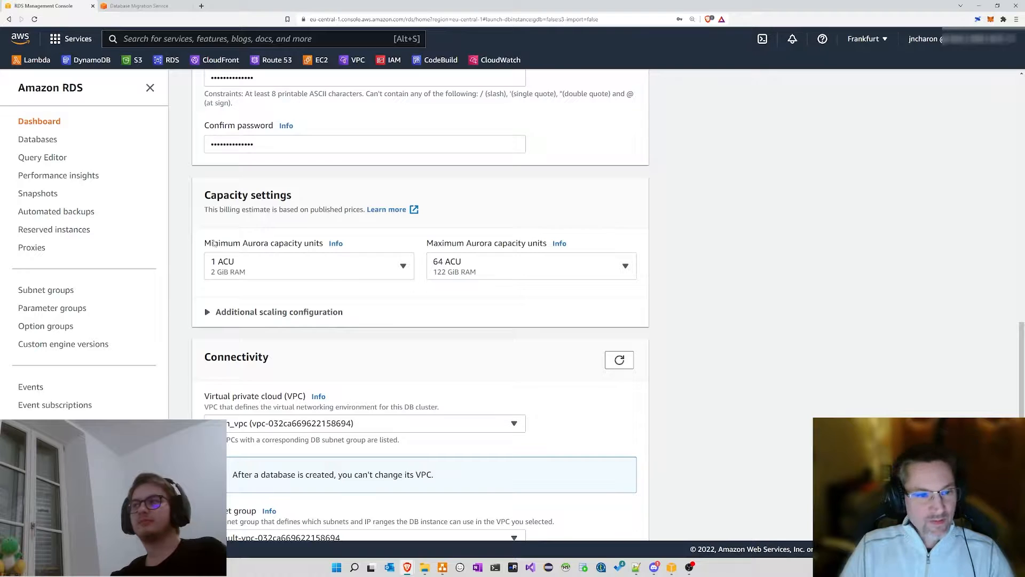
{"action": "left_click_drag", "start_coordinate": [206, 244], "coordinate": [310, 244]}
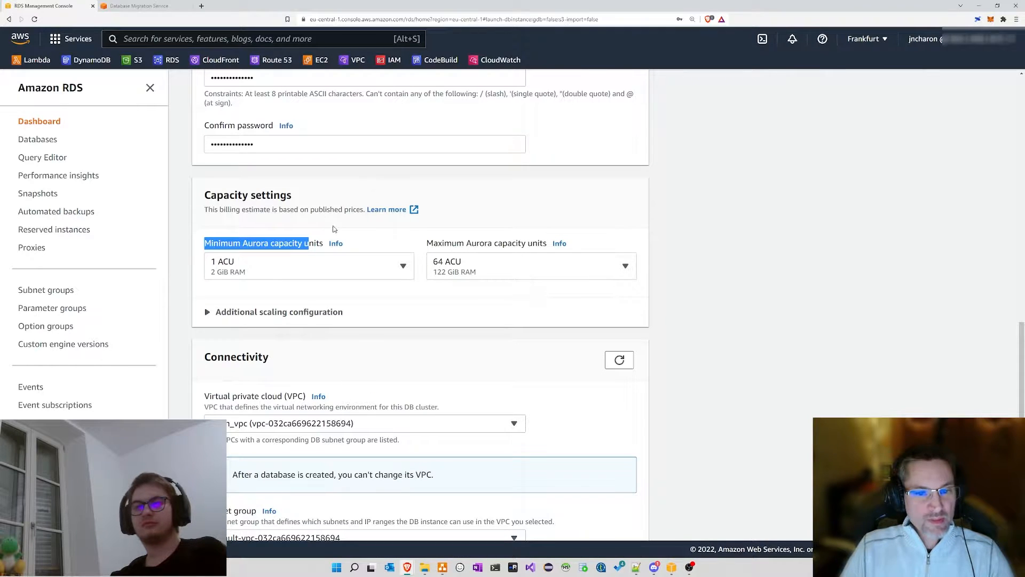
{"action": "left_click", "coordinate": [366, 236]}
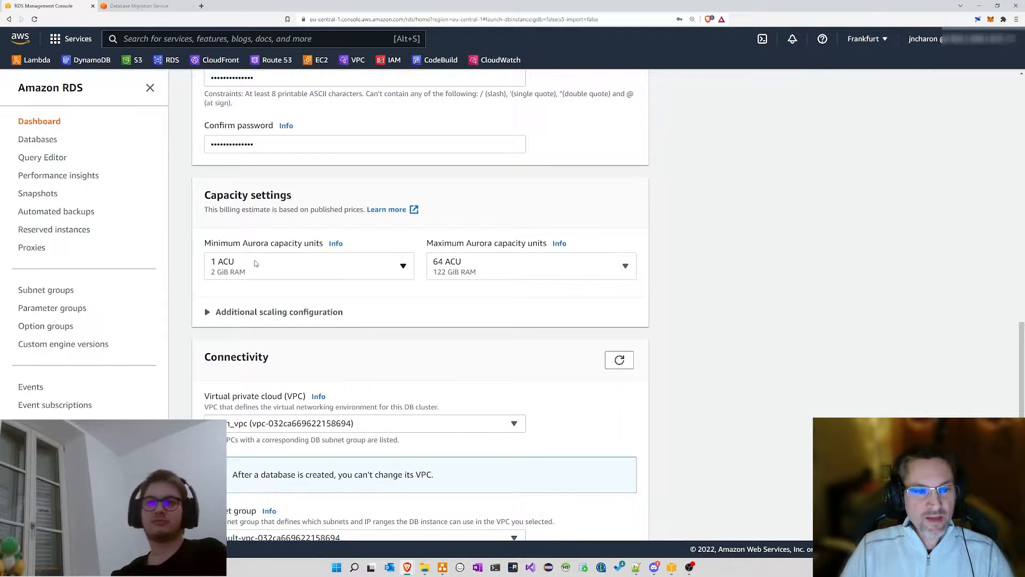
{"action": "left_click", "coordinate": [288, 265]}
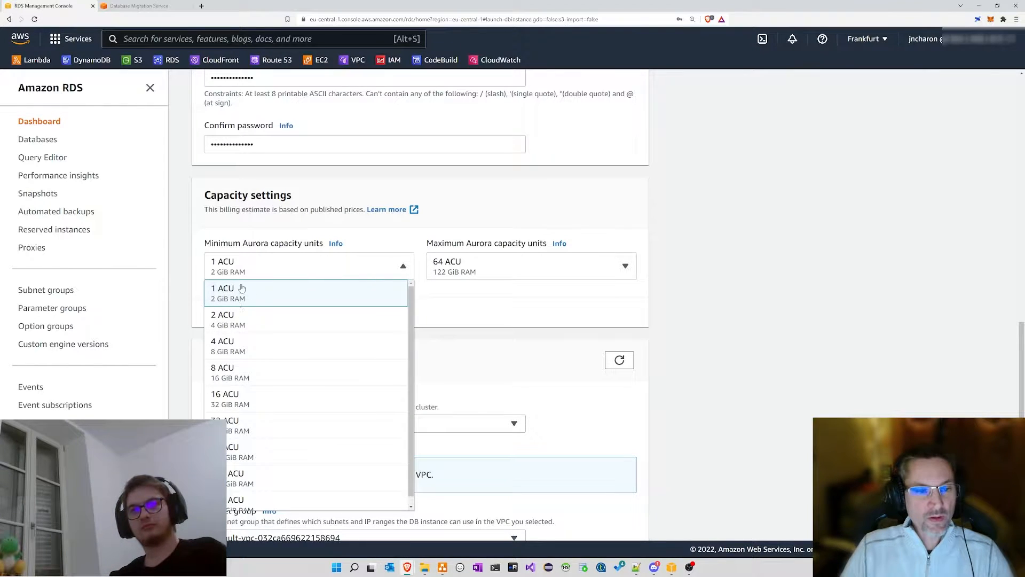
{"action": "left_click", "coordinate": [480, 227]}
{"action": "left_click", "coordinate": [484, 267]}
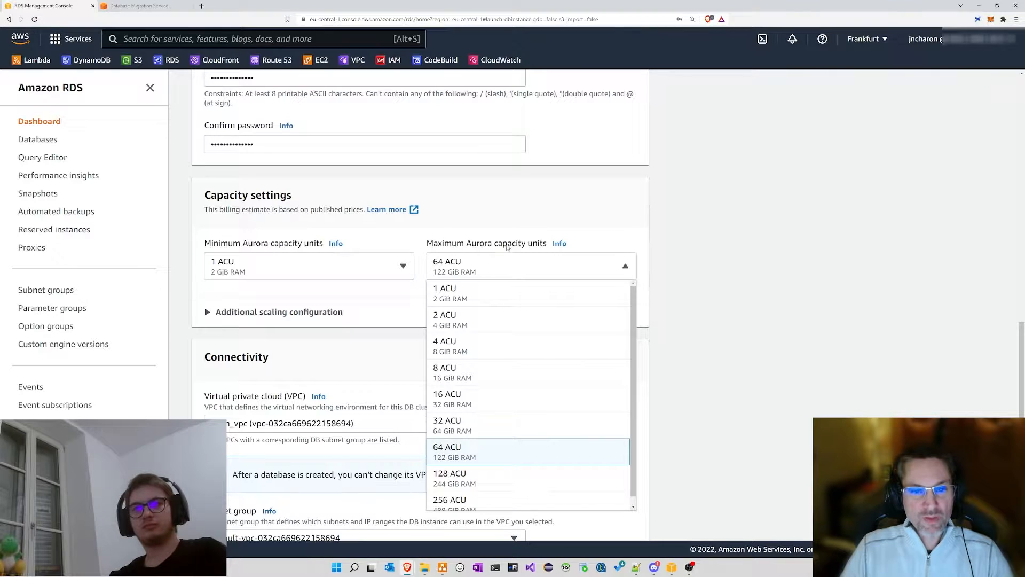
{"action": "left_click", "coordinate": [512, 225]}
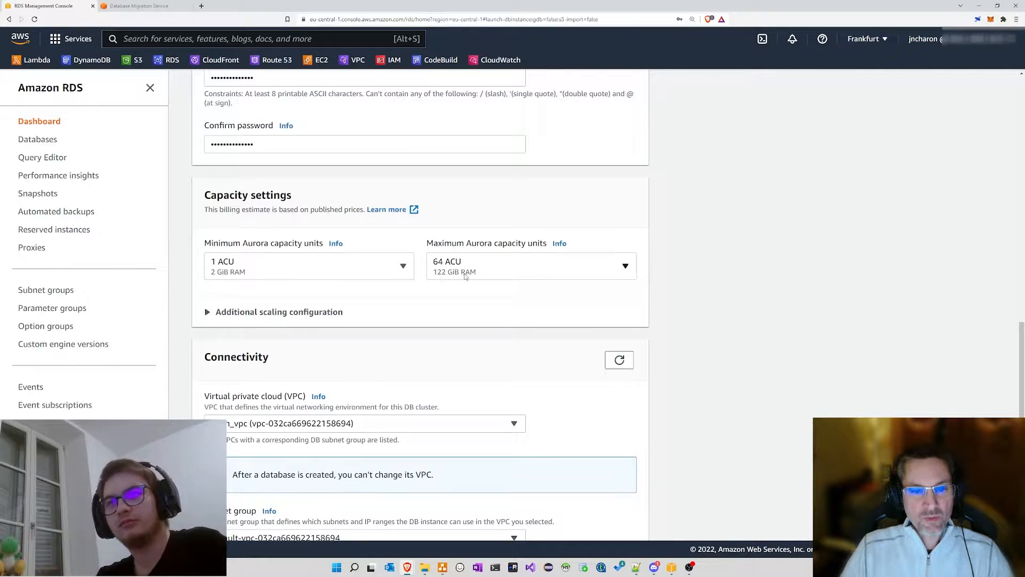
Step: Set the Maximum Aurora capacity units to 2 ACU
{"action": "left_click", "coordinate": [511, 266]}
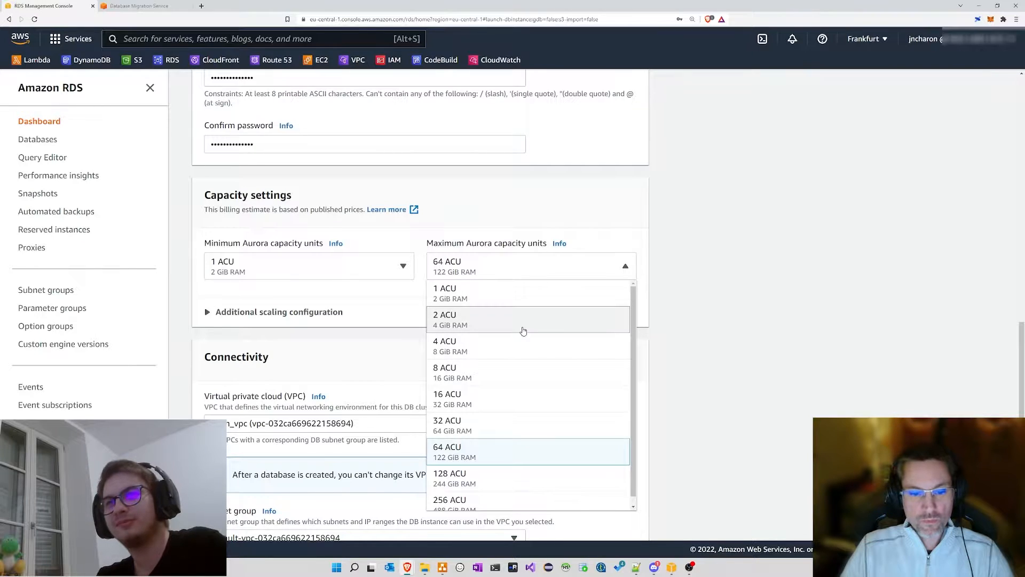
{"action": "scroll", "coordinate": [433, 312], "scroll_direction": "down", "scroll_amount": 4}
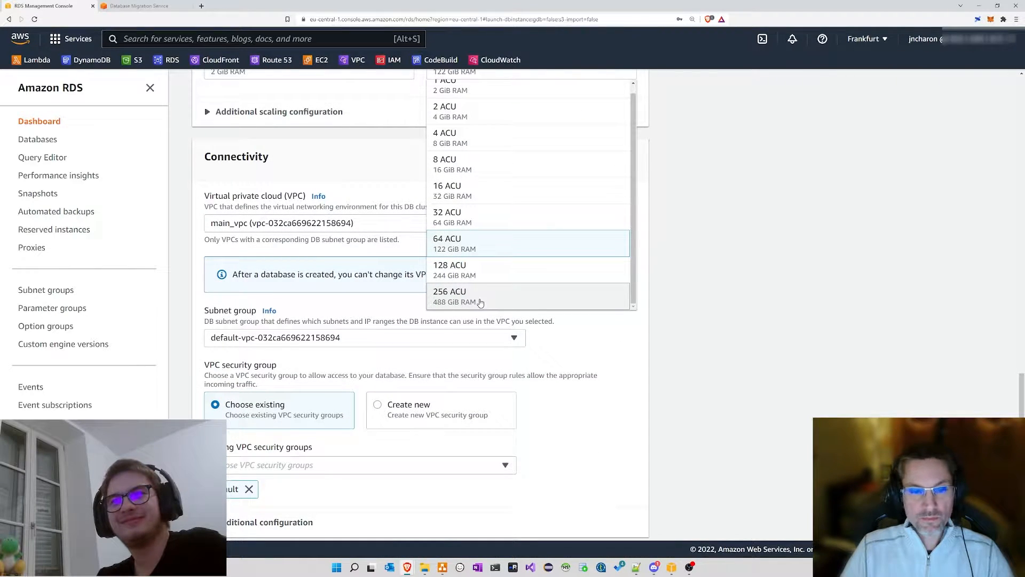
{"action": "left_click", "coordinate": [337, 131]}
{"action": "scroll", "coordinate": [363, 149], "scroll_direction": "up", "scroll_amount": 3}
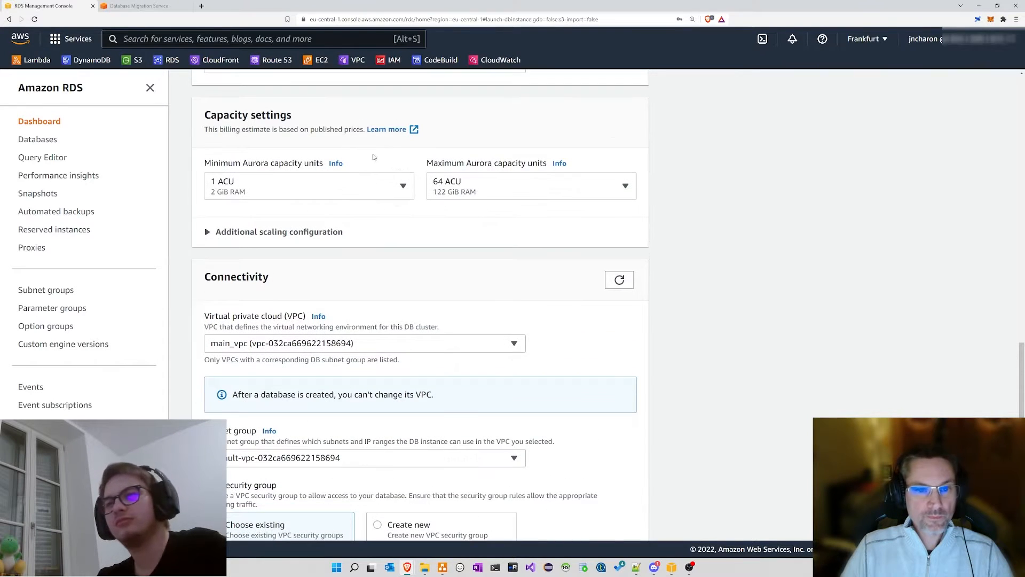
{"action": "left_click", "coordinate": [446, 185]}
{"action": "scroll", "coordinate": [446, 192], "scroll_direction": "up", "scroll_amount": 2}
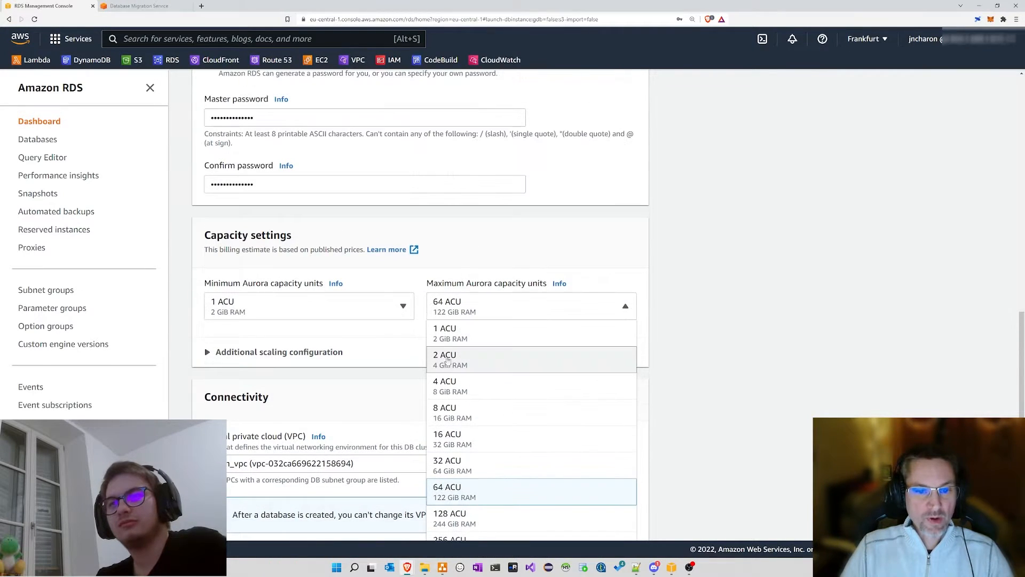
{"action": "left_click", "coordinate": [457, 363]}
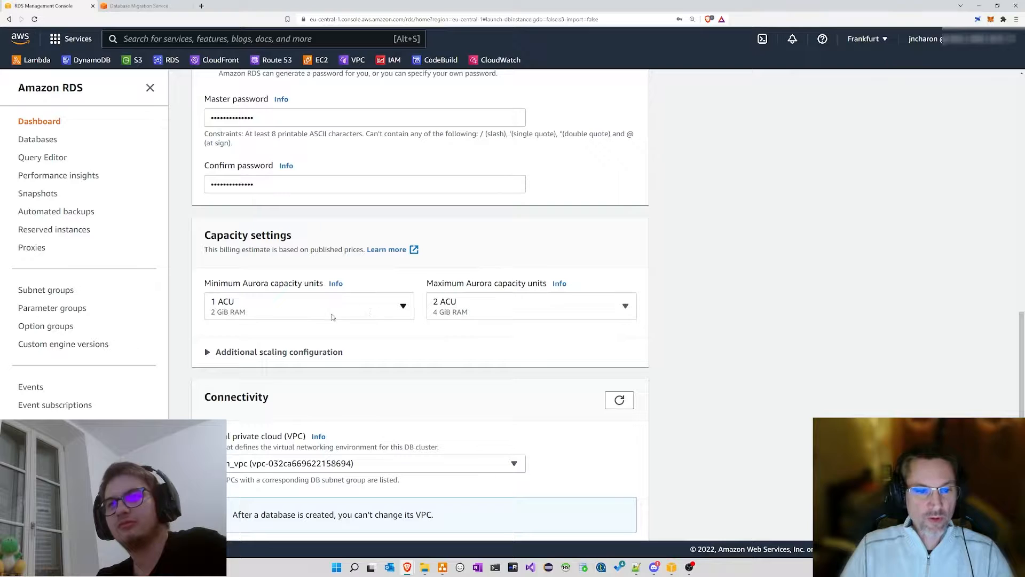
{"action": "left_click", "coordinate": [207, 352]}
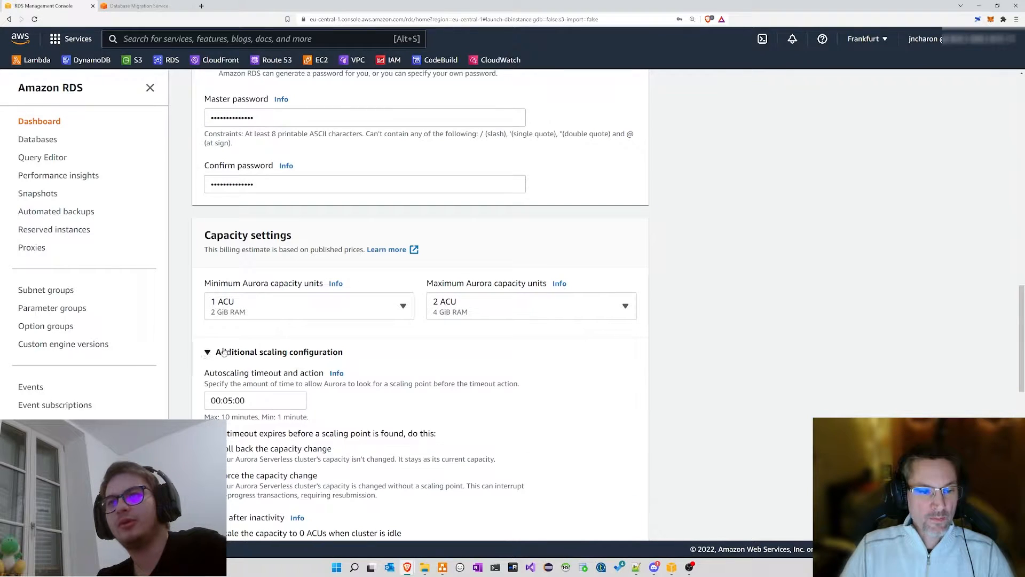
{"action": "left_click_drag", "start_coordinate": [364, 351], "coordinate": [226, 352]}
{"action": "left_click", "coordinate": [261, 352]}
{"action": "scroll", "coordinate": [402, 328], "scroll_direction": "down", "scroll_amount": 2}
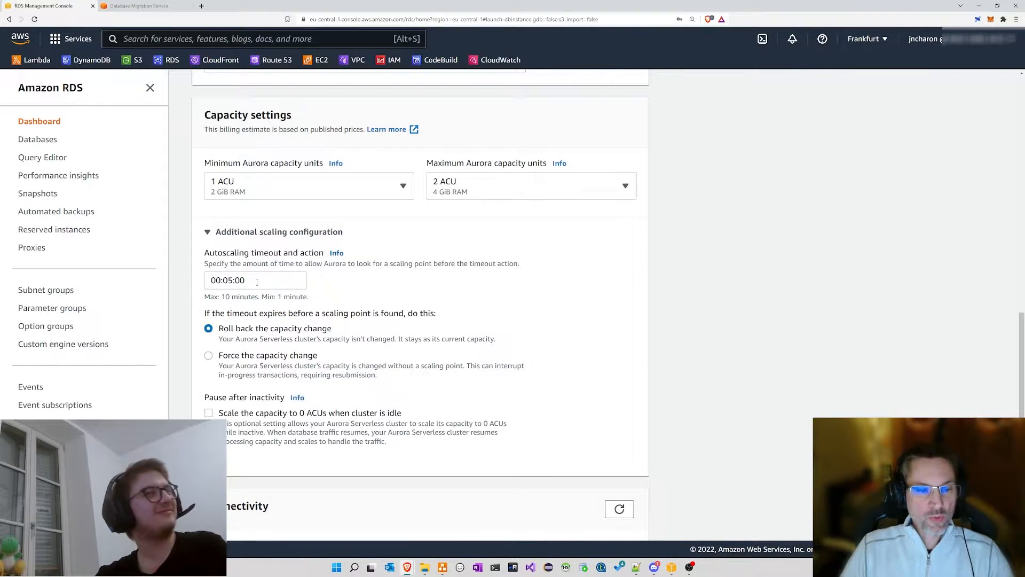
{"action": "scroll", "coordinate": [382, 283], "scroll_direction": "down", "scroll_amount": 2}
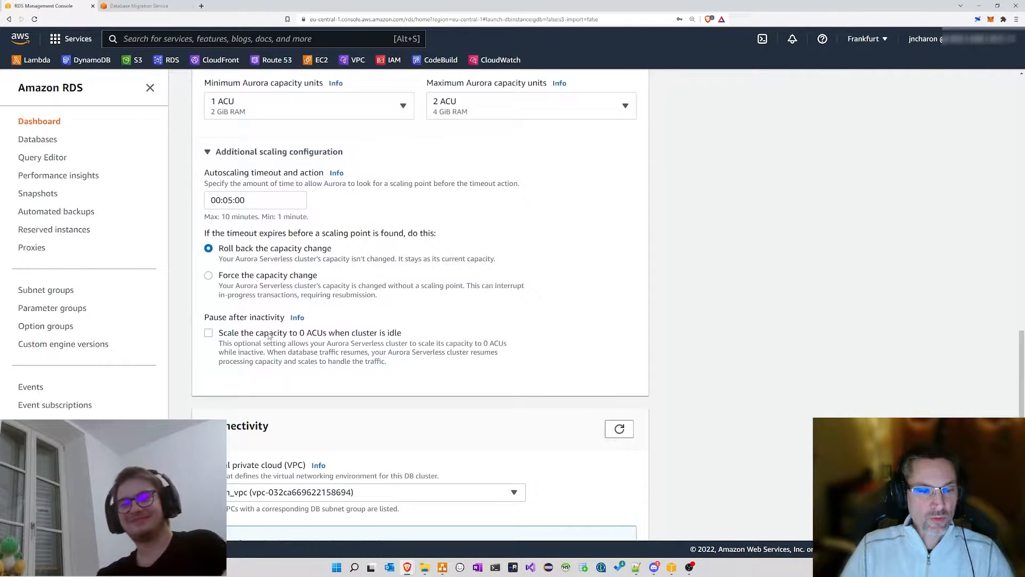
{"action": "left_click_drag", "start_coordinate": [275, 335], "coordinate": [415, 335]}
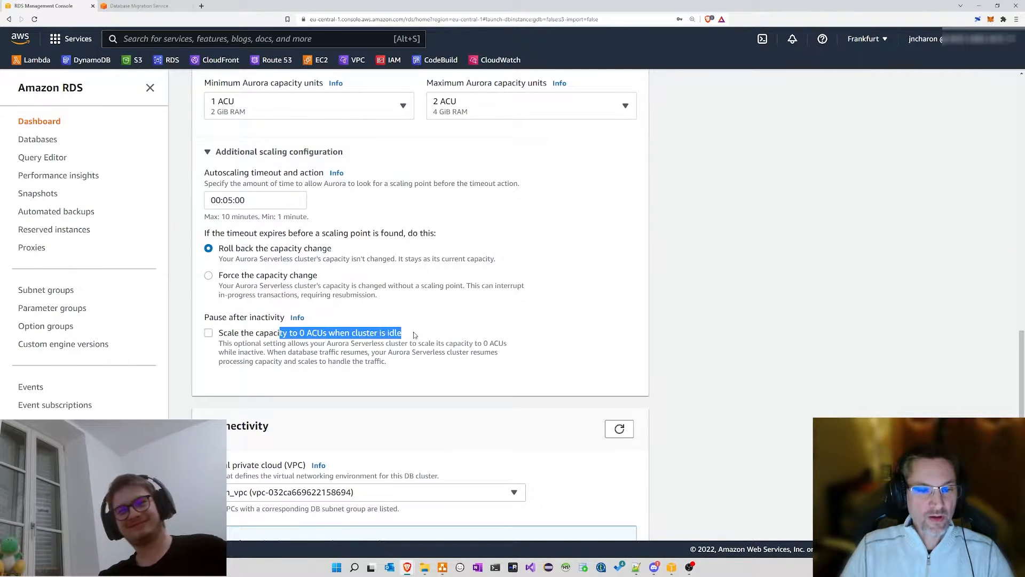
{"action": "left_click", "coordinate": [428, 335]}
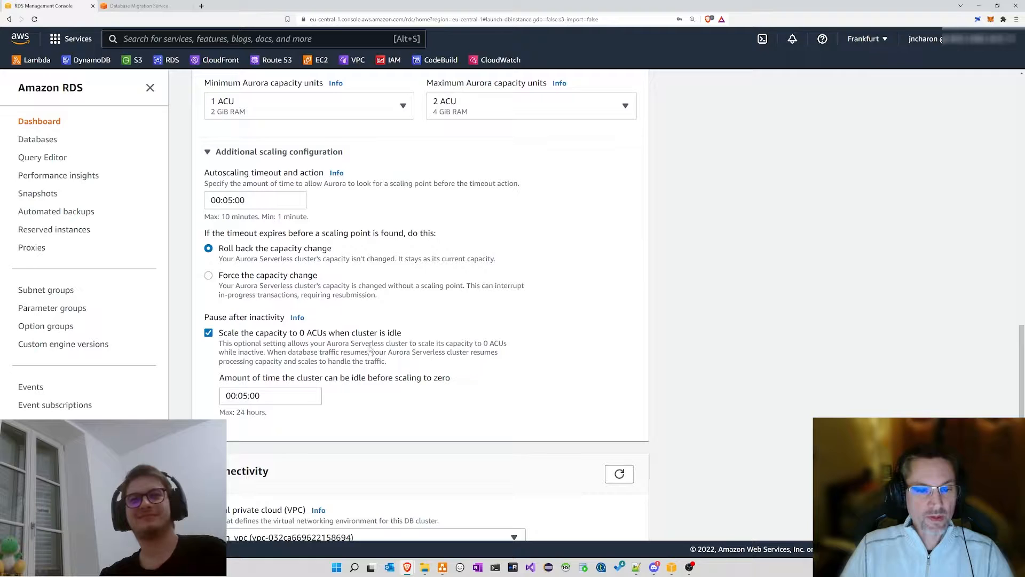
{"action": "left_click", "coordinate": [210, 334]}
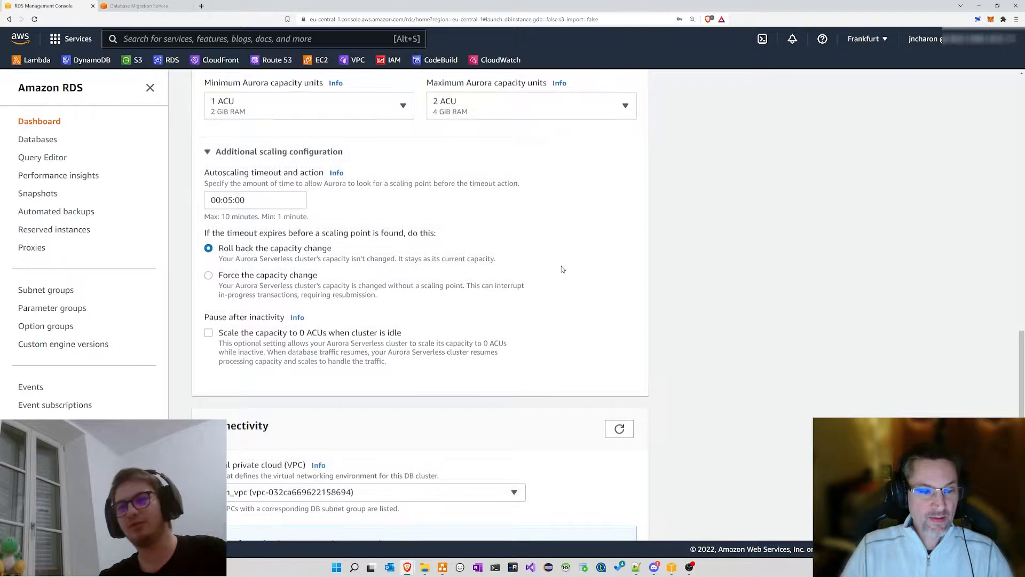
{"action": "scroll", "coordinate": [561, 269], "scroll_direction": "down", "scroll_amount": 1}
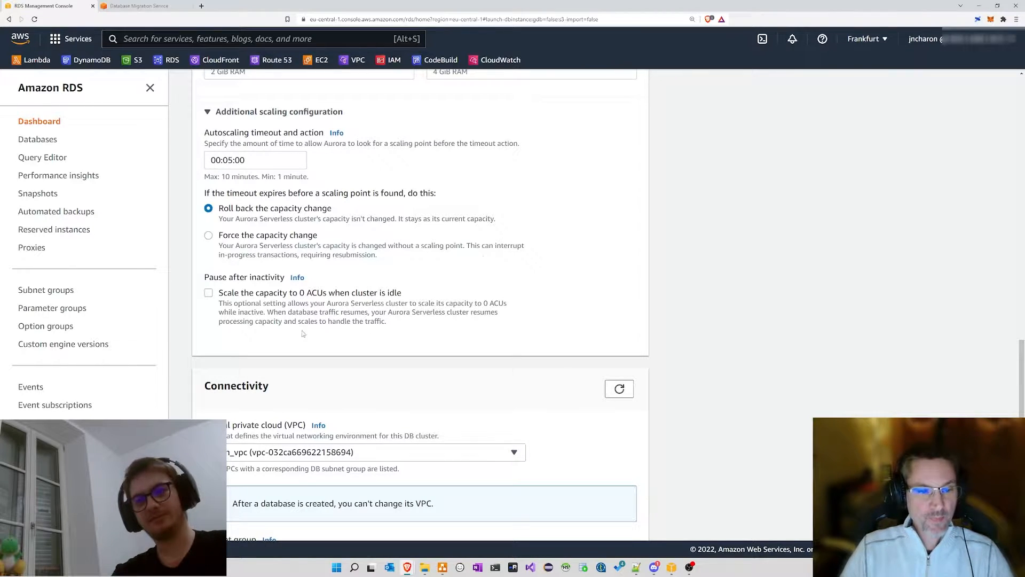
{"action": "left_click", "coordinate": [208, 292]}
{"action": "scroll", "coordinate": [386, 273], "scroll_direction": "down", "scroll_amount": 2}
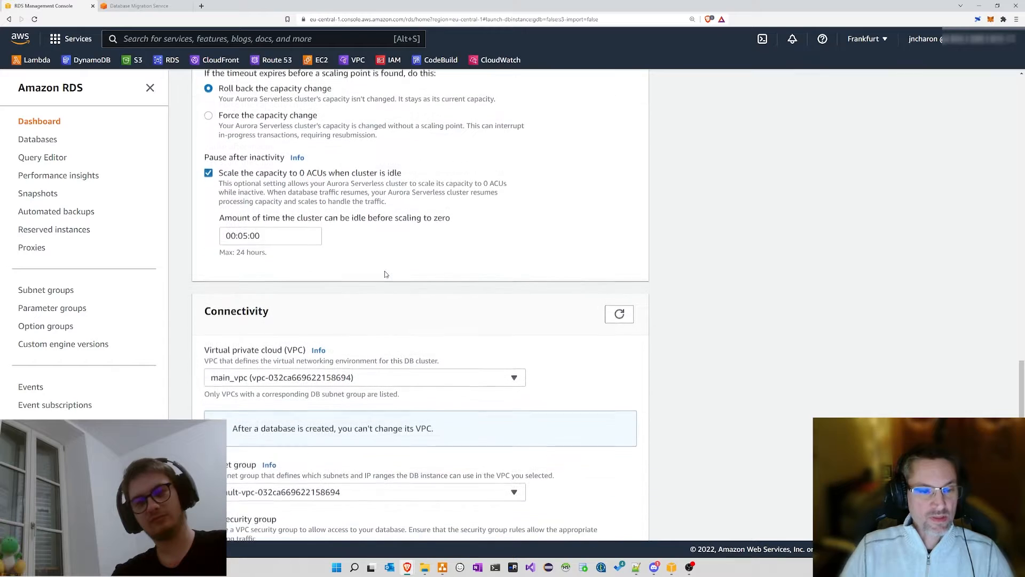
{"action": "scroll", "coordinate": [468, 285], "scroll_direction": "down", "scroll_amount": 1}
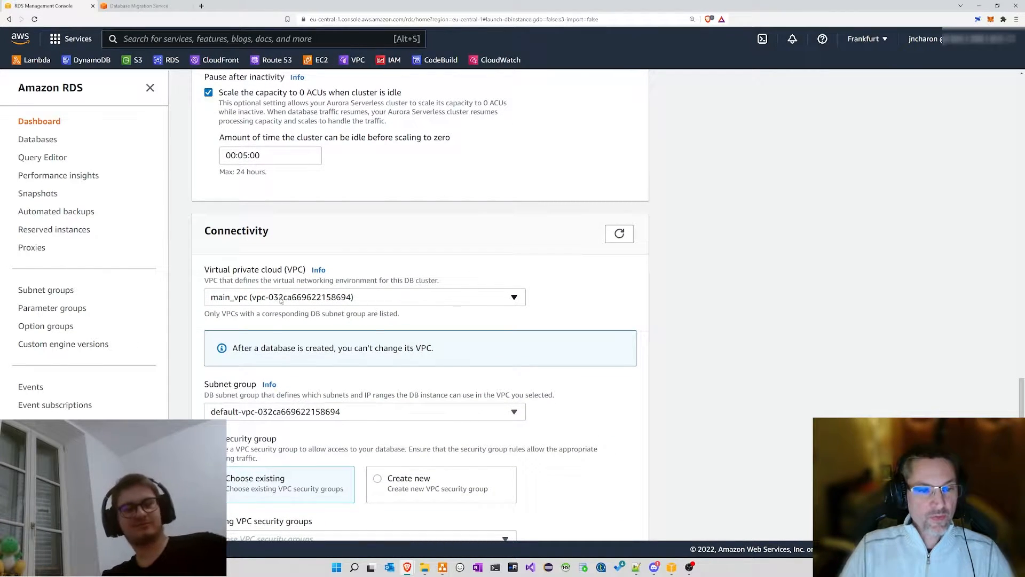
Step: Review the VPC choices, keeping main_vpc
{"action": "left_click_drag", "start_coordinate": [205, 272], "coordinate": [306, 274]}
{"action": "left_click", "coordinate": [286, 275]}
{"action": "left_click", "coordinate": [291, 272]}
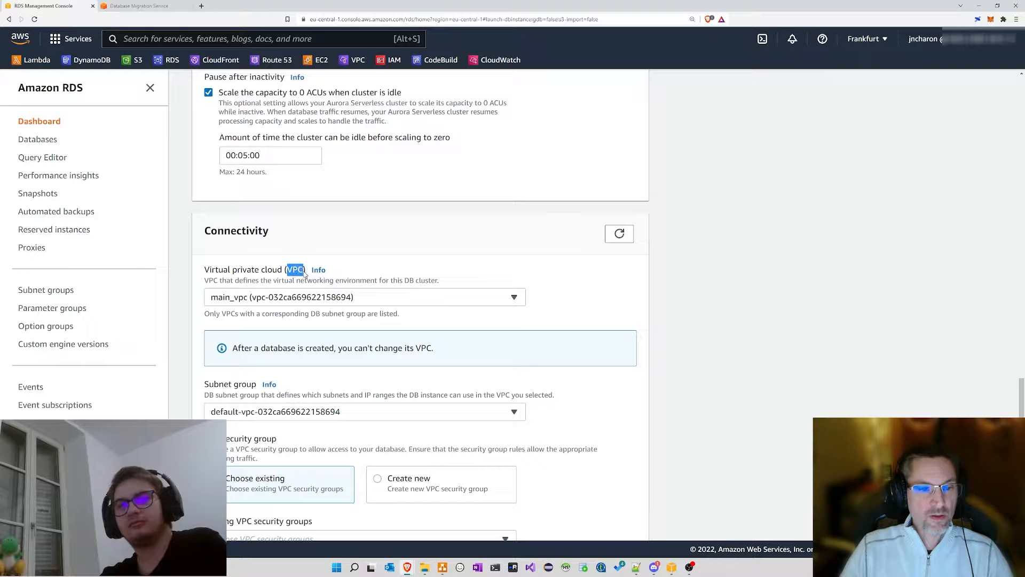
{"action": "left_click", "coordinate": [237, 299]}
{"action": "left_click", "coordinate": [249, 299]}
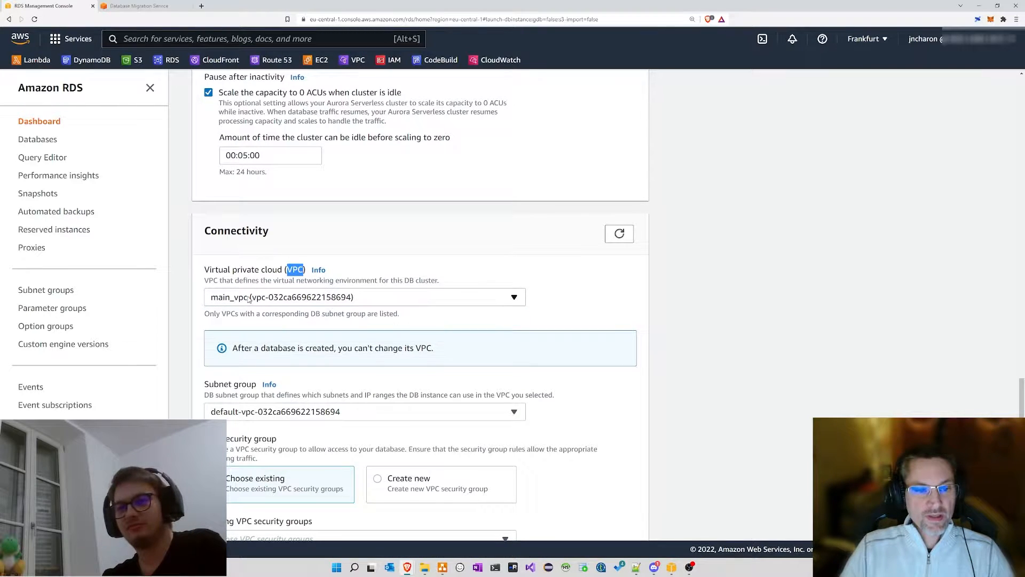
{"action": "left_click", "coordinate": [256, 272]}
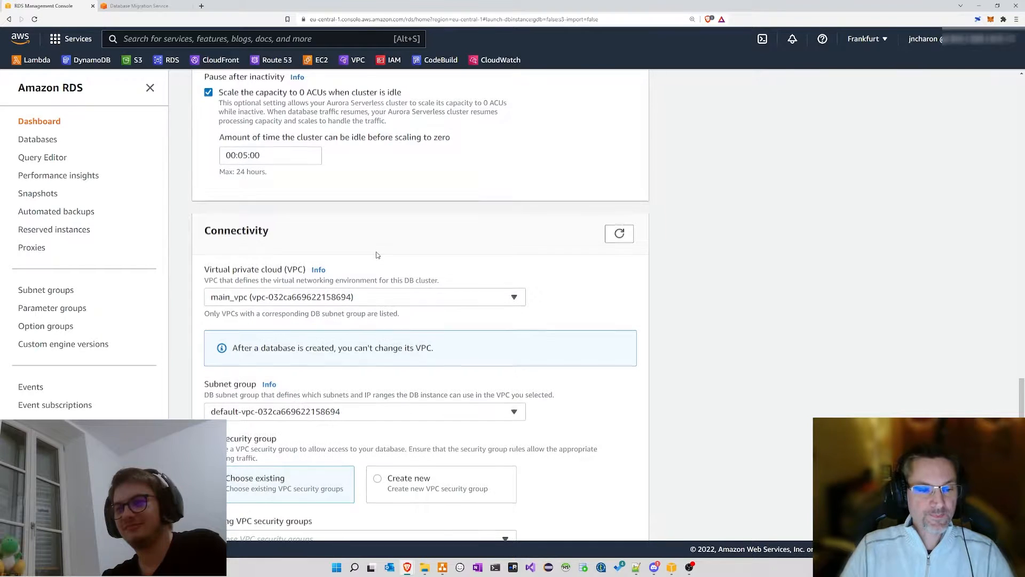
Step: Remove and re-add the default security group, then expand Additional configuration
{"action": "scroll", "coordinate": [376, 255], "scroll_direction": "down", "scroll_amount": 2}
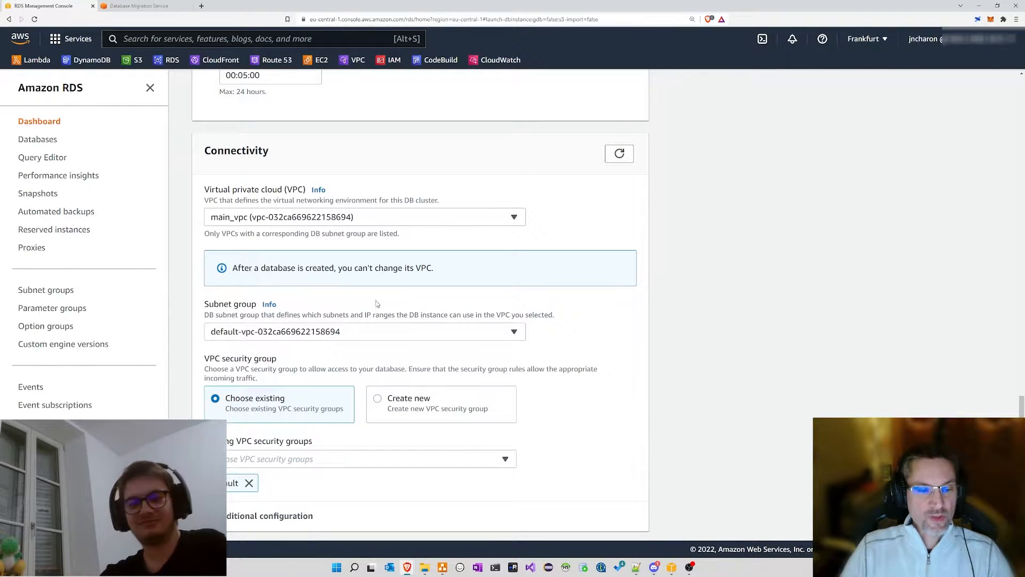
{"action": "scroll", "coordinate": [376, 303], "scroll_direction": "down", "scroll_amount": 3}
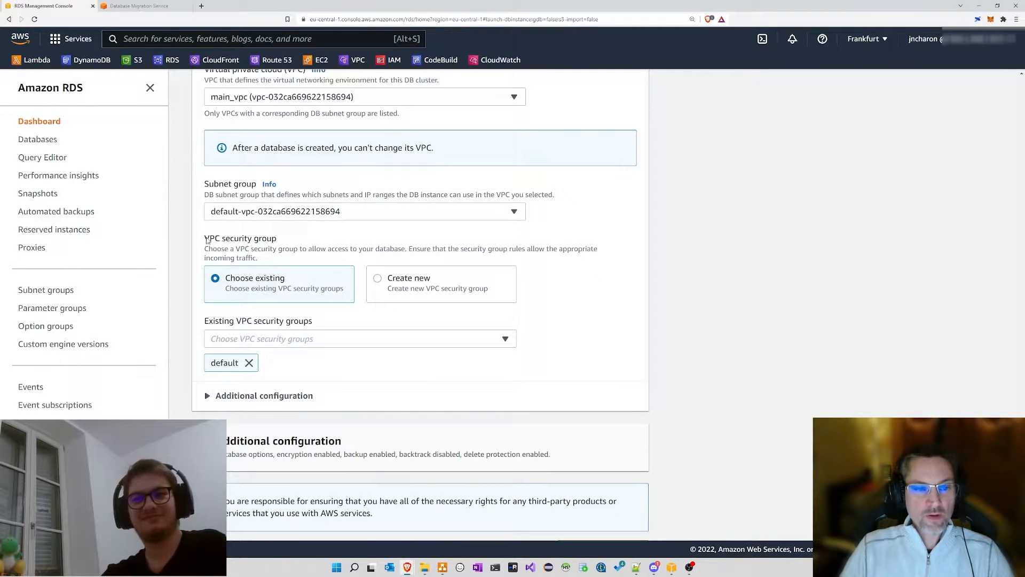
{"action": "left_click_drag", "start_coordinate": [207, 240], "coordinate": [283, 242]}
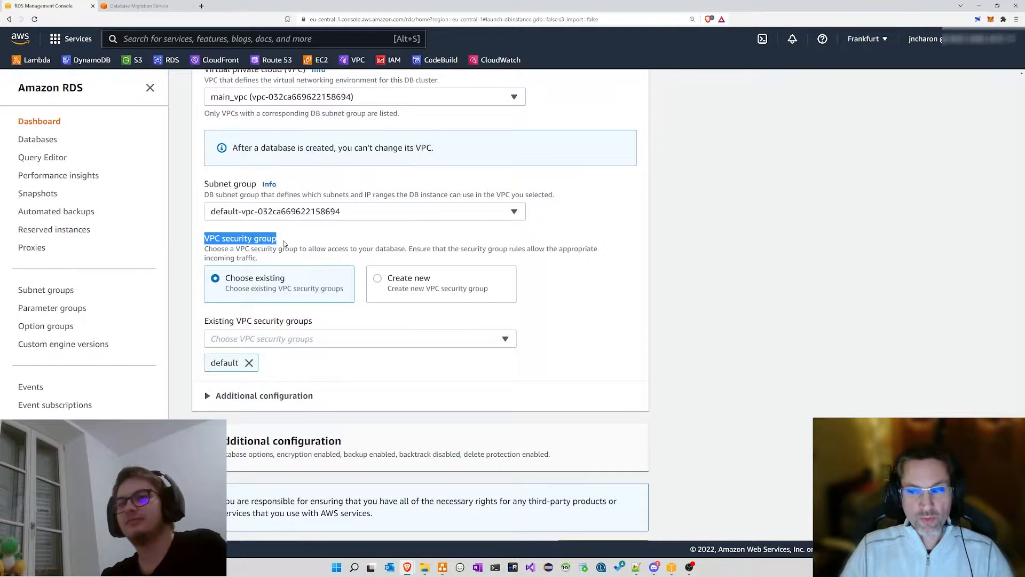
{"action": "left_click", "coordinate": [305, 248]}
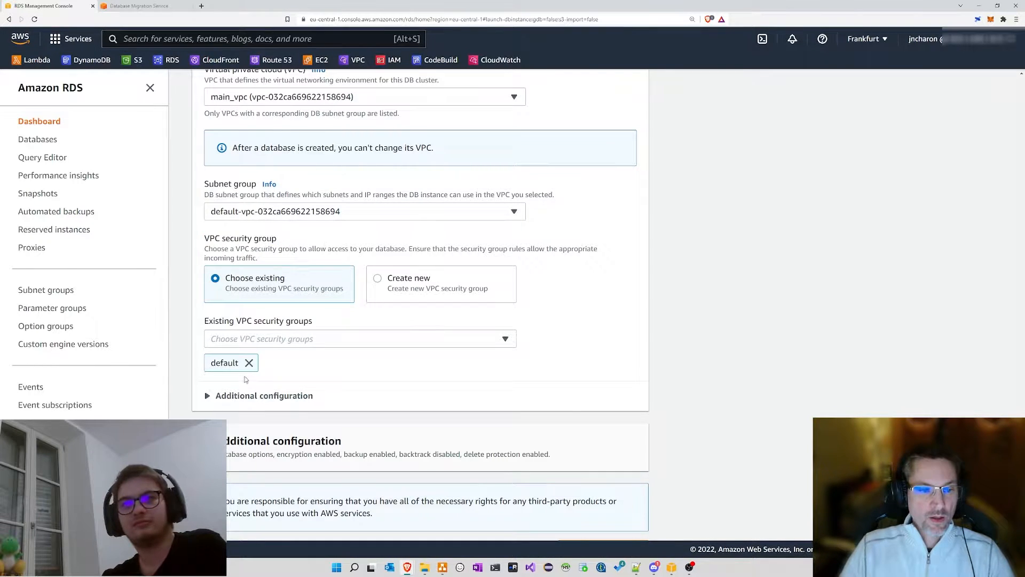
{"action": "left_click", "coordinate": [240, 344]}
{"action": "left_click", "coordinate": [229, 375]}
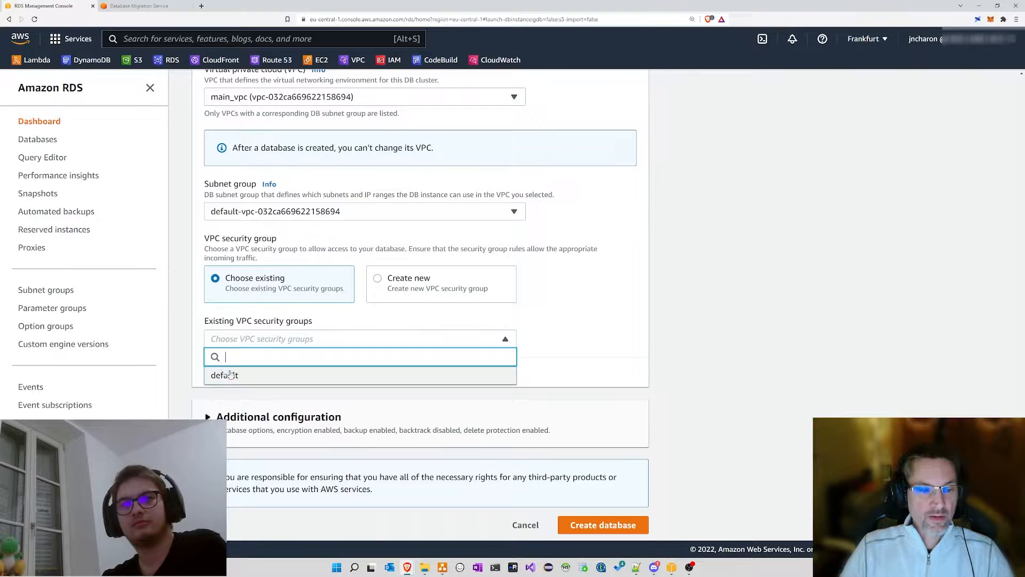
{"action": "left_click", "coordinate": [230, 375]}
{"action": "left_click", "coordinate": [591, 311]}
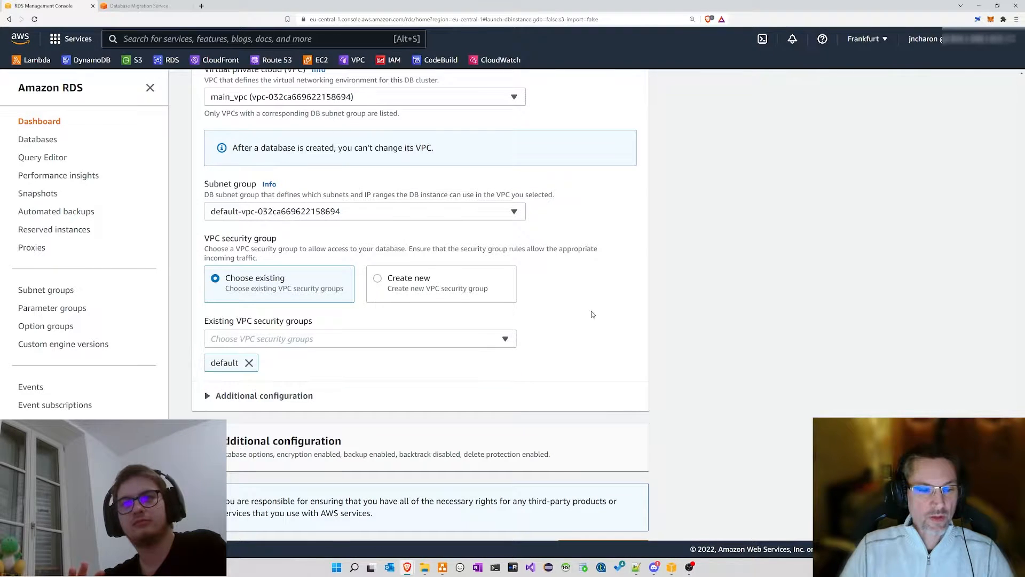
{"action": "scroll", "coordinate": [591, 309], "scroll_direction": "down", "scroll_amount": 1}
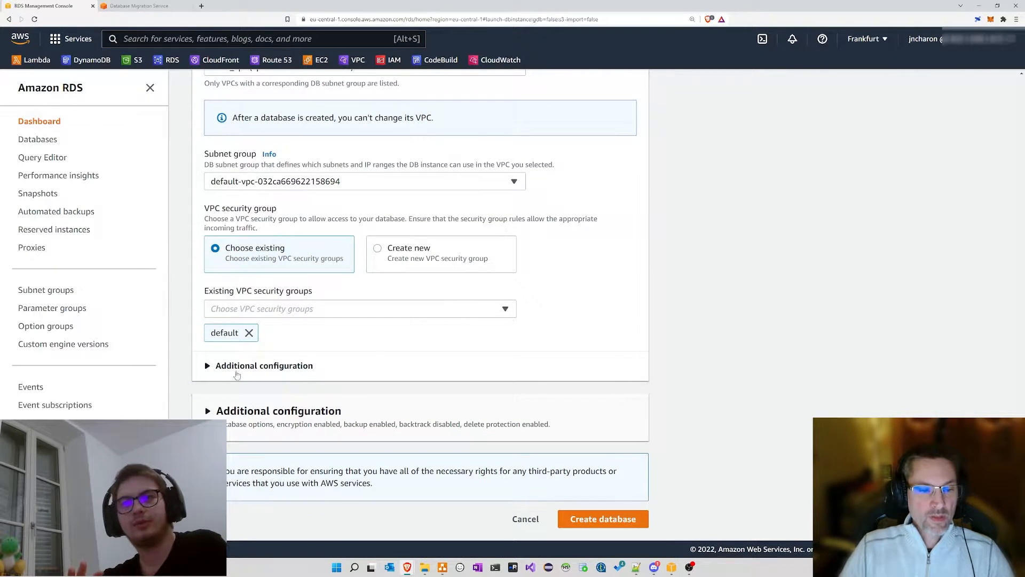
{"action": "left_click", "coordinate": [208, 367]}
{"action": "scroll", "coordinate": [338, 274], "scroll_direction": "down", "scroll_amount": 1}
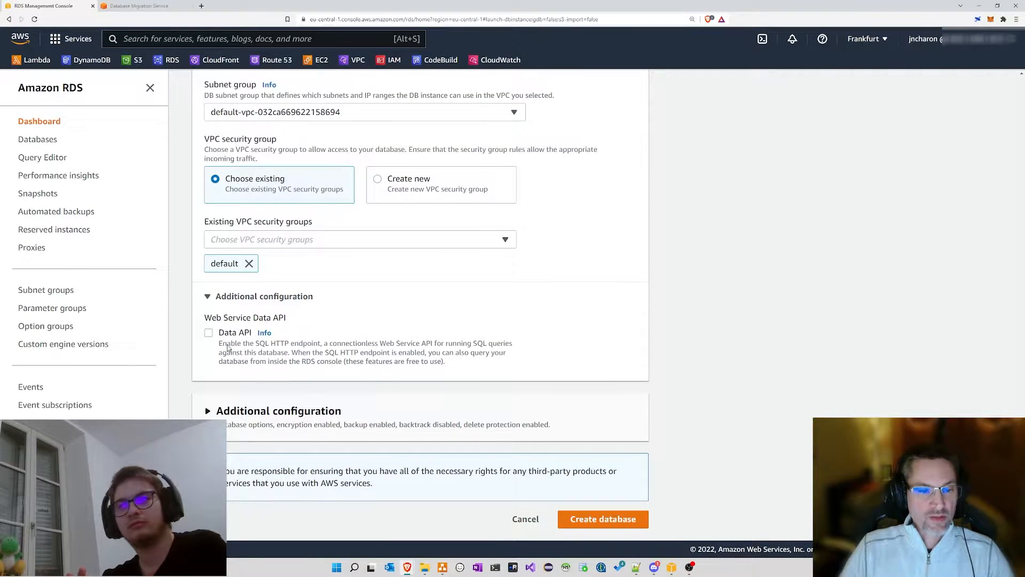
{"action": "left_click_drag", "start_coordinate": [228, 347], "coordinate": [465, 370]}
{"action": "left_click", "coordinate": [208, 332]}
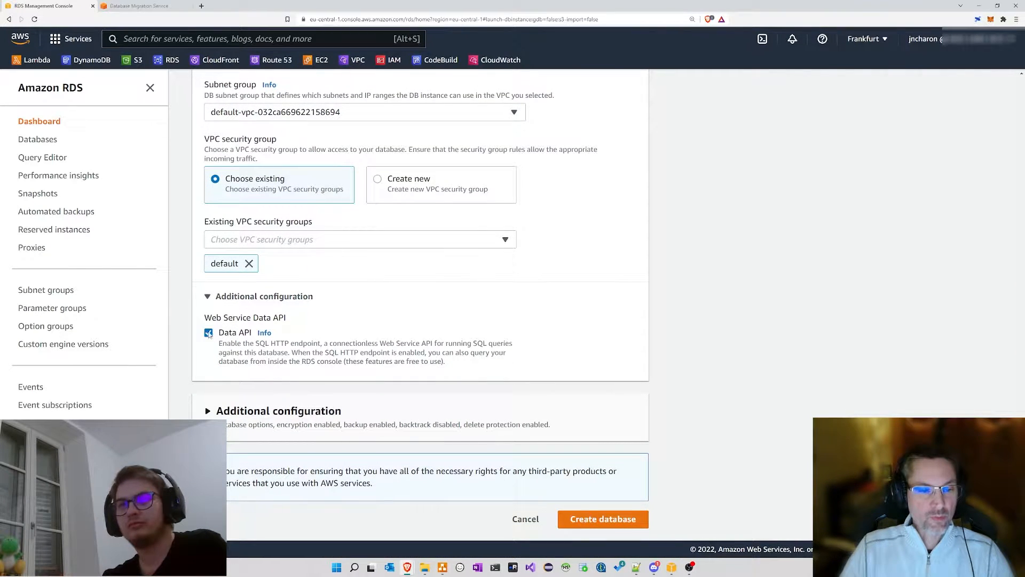
{"action": "left_click", "coordinate": [208, 333]}
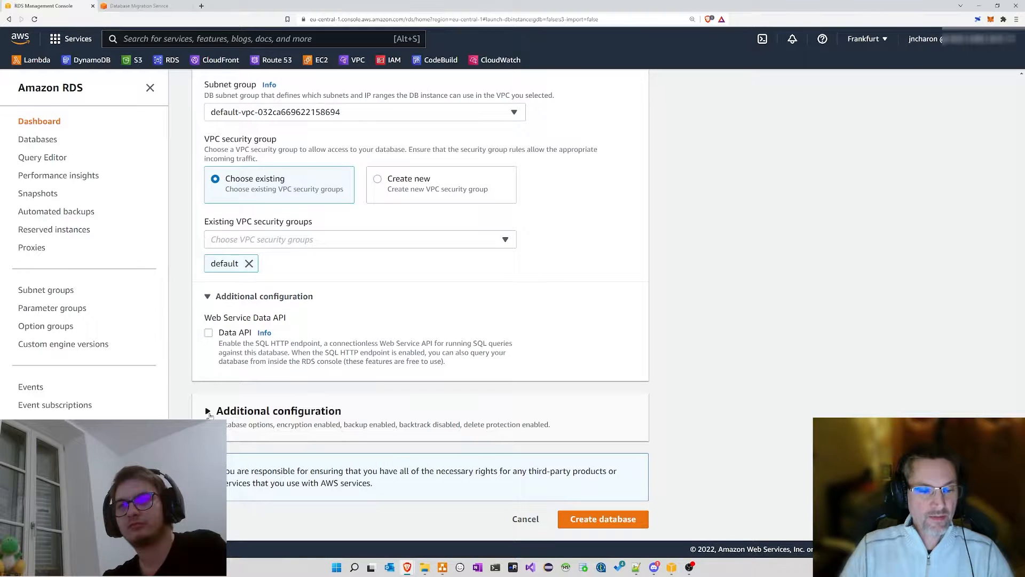
{"action": "left_click", "coordinate": [229, 415]}
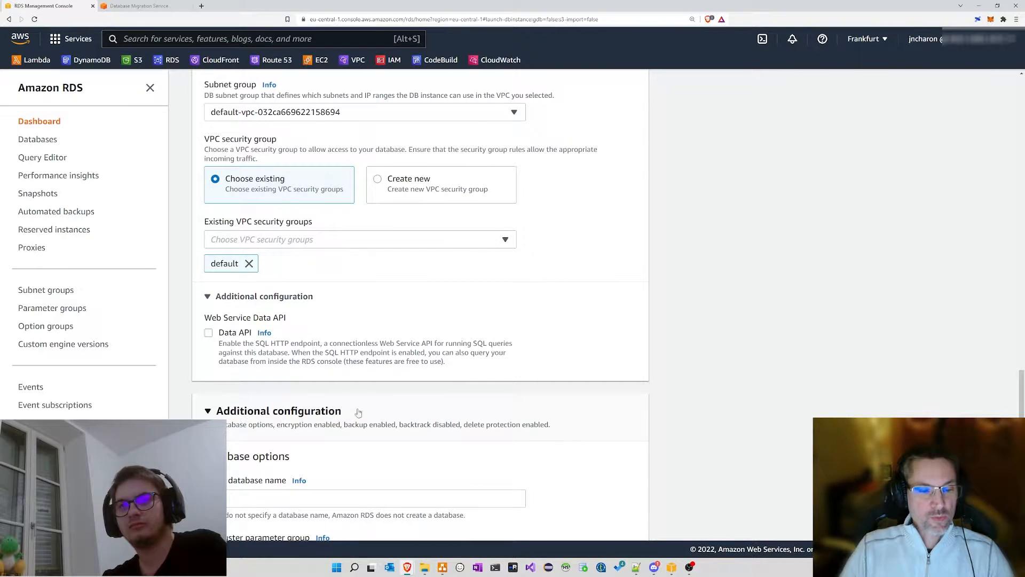
{"action": "left_click_drag", "start_coordinate": [355, 411], "coordinate": [218, 416]}
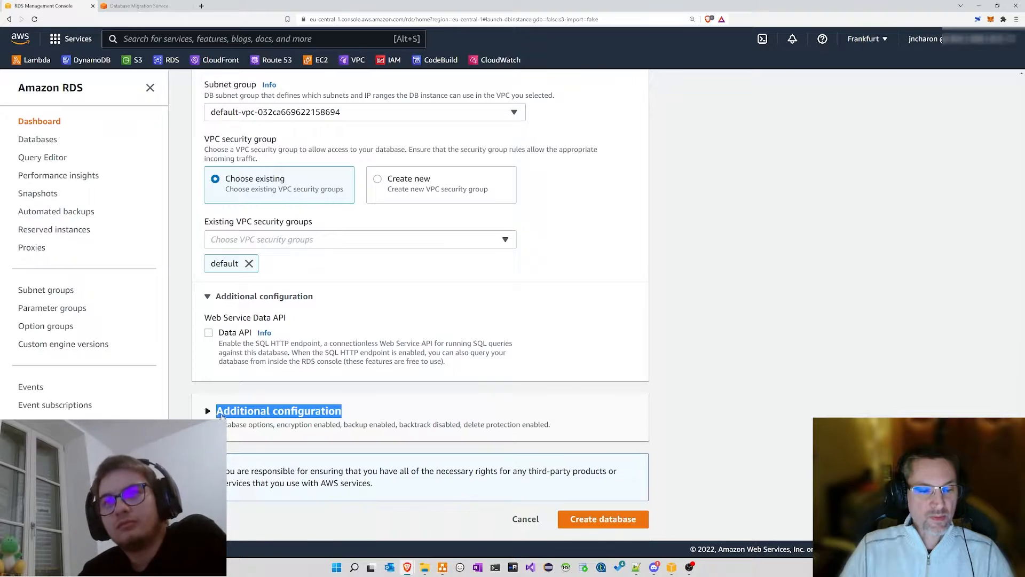
Step: Keep the default aws/rds KMS key for encryption
{"action": "left_click", "coordinate": [218, 415]}
{"action": "scroll", "coordinate": [567, 313], "scroll_direction": "down", "scroll_amount": 2}
{"action": "scroll", "coordinate": [538, 313], "scroll_direction": "down", "scroll_amount": 2}
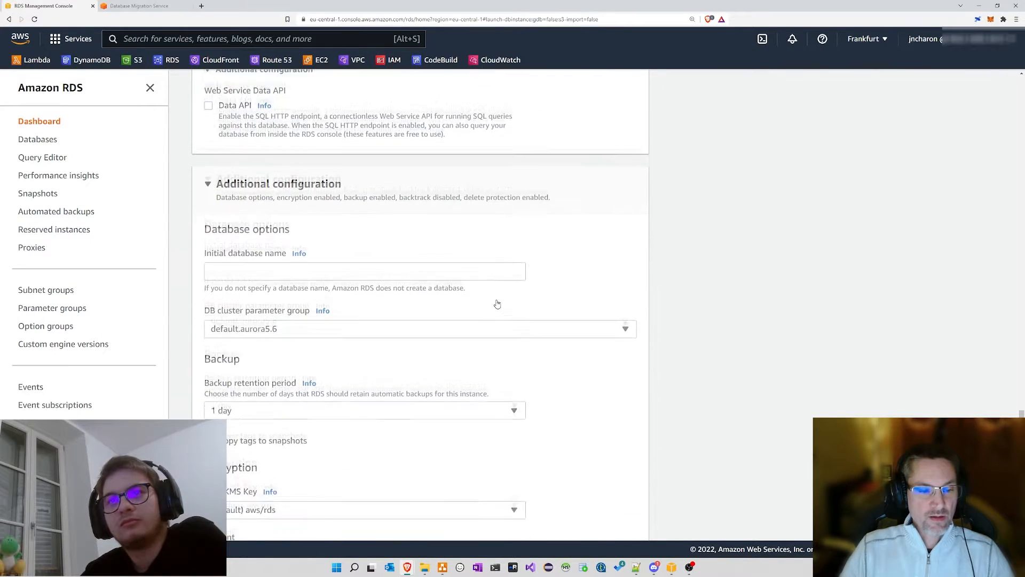
{"action": "scroll", "coordinate": [331, 315], "scroll_direction": "down", "scroll_amount": 1}
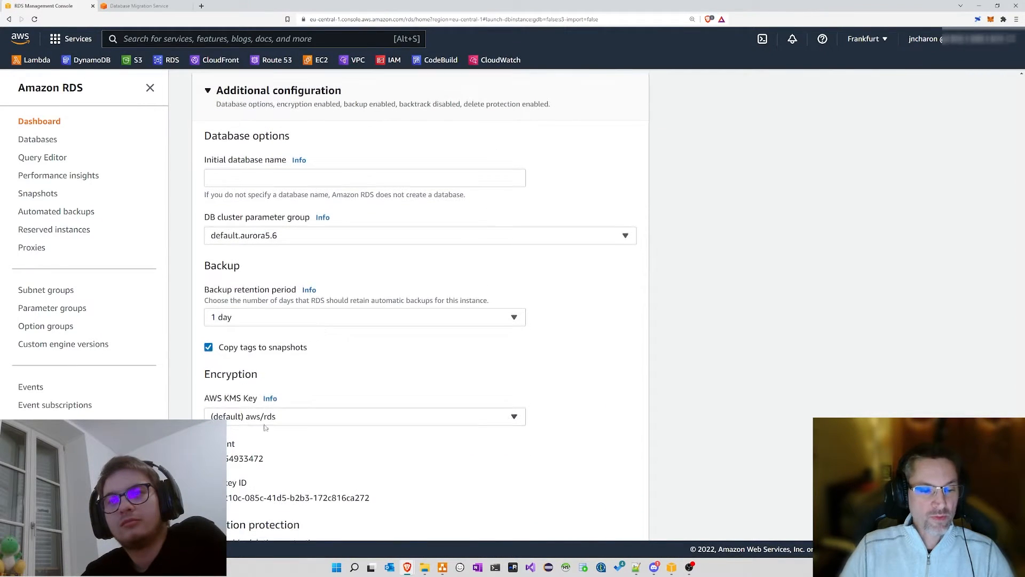
{"action": "left_click_drag", "start_coordinate": [206, 398], "coordinate": [258, 399]}
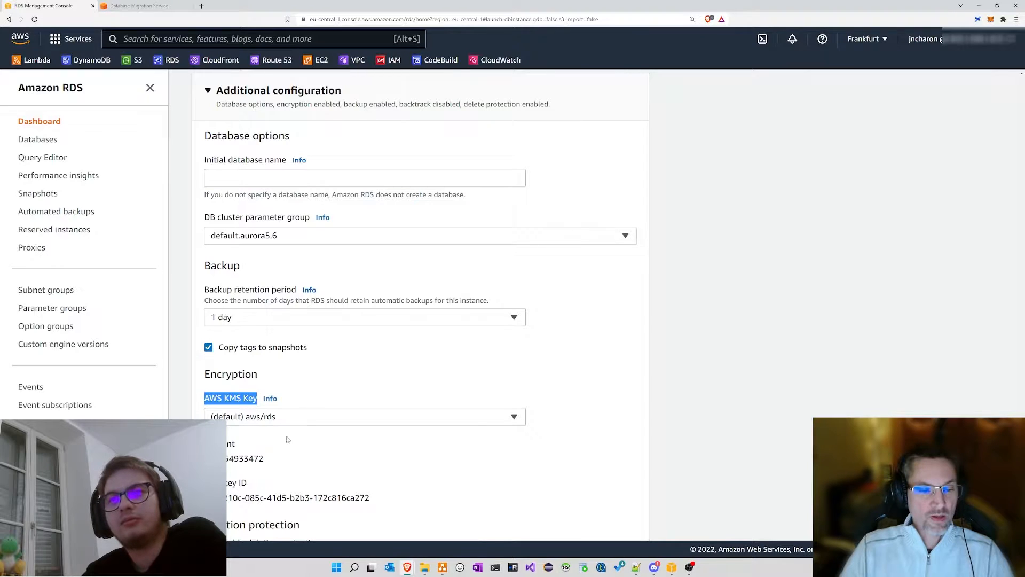
{"action": "left_click", "coordinate": [243, 416]}
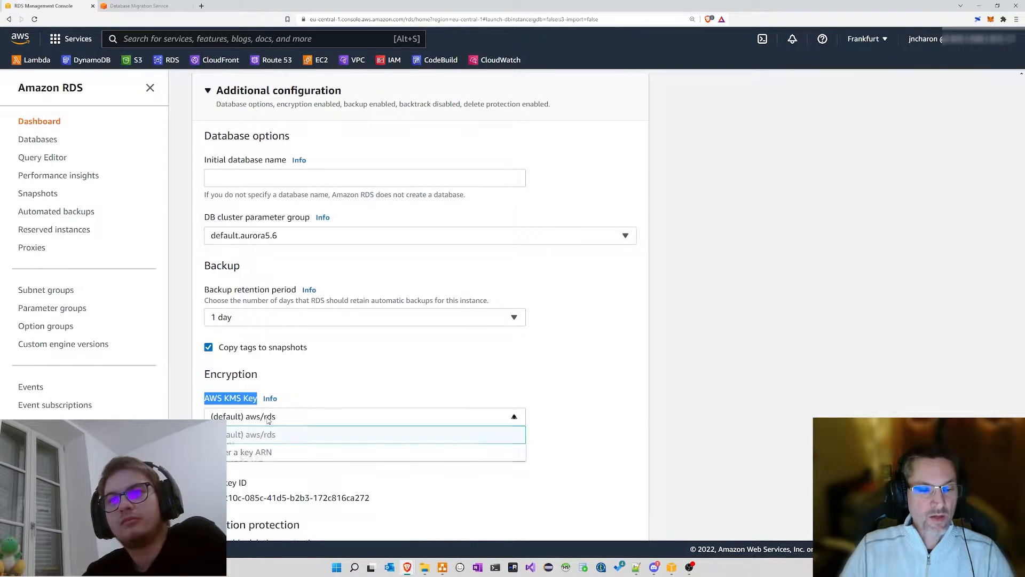
{"action": "left_click", "coordinate": [323, 383]}
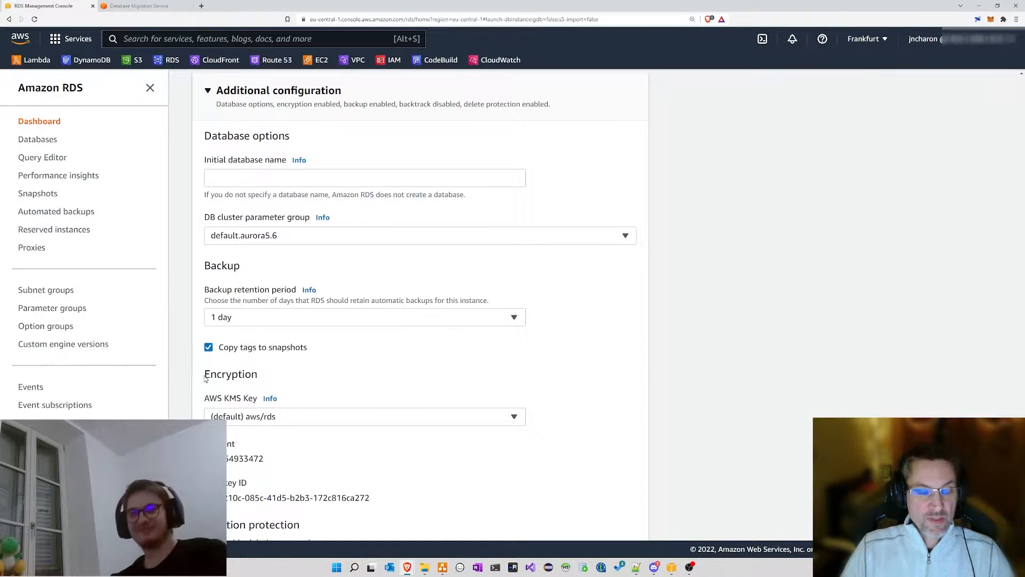
{"action": "left_click_drag", "start_coordinate": [204, 375], "coordinate": [275, 379]}
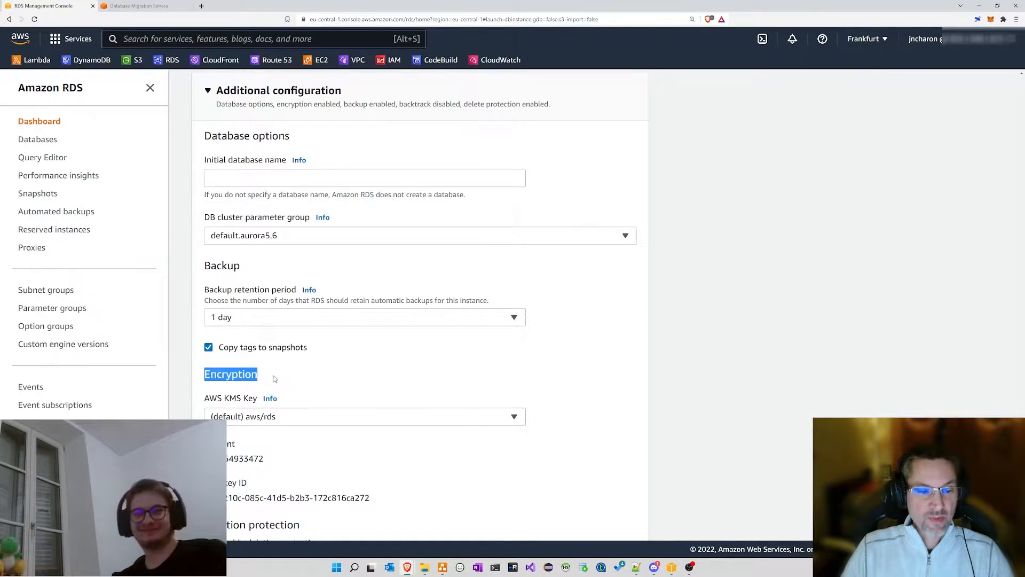
{"action": "left_click", "coordinate": [276, 379]}
{"action": "double_click", "coordinate": [220, 380]}
{"action": "left_click", "coordinate": [292, 375]}
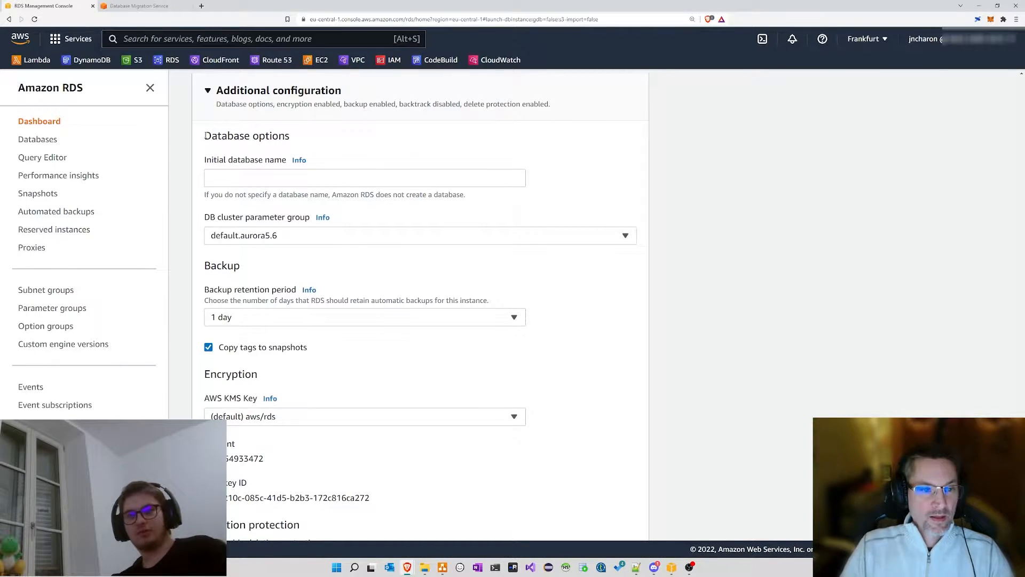
Step: Keep default.aurora5.6 as the DB cluster parameter group
{"action": "left_click_drag", "start_coordinate": [203, 136], "coordinate": [289, 148]}
{"action": "left_click", "coordinate": [313, 147]}
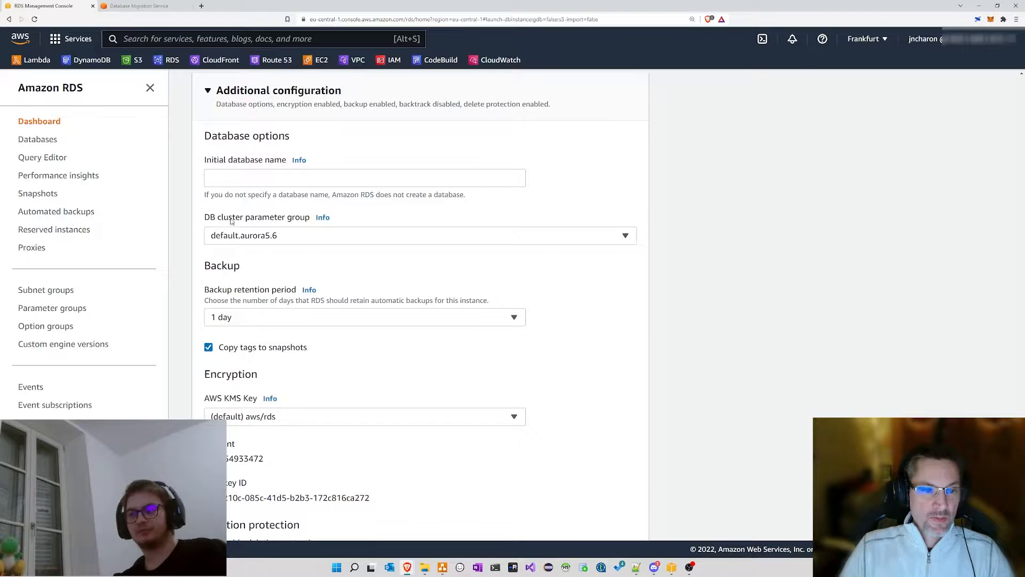
{"action": "left_click_drag", "start_coordinate": [215, 220], "coordinate": [312, 219]}
{"action": "left_click", "coordinate": [276, 237]}
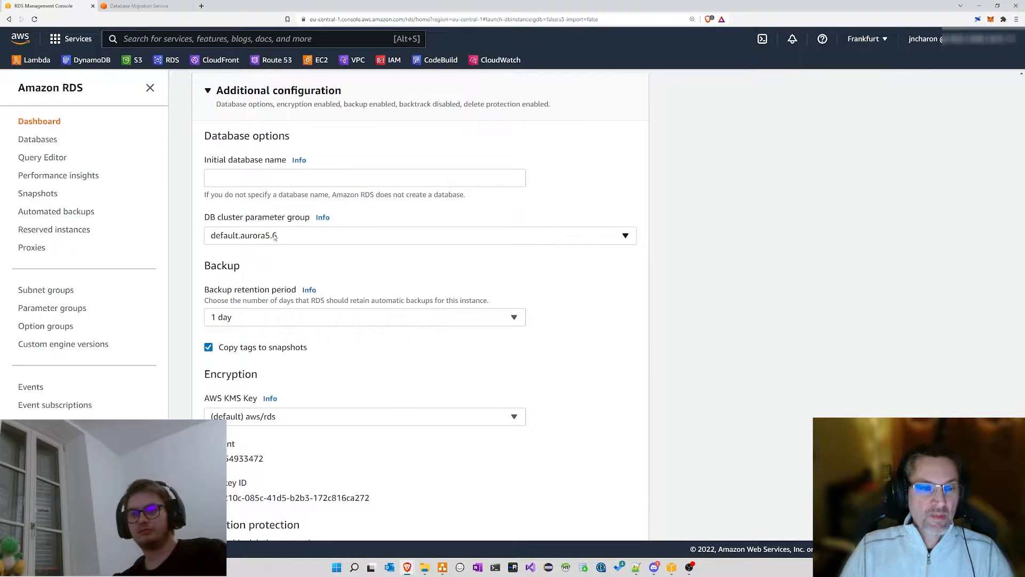
{"action": "left_click", "coordinate": [275, 238]}
{"action": "left_click", "coordinate": [276, 237]}
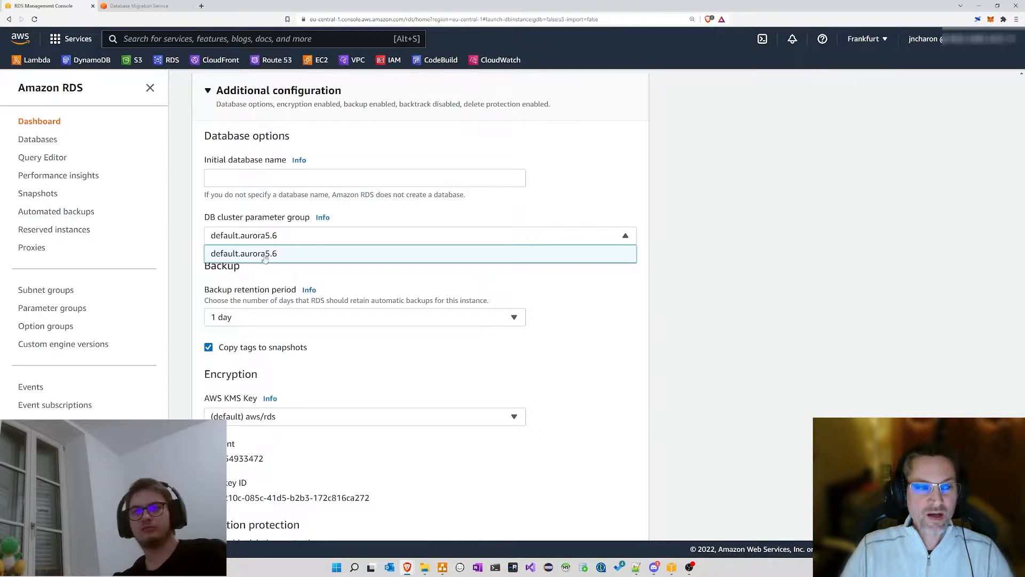
{"action": "left_click", "coordinate": [359, 217]}
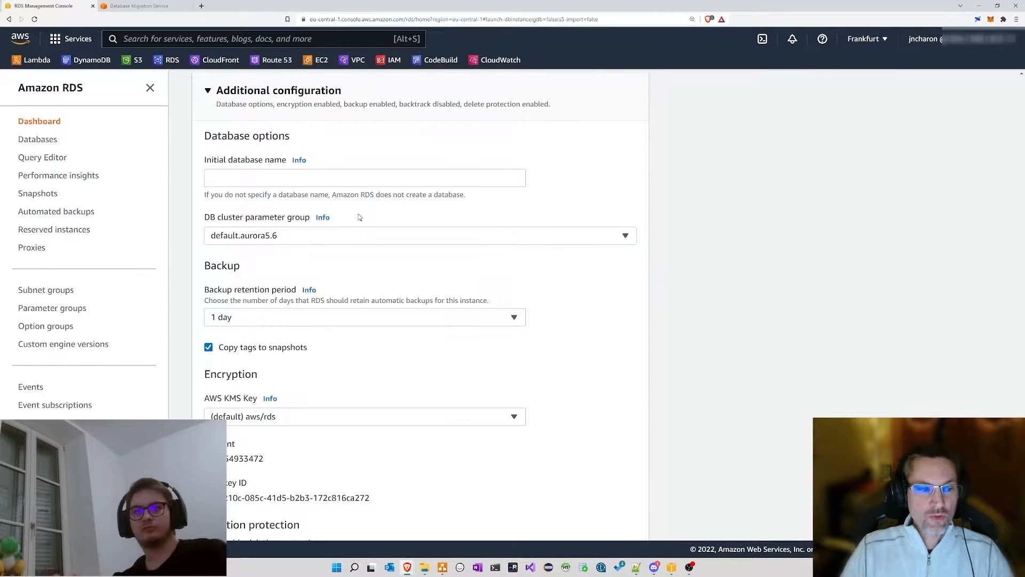
Step: Open Parameter groups in a new tab and review customgroup106 and the default MariaDB groups
{"action": "middle_click", "coordinate": [42, 311]}
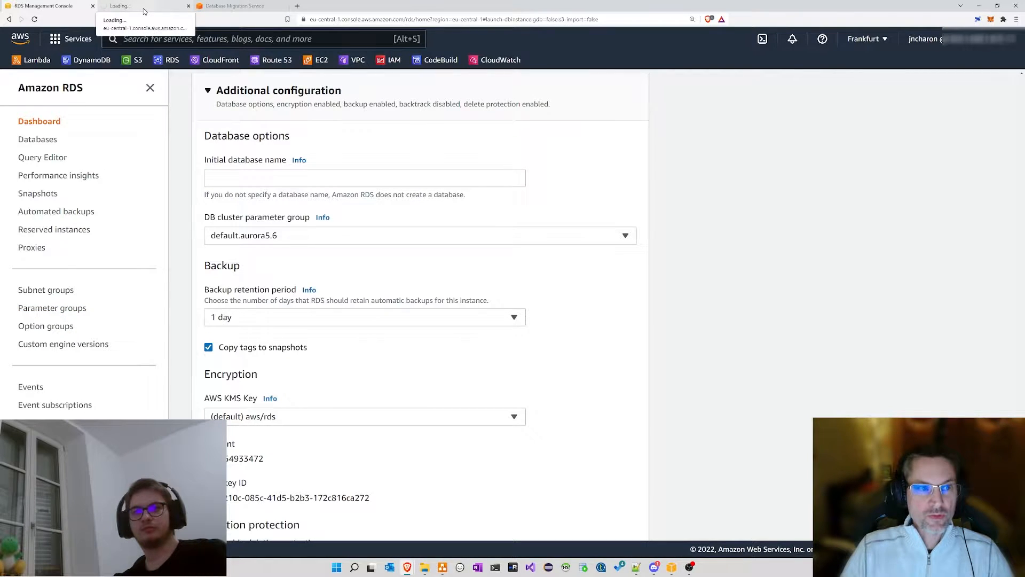
{"action": "left_click", "coordinate": [143, 10]}
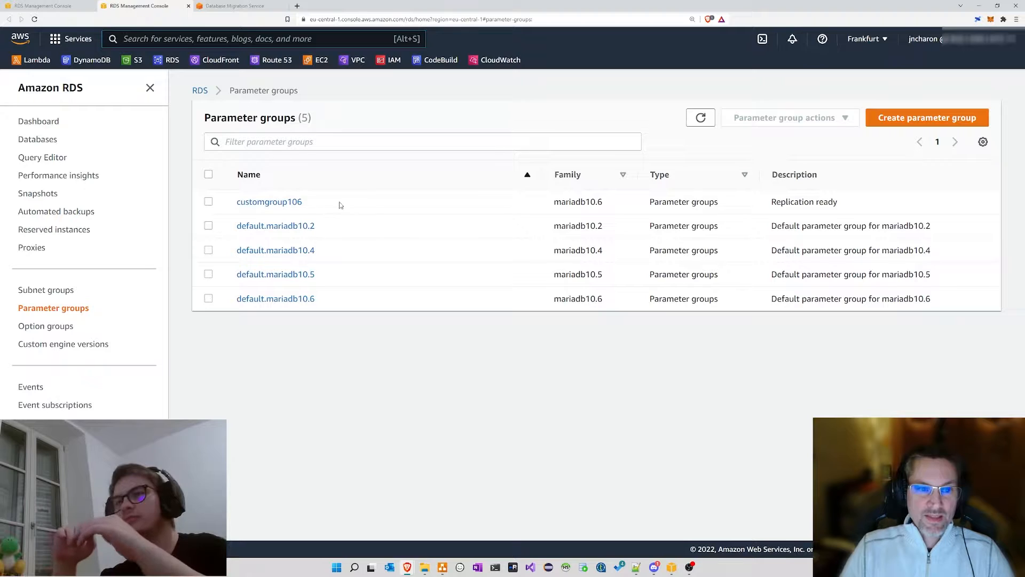
{"action": "left_click_drag", "start_coordinate": [339, 203], "coordinate": [236, 203]}
{"action": "left_click_drag", "start_coordinate": [346, 230], "coordinate": [235, 230]}
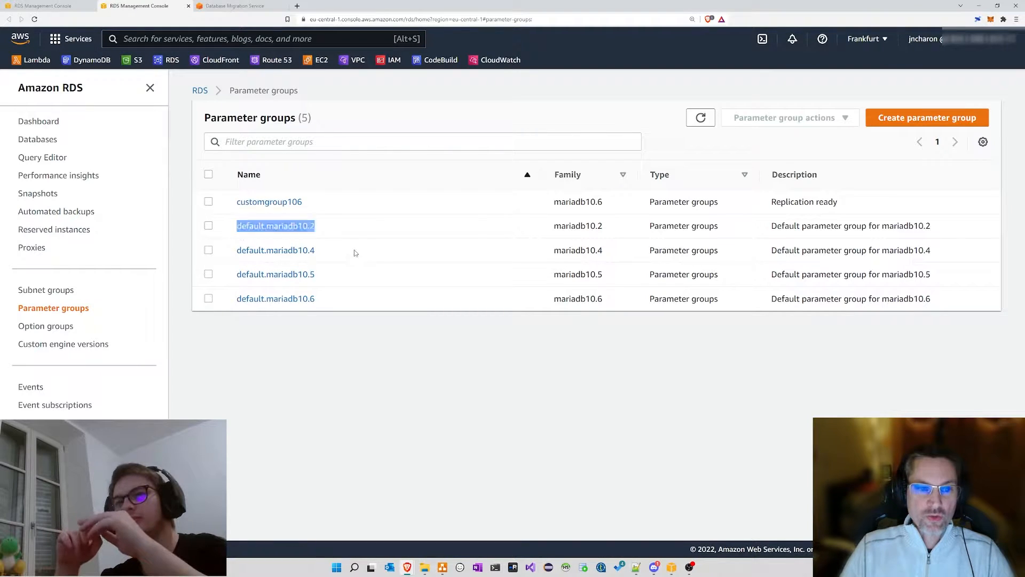
{"action": "left_click_drag", "start_coordinate": [352, 252], "coordinate": [236, 254]}
{"action": "left_click_drag", "start_coordinate": [353, 279], "coordinate": [237, 277]}
{"action": "left_click", "coordinate": [330, 298]}
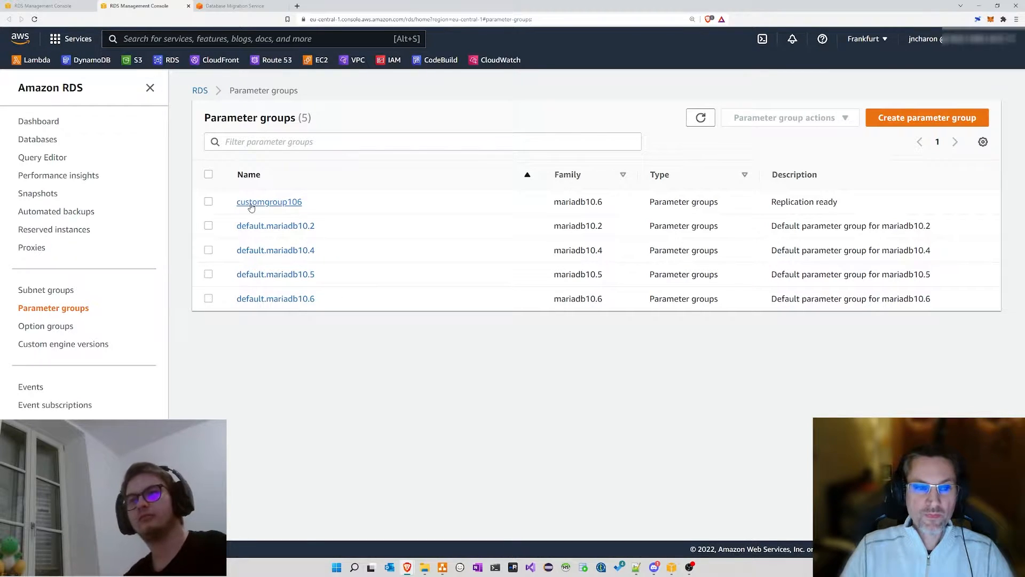
{"action": "left_click_drag", "start_coordinate": [338, 202], "coordinate": [233, 212]}
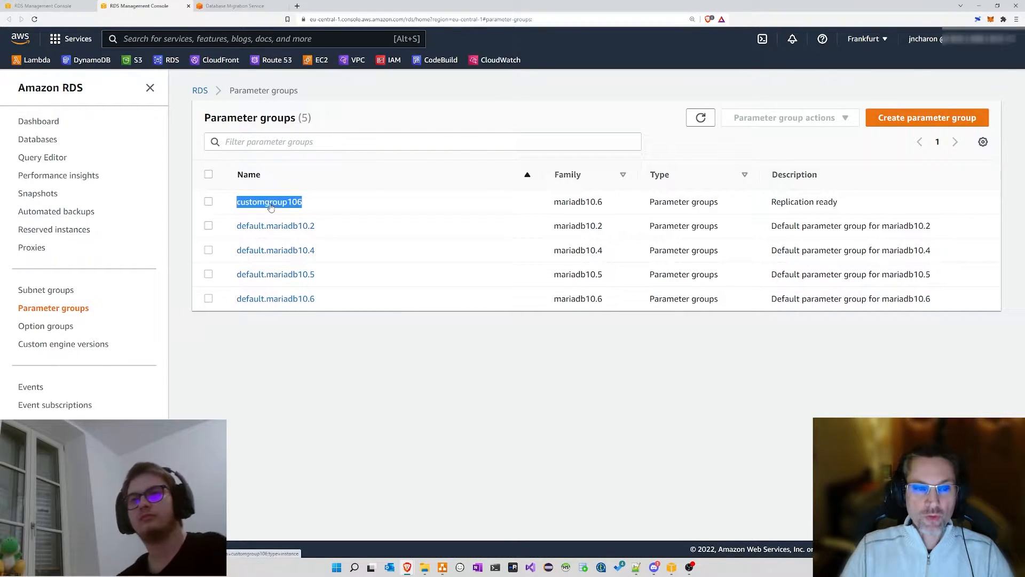
Step: Select default.mariadb10.6 and choose Create parameter group from the actions
{"action": "left_click", "coordinate": [208, 299]}
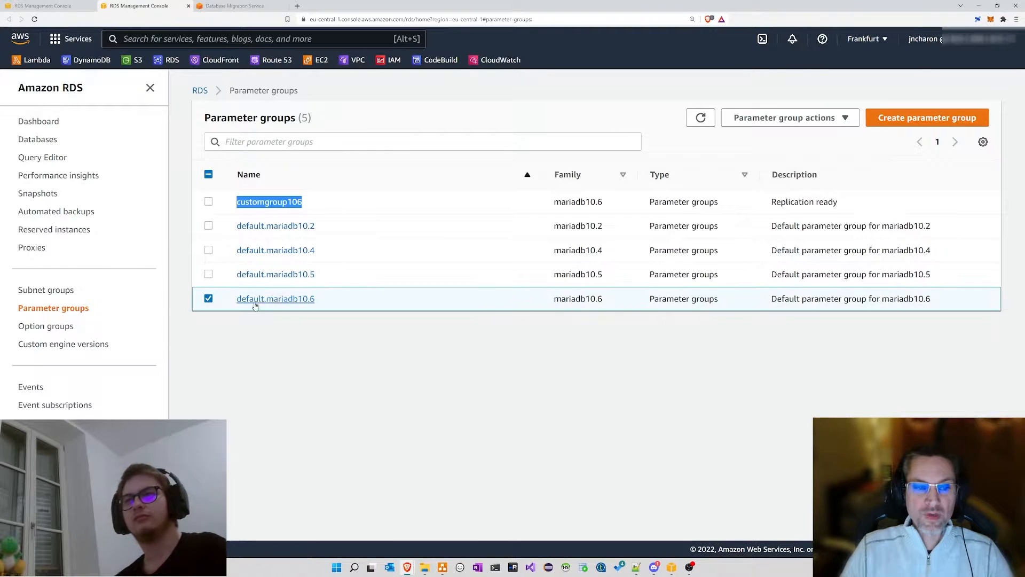
{"action": "left_click", "coordinate": [778, 117]}
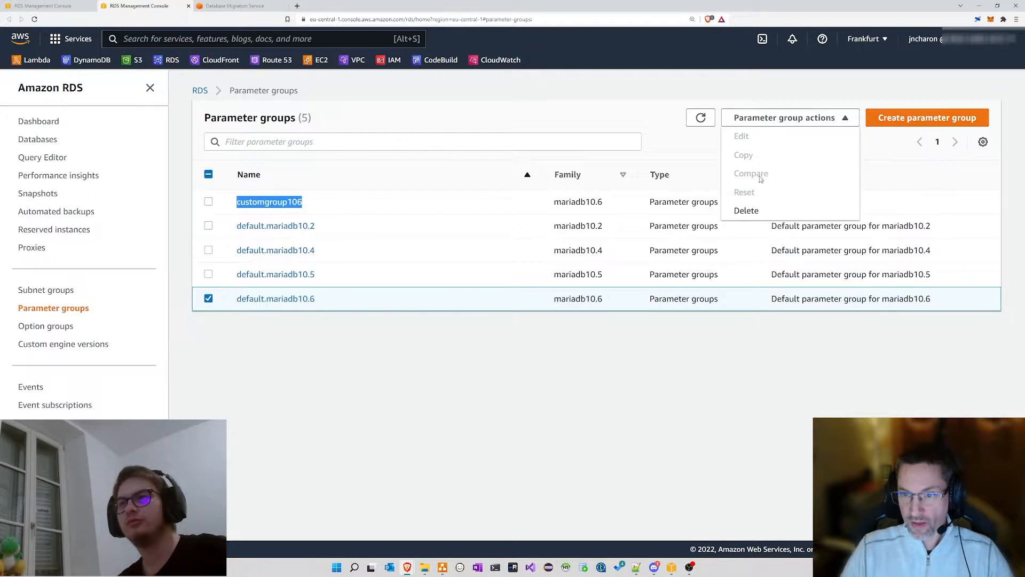
{"action": "left_click", "coordinate": [900, 118]}
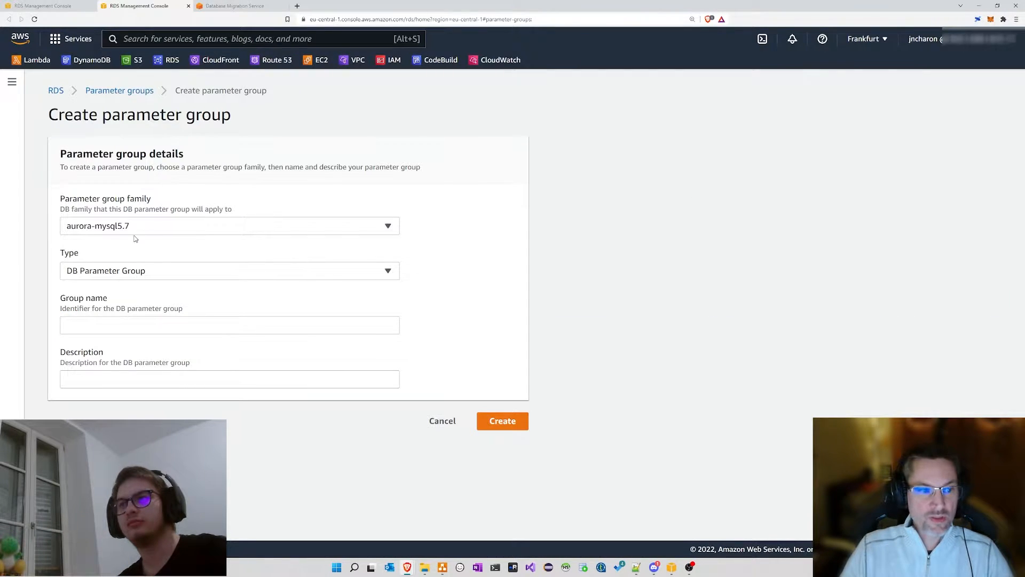
Step: Try the mysql8.0 family with type DB Parameter Group, then cancel back to the list
{"action": "left_click", "coordinate": [115, 227]}
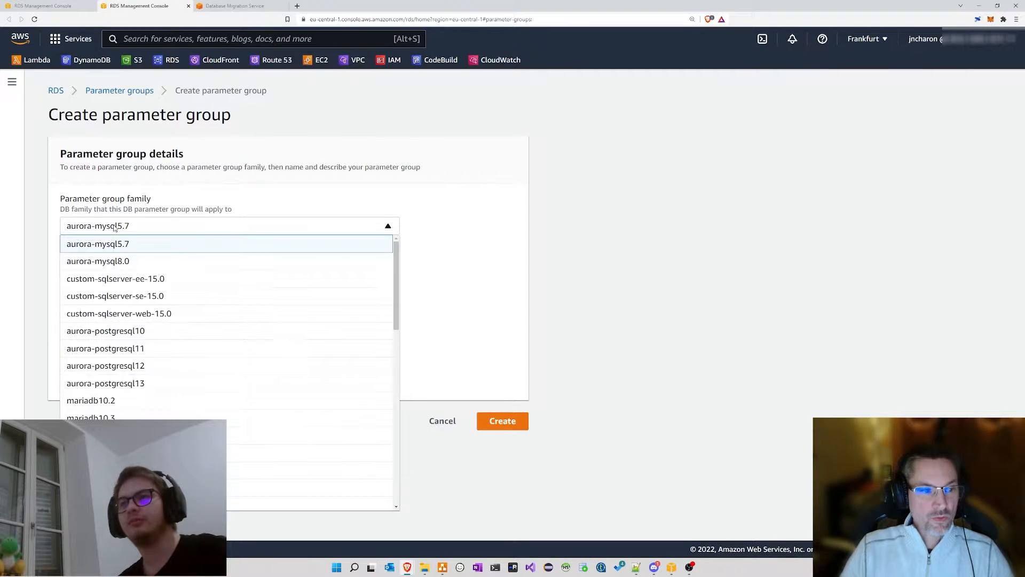
{"action": "scroll", "coordinate": [126, 341], "scroll_direction": "down", "scroll_amount": 2}
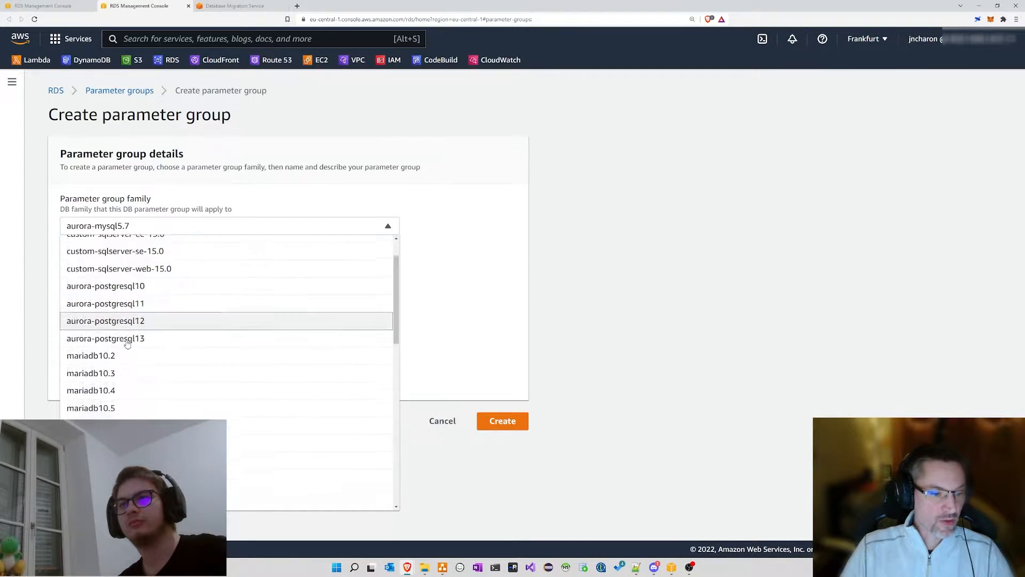
{"action": "left_click", "coordinate": [134, 424]}
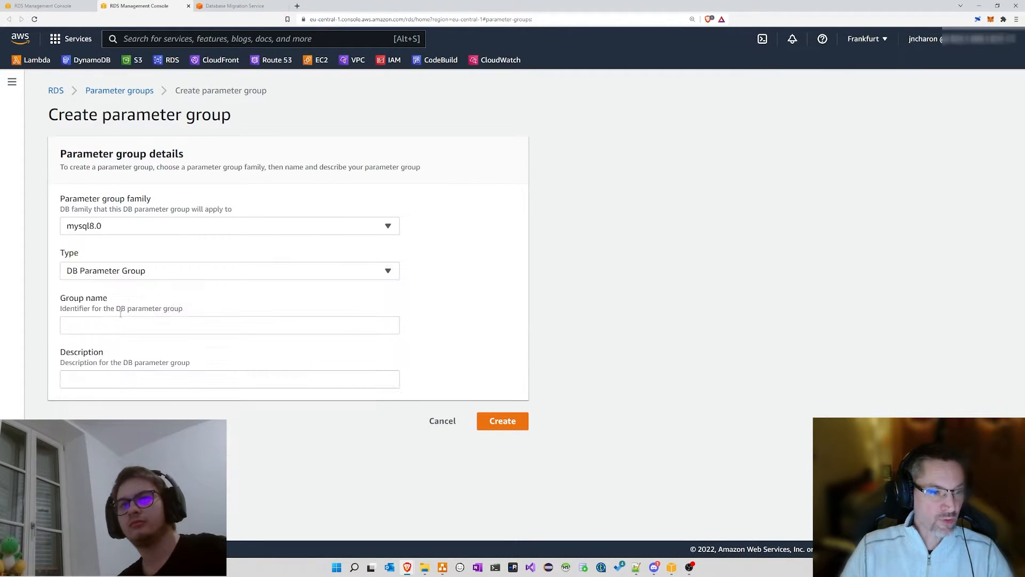
{"action": "left_click", "coordinate": [133, 271]}
{"action": "left_click", "coordinate": [130, 284]}
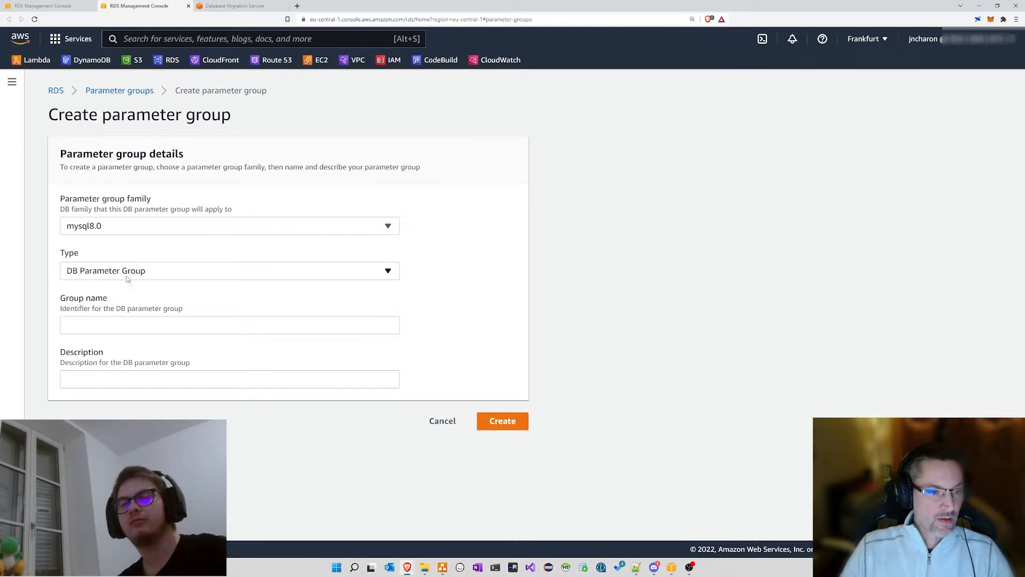
{"action": "left_click", "coordinate": [108, 328]}
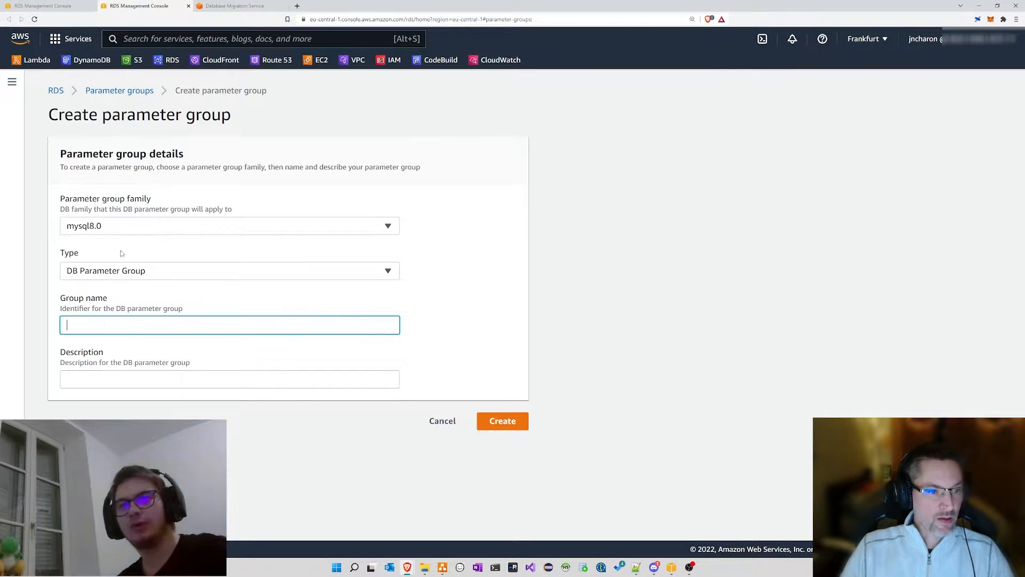
{"action": "left_click", "coordinate": [128, 92]}
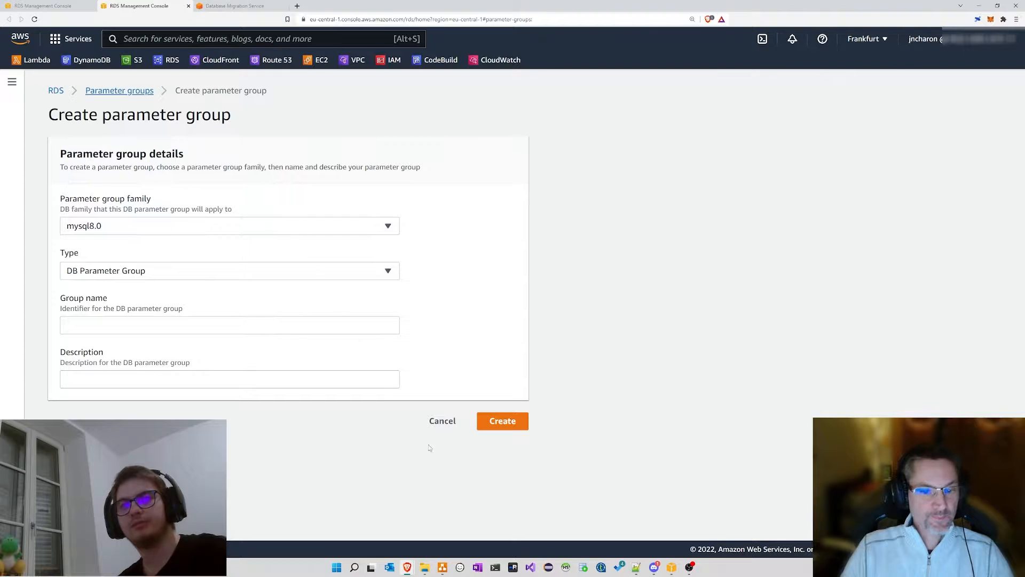
{"action": "left_click", "coordinate": [446, 423]}
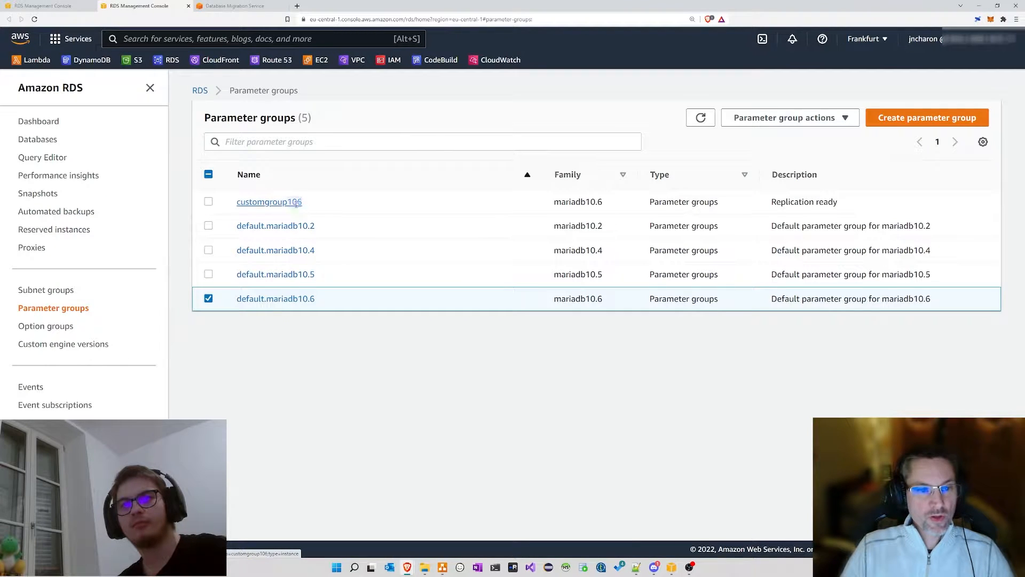
Step: Open customgroup106 and read its parameters, starting with alter_algorithm
{"action": "double_click", "coordinate": [296, 203]}
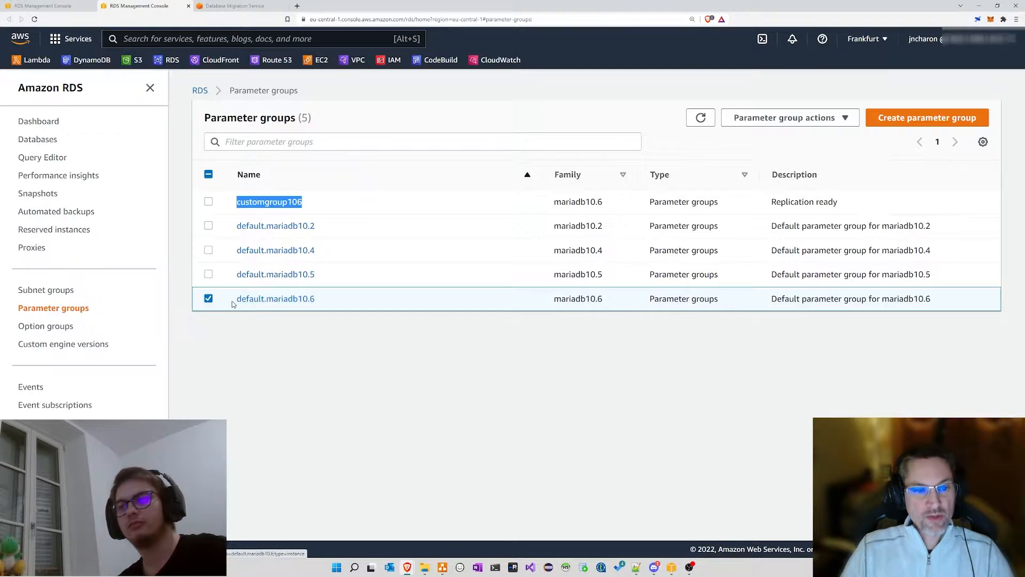
{"action": "left_click_drag", "start_coordinate": [236, 300], "coordinate": [320, 300]}
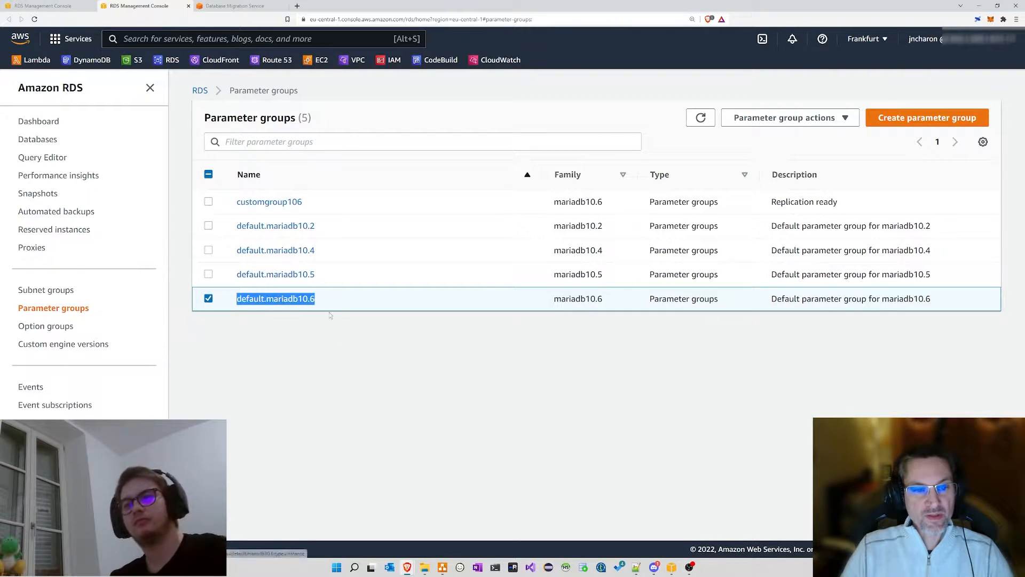
{"action": "left_click", "coordinate": [329, 315]}
{"action": "left_click", "coordinate": [262, 203]}
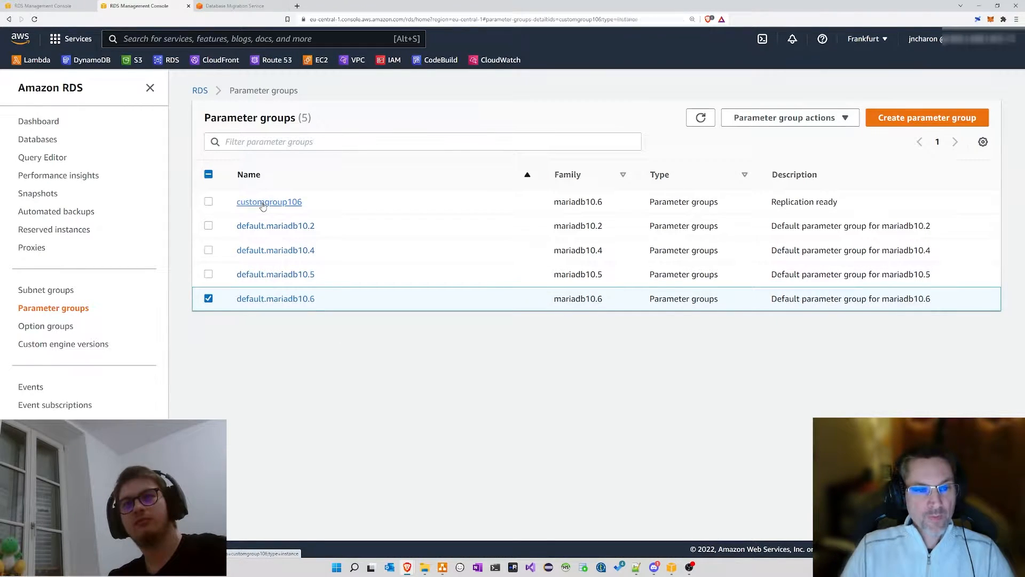
{"action": "left_click_drag", "start_coordinate": [236, 252], "coordinate": [297, 253]}
{"action": "left_click_drag", "start_coordinate": [246, 301], "coordinate": [294, 349]}
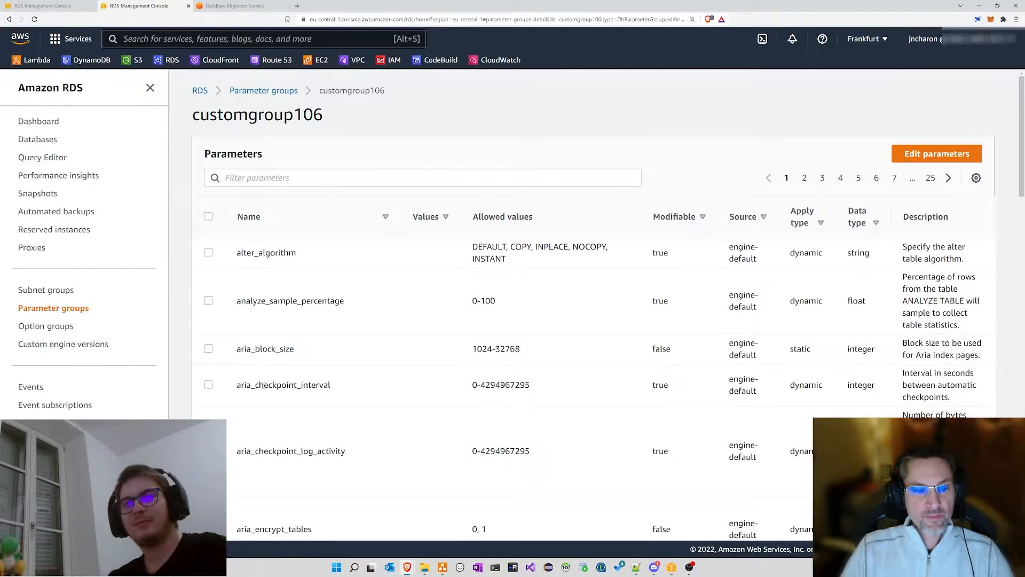
Step: Filter the customgroup106 parameter list down to the 'log_bin' parameters
{"action": "left_click_drag", "start_coordinate": [262, 385], "coordinate": [332, 385]}
{"action": "left_click_drag", "start_coordinate": [260, 451], "coordinate": [346, 451]}
{"action": "left_click", "coordinate": [289, 176]}
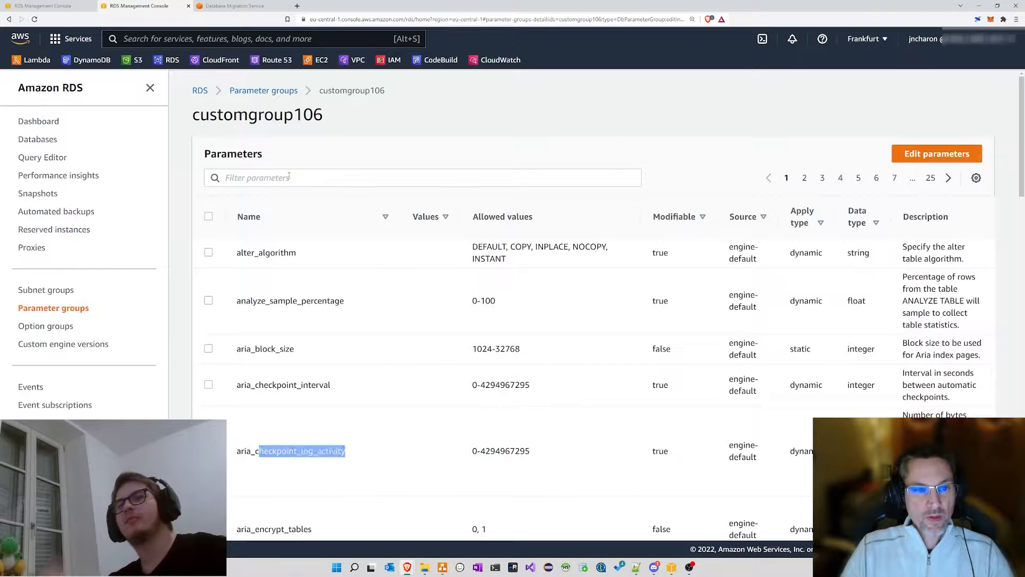
{"action": "type", "text": "bin"}
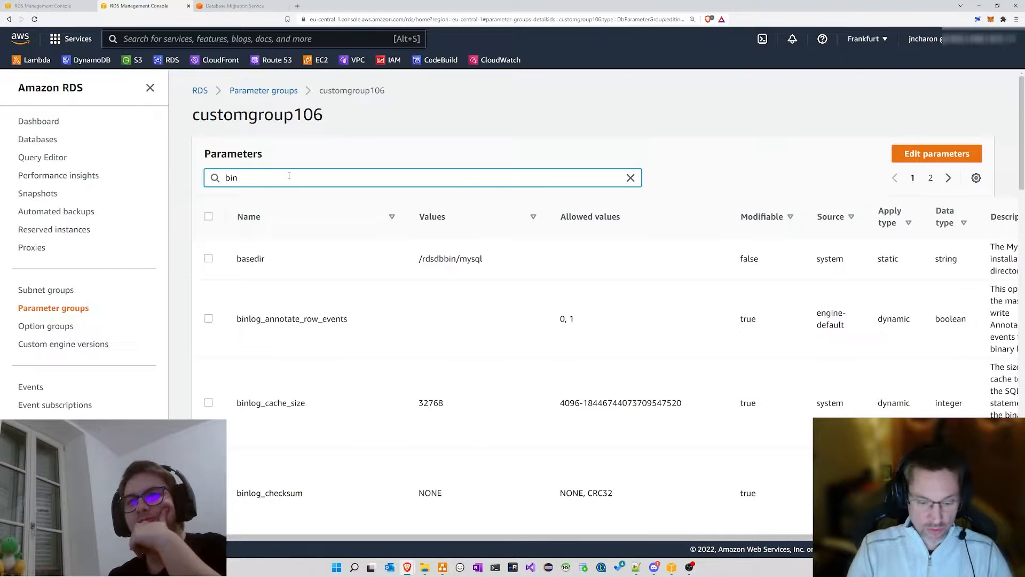
{"action": "type", "text": "_log"}
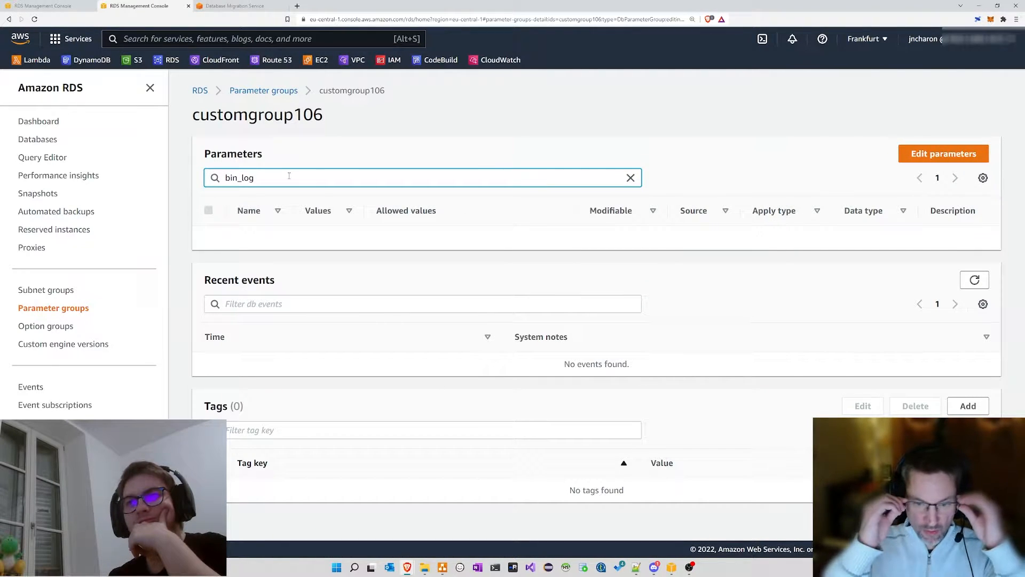
{"action": "key", "text": "BackSpace"}
{"action": "key", "text": "BackSpace"}
{"action": "key", "text": "BackSpace"}
{"action": "key", "text": "BackSpace"}
{"action": "key", "text": "BackSpace"}
{"action": "key", "text": "BackSpace"}
{"action": "key", "text": "BackSpace"}
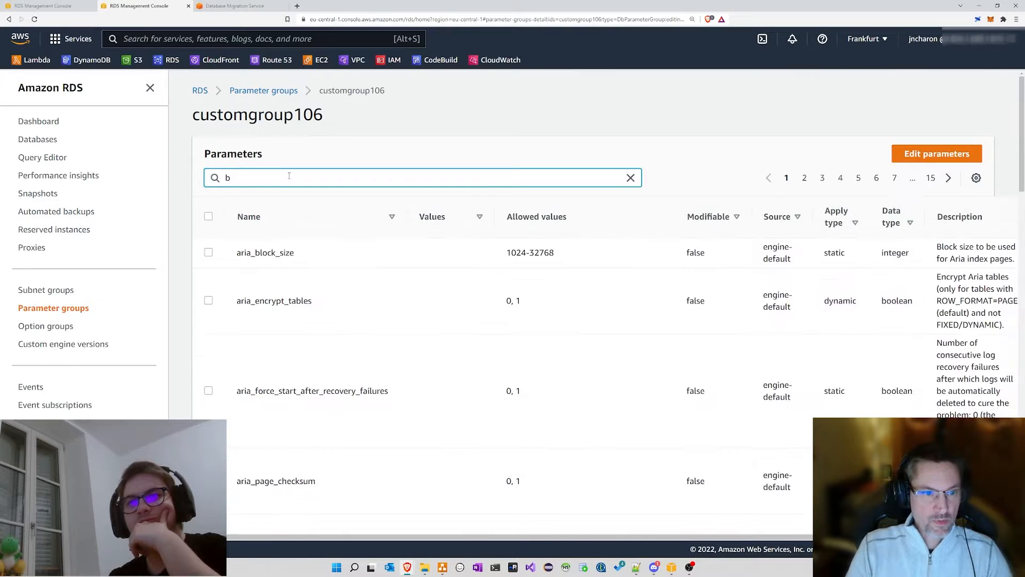
{"action": "type", "text": "log__bin"}
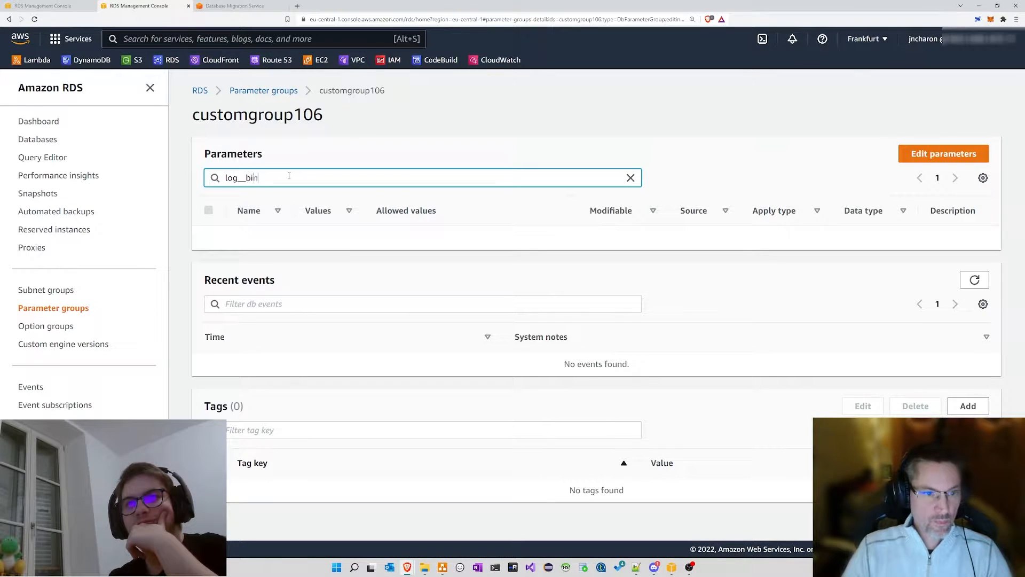
{"action": "key", "text": "BackSpace"}
{"action": "key", "text": "BackSpace"}
{"action": "key", "text": "BackSpace"}
{"action": "key", "text": "BackSpace"}
{"action": "type", "text": "bin"}
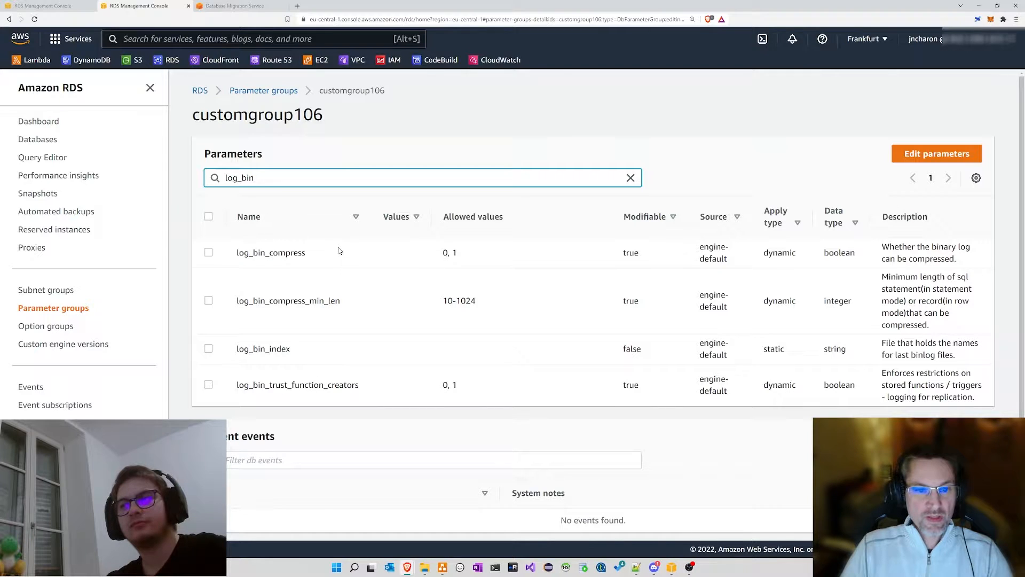
Step: Cancel the log_bin parameter edits, clear the filter, and browse the full parameter list
{"action": "left_click", "coordinate": [209, 348]}
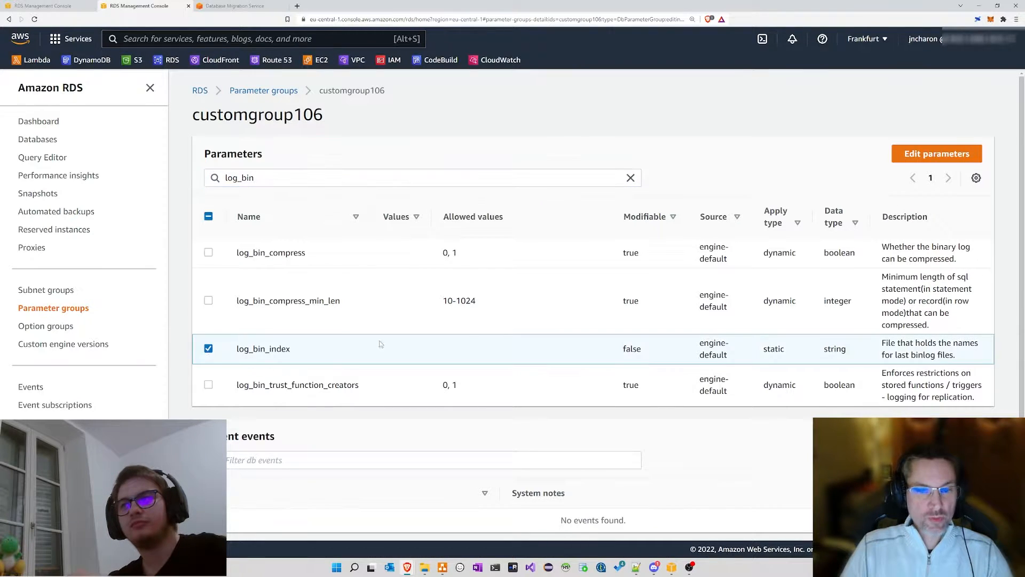
{"action": "left_click", "coordinate": [902, 156]}
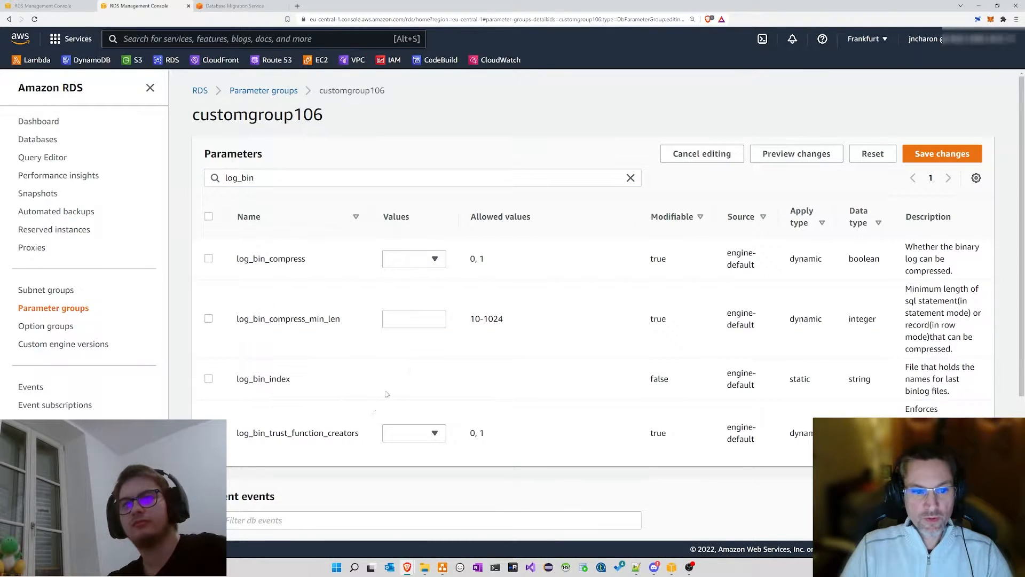
{"action": "left_click", "coordinate": [411, 322]}
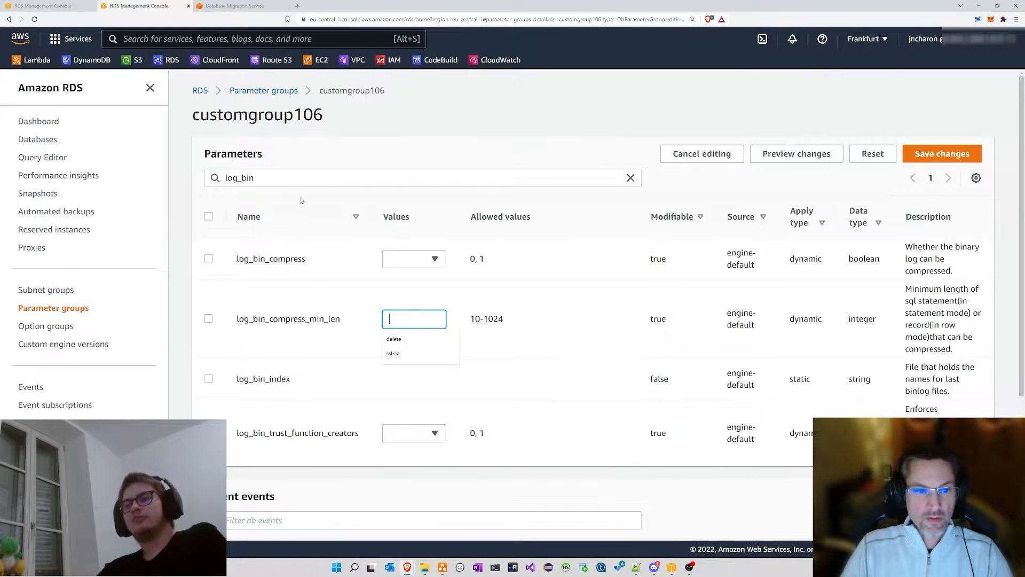
{"action": "left_click", "coordinate": [702, 154]}
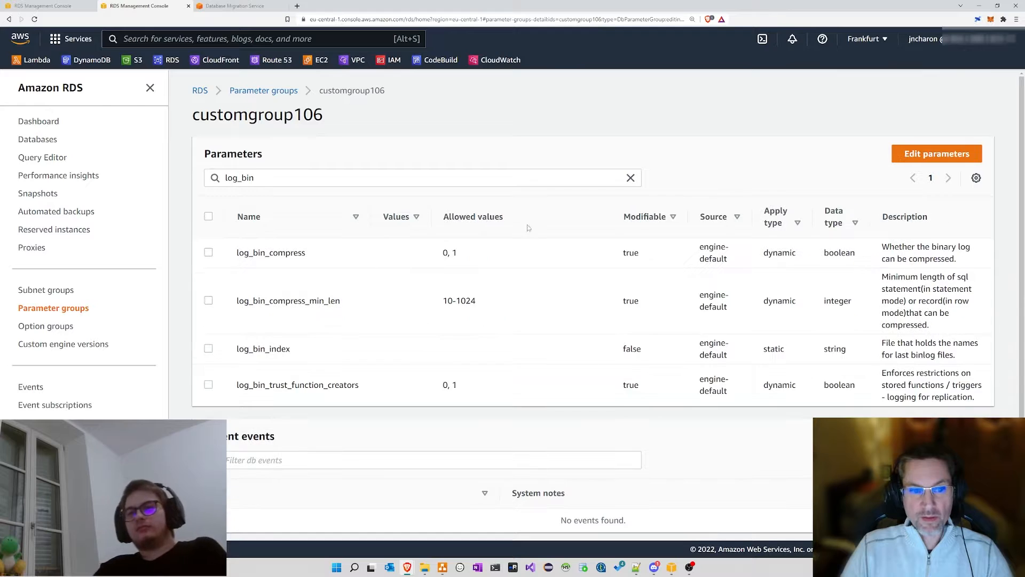
{"action": "left_click", "coordinate": [631, 178]}
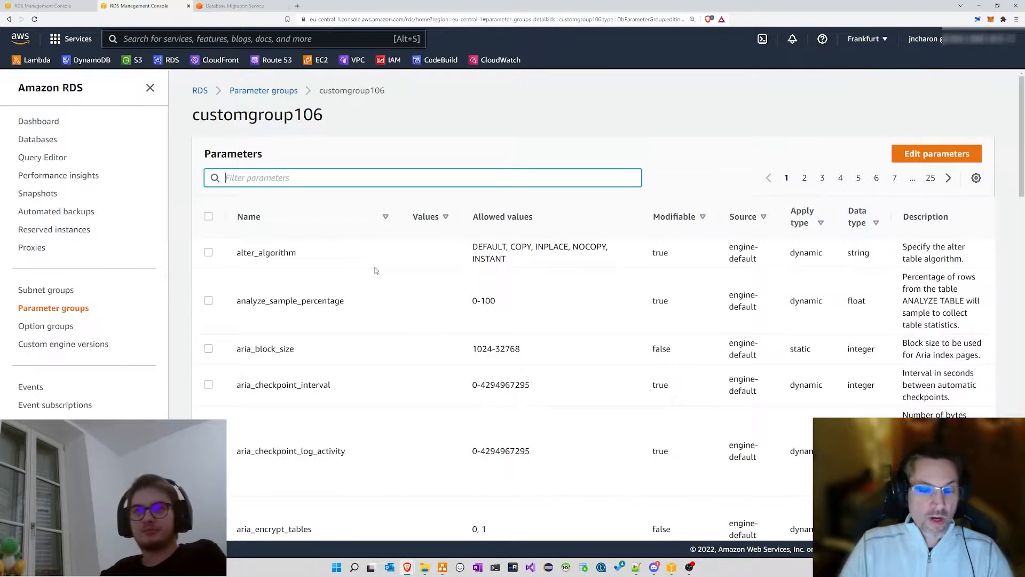
{"action": "scroll", "coordinate": [394, 284], "scroll_direction": "down", "scroll_amount": 3}
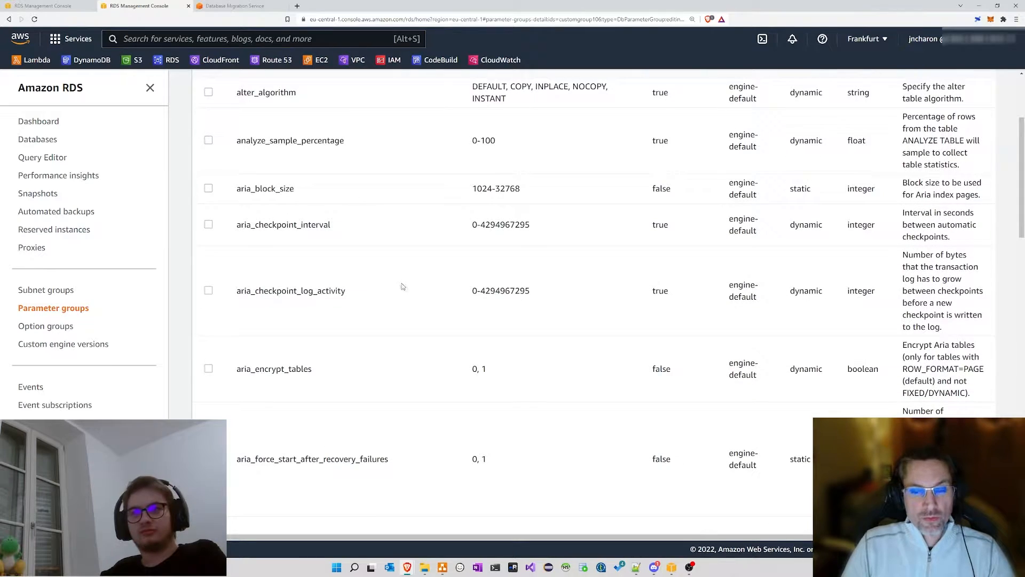
{"action": "scroll", "coordinate": [403, 284], "scroll_direction": "down", "scroll_amount": 5}
{"action": "scroll", "coordinate": [403, 284], "scroll_direction": "up", "scroll_amount": 8}
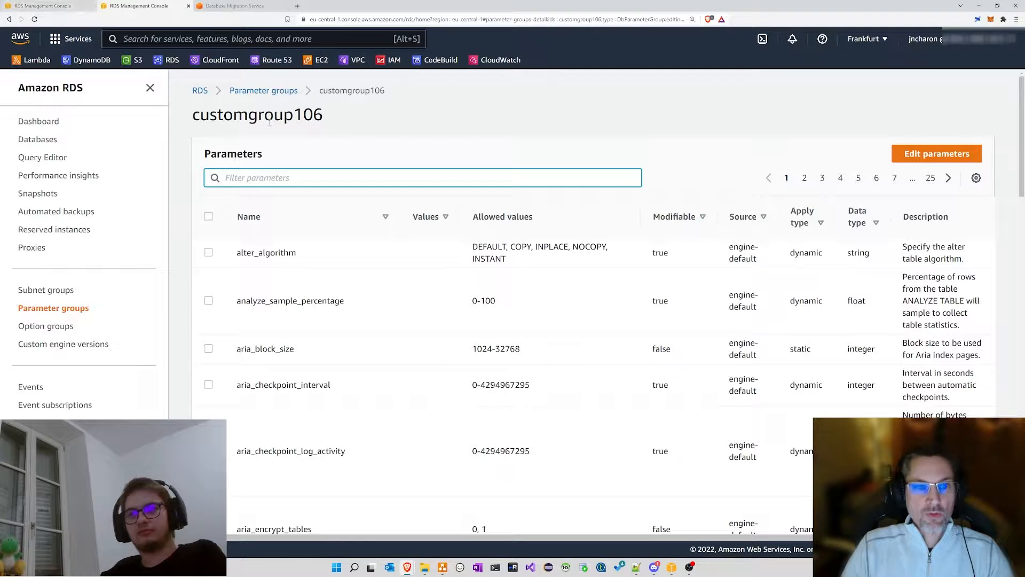
Step: On the Create database form, check the DB cluster parameter group options, keeping default.aurora5.6
{"action": "left_click", "coordinate": [74, 10]}
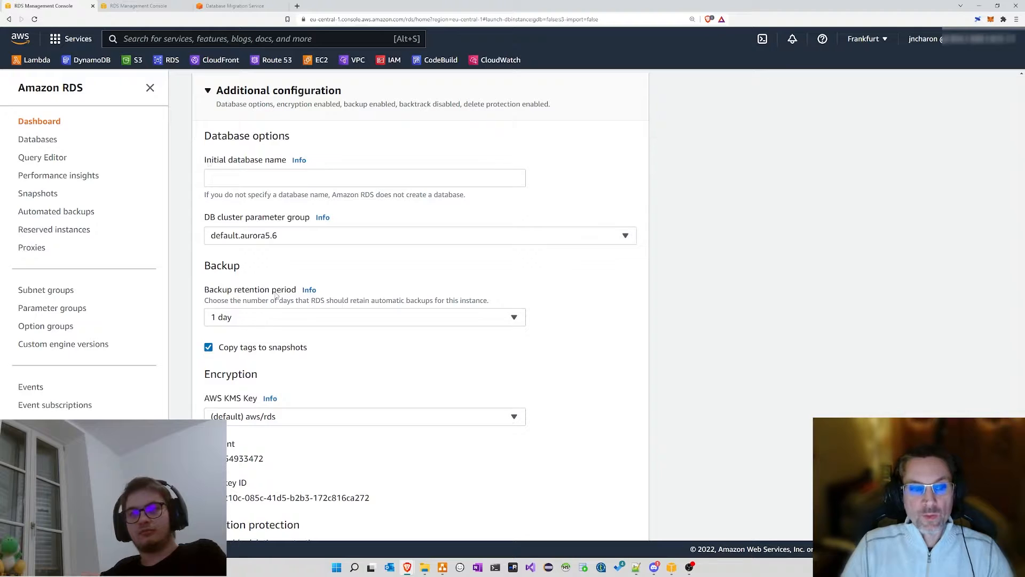
{"action": "left_click", "coordinate": [303, 237]}
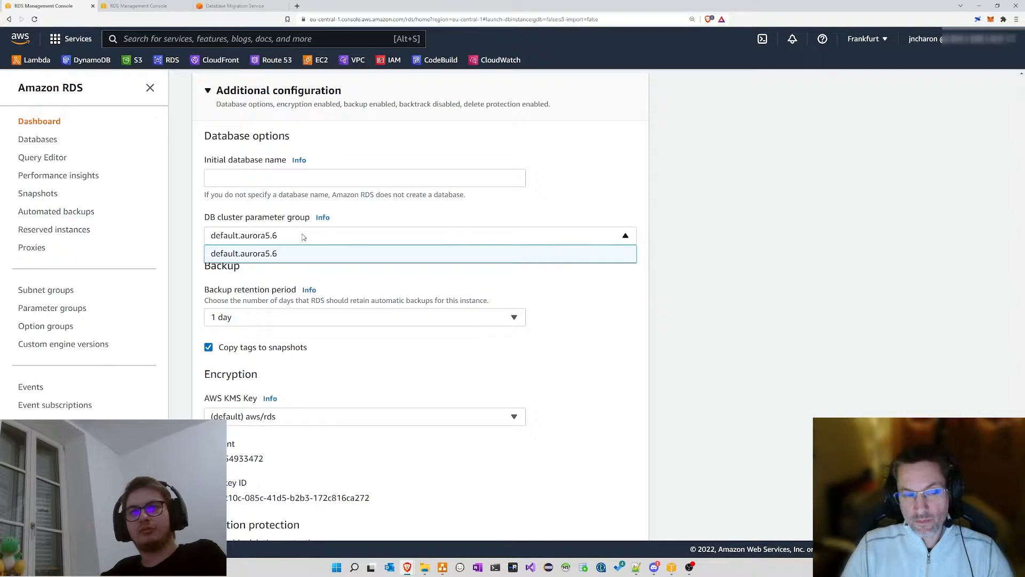
{"action": "left_click", "coordinate": [303, 237]}
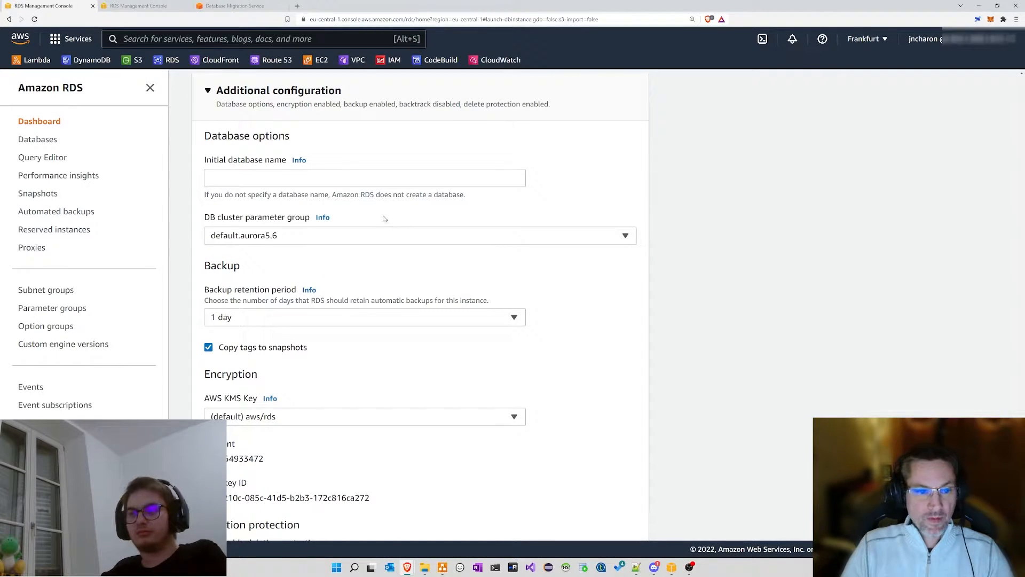
{"action": "scroll", "coordinate": [392, 209], "scroll_direction": "down", "scroll_amount": 1}
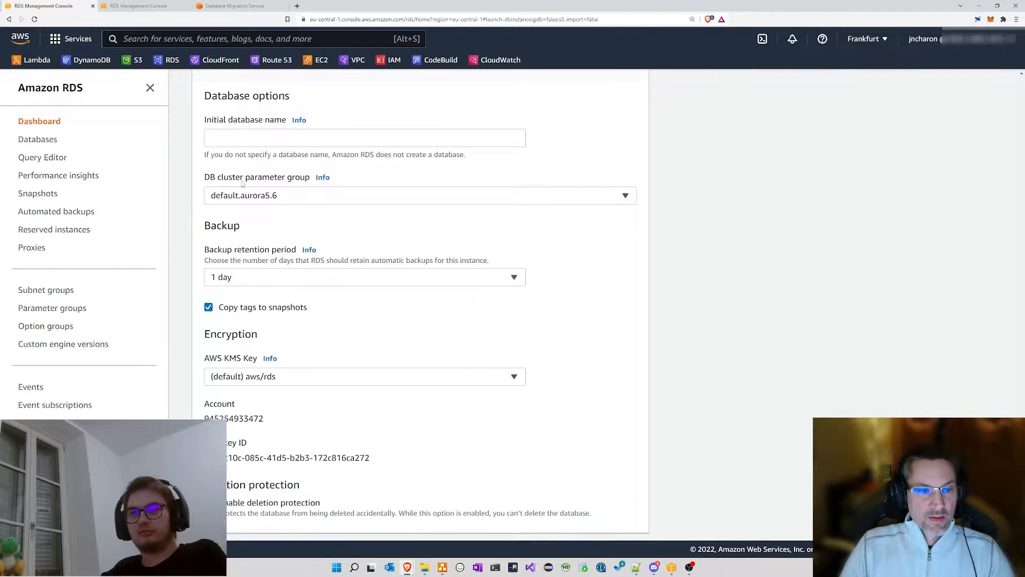
Step: Compare against the Parameter groups list, then return to the form's backup retention setting
{"action": "left_click", "coordinate": [160, 6]}
{"action": "left_click", "coordinate": [270, 92]}
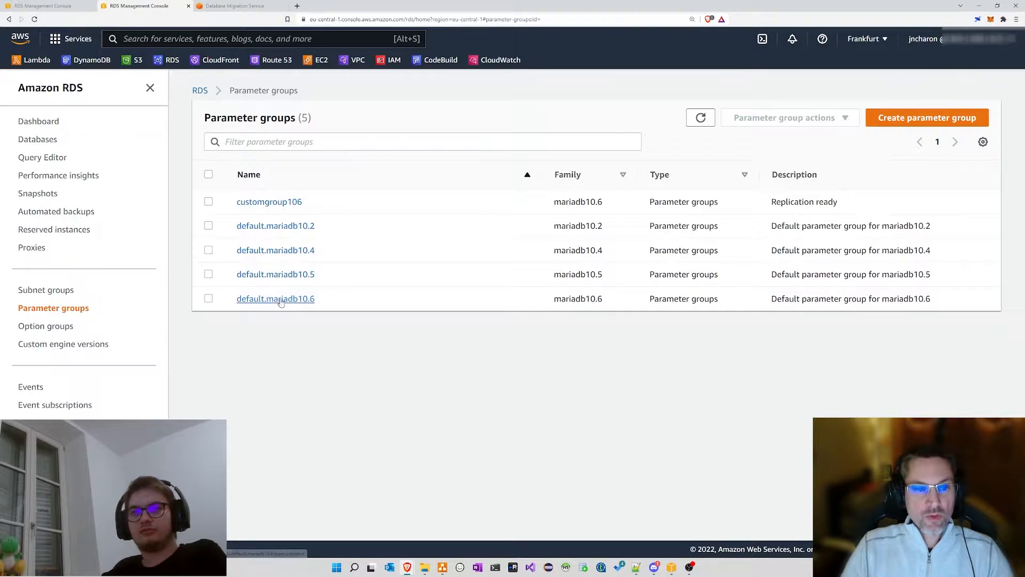
{"action": "left_click", "coordinate": [55, 4]}
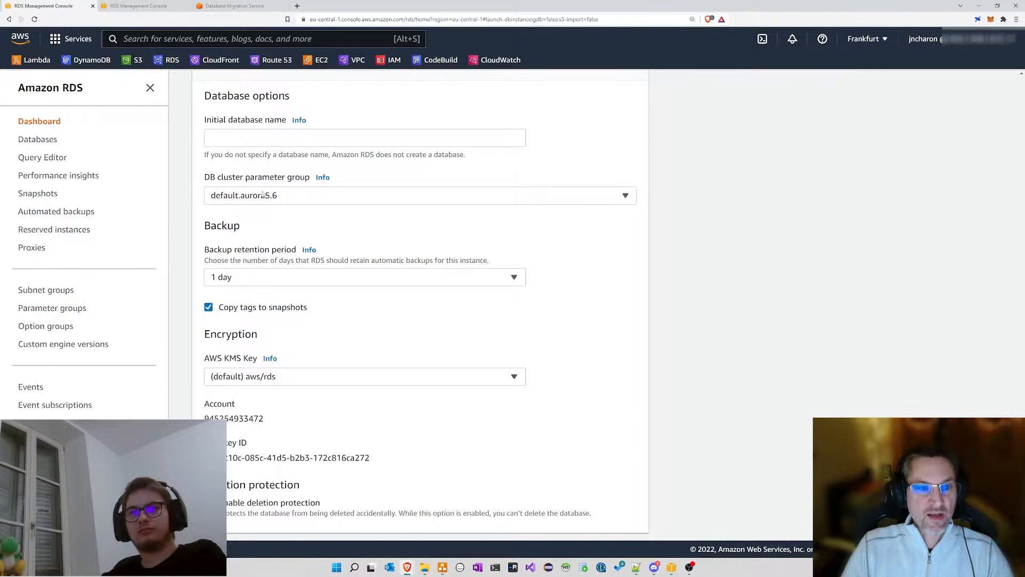
{"action": "left_click_drag", "start_coordinate": [205, 177], "coordinate": [278, 179]}
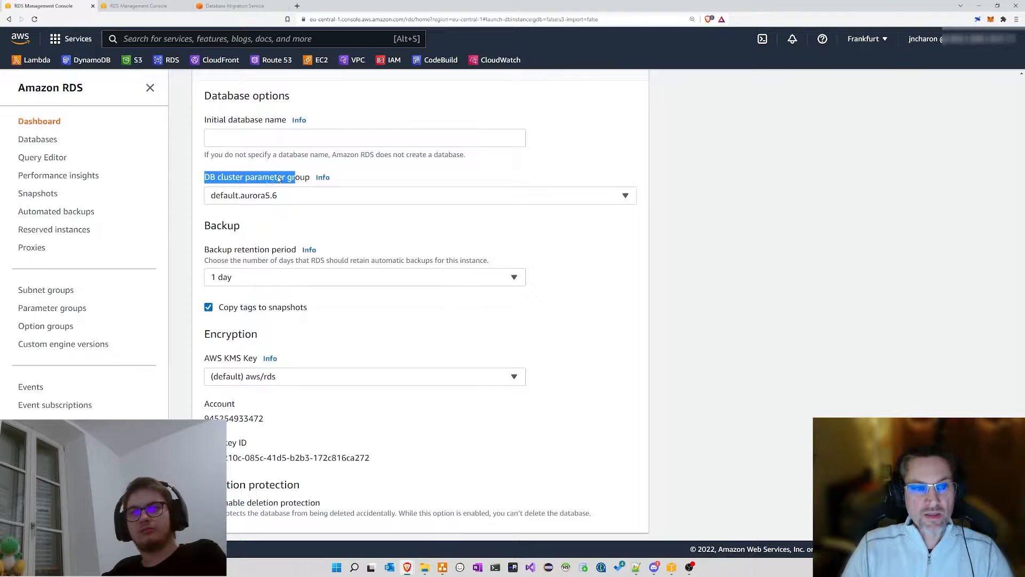
{"action": "left_click", "coordinate": [296, 233]}
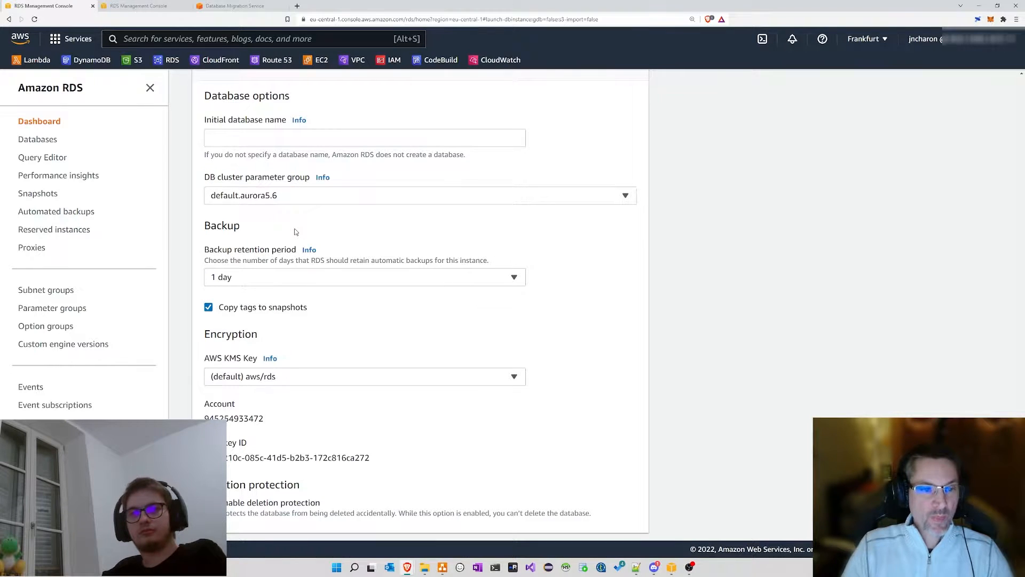
{"action": "left_click_drag", "start_coordinate": [195, 226], "coordinate": [244, 226]}
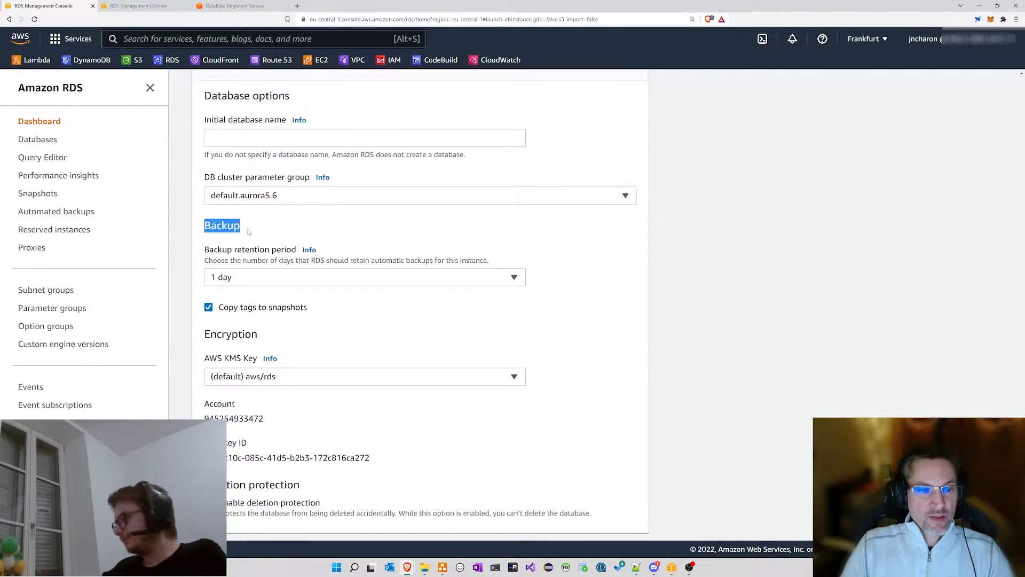
{"action": "left_click", "coordinate": [292, 232]}
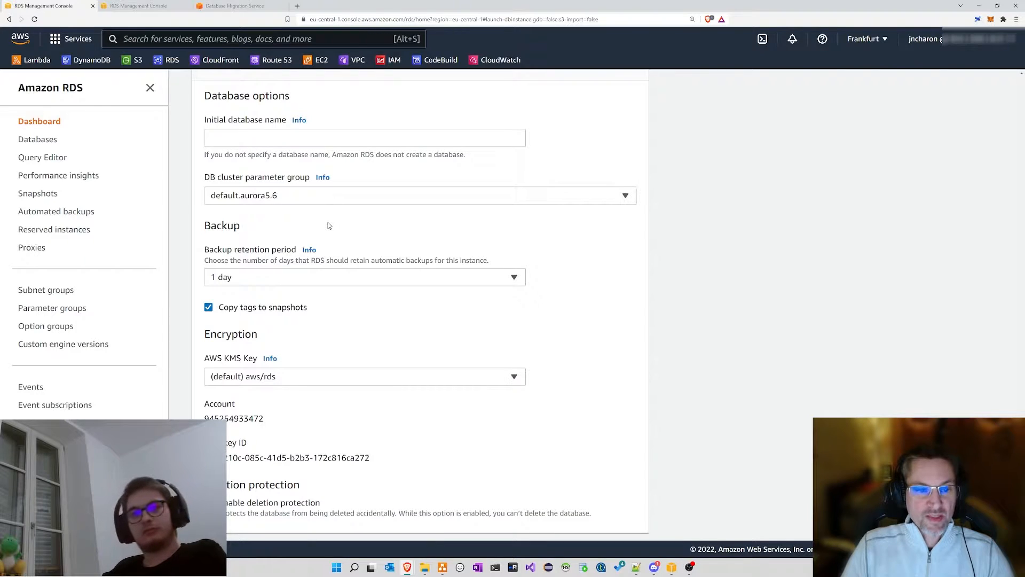
{"action": "scroll", "coordinate": [306, 241], "scroll_direction": "down", "scroll_amount": 1}
{"action": "left_click", "coordinate": [245, 238]}
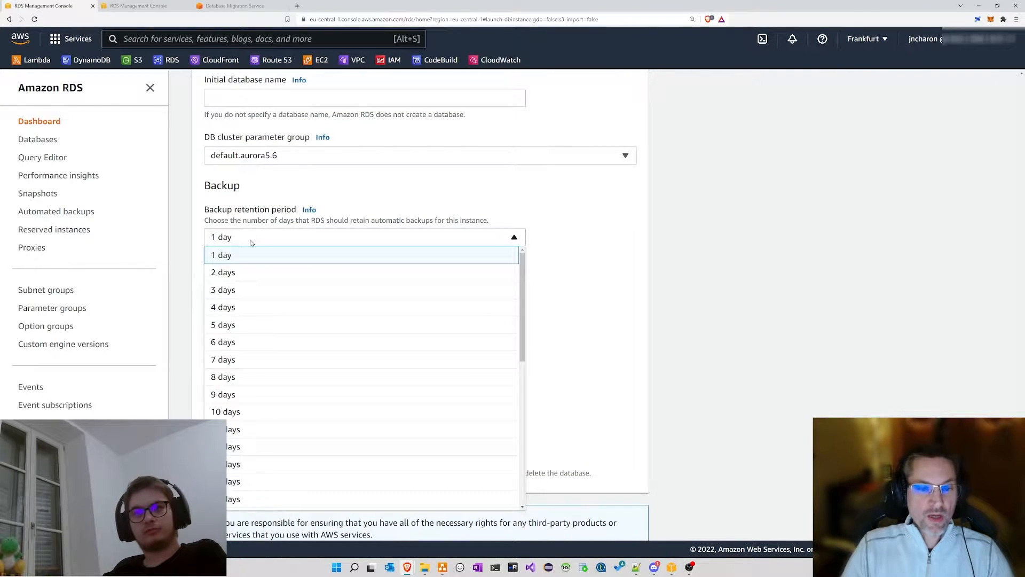
Step: Change the new Aurora cluster's backup retention period from 1 day to 3 days
{"action": "scroll", "coordinate": [299, 316], "scroll_direction": "down", "scroll_amount": 8}
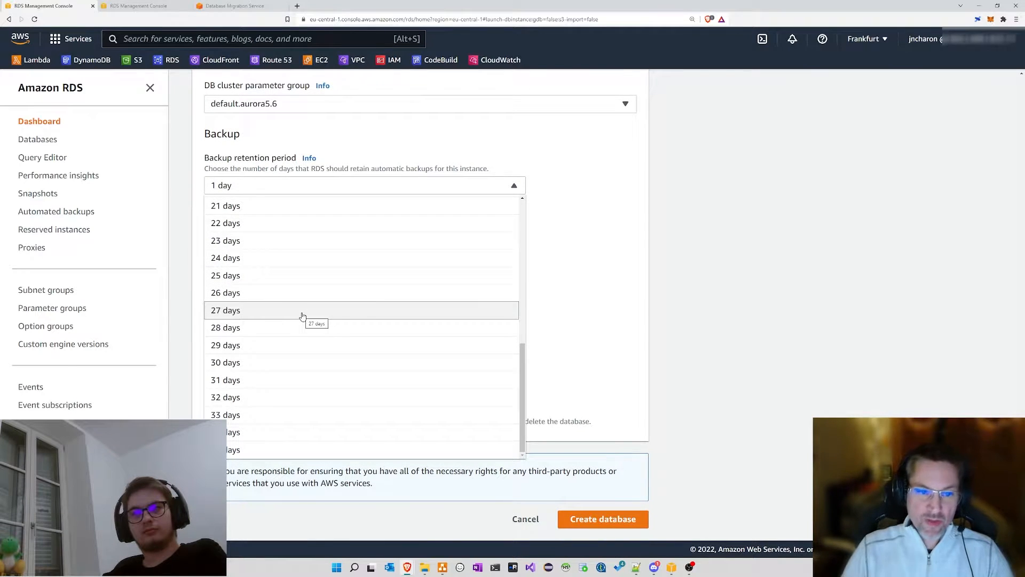
{"action": "scroll", "coordinate": [308, 291], "scroll_direction": "up", "scroll_amount": 1}
{"action": "scroll", "coordinate": [274, 230], "scroll_direction": "up", "scroll_amount": 7}
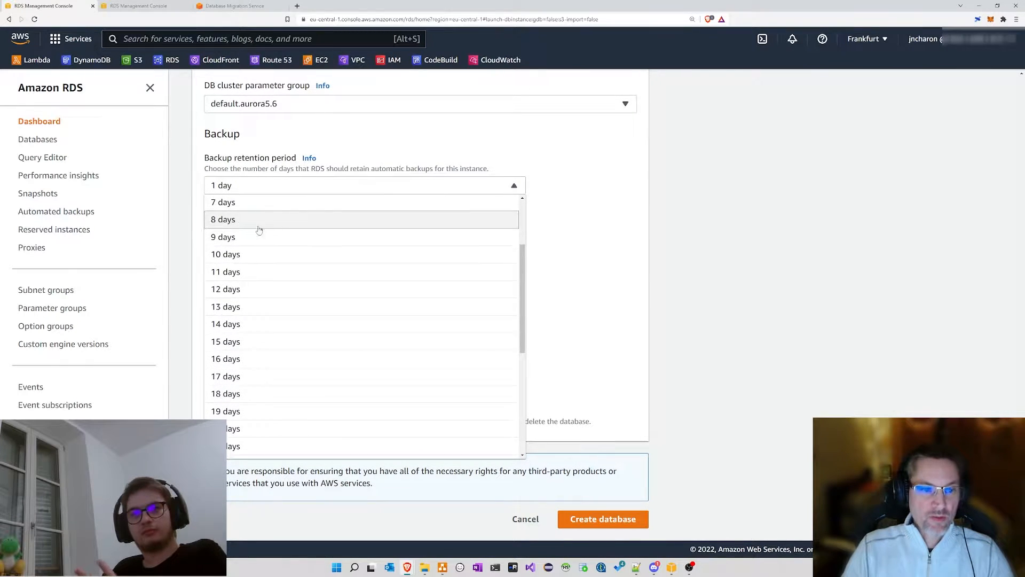
{"action": "left_click", "coordinate": [249, 240]}
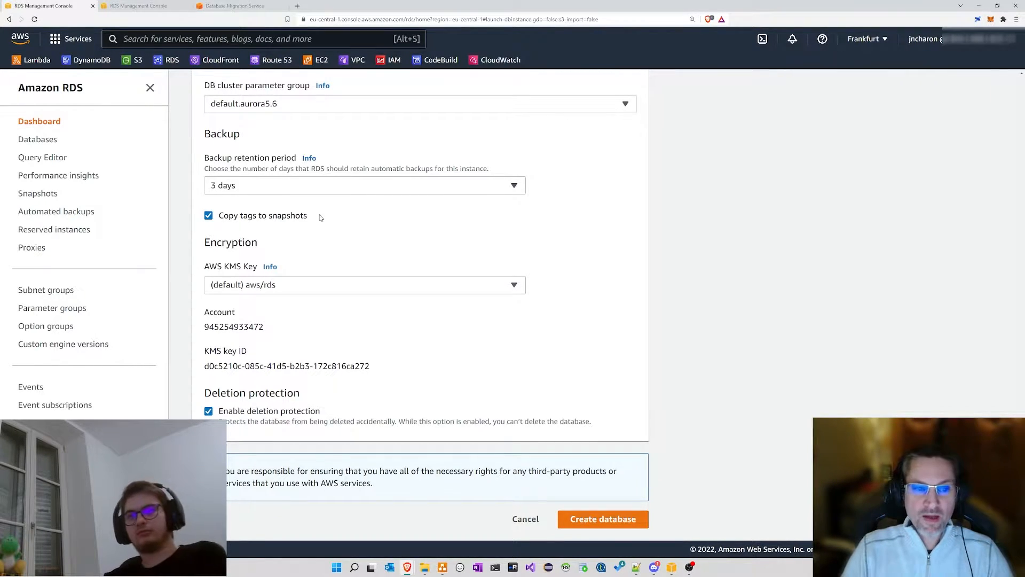
{"action": "left_click", "coordinate": [307, 186]}
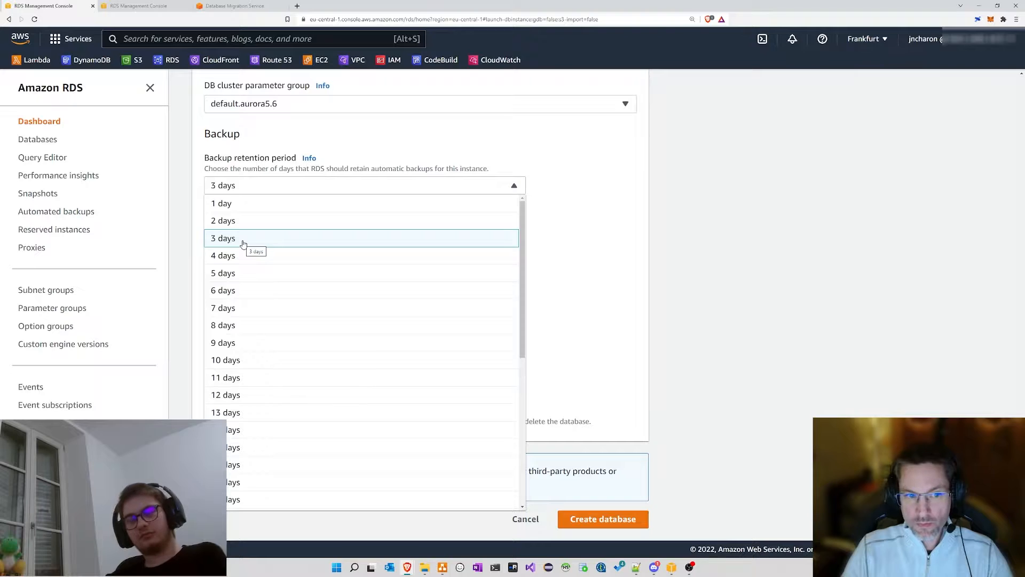
{"action": "left_click", "coordinate": [422, 142]}
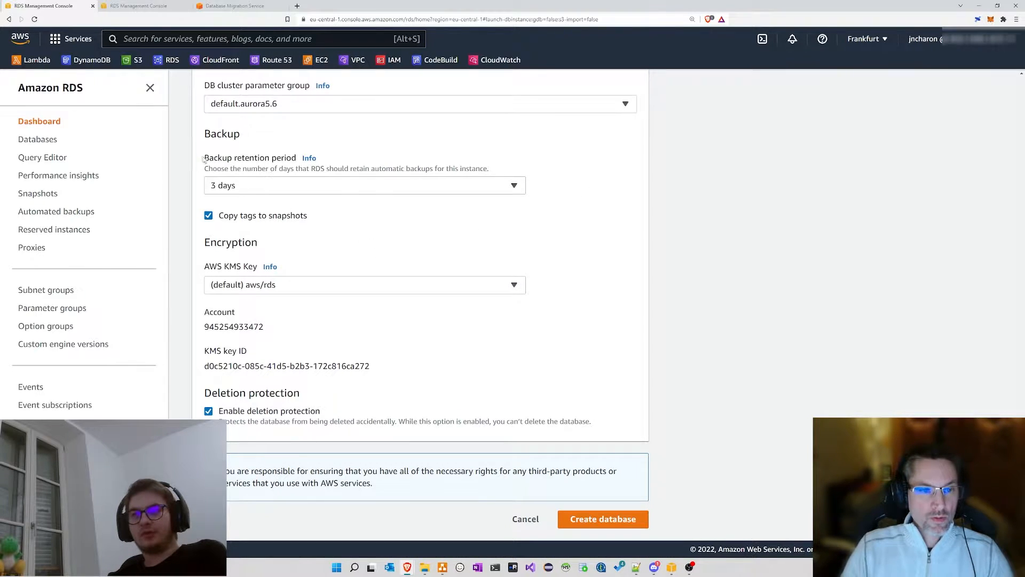
Step: Review the Backup retention and Deletion protection sections of the form
{"action": "left_click_drag", "start_coordinate": [204, 158], "coordinate": [424, 151]}
{"action": "left_click", "coordinate": [241, 163]}
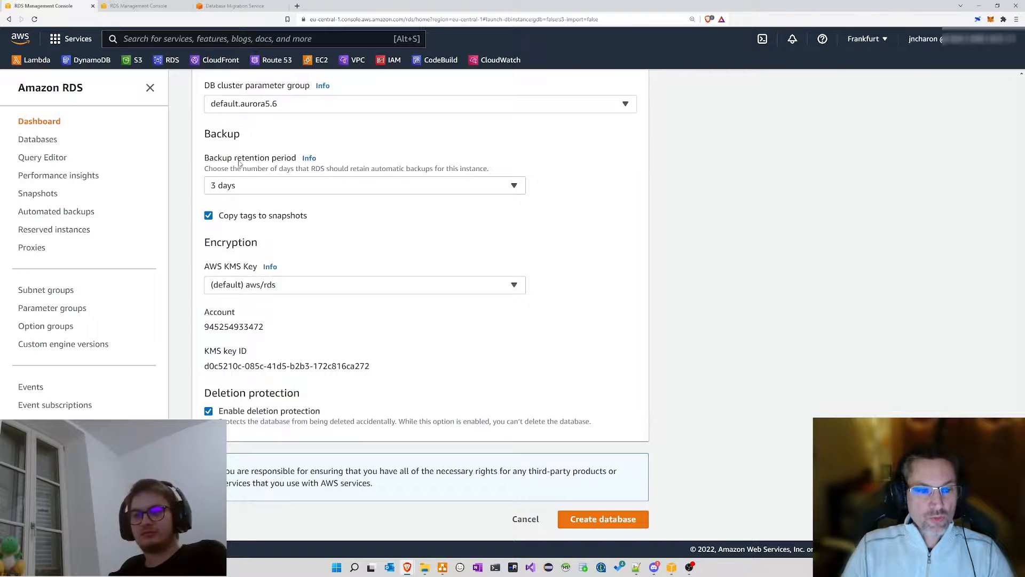
{"action": "left_click_drag", "start_coordinate": [211, 137], "coordinate": [255, 132]}
{"action": "left_click", "coordinate": [290, 137]}
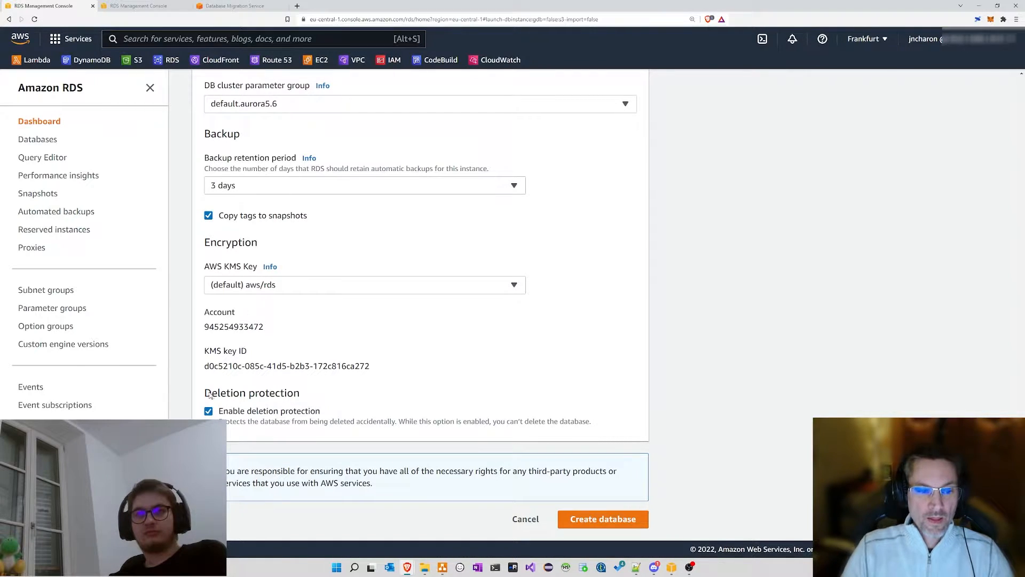
{"action": "left_click_drag", "start_coordinate": [206, 394], "coordinate": [336, 396]}
{"action": "left_click", "coordinate": [285, 398]}
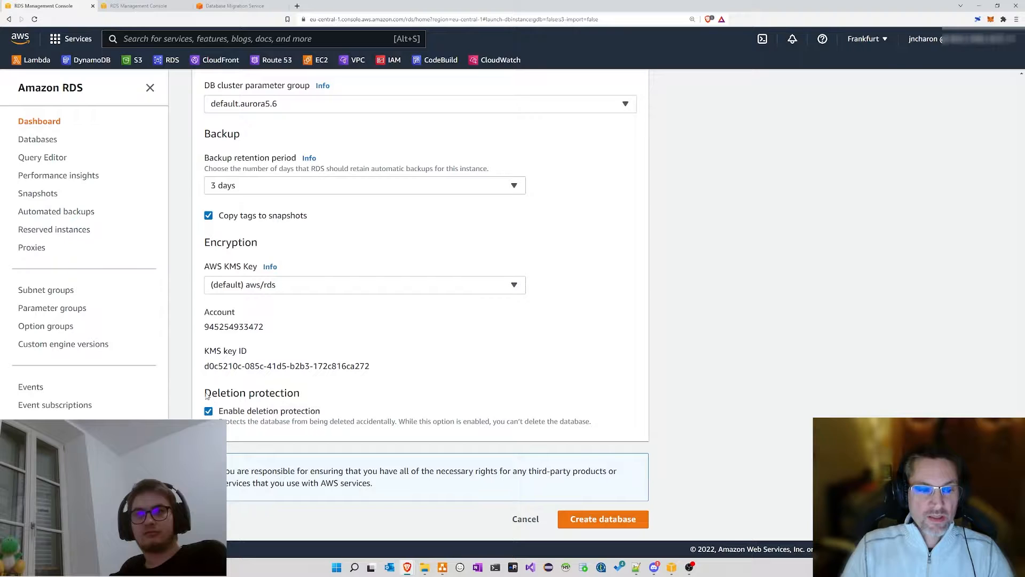
{"action": "left_click_drag", "start_coordinate": [206, 394], "coordinate": [302, 396]}
{"action": "left_click", "coordinate": [315, 397]}
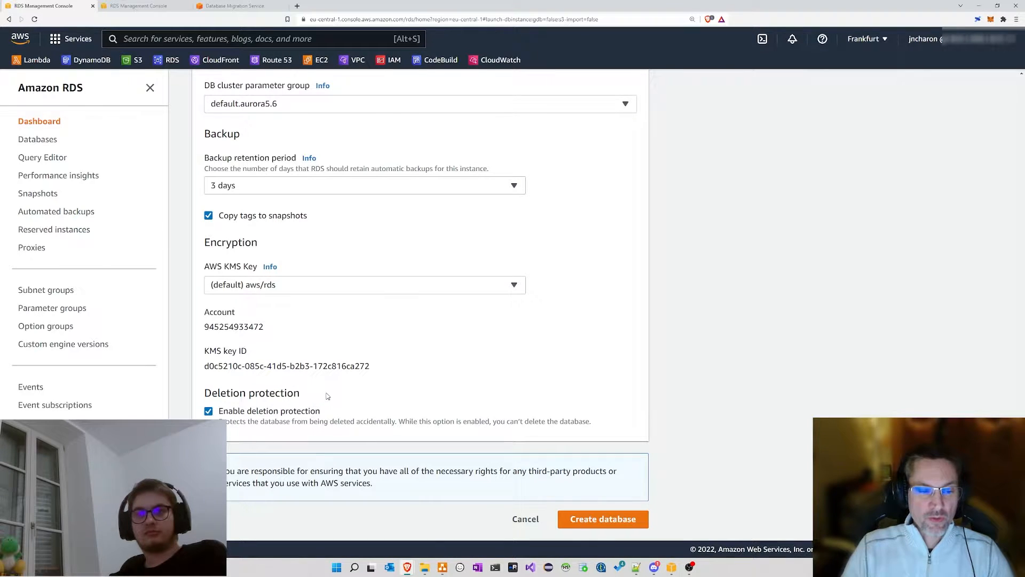
Step: Uncheck Enable deletion protection and submit the capcodtv database for creation
{"action": "left_click_drag", "start_coordinate": [204, 395], "coordinate": [351, 396]}
{"action": "left_click", "coordinate": [346, 398]}
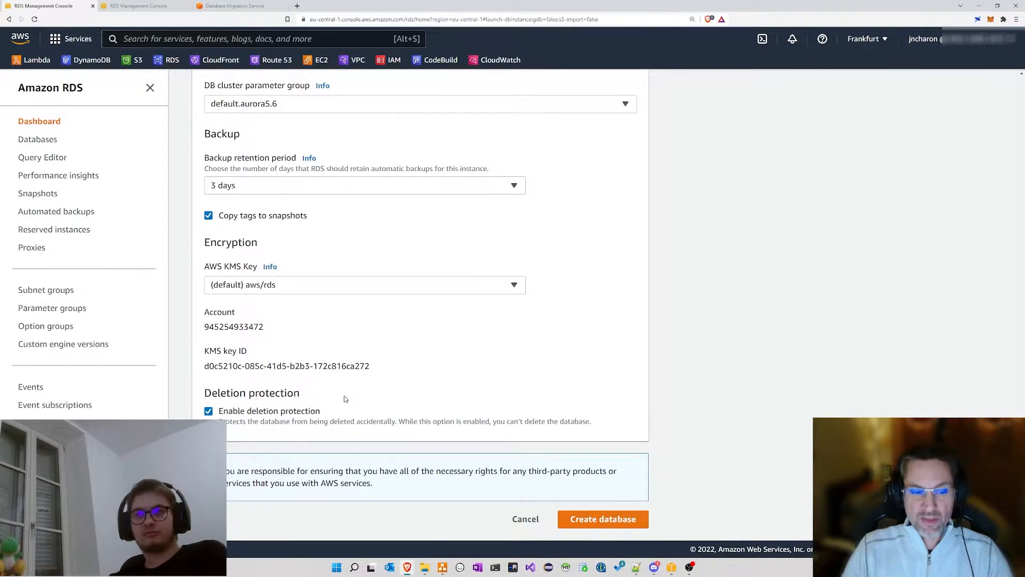
{"action": "left_click_drag", "start_coordinate": [204, 395], "coordinate": [310, 396]}
{"action": "left_click", "coordinate": [325, 396]}
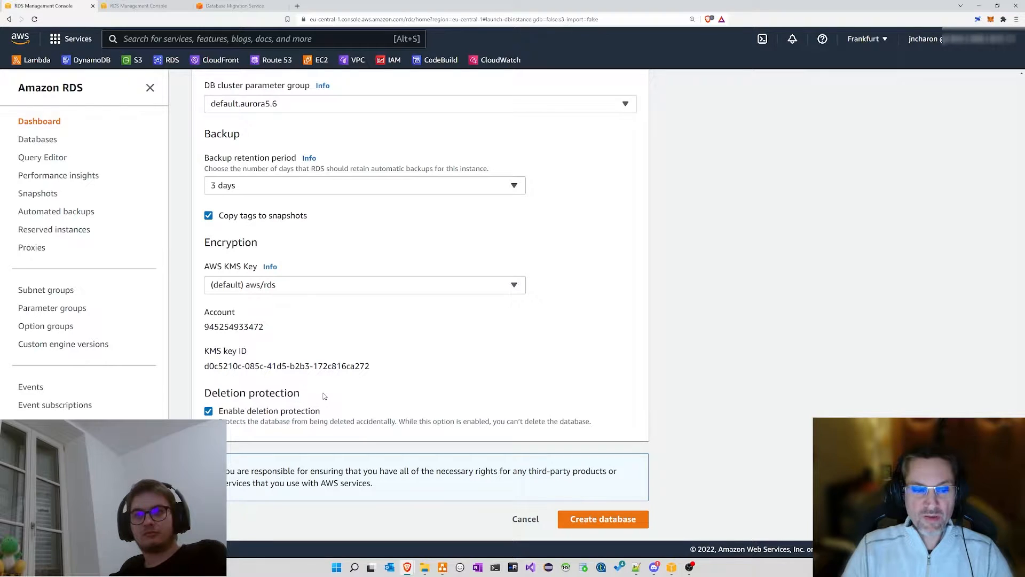
{"action": "left_click_drag", "start_coordinate": [205, 395], "coordinate": [313, 396]}
{"action": "left_click", "coordinate": [319, 395]}
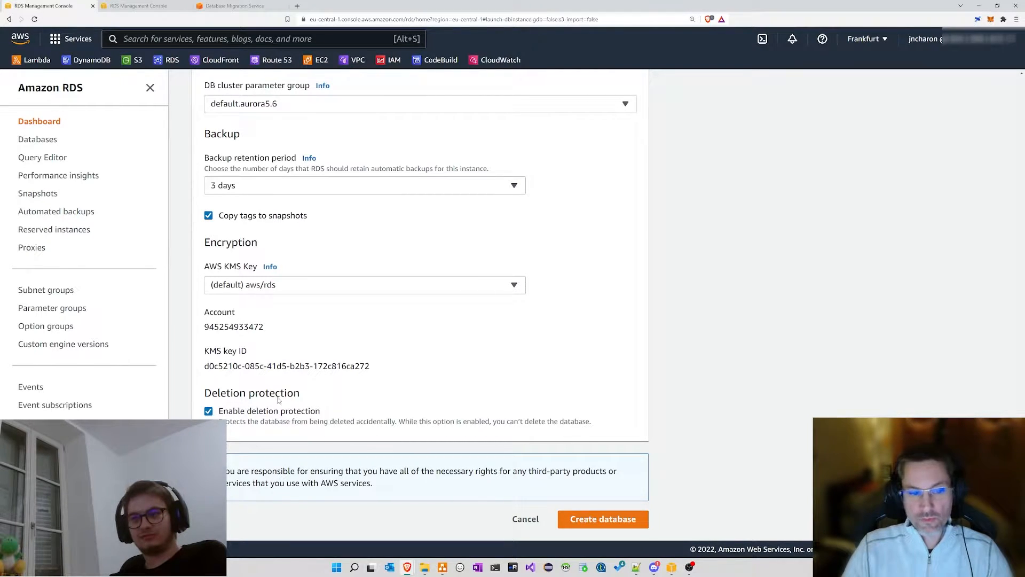
{"action": "left_click", "coordinate": [209, 411]}
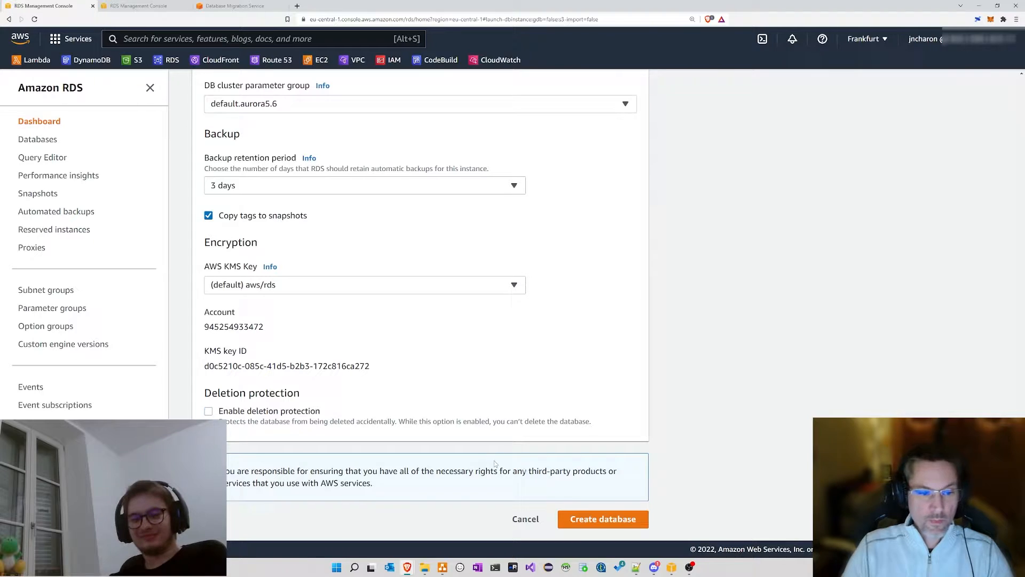
{"action": "left_click", "coordinate": [604, 522]}
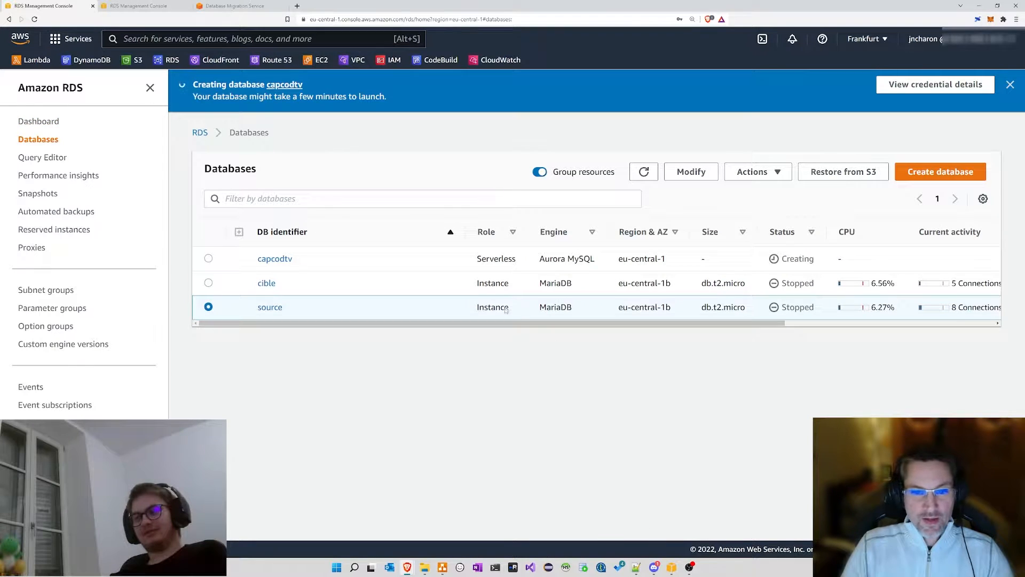
Step: Refresh the Databases list to confirm capcodtv is Creating, then open Automated backups
{"action": "left_click_drag", "start_coordinate": [392, 259], "coordinate": [253, 262]}
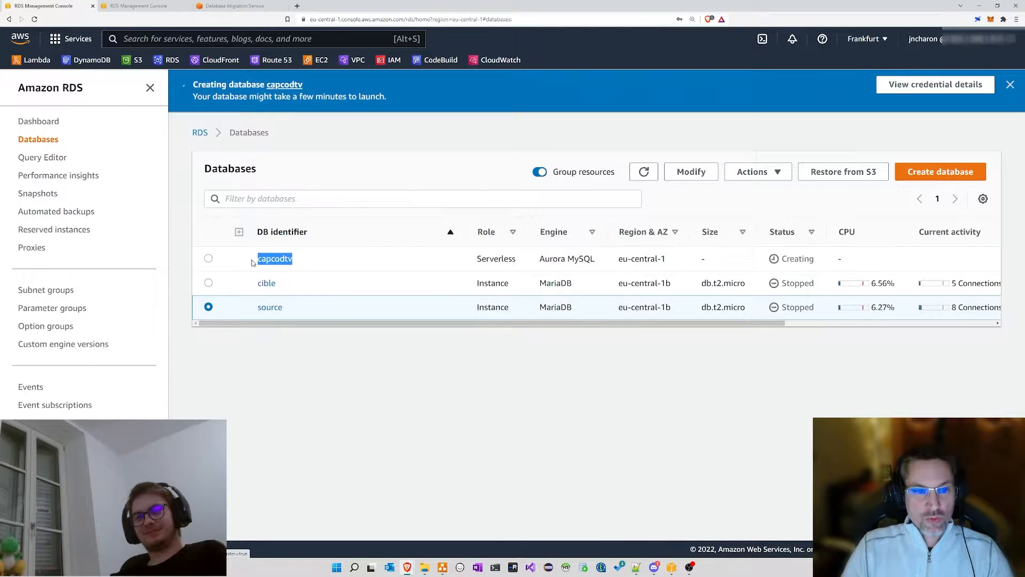
{"action": "left_click", "coordinate": [393, 258]}
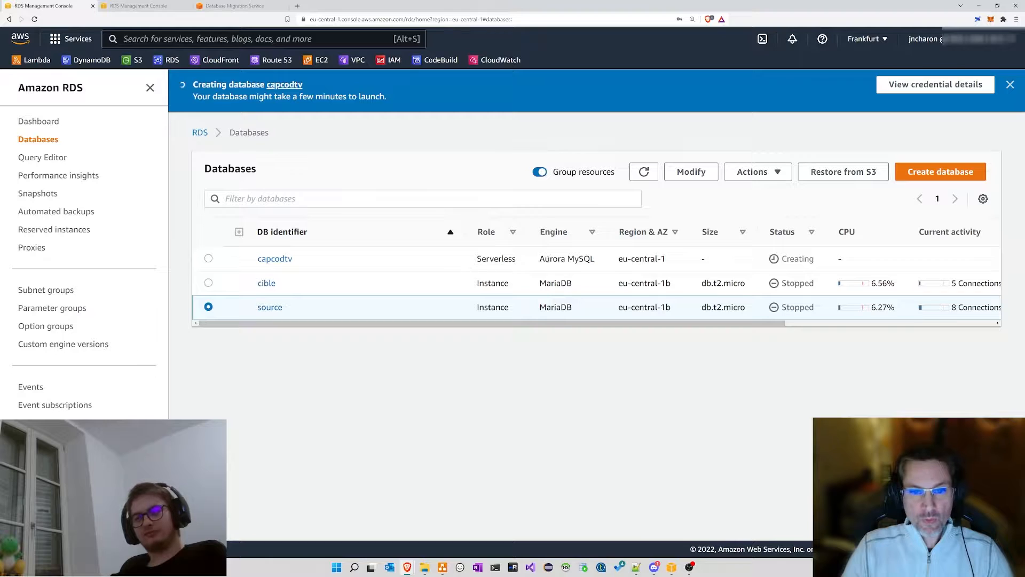
{"action": "double_click", "coordinate": [795, 259]}
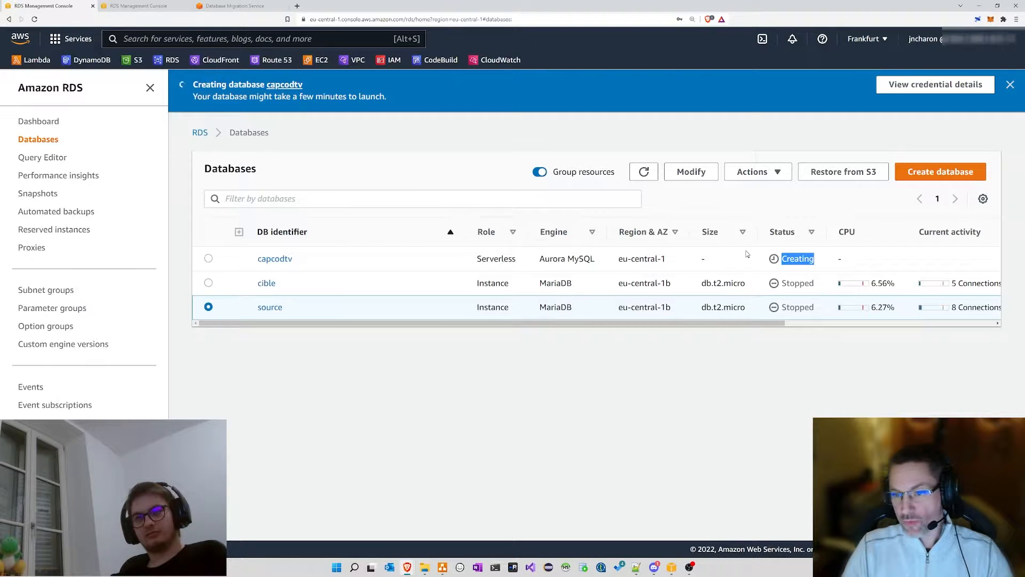
{"action": "left_click", "coordinate": [805, 259]}
{"action": "double_click", "coordinate": [800, 259]}
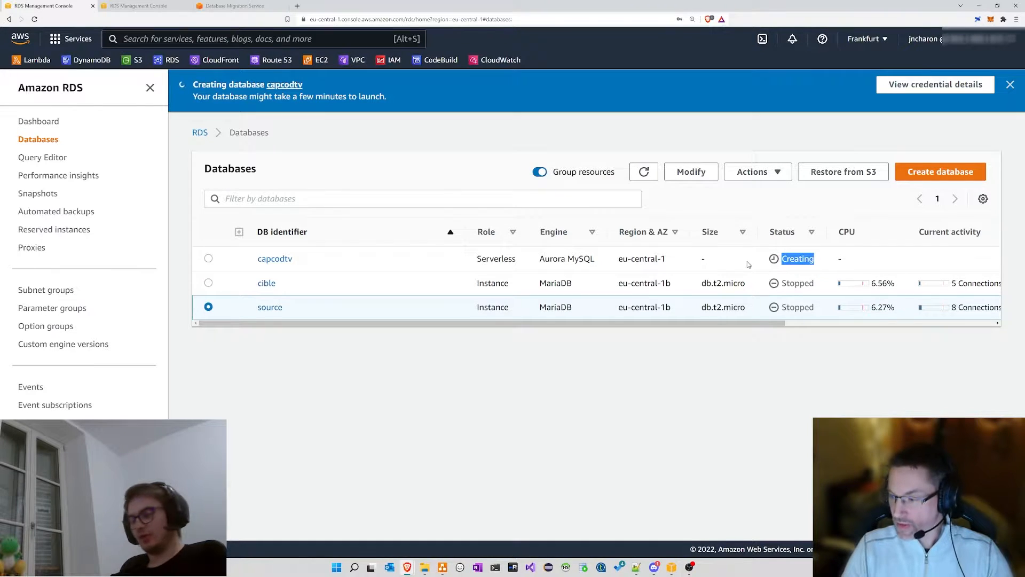
{"action": "left_click", "coordinate": [337, 255]}
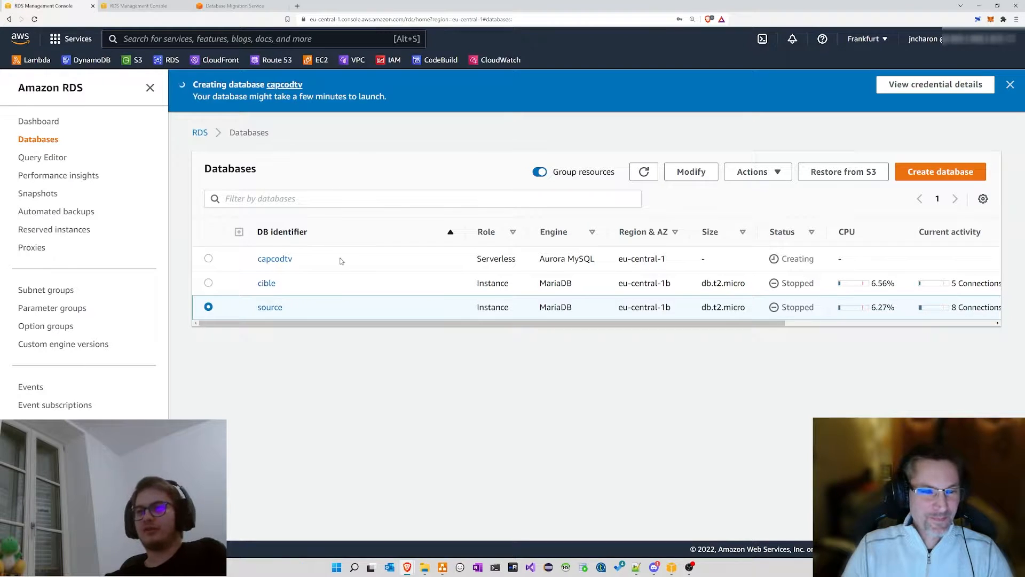
{"action": "left_click", "coordinate": [644, 171]}
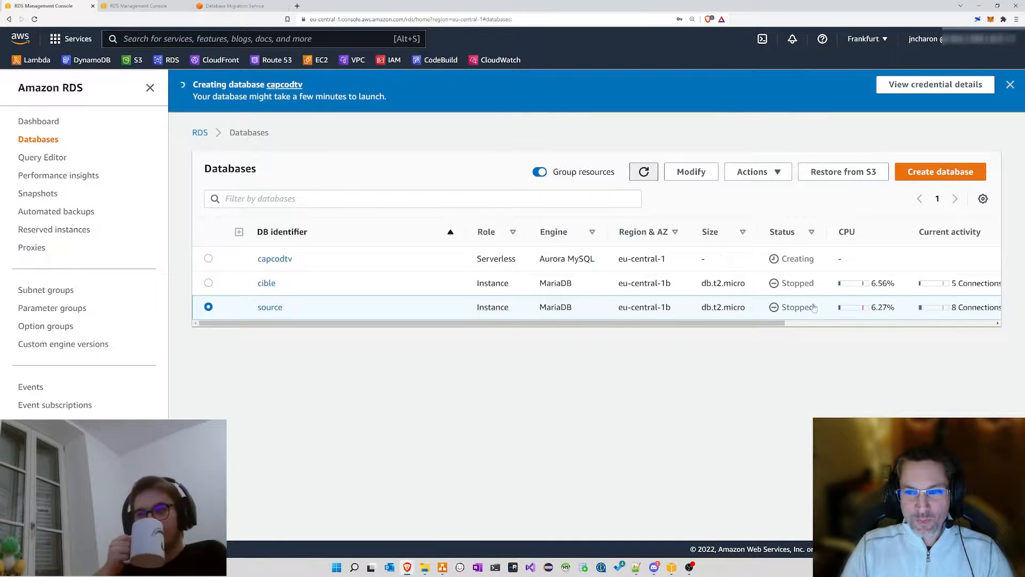
{"action": "double_click", "coordinate": [796, 258]}
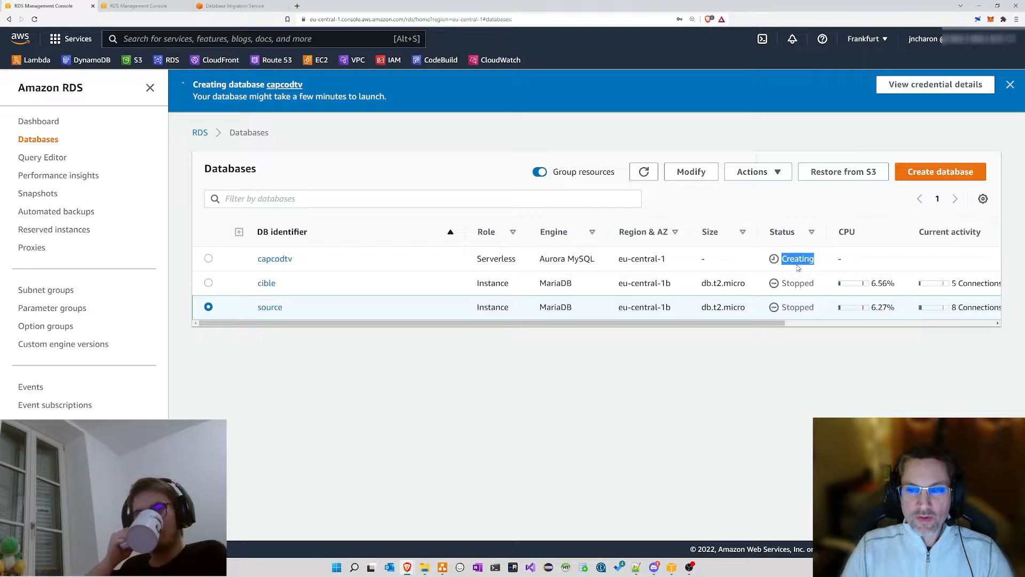
{"action": "left_click", "coordinate": [798, 267]}
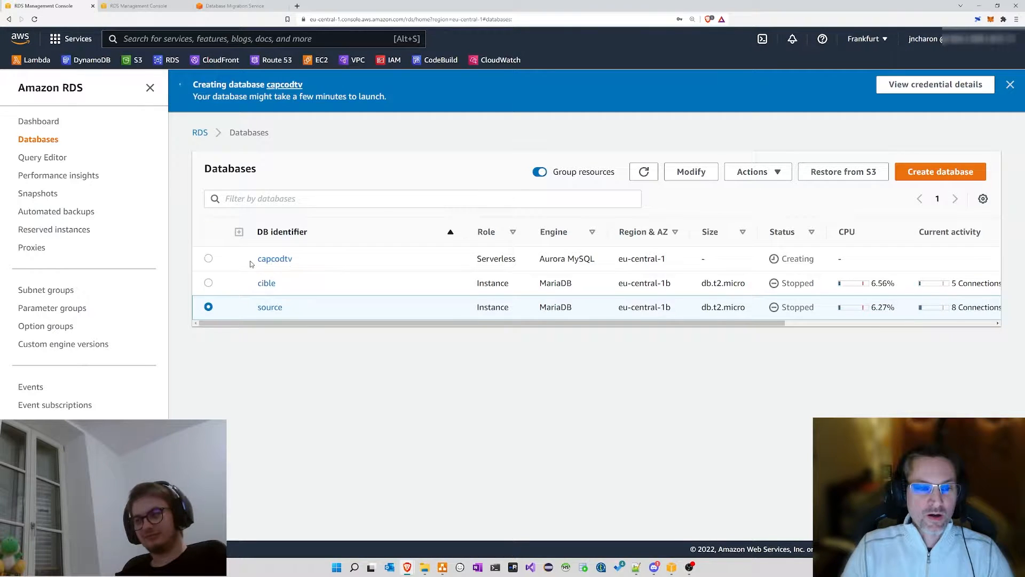
{"action": "left_click_drag", "start_coordinate": [251, 260], "coordinate": [361, 255]}
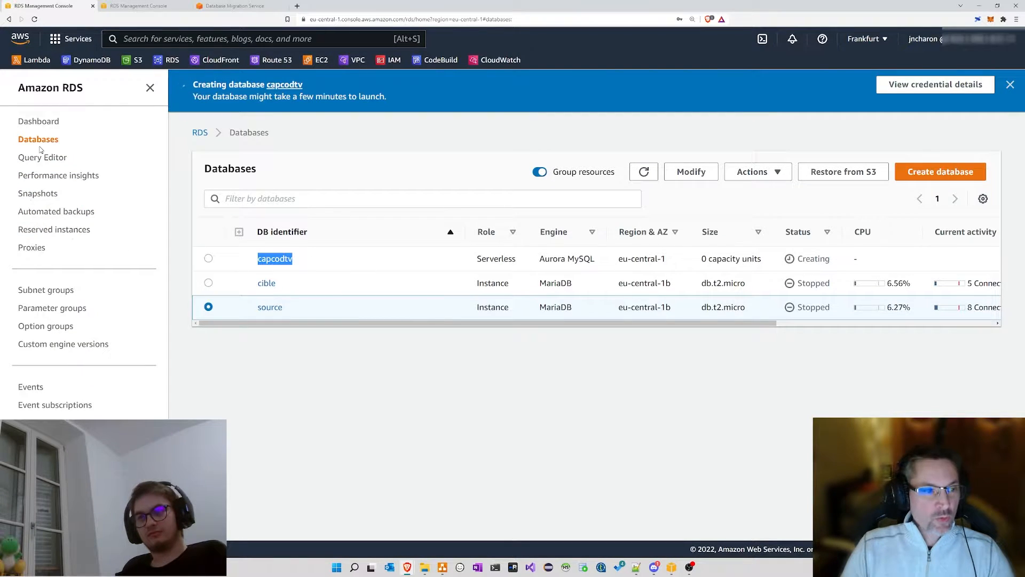
{"action": "left_click", "coordinate": [72, 214]}
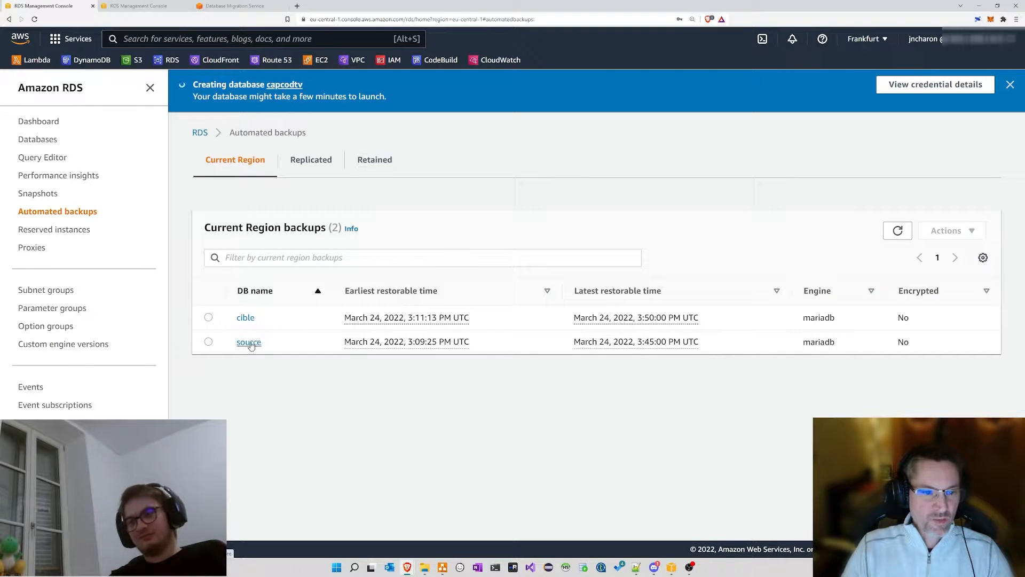
Step: Inspect the source backup's system snapshot and its creation time, then go back to Databases
{"action": "left_click", "coordinate": [252, 341]}
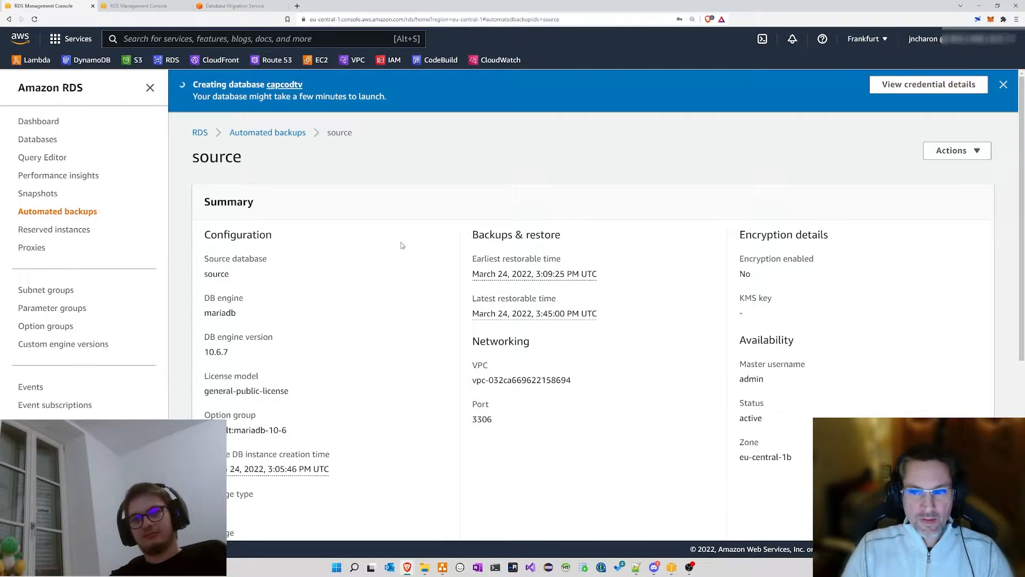
{"action": "scroll", "coordinate": [402, 245], "scroll_direction": "down", "scroll_amount": 5}
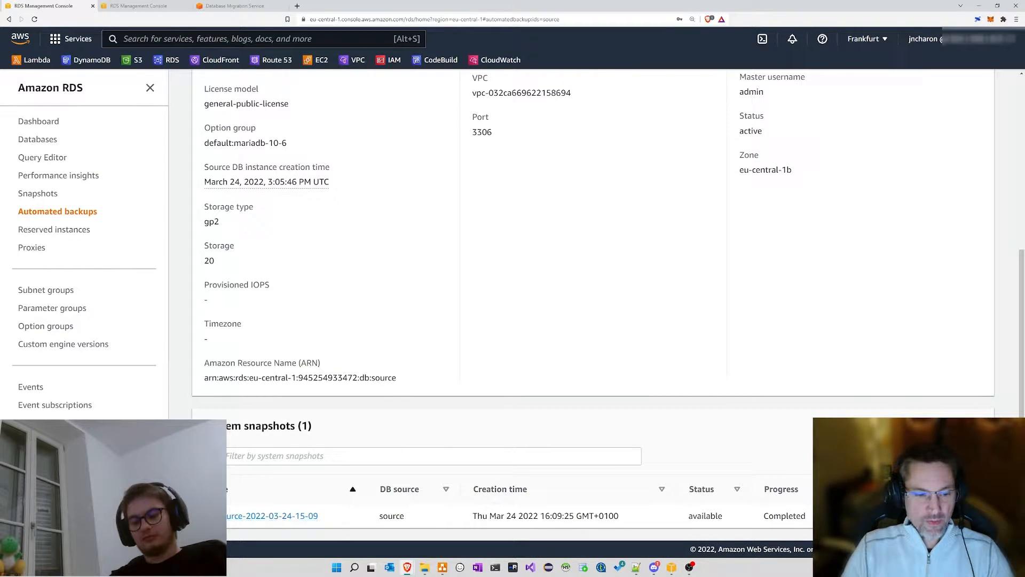
{"action": "left_click_drag", "start_coordinate": [218, 515], "coordinate": [822, 515]}
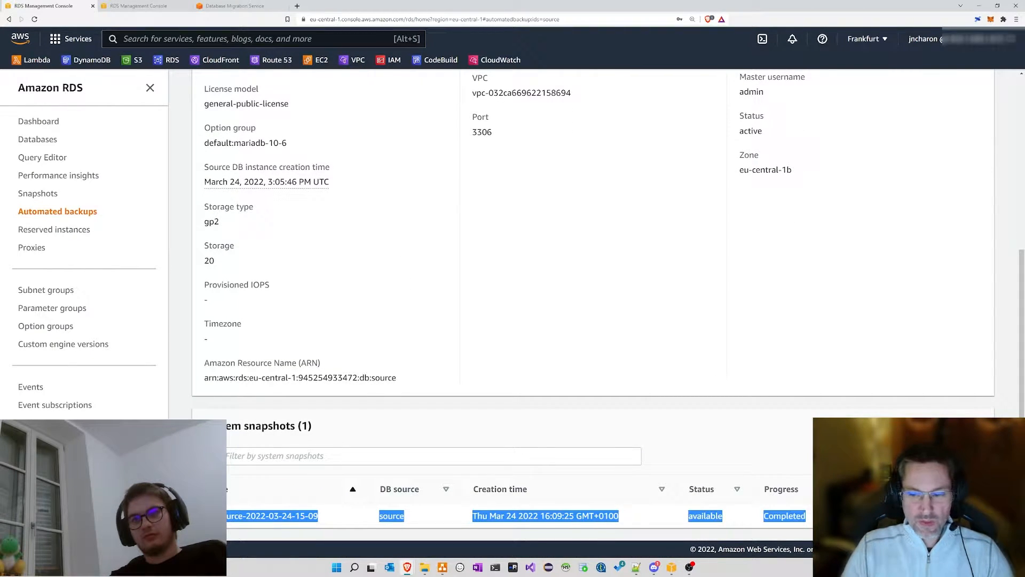
{"action": "left_click", "coordinate": [467, 513]}
{"action": "double_click", "coordinate": [292, 425]}
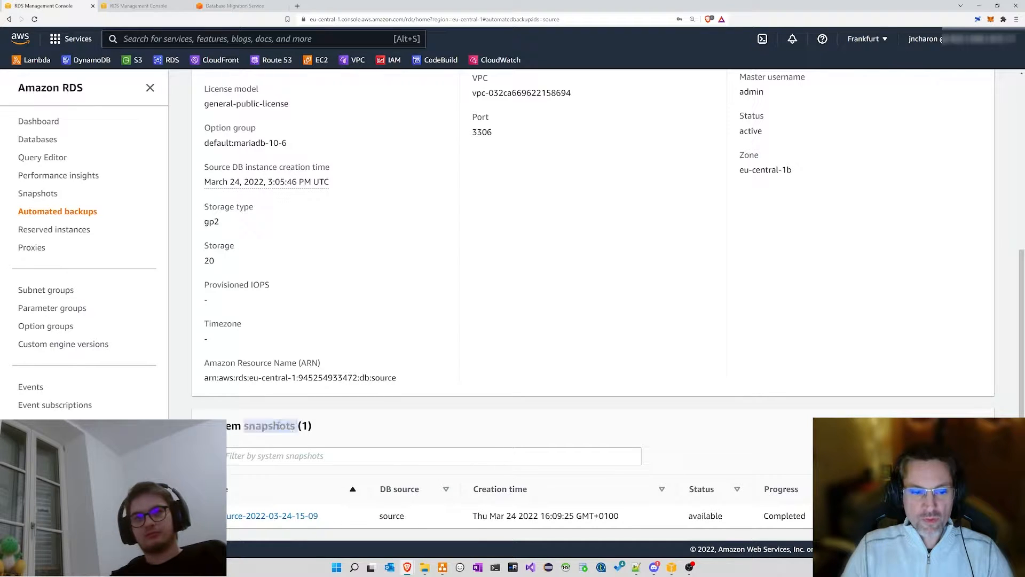
{"action": "left_click", "coordinate": [347, 425]}
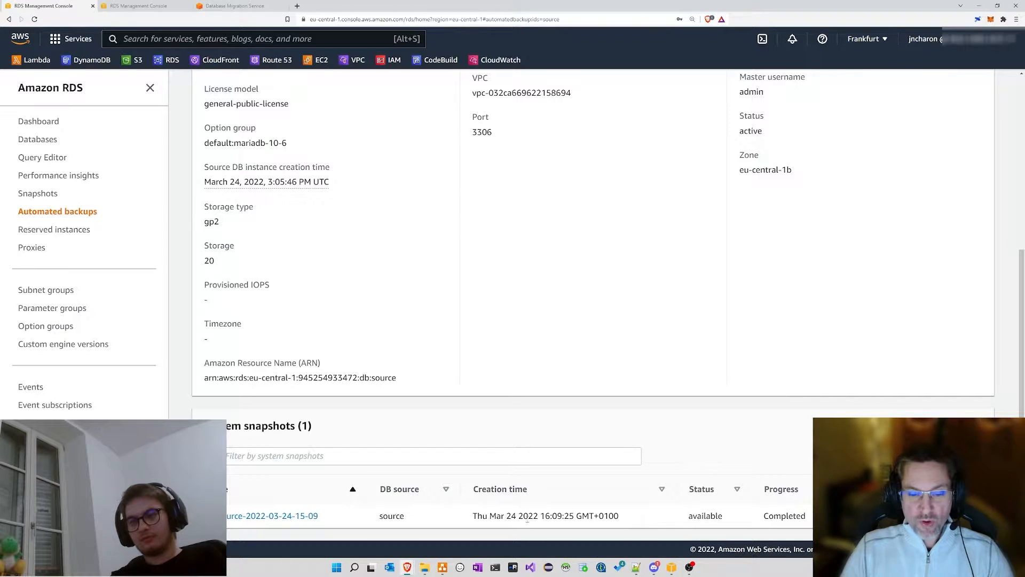
{"action": "mouse_move", "coordinate": [477, 516]}
{"action": "left_mouse_down"}
{"action": "mouse_move", "coordinate": [634, 517]}
{"action": "mouse_move", "coordinate": [471, 520]}
{"action": "left_mouse_up"}
{"action": "left_click", "coordinate": [636, 517]}
{"action": "left_click", "coordinate": [517, 518]}
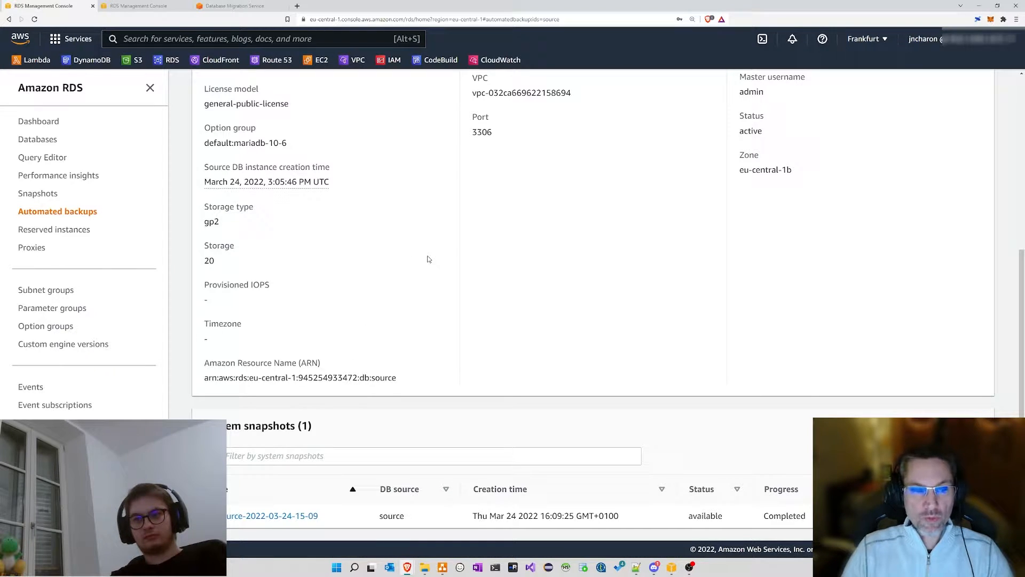
{"action": "left_click", "coordinate": [32, 139]}
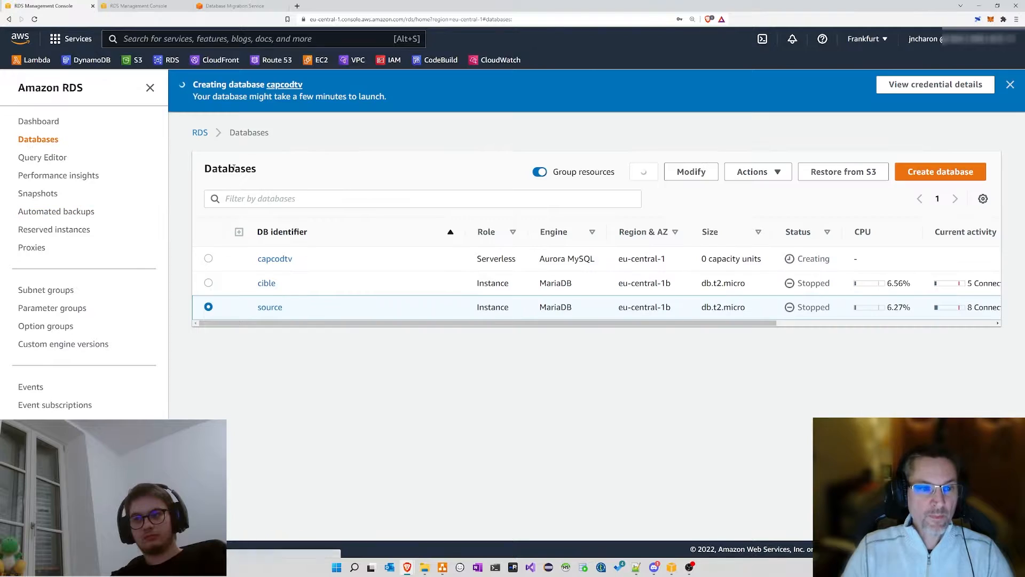
Step: Take a snapshot of the source instance named capcodtv_snapshot
{"action": "left_click", "coordinate": [271, 309]}
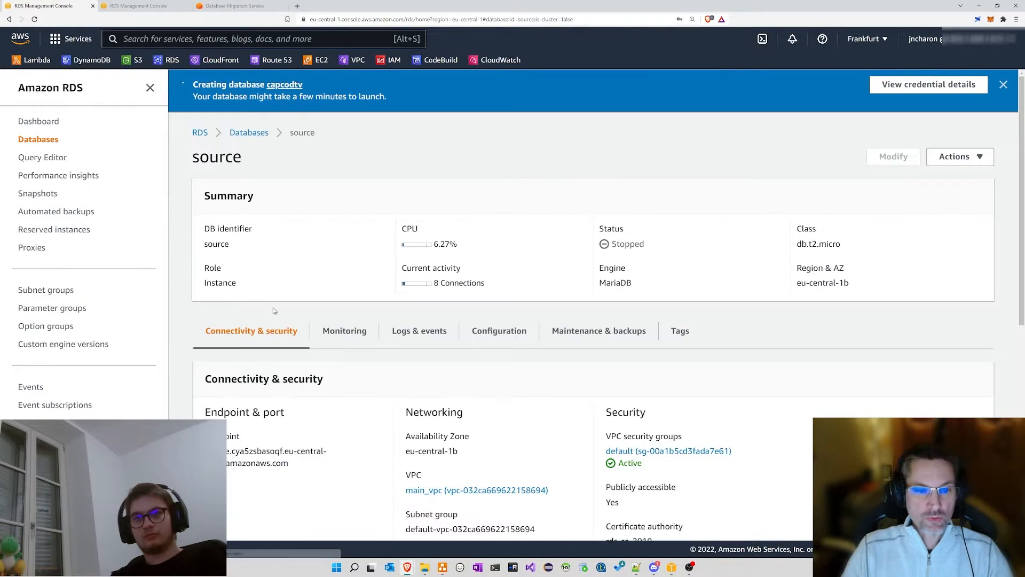
{"action": "left_click", "coordinate": [952, 155]}
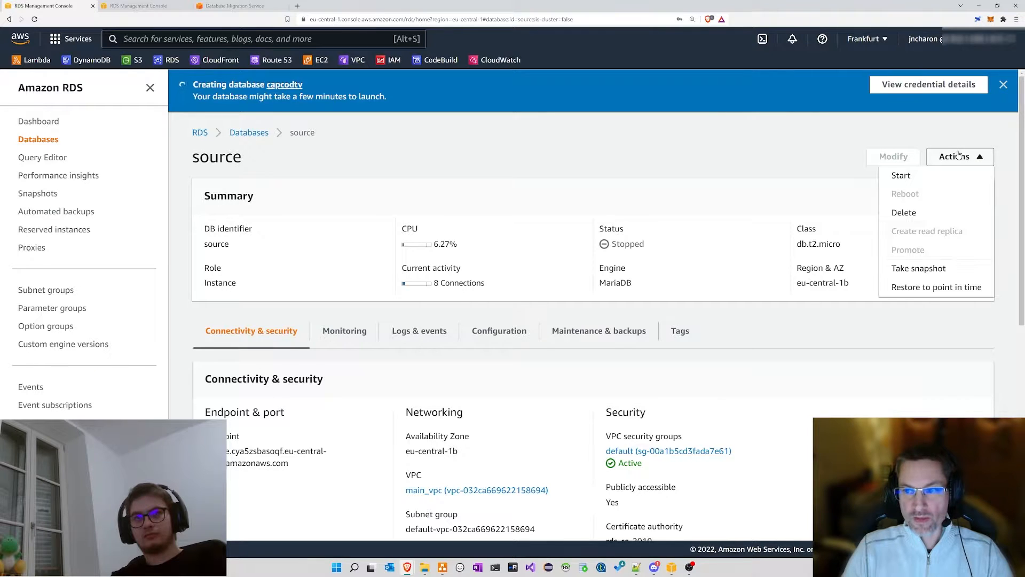
{"action": "left_click", "coordinate": [931, 269]}
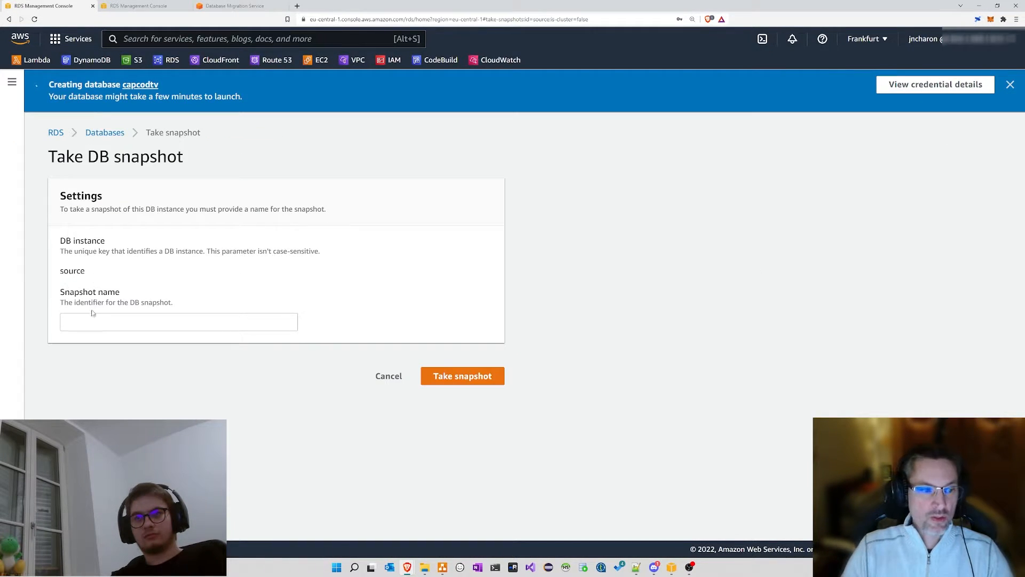
{"action": "left_click", "coordinate": [69, 321]}
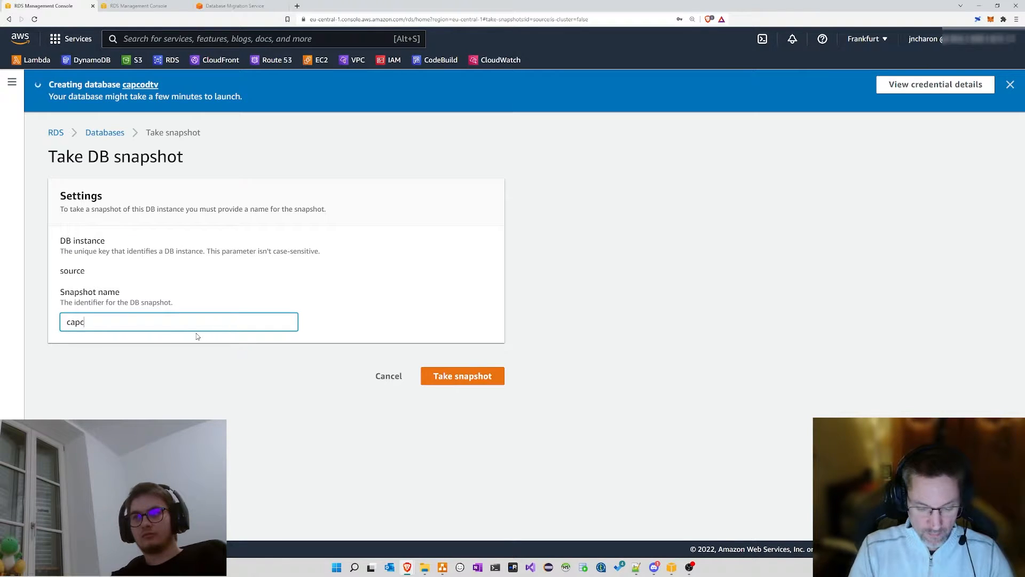
{"action": "type", "text": "capcodtv"}
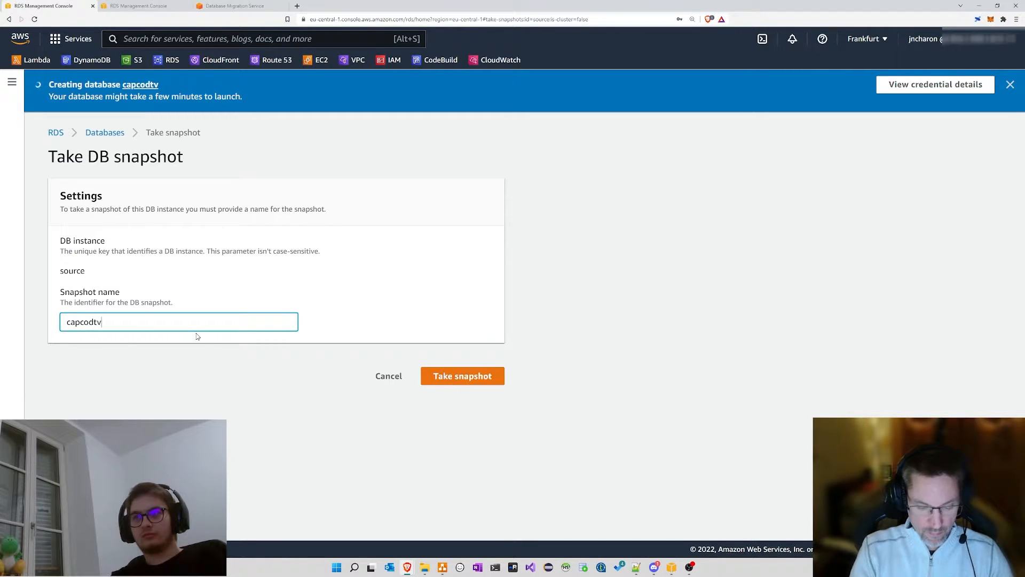
{"action": "type", "text": "_snaps"}
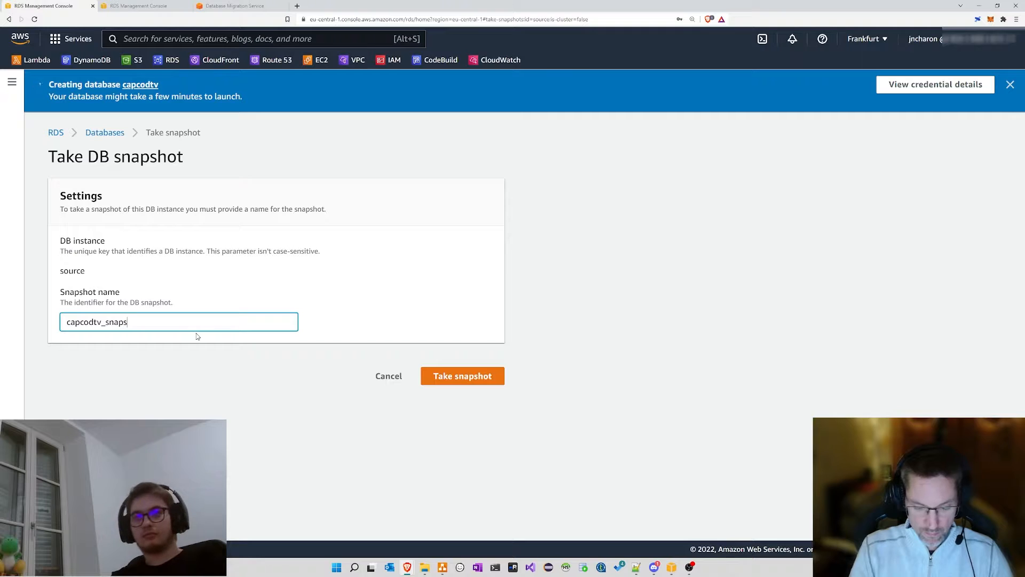
{"action": "type", "text": "hot"}
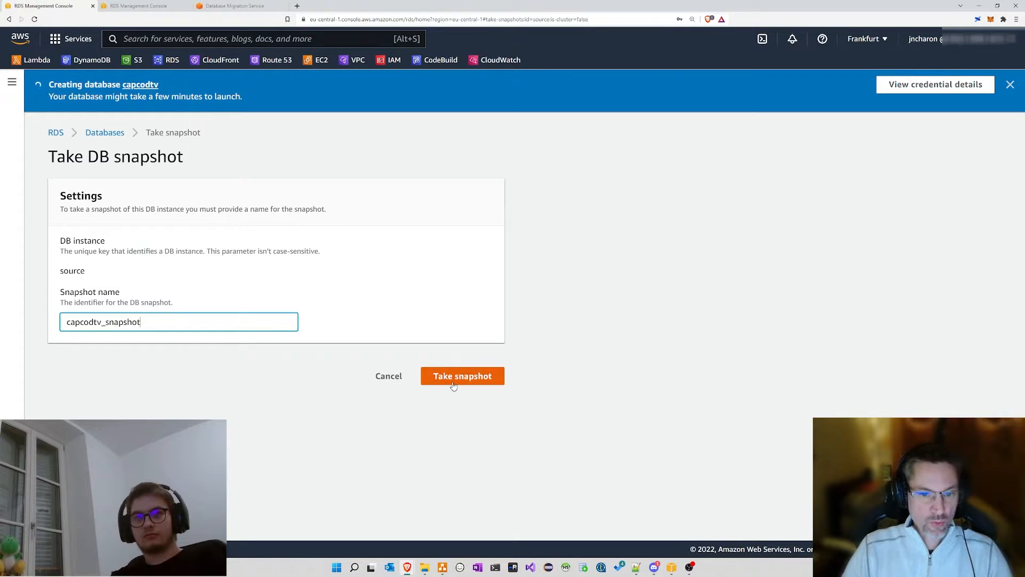
{"action": "left_click", "coordinate": [451, 380]}
Step: Retry the snapshot as capcodtv-snapshot, then as capcodtvsnapshot
{"action": "left_click", "coordinate": [105, 322]}
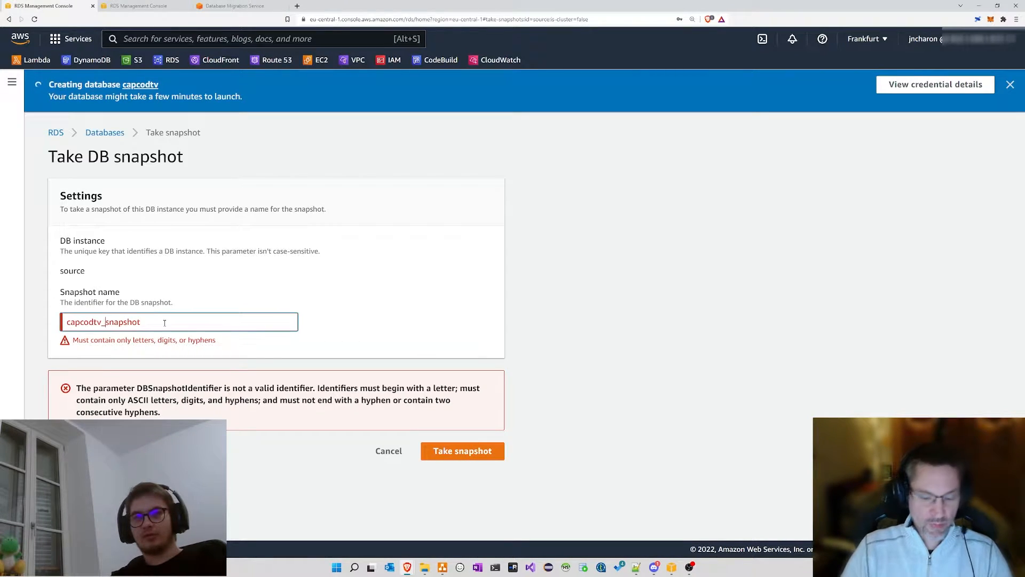
{"action": "key", "text": "BackSpace"}
{"action": "type", "text": "-"}
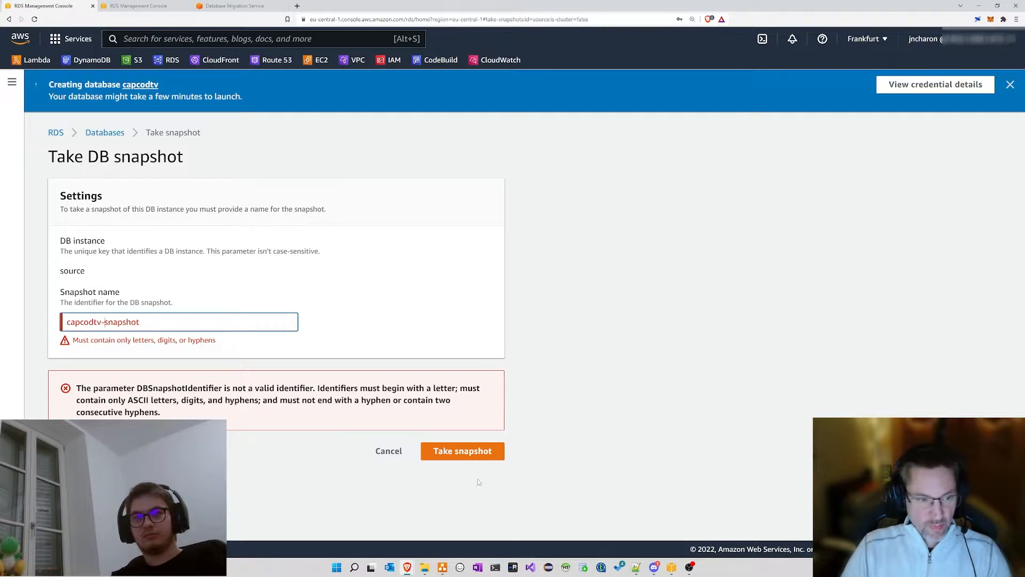
{"action": "left_click", "coordinate": [483, 453]}
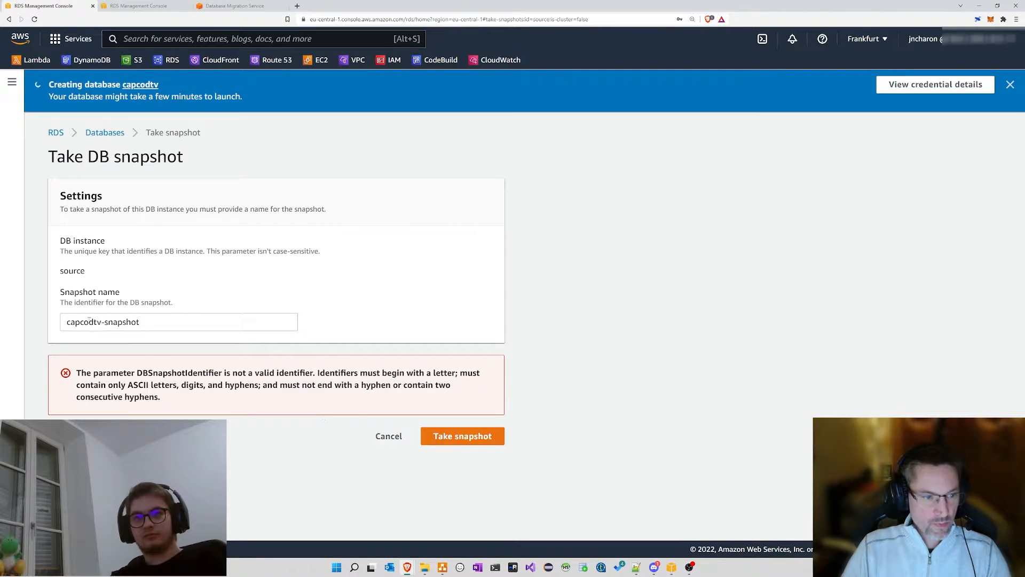
{"action": "left_click", "coordinate": [102, 322]}
{"action": "key", "text": "BackSpace"}
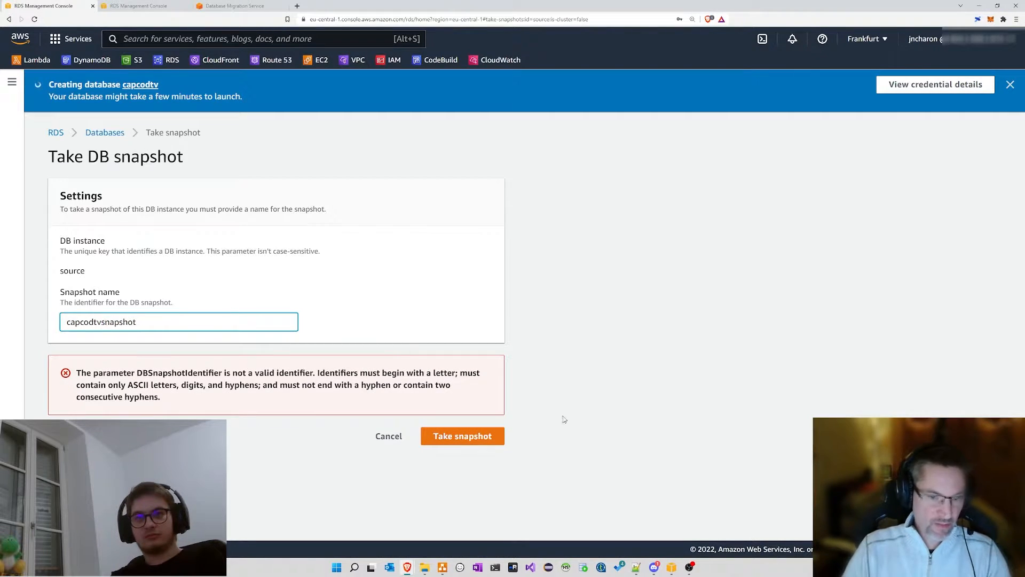
{"action": "key", "text": "Return"}
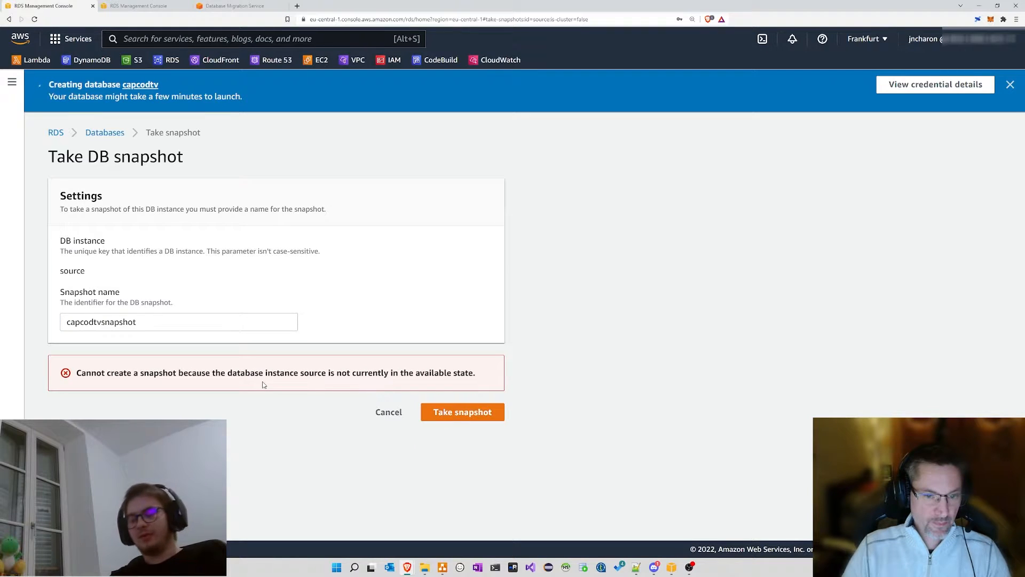
Step: Read the snapshot-not-available error and cancel back to the Databases list
{"action": "left_click_drag", "start_coordinate": [494, 378], "coordinate": [20, 371]}
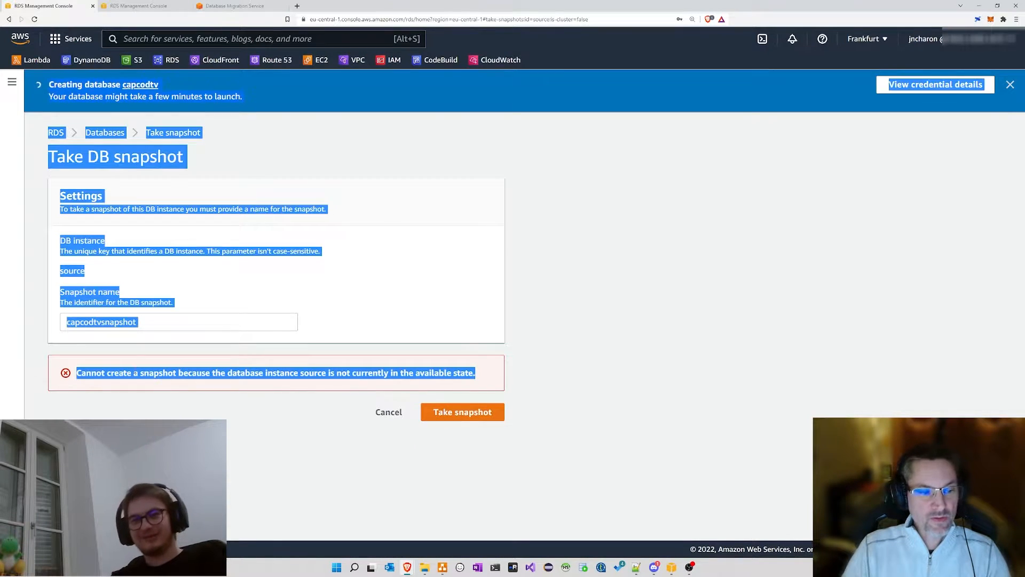
{"action": "left_click", "coordinate": [91, 373]}
{"action": "left_click_drag", "start_coordinate": [90, 372], "coordinate": [373, 369]}
{"action": "left_click", "coordinate": [370, 369]}
{"action": "left_click", "coordinate": [388, 412]}
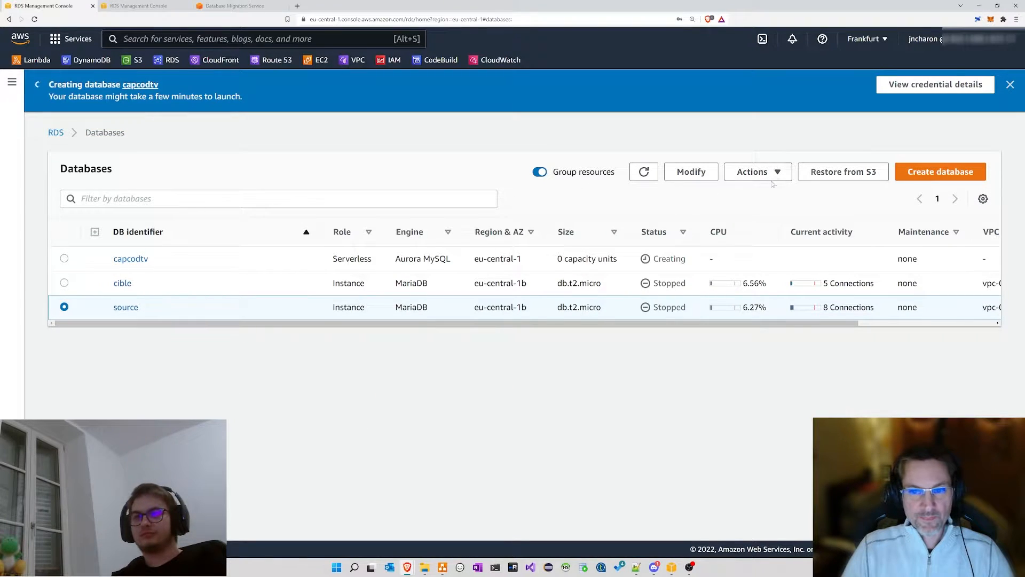
{"action": "left_click", "coordinate": [753, 172]}
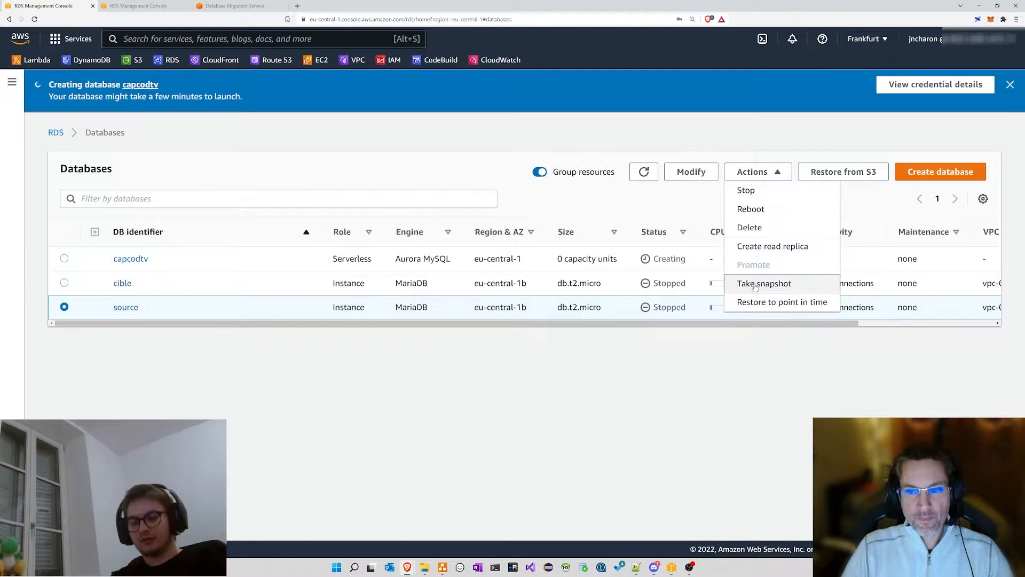
{"action": "left_click", "coordinate": [872, 151]}
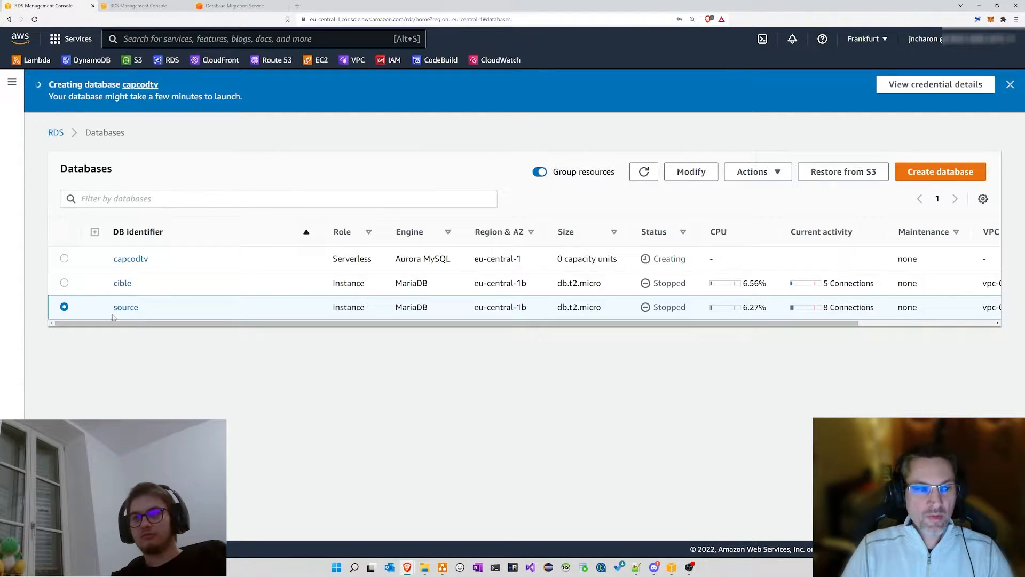
{"action": "left_click", "coordinate": [55, 134]}
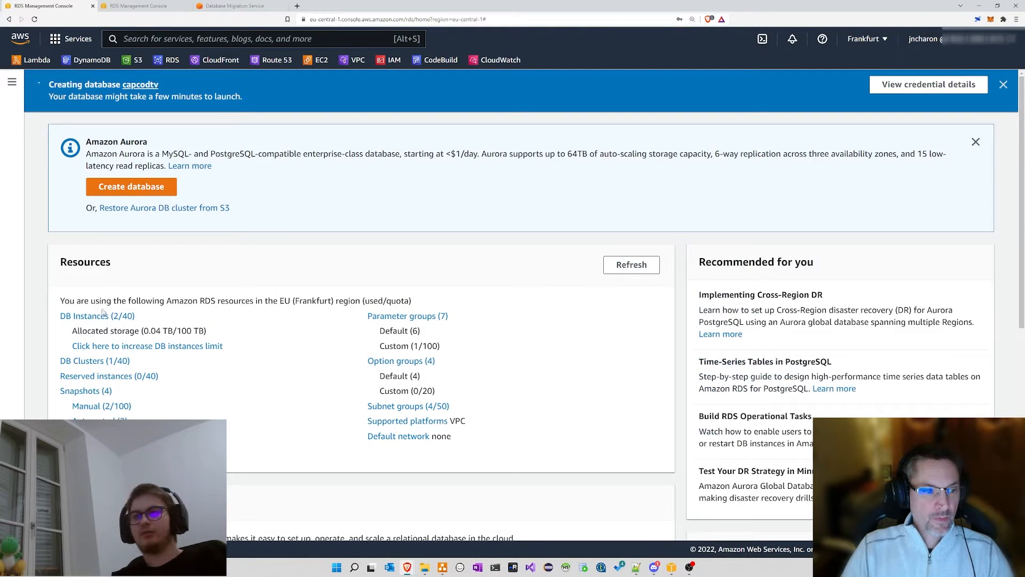
{"action": "left_click", "coordinate": [102, 316]}
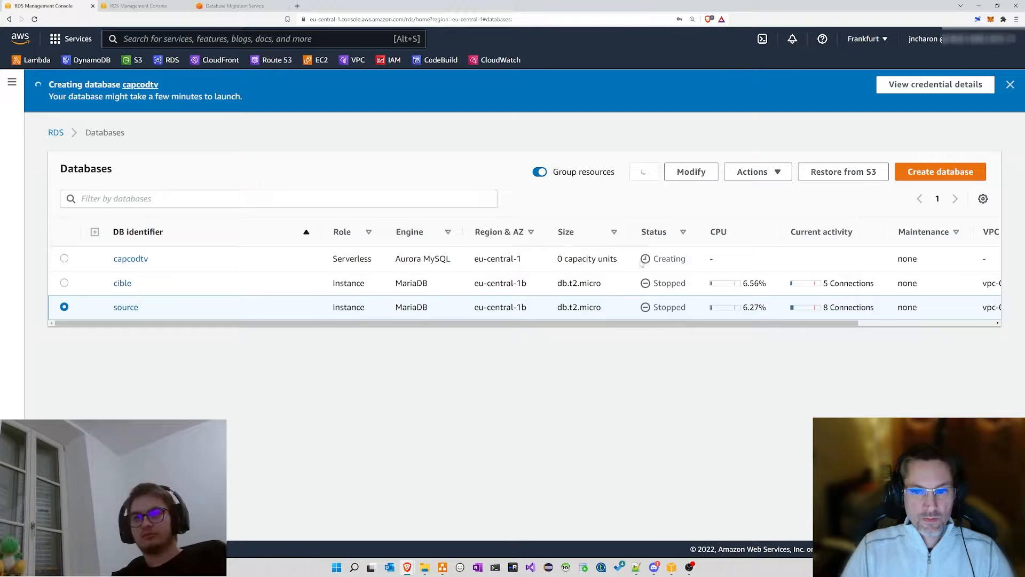
{"action": "double_click", "coordinate": [669, 256]}
{"action": "left_click", "coordinate": [154, 307]}
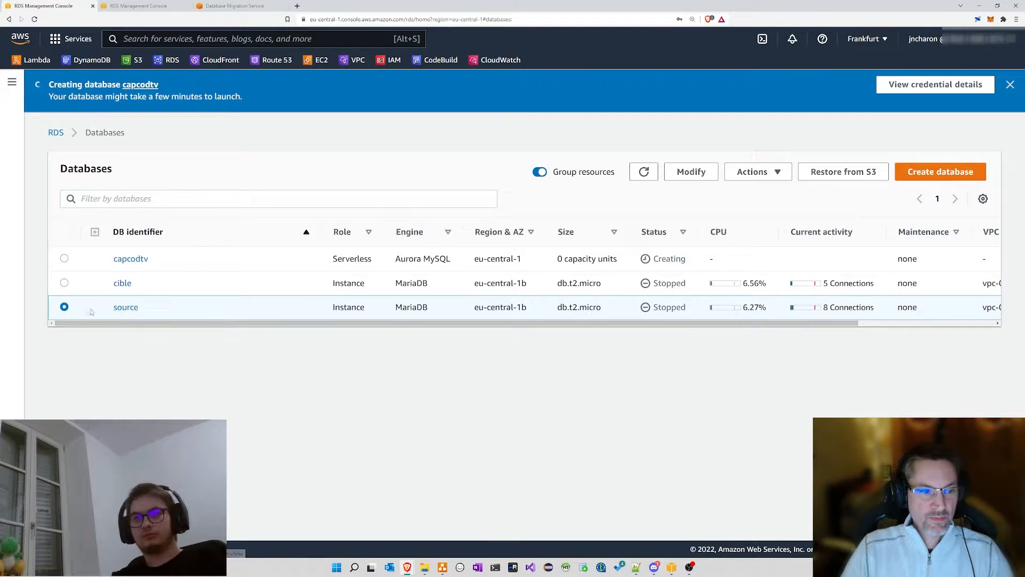
{"action": "left_click", "coordinate": [758, 171]}
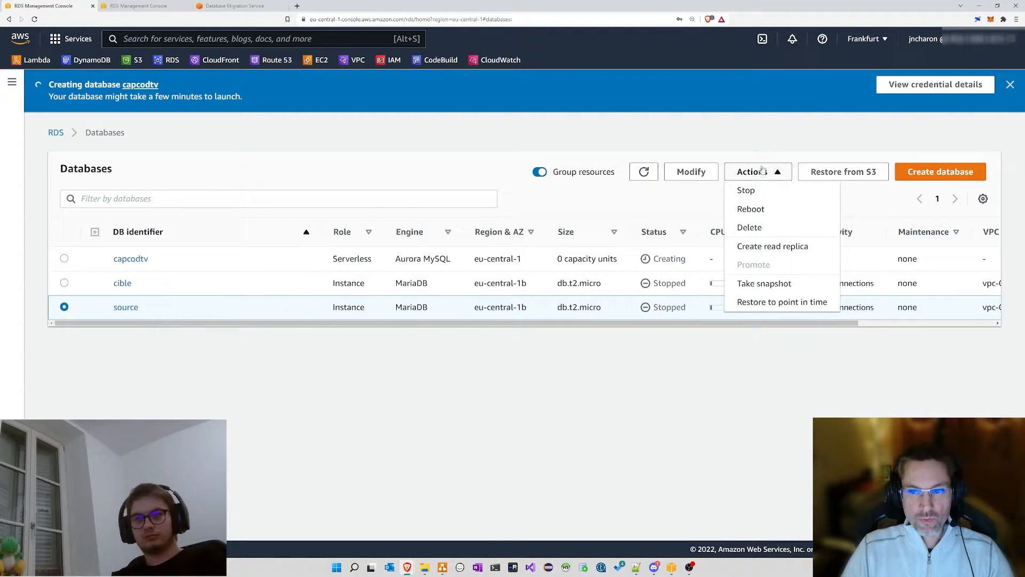
{"action": "left_click", "coordinate": [763, 210]}
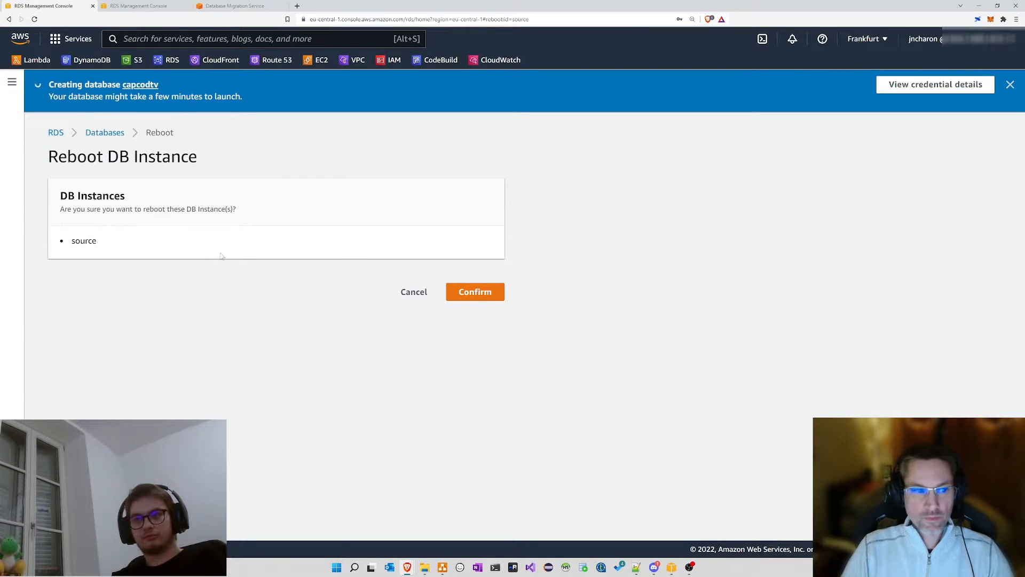
{"action": "left_click", "coordinate": [480, 295]}
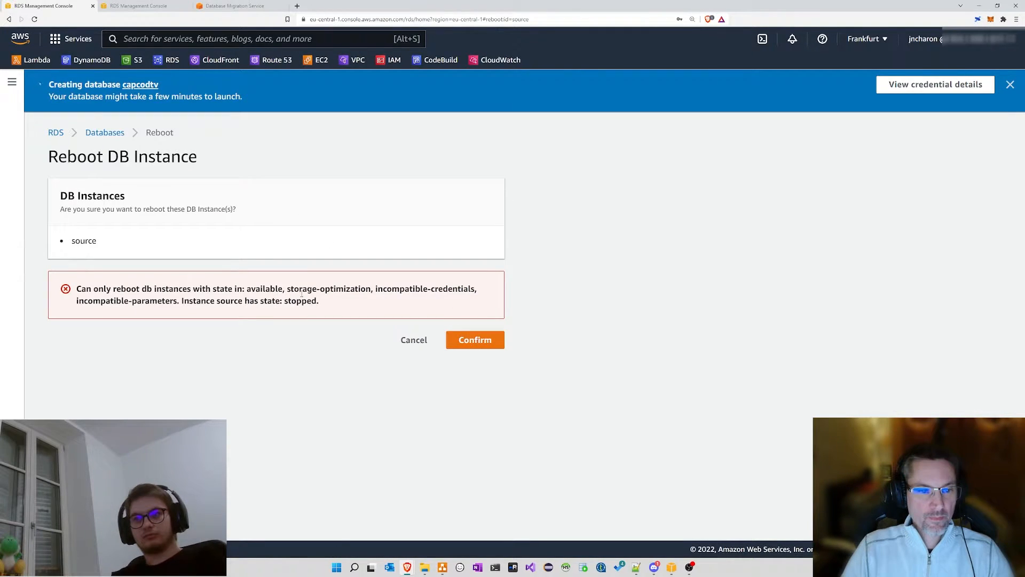
{"action": "left_click", "coordinate": [414, 342]}
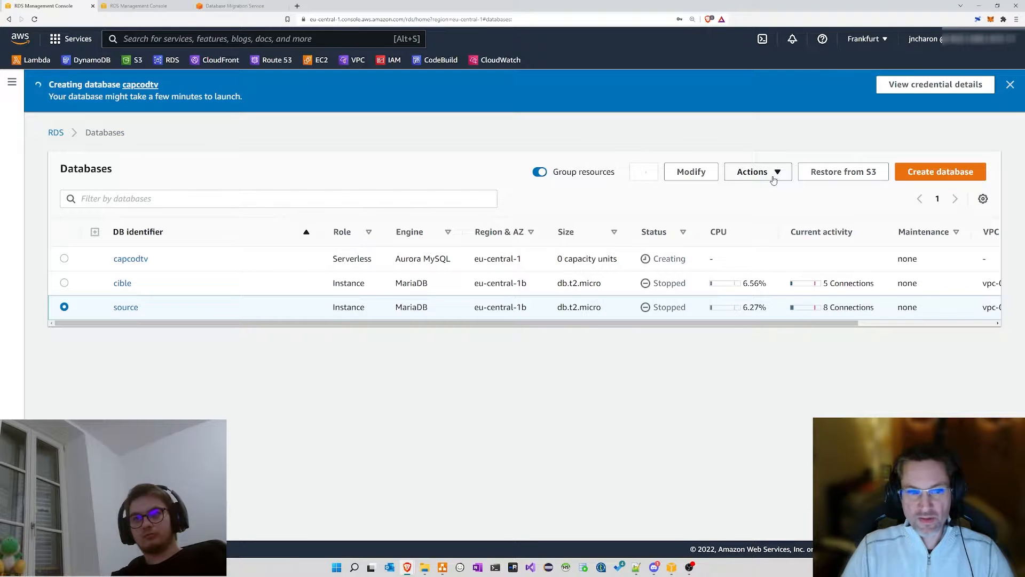
Step: Start the cible and source instances from the Actions menu
{"action": "left_click", "coordinate": [773, 179]}
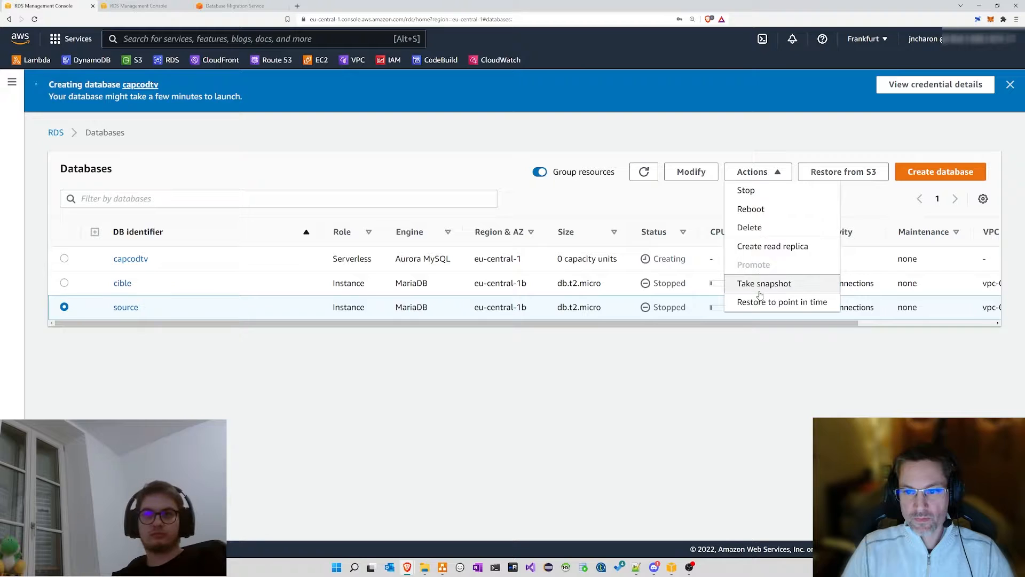
{"action": "left_click", "coordinate": [64, 283]}
{"action": "left_click", "coordinate": [755, 171]}
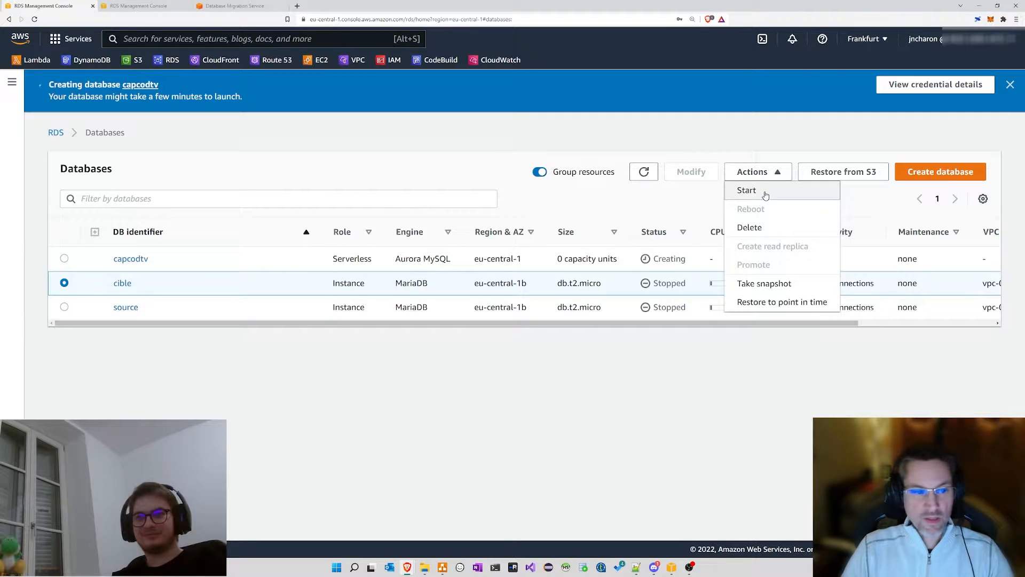
{"action": "left_click", "coordinate": [766, 191]}
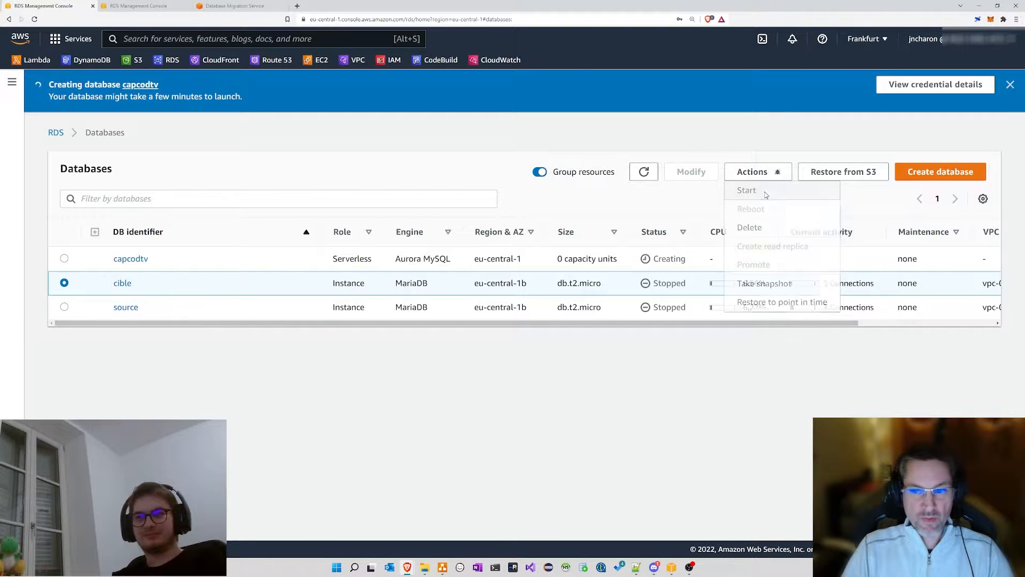
{"action": "double_click", "coordinate": [662, 282]}
{"action": "left_click", "coordinate": [64, 307]}
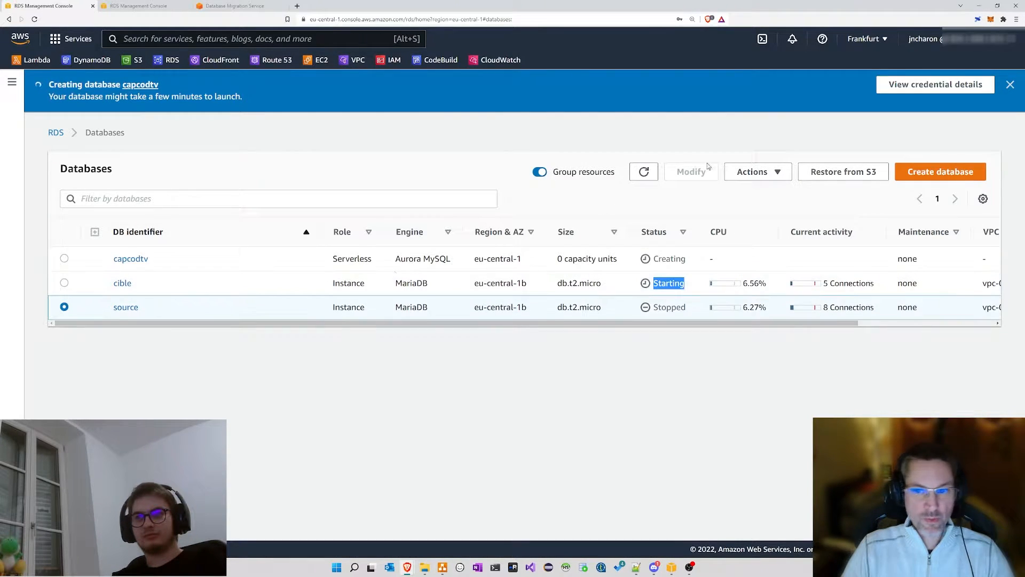
{"action": "left_click", "coordinate": [752, 172]}
{"action": "left_click", "coordinate": [764, 191]}
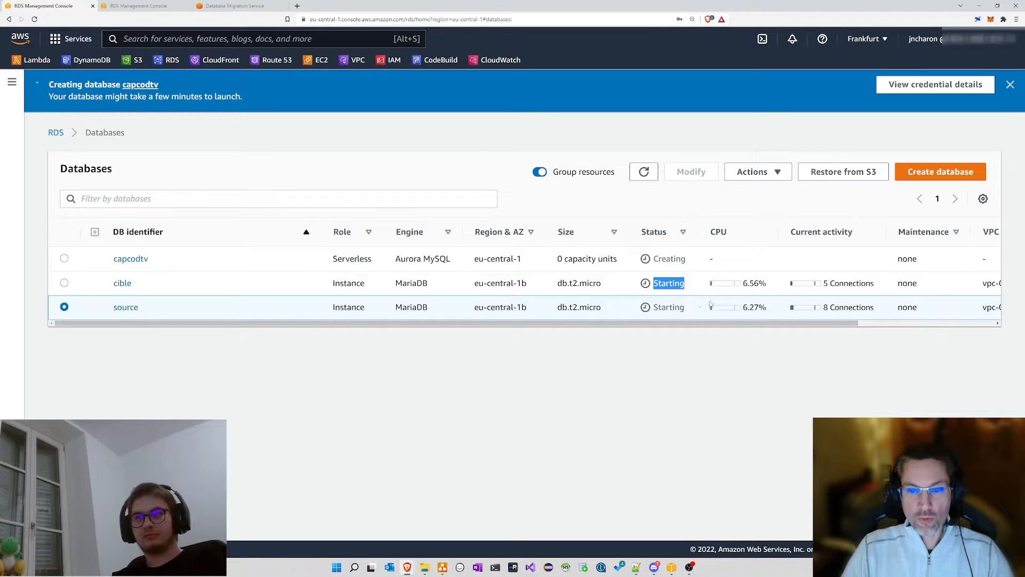
{"action": "left_click", "coordinate": [483, 350]}
Step: Refresh the databases list, expand the navigation sidebar, and open cible's details
{"action": "left_click", "coordinate": [753, 172]}
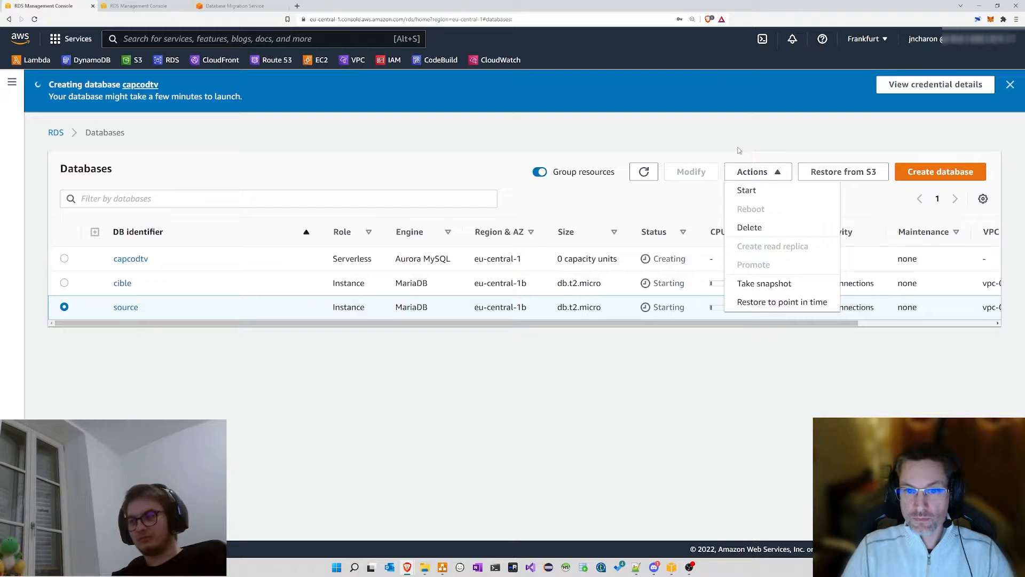
{"action": "left_click", "coordinate": [431, 154]}
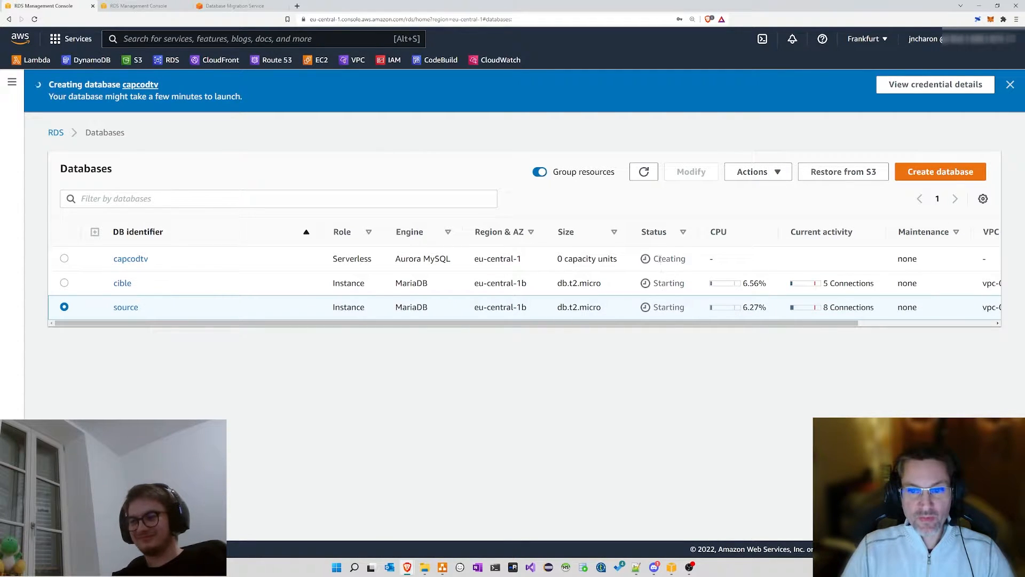
{"action": "double_click", "coordinate": [659, 258]}
{"action": "left_click", "coordinate": [582, 205]}
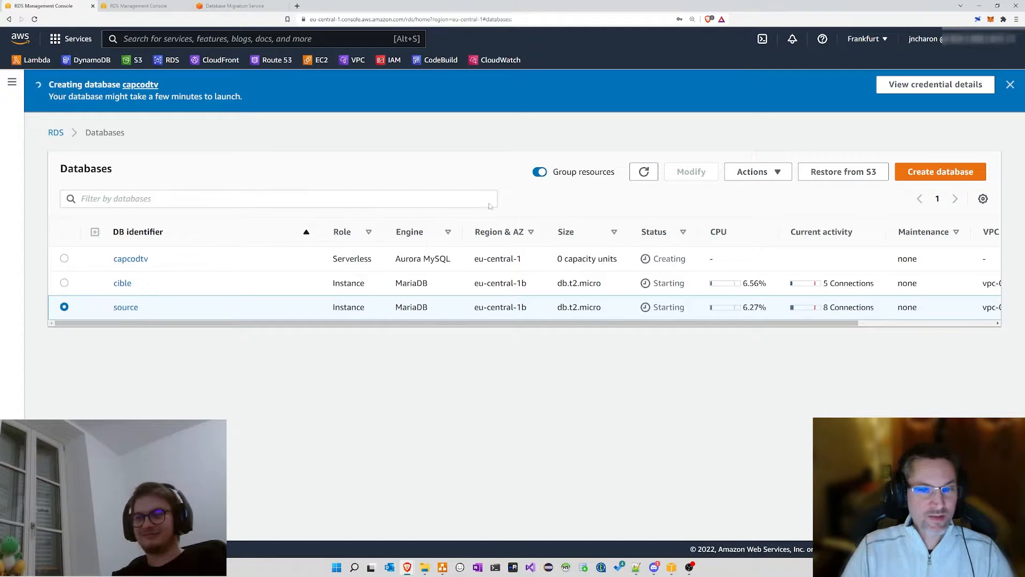
{"action": "left_click", "coordinate": [644, 171]}
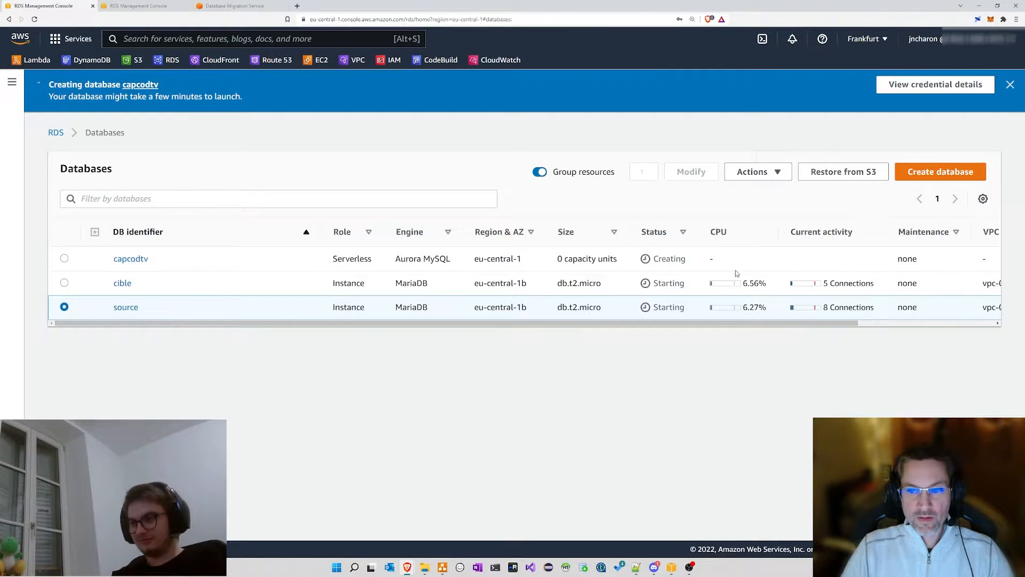
{"action": "left_click", "coordinate": [20, 92]}
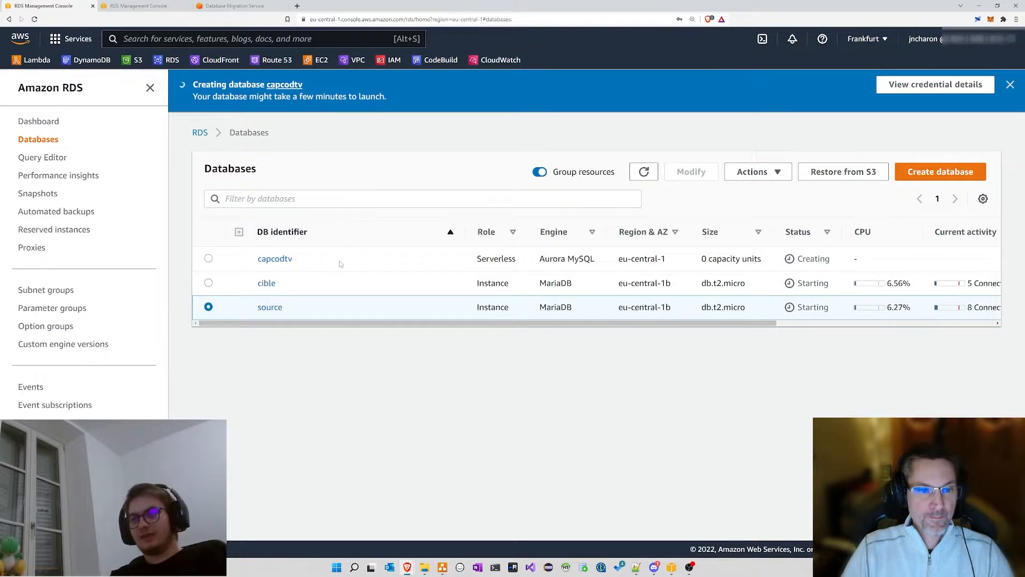
{"action": "left_click", "coordinate": [272, 284]}
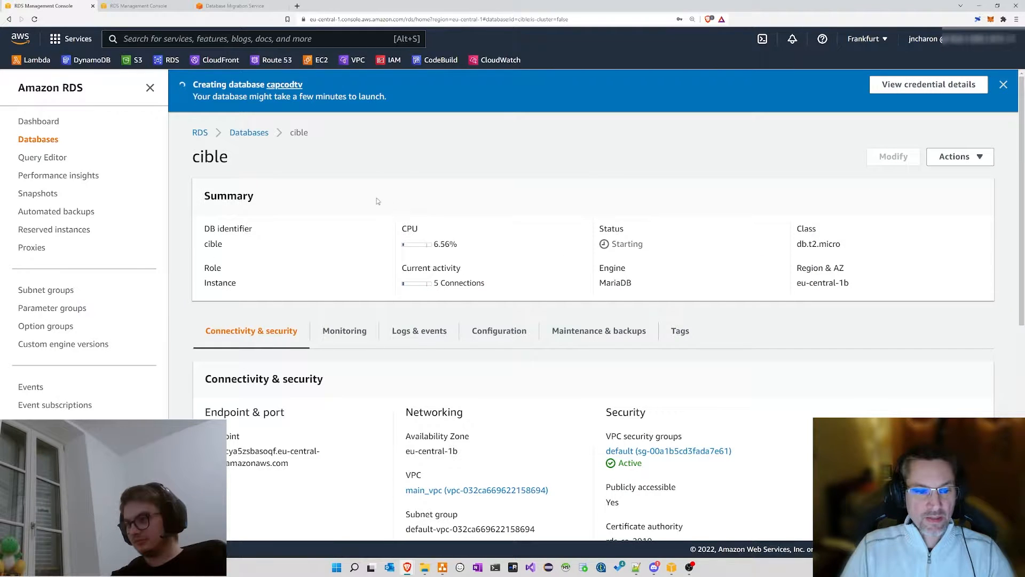
Step: Review cible's endpoint hostname and port 3306 on its details page
{"action": "scroll", "coordinate": [372, 202], "scroll_direction": "down", "scroll_amount": 2}
{"action": "scroll", "coordinate": [373, 201], "scroll_direction": "down", "scroll_amount": 1}
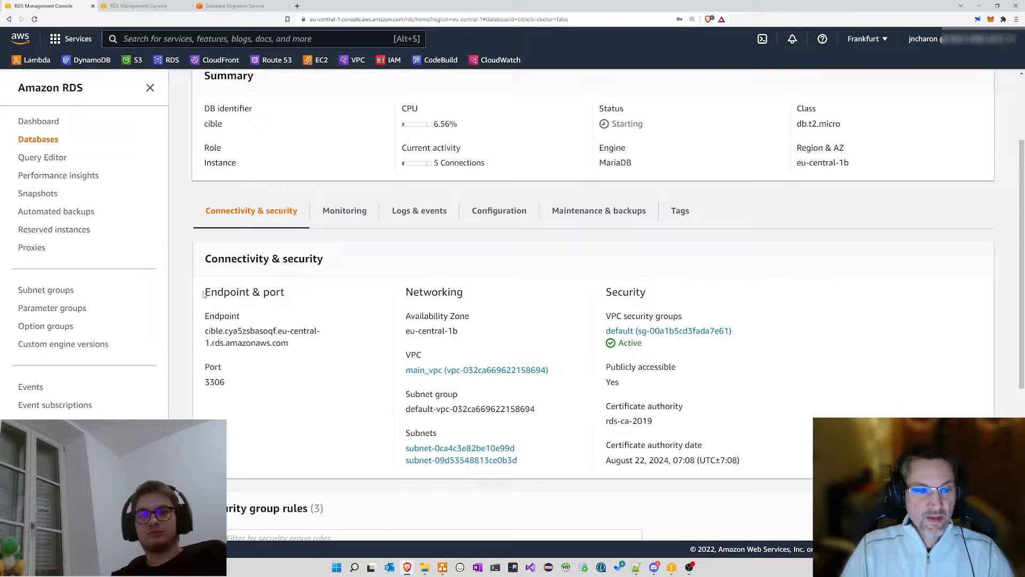
{"action": "left_click_drag", "start_coordinate": [206, 293], "coordinate": [249, 293]}
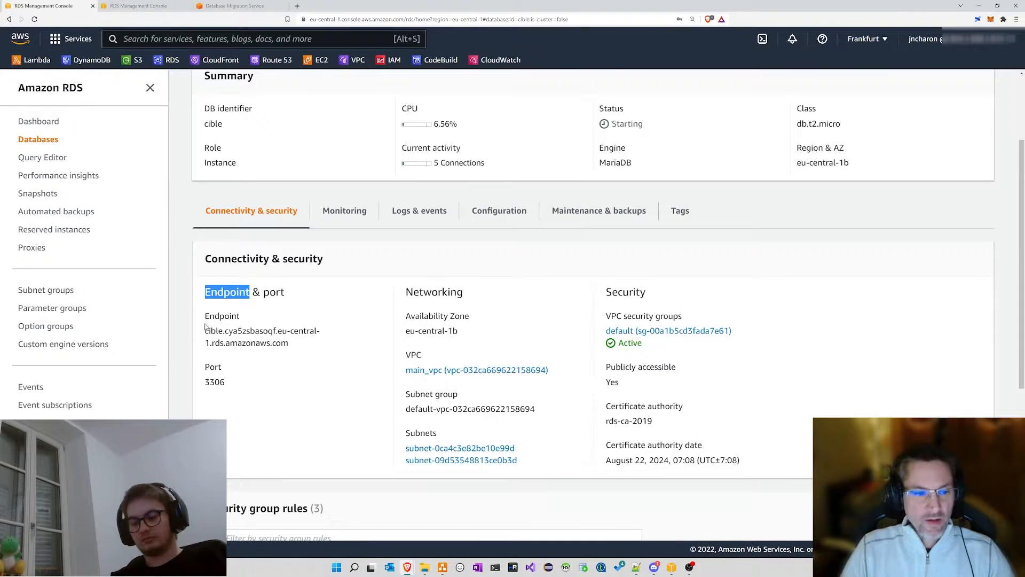
{"action": "left_click_drag", "start_coordinate": [206, 330], "coordinate": [289, 344]}
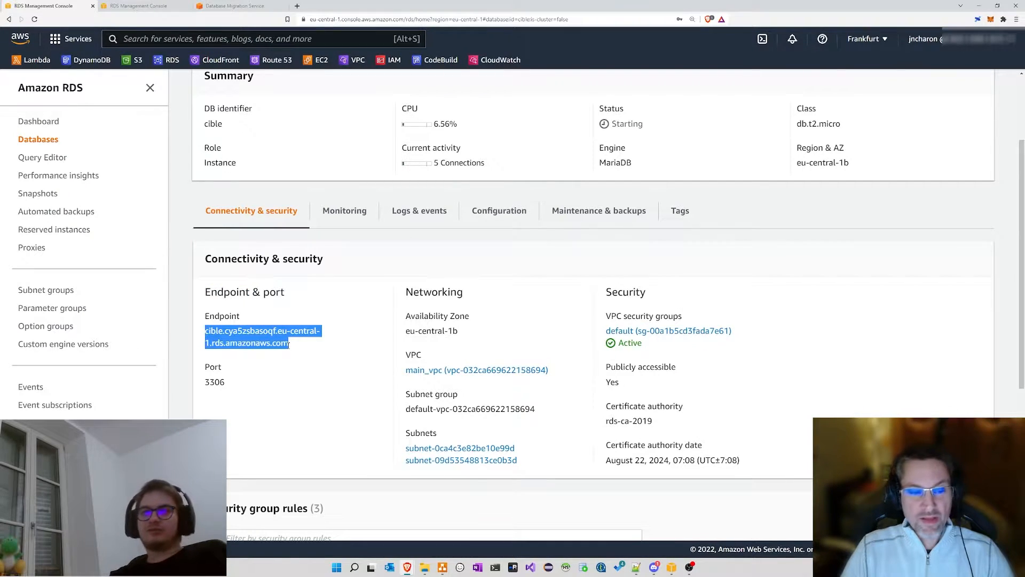
{"action": "double_click", "coordinate": [217, 381]}
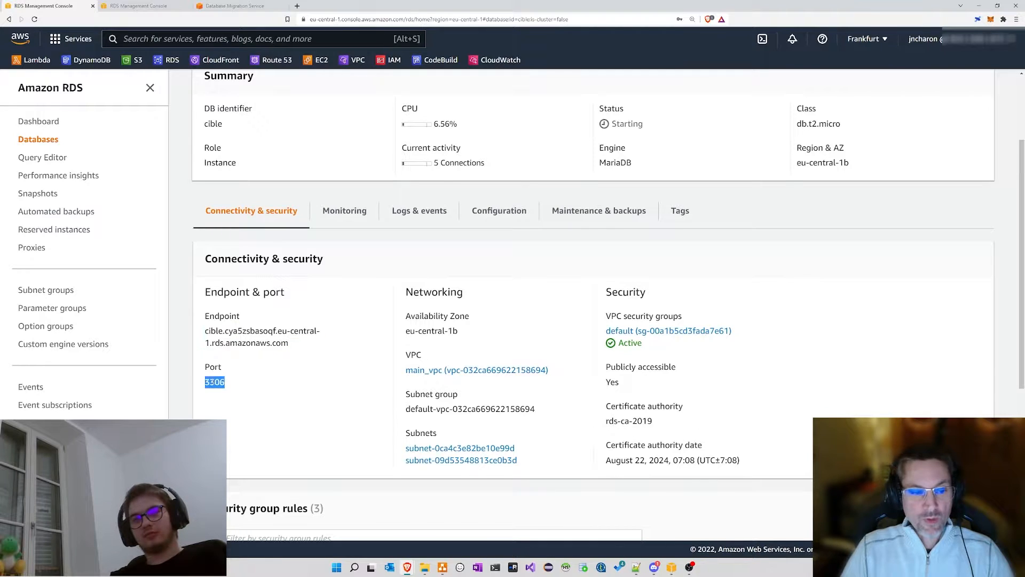
{"action": "left_click_drag", "start_coordinate": [206, 331], "coordinate": [298, 347]}
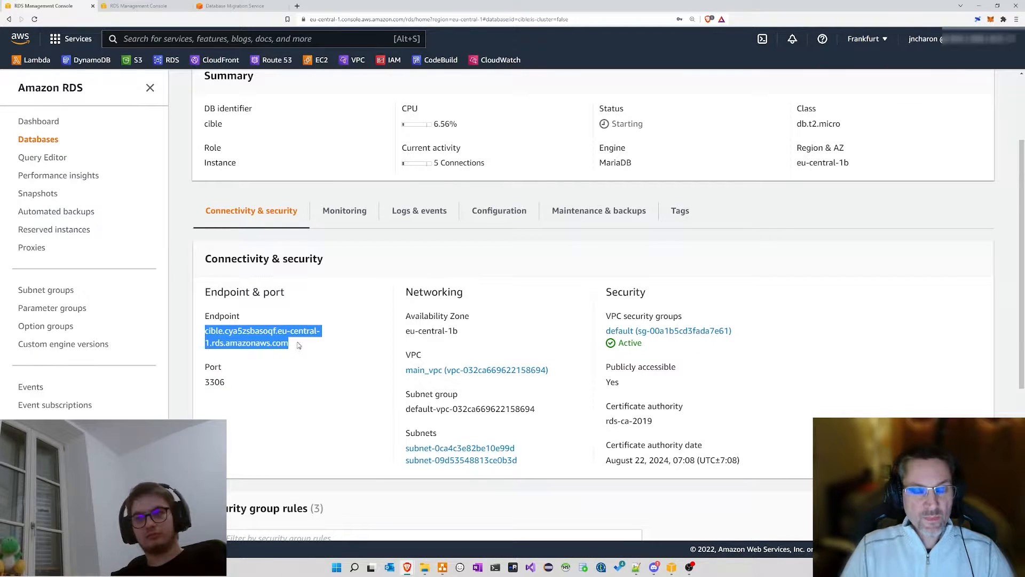
{"action": "left_click", "coordinate": [297, 343]}
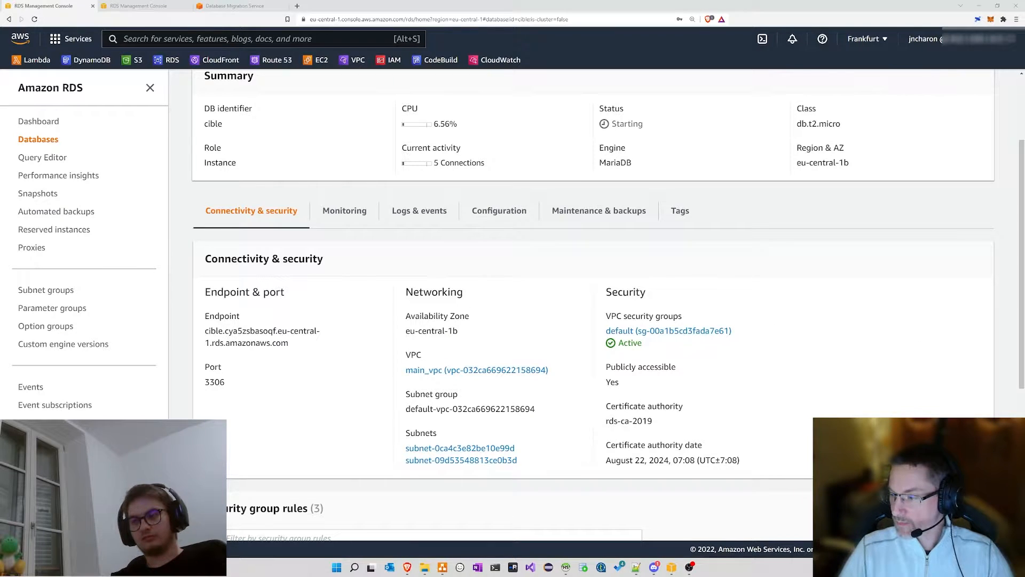
Step: Dismiss the HeidiSQL session manager and open the default security group in a background tab
{"action": "left_click_drag", "start_coordinate": [1024, 208], "coordinate": [490, 176]}
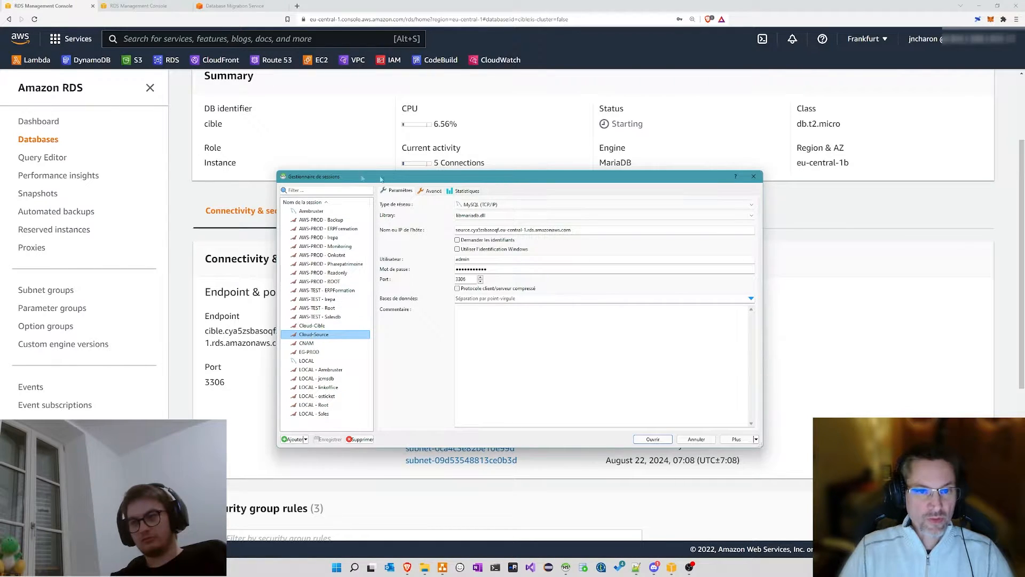
{"action": "left_click", "coordinate": [46, 6]}
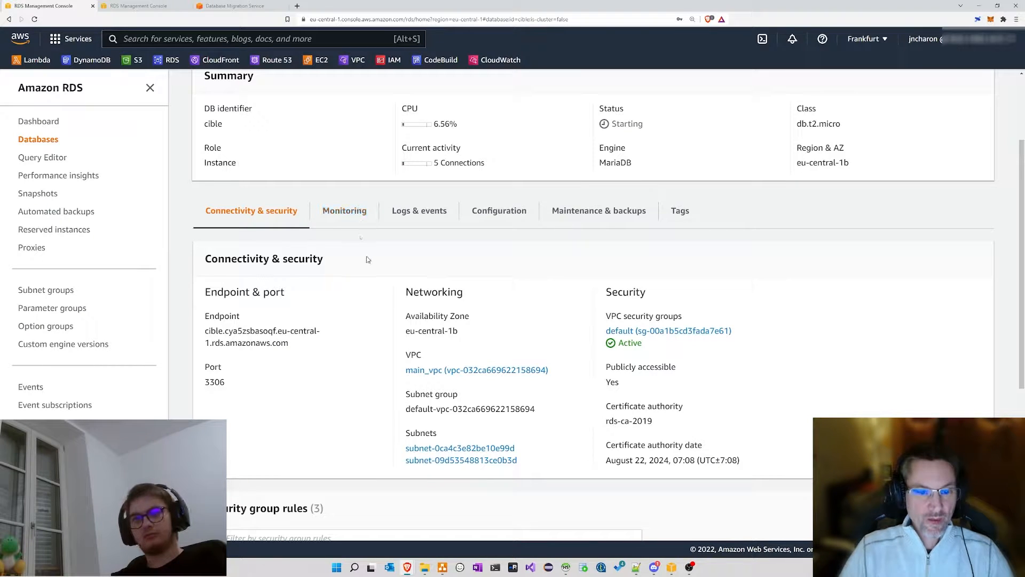
{"action": "scroll", "coordinate": [367, 255], "scroll_direction": "up", "scroll_amount": 3}
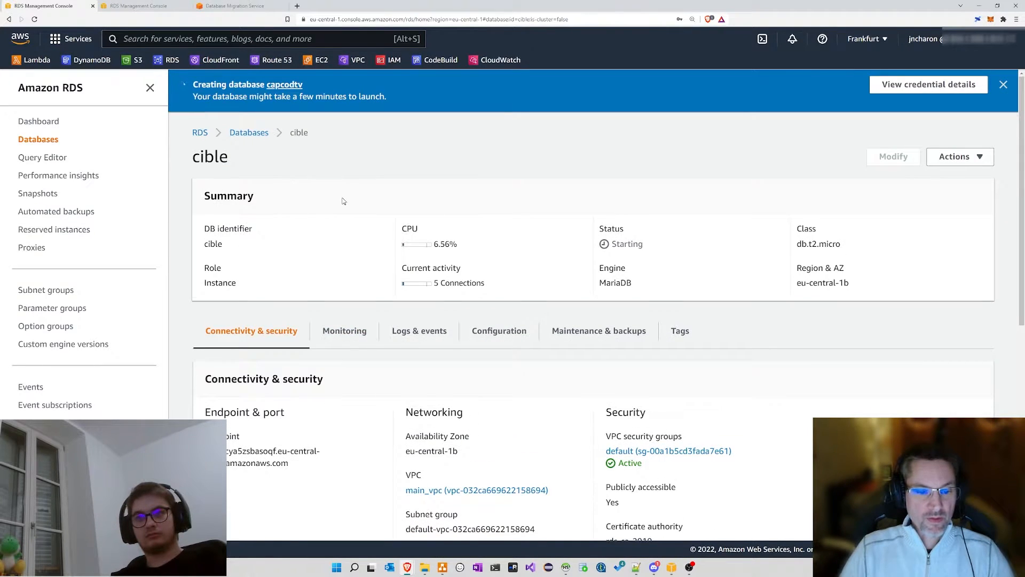
{"action": "scroll", "coordinate": [343, 201], "scroll_direction": "down", "scroll_amount": 6}
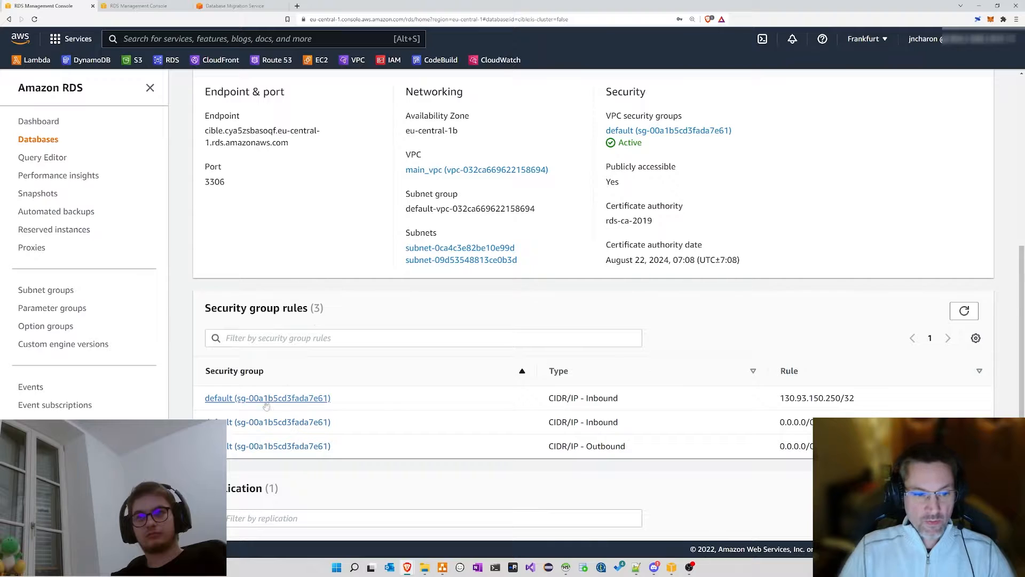
{"action": "middle_click", "coordinate": [267, 398]}
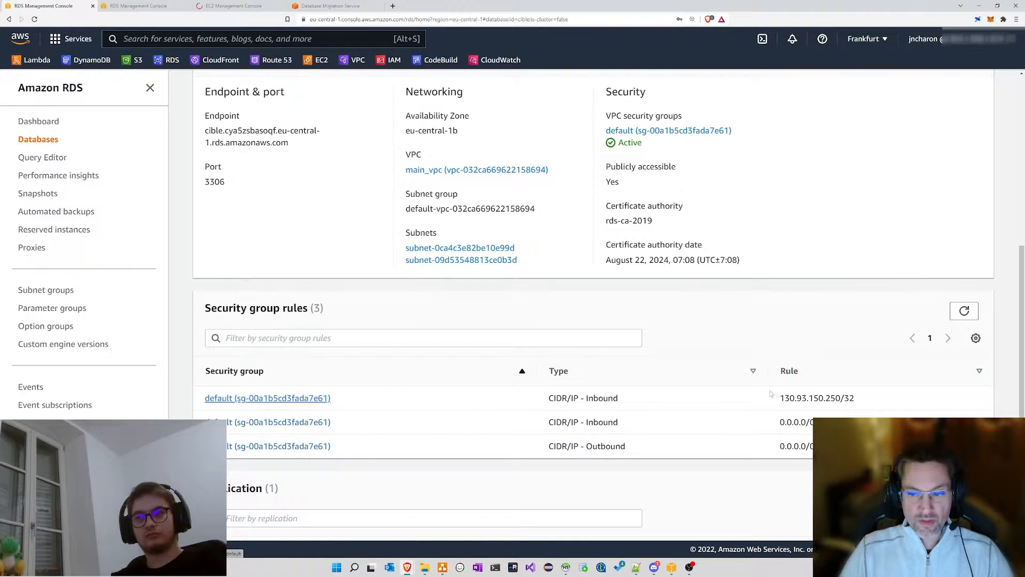
{"action": "left_click_drag", "start_coordinate": [780, 398], "coordinate": [841, 397]}
{"action": "left_click", "coordinate": [883, 399]}
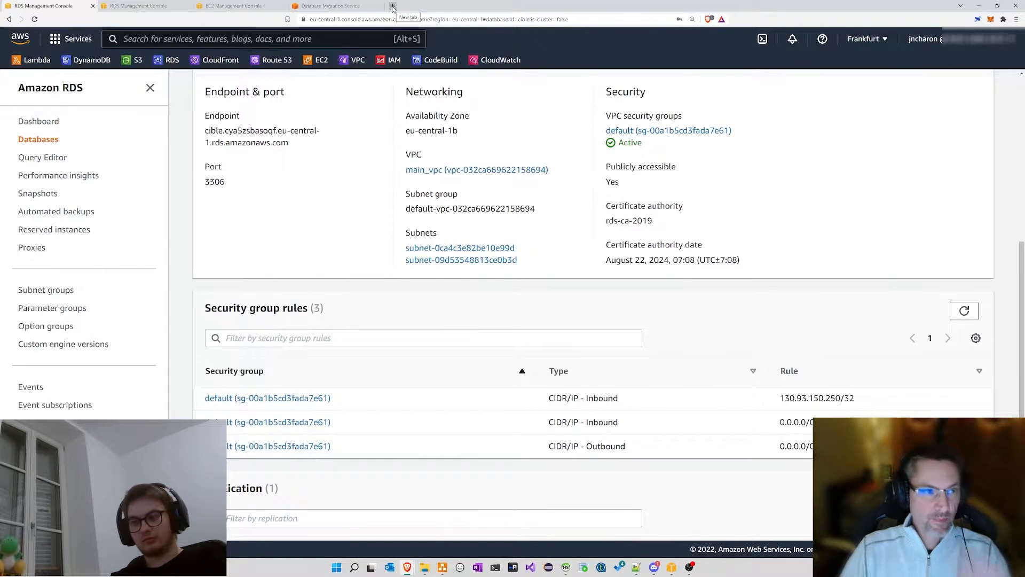
Step: Look up and copy the public IP address from mon-ip.io
{"action": "left_click", "coordinate": [392, 7]}
{"action": "type", "text": "m"}
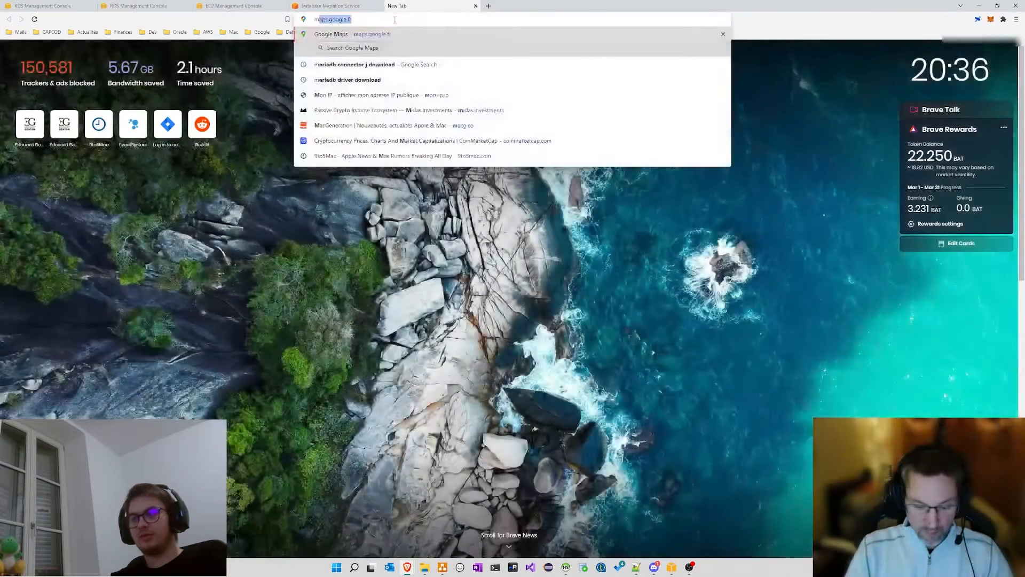
{"action": "type", "text": "on-ip.io"}
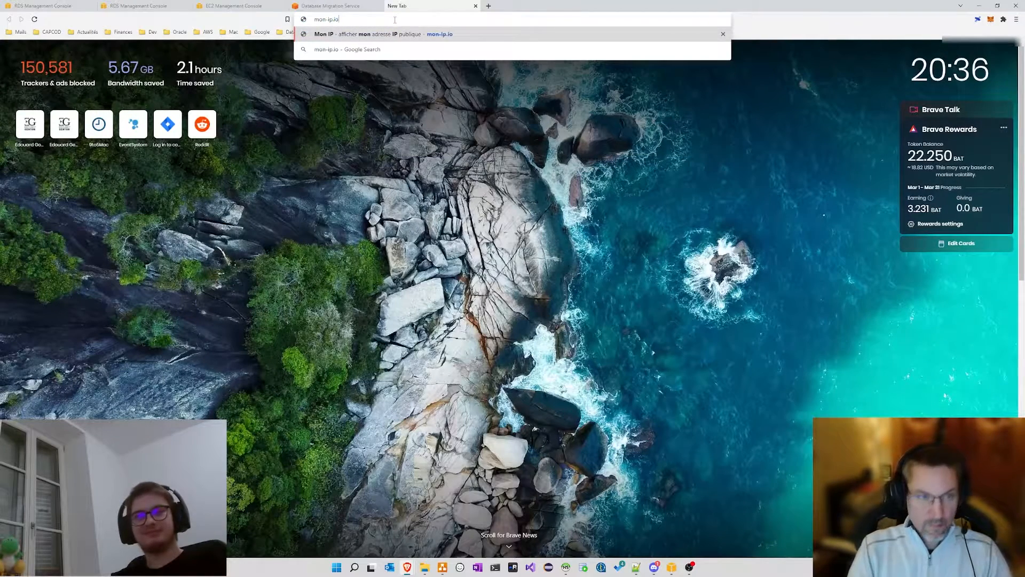
{"action": "key", "text": "Return"}
{"action": "left_click_drag", "start_coordinate": [457, 88], "coordinate": [605, 81]}
{"action": "key", "text": "ctrl+c"}
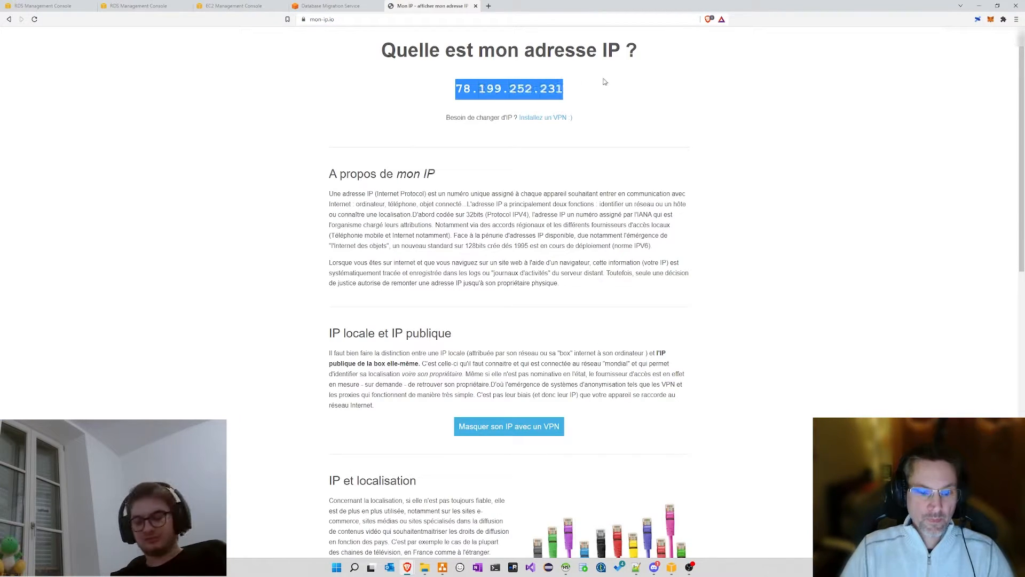
{"action": "left_click", "coordinate": [475, 5]}
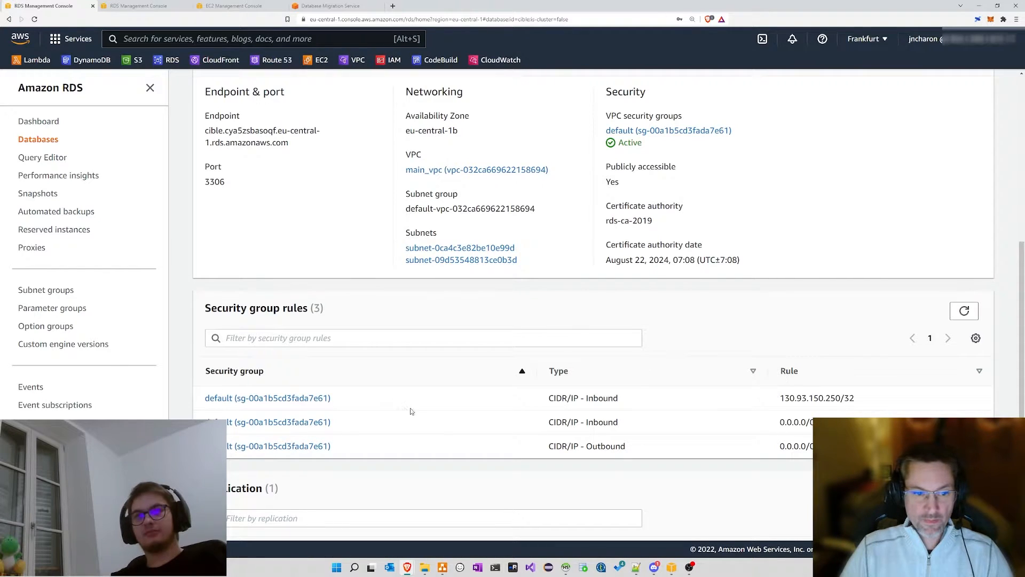
{"action": "left_click", "coordinate": [251, 400]}
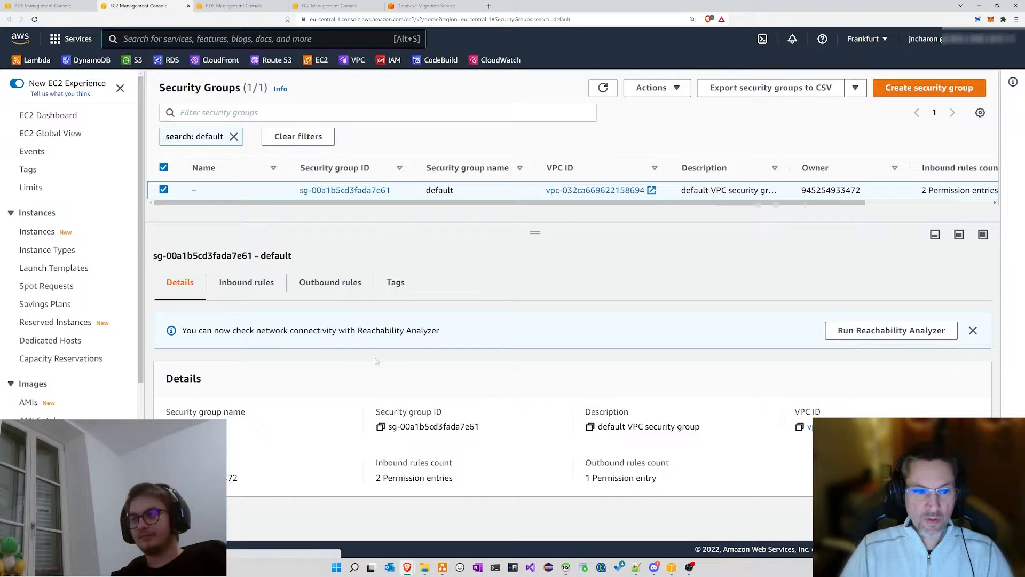
{"action": "left_click", "coordinate": [265, 287]}
{"action": "left_click", "coordinate": [928, 383]}
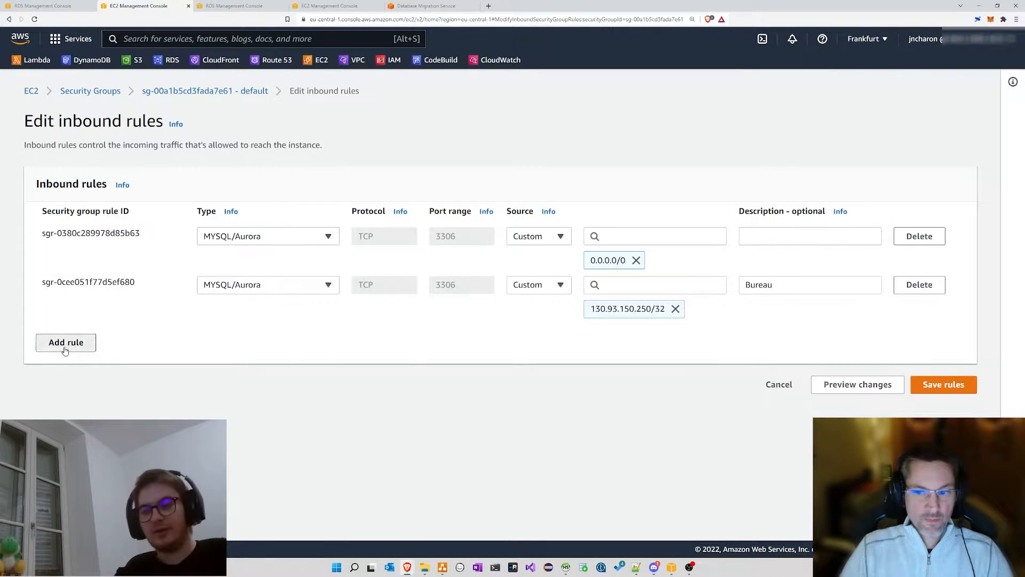
{"action": "left_click", "coordinate": [65, 349]}
{"action": "left_click", "coordinate": [670, 336]}
{"action": "key", "text": "ctrl+v"}
{"action": "left_click", "coordinate": [712, 373]}
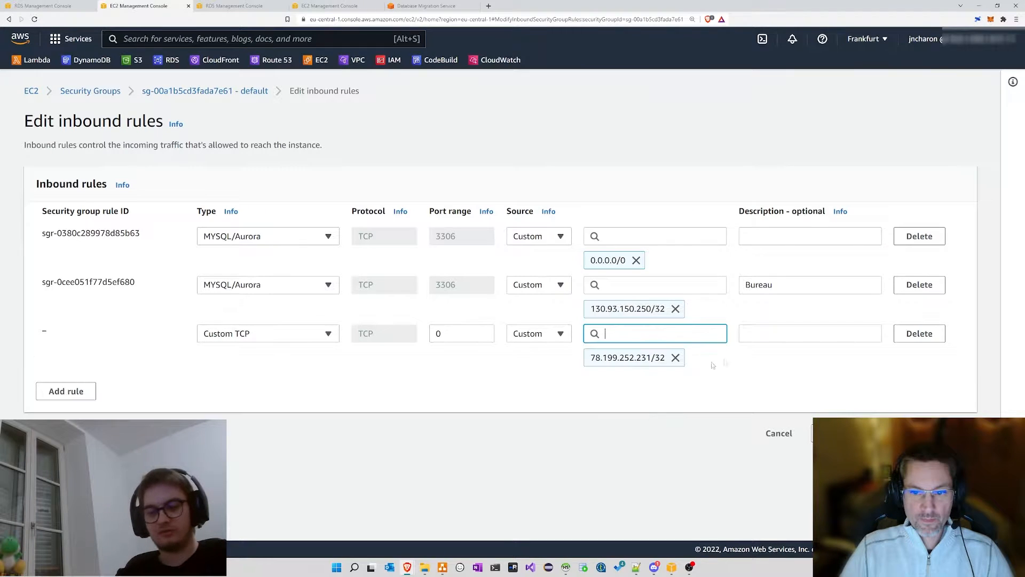
{"action": "left_click", "coordinate": [758, 334]}
{"action": "type", "text": "jnc"}
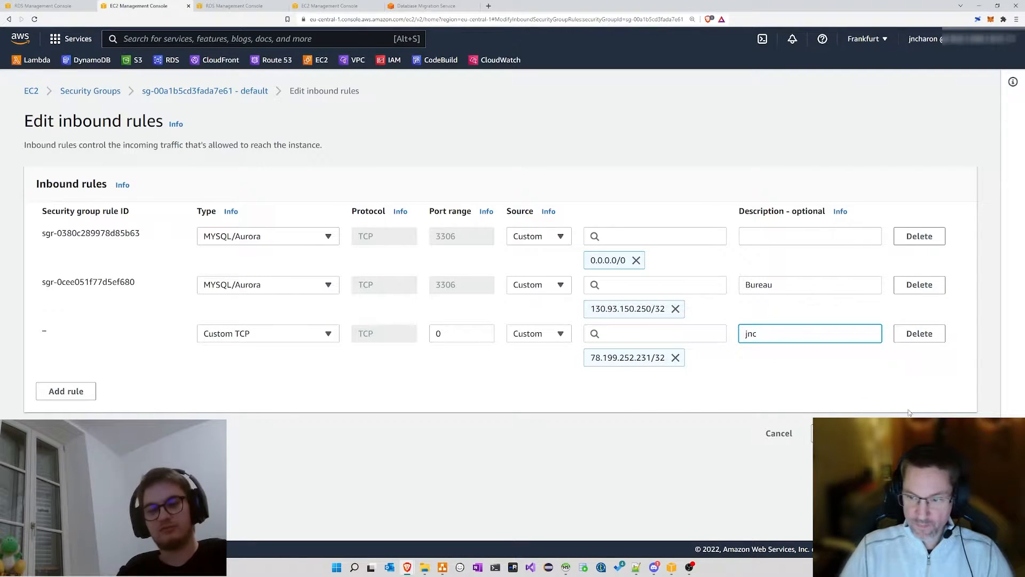
{"action": "left_click", "coordinate": [910, 432]}
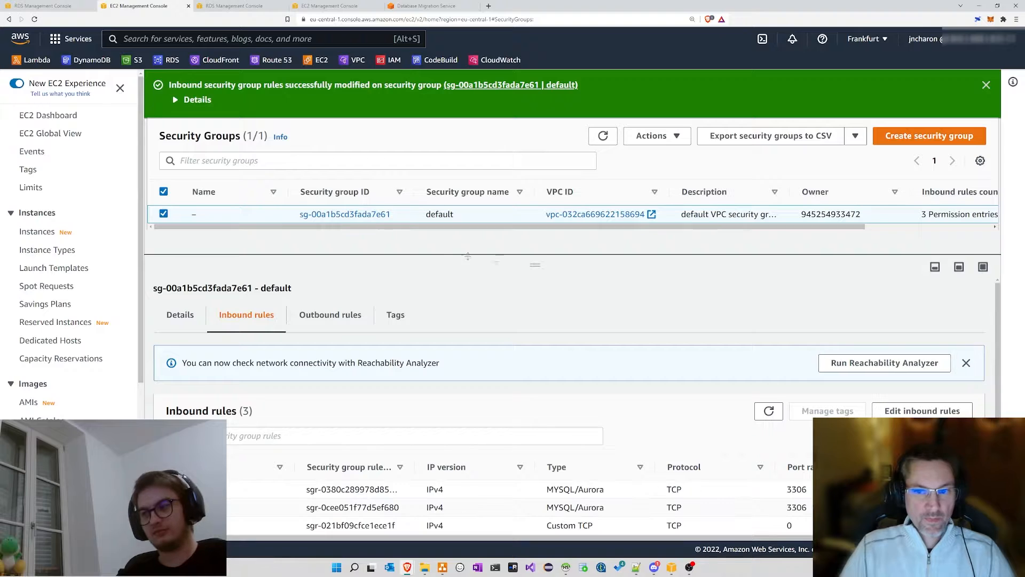
{"action": "left_click", "coordinate": [237, 6]}
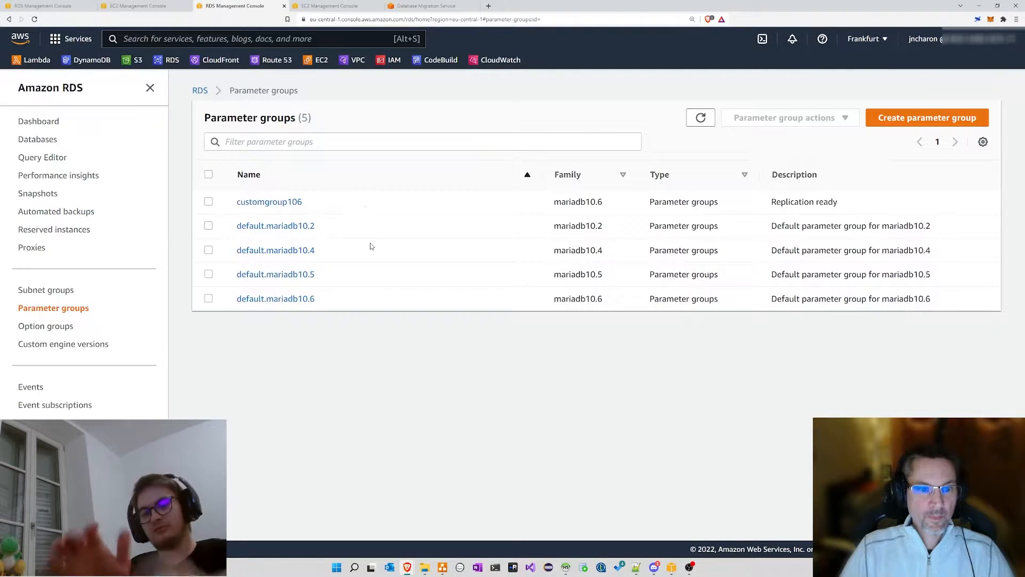
Step: Close the Parameter groups page and open the cible database's Configuration tab
{"action": "left_click", "coordinate": [285, 6]}
{"action": "left_click", "coordinate": [44, 7]}
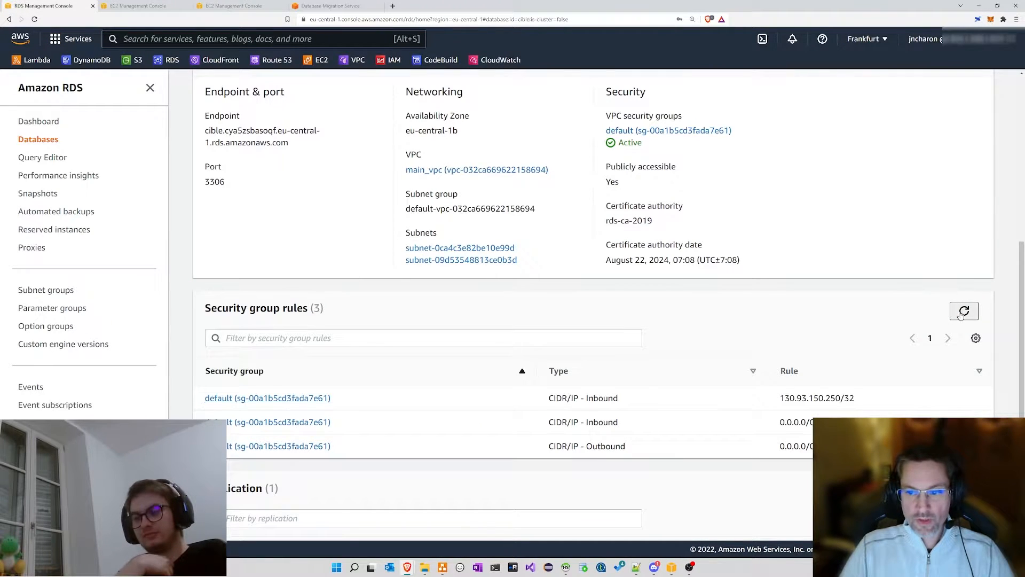
{"action": "scroll", "coordinate": [379, 381], "scroll_direction": "up", "scroll_amount": 3}
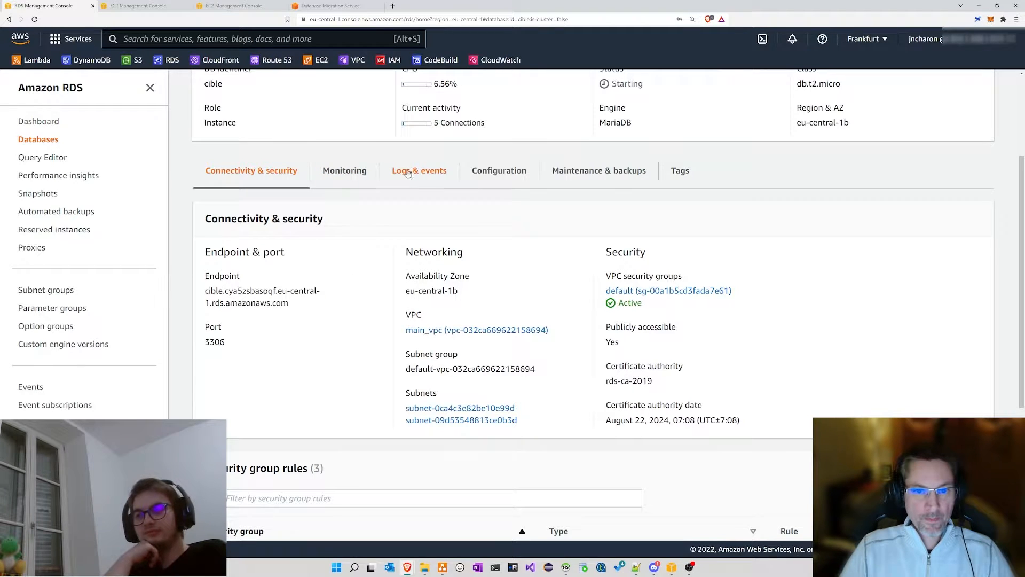
{"action": "left_click", "coordinate": [491, 170]}
Step: Check cible's instance class db.t2.micro, 1 vCPU, 1 GB RAM and engine version 10.6.7
{"action": "scroll", "coordinate": [511, 313], "scroll_direction": "down", "scroll_amount": 2}
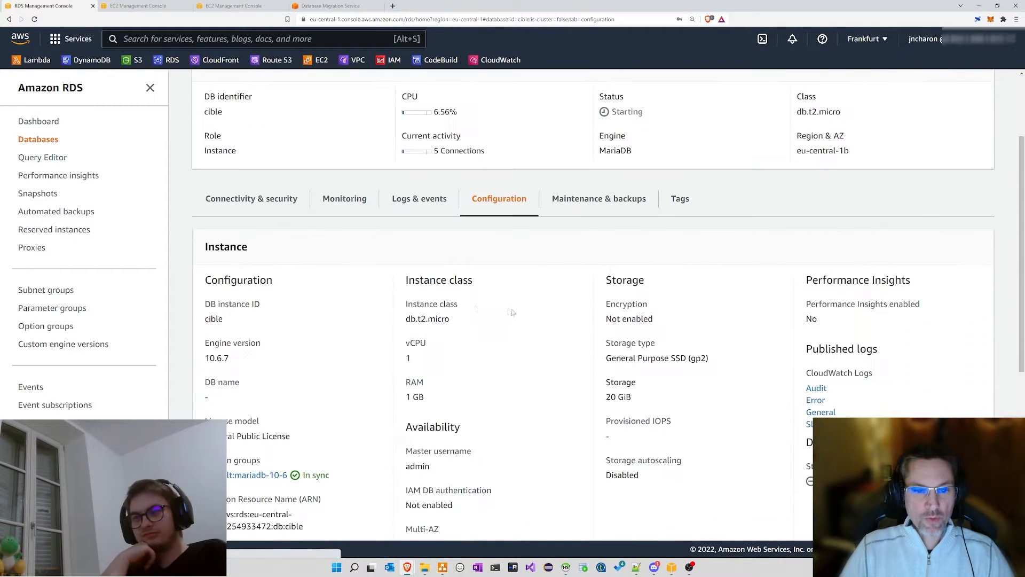
{"action": "left_click_drag", "start_coordinate": [404, 318], "coordinate": [468, 320]}
{"action": "left_click_drag", "start_coordinate": [405, 358], "coordinate": [417, 359]}
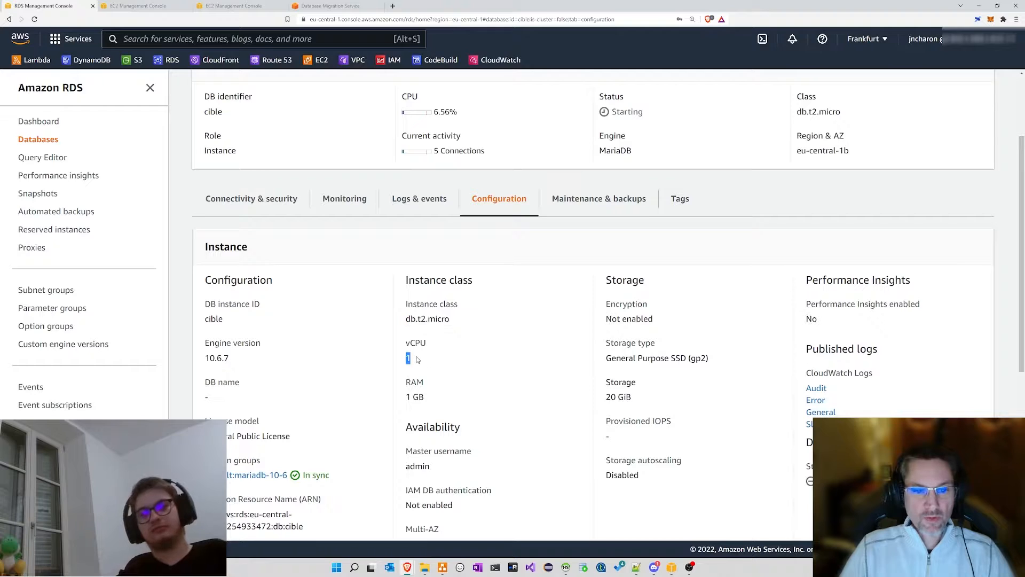
{"action": "left_click_drag", "start_coordinate": [447, 404], "coordinate": [400, 398]}
{"action": "left_click", "coordinate": [476, 385]}
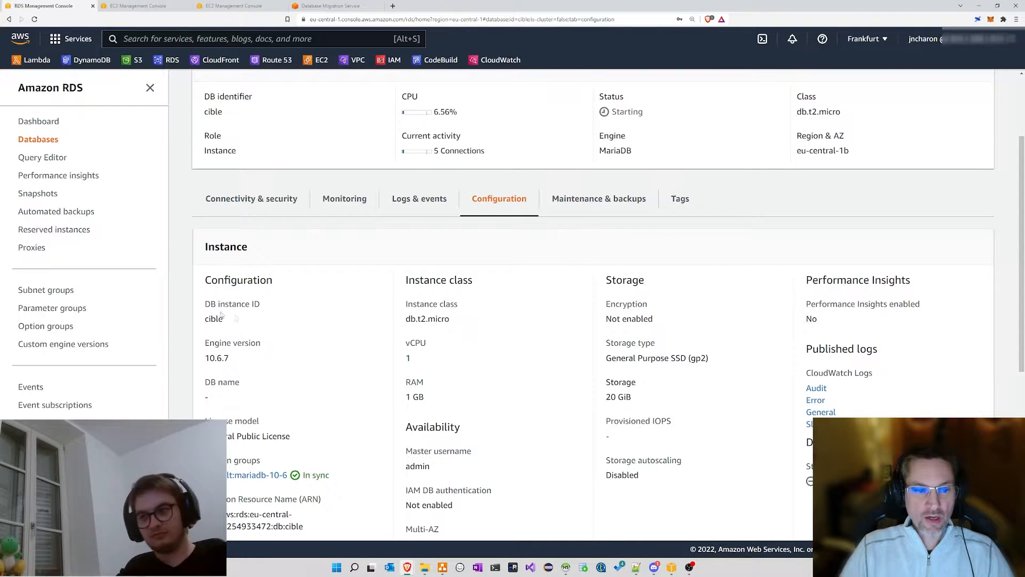
{"action": "left_click_drag", "start_coordinate": [201, 362], "coordinate": [289, 360]}
Step: Confirm storage encryption is Not enabled and check the master username
{"action": "scroll", "coordinate": [228, 452], "scroll_direction": "down", "scroll_amount": 2}
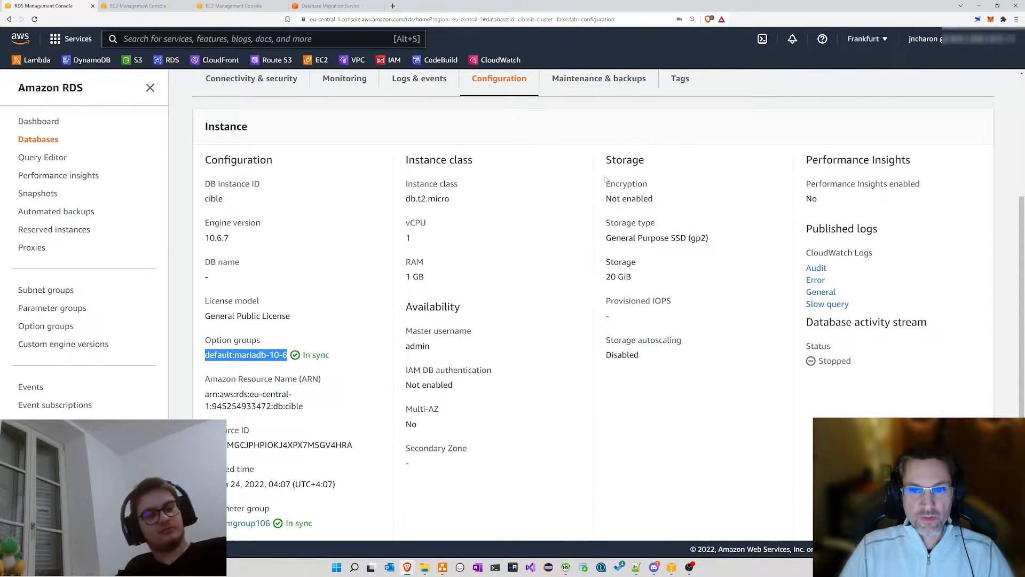
{"action": "left_click_drag", "start_coordinate": [605, 199], "coordinate": [668, 200]}
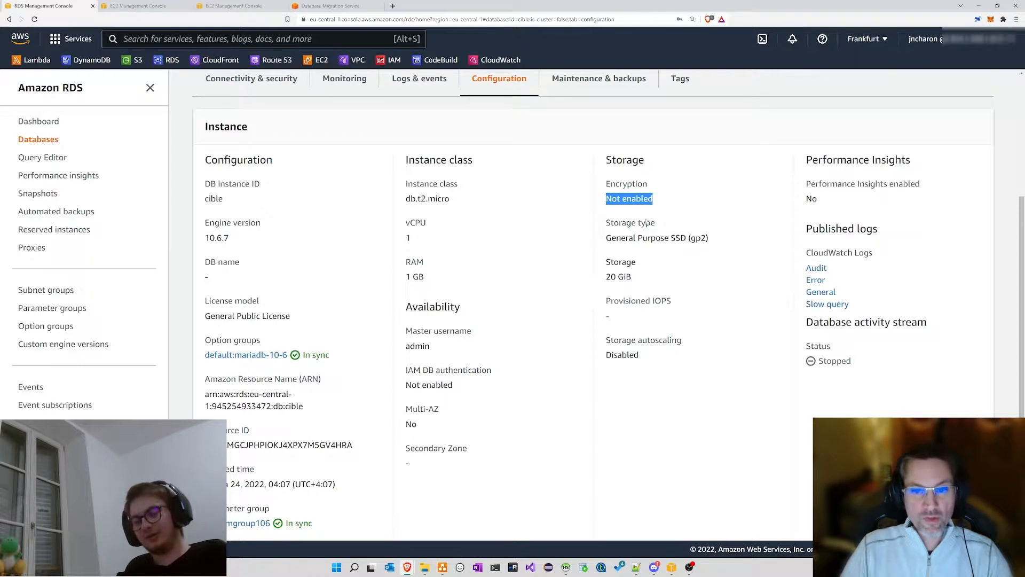
{"action": "left_click", "coordinate": [671, 160]}
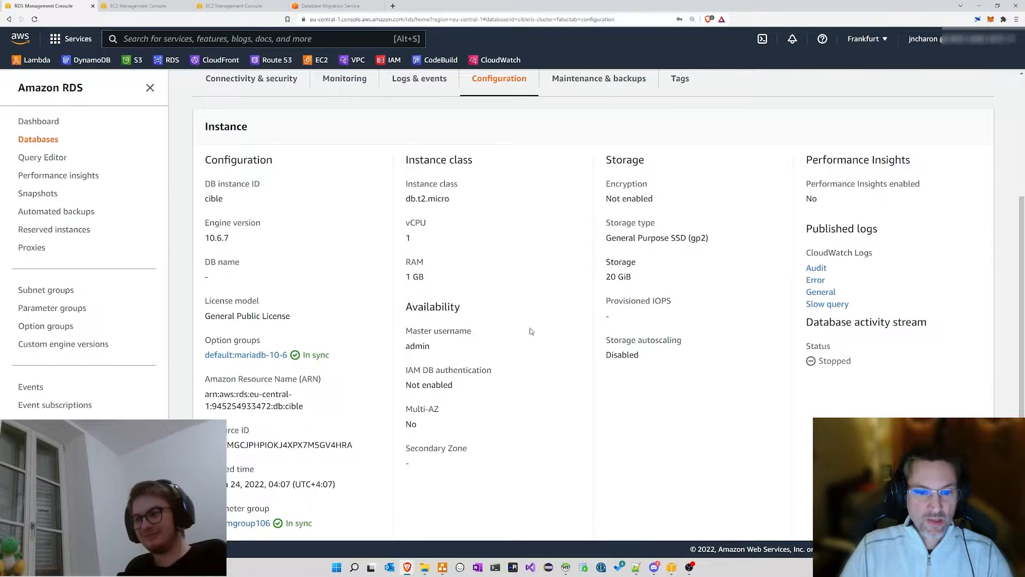
{"action": "double_click", "coordinate": [413, 346]}
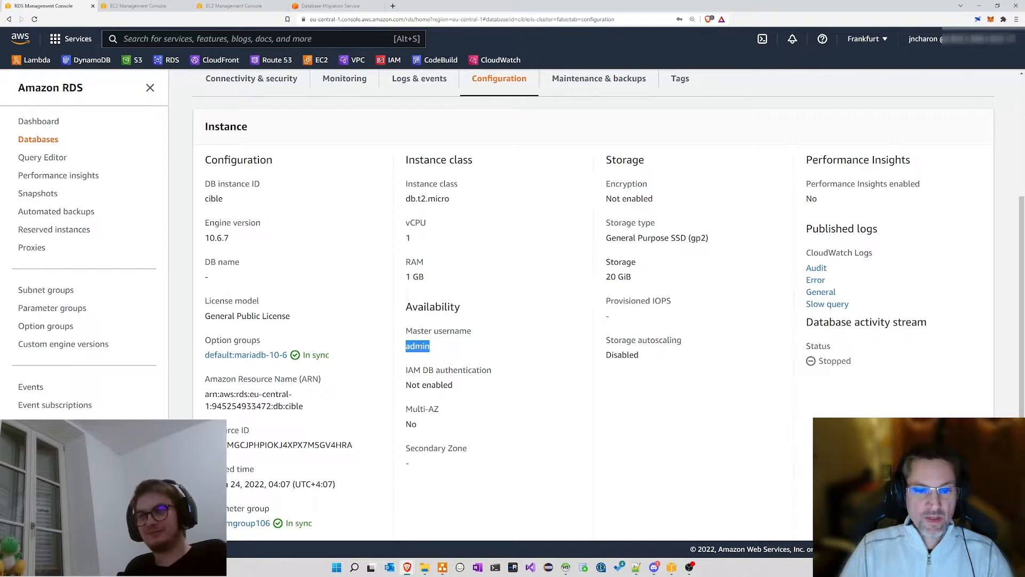
{"action": "left_click", "coordinate": [420, 347]}
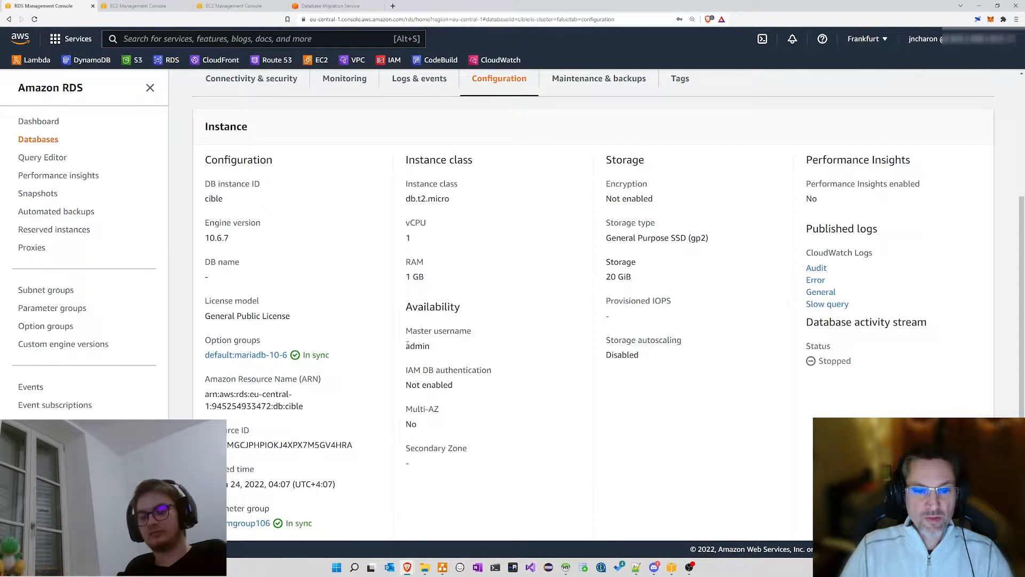
{"action": "left_click_drag", "start_coordinate": [407, 345], "coordinate": [440, 352]}
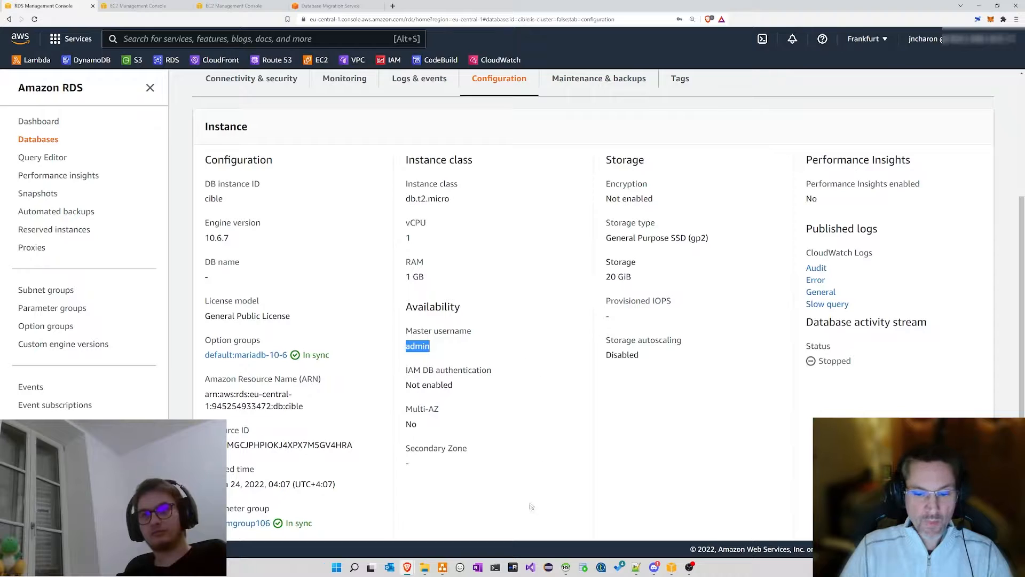
{"action": "scroll", "coordinate": [439, 221], "scroll_direction": "up", "scroll_amount": 1}
{"action": "scroll", "coordinate": [439, 221], "scroll_direction": "up", "scroll_amount": 3}
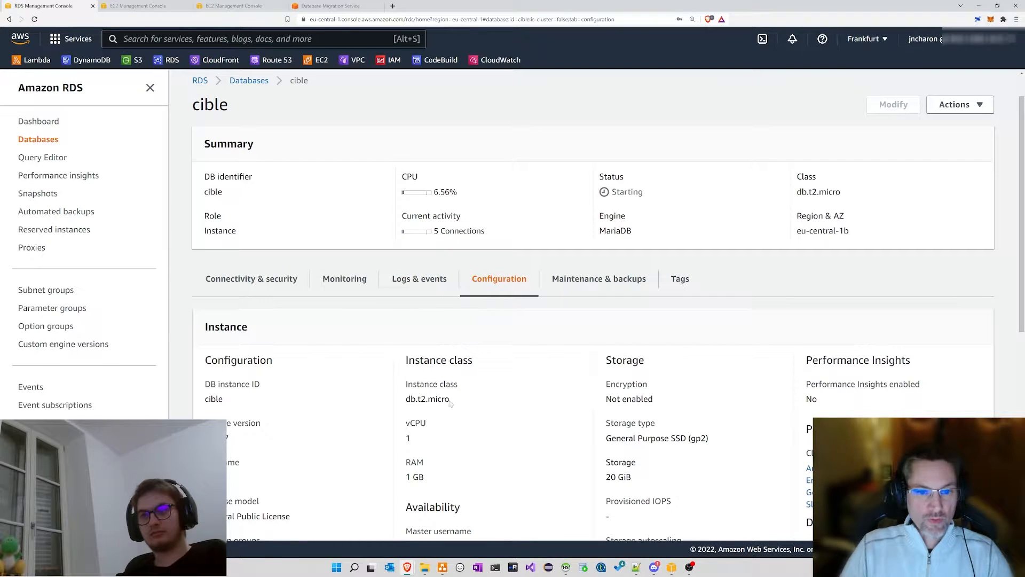
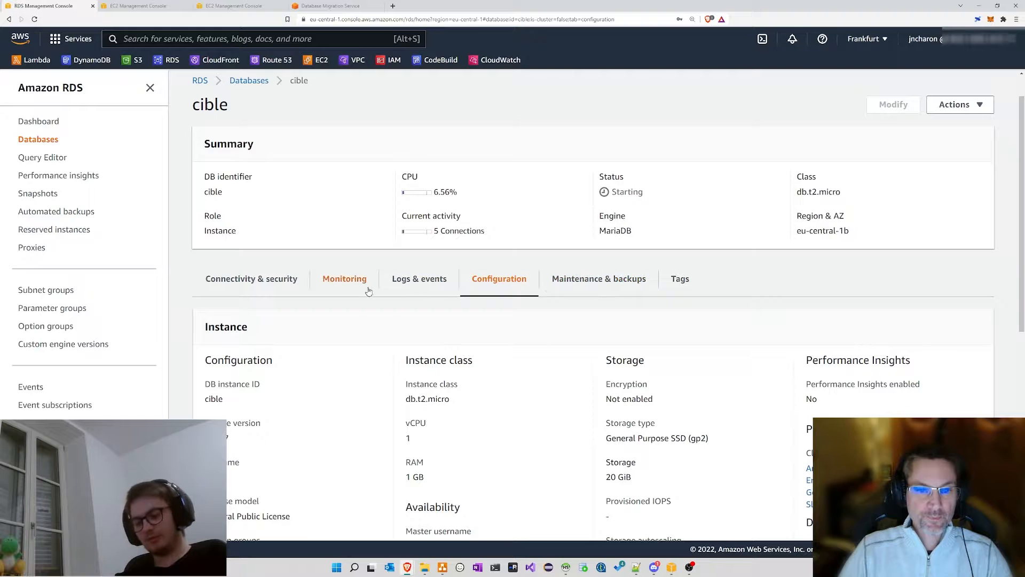
Step: Open cible's Maintenance & backups tab and point out that no maintenance is pending
{"action": "left_click", "coordinate": [579, 282]}
{"action": "scroll", "coordinate": [508, 231], "scroll_direction": "down", "scroll_amount": 1}
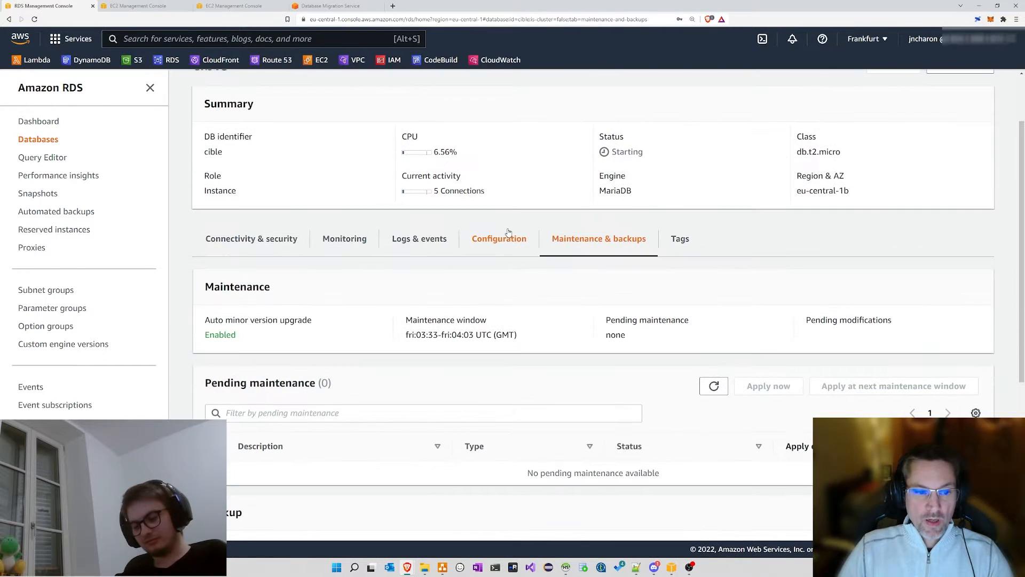
{"action": "scroll", "coordinate": [411, 301], "scroll_direction": "down", "scroll_amount": 1}
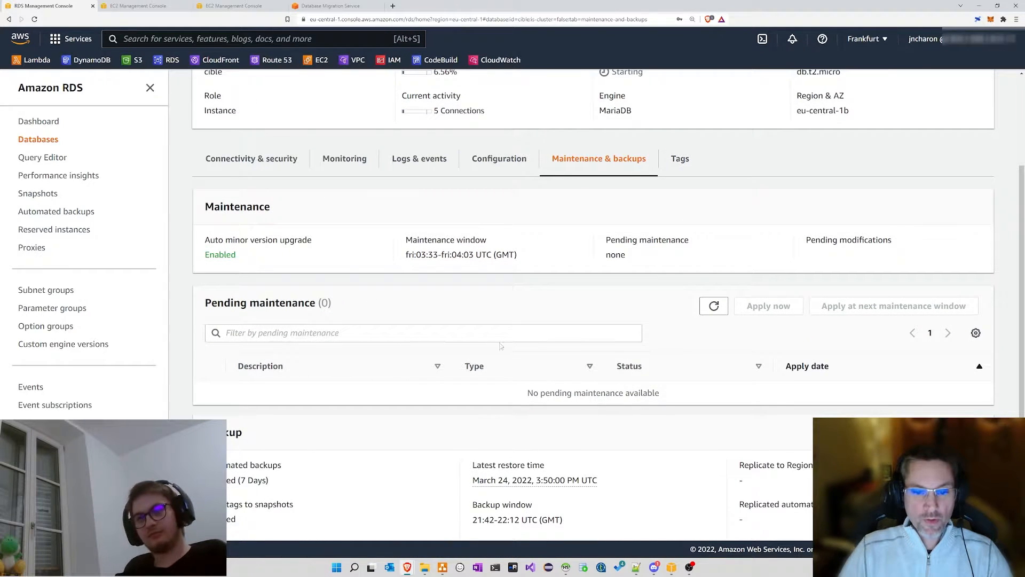
{"action": "scroll", "coordinate": [502, 347], "scroll_direction": "down", "scroll_amount": 1}
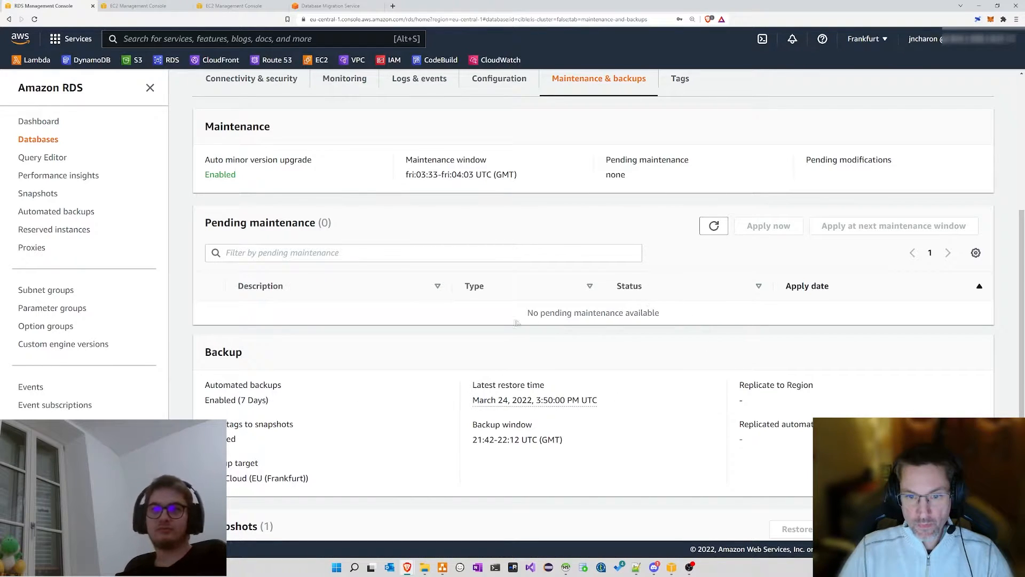
{"action": "left_click_drag", "start_coordinate": [449, 312], "coordinate": [745, 305]}
{"action": "left_click", "coordinate": [745, 305]}
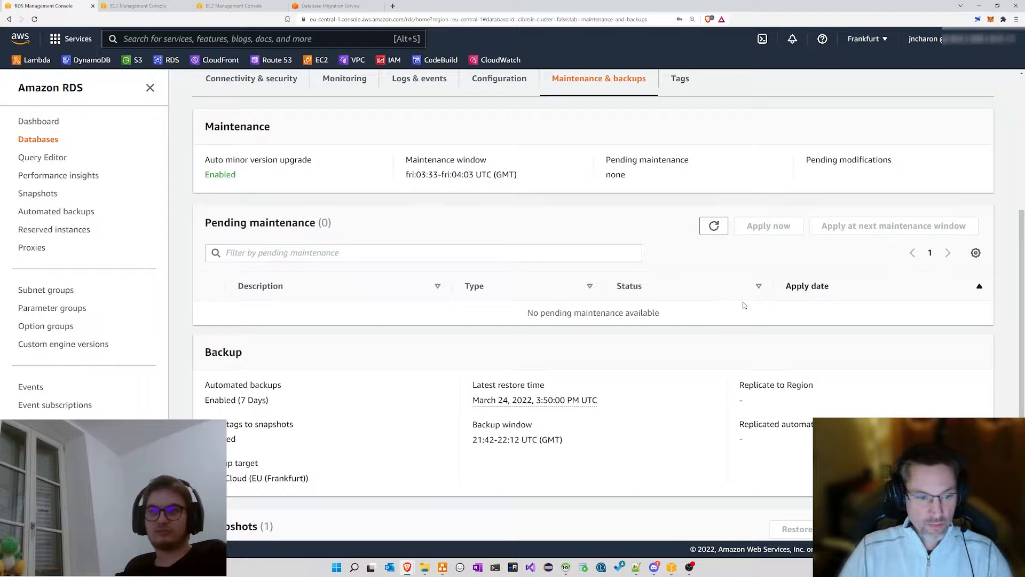
Step: Point out the 7-day automated backup retention, the daily backup window and the available snapshot
{"action": "scroll", "coordinate": [744, 305], "scroll_direction": "down", "scroll_amount": 2}
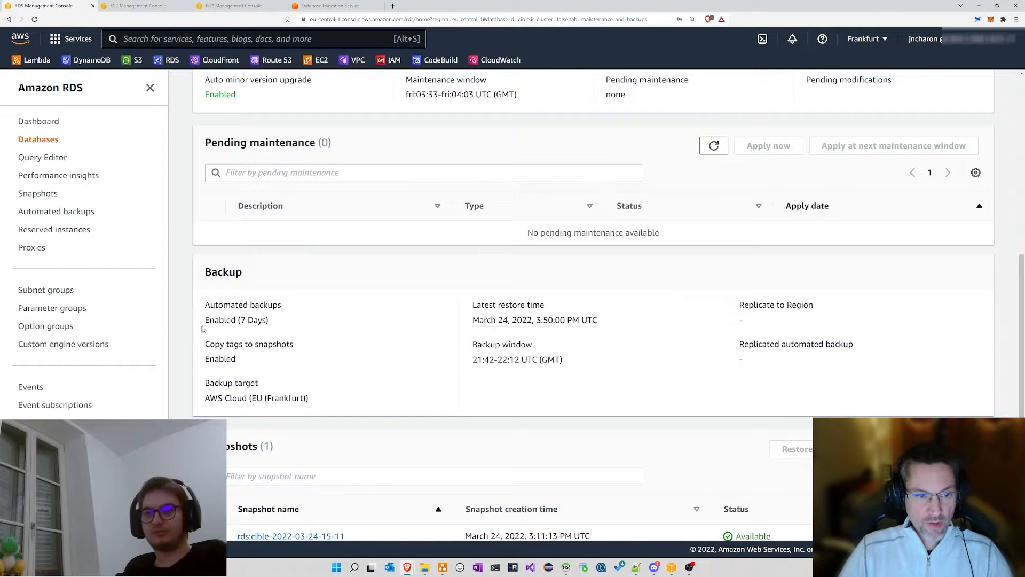
{"action": "left_click_drag", "start_coordinate": [271, 321], "coordinate": [206, 312]}
{"action": "left_click", "coordinate": [320, 307]}
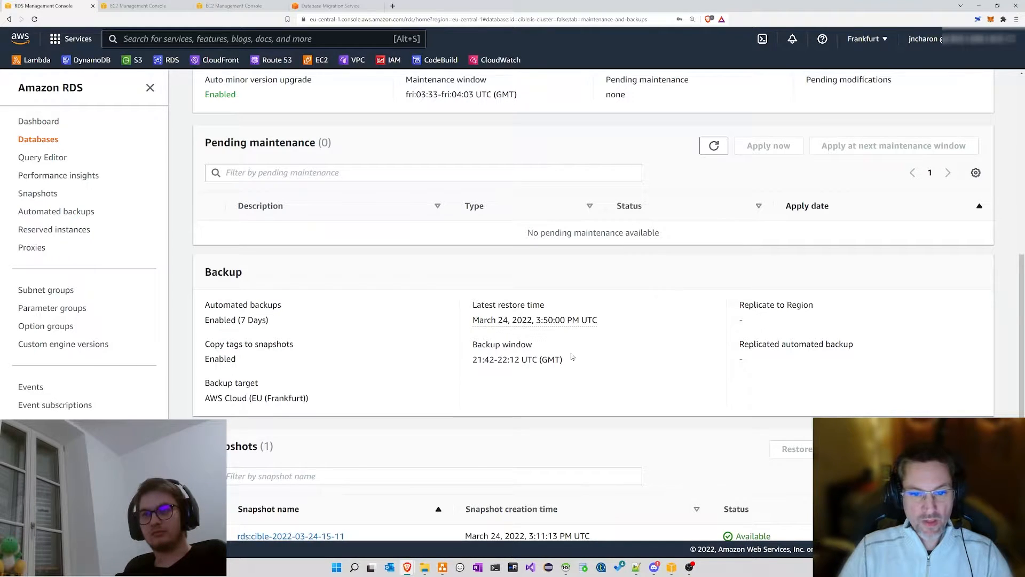
{"action": "left_click_drag", "start_coordinate": [473, 360], "coordinate": [573, 361]}
{"action": "left_click", "coordinate": [465, 362]}
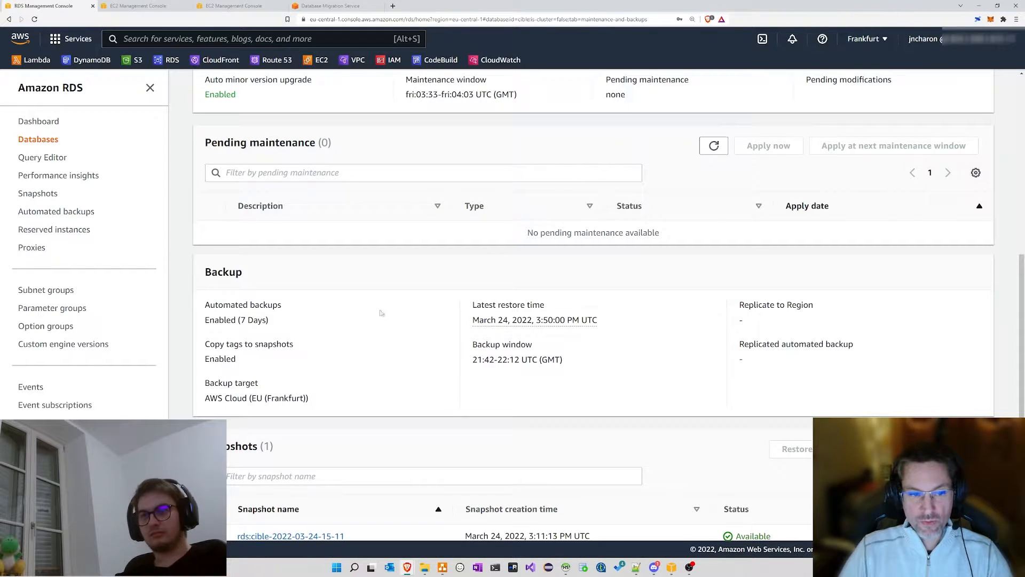
{"action": "scroll", "coordinate": [421, 296], "scroll_direction": "down", "scroll_amount": 1}
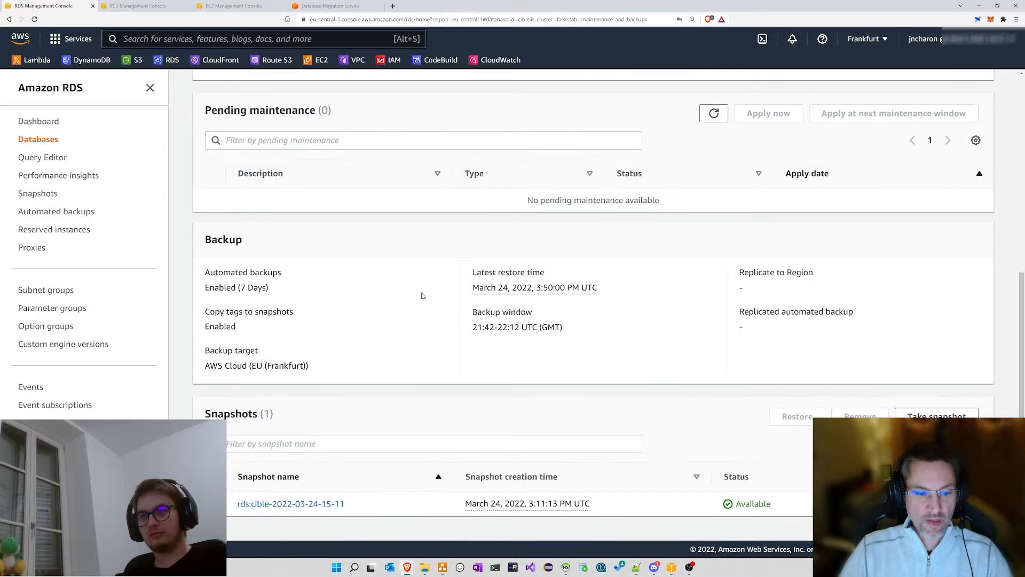
{"action": "left_click_drag", "start_coordinate": [233, 504], "coordinate": [822, 505]}
{"action": "left_click", "coordinate": [822, 505]}
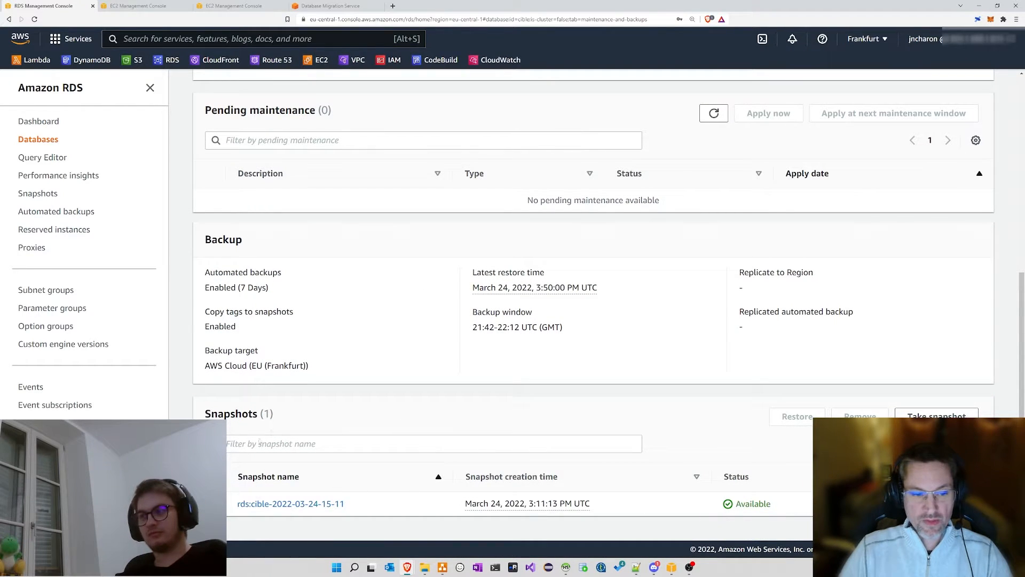
Step: Emphasise the Auto minor version upgrade setting and the maintenance heading
{"action": "scroll", "coordinate": [378, 374], "scroll_direction": "up", "scroll_amount": 3}
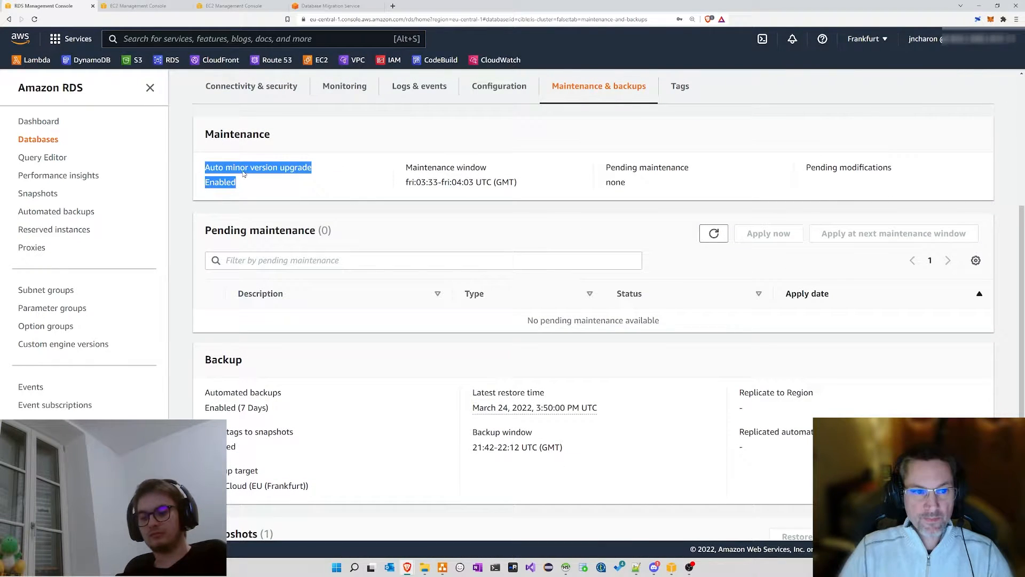
{"action": "left_click_drag", "start_coordinate": [205, 167], "coordinate": [352, 166]}
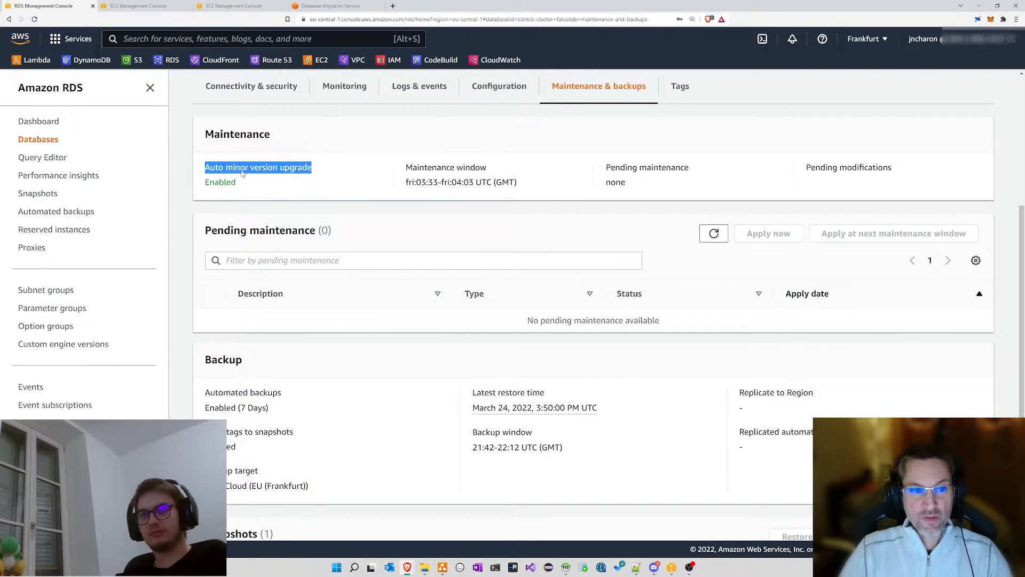
{"action": "left_click", "coordinate": [300, 169]}
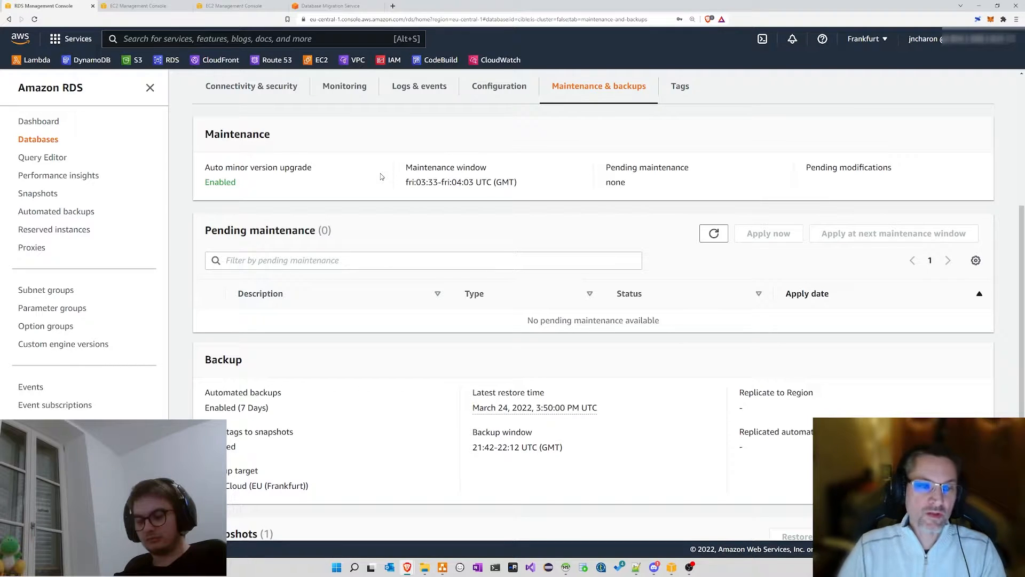
{"action": "double_click", "coordinate": [283, 230]}
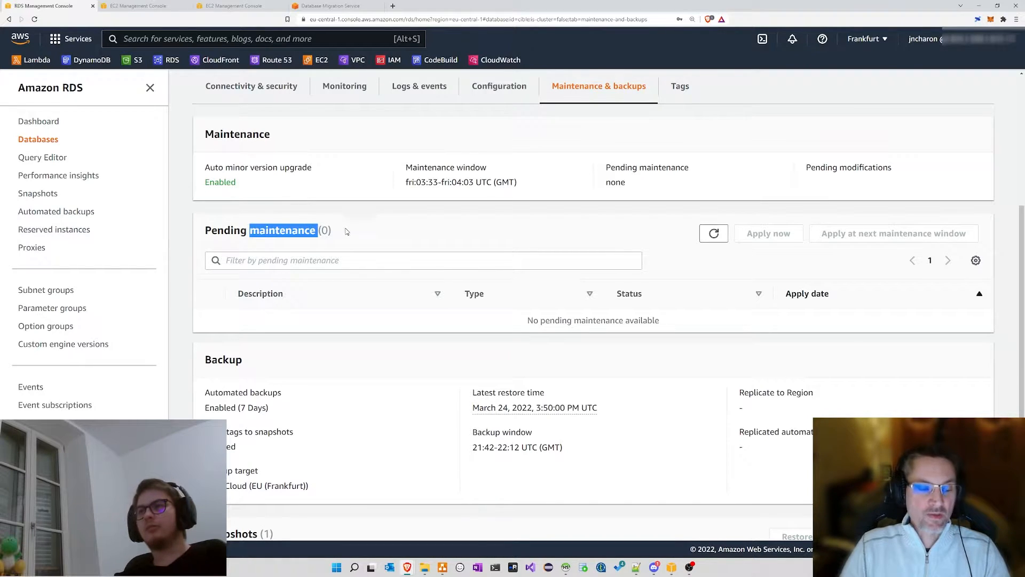
{"action": "left_click", "coordinate": [352, 231]}
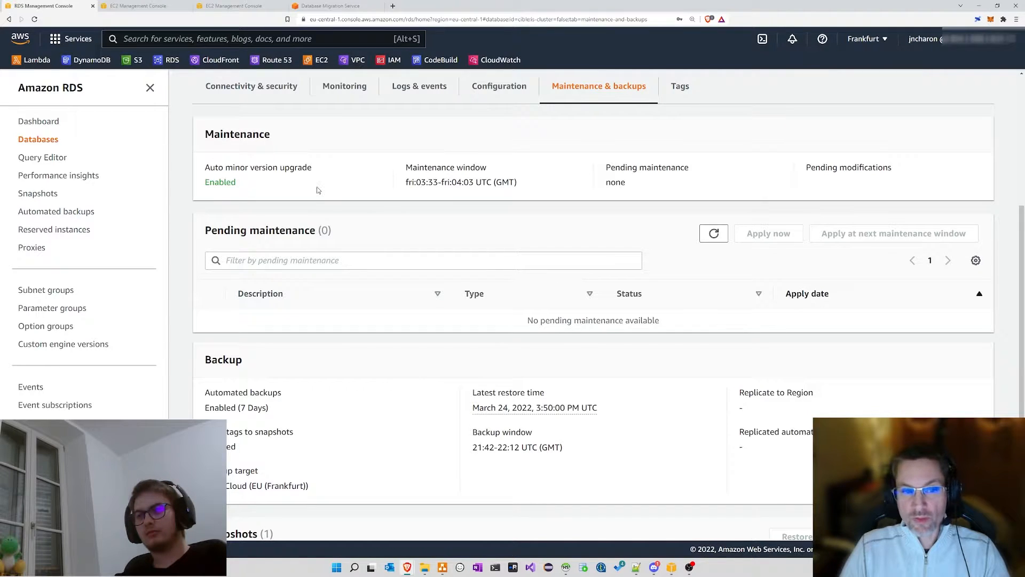
{"action": "left_click_drag", "start_coordinate": [205, 167], "coordinate": [335, 169]}
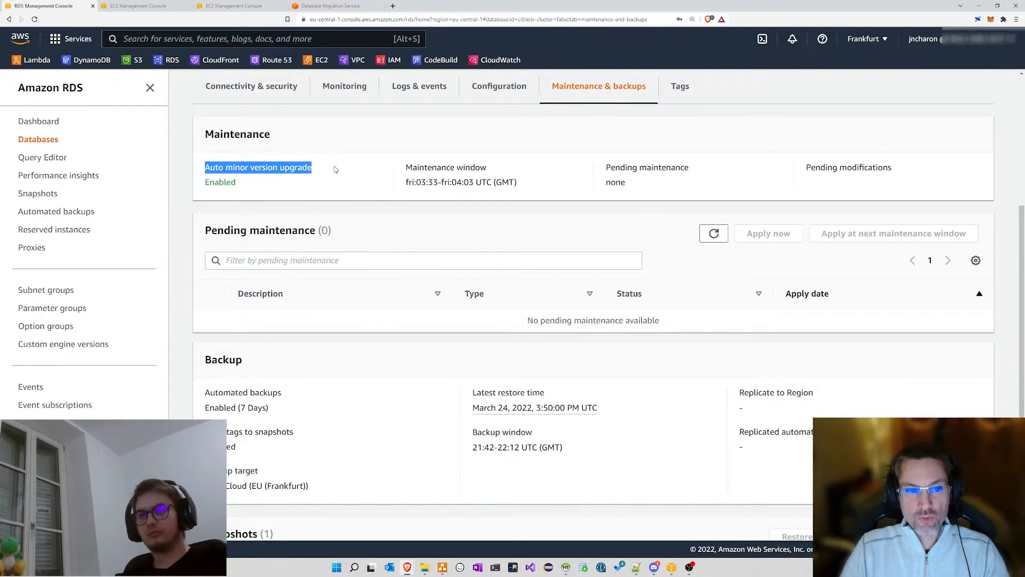
{"action": "left_click", "coordinate": [335, 169]}
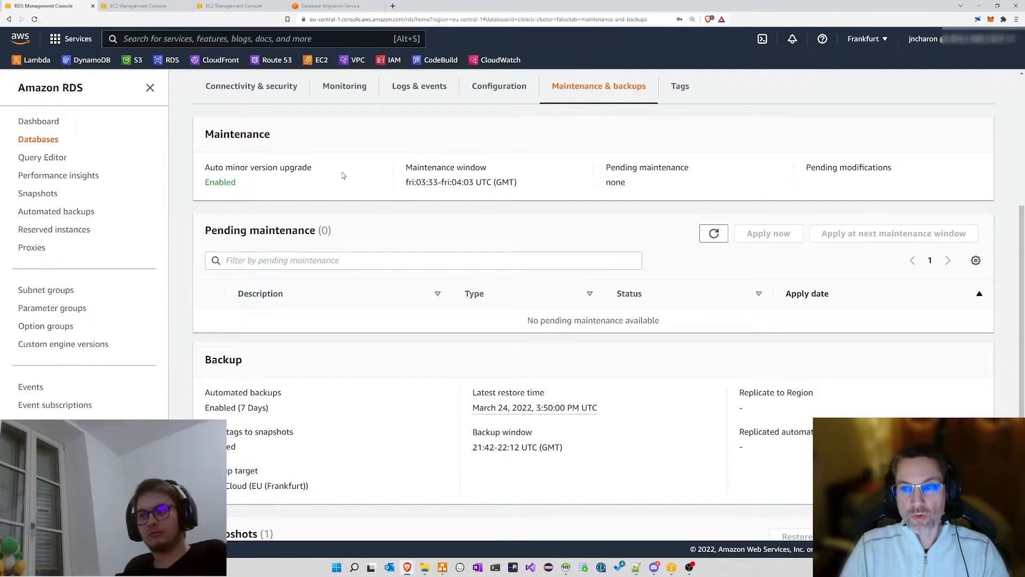
{"action": "left_click_drag", "start_coordinate": [205, 169], "coordinate": [391, 163]}
{"action": "left_click", "coordinate": [393, 163]}
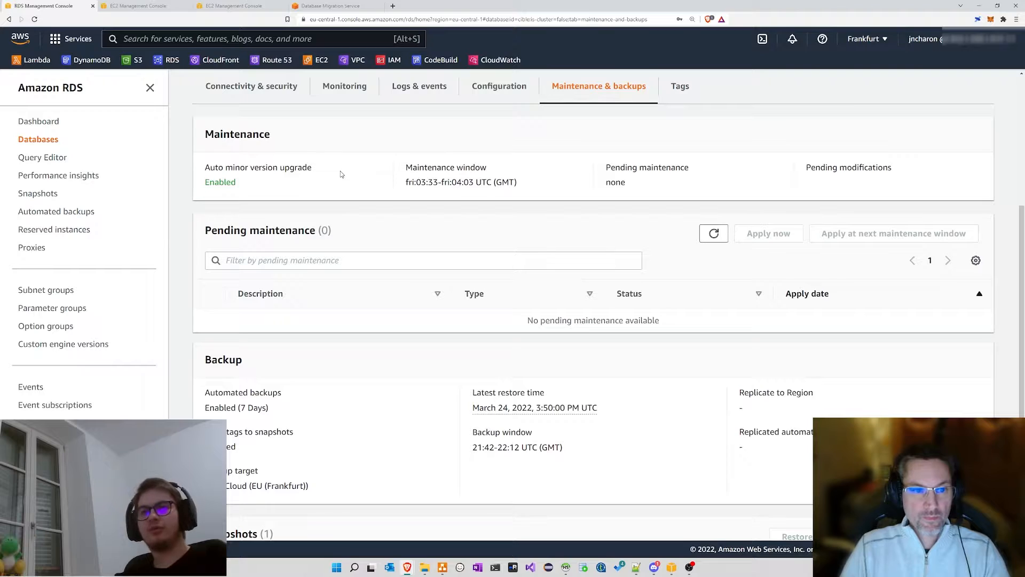
{"action": "scroll", "coordinate": [307, 141], "scroll_direction": "up", "scroll_amount": 1}
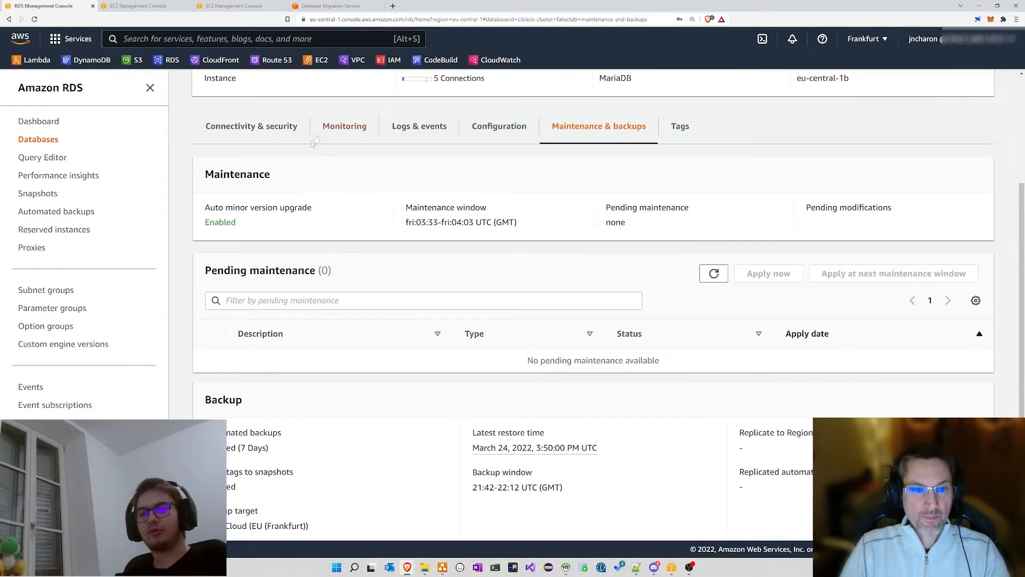
Step: Review cible's Configuration details again, then go back to the Databases list
{"action": "left_click", "coordinate": [487, 127]}
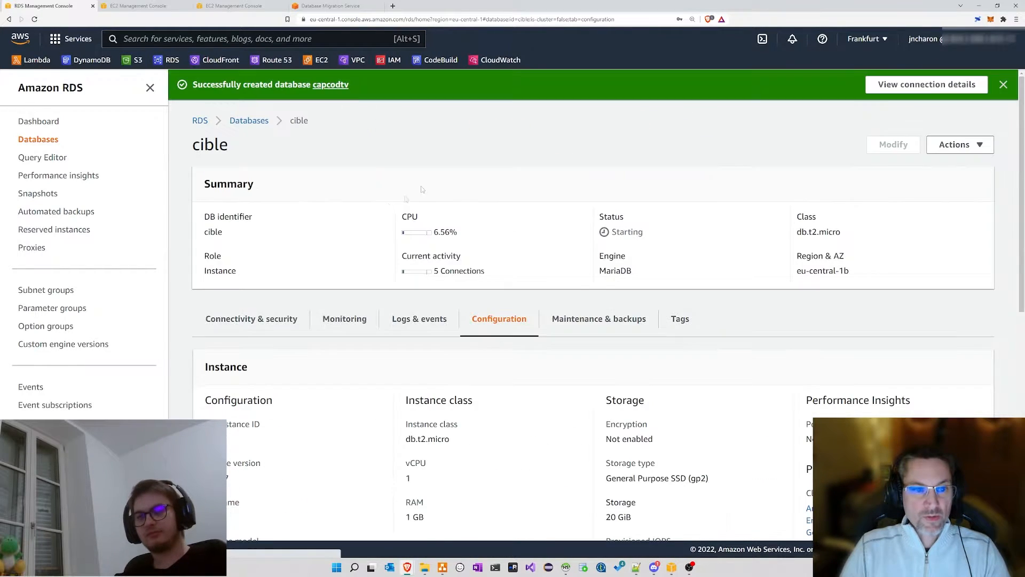
{"action": "scroll", "coordinate": [424, 320], "scroll_direction": "down", "scroll_amount": 3}
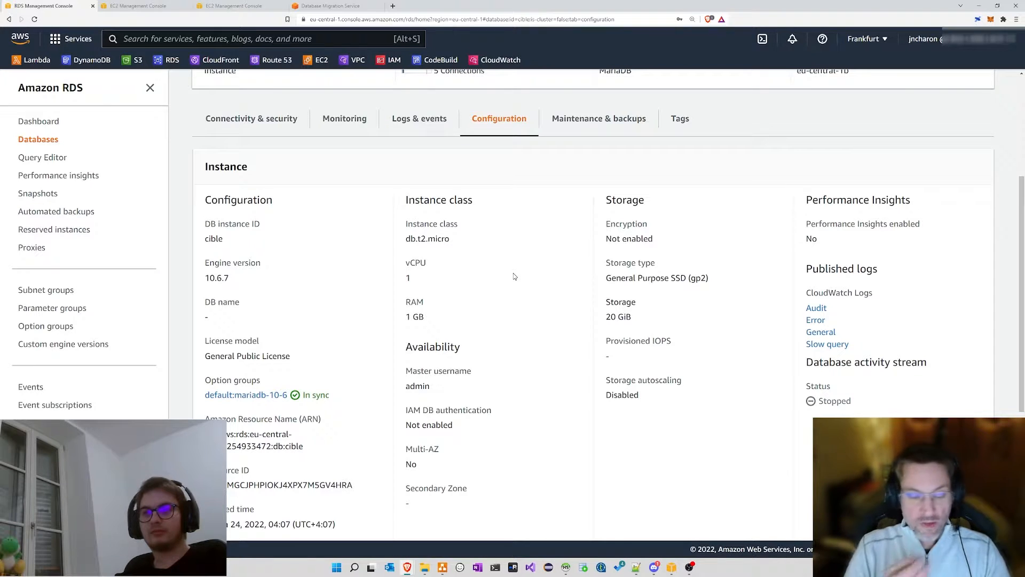
{"action": "scroll", "coordinate": [516, 248], "scroll_direction": "up", "scroll_amount": 2}
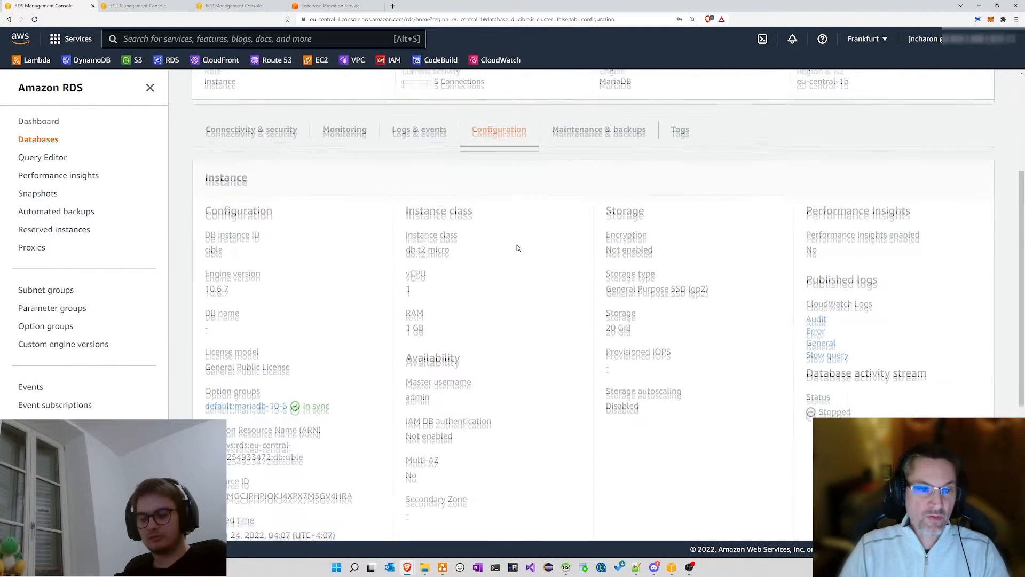
{"action": "scroll", "coordinate": [504, 182], "scroll_direction": "up", "scroll_amount": 2}
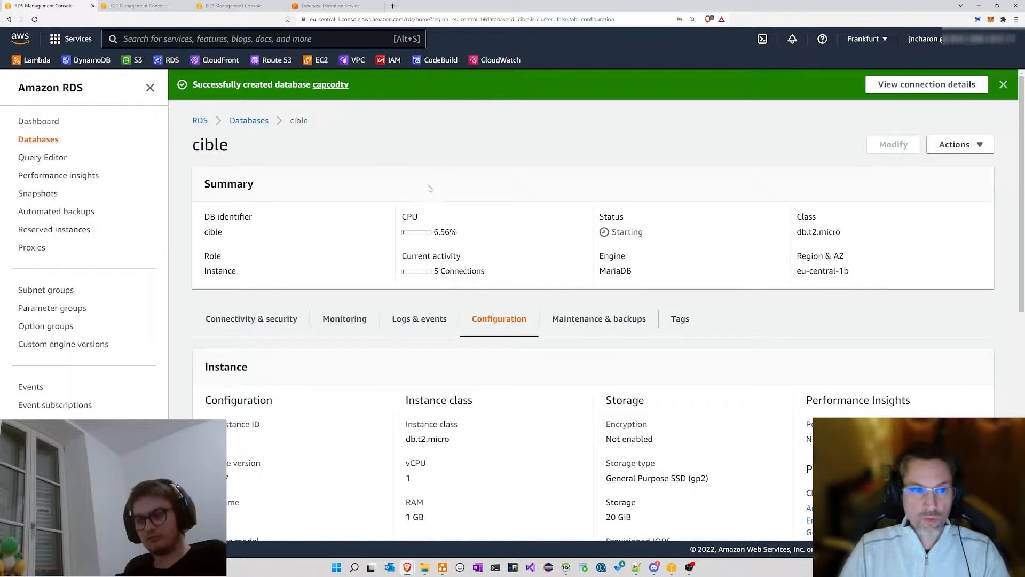
{"action": "left_click", "coordinate": [245, 121]}
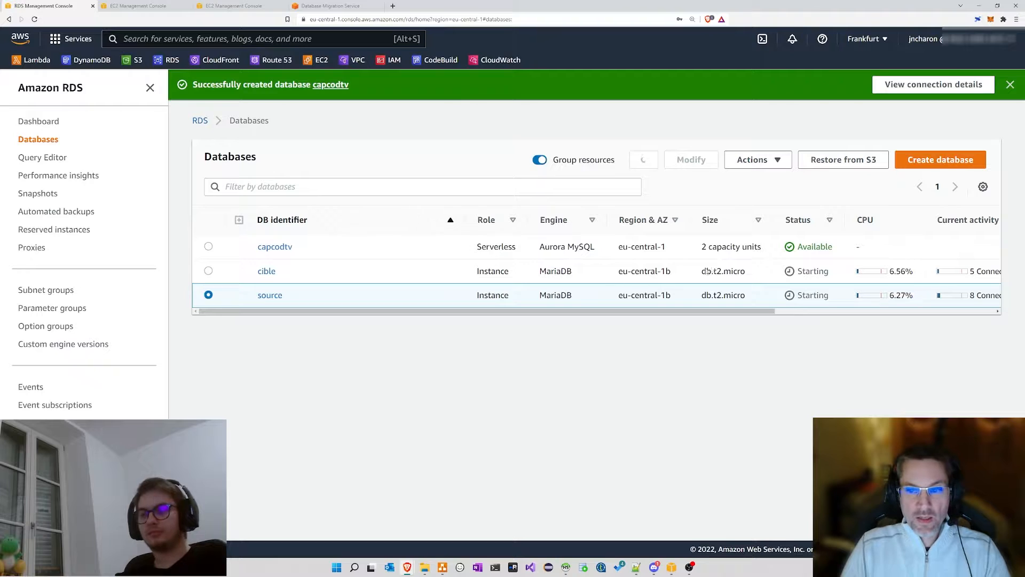
Step: Refresh the database statuses and open the capcodtv serverless cluster's details
{"action": "left_click_drag", "start_coordinate": [466, 248], "coordinate": [771, 240]}
{"action": "left_click", "coordinate": [781, 196]}
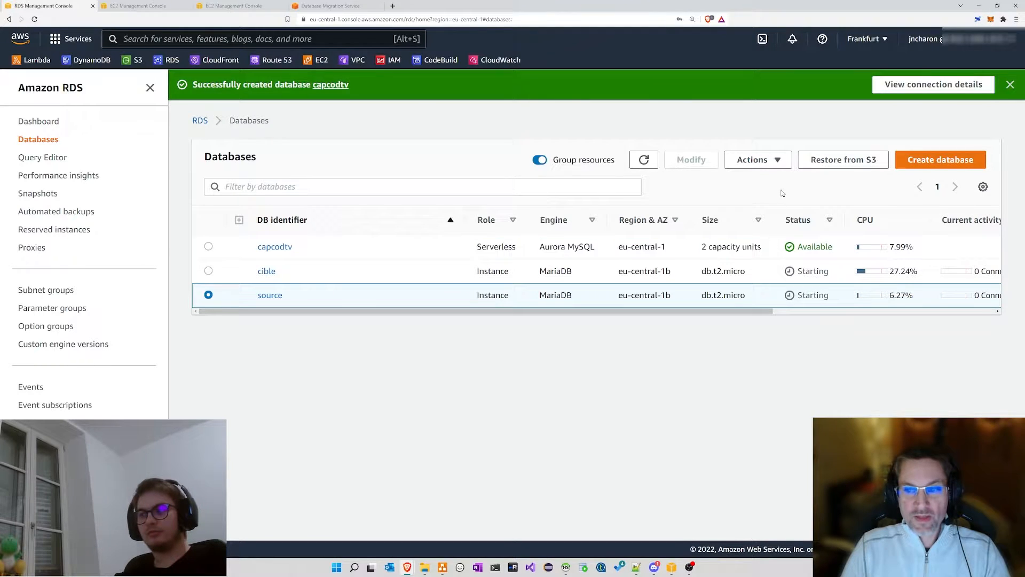
{"action": "left_click", "coordinate": [642, 163]}
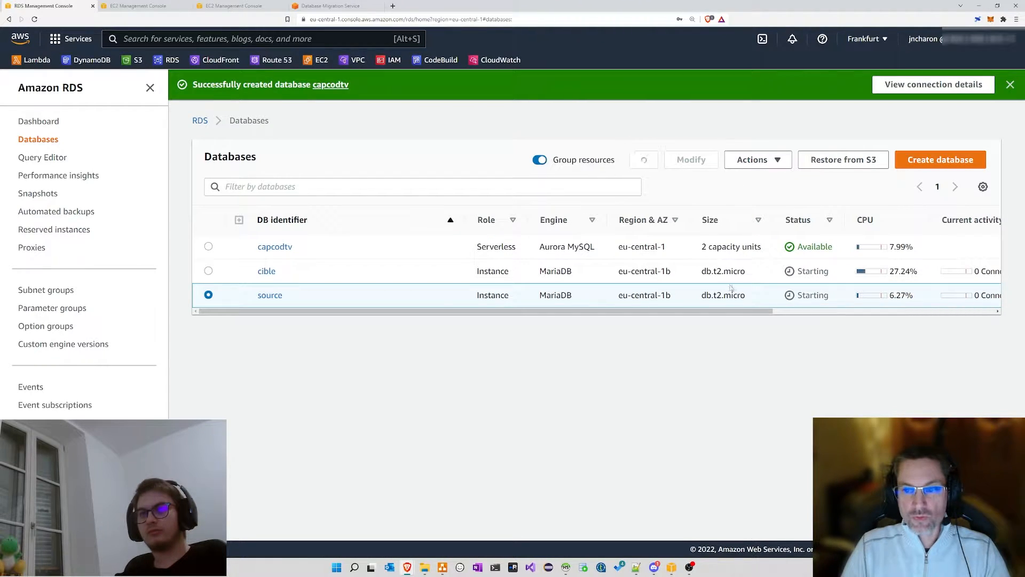
{"action": "left_click_drag", "start_coordinate": [730, 312], "coordinate": [694, 314]}
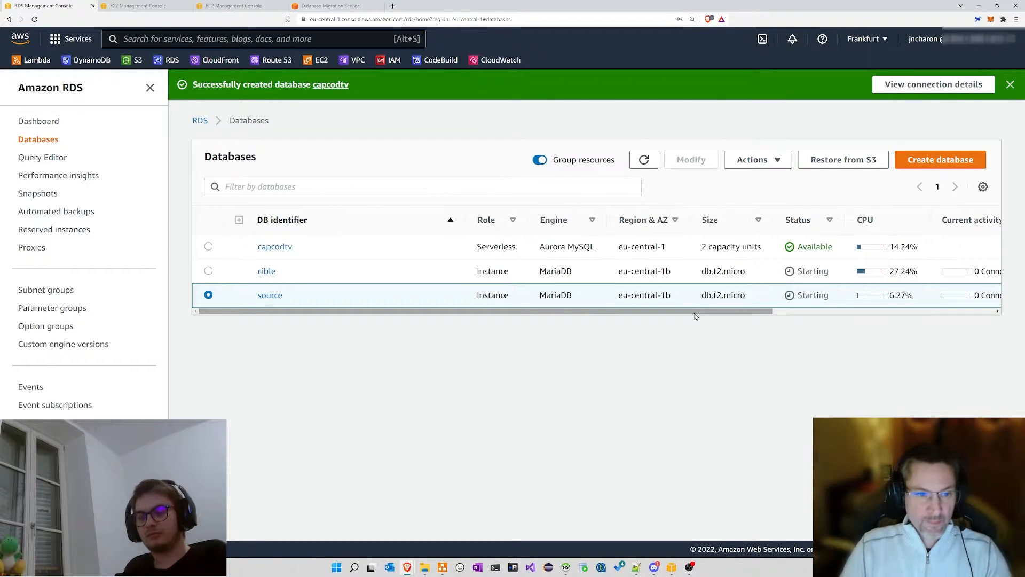
{"action": "left_click", "coordinate": [313, 244]}
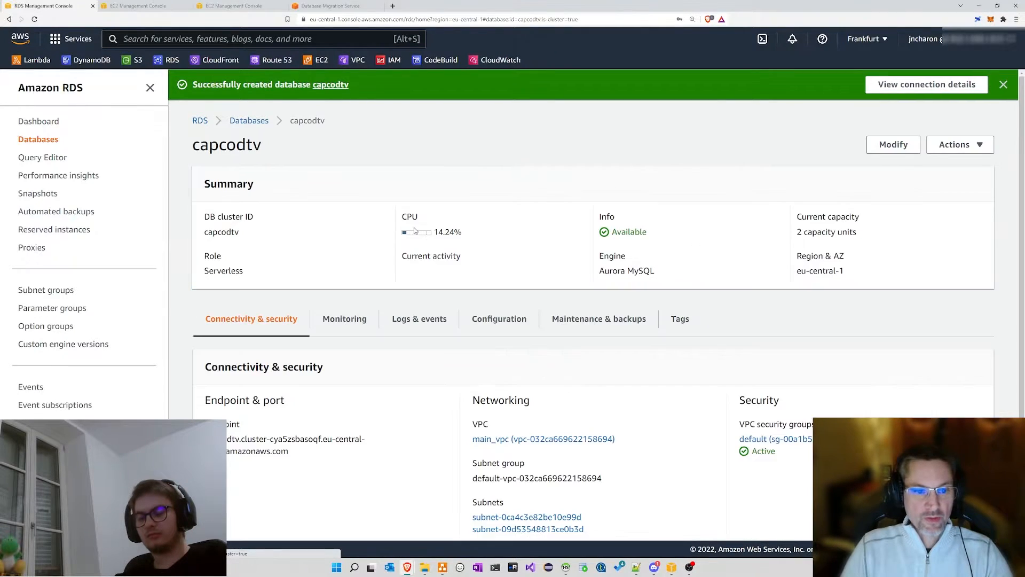
Step: Copy capcodtv's endpoint hostname and check the HeidiSQL session manager
{"action": "left_click_drag", "start_coordinate": [291, 451], "coordinate": [214, 439]}
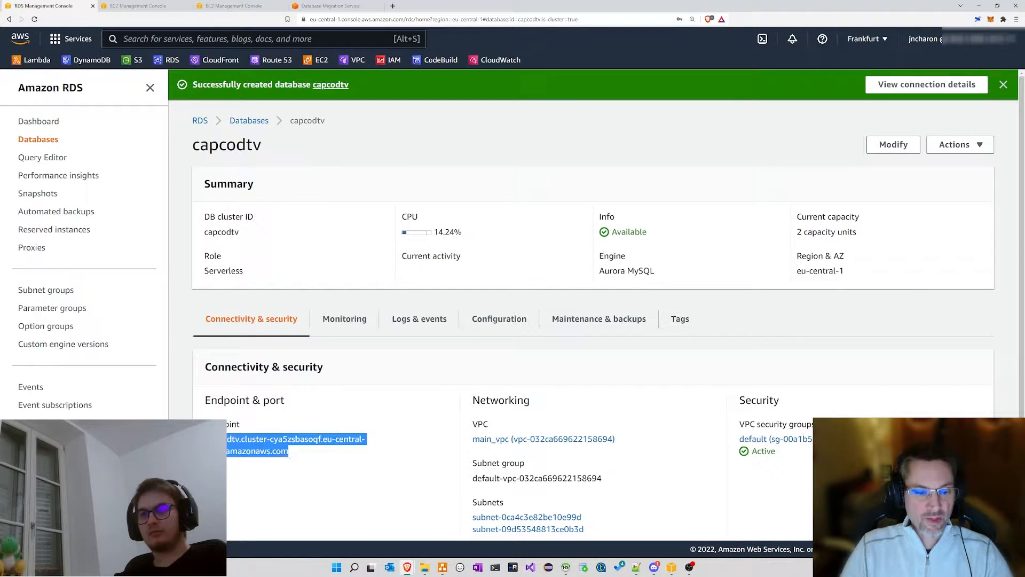
{"action": "right_click", "coordinate": [258, 450]}
{"action": "left_click", "coordinate": [278, 456]}
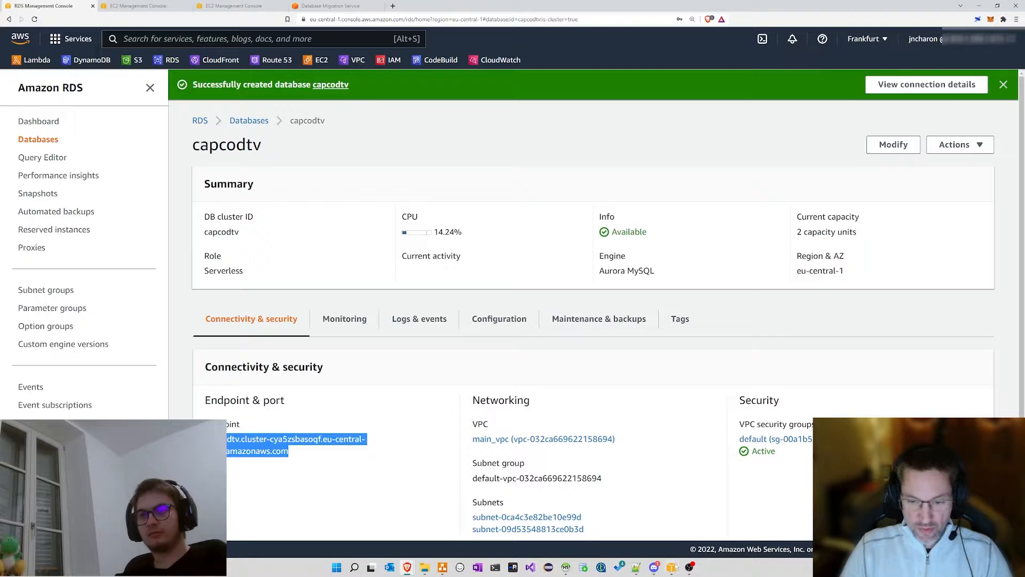
{"action": "left_click", "coordinate": [567, 568]}
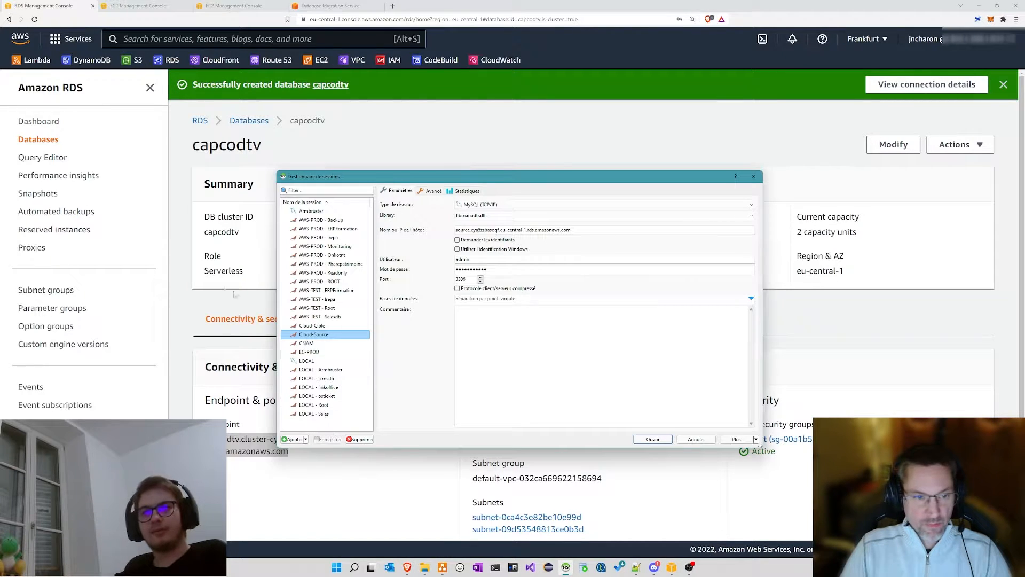
{"action": "left_click", "coordinate": [253, 251]}
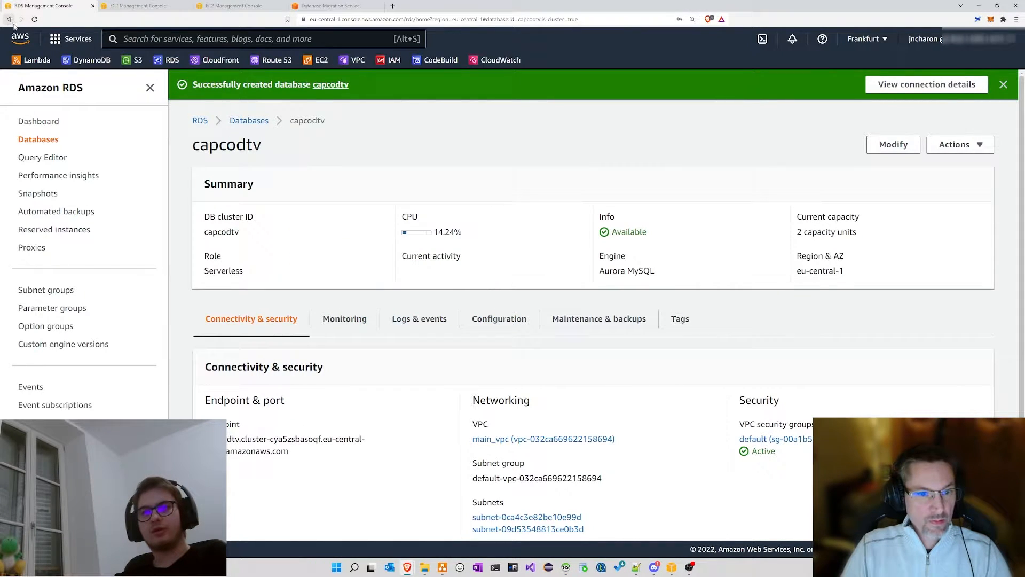
Step: Return to the Databases list sorted by DB identifier and highlight capcodtv's 2 capacity units
{"action": "left_click", "coordinate": [249, 121]}
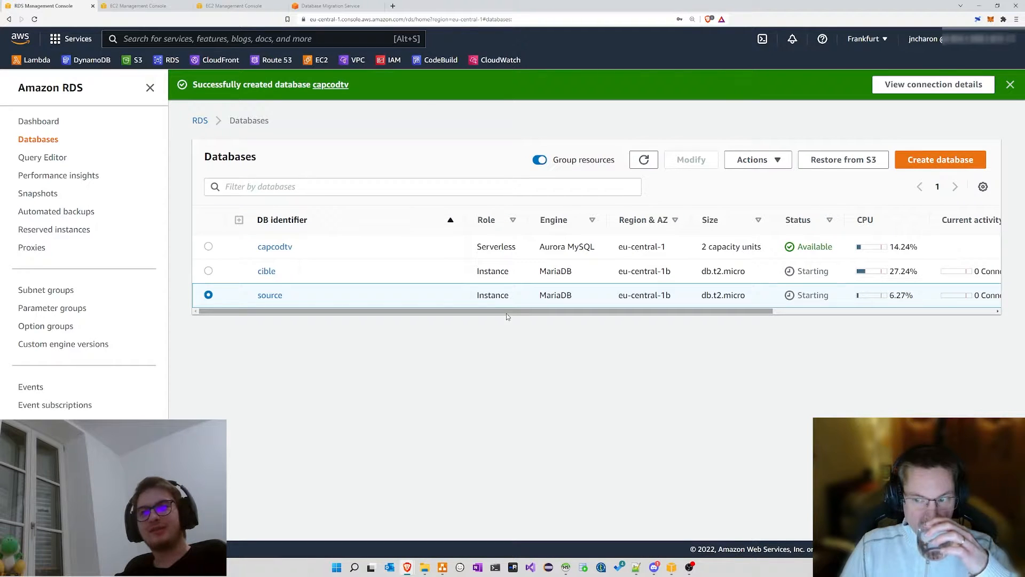
{"action": "left_click", "coordinate": [465, 224]}
{"action": "left_click", "coordinate": [412, 229]}
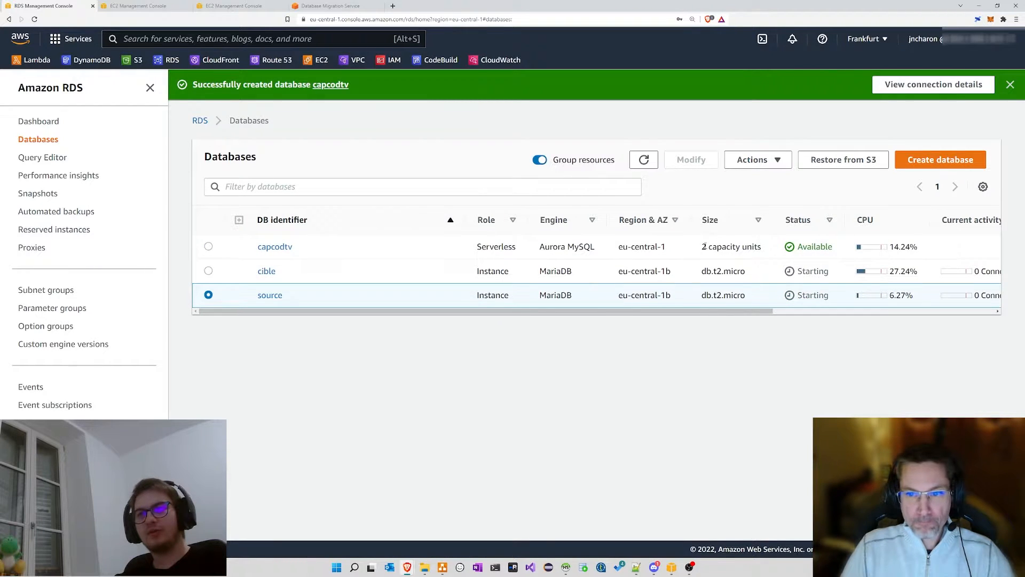
{"action": "left_click_drag", "start_coordinate": [702, 246], "coordinate": [764, 246]}
{"action": "left_click", "coordinate": [764, 249]}
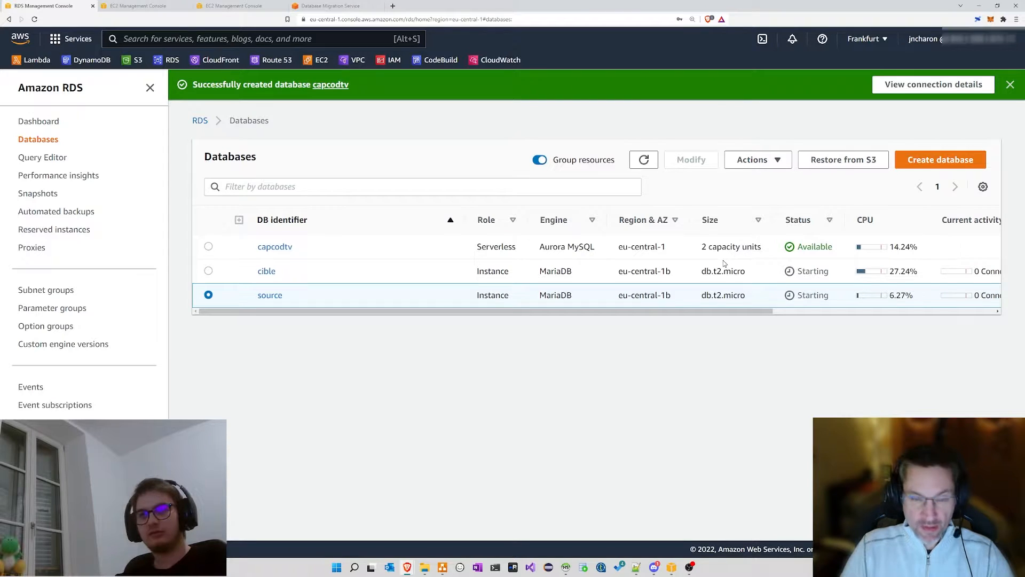
Step: Compare cible's MariaDB engine and db.t2.micro size with capcodtv's Serverless role and 2 capacity units
{"action": "double_click", "coordinate": [551, 271]}
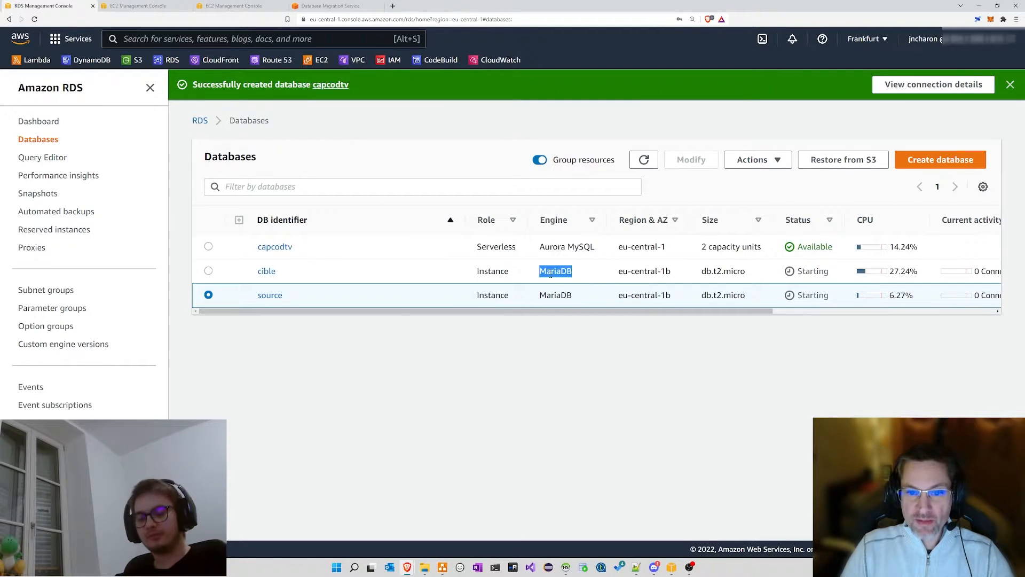
{"action": "double_click", "coordinate": [552, 296]}
{"action": "left_click", "coordinate": [553, 284]}
{"action": "double_click", "coordinate": [553, 271]}
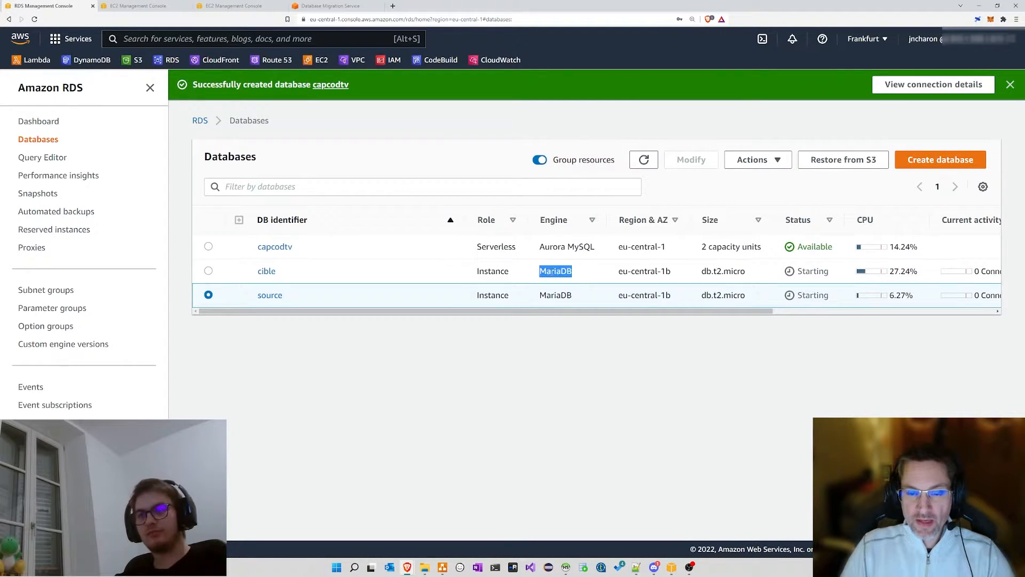
{"action": "left_click_drag", "start_coordinate": [701, 271], "coordinate": [752, 296]}
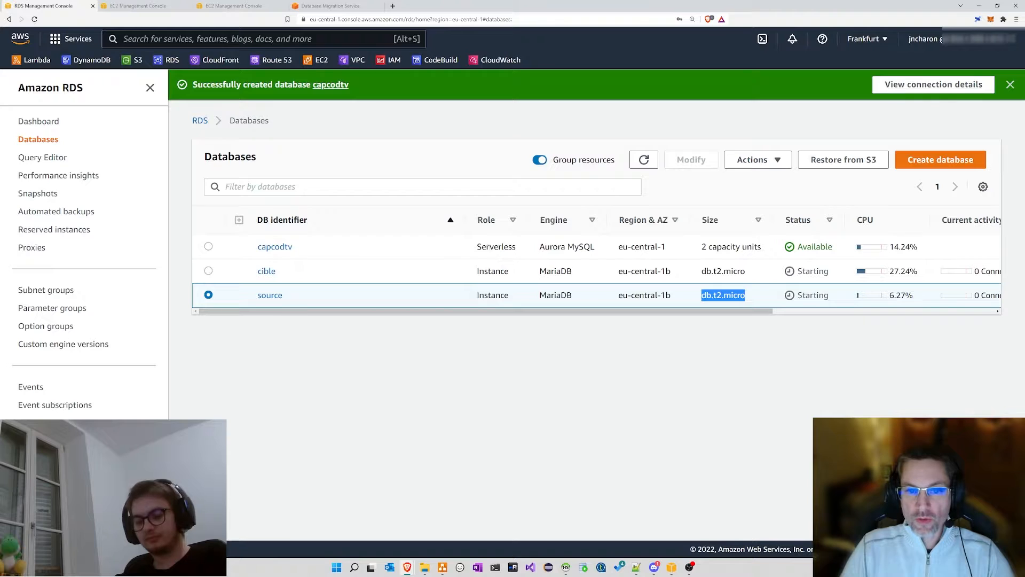
{"action": "left_click_drag", "start_coordinate": [476, 246], "coordinate": [521, 255]}
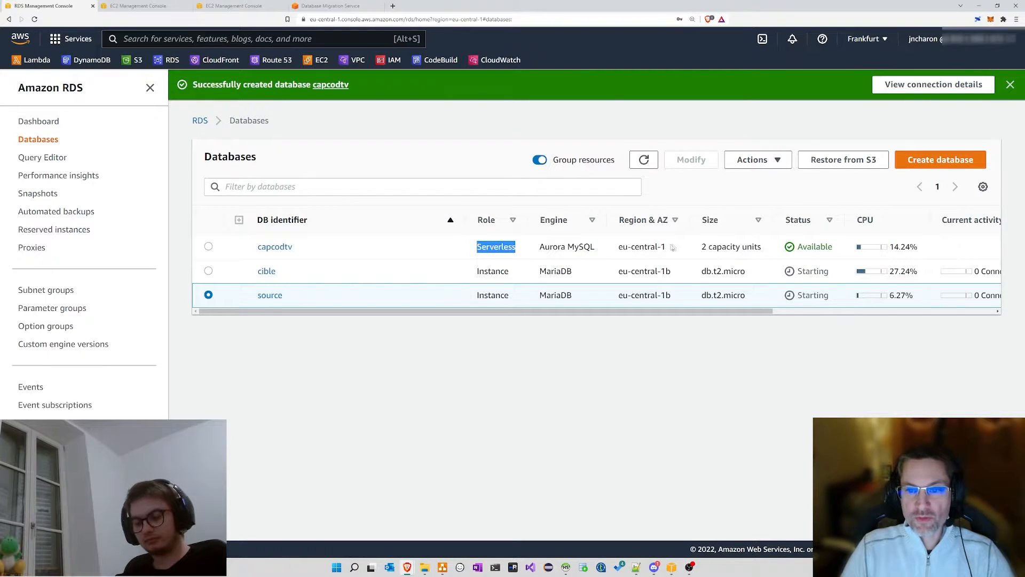
{"action": "left_click_drag", "start_coordinate": [696, 246], "coordinate": [766, 249]}
{"action": "left_click", "coordinate": [739, 244]}
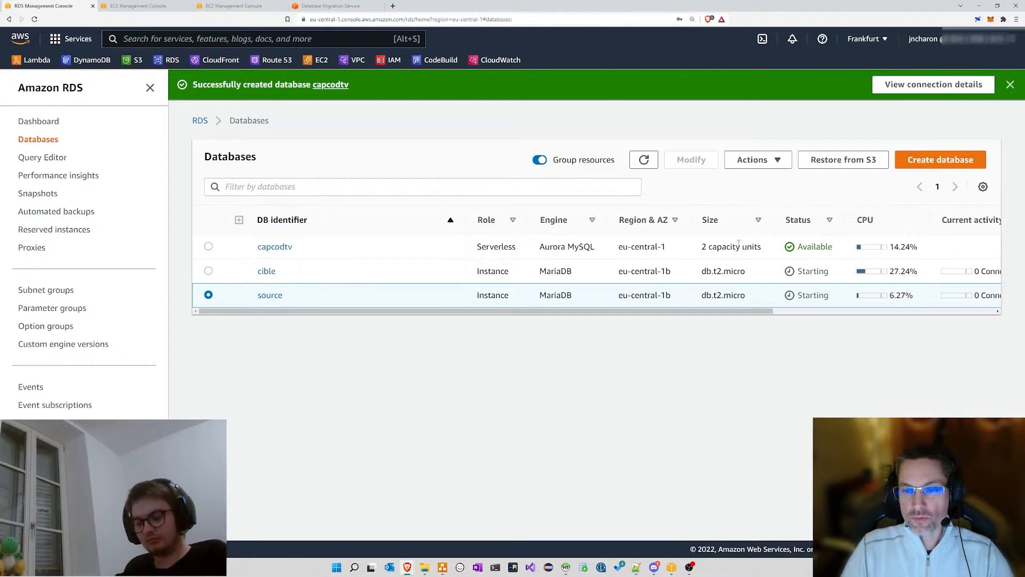
{"action": "left_click_drag", "start_coordinate": [703, 271], "coordinate": [748, 272]}
{"action": "left_click", "coordinate": [748, 273]}
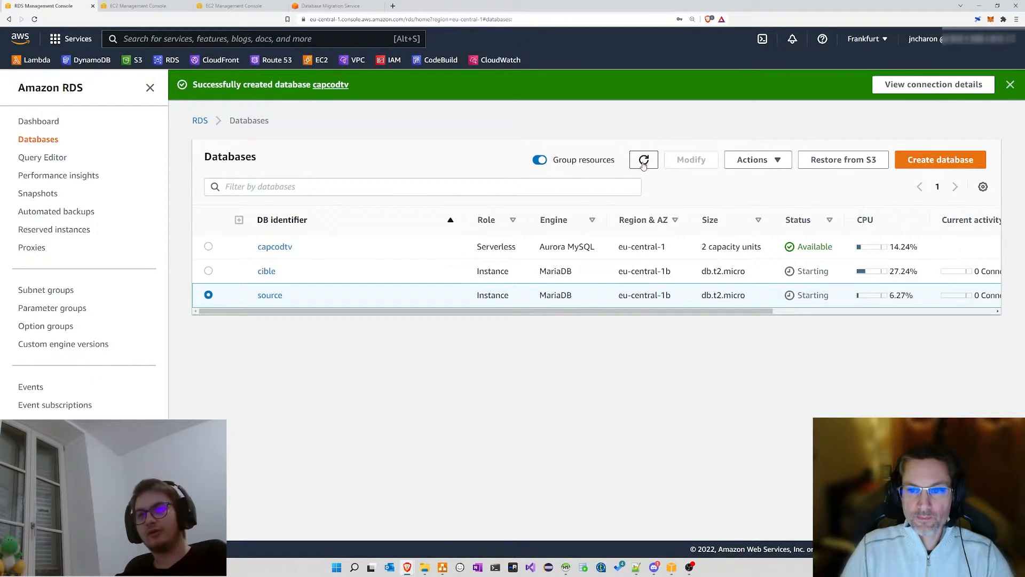
Step: Contrast capcodtv's Serverless role with cible's Instance role
{"action": "double_click", "coordinate": [487, 247]}
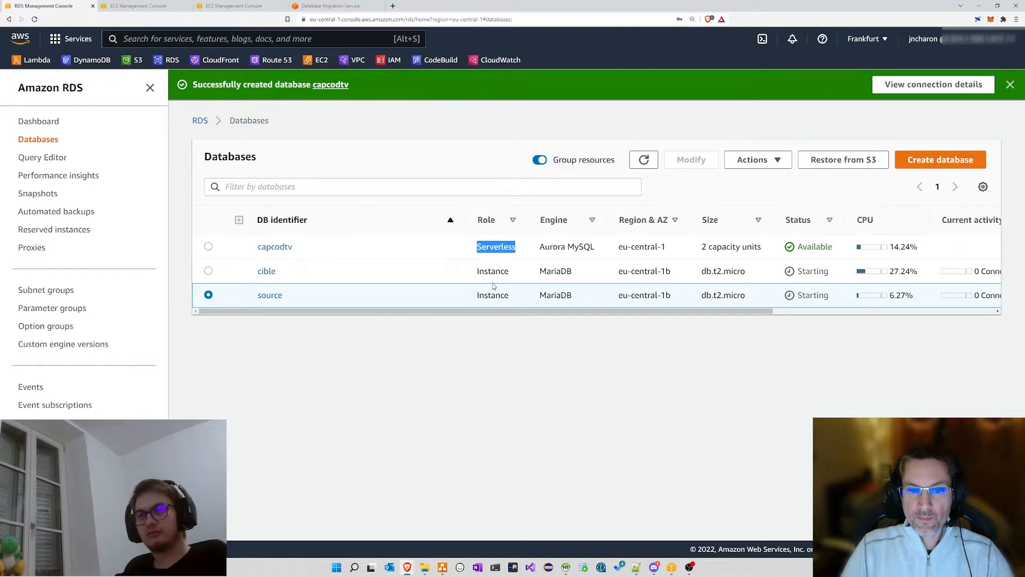
{"action": "double_click", "coordinate": [492, 271]}
{"action": "double_click", "coordinate": [489, 246]}
{"action": "double_click", "coordinate": [492, 270]}
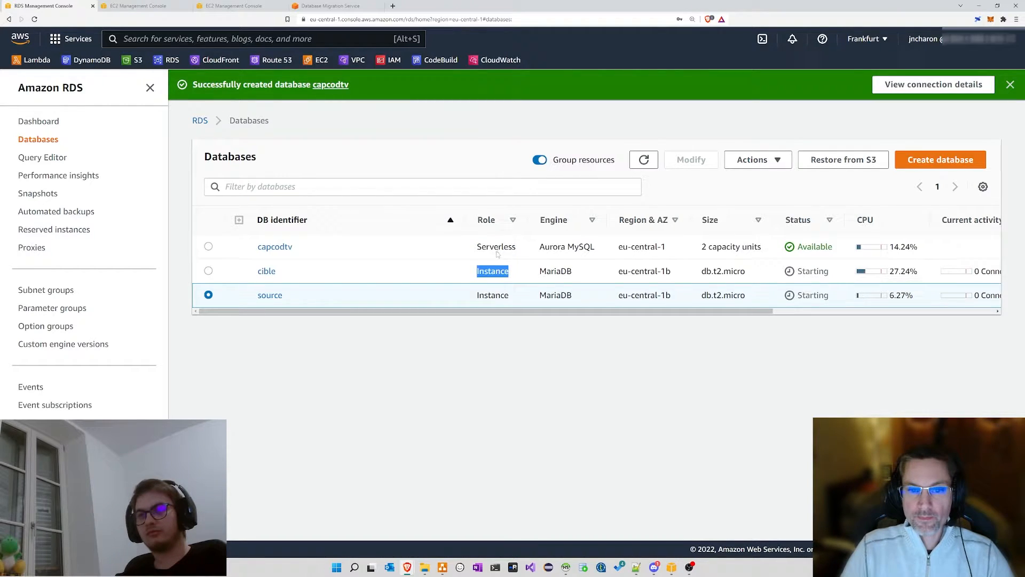
Step: Refresh the list, open capcodtv and select its endpoint address
{"action": "left_click", "coordinate": [644, 159]}
{"action": "left_click", "coordinate": [288, 247]}
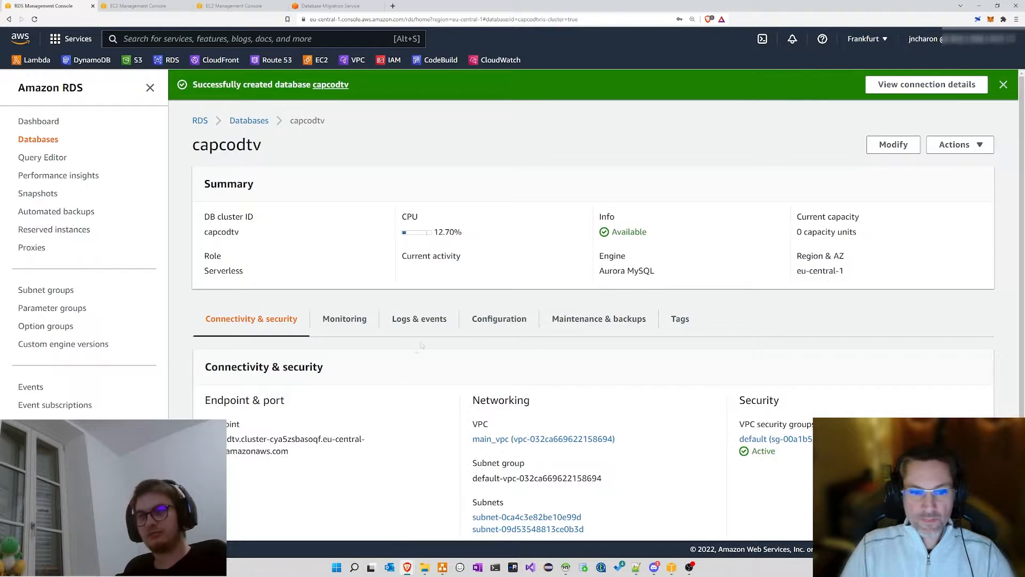
{"action": "left_click_drag", "start_coordinate": [307, 453], "coordinate": [214, 436]}
{"action": "key", "text": "ctrl+c"}
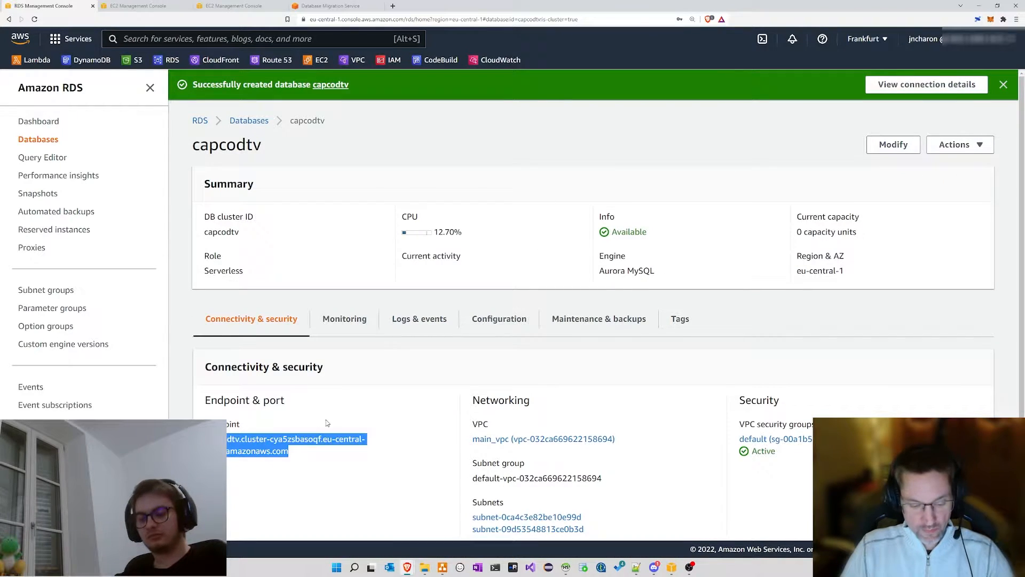
{"action": "left_click", "coordinate": [565, 568]}
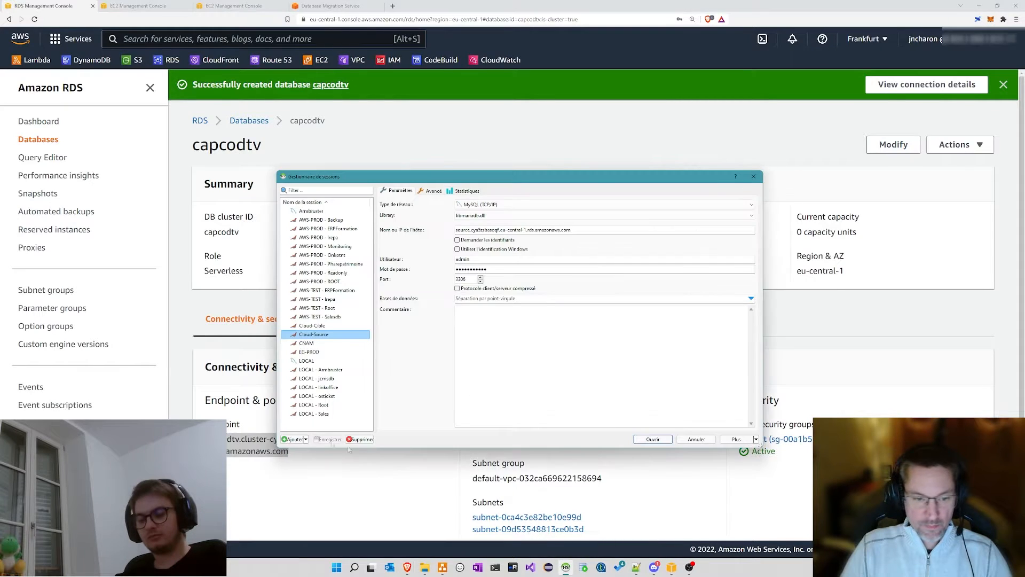
Step: Add a new HeidiSQL session with the capcodtv cluster endpoint pasted as its host
{"action": "left_click", "coordinate": [293, 439]}
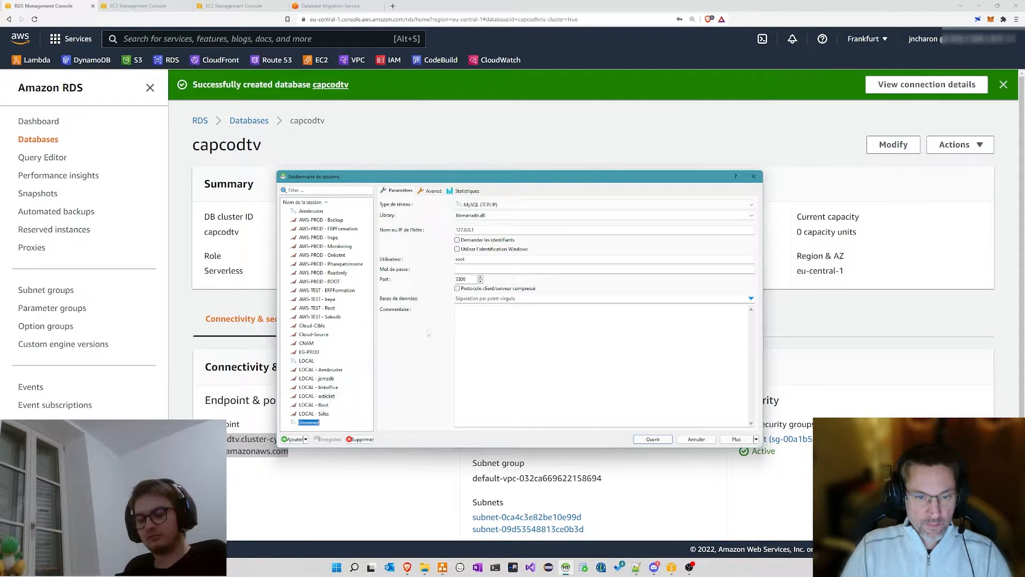
{"action": "left_click", "coordinate": [489, 230]}
{"action": "key", "text": "ctrl+a"}
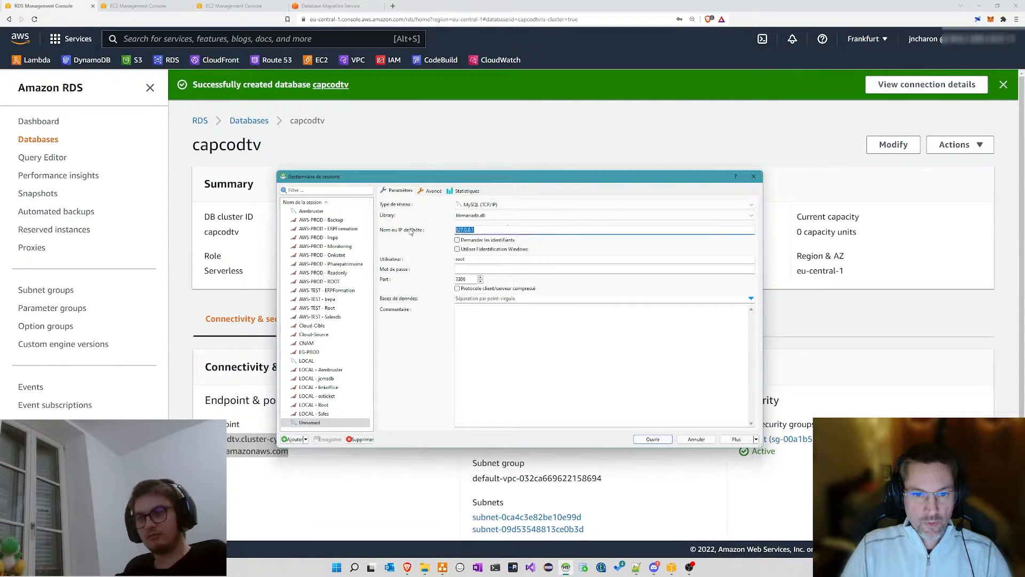
{"action": "key", "text": "ctrl+v"}
Step: Set the session's user to admin and enter its password
{"action": "left_click_drag", "start_coordinate": [473, 258], "coordinate": [434, 257]}
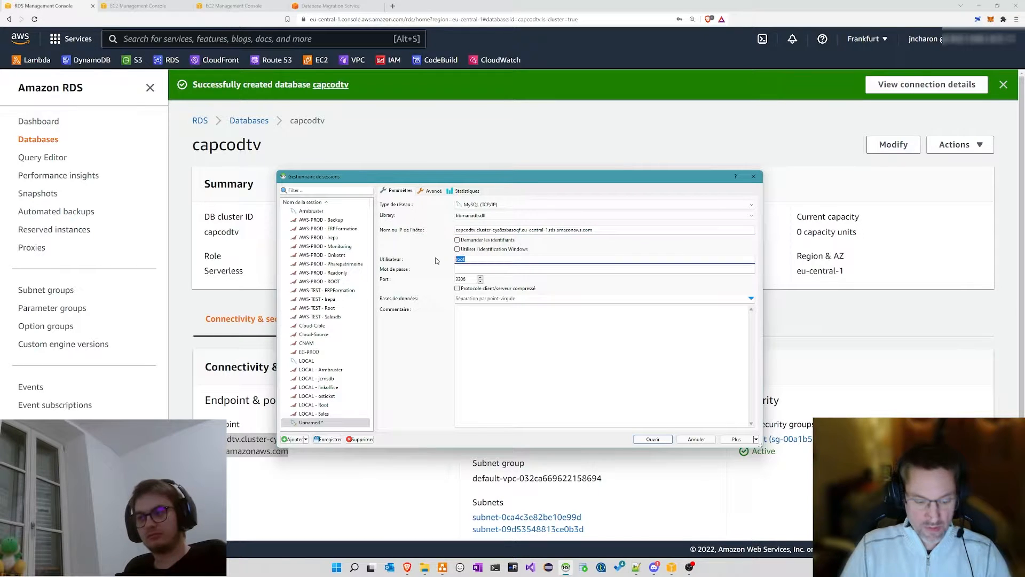
{"action": "type", "text": "admin"}
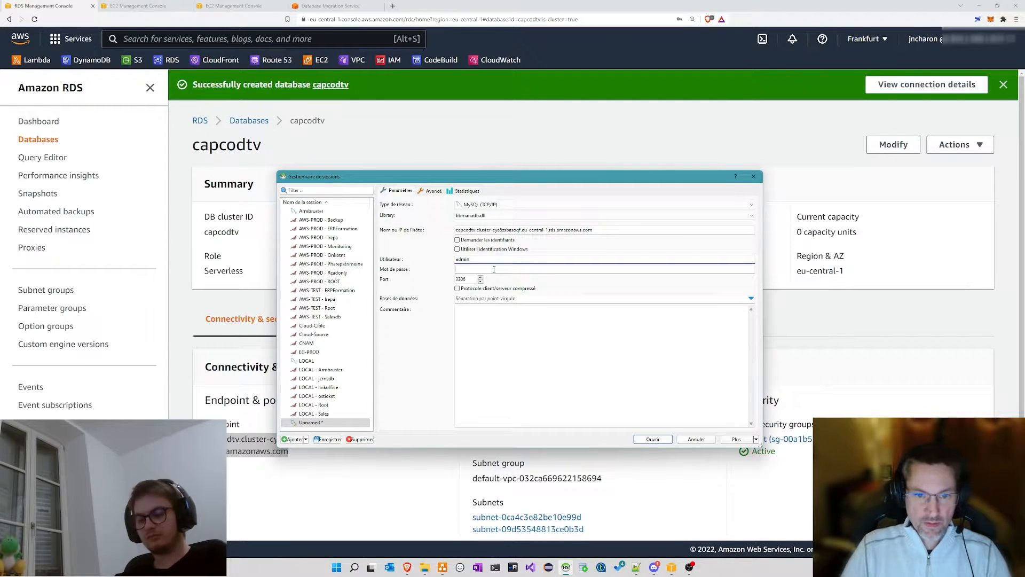
{"action": "left_click", "coordinate": [494, 269]}
{"action": "type", "text": "•••••••••••"}
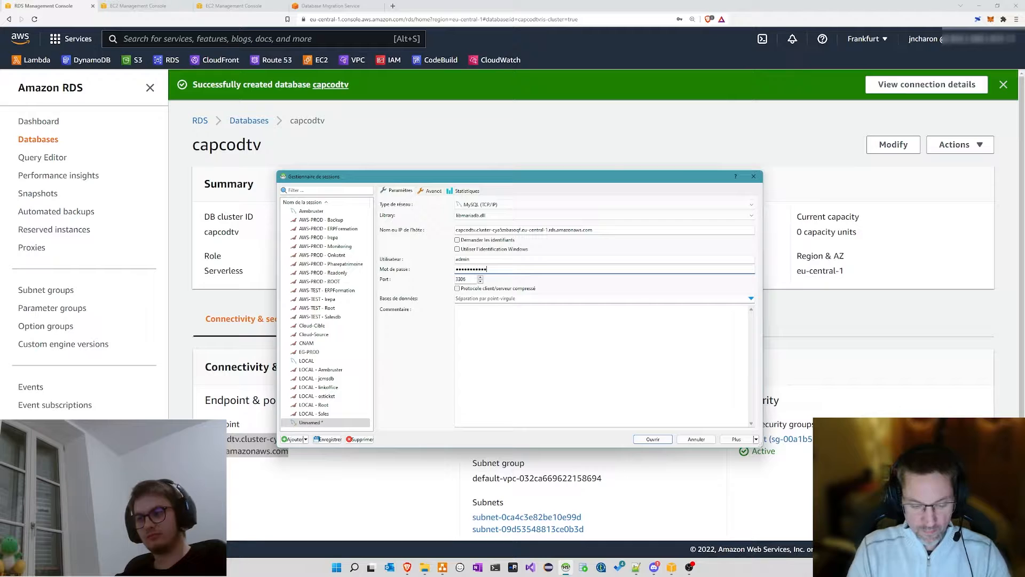
{"action": "key", "text": "BackSpace"}
{"action": "key", "text": "BackSpace"}
{"action": "key", "text": "BackSpace"}
{"action": "key", "text": "BackSpace"}
{"action": "key", "text": "BackSpace"}
{"action": "key", "text": "BackSpace"}
{"action": "key", "text": "BackSpace"}
{"action": "type", "text": "••"}
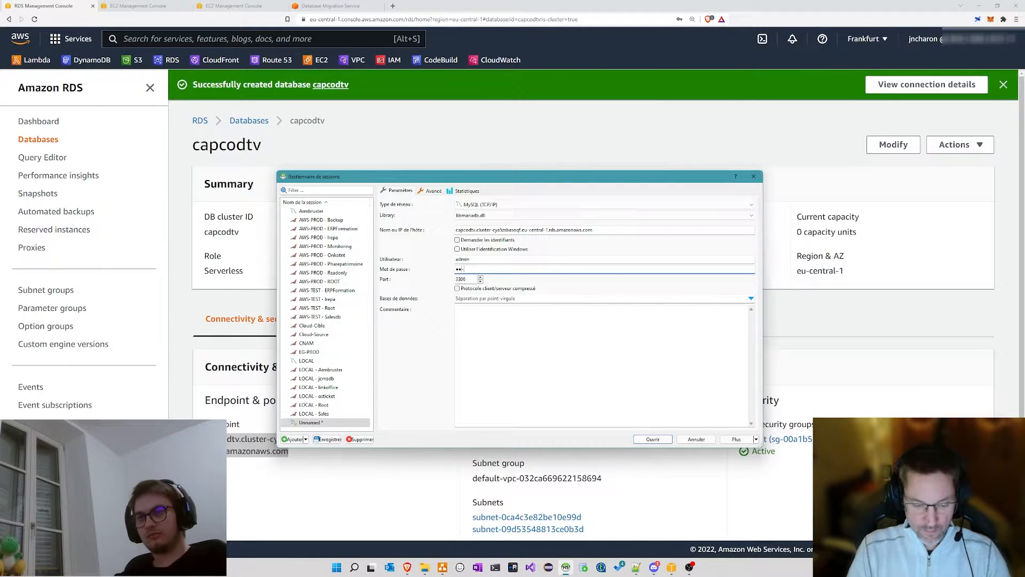
{"action": "type", "text": "••••••••••••"}
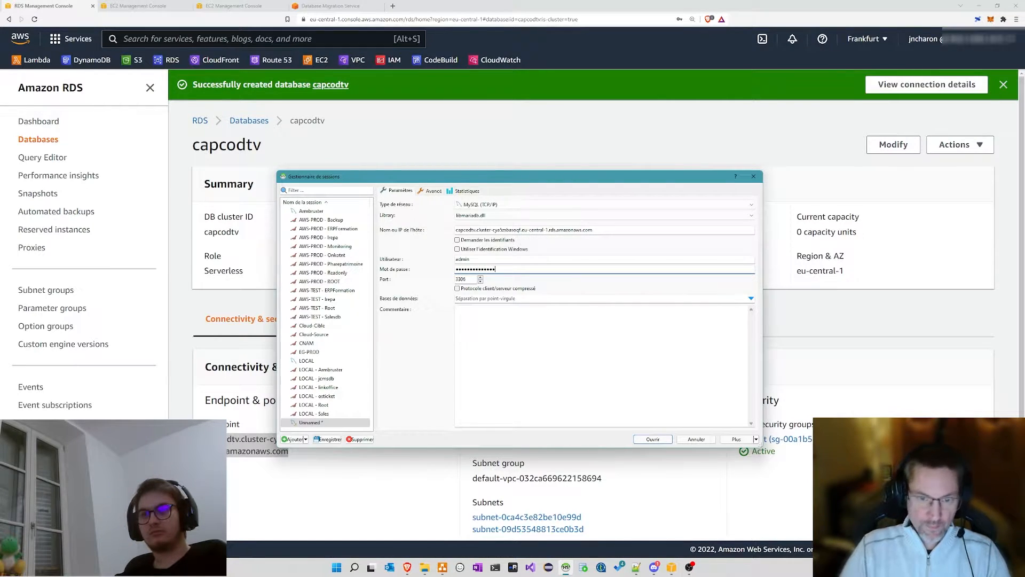
{"action": "left_click", "coordinate": [536, 374]}
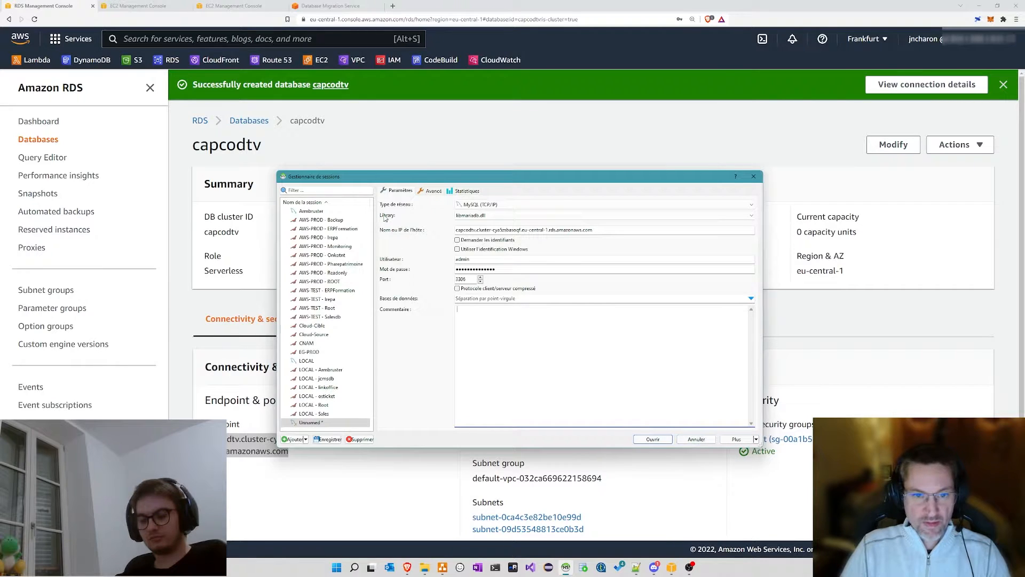
Step: Turn on Utiliser SSL with Documents\Amazon\rds-combined-ca-bundle.pem as the CA certificate
{"action": "left_click", "coordinate": [430, 191]}
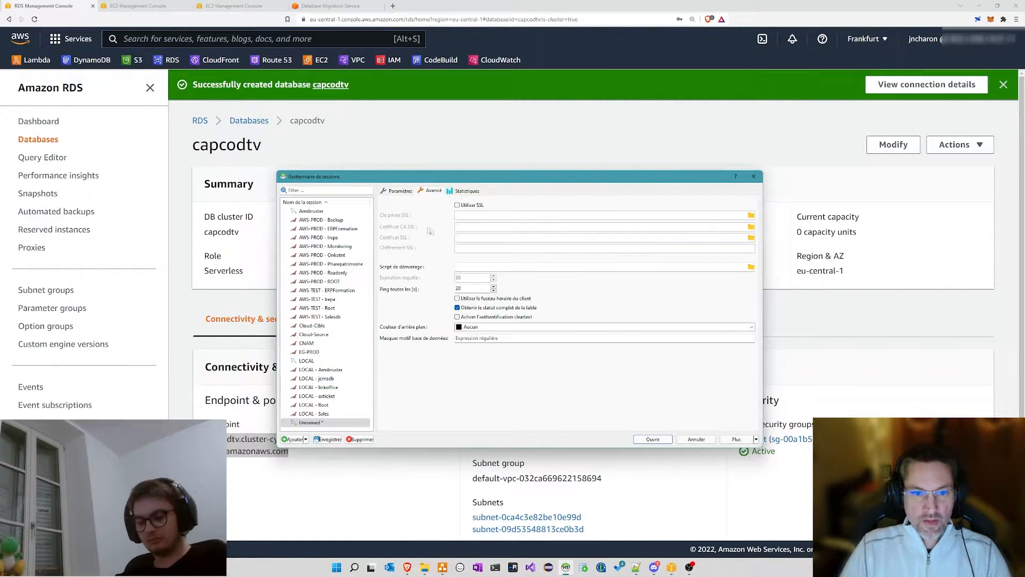
{"action": "left_click", "coordinate": [460, 206]}
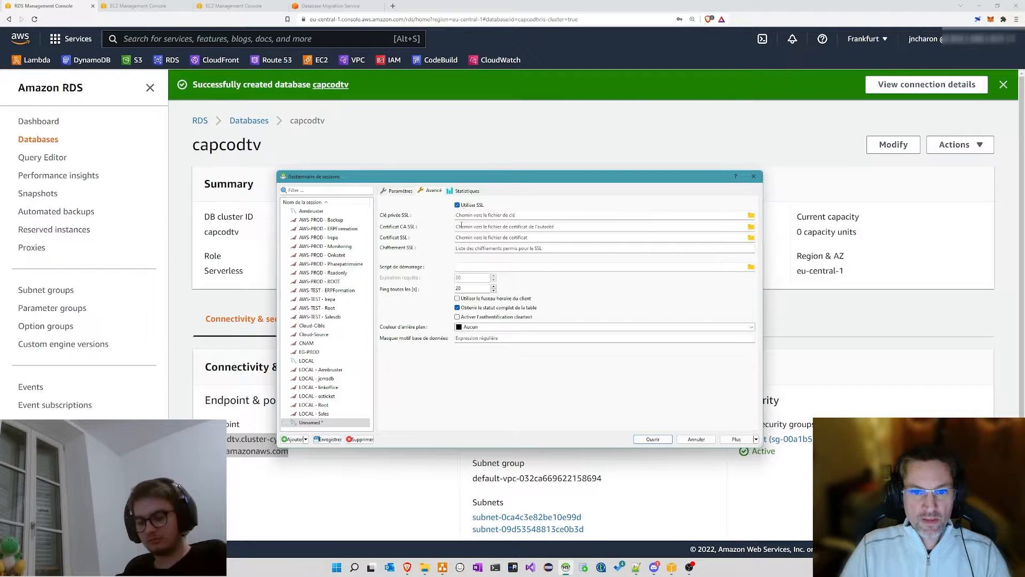
{"action": "left_click", "coordinate": [751, 228]}
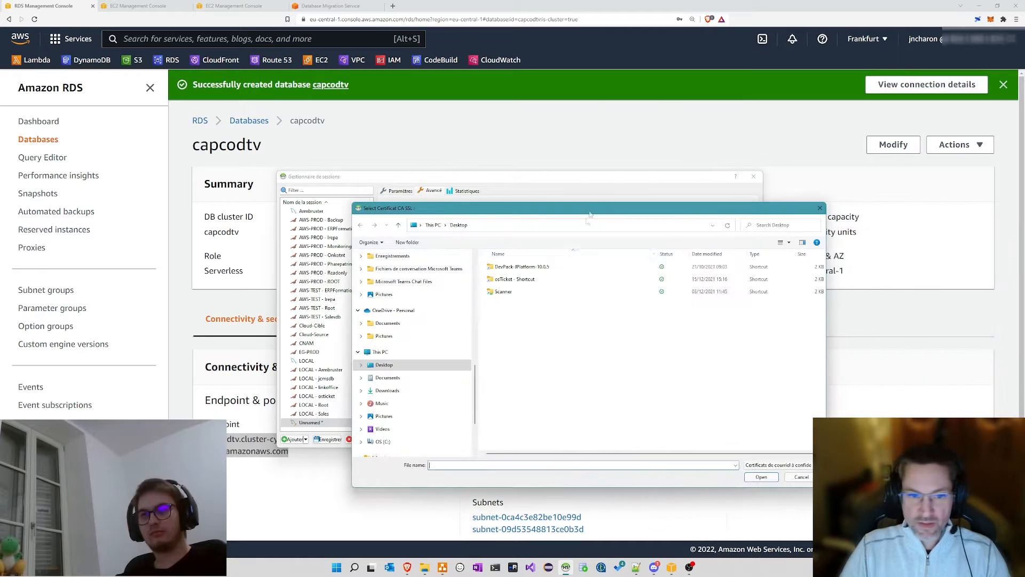
{"action": "left_click", "coordinate": [388, 377]}
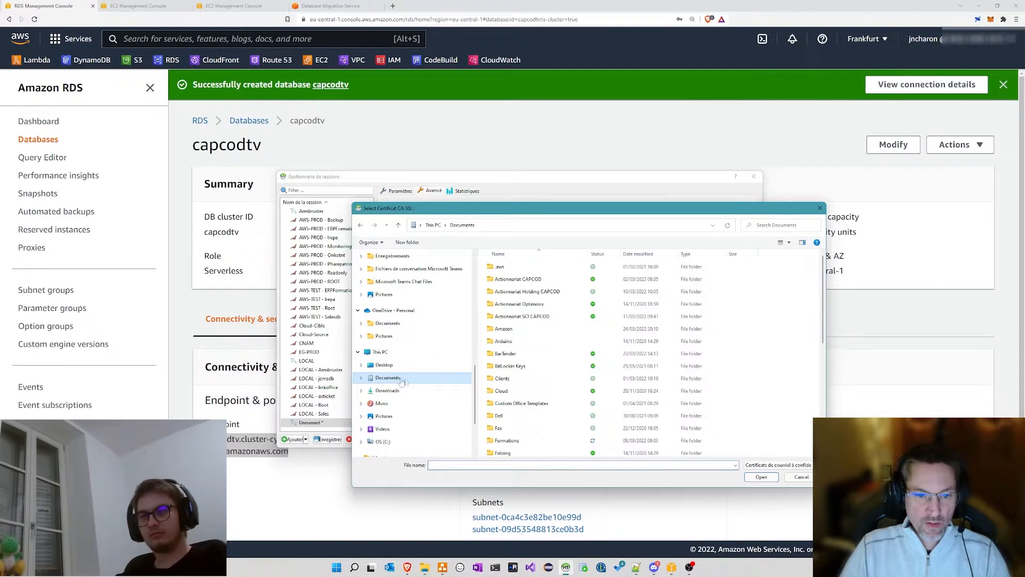
{"action": "double_click", "coordinate": [511, 330]}
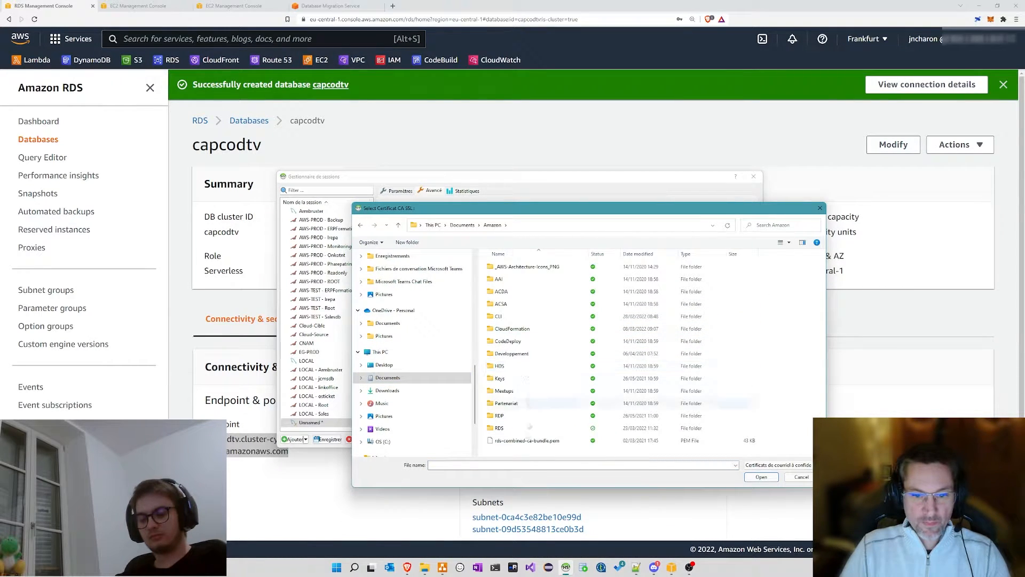
{"action": "left_click", "coordinate": [527, 441]}
{"action": "left_click", "coordinate": [760, 477]}
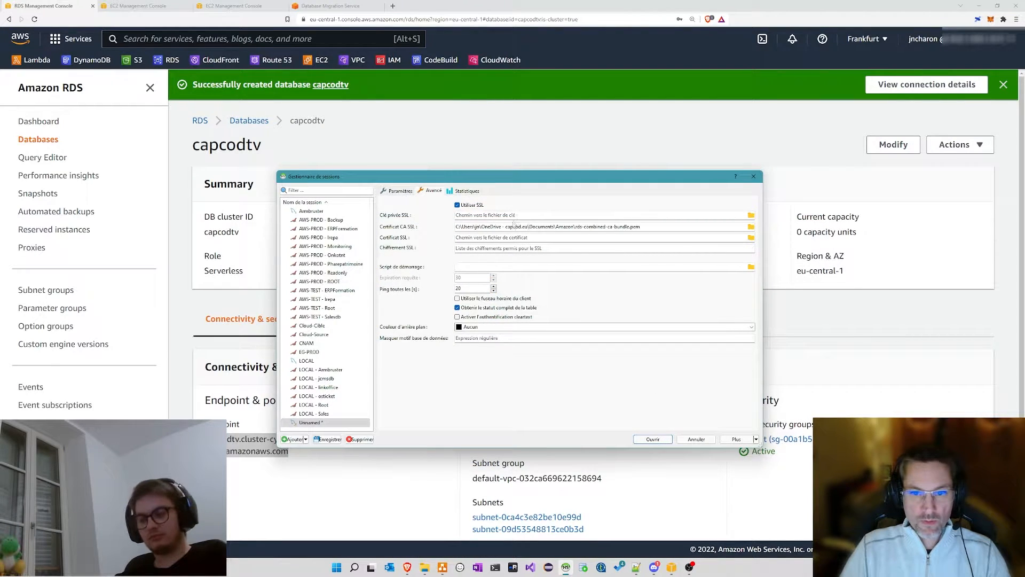
{"action": "left_click", "coordinate": [396, 191]}
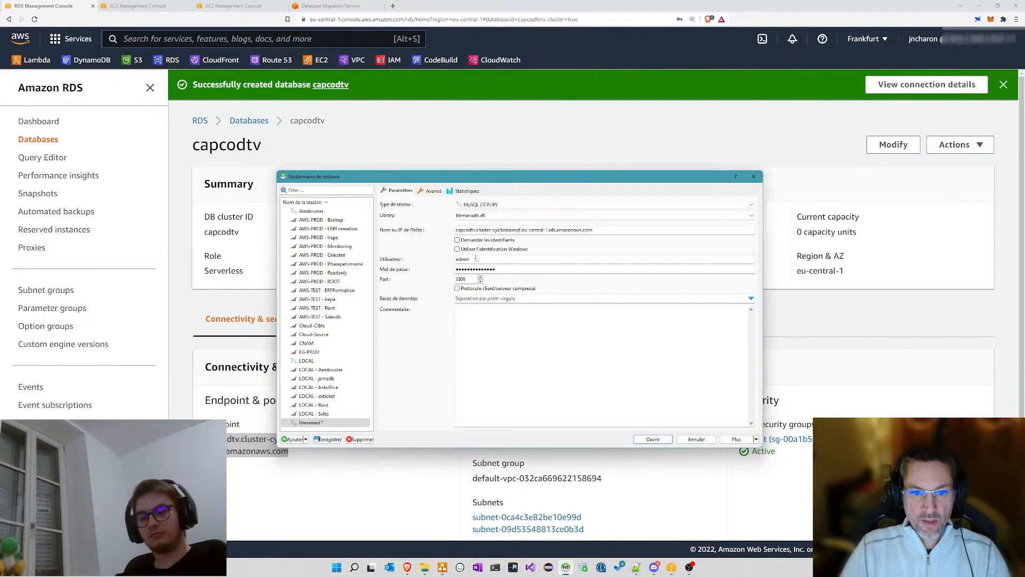
Step: Try the new connection and dismiss the 'Unknown MySQL server host' error
{"action": "left_click", "coordinate": [662, 441]}
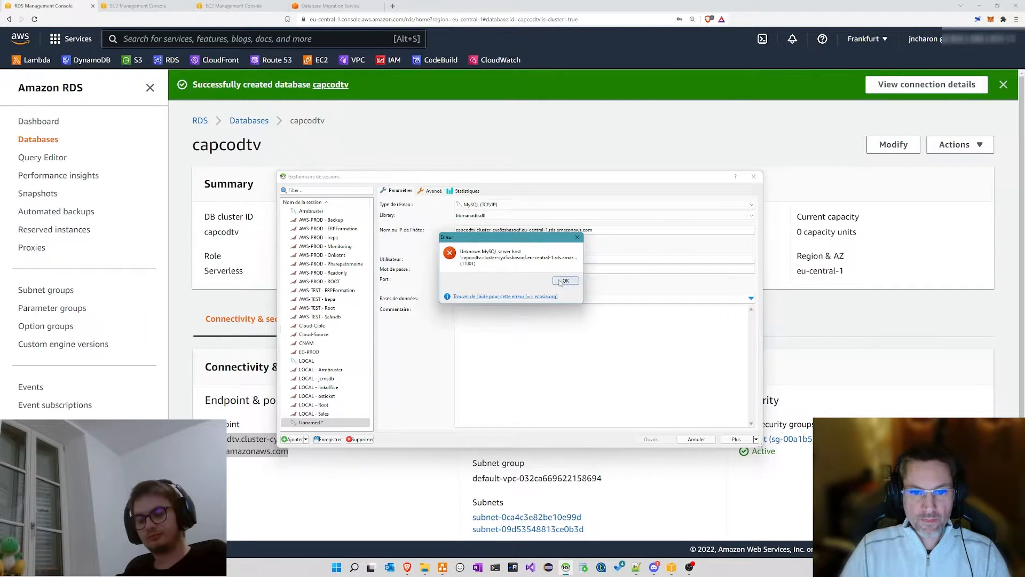
{"action": "left_click", "coordinate": [566, 282]}
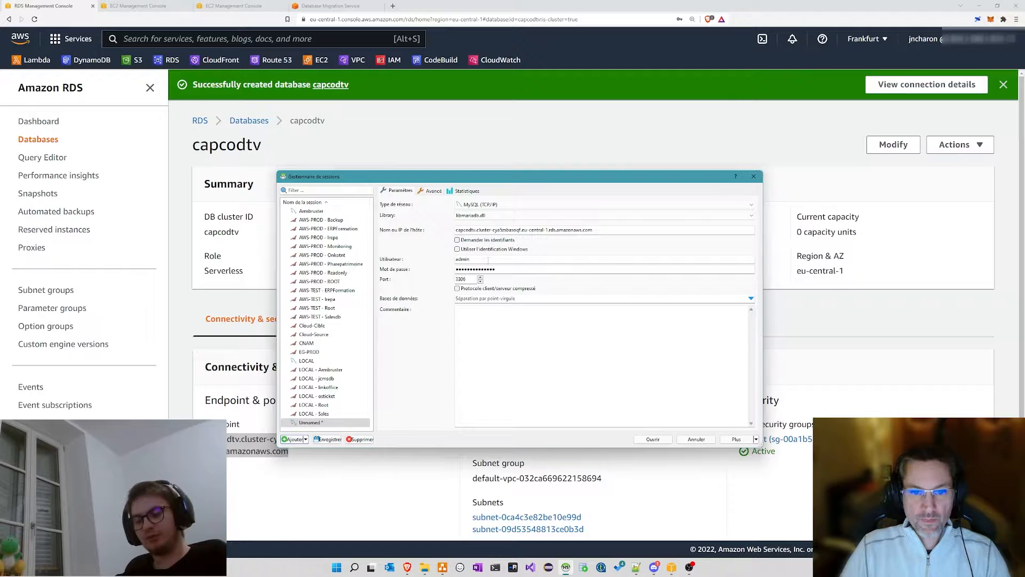
{"action": "left_click_drag", "start_coordinate": [490, 178], "coordinate": [665, 175]}
Step: Open the capcodtv cluster's default VPC security group in the EC2 console
{"action": "left_click", "coordinate": [321, 415]}
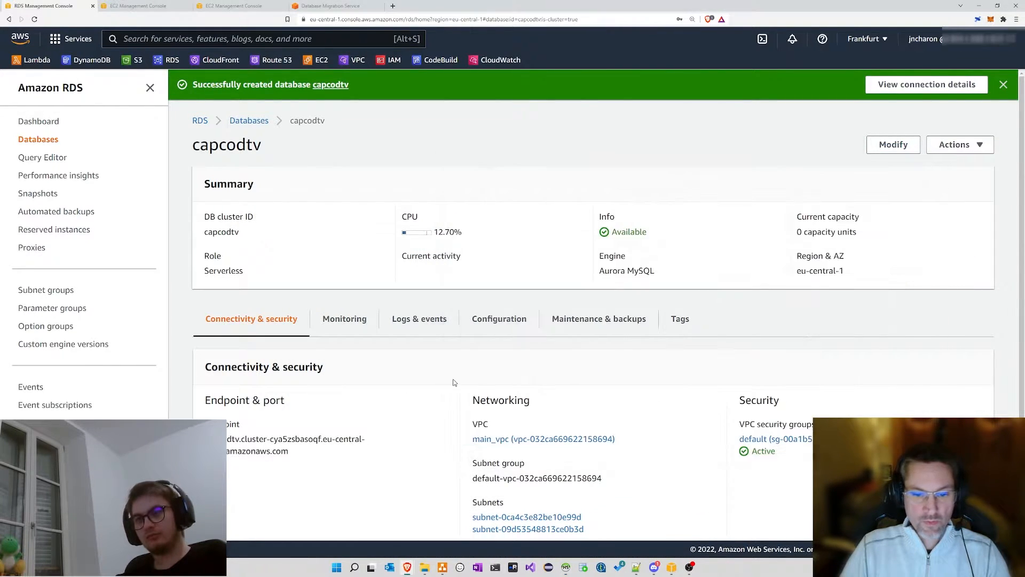
{"action": "scroll", "coordinate": [511, 378], "scroll_direction": "down", "scroll_amount": 2}
{"action": "left_click", "coordinate": [801, 396]}
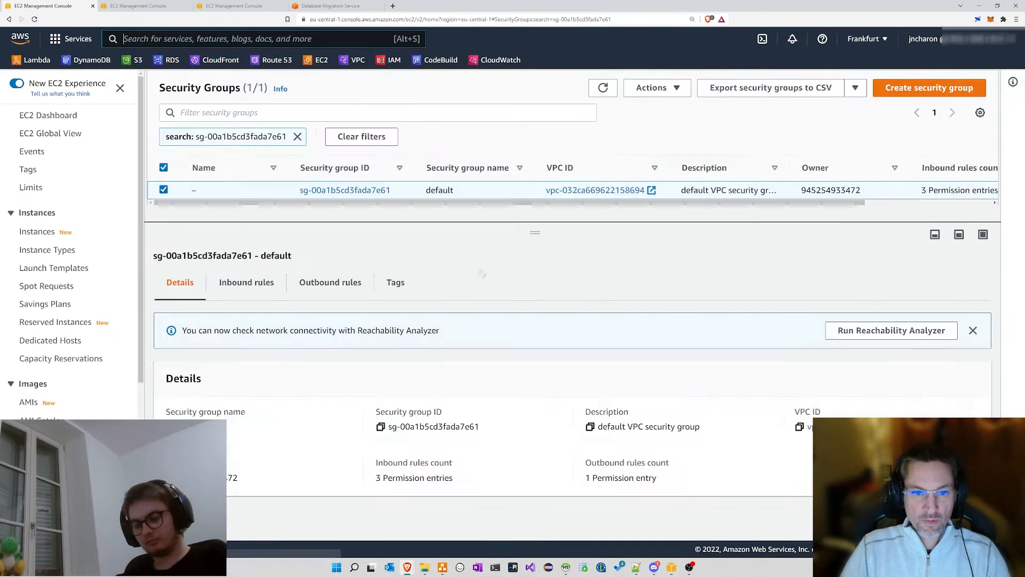
Step: Review the inbound rules, noting the Custom TCP rule on port 0
{"action": "left_click", "coordinate": [244, 284]}
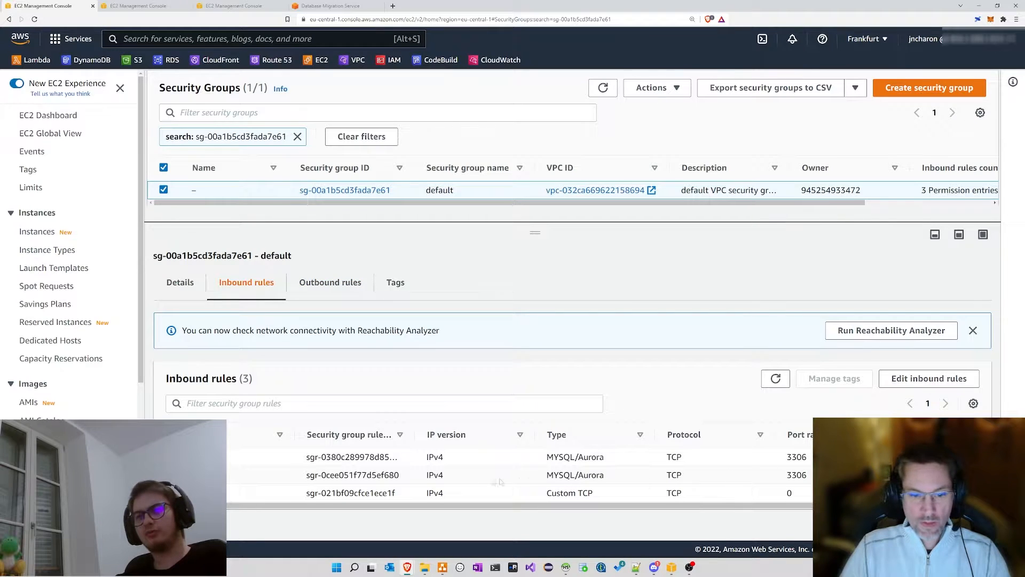
{"action": "left_click_drag", "start_coordinate": [630, 505], "coordinate": [756, 505]}
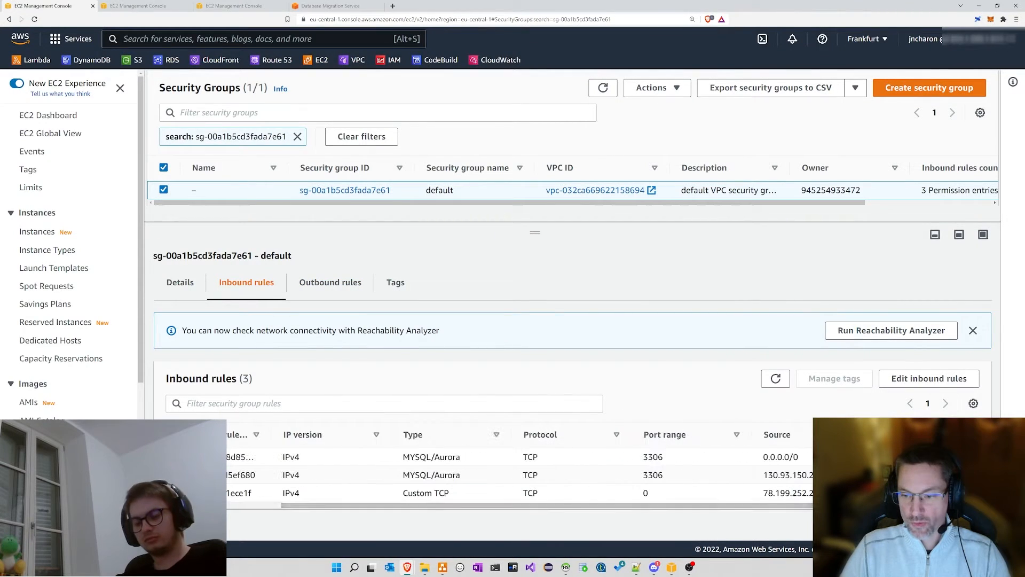
{"action": "left_click_drag", "start_coordinate": [844, 493], "coordinate": [761, 494]}
{"action": "left_click_drag", "start_coordinate": [671, 497], "coordinate": [517, 512]}
Step: Change the Custom TCP rule to MYSQL/Aurora on port 3306 and save the inbound rules
{"action": "left_click", "coordinate": [909, 383]}
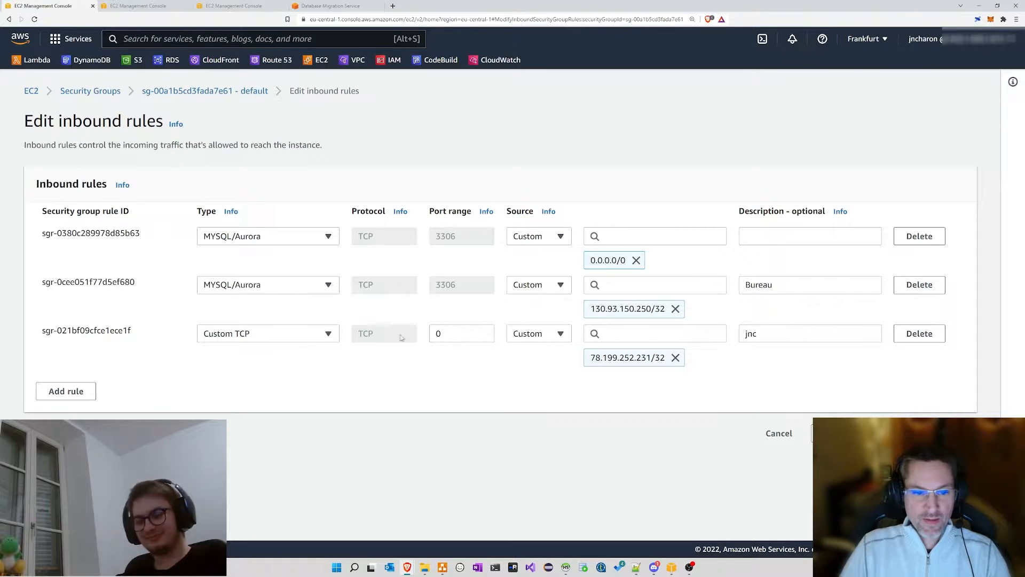
{"action": "left_click", "coordinate": [245, 333]}
{"action": "scroll", "coordinate": [245, 228], "scroll_direction": "down", "scroll_amount": 5}
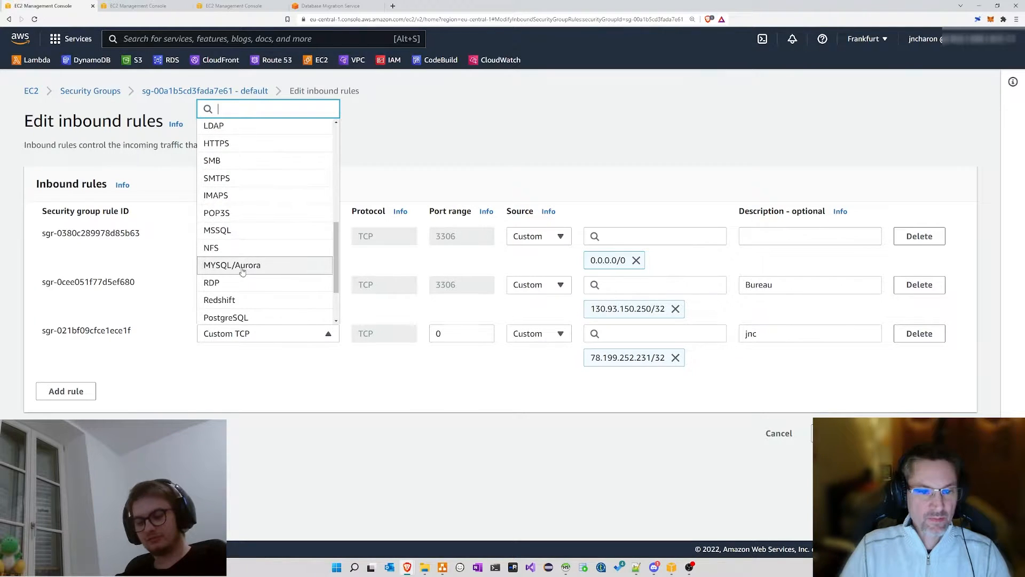
{"action": "left_click", "coordinate": [243, 265]}
{"action": "left_click", "coordinate": [838, 432]}
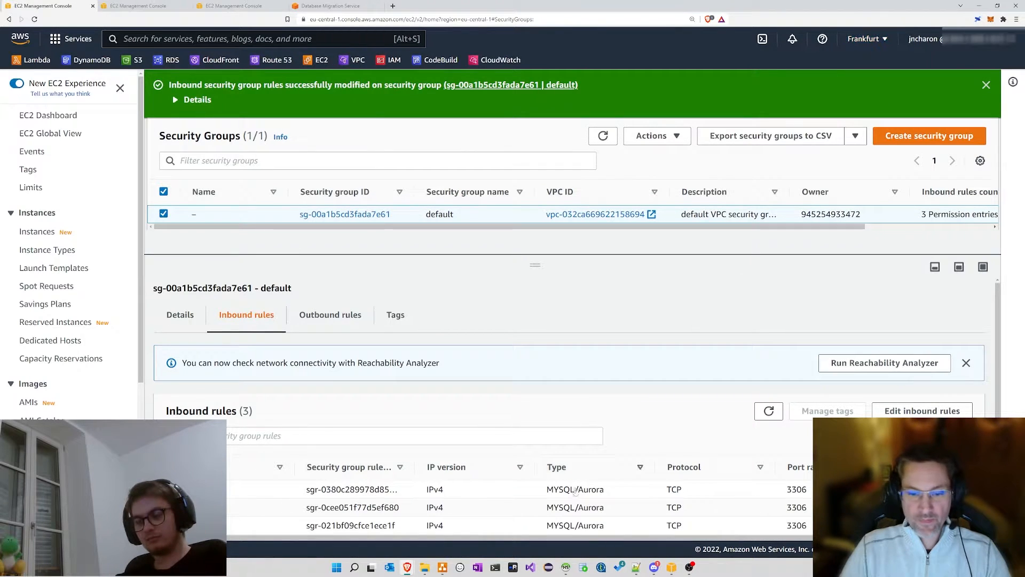
{"action": "left_click", "coordinate": [565, 567]}
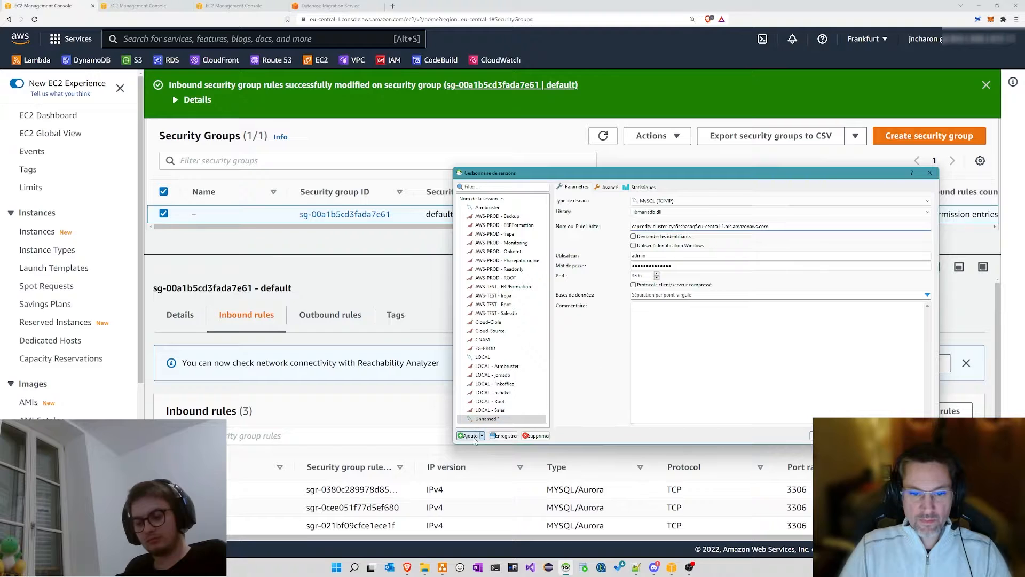
Step: Retry the capcodtv connection, dismiss the unknown host error, and head to the RDS console
{"action": "left_click", "coordinate": [828, 436]}
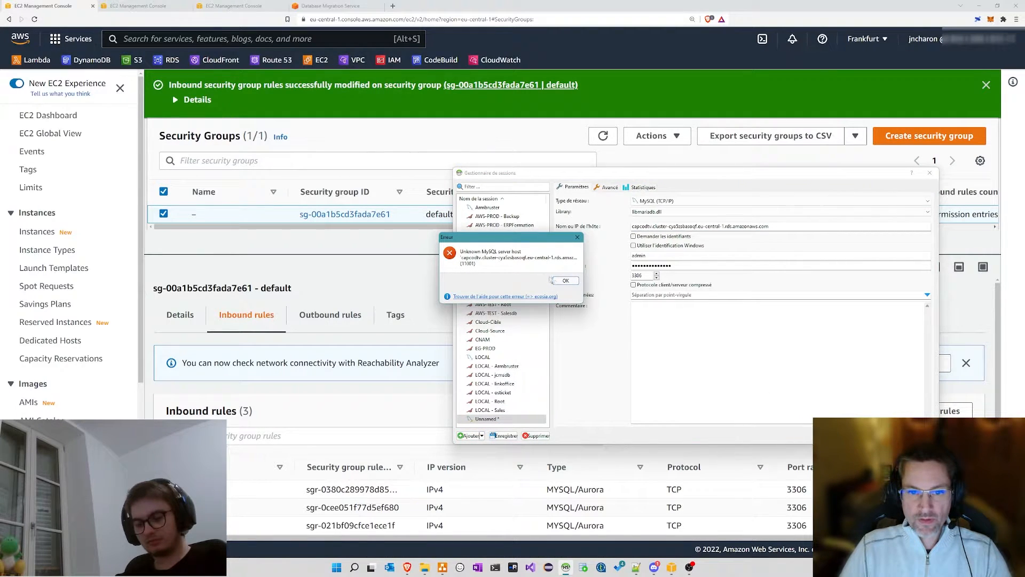
{"action": "left_click", "coordinate": [565, 281]}
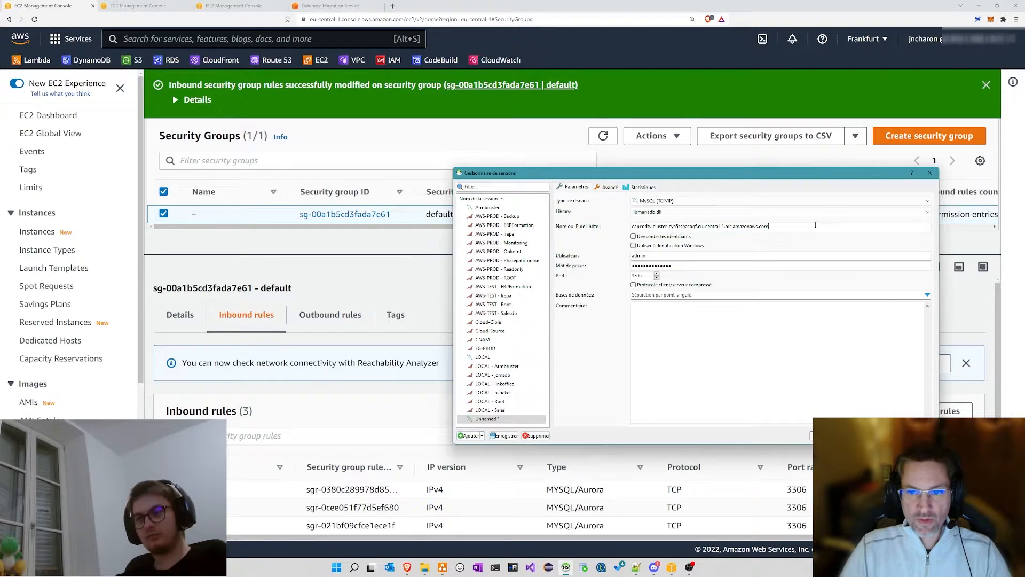
{"action": "left_click_drag", "start_coordinate": [790, 228], "coordinate": [627, 227]}
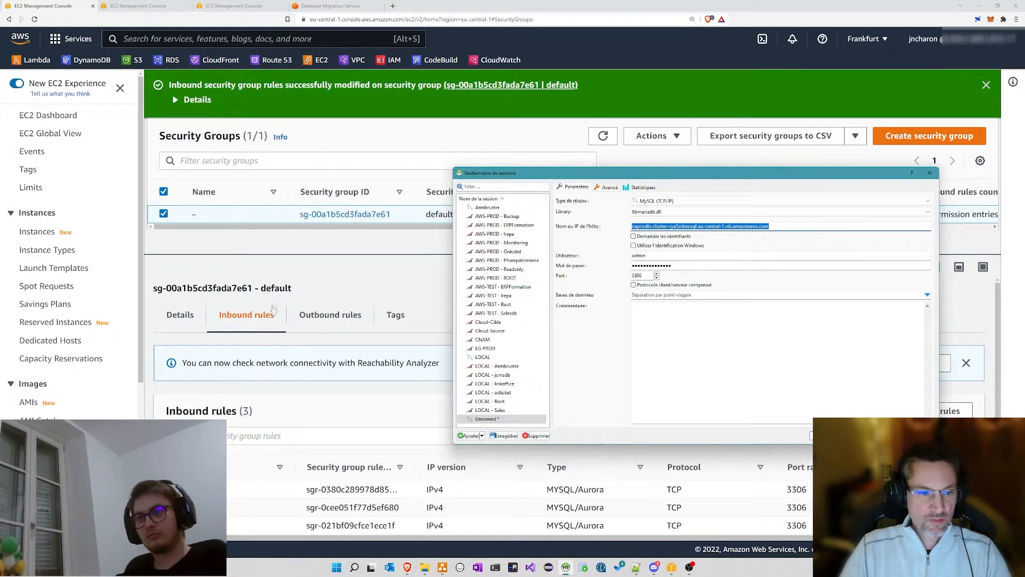
{"action": "left_click", "coordinate": [306, 273]}
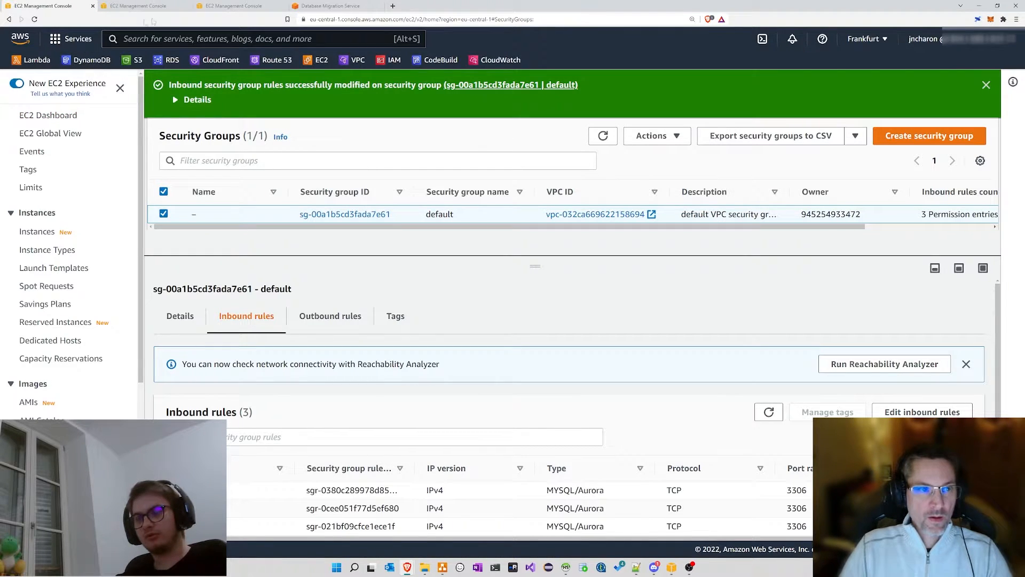
{"action": "left_click", "coordinate": [176, 62]}
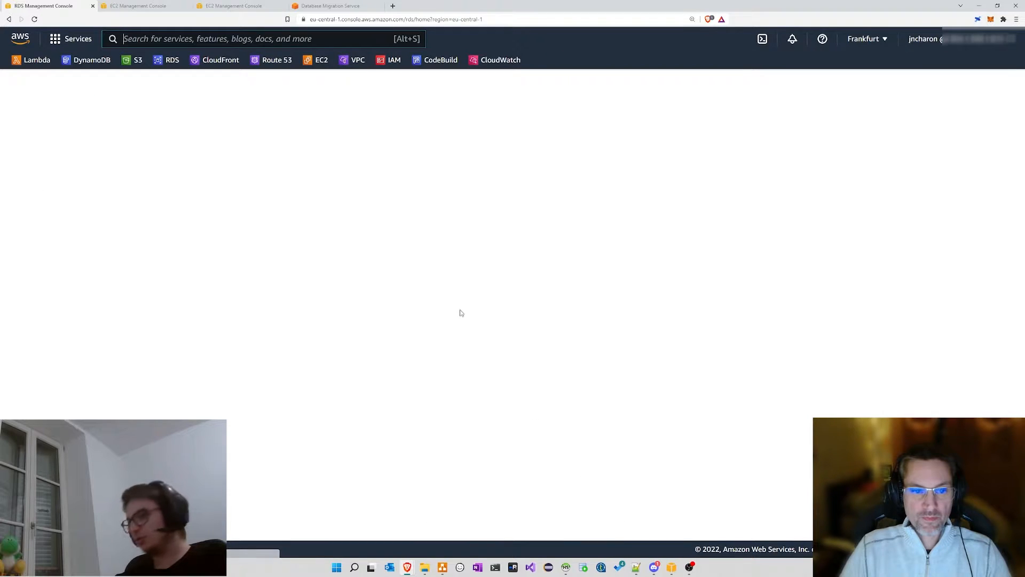
Step: Open capcodtv from the Databases list and copy its endpoint hostname
{"action": "left_click", "coordinate": [256, 277]}
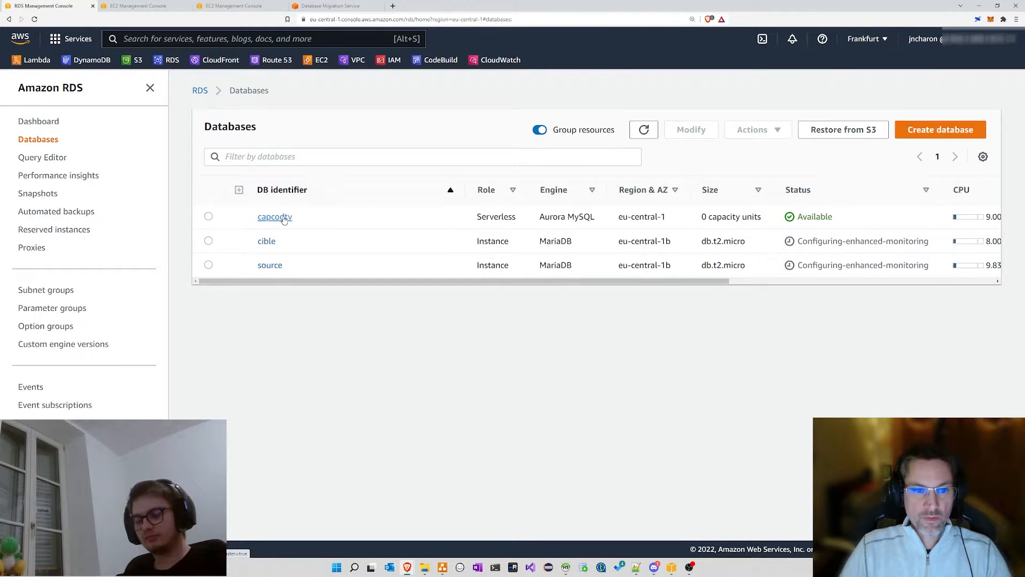
{"action": "left_click", "coordinate": [284, 217]}
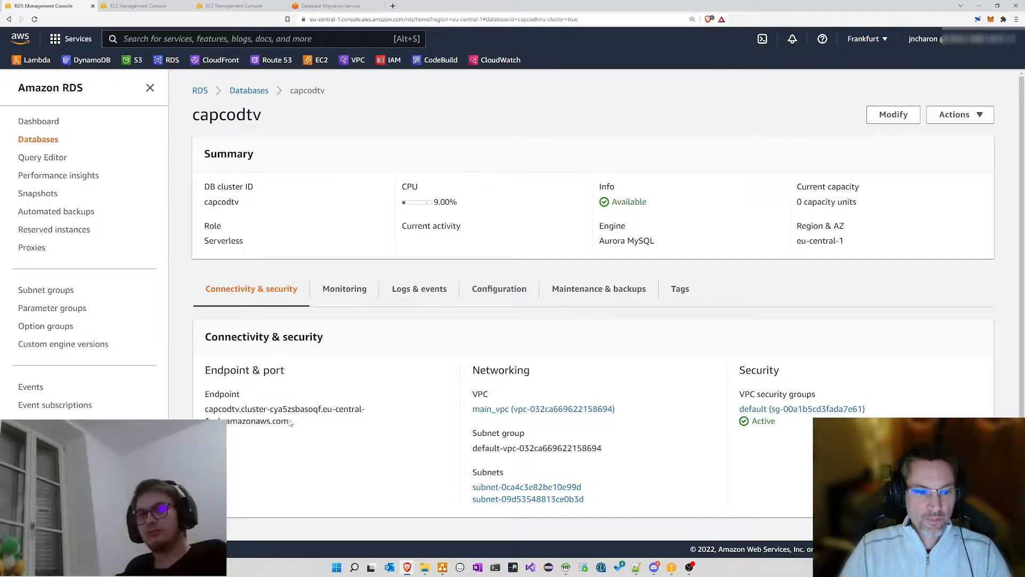
{"action": "left_click_drag", "start_coordinate": [288, 422], "coordinate": [206, 410]}
{"action": "right_click", "coordinate": [212, 411]}
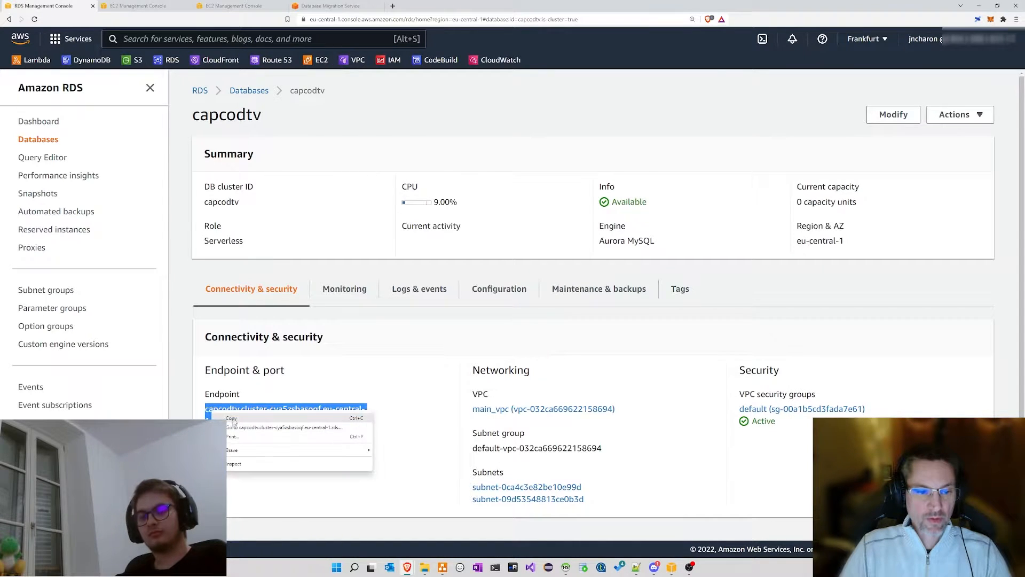
{"action": "left_click", "coordinate": [233, 421]}
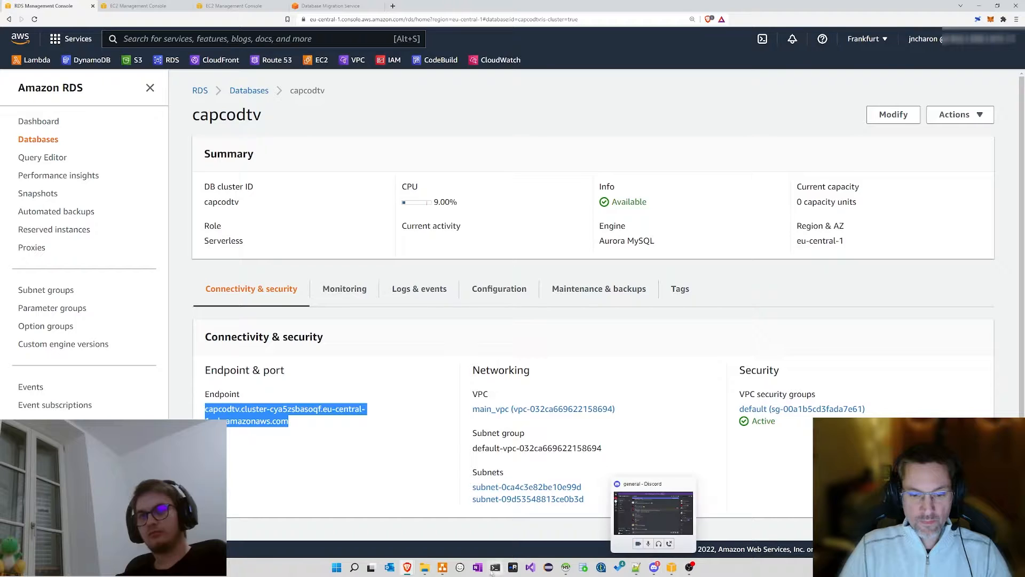
Step: Replace HeidiSQL's host with the copied endpoint, retry the failing connection, then return to Databases
{"action": "left_click", "coordinate": [565, 567]}
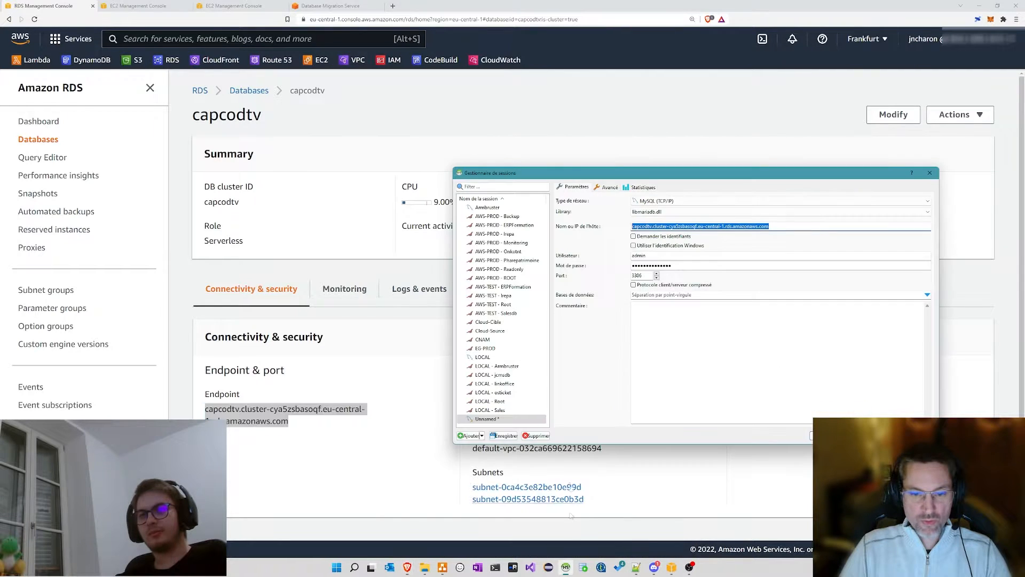
{"action": "left_click_drag", "start_coordinate": [774, 228], "coordinate": [560, 229]}
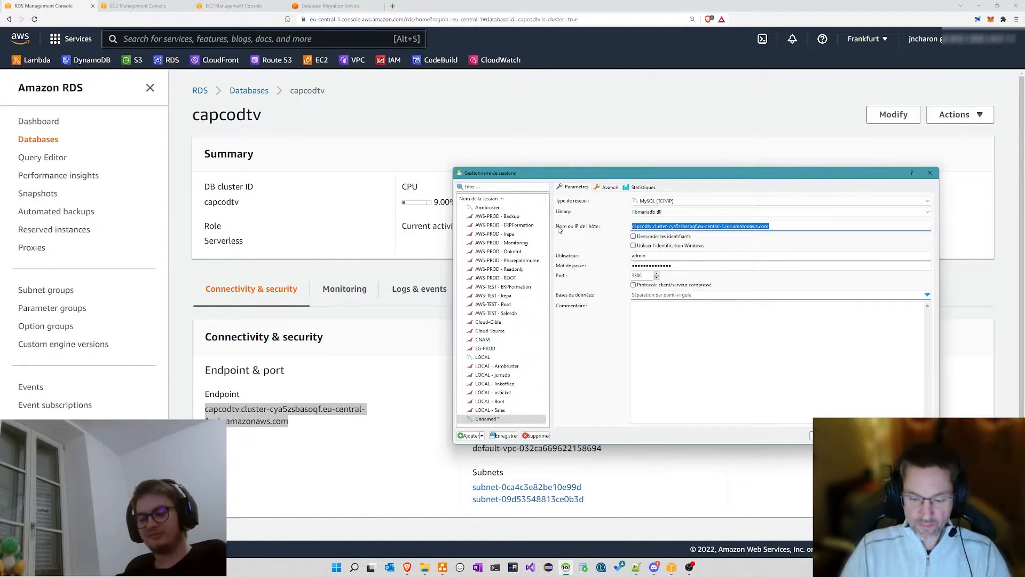
{"action": "key", "text": "Delete"}
{"action": "key", "text": "ctrl+v"}
{"action": "left_click", "coordinate": [809, 438]}
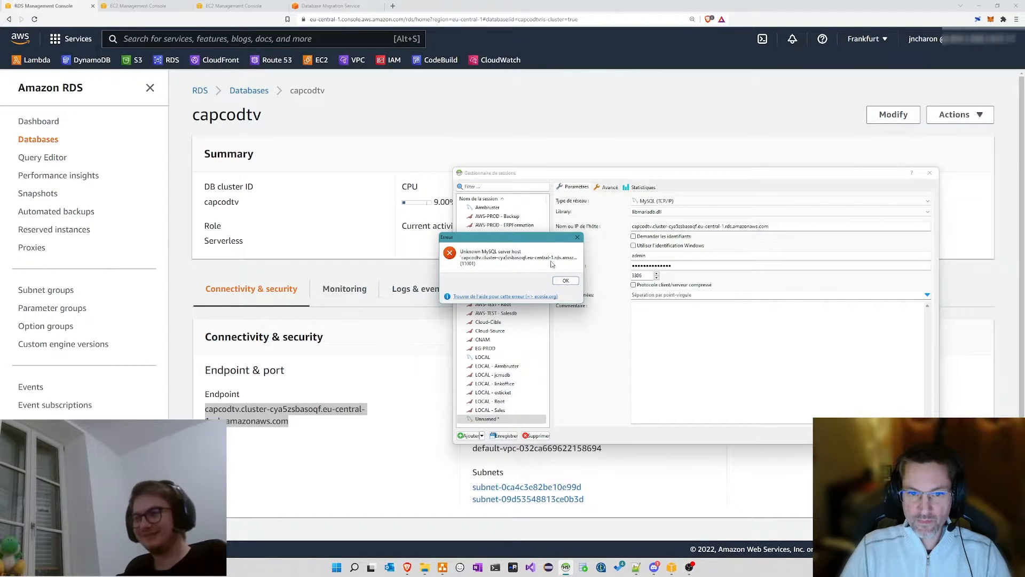
{"action": "left_click", "coordinate": [565, 280]}
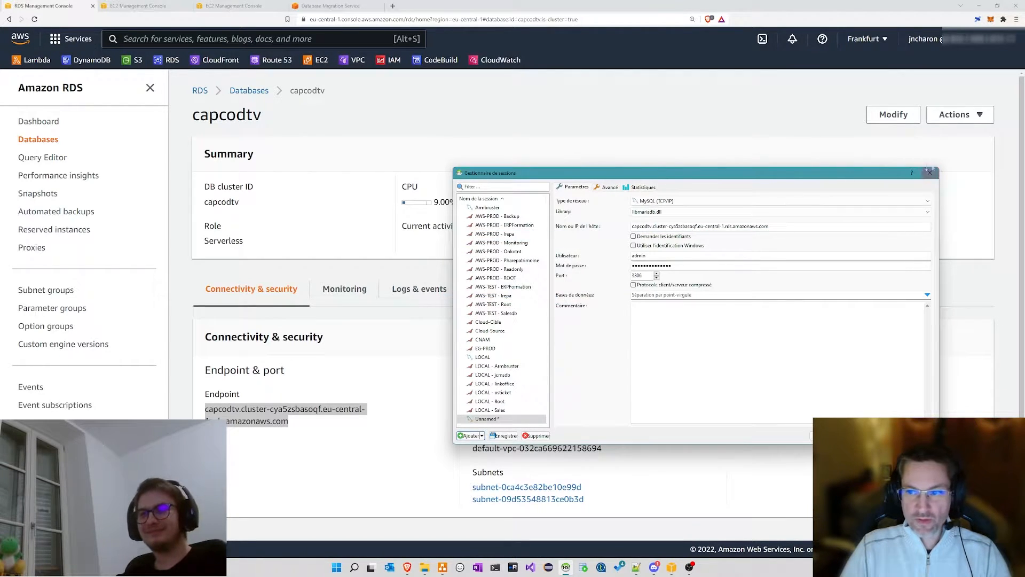
{"action": "left_click", "coordinate": [929, 172]}
{"action": "left_click", "coordinate": [247, 91]}
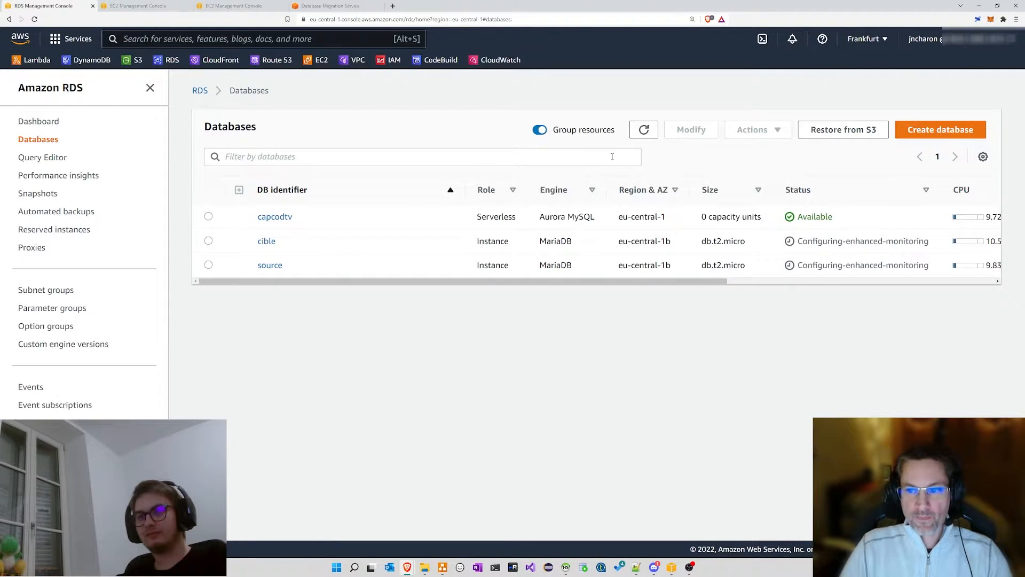
Step: Refresh the Databases list until source shows Modifying and capcodtv reaches 0 capacity units
{"action": "left_click", "coordinate": [651, 128]}
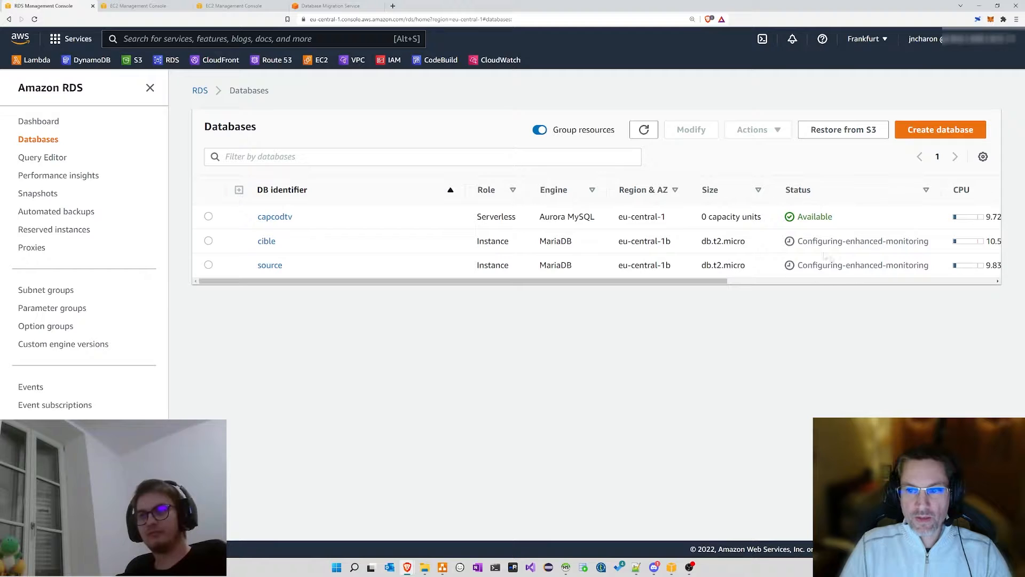
{"action": "left_click_drag", "start_coordinate": [797, 239], "coordinate": [933, 246]}
{"action": "left_click", "coordinate": [934, 246]}
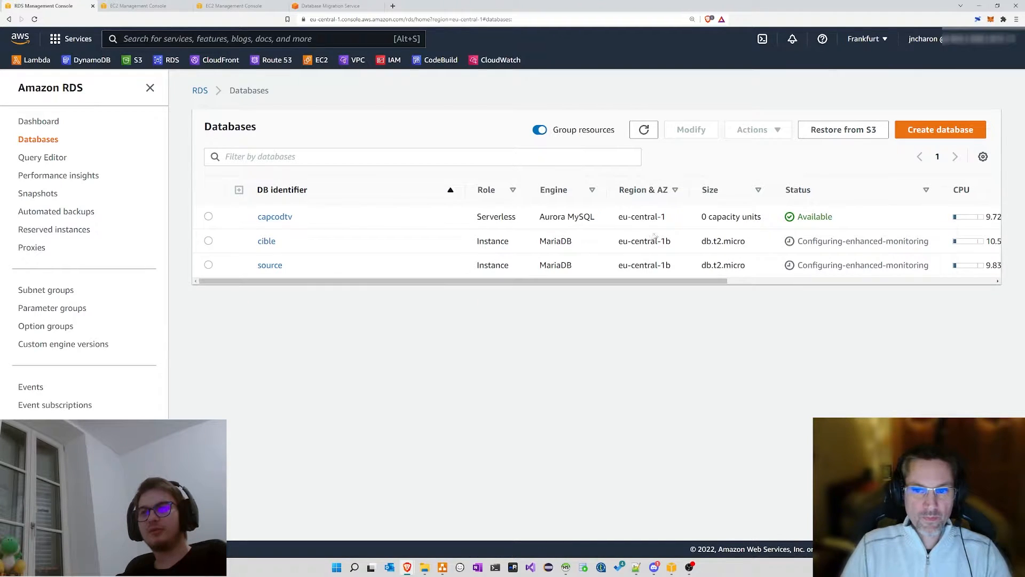
{"action": "mouse_move", "coordinate": [703, 213]}
{"action": "left_mouse_down"}
{"action": "mouse_move", "coordinate": [768, 218]}
{"action": "mouse_move", "coordinate": [703, 216]}
{"action": "left_mouse_up"}
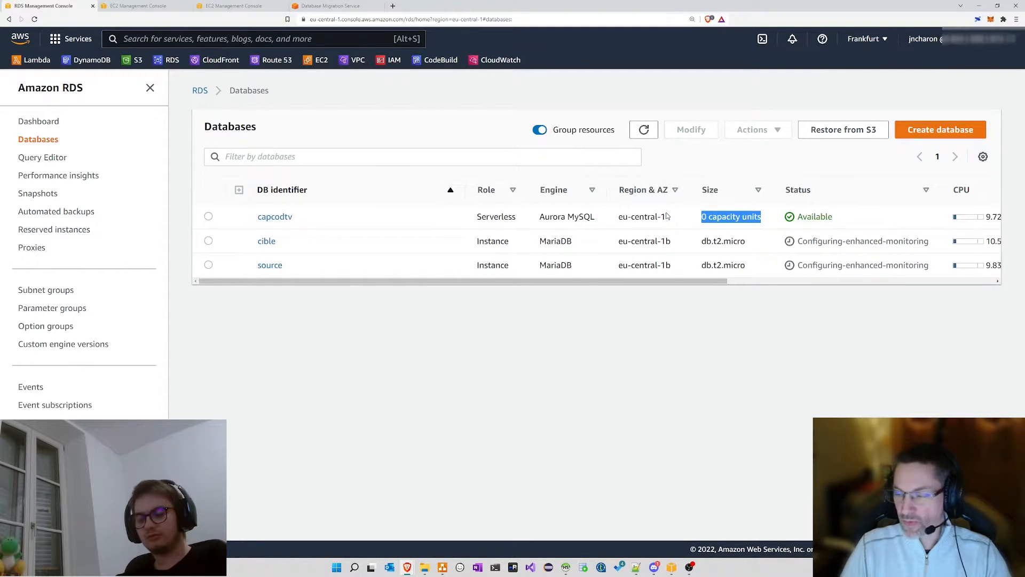
{"action": "left_click", "coordinate": [705, 217]}
{"action": "left_click_drag", "start_coordinate": [701, 217], "coordinate": [748, 217]}
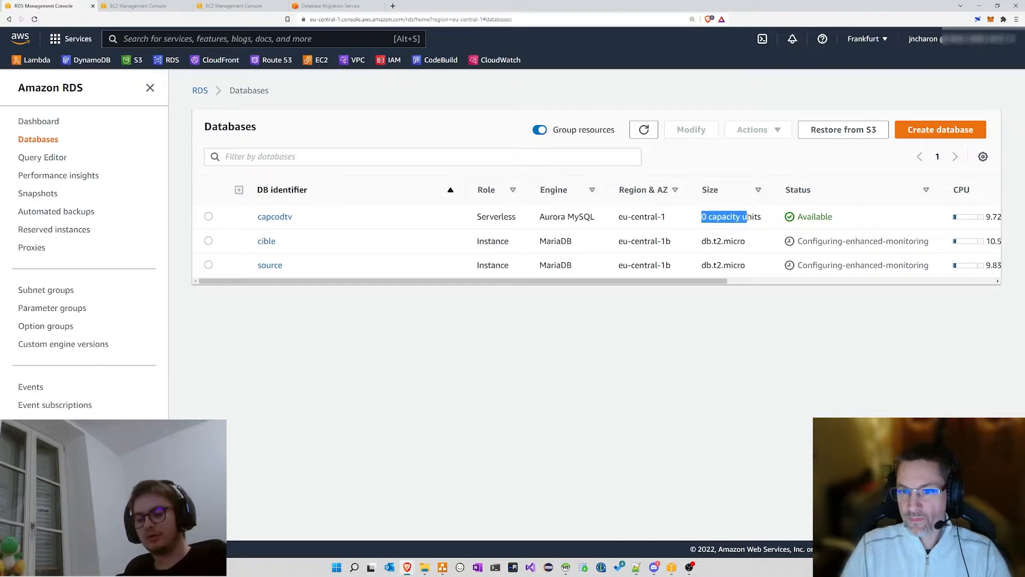
{"action": "left_click", "coordinate": [740, 217]}
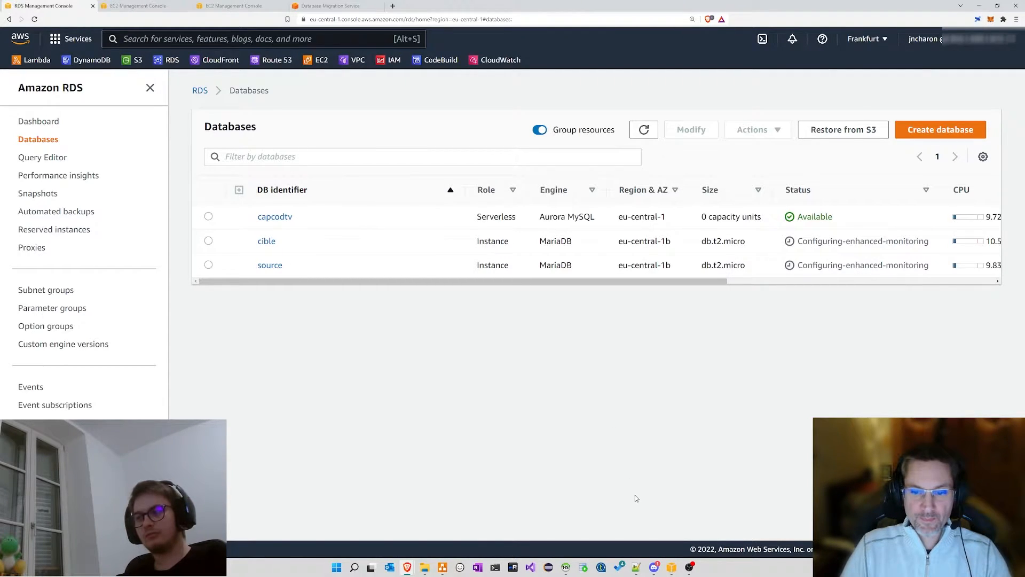
{"action": "left_click", "coordinate": [644, 129]}
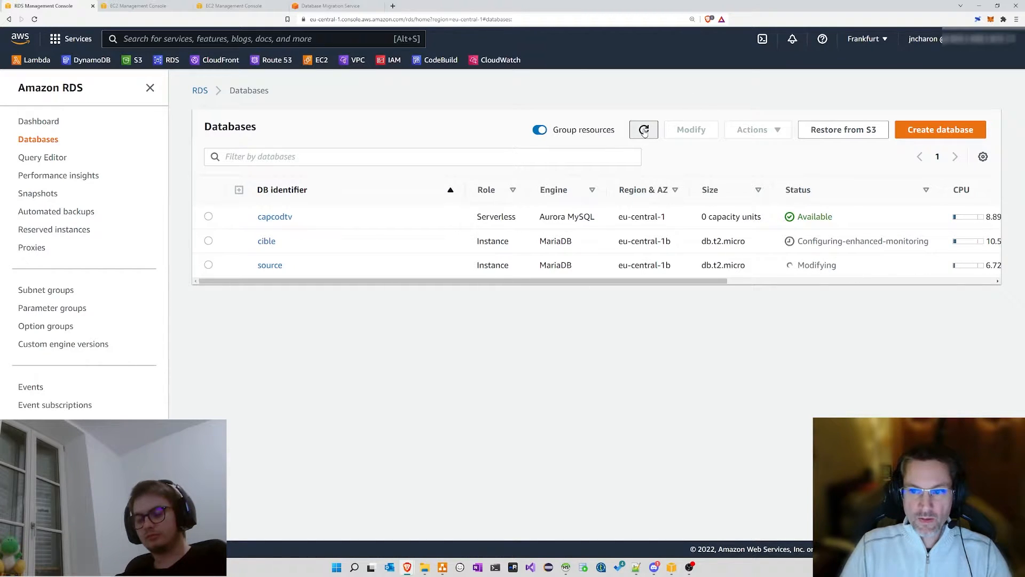
{"action": "left_click", "coordinate": [644, 129]}
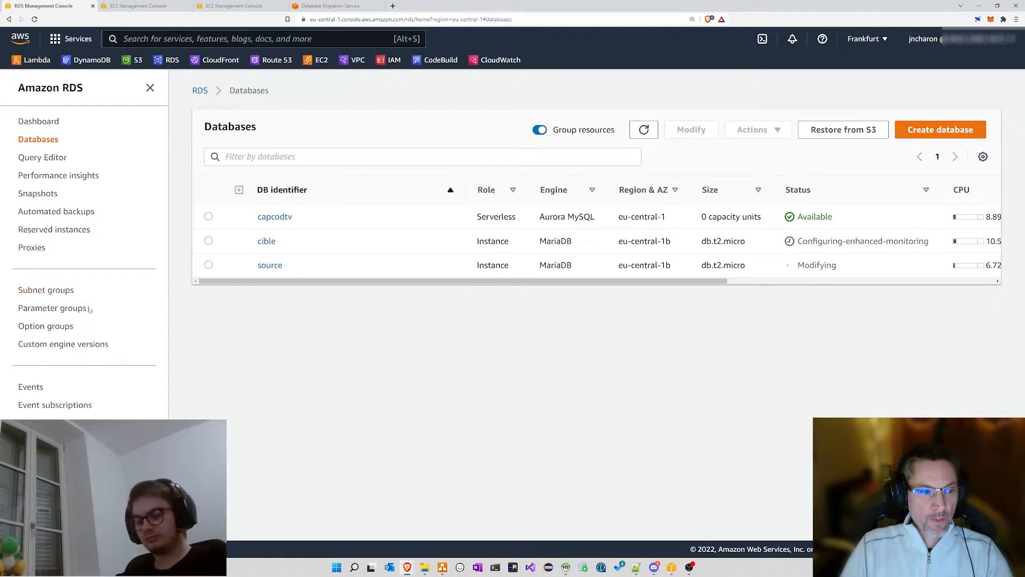
Step: Open Parameter groups from the sidebar in a new browser tab
{"action": "left_click_drag", "start_coordinate": [79, 330], "coordinate": [19, 331]}
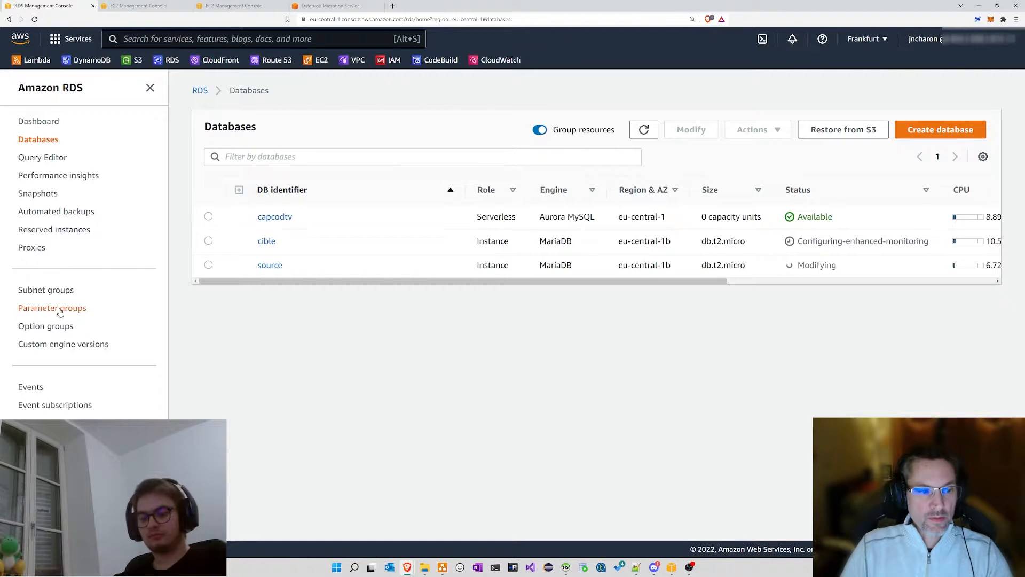
{"action": "left_click_drag", "start_coordinate": [87, 309], "coordinate": [19, 310]}
{"action": "left_click", "coordinate": [75, 312]}
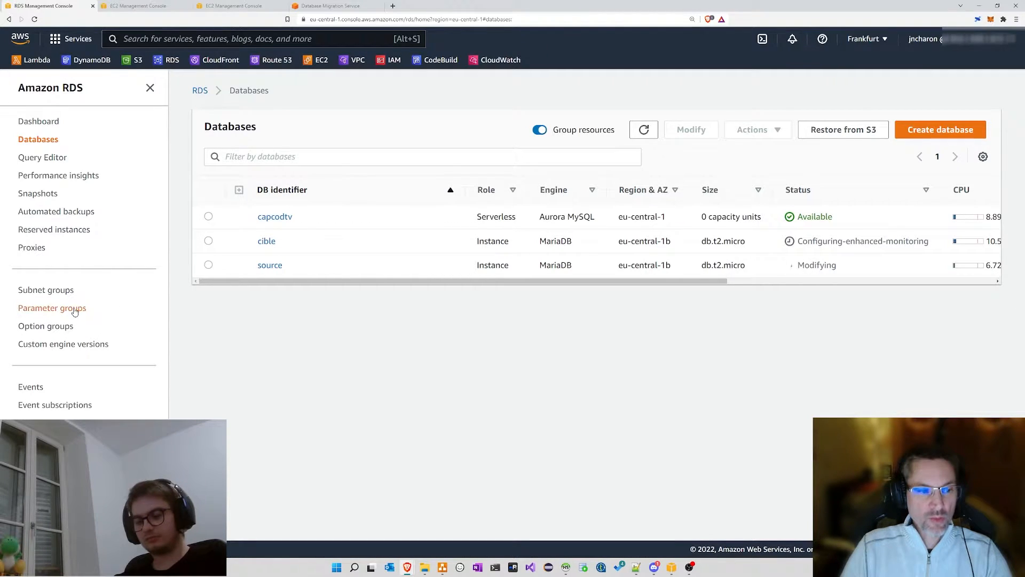
{"action": "middle_click", "coordinate": [75, 312]}
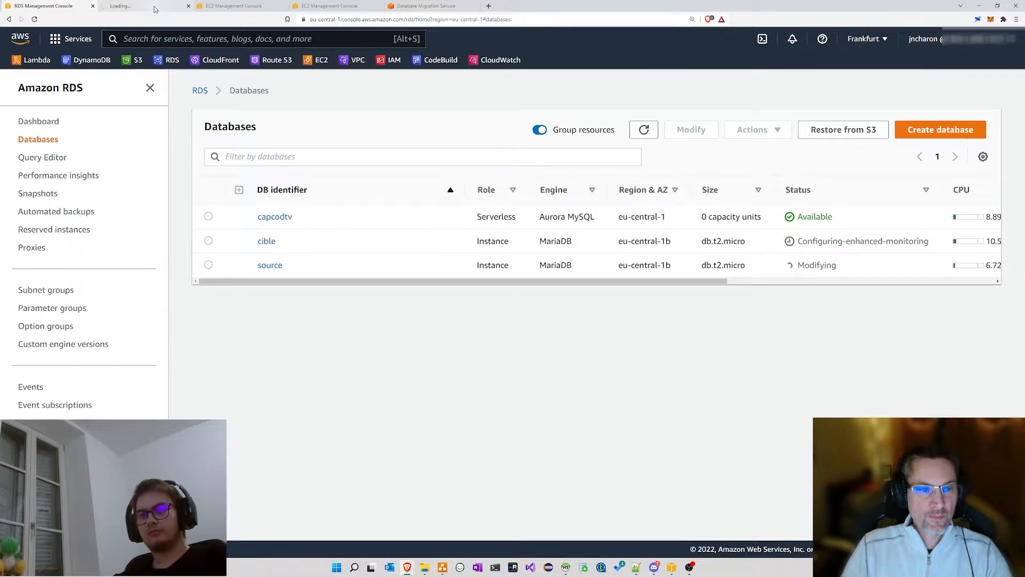
Step: Look through the customgroup106 parameter group's parameters, then go to the Option groups page
{"action": "left_click", "coordinate": [154, 9]}
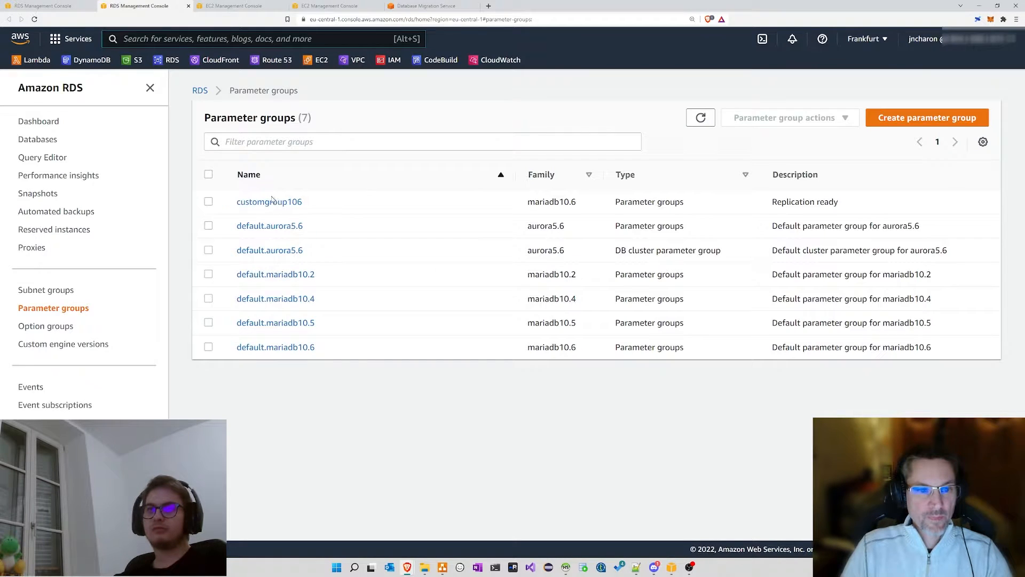
{"action": "double_click", "coordinate": [272, 201]}
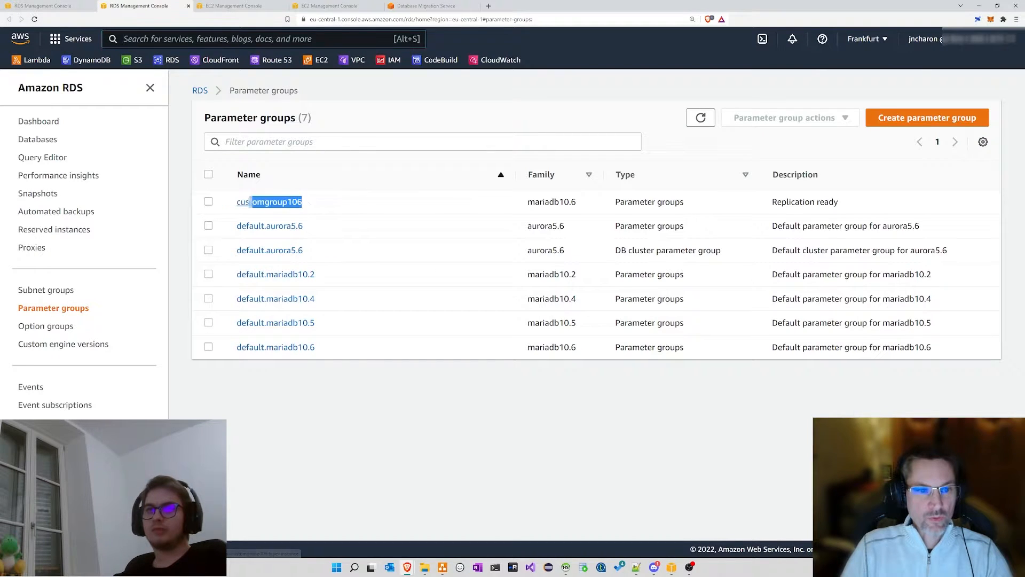
{"action": "left_click", "coordinate": [317, 203]}
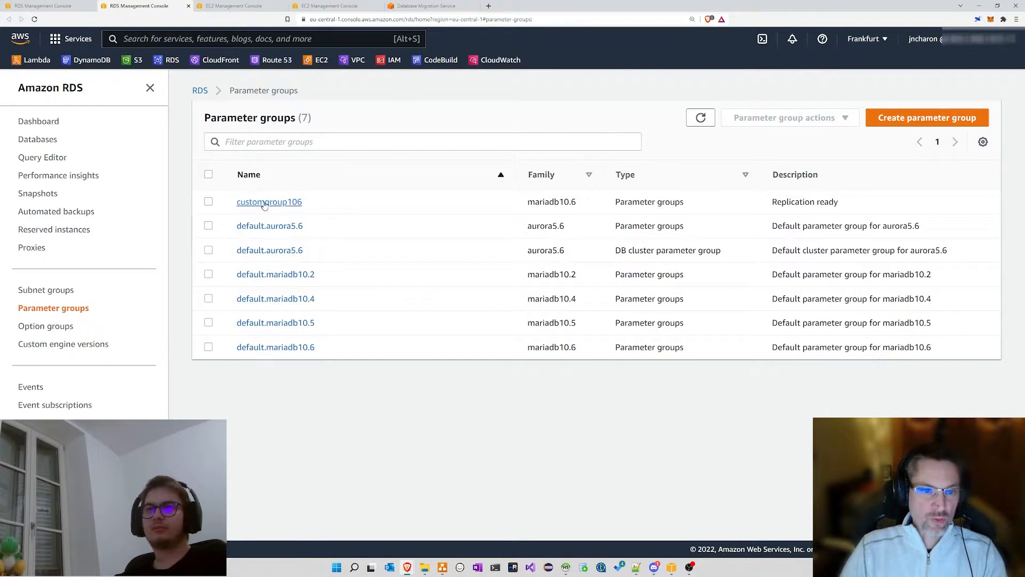
{"action": "left_click", "coordinate": [265, 203]}
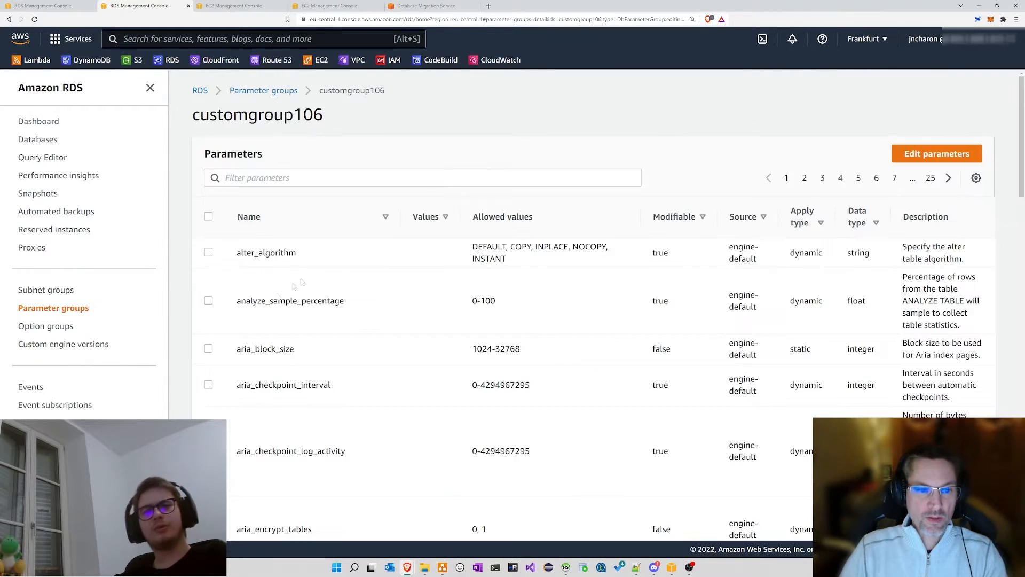
{"action": "left_click_drag", "start_coordinate": [240, 301], "coordinate": [369, 301]}
{"action": "left_click", "coordinate": [389, 301]}
{"action": "scroll", "coordinate": [353, 254], "scroll_direction": "down", "scroll_amount": 2}
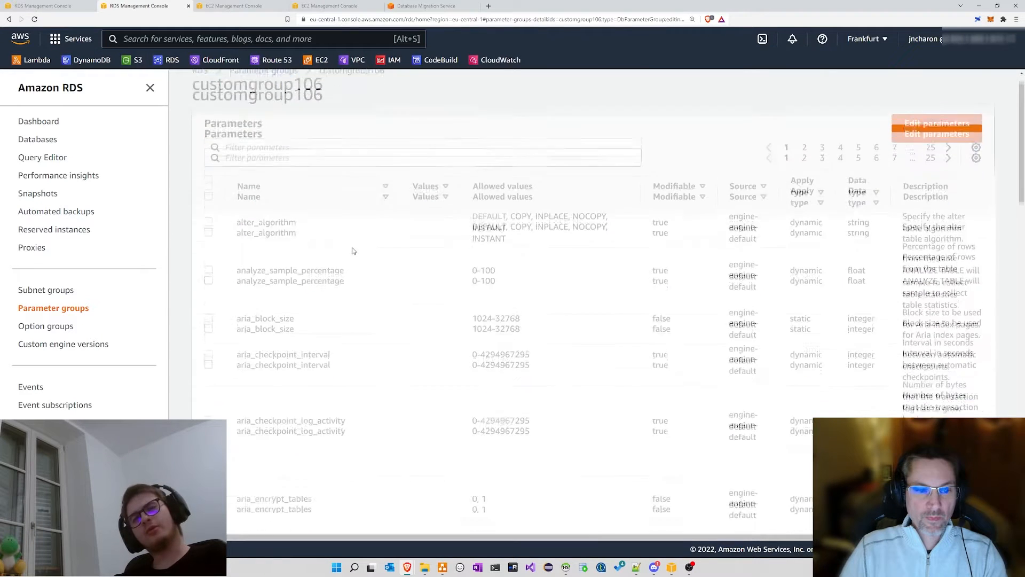
{"action": "left_click", "coordinate": [59, 329]}
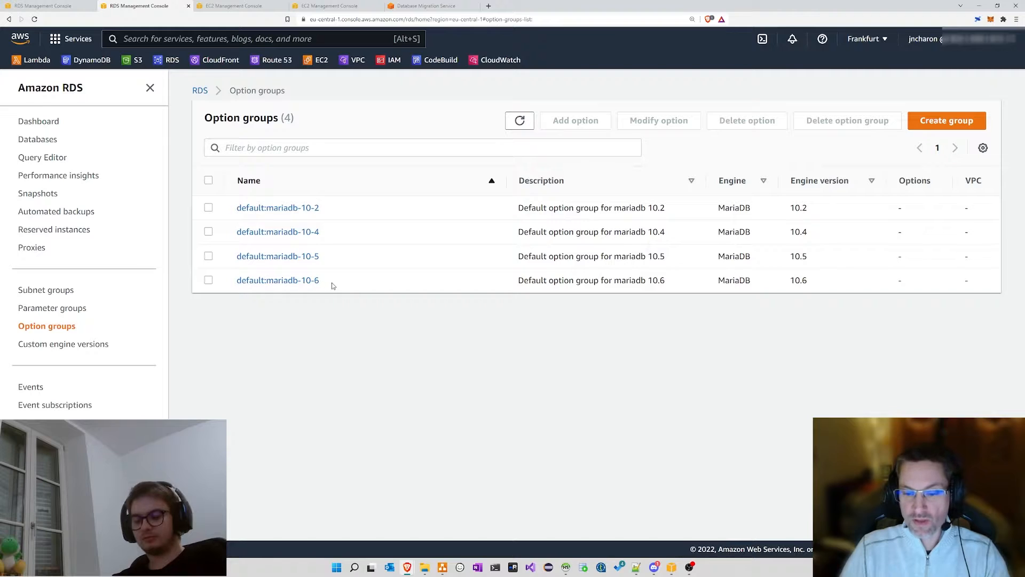
Step: View the default:mariadb-10-6 option group's details, then return to the Databases list
{"action": "left_click_drag", "start_coordinate": [14, 326], "coordinate": [92, 331]}
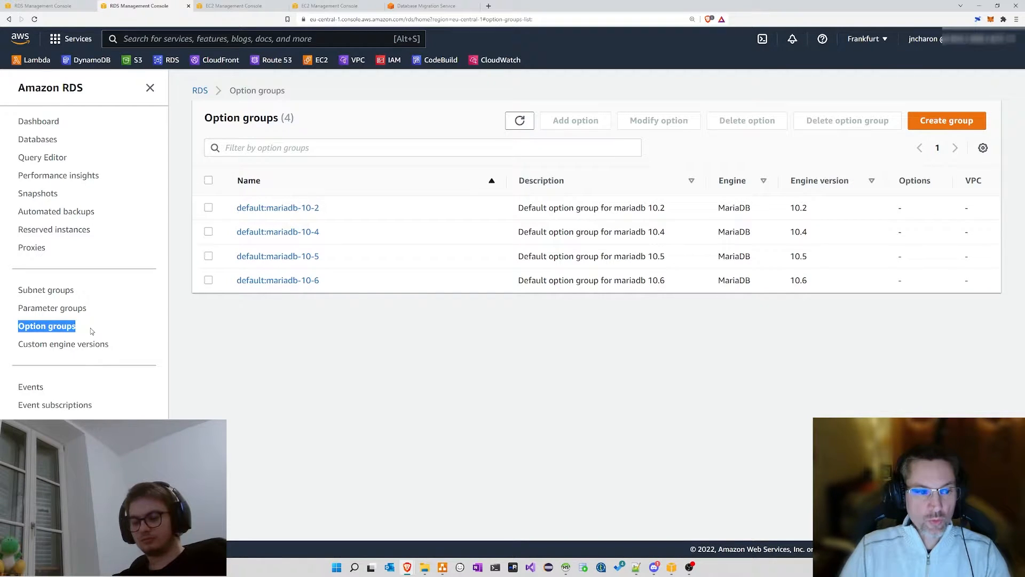
{"action": "left_click", "coordinate": [302, 280]}
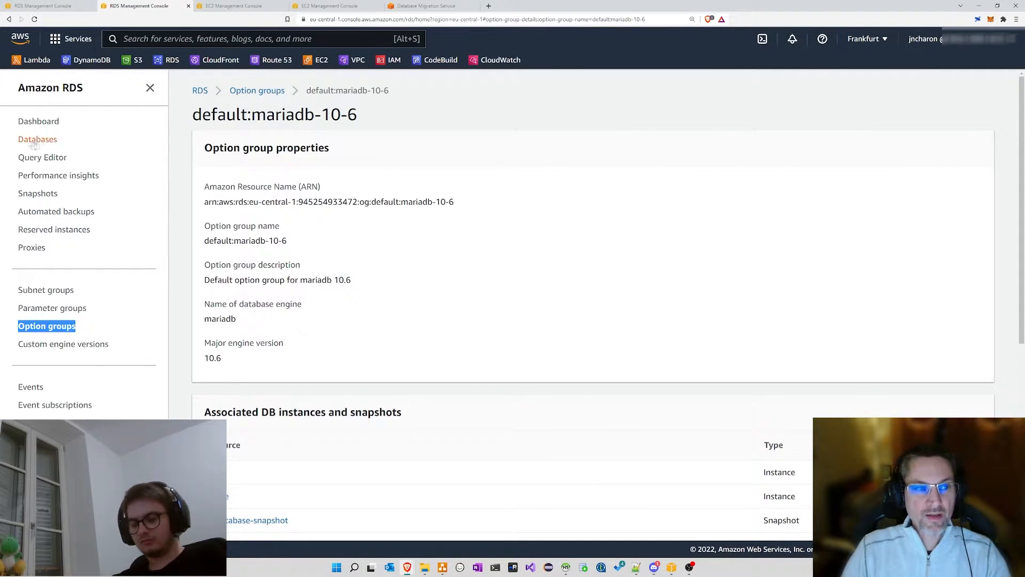
{"action": "left_click", "coordinate": [384, 248]}
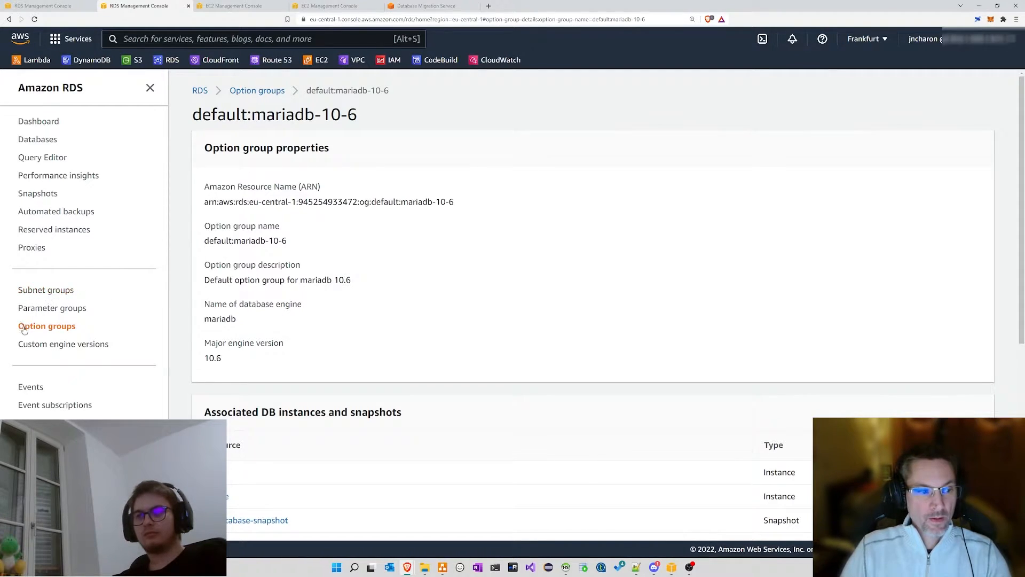
{"action": "left_click_drag", "start_coordinate": [11, 312], "coordinate": [120, 328]}
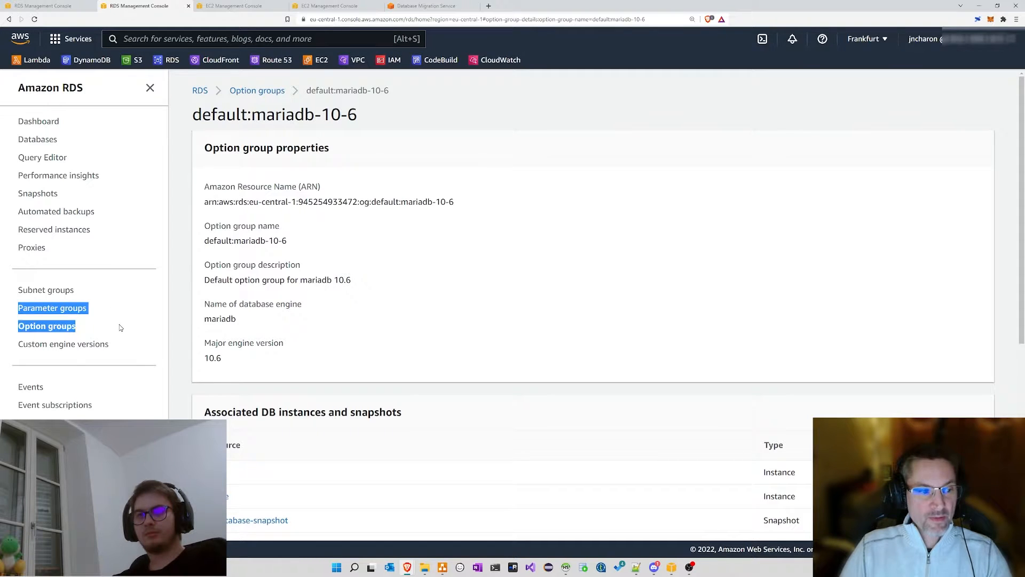
{"action": "left_click", "coordinate": [46, 140]}
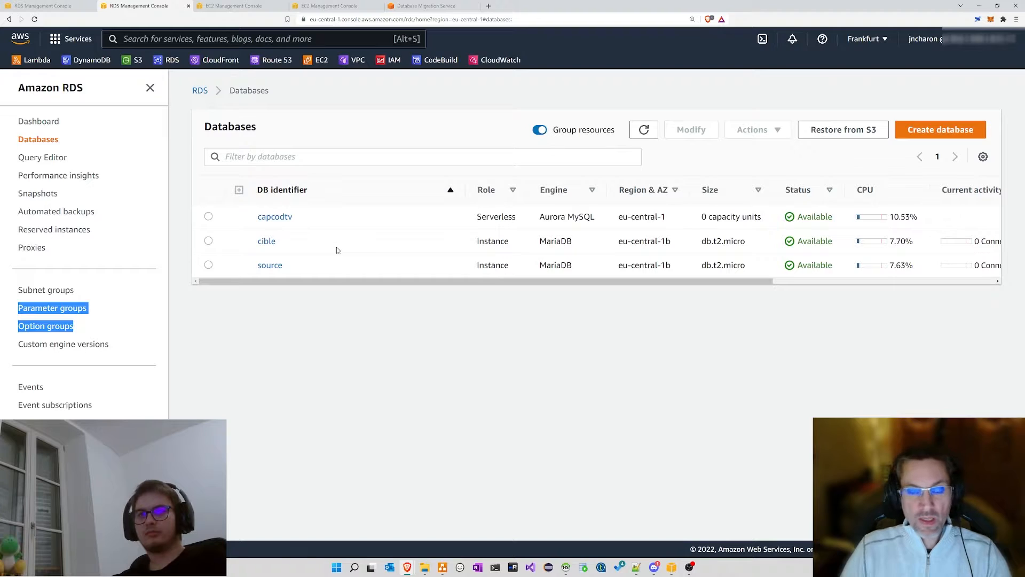
Step: Sort by DB identifier, open source, select its full endpoint address, and bring up HeidiSQL
{"action": "left_click", "coordinate": [451, 190]}
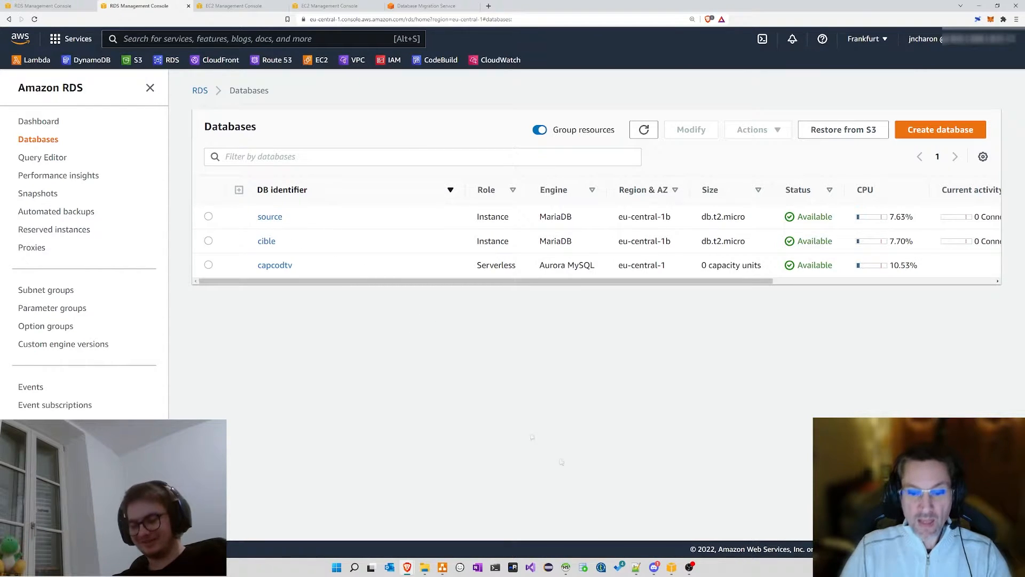
{"action": "left_click", "coordinate": [269, 217]}
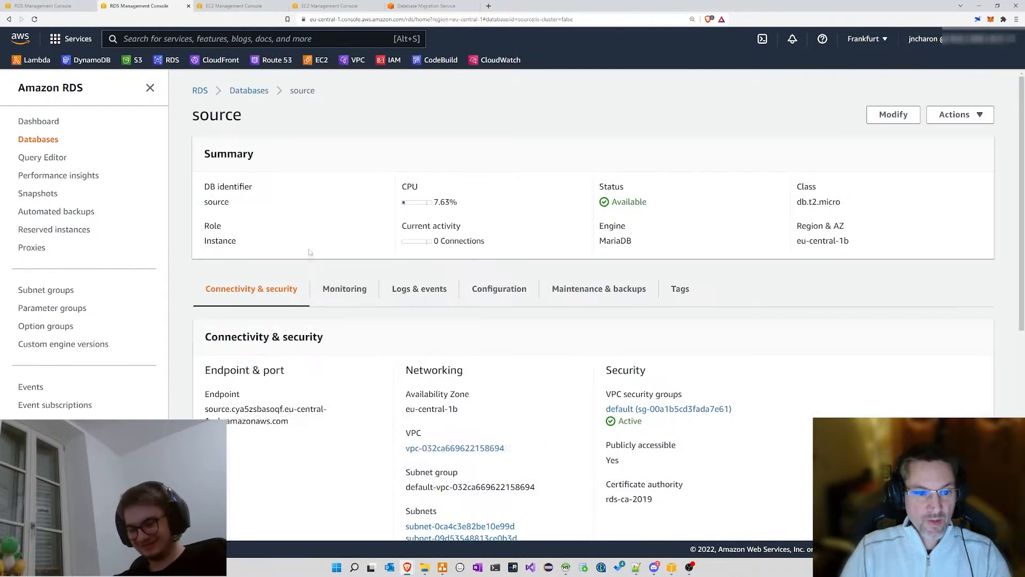
{"action": "left_click_drag", "start_coordinate": [291, 421], "coordinate": [207, 409]}
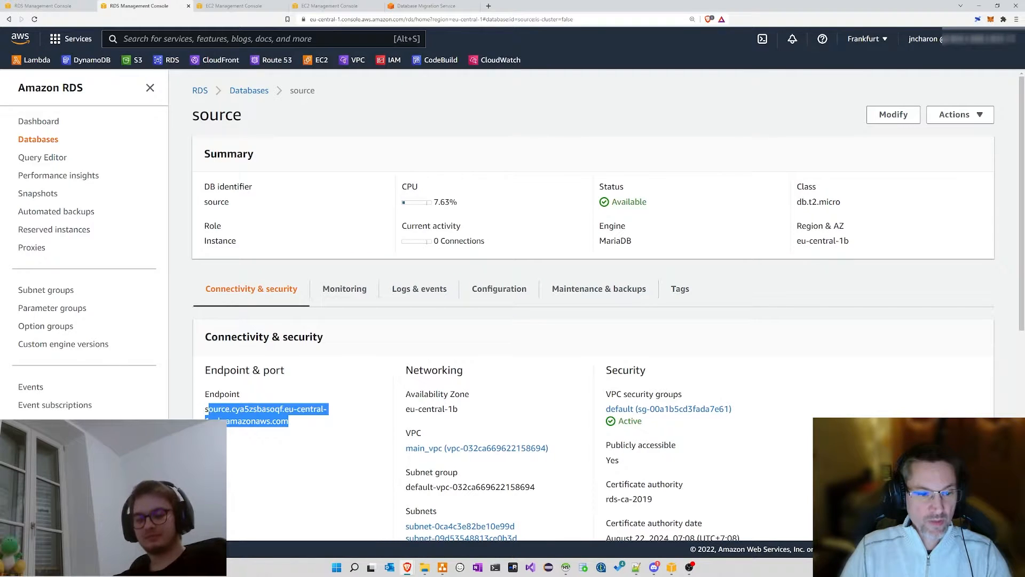
{"action": "left_click", "coordinate": [300, 429]}
{"action": "left_click_drag", "start_coordinate": [298, 428], "coordinate": [200, 408]}
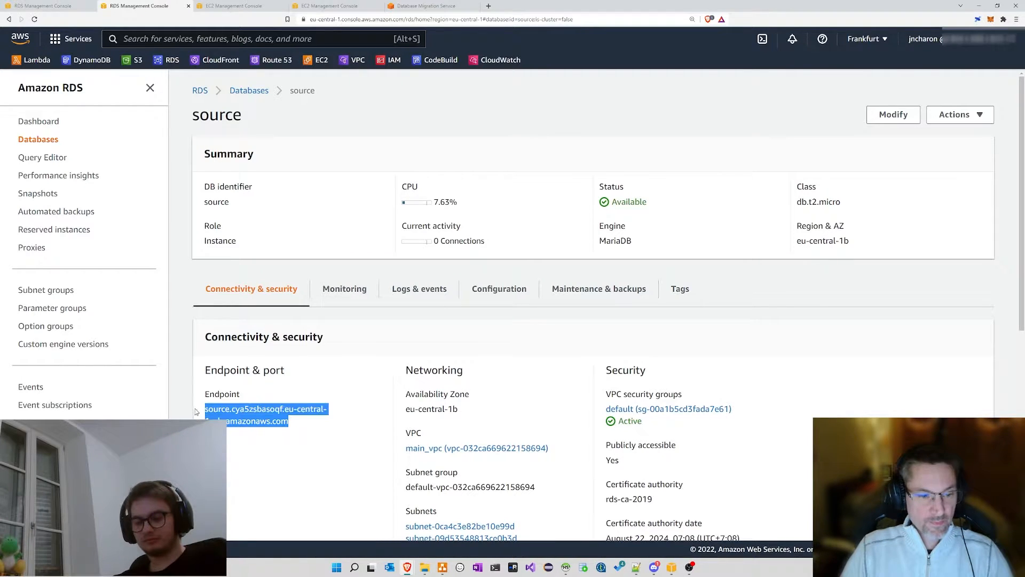
{"action": "left_click", "coordinate": [566, 568]}
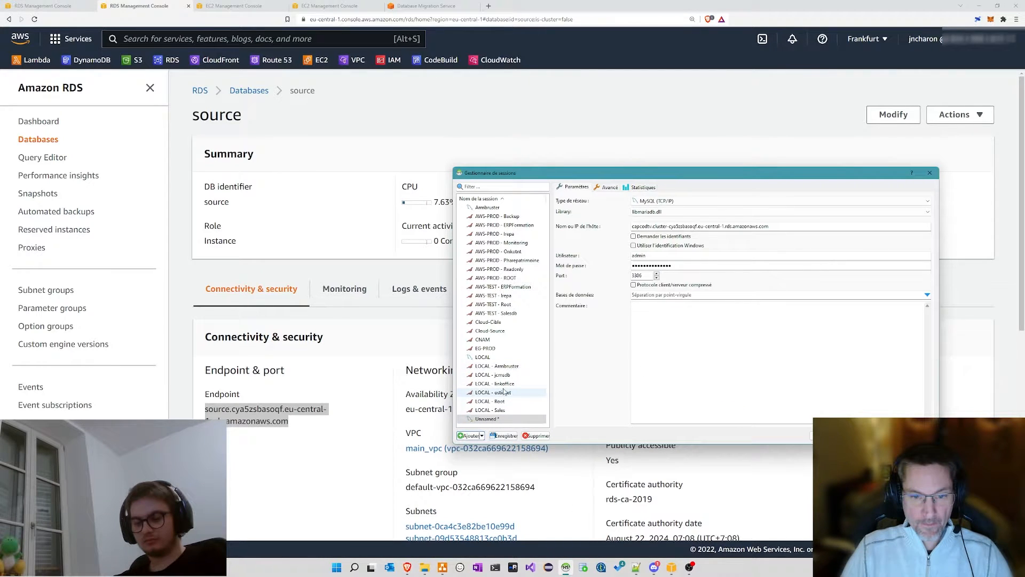
Step: Connect to Cloud-Source without saving session changes and show the classicmodels tables
{"action": "left_click", "coordinate": [502, 332]}
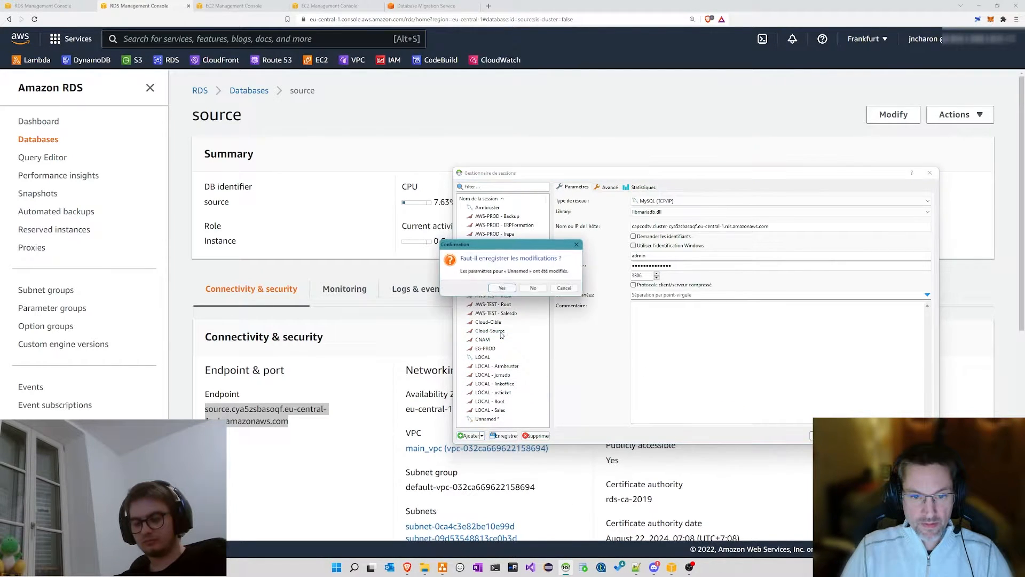
{"action": "left_click", "coordinate": [533, 289]}
{"action": "double_click", "coordinate": [491, 332]}
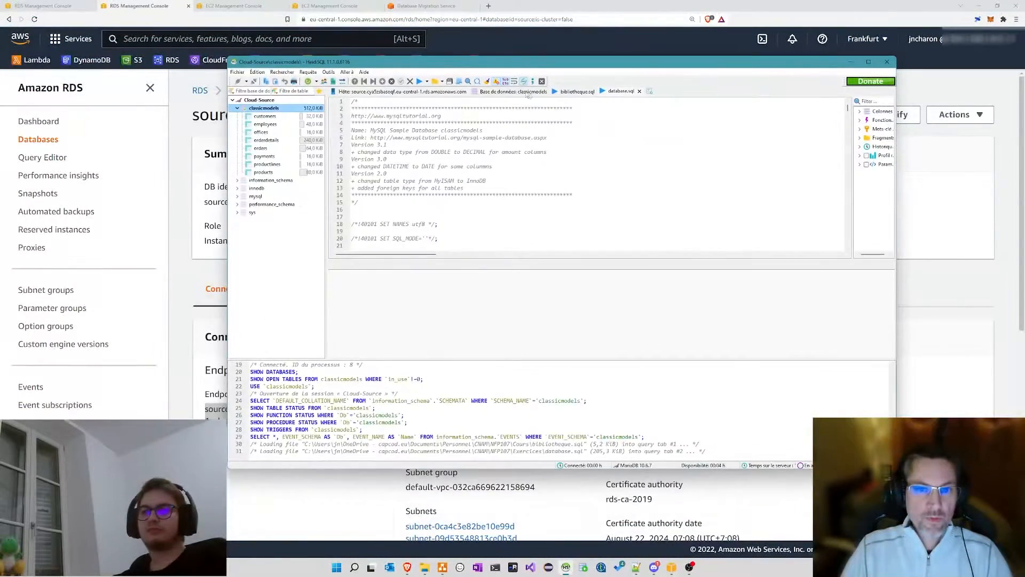
{"action": "left_click", "coordinate": [640, 92]}
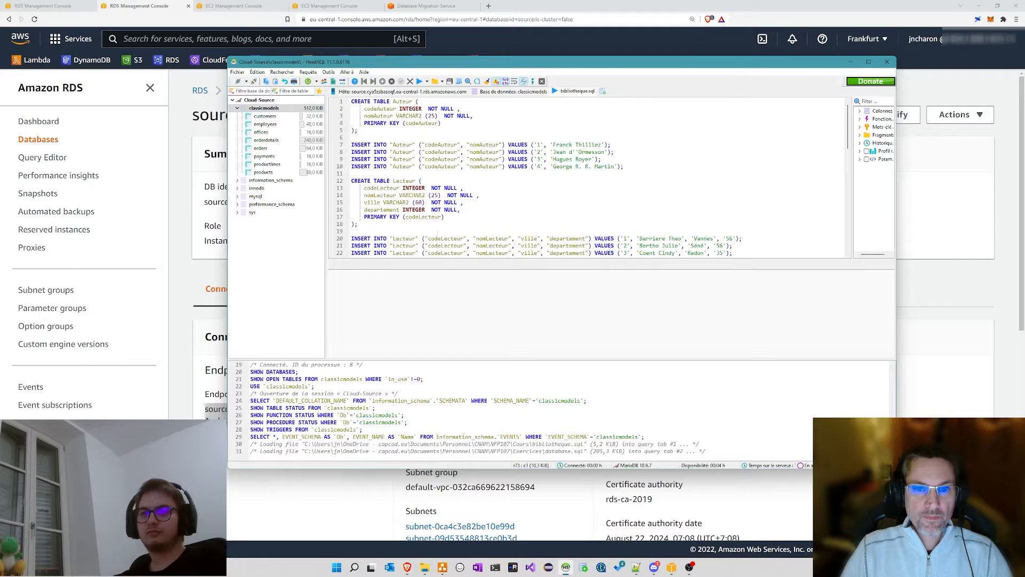
{"action": "left_click", "coordinate": [262, 101]}
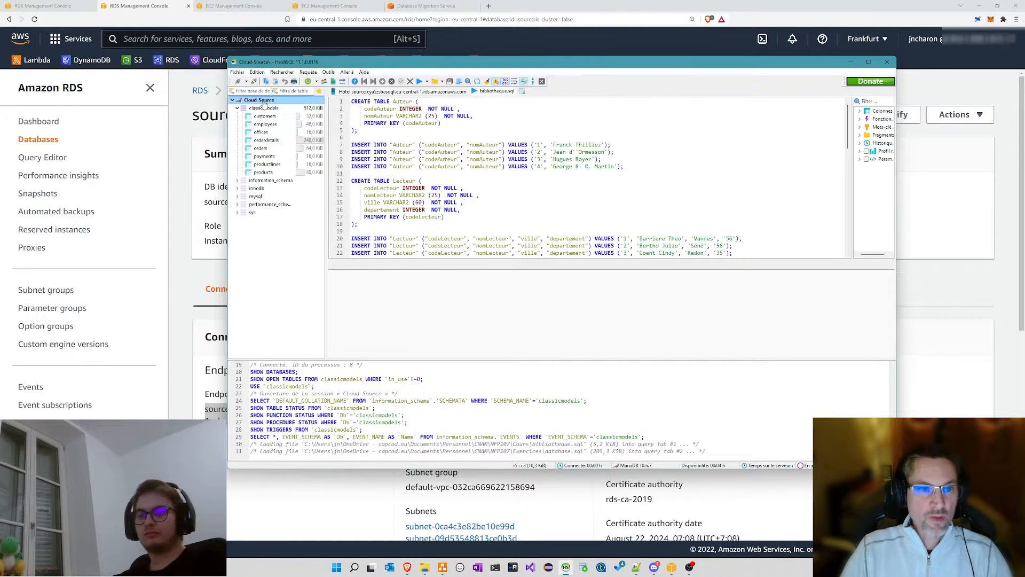
{"action": "left_click", "coordinate": [237, 109]}
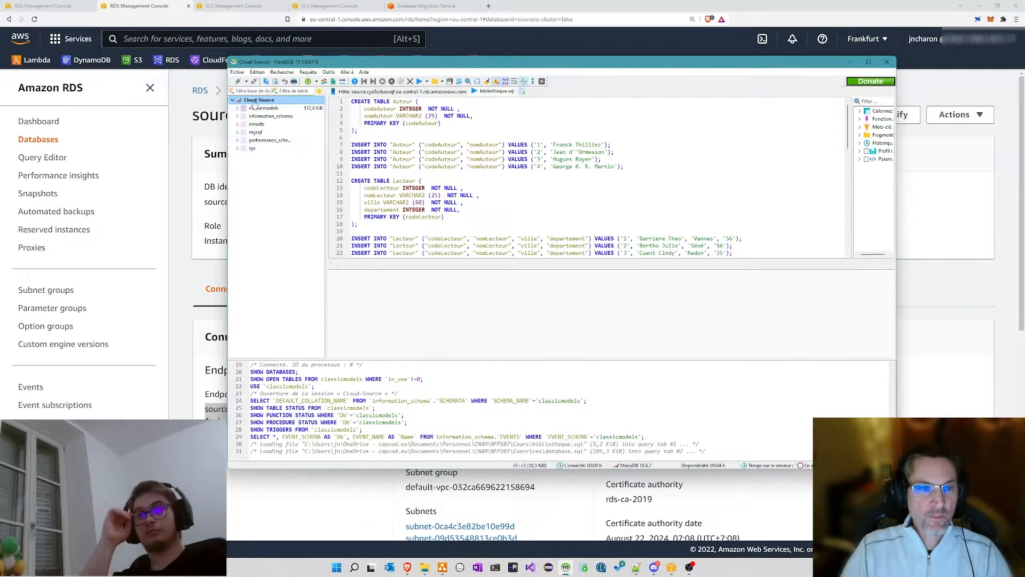
{"action": "left_click", "coordinate": [259, 109]}
{"action": "left_click", "coordinate": [534, 93]}
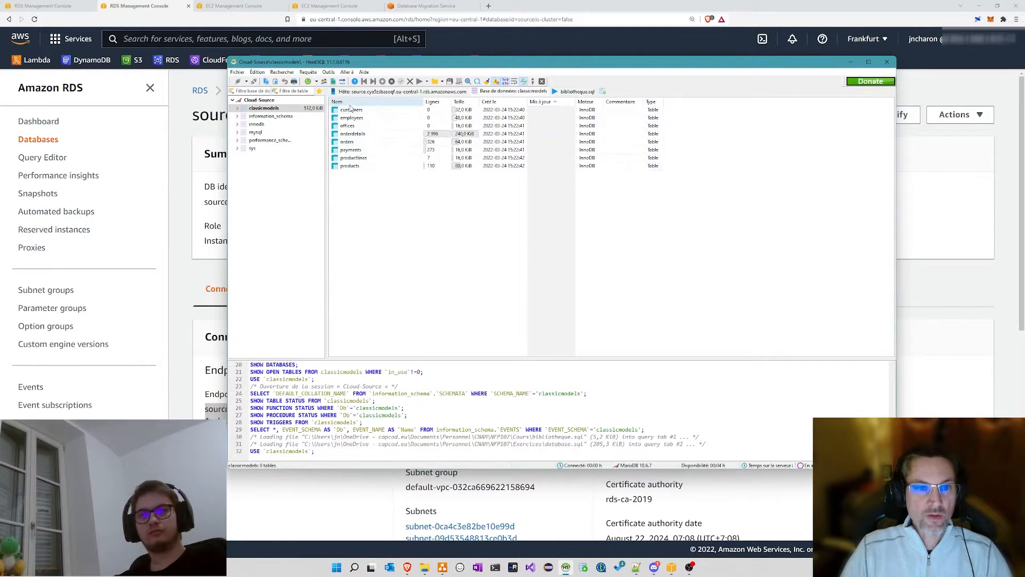
Step: Browse the data of customers, employees, offices, orders, payments and productlines in classicmodels
{"action": "left_click", "coordinate": [237, 108]}
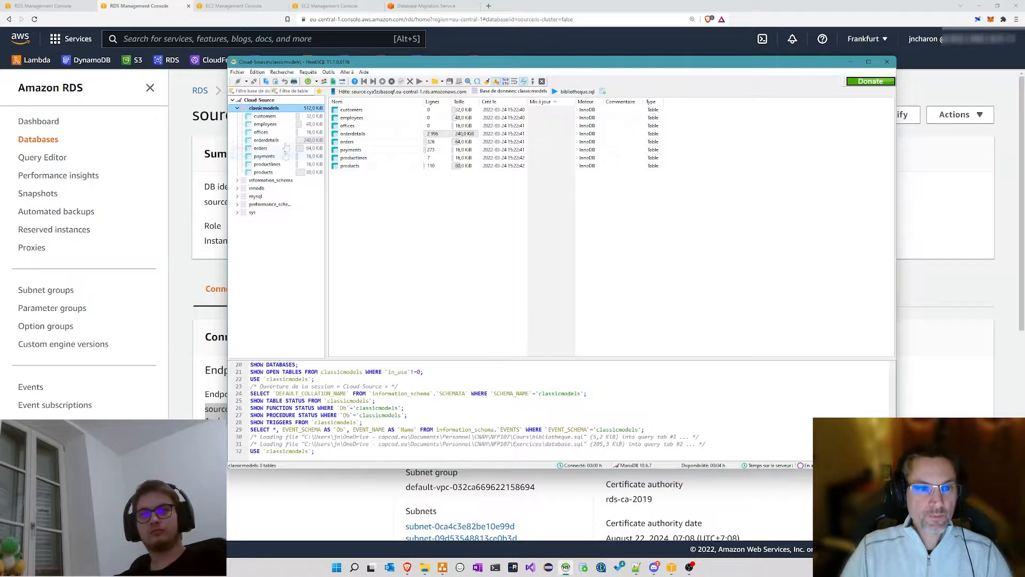
{"action": "left_click", "coordinate": [265, 116]}
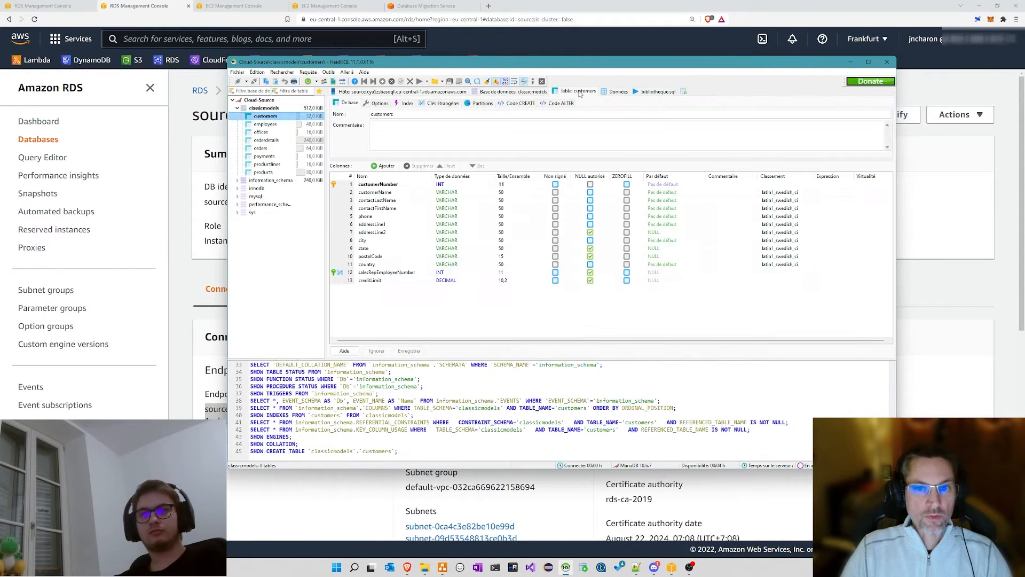
{"action": "left_click", "coordinate": [616, 91]}
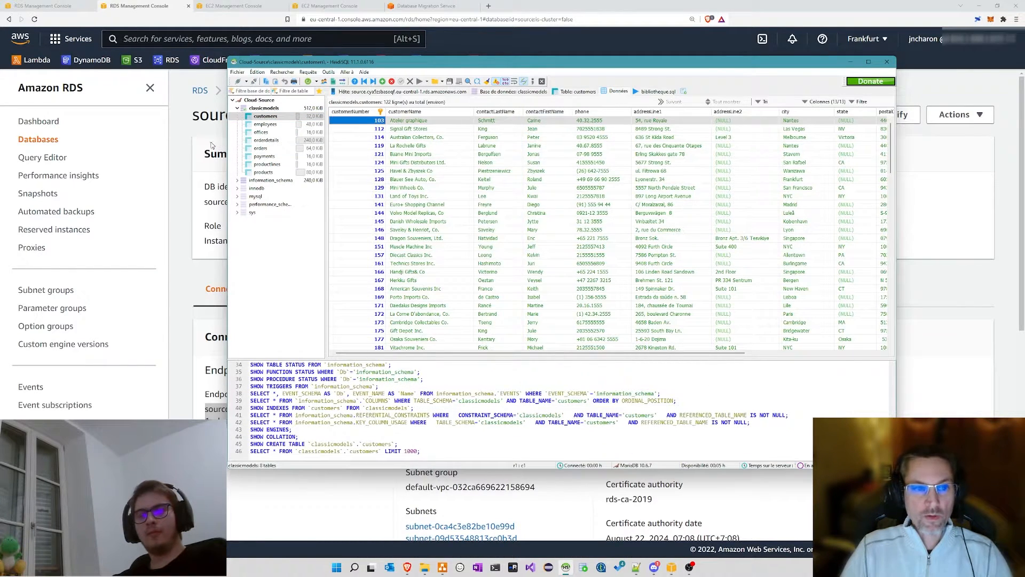
{"action": "left_click", "coordinate": [265, 124]}
{"action": "left_click", "coordinate": [260, 132]}
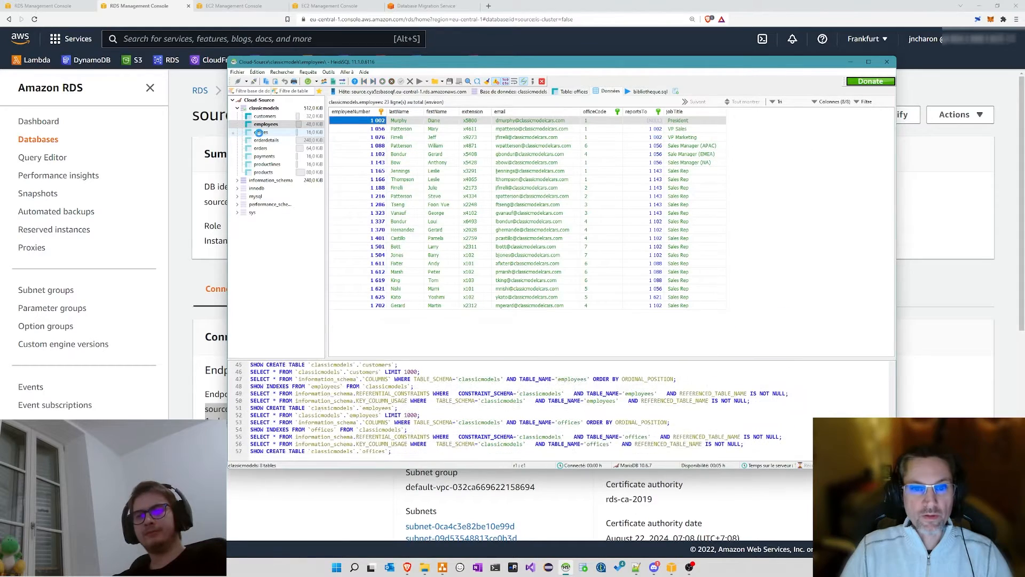
{"action": "left_click", "coordinate": [261, 148]}
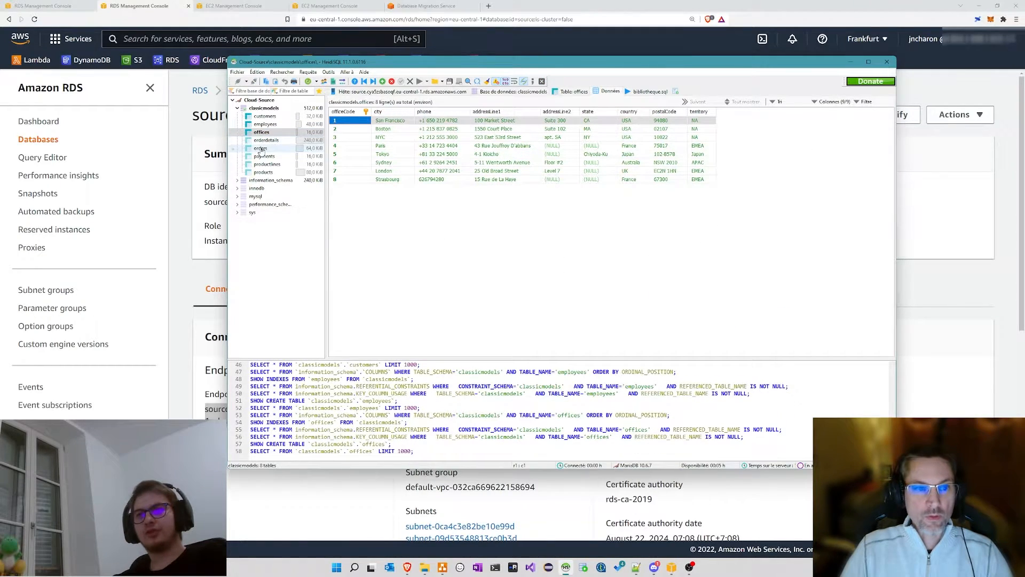
{"action": "left_click", "coordinate": [265, 156]}
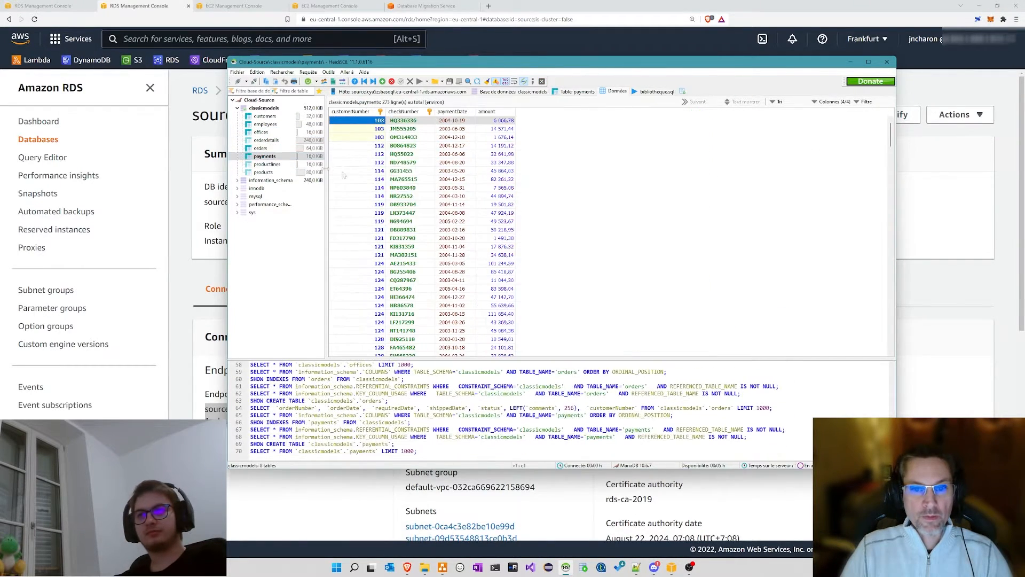
{"action": "left_click", "coordinate": [267, 164]}
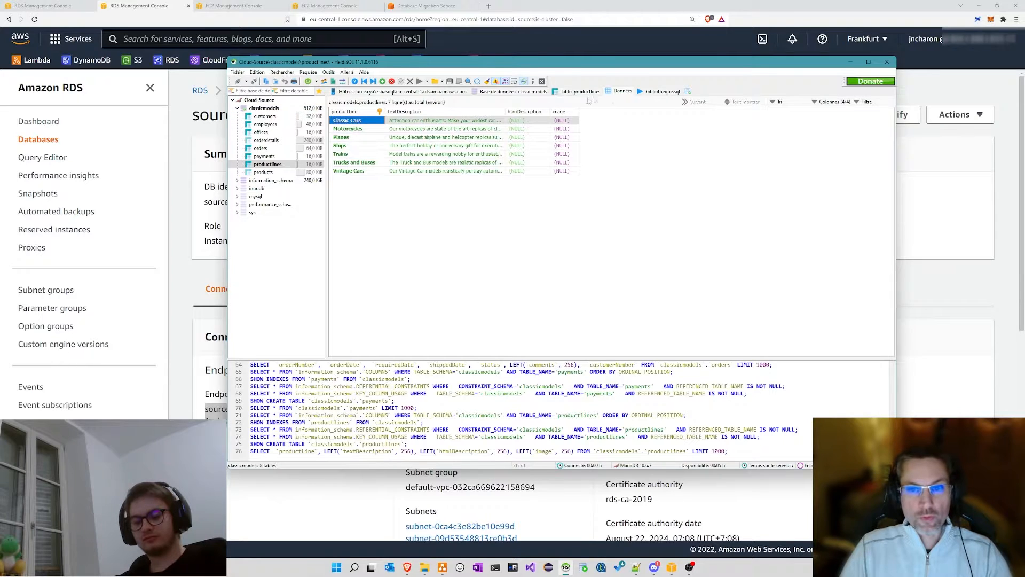
Step: Scroll through the bibliotheque.sql script and check its tab options
{"action": "left_click", "coordinate": [651, 94]}
{"action": "scroll", "coordinate": [430, 130], "scroll_direction": "down", "scroll_amount": 6}
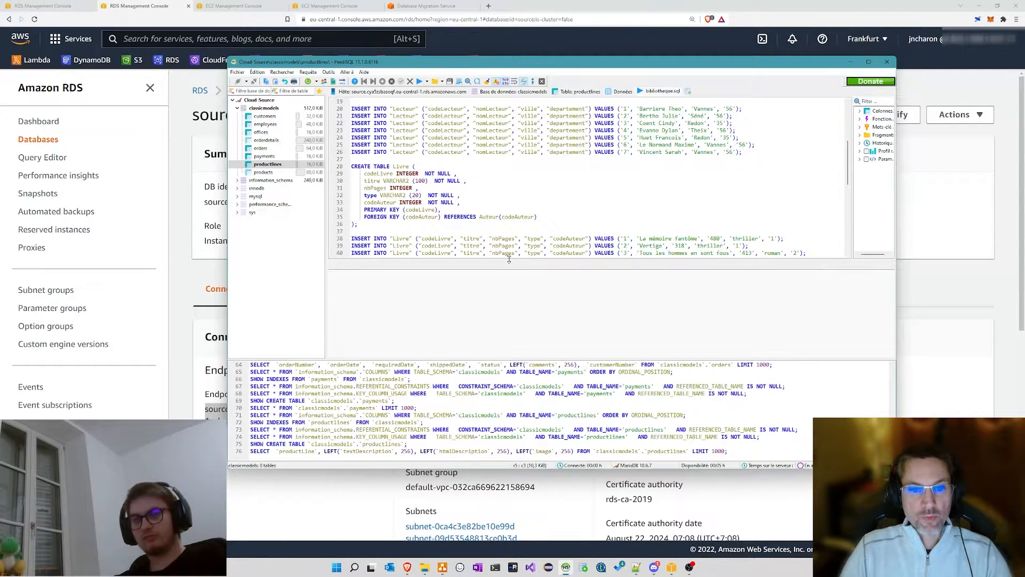
{"action": "left_click_drag", "start_coordinate": [509, 259], "coordinate": [508, 294]}
{"action": "scroll", "coordinate": [491, 203], "scroll_direction": "down", "scroll_amount": 3}
{"action": "scroll", "coordinate": [491, 193], "scroll_direction": "up", "scroll_amount": 9}
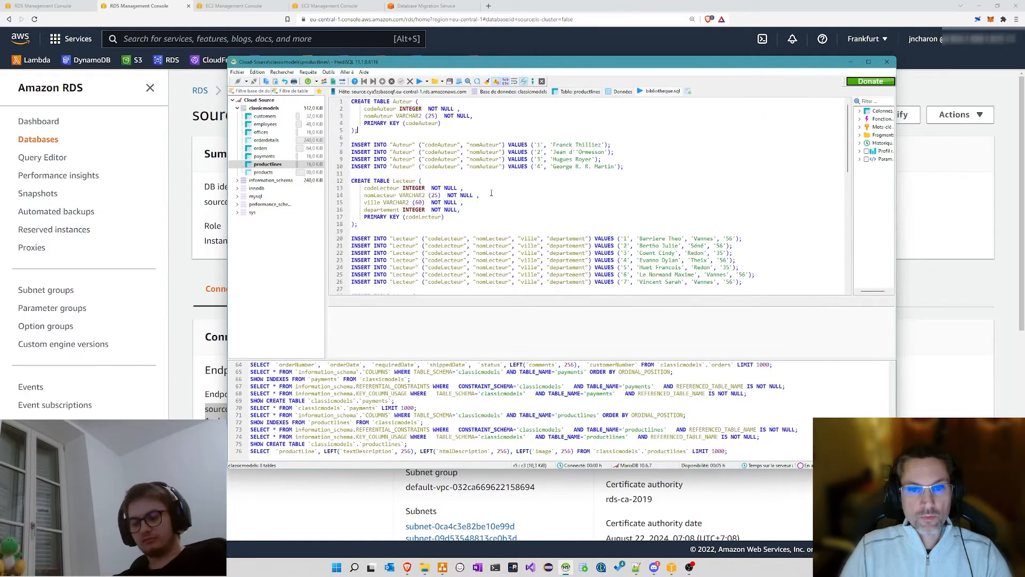
{"action": "right_click", "coordinate": [670, 91]}
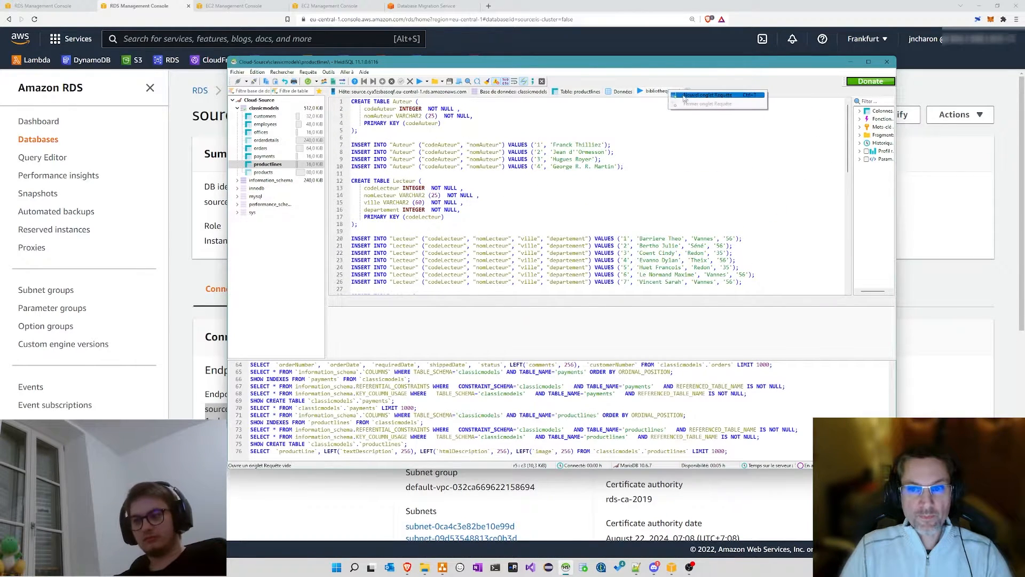
{"action": "left_click", "coordinate": [643, 114]}
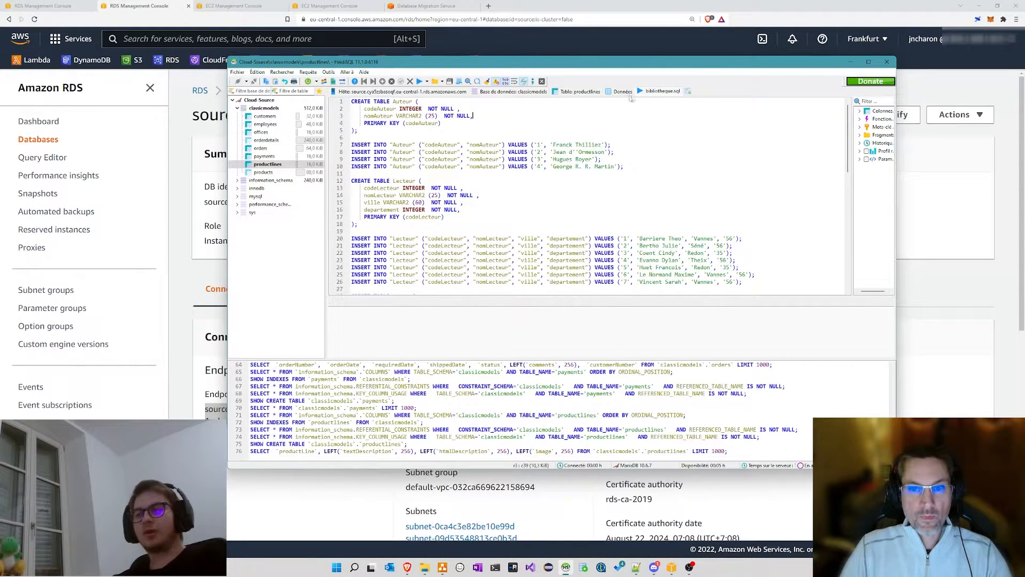
Step: Check the table structures, then reopen the customers table's 122 data rows
{"action": "left_click", "coordinate": [586, 92]}
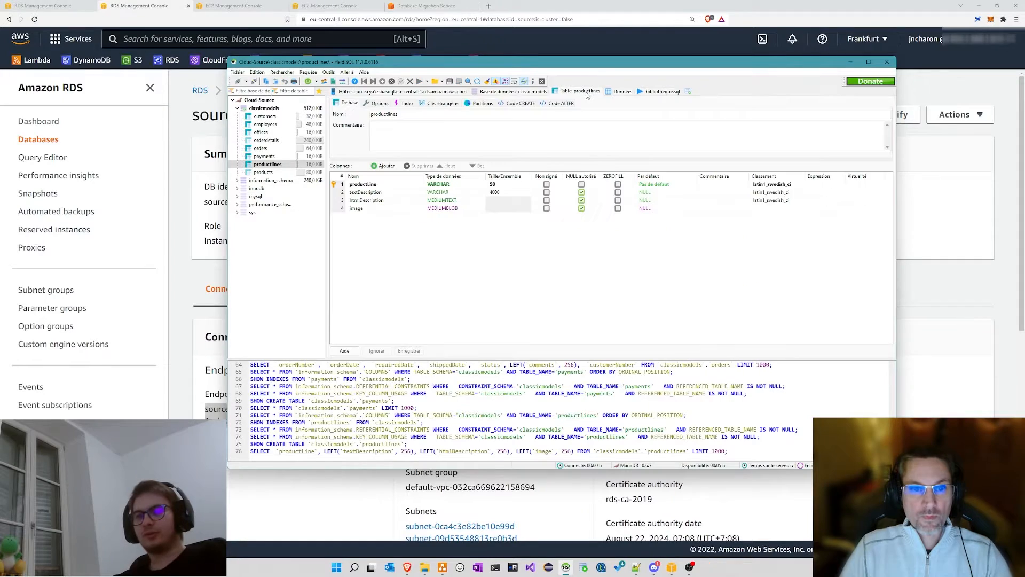
{"action": "left_click", "coordinate": [265, 116]}
{"action": "left_click_drag", "start_coordinate": [416, 60], "coordinate": [444, 83]}
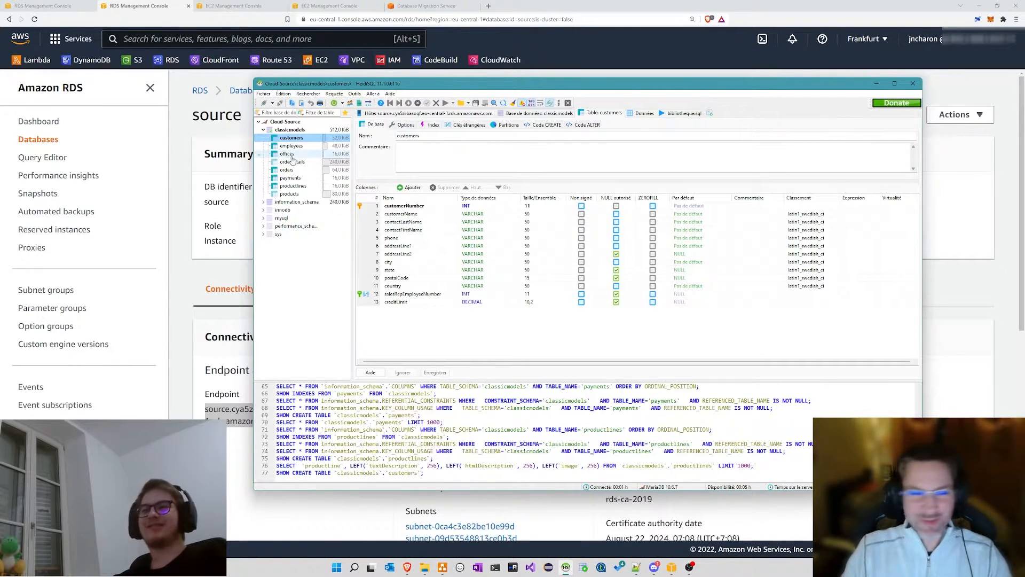
{"action": "left_click", "coordinate": [264, 130]}
{"action": "left_click", "coordinate": [303, 130]}
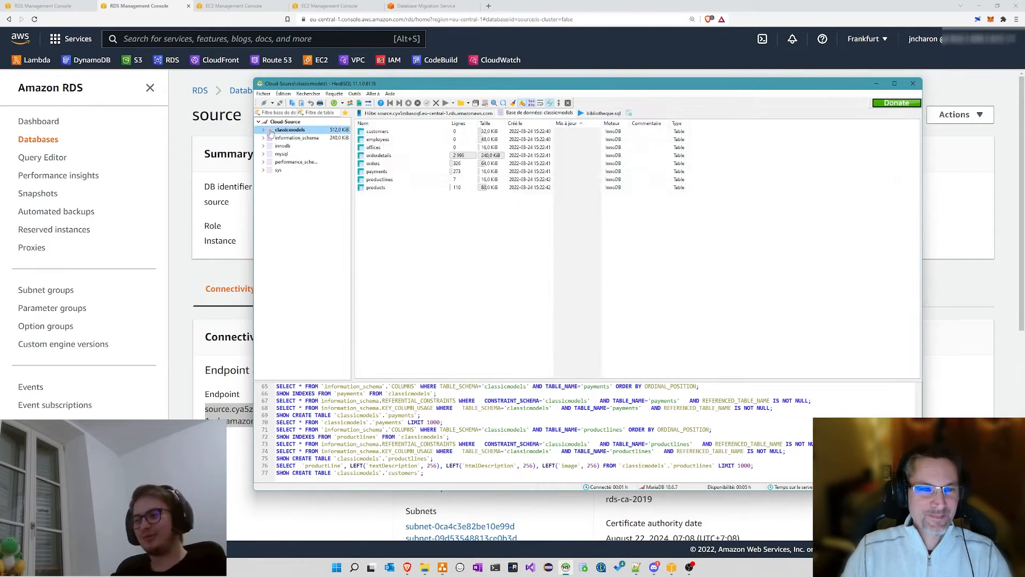
{"action": "left_click", "coordinate": [264, 130]}
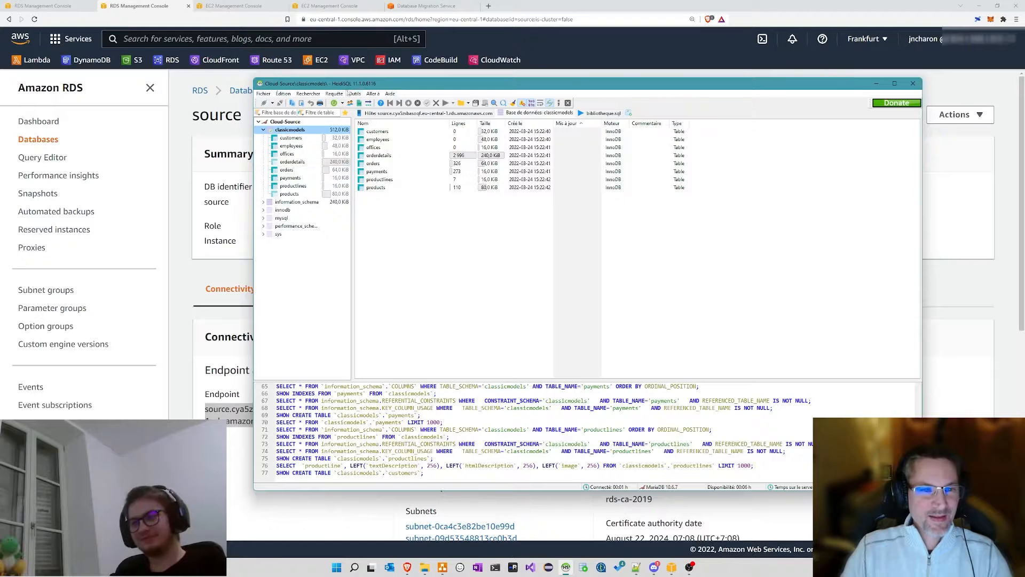
{"action": "left_click_drag", "start_coordinate": [356, 85], "coordinate": [392, 92]}
{"action": "left_click", "coordinate": [324, 146]}
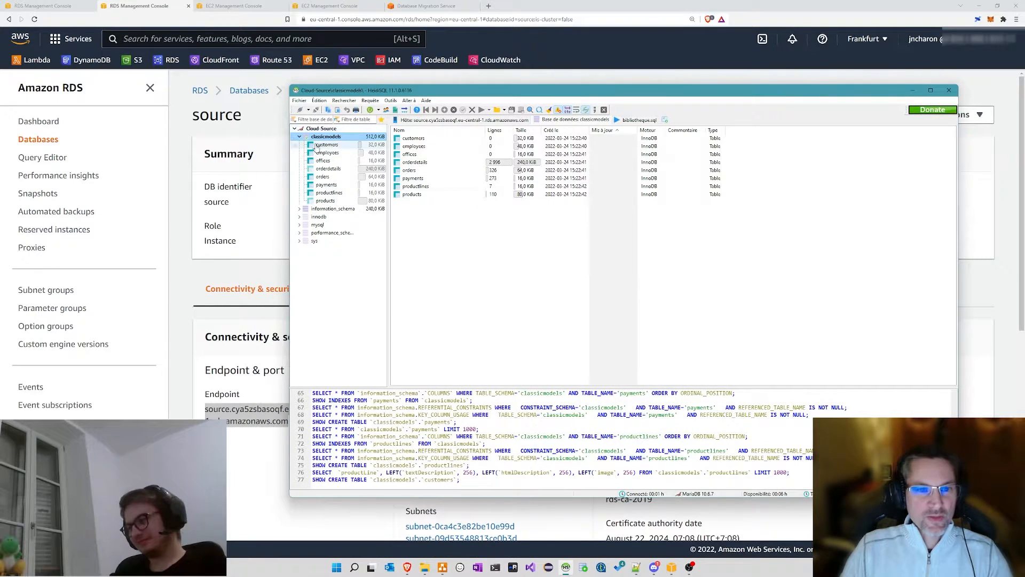
{"action": "left_click", "coordinate": [677, 121]}
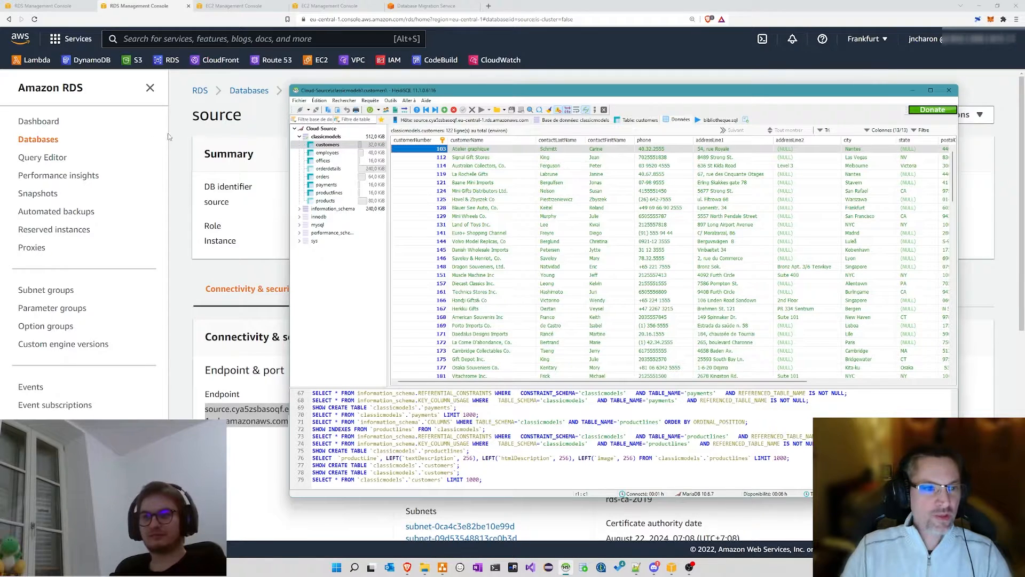
Step: Refresh the RDS Databases list behind, then bring HeidiSQL back in front
{"action": "left_click", "coordinate": [182, 150]}
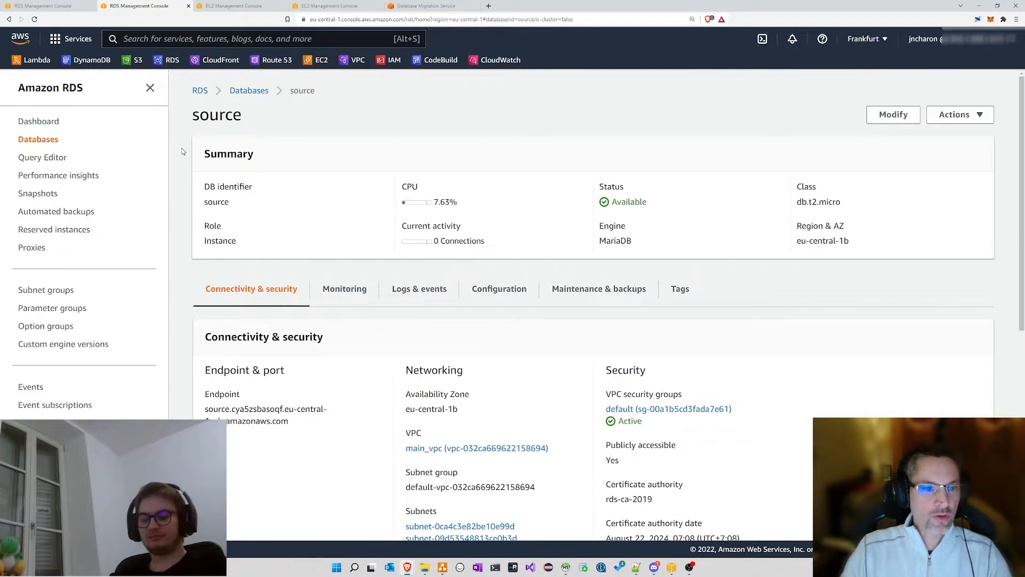
{"action": "left_click", "coordinate": [248, 90]}
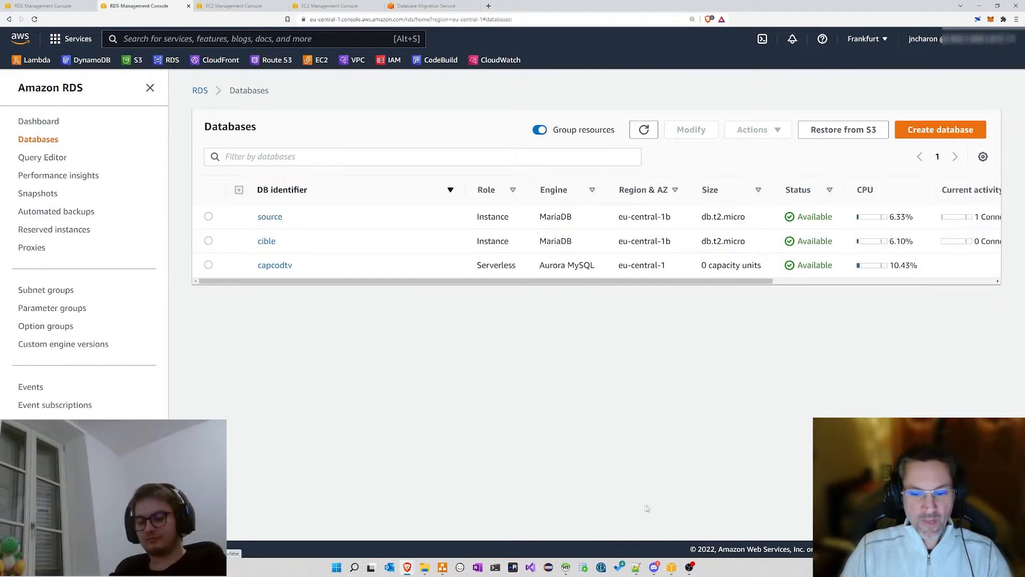
{"action": "left_click", "coordinate": [565, 567]}
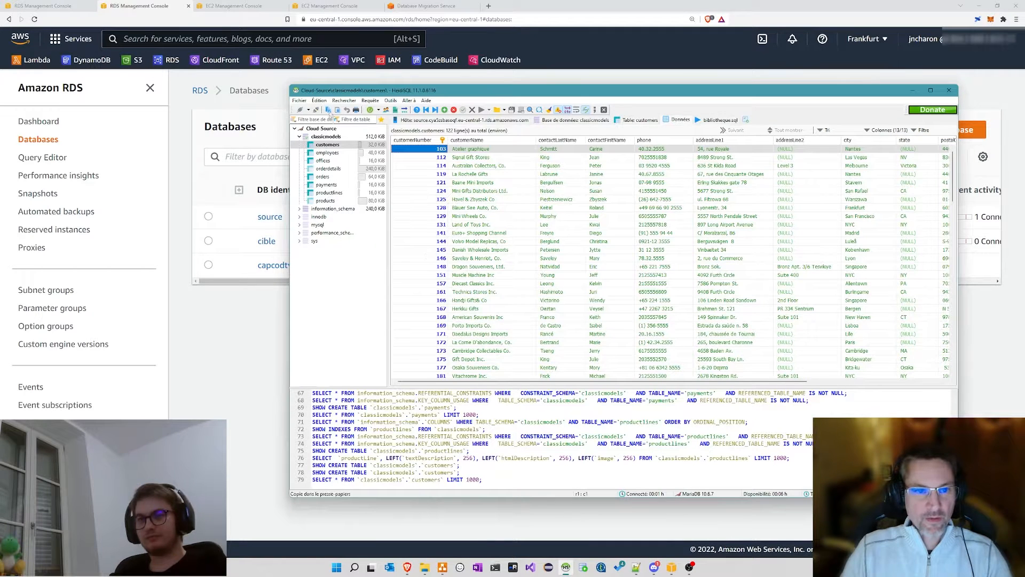
Step: Open a Cloud-Cible session and drop its classicmodels database
{"action": "right_click", "coordinate": [566, 567]}
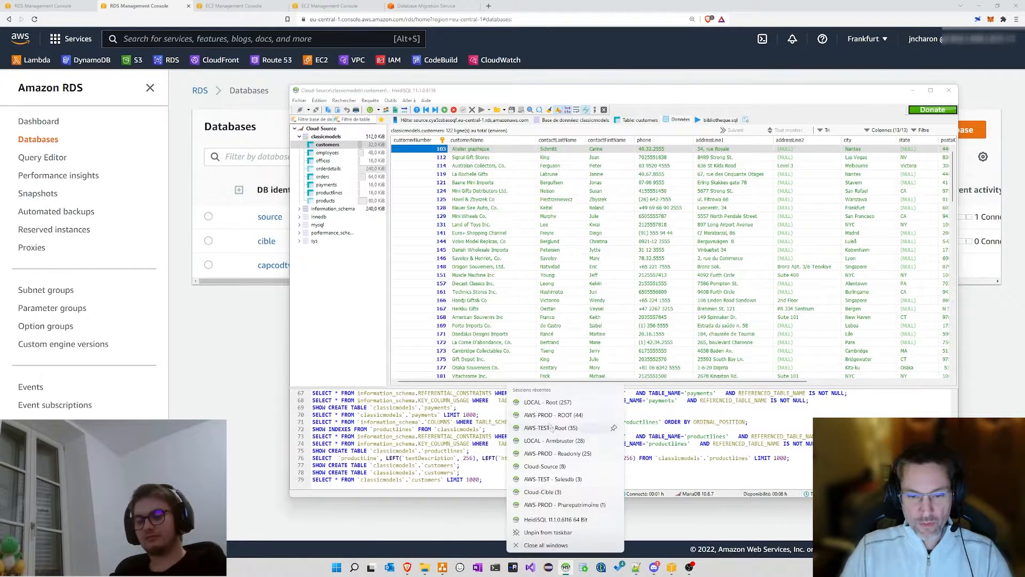
{"action": "left_click", "coordinate": [549, 492]}
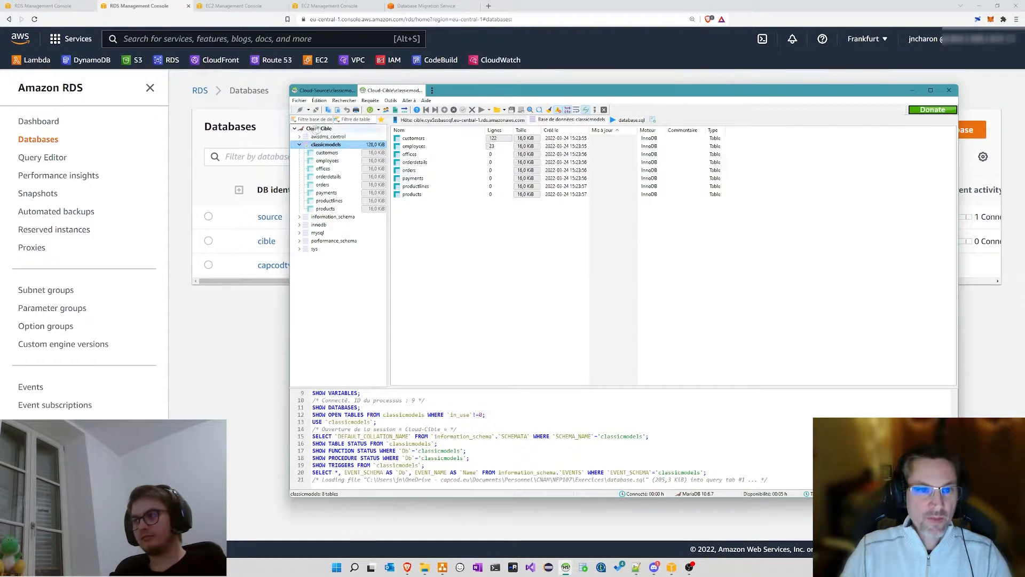
{"action": "left_click", "coordinate": [300, 146]}
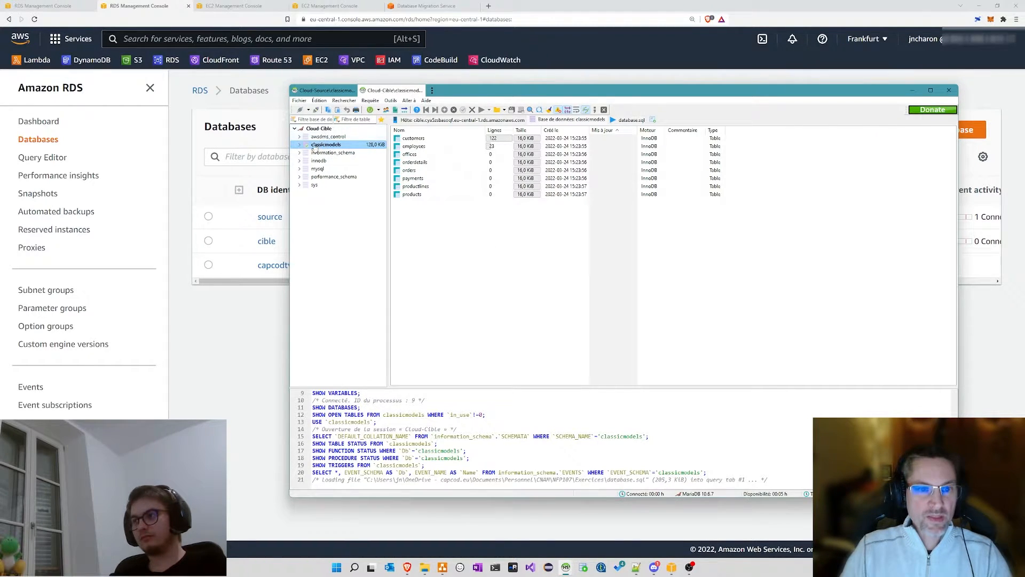
{"action": "right_click", "coordinate": [328, 148]}
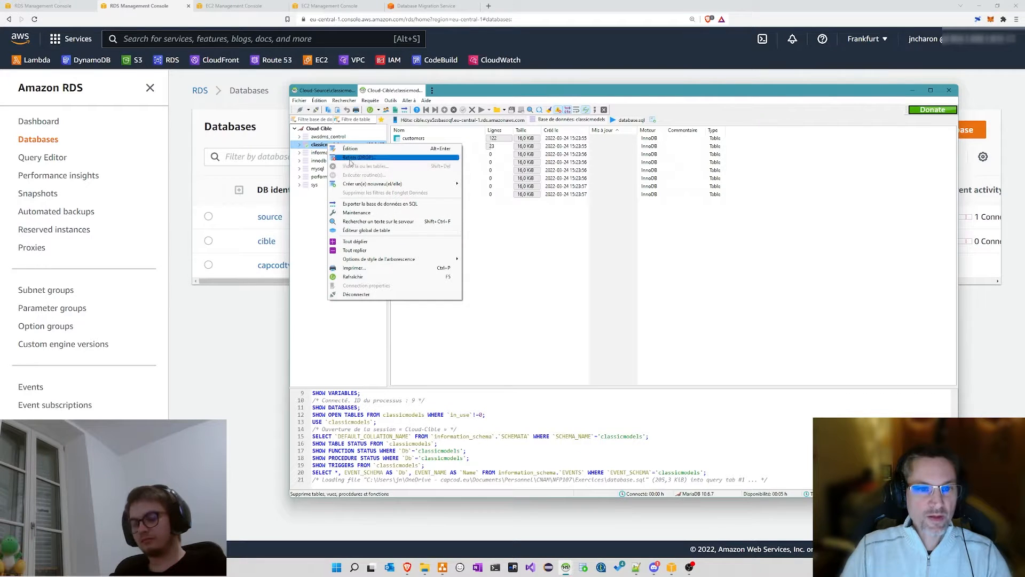
{"action": "left_click", "coordinate": [350, 158]}
{"action": "left_click", "coordinate": [530, 296]}
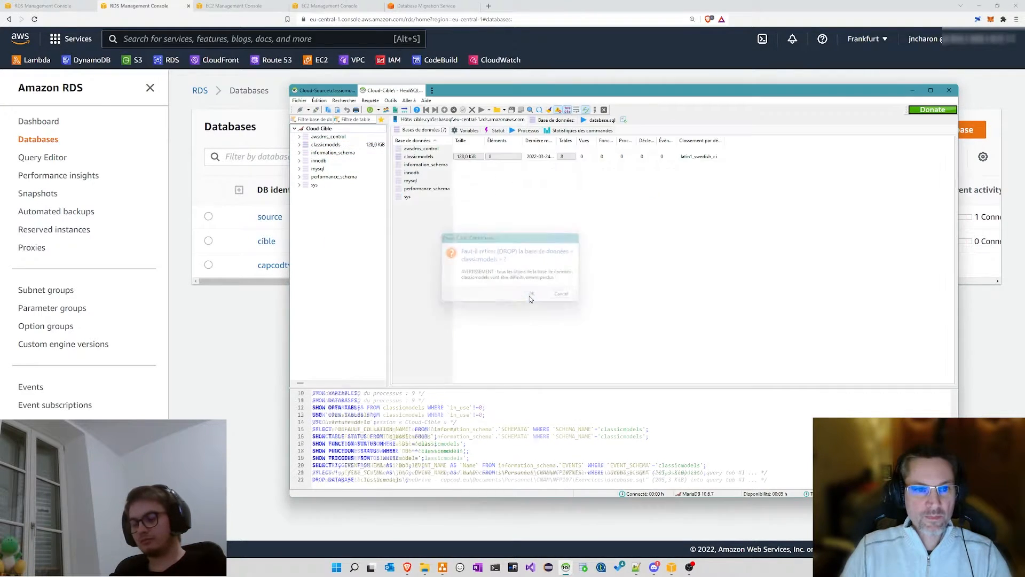
Step: Drop the awsdms_control database on Cloud-Cible
{"action": "left_click", "coordinate": [329, 137]}
{"action": "right_click", "coordinate": [329, 137]}
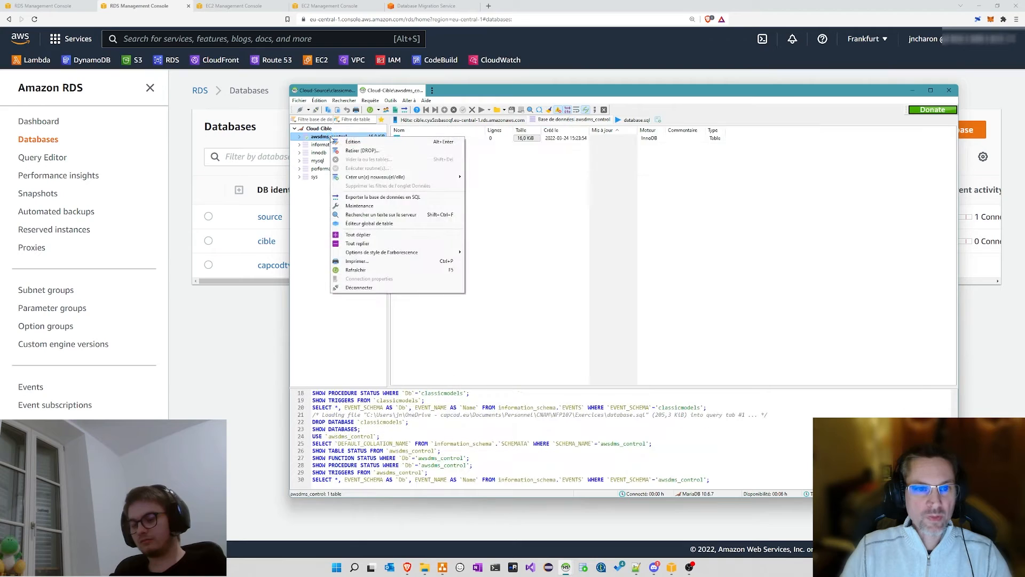
{"action": "left_click", "coordinate": [351, 149]}
{"action": "left_click", "coordinate": [532, 295]}
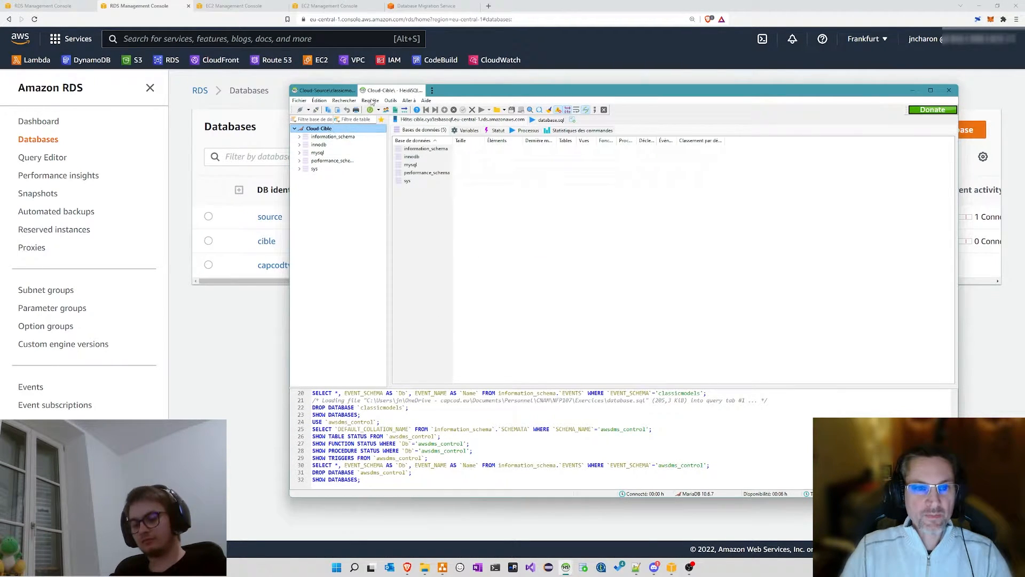
Step: Refresh Cloud-Cible's database list to show only system databases, comparing it with Cloud-Source
{"action": "left_click", "coordinate": [319, 94]}
{"action": "left_click", "coordinate": [326, 136]}
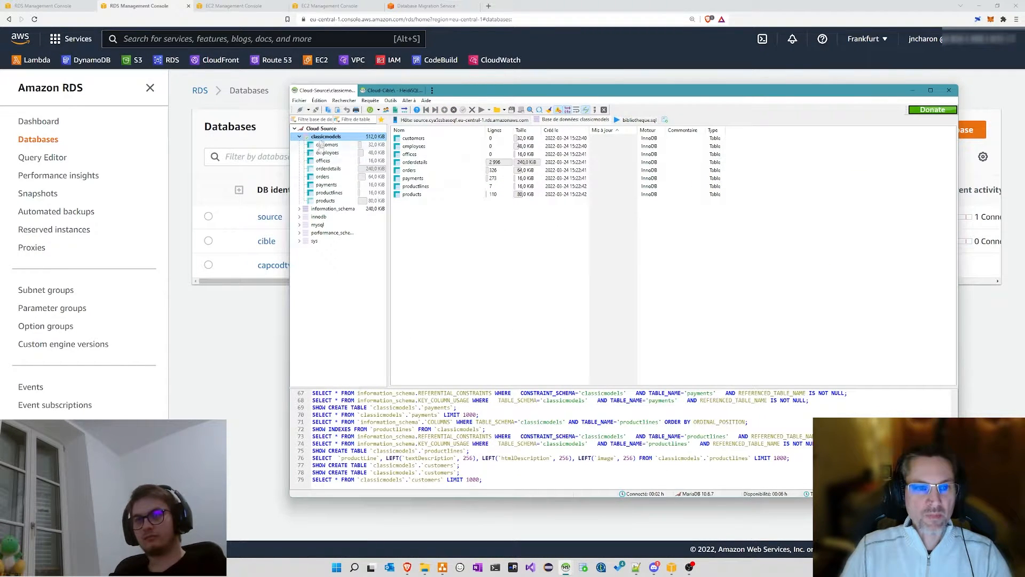
{"action": "left_click", "coordinate": [380, 94]}
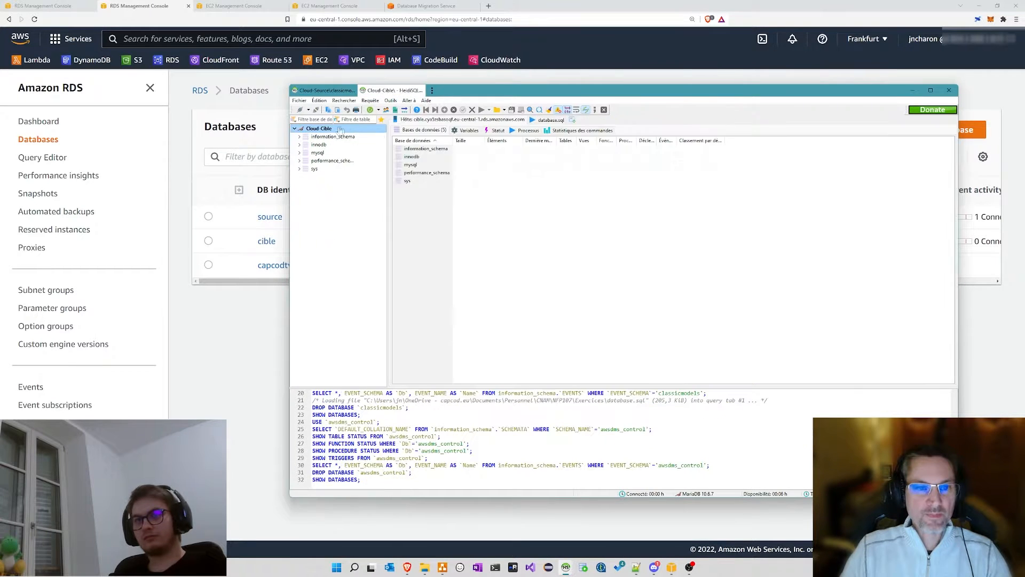
{"action": "right_click", "coordinate": [330, 129]}
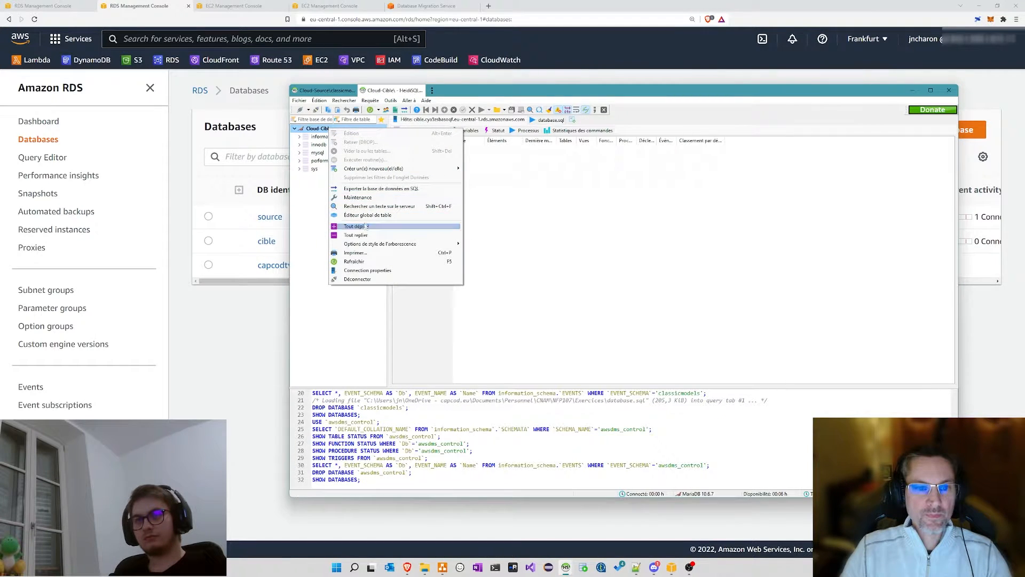
{"action": "left_click", "coordinate": [355, 261]}
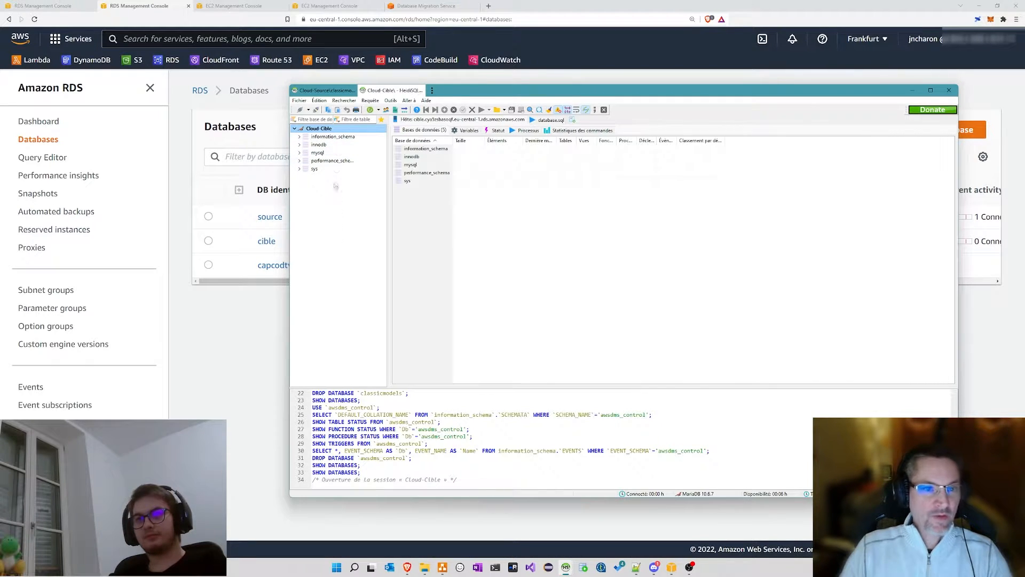
{"action": "left_click", "coordinate": [325, 92]}
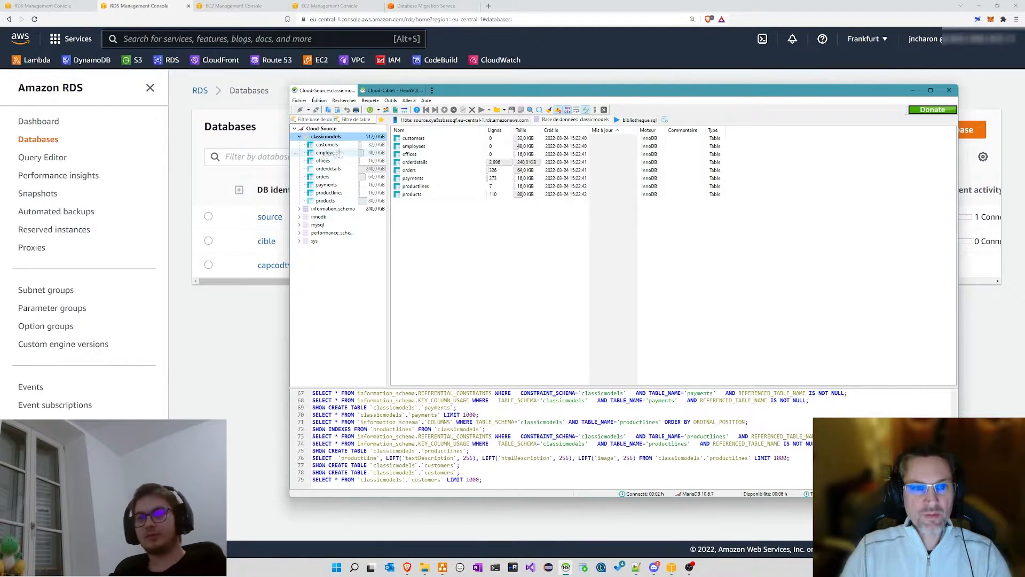
{"action": "left_click", "coordinate": [390, 91]}
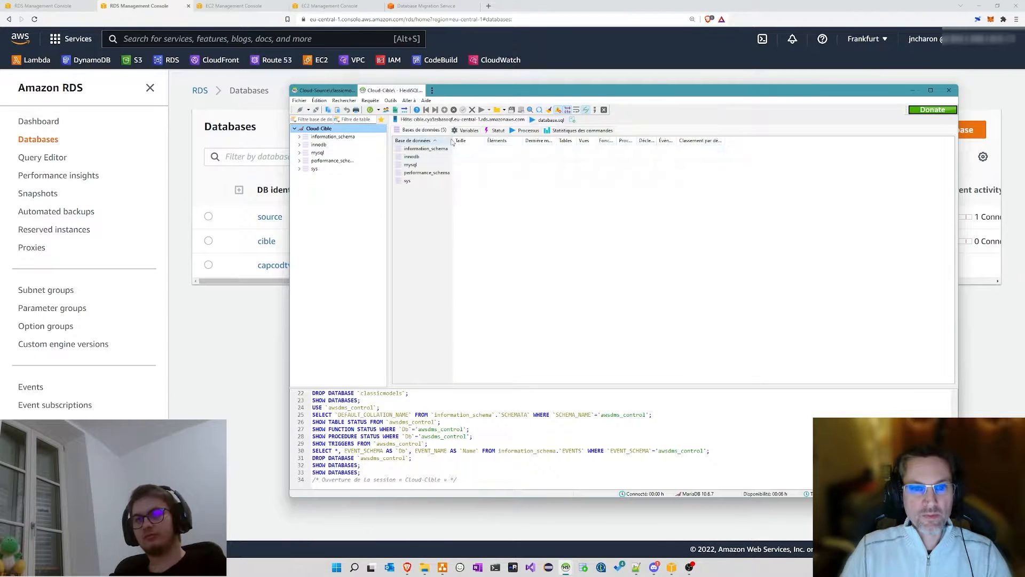
{"action": "left_click_drag", "start_coordinate": [452, 140], "coordinate": [471, 140]}
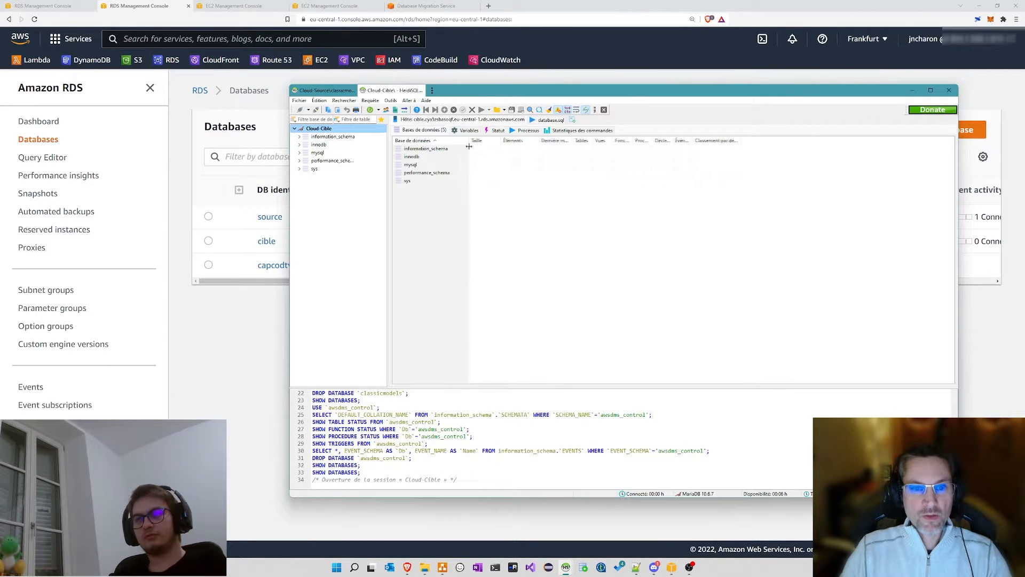
{"action": "left_click", "coordinate": [314, 92]}
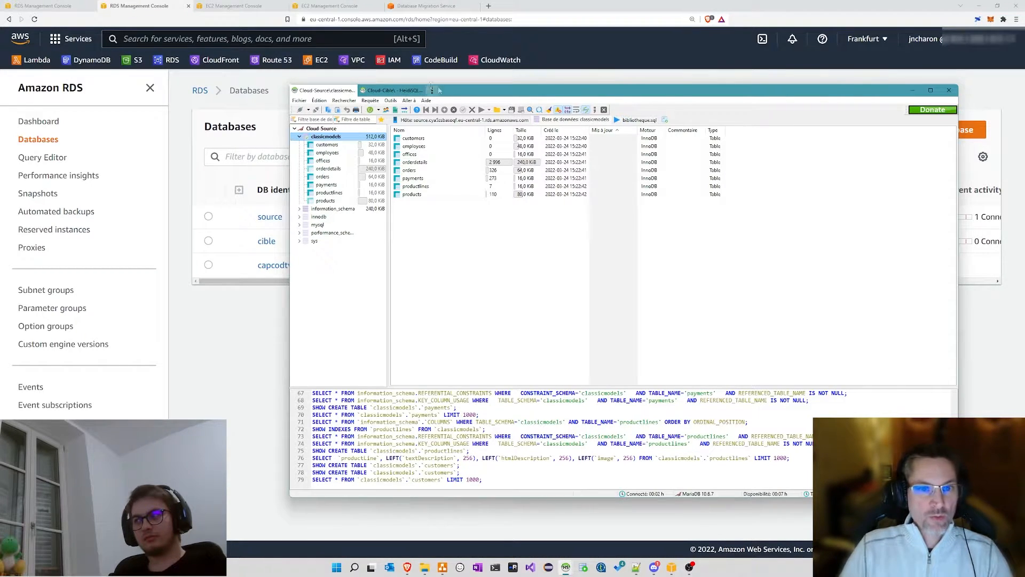
{"action": "left_click_drag", "start_coordinate": [470, 93], "coordinate": [440, 119]}
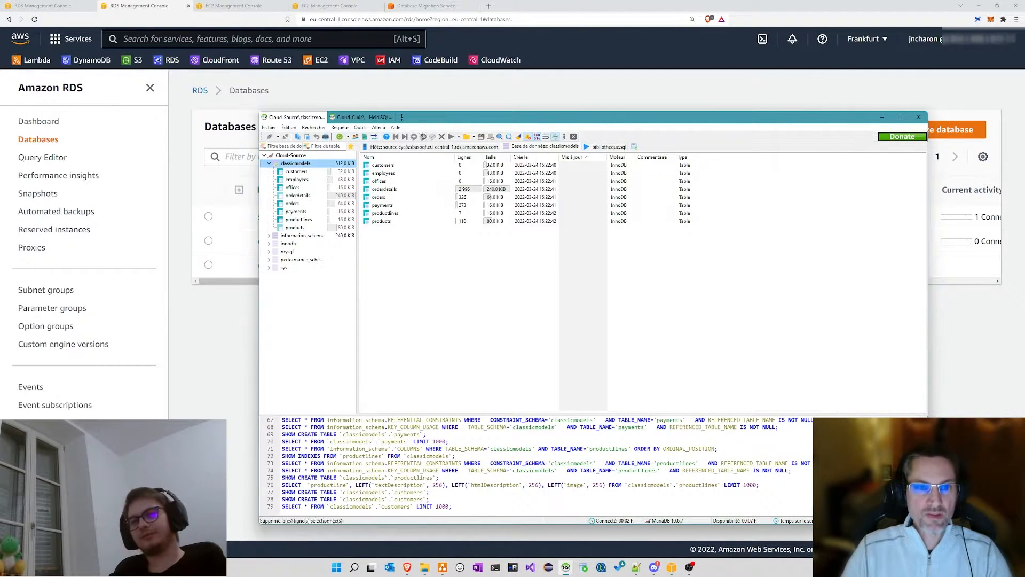
{"action": "mouse_move", "coordinate": [367, 124]}
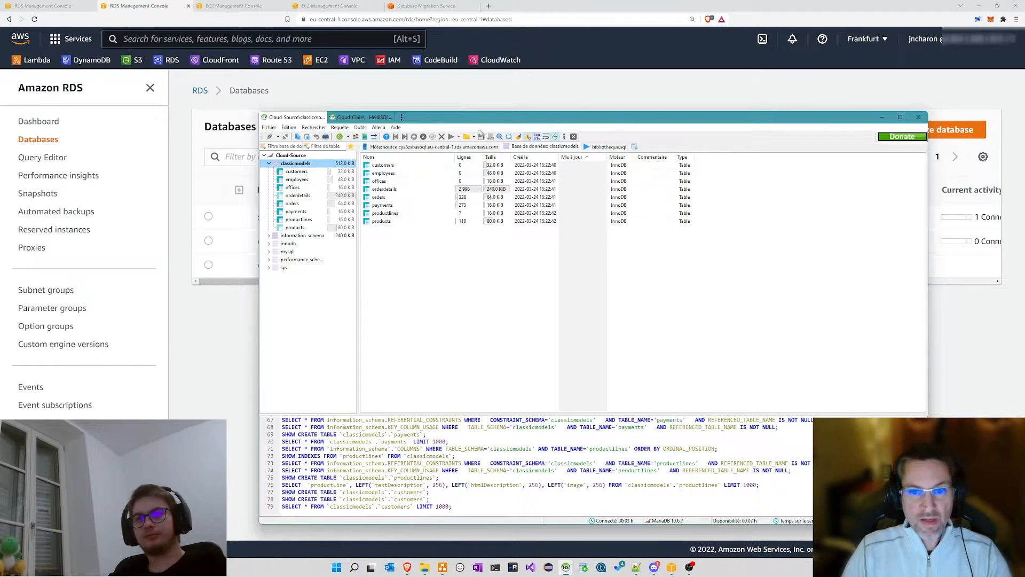
{"action": "left_click_drag", "start_coordinate": [492, 118], "coordinate": [495, 100]}
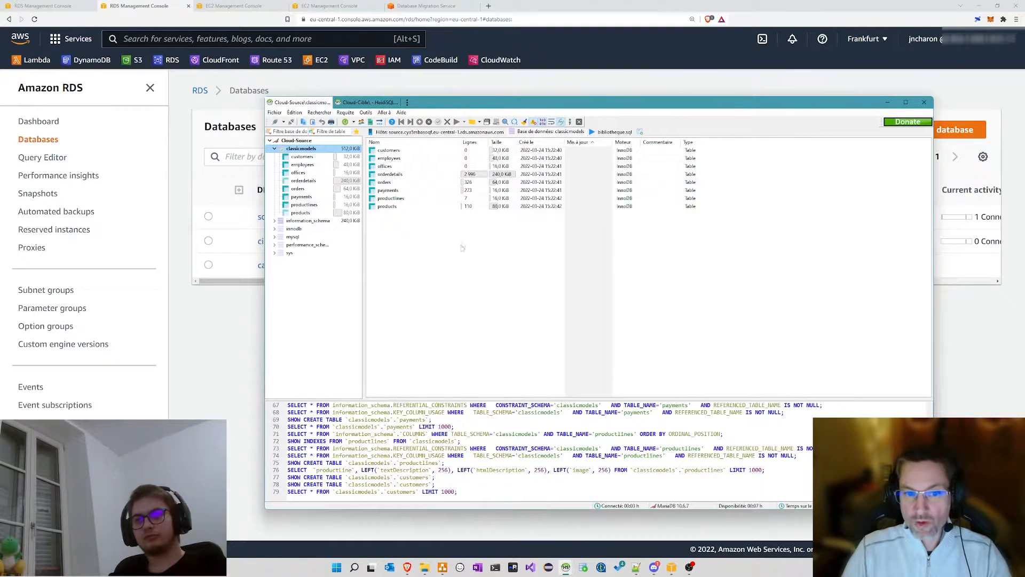
{"action": "left_click_drag", "start_coordinate": [362, 257], "coordinate": [372, 262]}
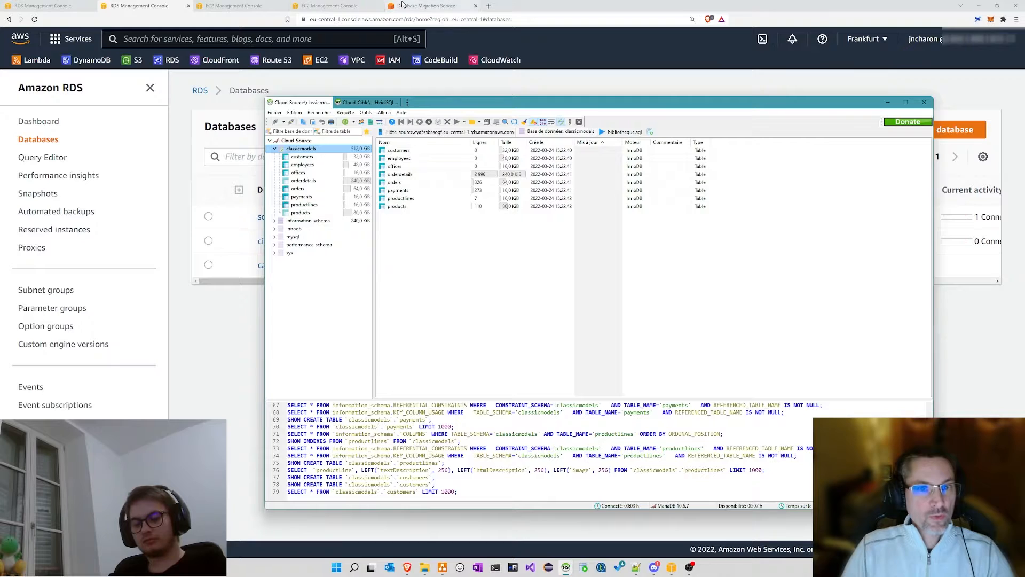
Step: Close the duplicate RDS tab and review the DMS dashboard: no tasks, 0 instances, 2 endpoints
{"action": "left_click", "coordinate": [188, 9]}
{"action": "left_click", "coordinate": [187, 8]}
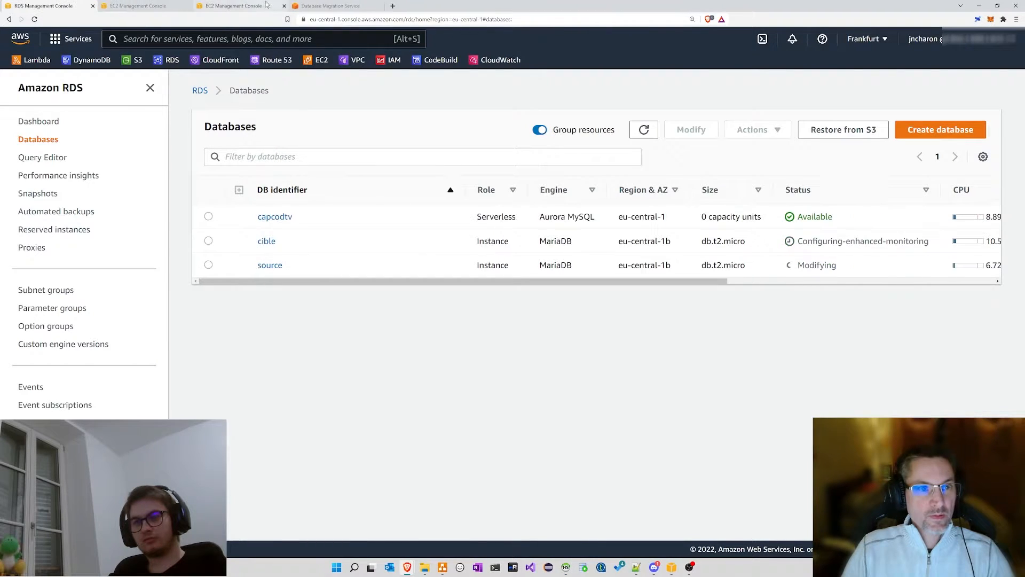
{"action": "left_click", "coordinate": [323, 7]}
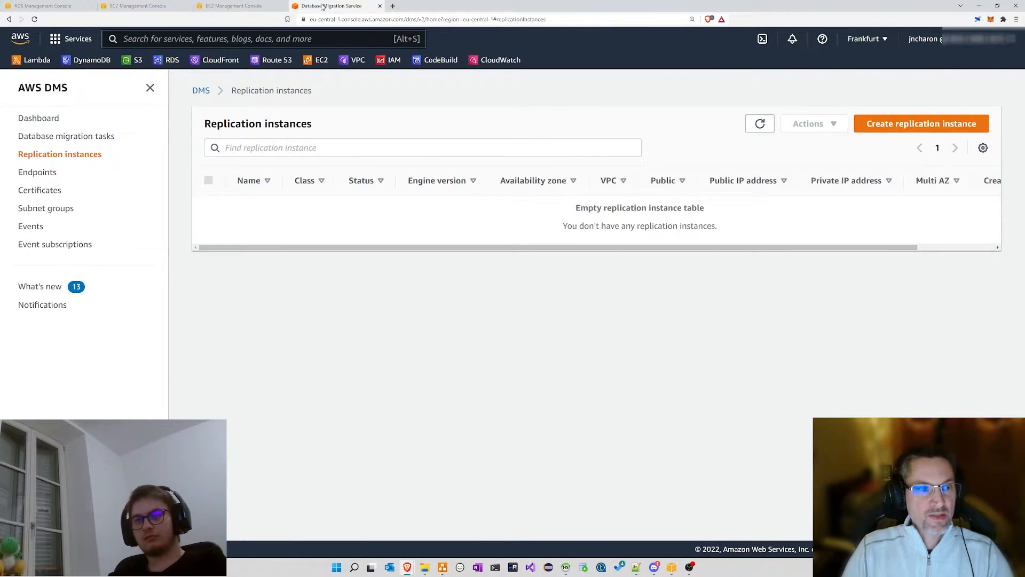
{"action": "left_click", "coordinate": [47, 122]}
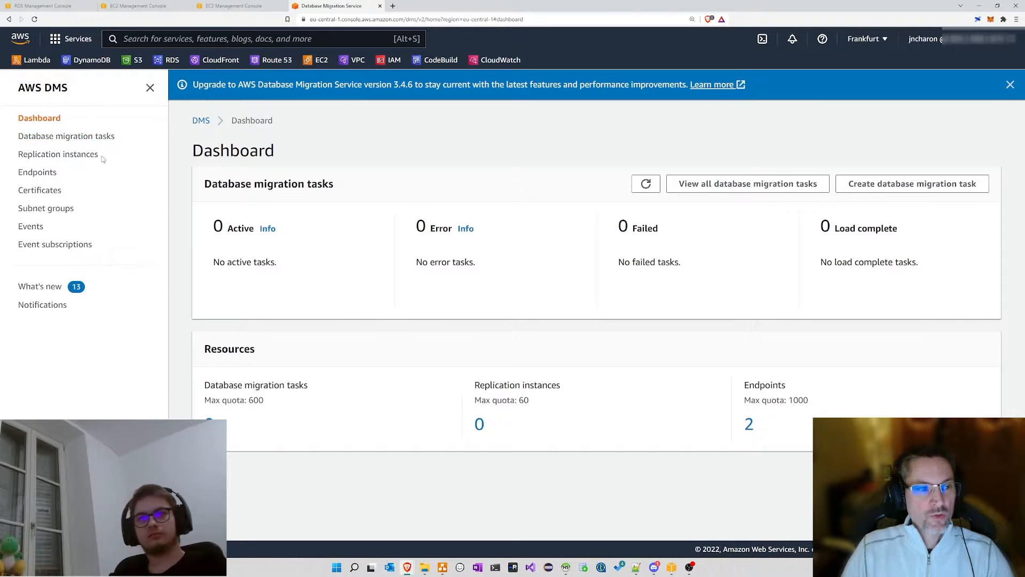
{"action": "left_click_drag", "start_coordinate": [100, 156], "coordinate": [19, 157]}
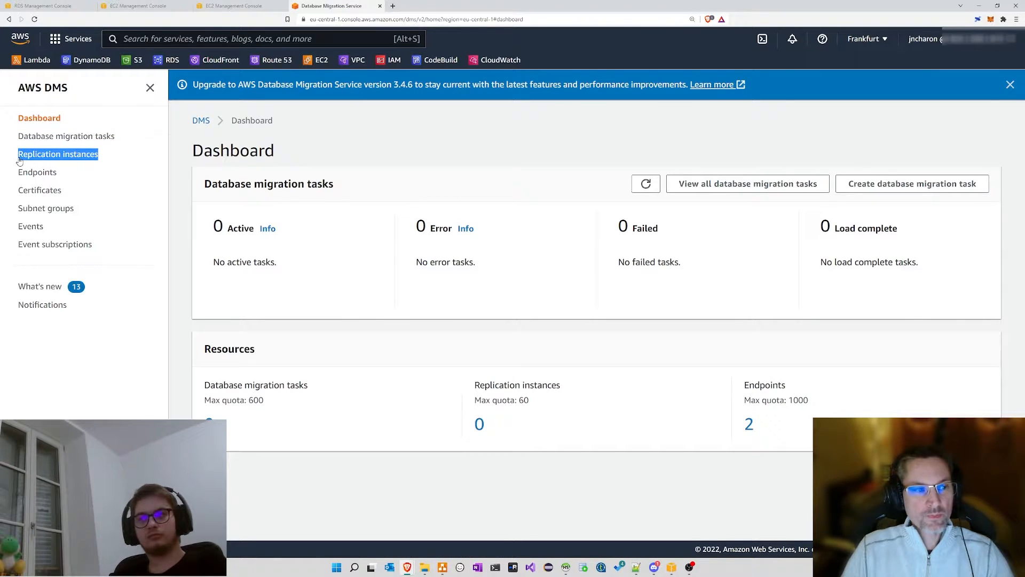
{"action": "left_click_drag", "start_coordinate": [78, 174], "coordinate": [17, 198]}
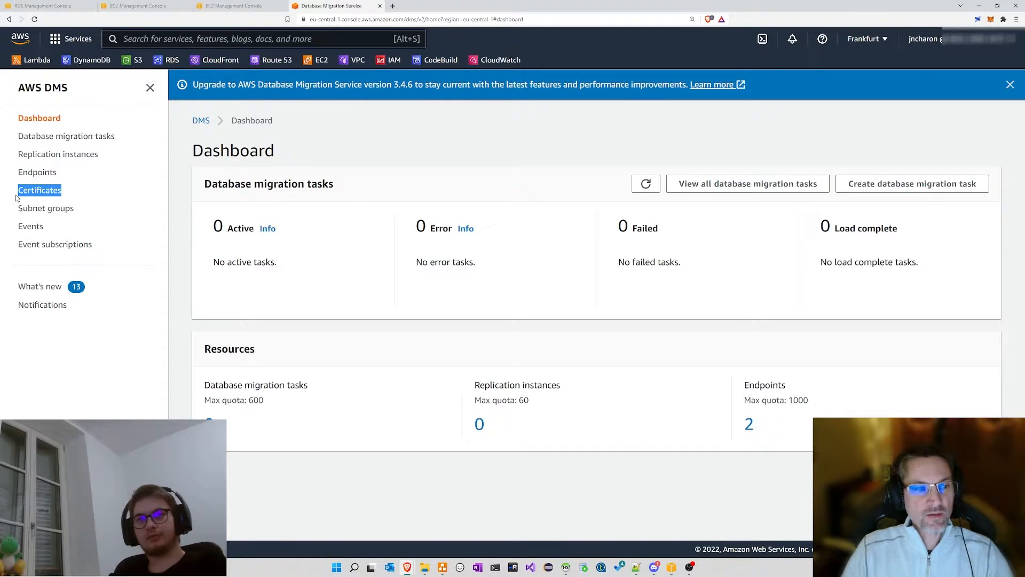
{"action": "left_click_drag", "start_coordinate": [130, 138], "coordinate": [18, 138]}
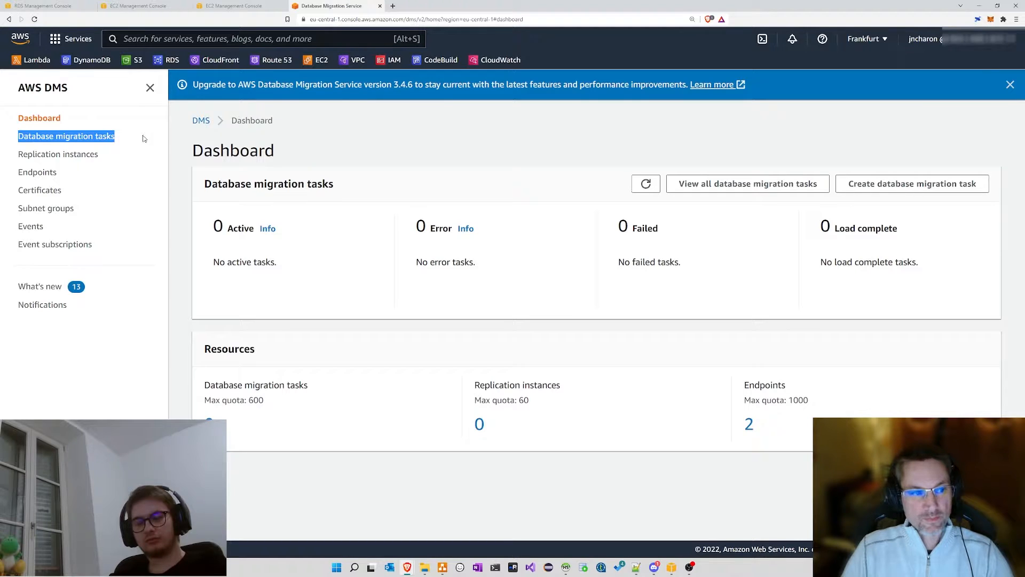
{"action": "left_click", "coordinate": [145, 175]}
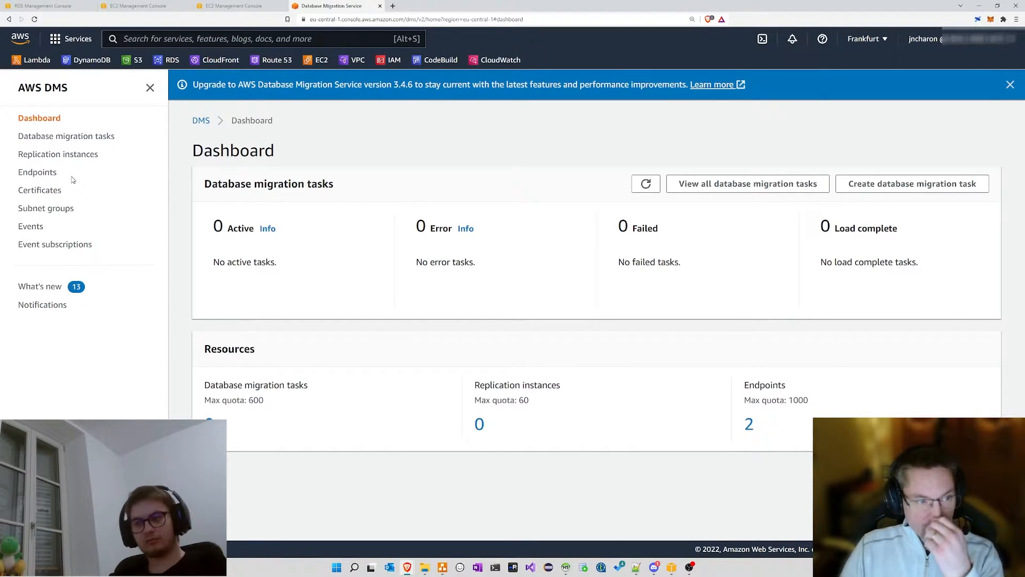
Step: Check the endpointcible and endpointsource names and server addresses, then start a new endpoint
{"action": "left_click", "coordinate": [43, 177]}
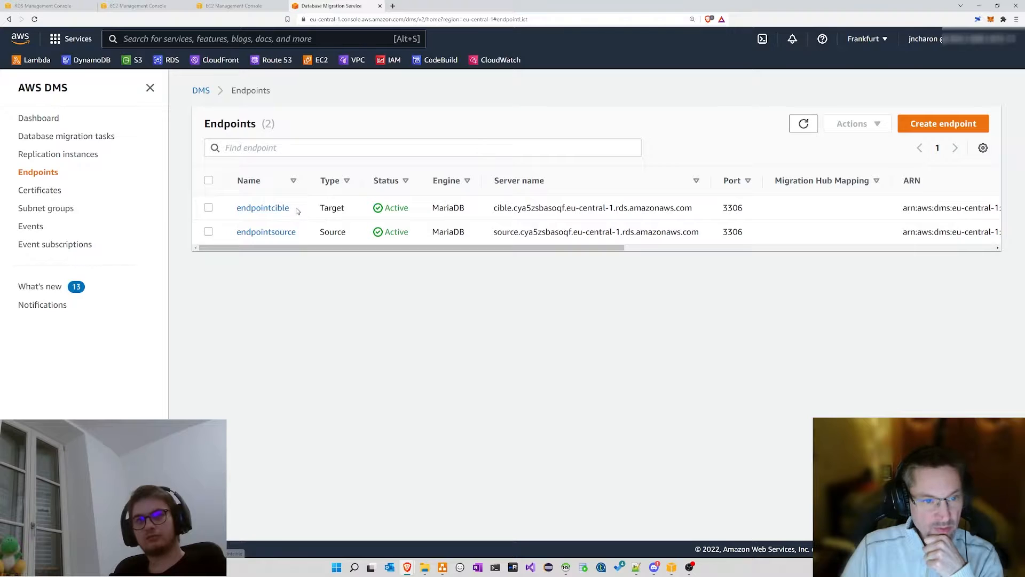
{"action": "left_click_drag", "start_coordinate": [296, 208], "coordinate": [233, 213]}
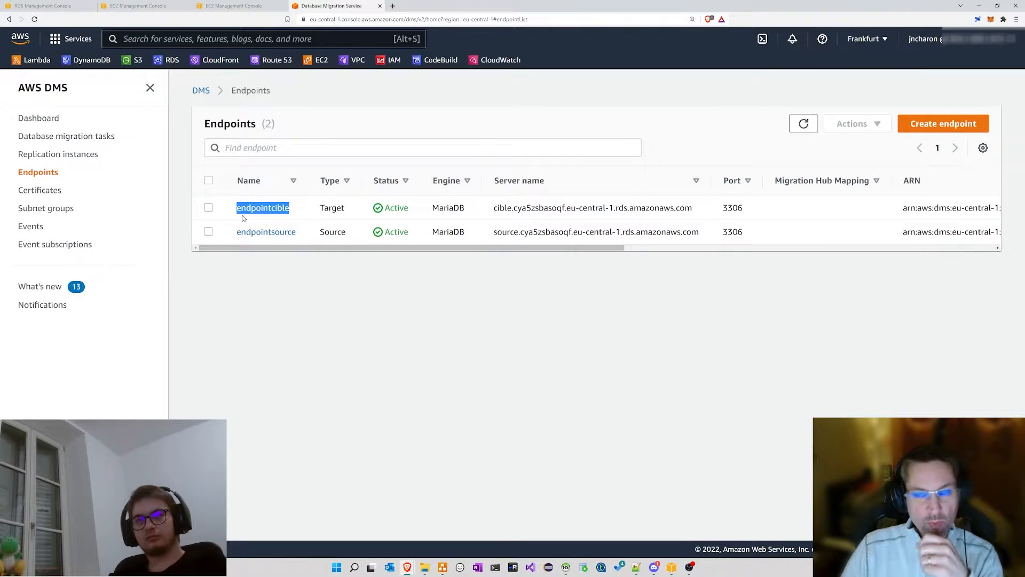
{"action": "left_click_drag", "start_coordinate": [296, 212], "coordinate": [235, 210]}
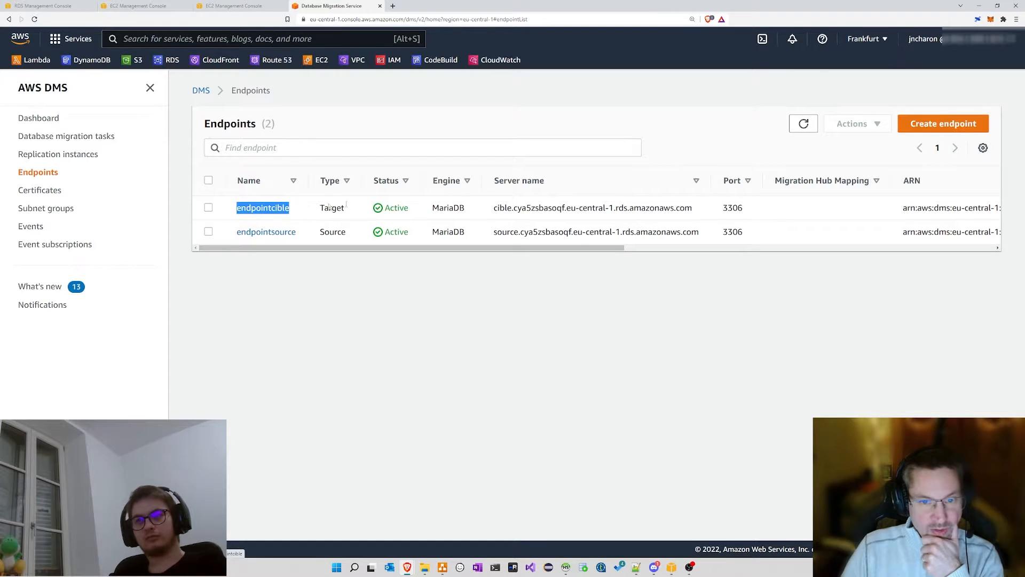
{"action": "left_click_drag", "start_coordinate": [494, 210], "coordinate": [694, 205]}
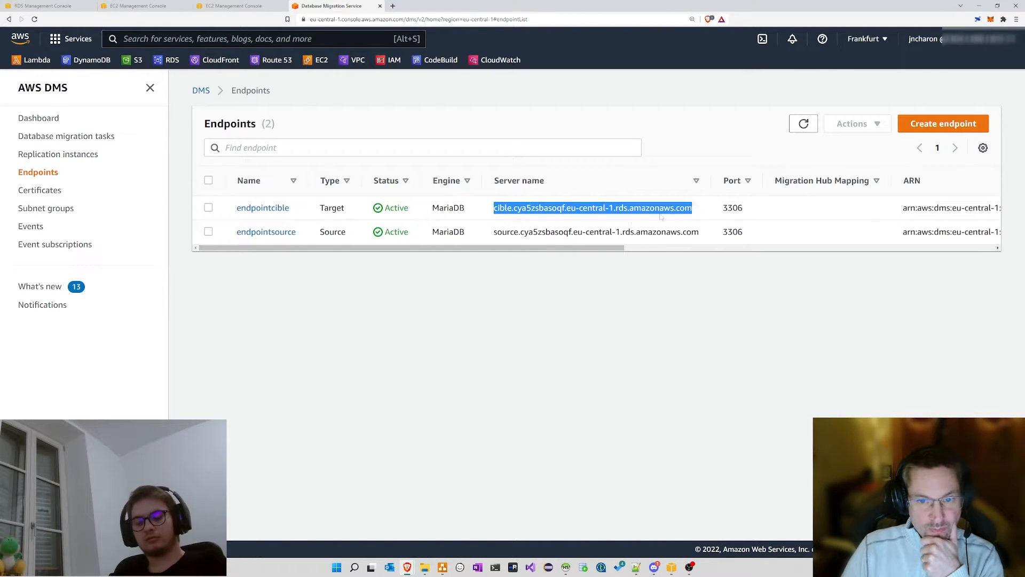
{"action": "left_click_drag", "start_coordinate": [297, 232], "coordinate": [236, 233]}
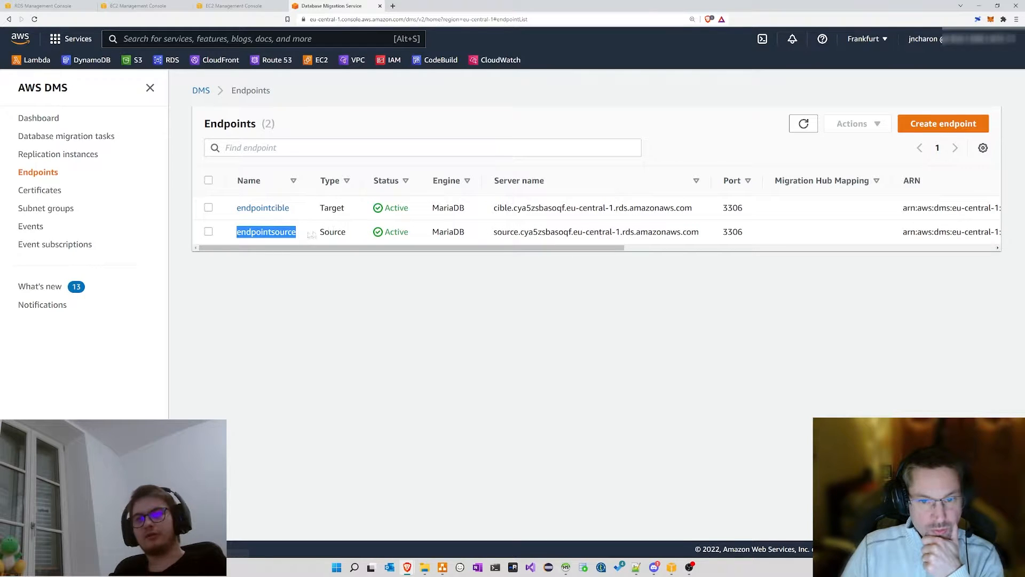
{"action": "left_click_drag", "start_coordinate": [493, 232], "coordinate": [710, 233]}
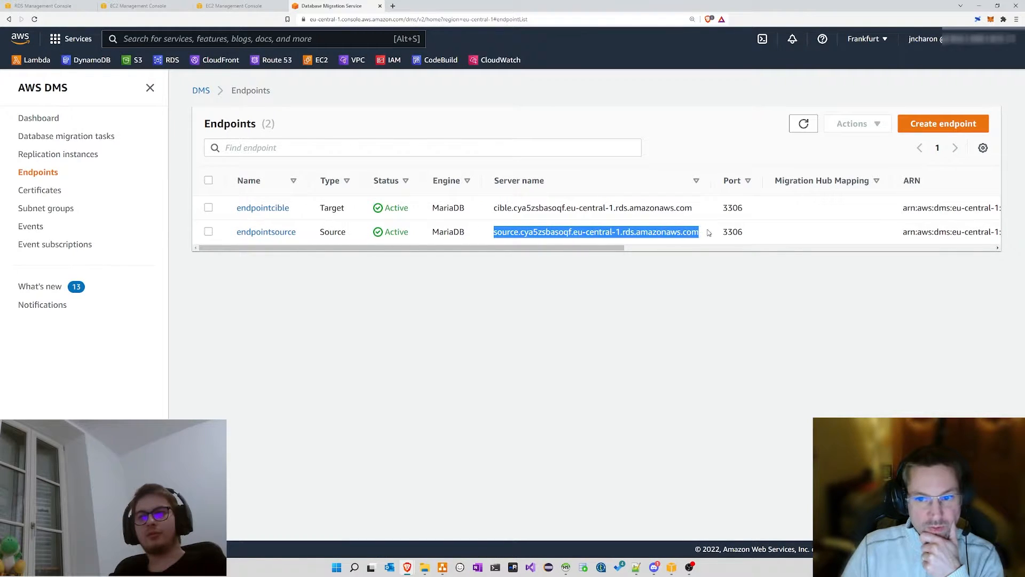
{"action": "left_click", "coordinate": [709, 233]}
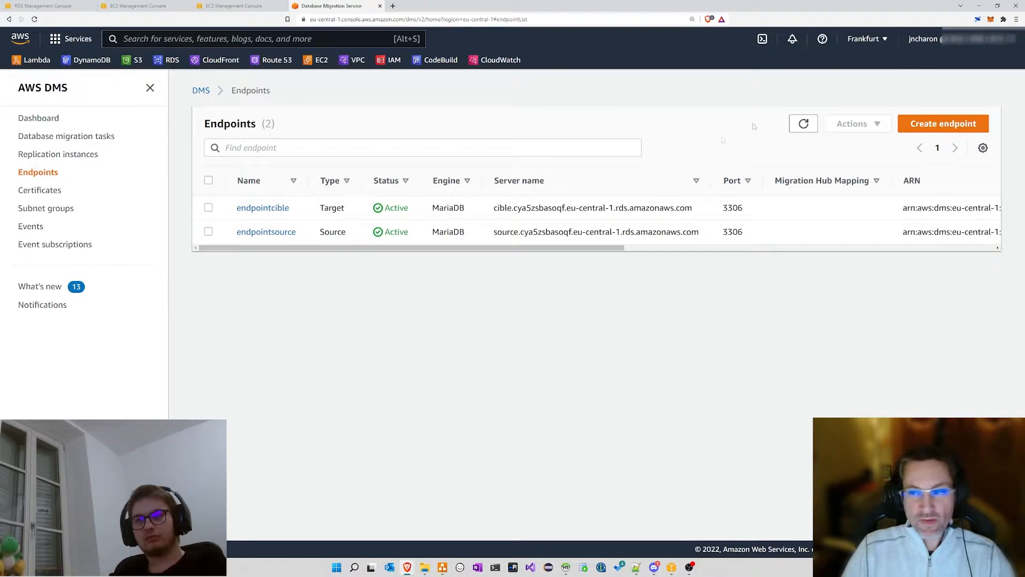
{"action": "left_click", "coordinate": [922, 126]}
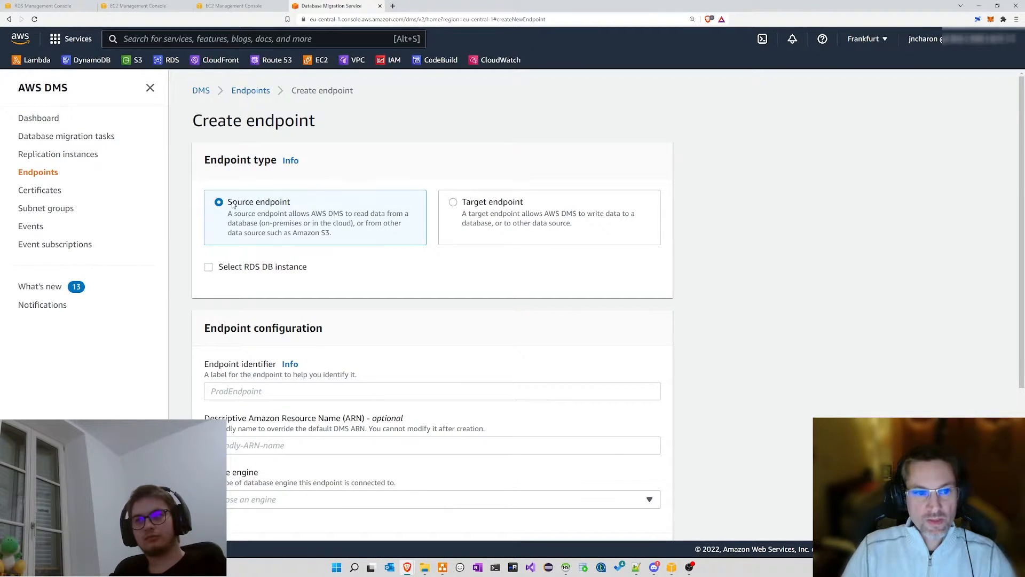
{"action": "left_click", "coordinate": [477, 202]}
{"action": "left_click", "coordinate": [273, 212]}
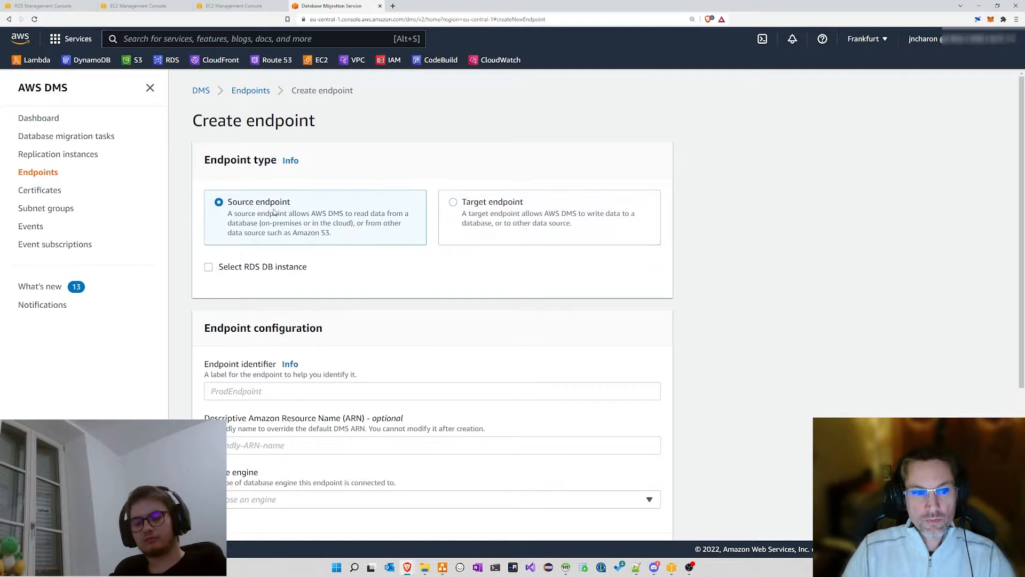
{"action": "left_click", "coordinate": [243, 268]}
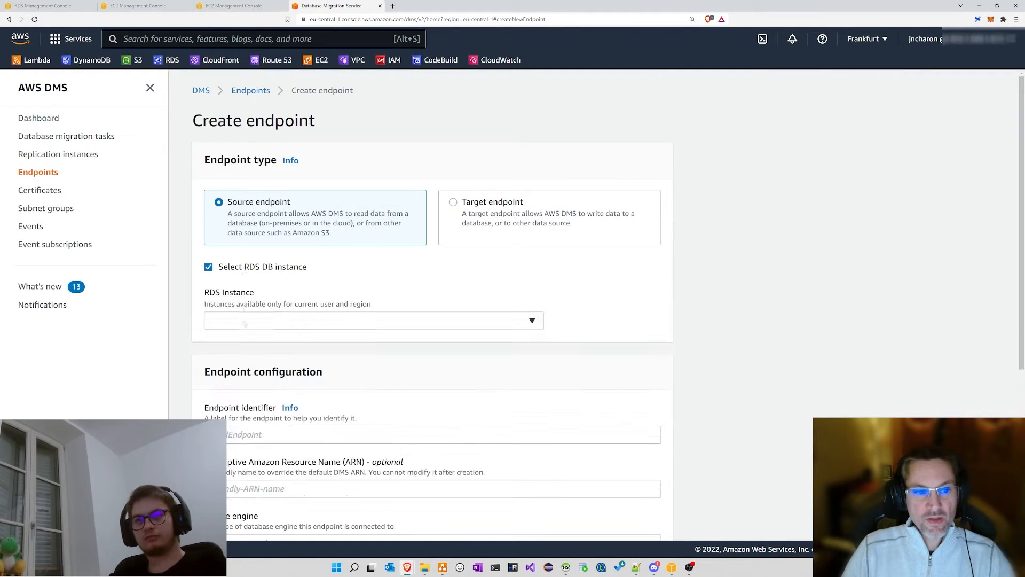
{"action": "left_click", "coordinate": [249, 323]}
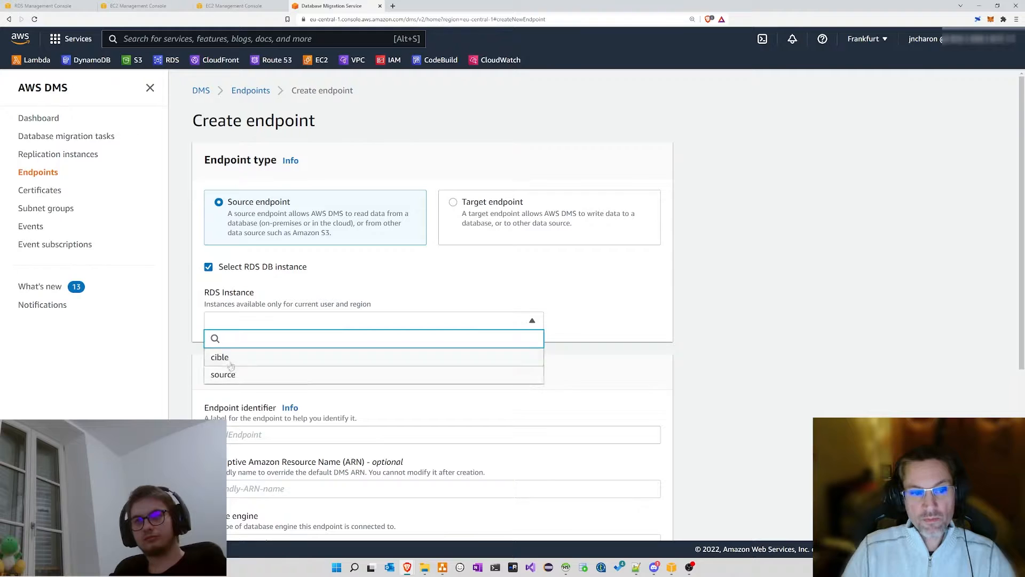
{"action": "left_click", "coordinate": [211, 269]}
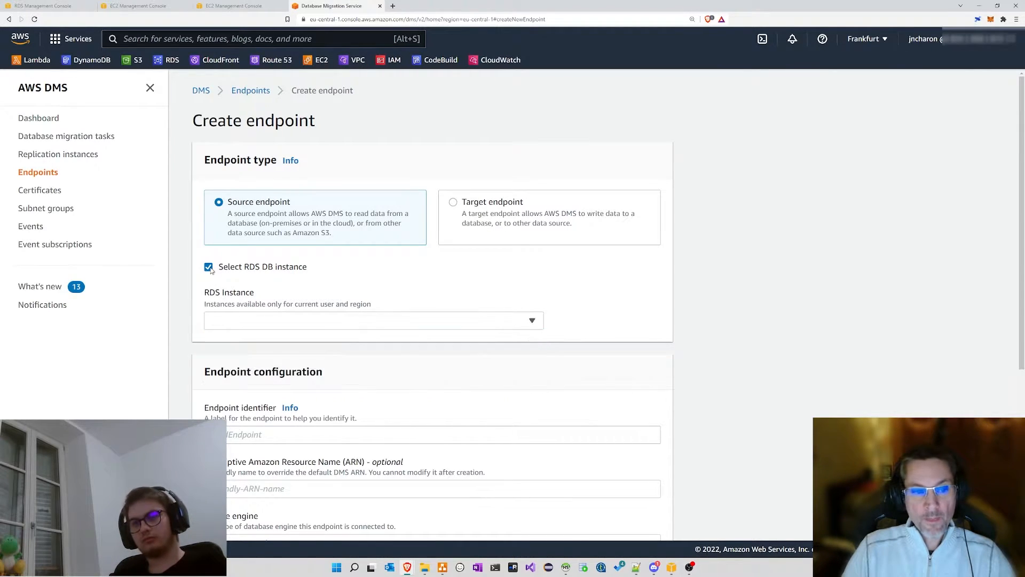
{"action": "left_click", "coordinate": [209, 267]}
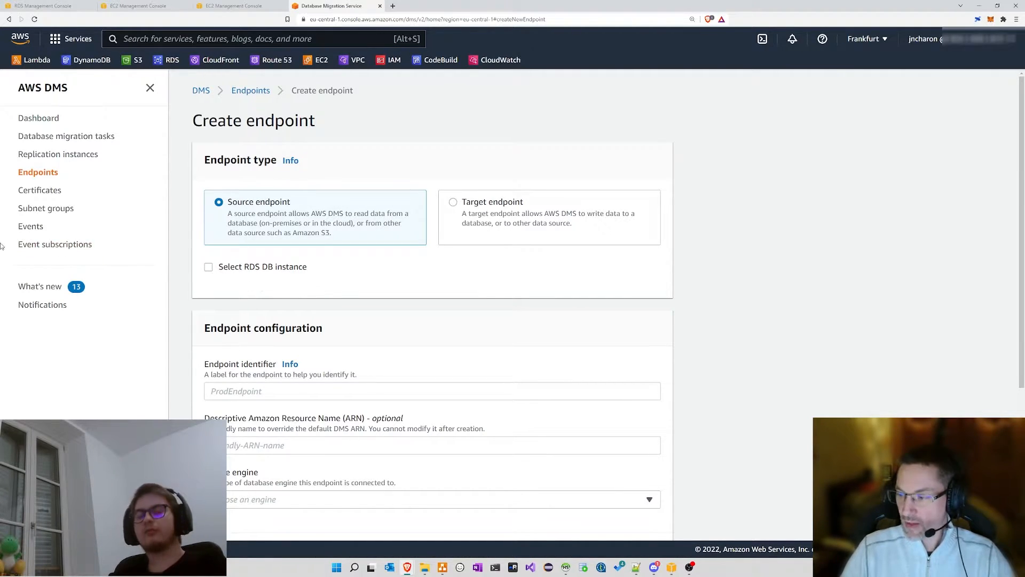
Step: Enter capcodtv as the endpoint identifier and choose MariaDB as the source engine
{"action": "scroll", "coordinate": [323, 262], "scroll_direction": "down", "scroll_amount": 2}
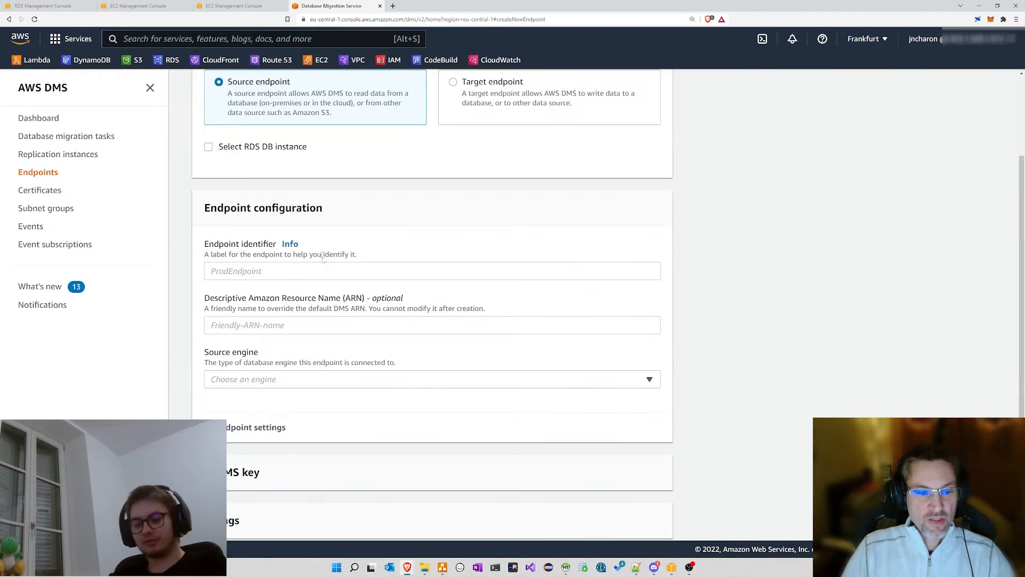
{"action": "left_click", "coordinate": [262, 270]}
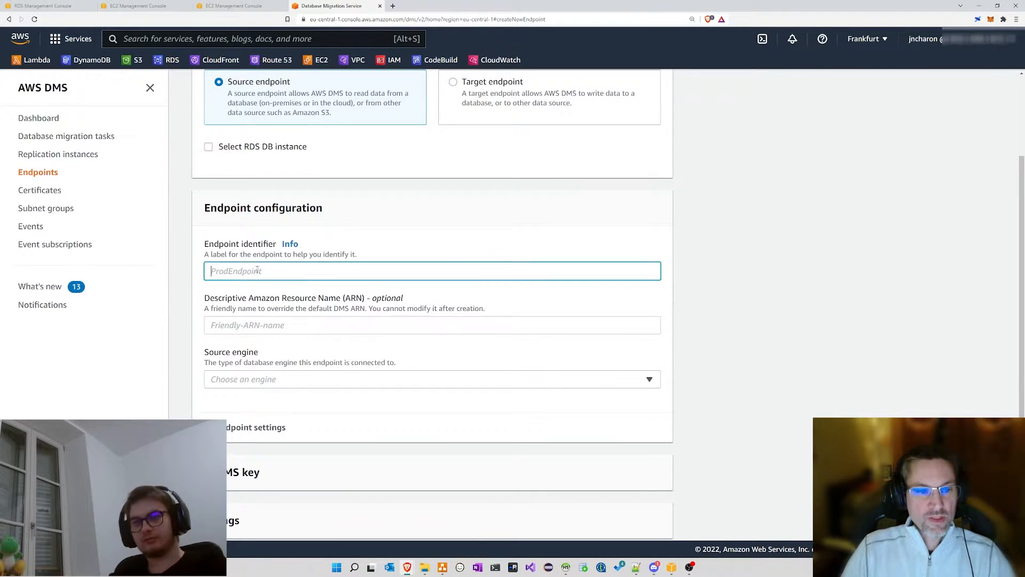
{"action": "type", "text": "Li"}
{"action": "key", "text": "BackSpace"}
{"action": "key", "text": "BackSpace"}
{"action": "type", "text": "cv"}
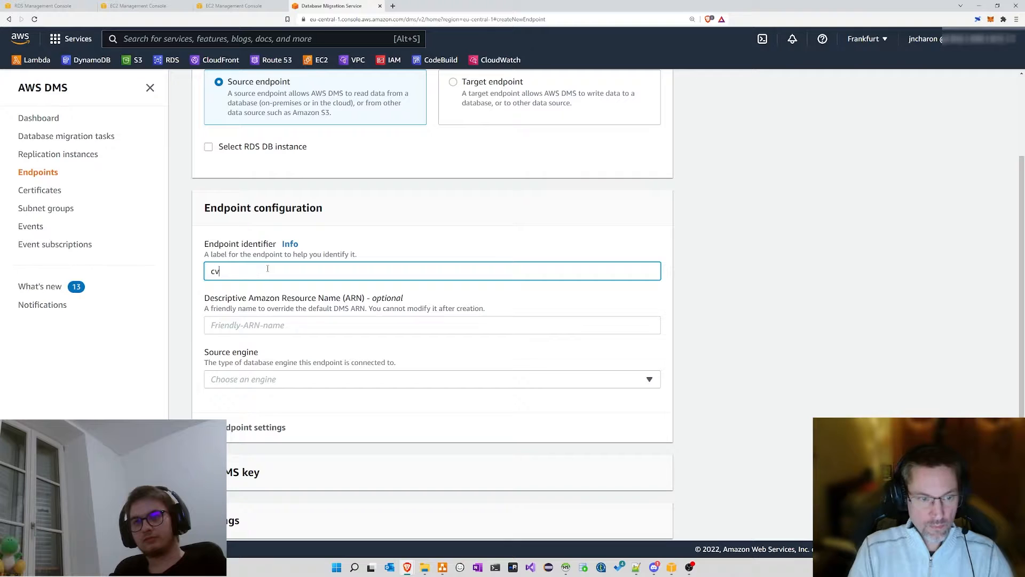
{"action": "type", "text": "pcod"}
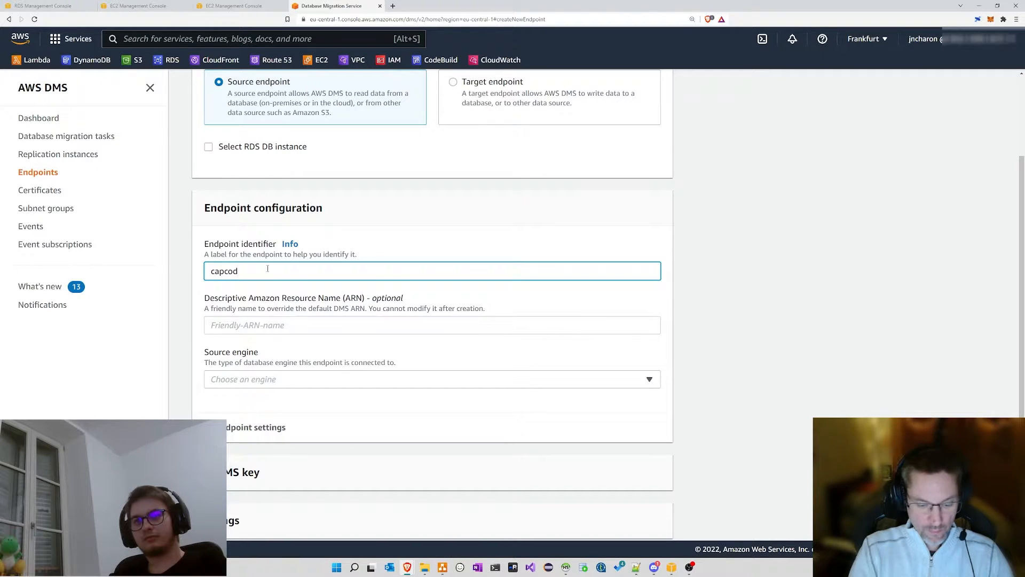
{"action": "type", "text": "tv"}
{"action": "left_click", "coordinate": [234, 381]}
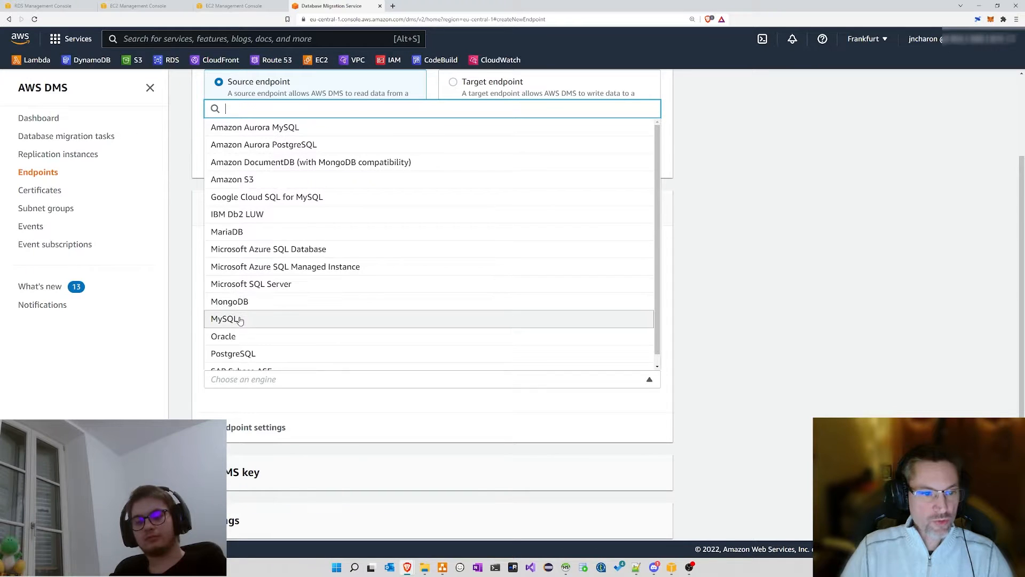
{"action": "left_click", "coordinate": [239, 233]}
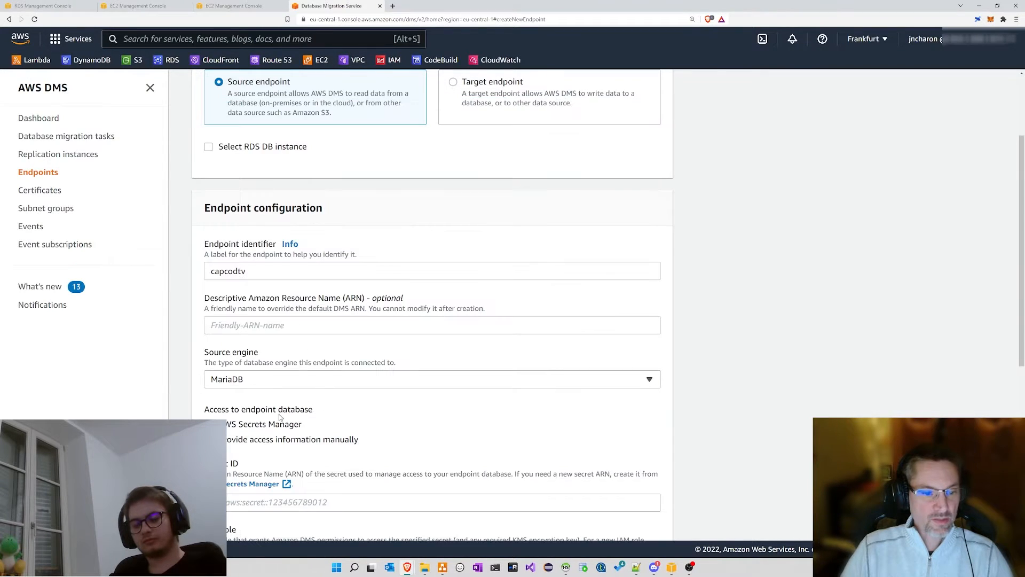
Step: Choose to provide access information manually, then go to the EC2 security groups console
{"action": "scroll", "coordinate": [458, 304], "scroll_direction": "down", "scroll_amount": 2}
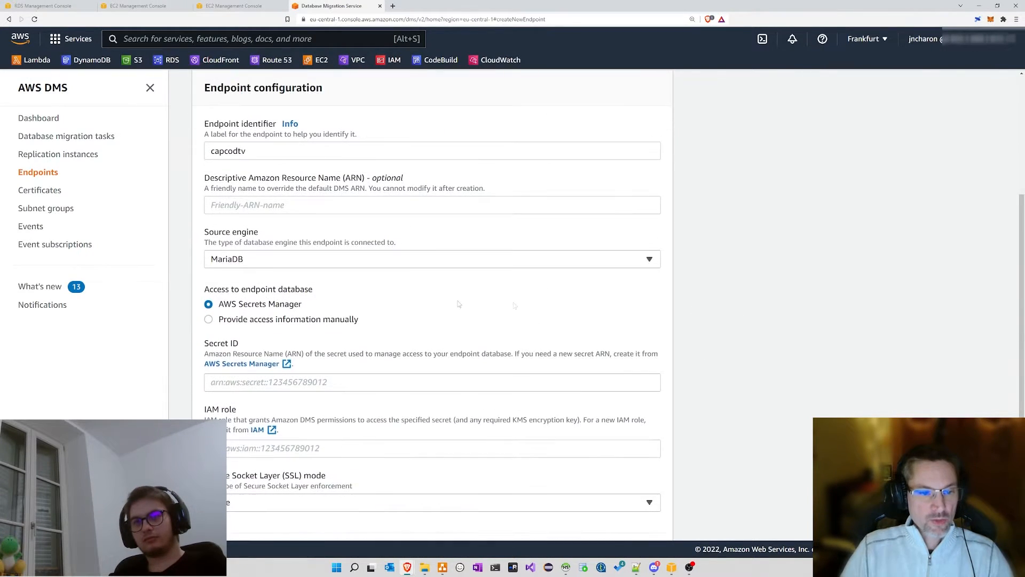
{"action": "left_click_drag", "start_coordinate": [224, 304], "coordinate": [307, 305]}
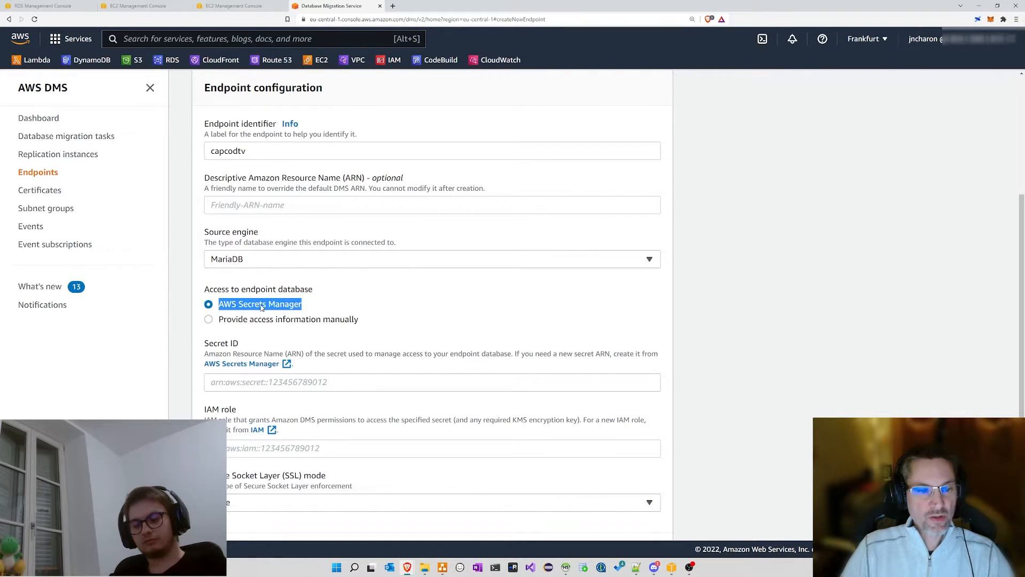
{"action": "left_click", "coordinate": [262, 307]}
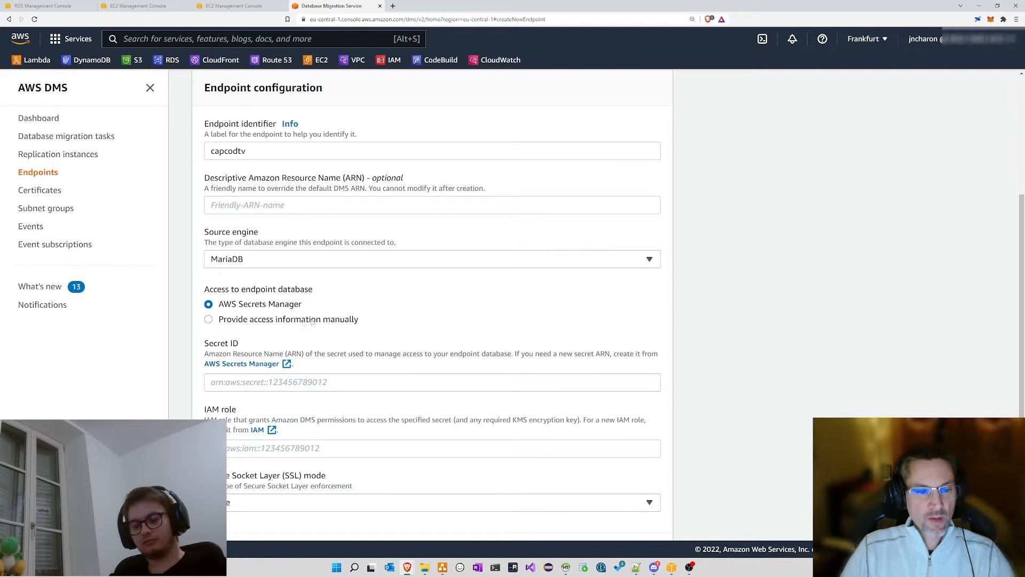
{"action": "left_click", "coordinate": [300, 320]}
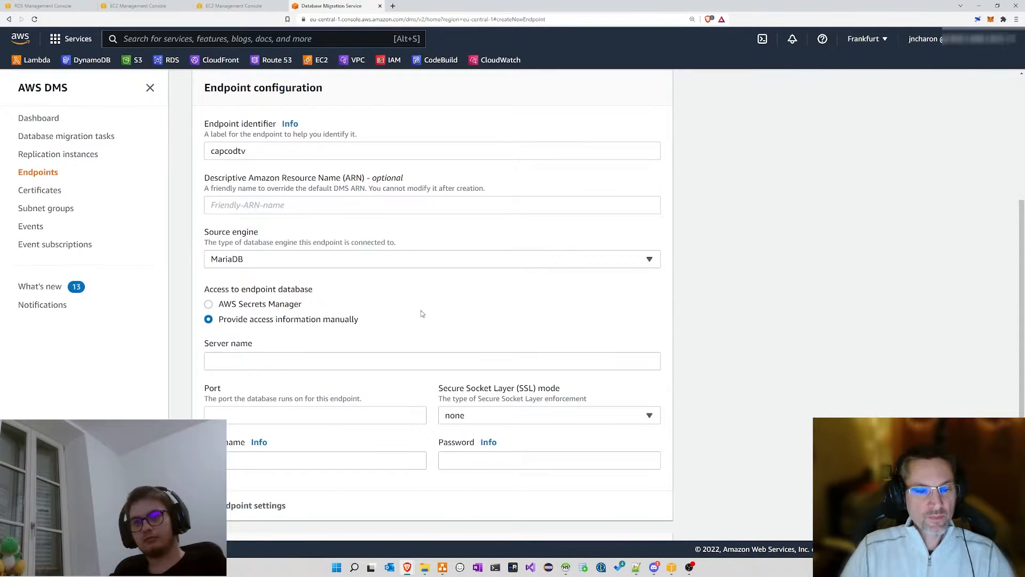
{"action": "scroll", "coordinate": [422, 314], "scroll_direction": "down", "scroll_amount": 2}
{"action": "left_click", "coordinate": [239, 283]}
{"action": "left_click", "coordinate": [361, 222]}
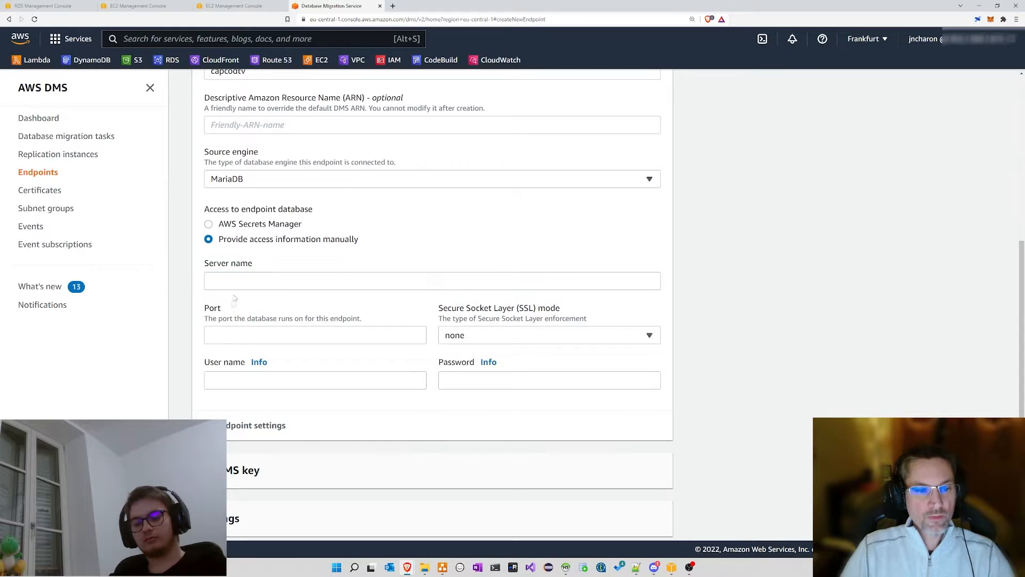
{"action": "left_click", "coordinate": [145, 8]}
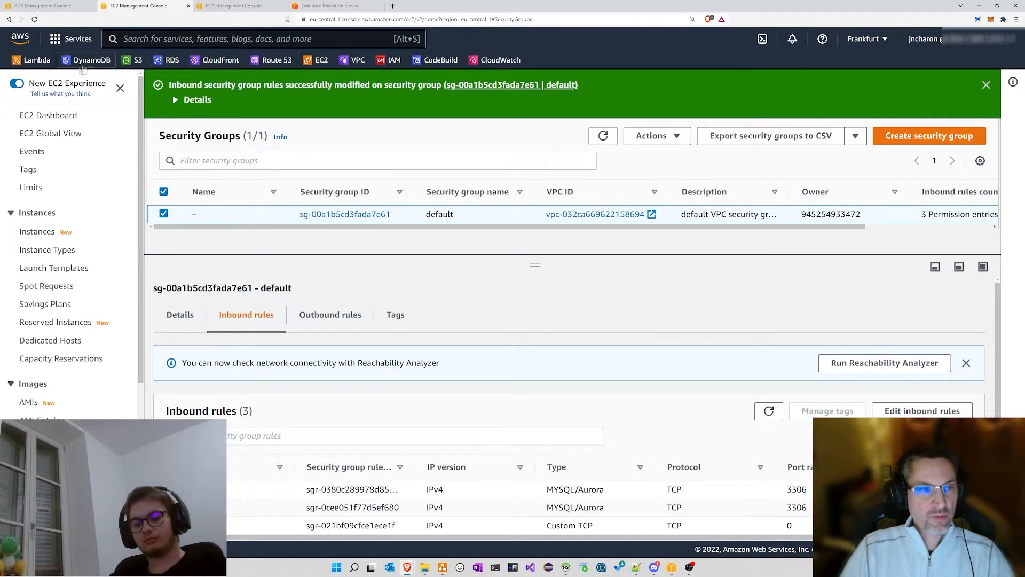
Step: Close both EC2 tabs and grab the cible database's endpoint hostname from RDS
{"action": "left_click", "coordinate": [188, 6]}
{"action": "left_click", "coordinate": [188, 6]}
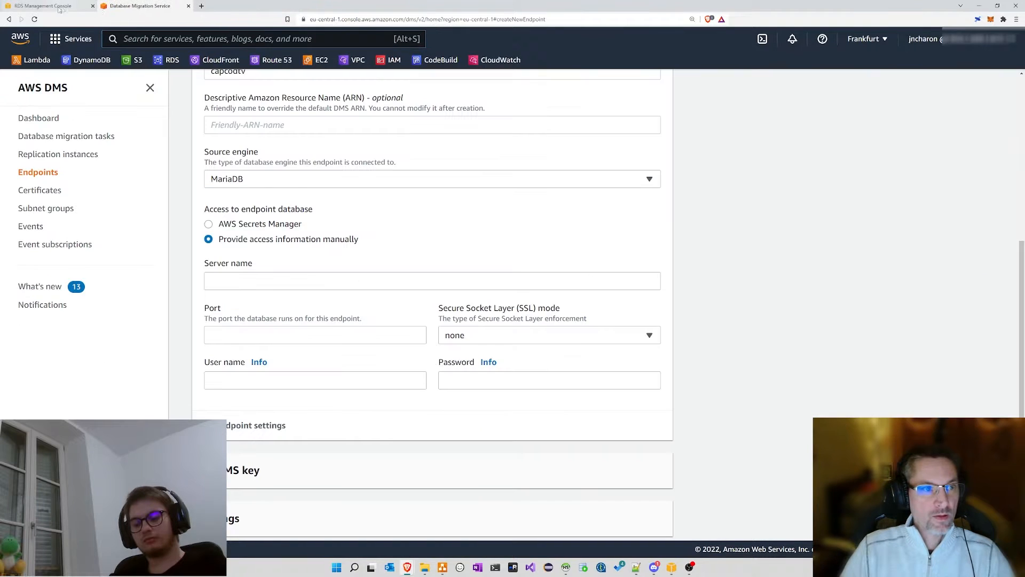
{"action": "left_click", "coordinate": [51, 9]}
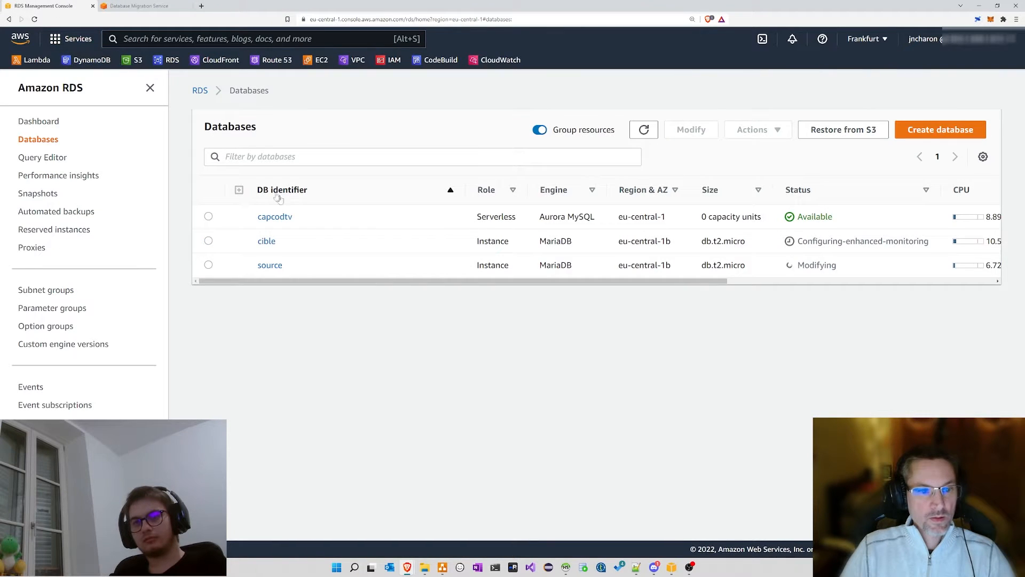
{"action": "left_click", "coordinate": [265, 241]}
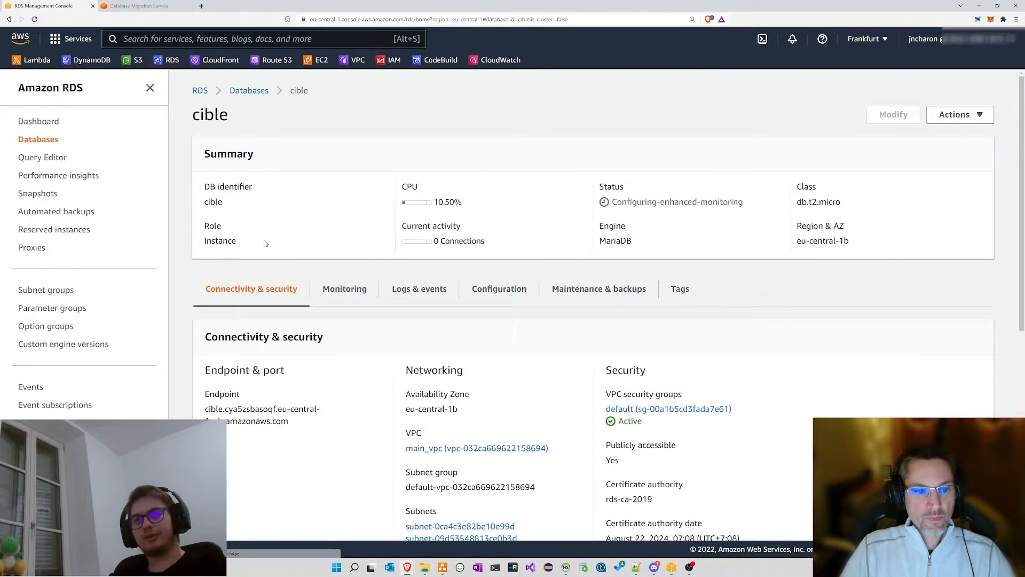
{"action": "triple_click", "coordinate": [299, 420]}
{"action": "key", "text": "ctrl+c"}
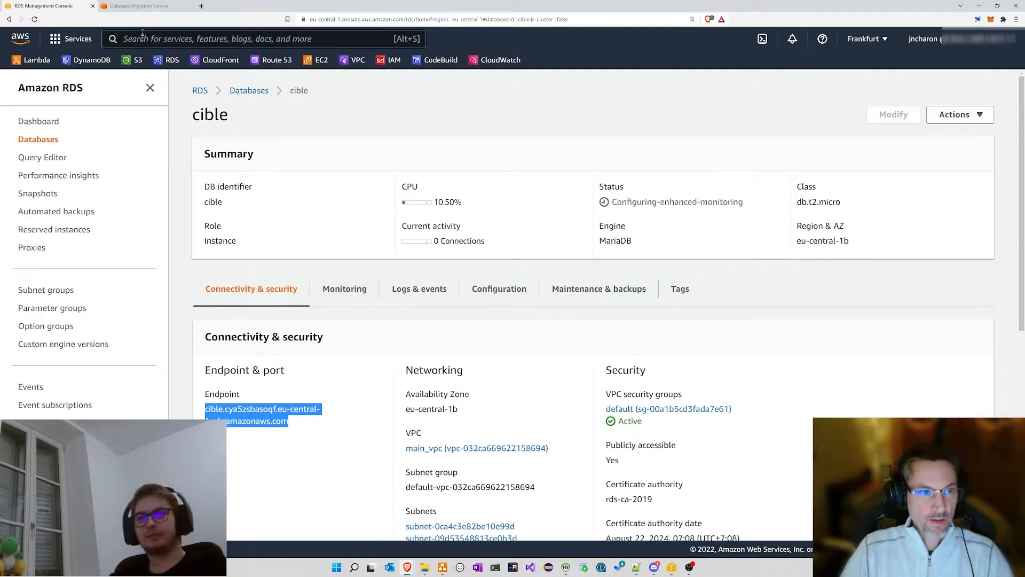
{"action": "left_click", "coordinate": [140, 7]}
Step: Set server name to the cible RDS hostname, port 3306, user admin, and the password
{"action": "left_click", "coordinate": [267, 281]}
{"action": "key", "text": "ctrl+v"}
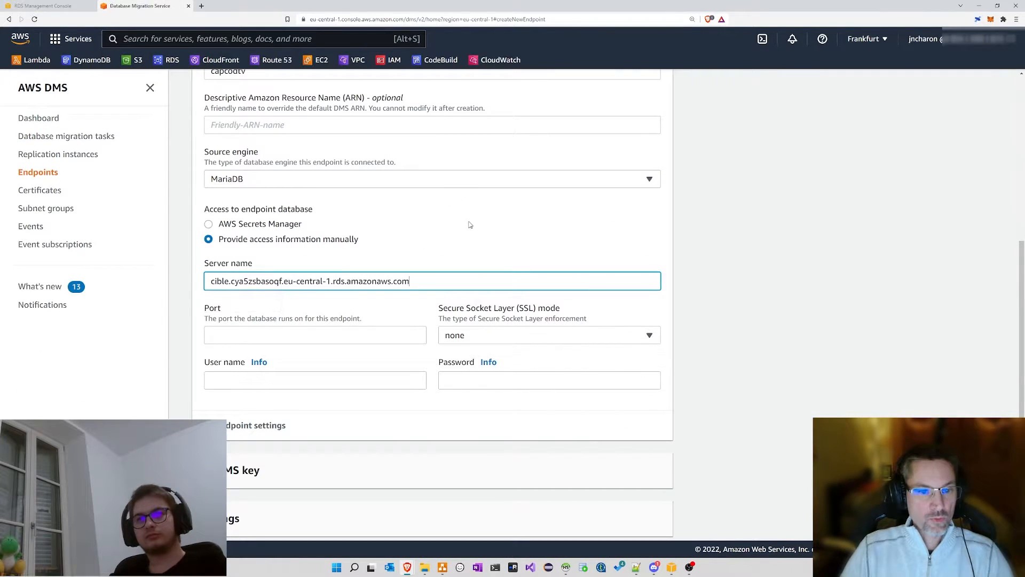
{"action": "left_click", "coordinate": [245, 337]}
{"action": "type", "text": "3306"}
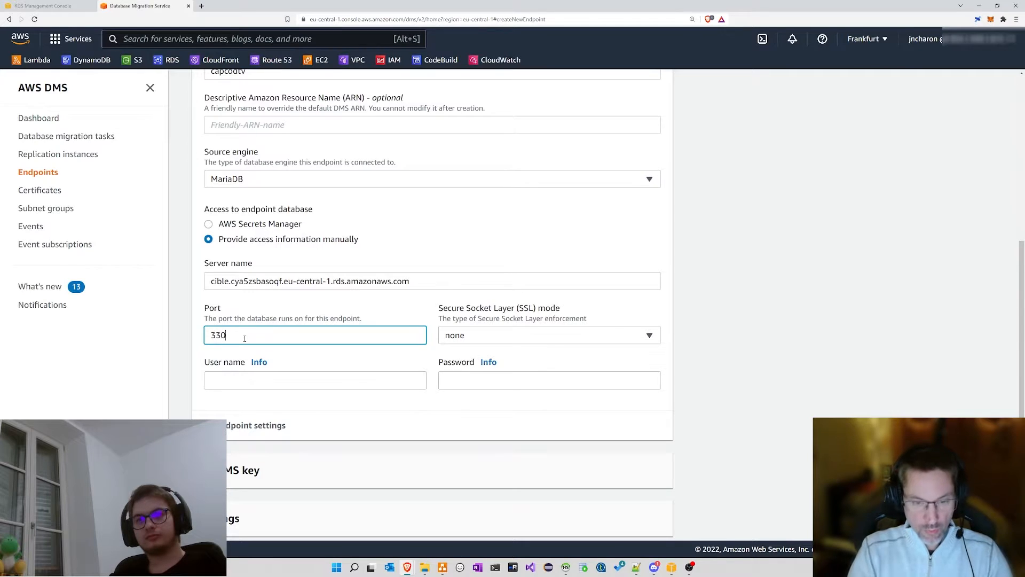
{"action": "left_click", "coordinate": [249, 380]}
{"action": "type", "text": "admin"}
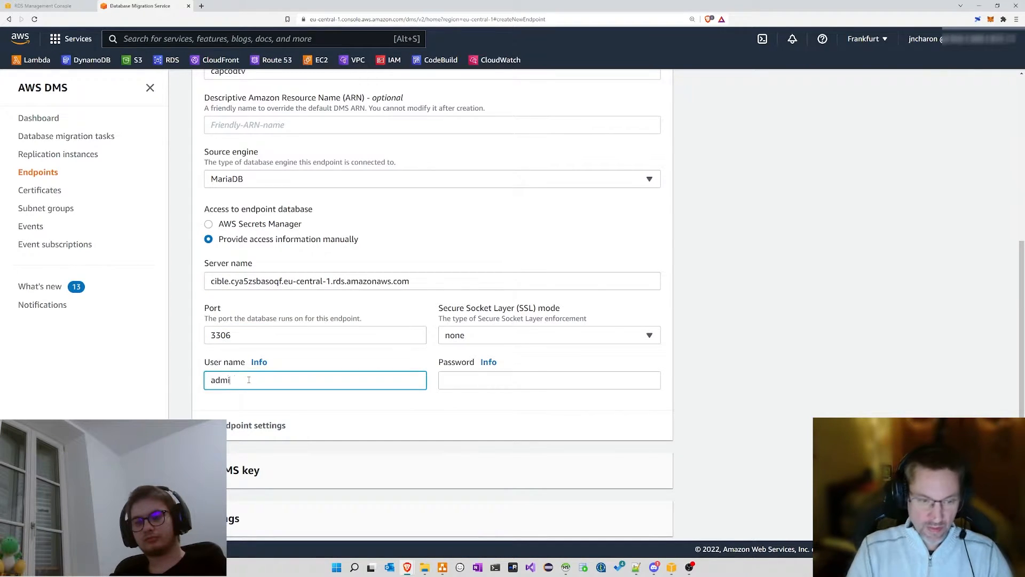
{"action": "key", "text": "Tab"}
{"action": "key", "text": "Tab"}
{"action": "type", "text": "•••••••••"}
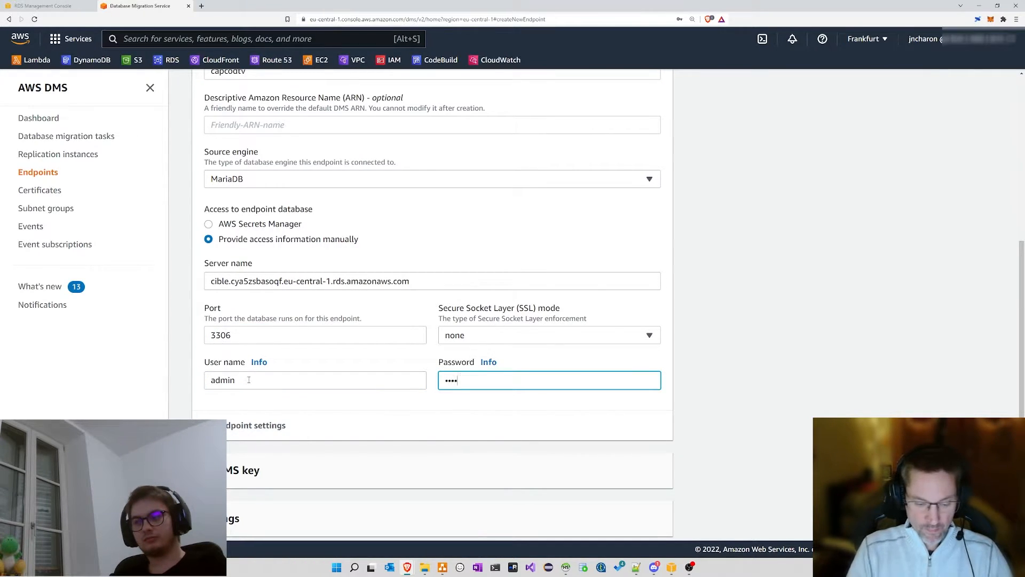
{"action": "type", "text": "••"}
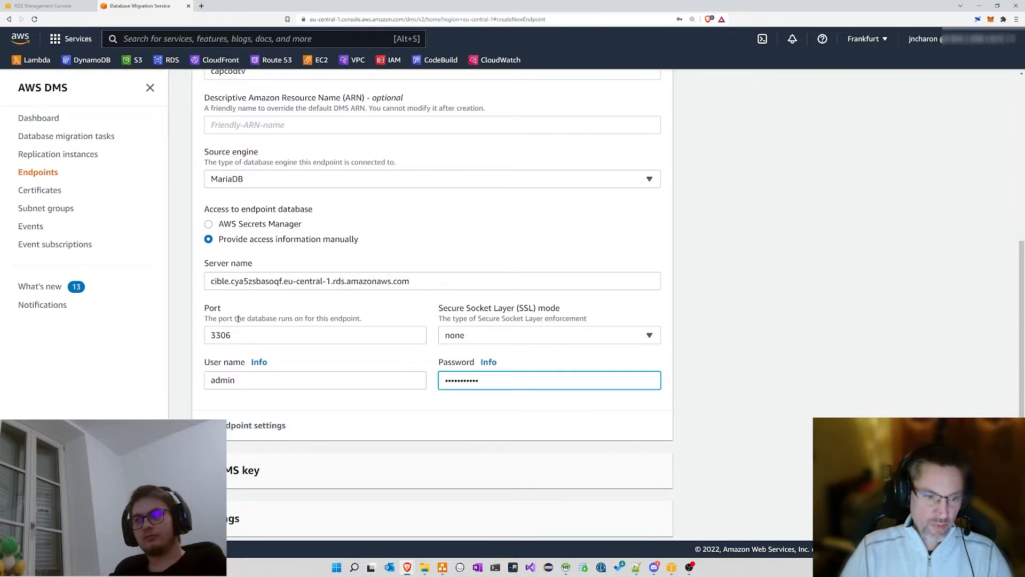
Step: Expand and review the Endpoint settings, KMS key and Test endpoint connection sections
{"action": "left_click", "coordinate": [240, 428]}
{"action": "scroll", "coordinate": [346, 372], "scroll_direction": "down", "scroll_amount": 3}
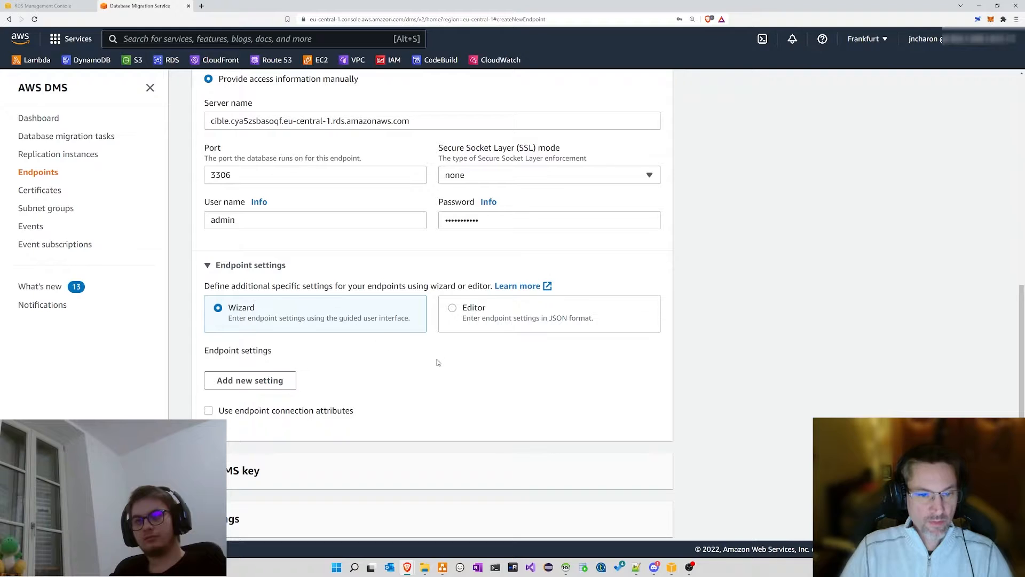
{"action": "double_click", "coordinate": [236, 306]}
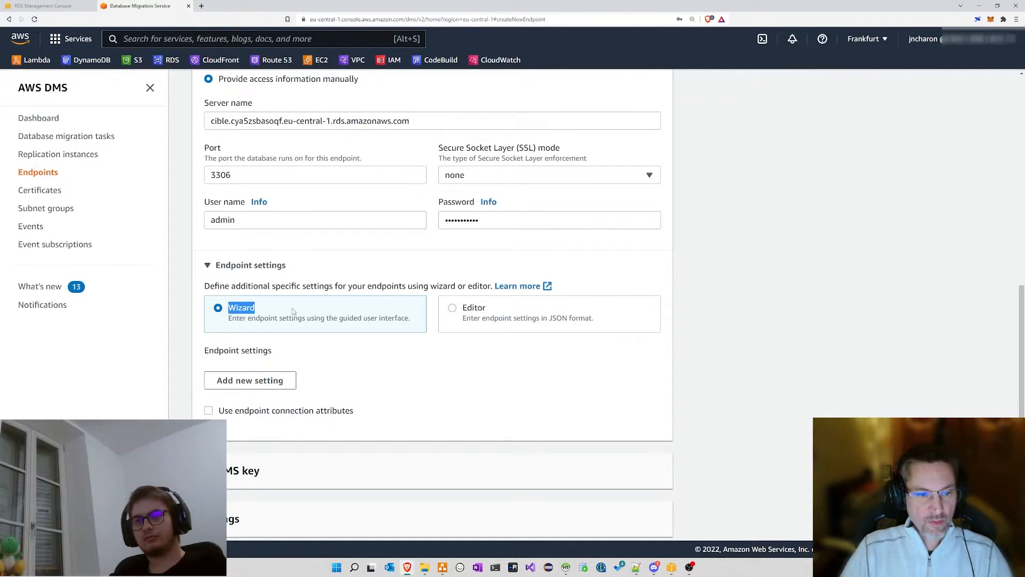
{"action": "left_click_drag", "start_coordinate": [586, 318], "coordinate": [528, 318]}
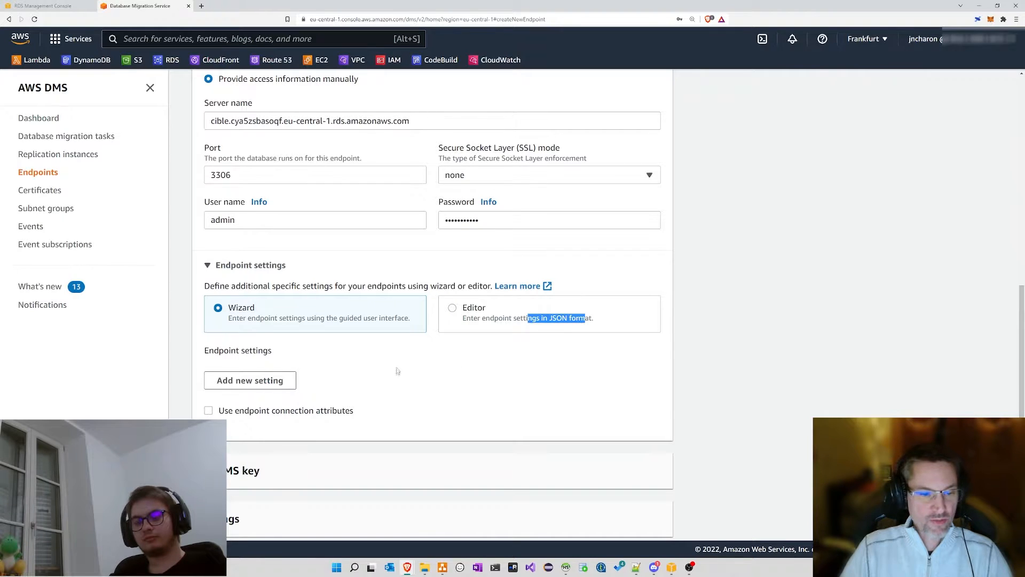
{"action": "scroll", "coordinate": [398, 371], "scroll_direction": "down", "scroll_amount": 2}
{"action": "left_click", "coordinate": [231, 396]}
{"action": "scroll", "coordinate": [264, 368], "scroll_direction": "down", "scroll_amount": 1}
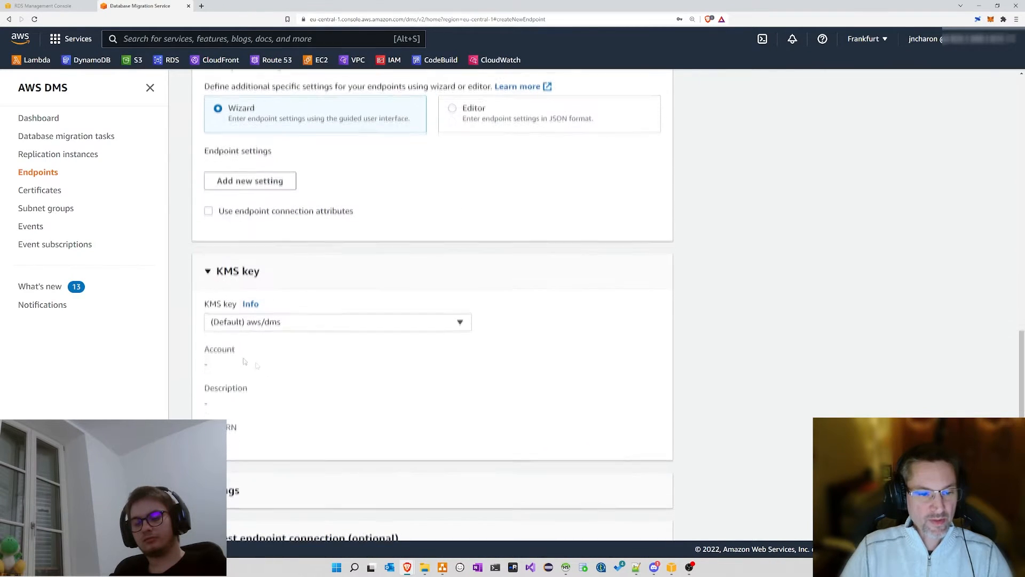
{"action": "scroll", "coordinate": [286, 355], "scroll_direction": "down", "scroll_amount": 2}
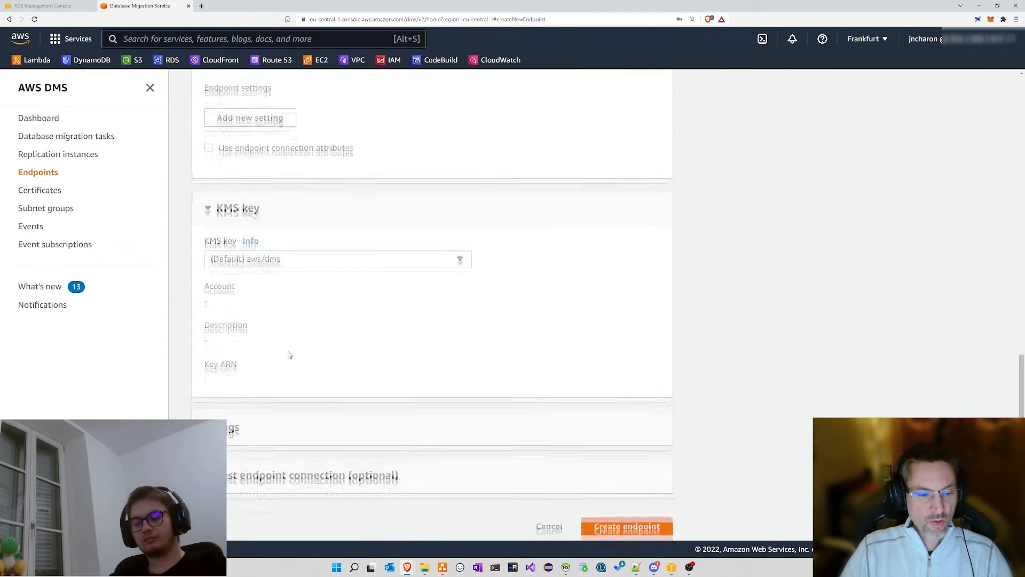
{"action": "left_click", "coordinate": [277, 469]}
{"action": "scroll", "coordinate": [392, 397], "scroll_direction": "down", "scroll_amount": 3}
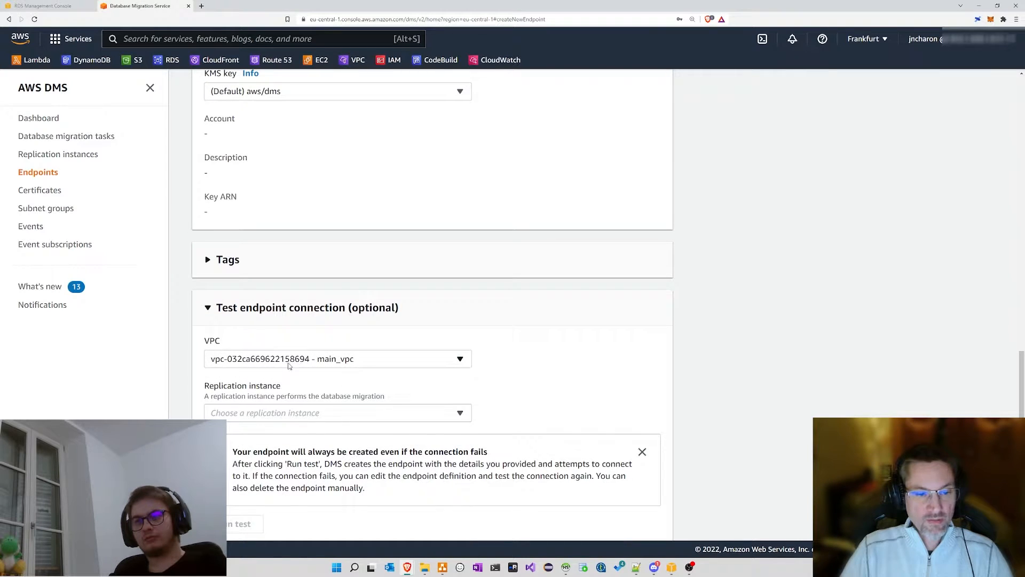
{"action": "scroll", "coordinate": [479, 339], "scroll_direction": "down", "scroll_amount": 2}
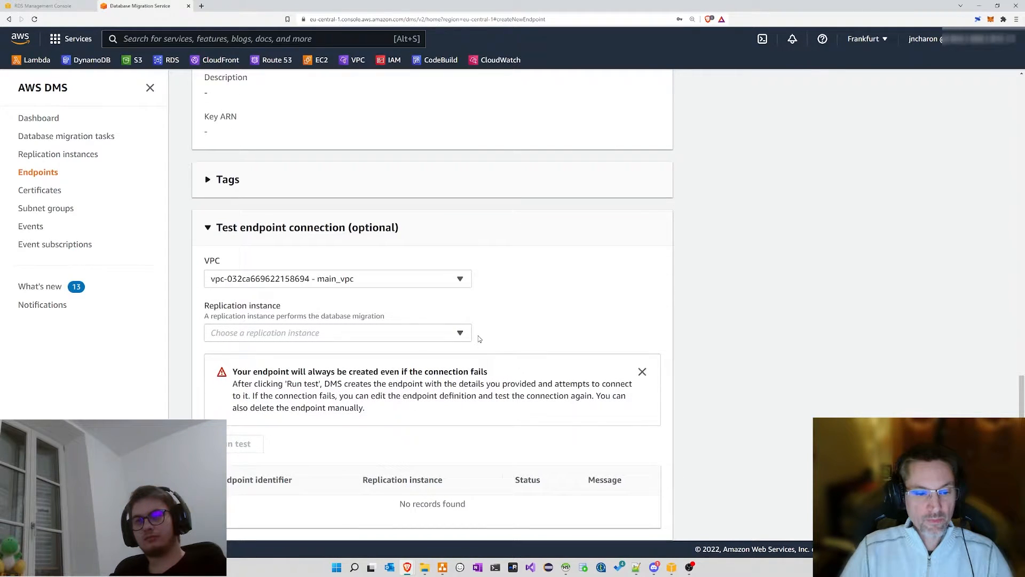
{"action": "scroll", "coordinate": [497, 331], "scroll_direction": "up", "scroll_amount": 20}
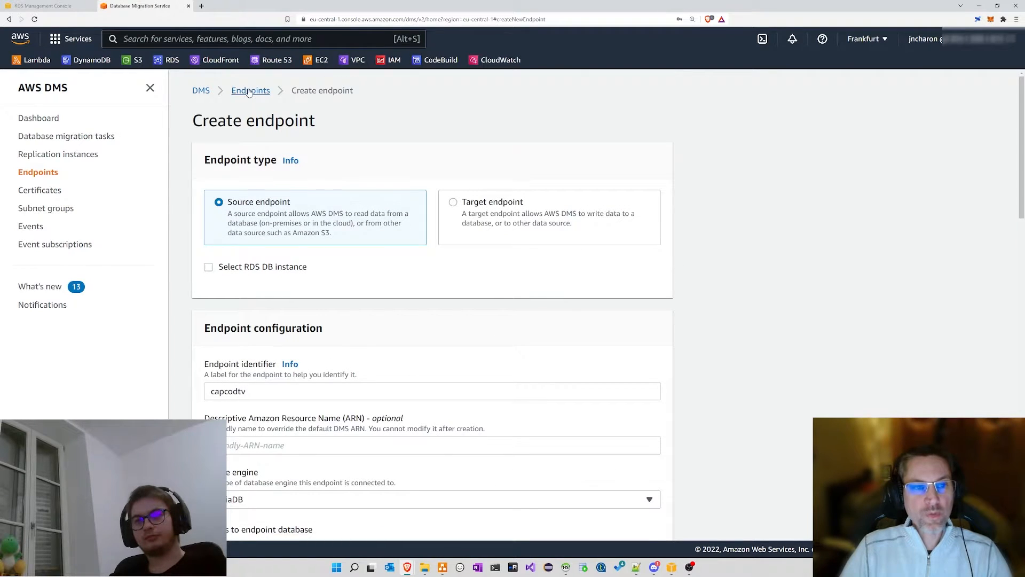
Step: Go back to the Endpoints list, then bring up global_architecture.drawio in diagrams.net
{"action": "left_click", "coordinate": [249, 93]}
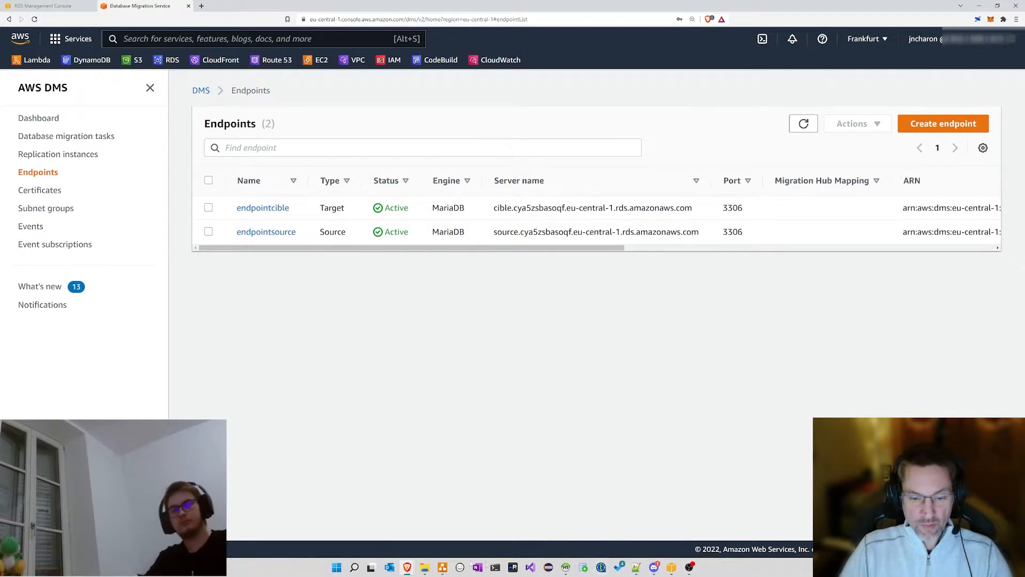
{"action": "left_click", "coordinate": [442, 566]}
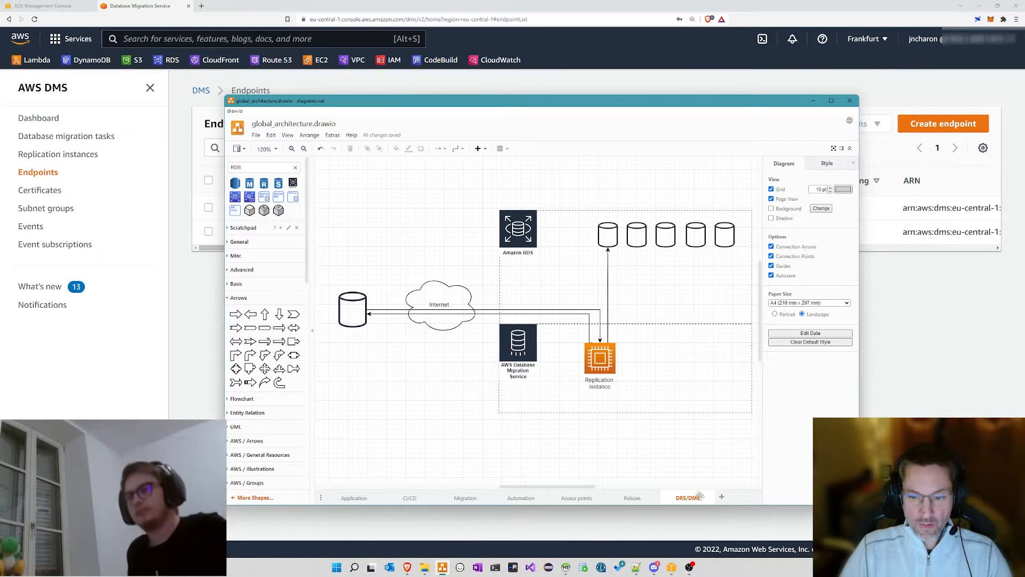
Step: Add a new Page 8 and discard a trial RDS MySQL shape
{"action": "left_click", "coordinate": [722, 497]}
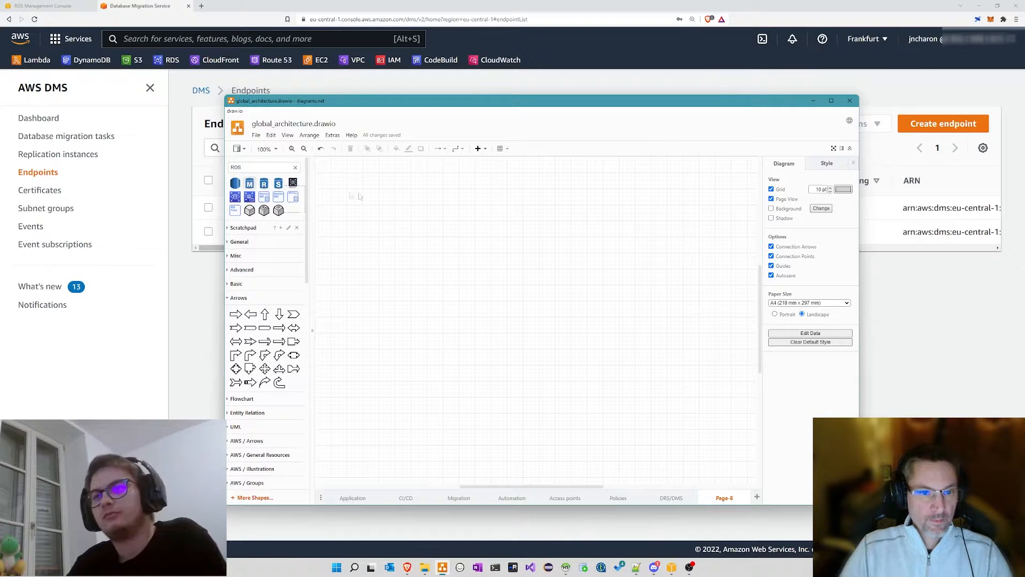
{"action": "left_click_drag", "start_coordinate": [360, 197], "coordinate": [413, 211]}
{"action": "scroll", "coordinate": [429, 241], "scroll_direction": "up", "scroll_amount": 2, "text": "ctrl"}
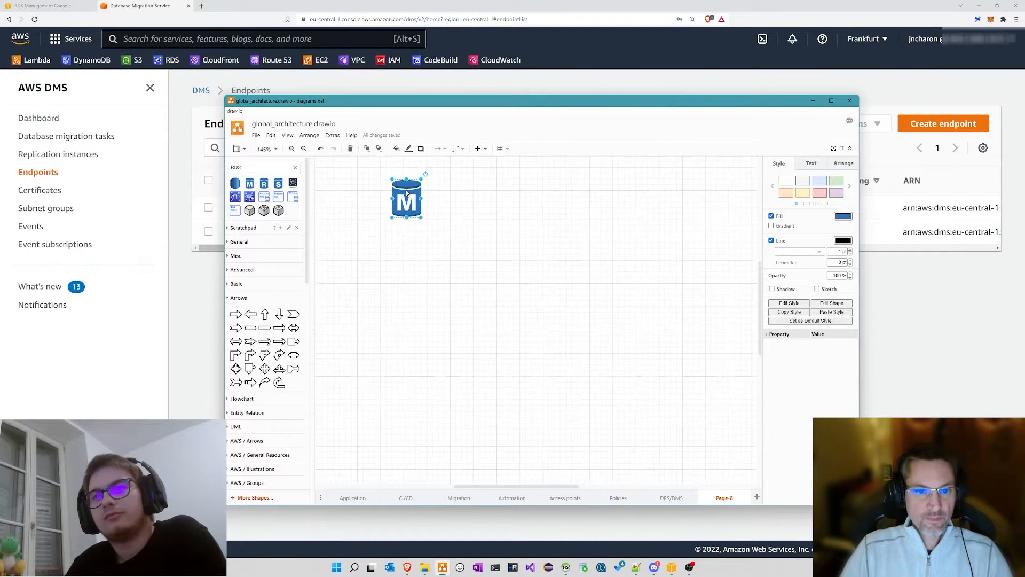
{"action": "left_click", "coordinate": [408, 220]}
{"action": "left_click", "coordinate": [401, 190]}
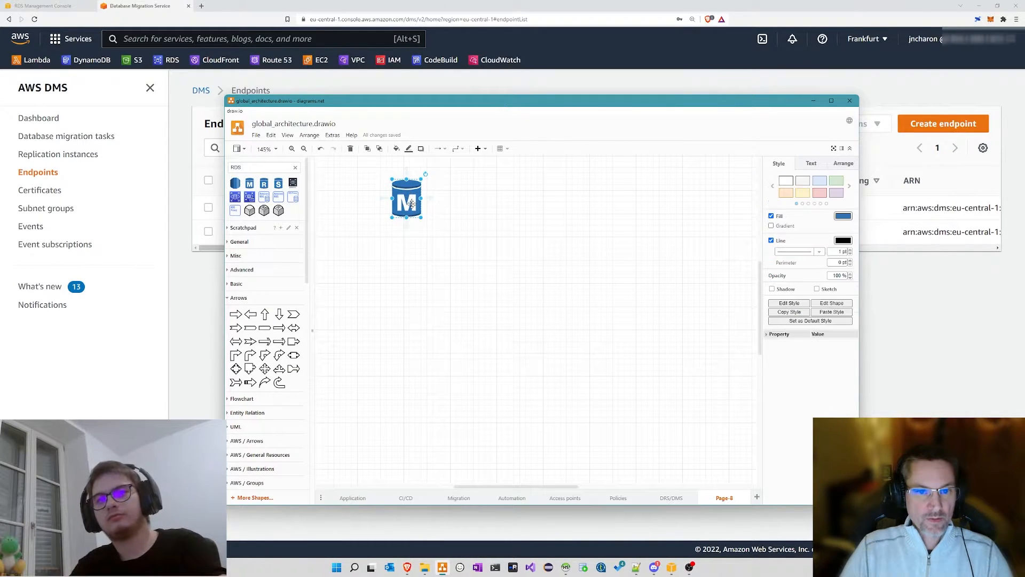
{"action": "double_click", "coordinate": [408, 204]}
{"action": "left_click", "coordinate": [430, 212]}
{"action": "left_click", "coordinate": [408, 203]}
{"action": "key", "text": "Delete"}
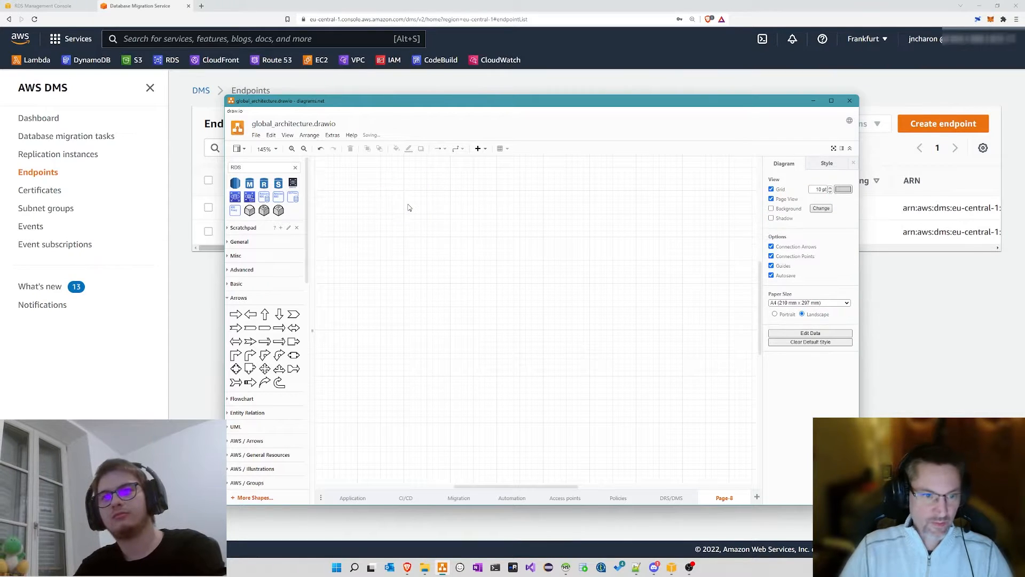
Step: Place two AWS database shapes labelled Source and Cible
{"action": "scroll", "coordinate": [266, 233], "scroll_direction": "down", "scroll_amount": 5}
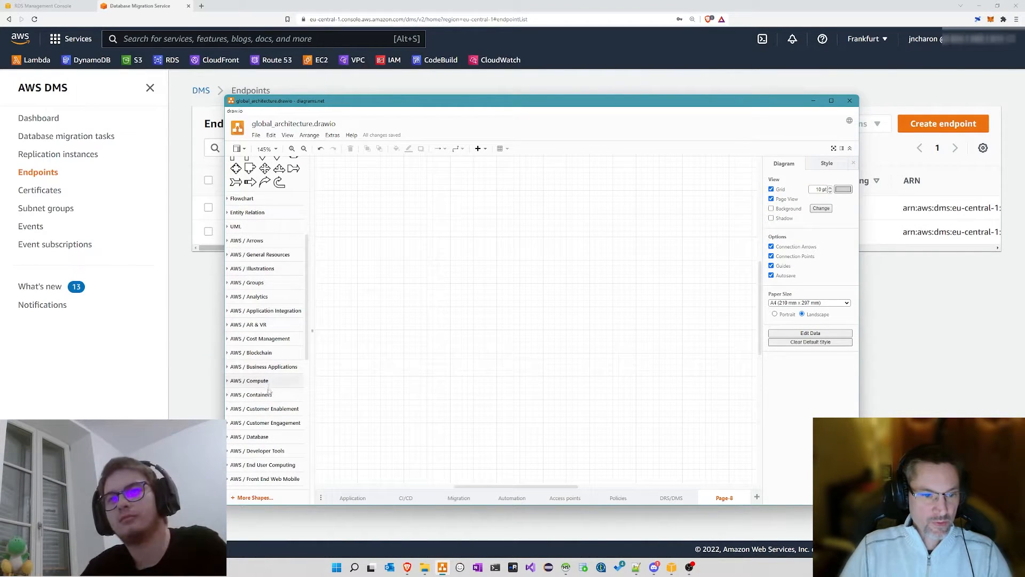
{"action": "left_click", "coordinate": [249, 436]}
{"action": "scroll", "coordinate": [252, 374], "scroll_direction": "down", "scroll_amount": 2}
{"action": "left_click_drag", "start_coordinate": [251, 373], "coordinate": [461, 242]}
{"action": "type", "text": "Sourec"}
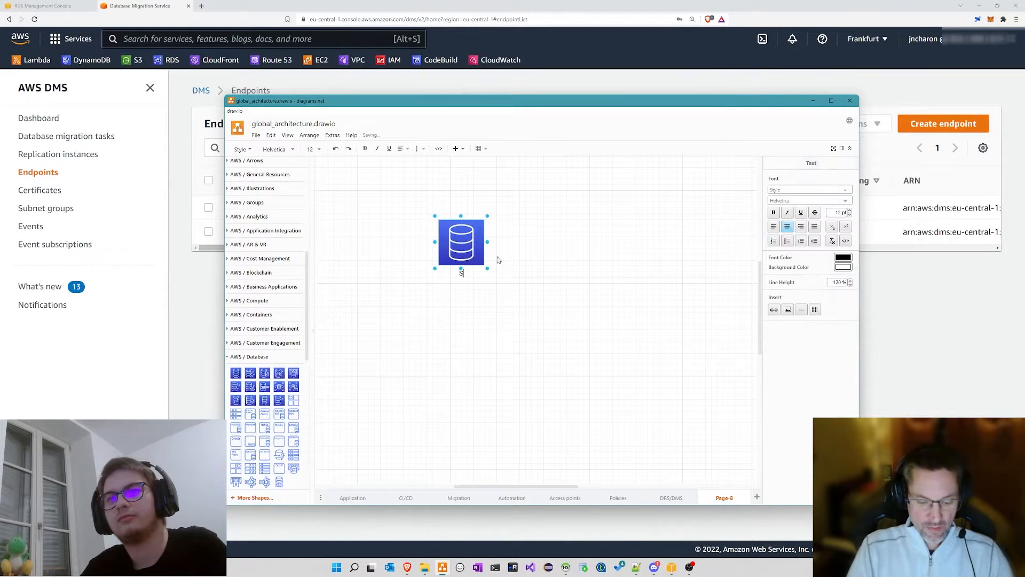
{"action": "key", "text": "BackSpace"}
{"action": "key", "text": "BackSpace"}
{"action": "type", "text": "ce"}
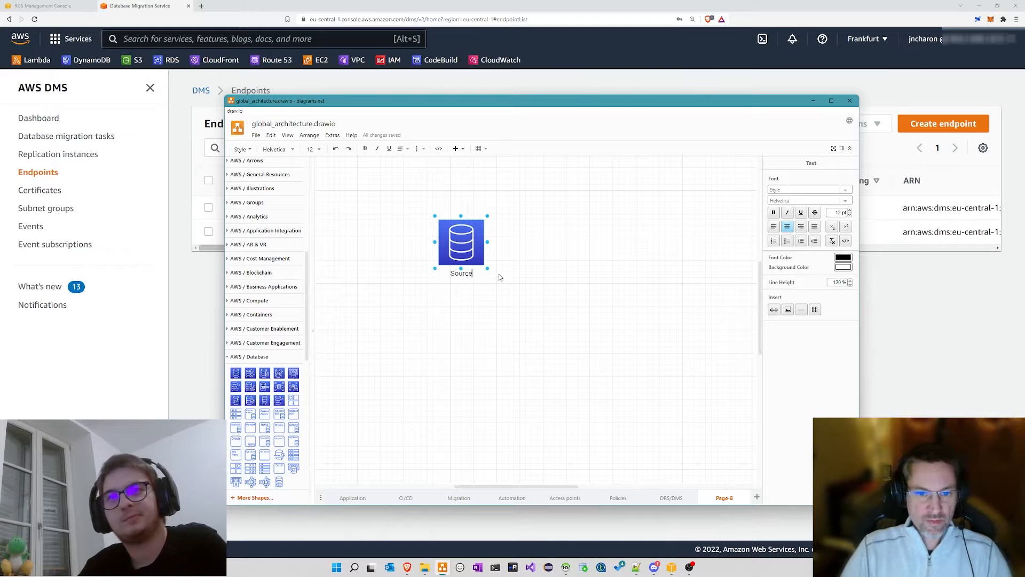
{"action": "left_click", "coordinate": [499, 302]}
{"action": "left_click_drag", "start_coordinate": [456, 239], "coordinate": [672, 271]}
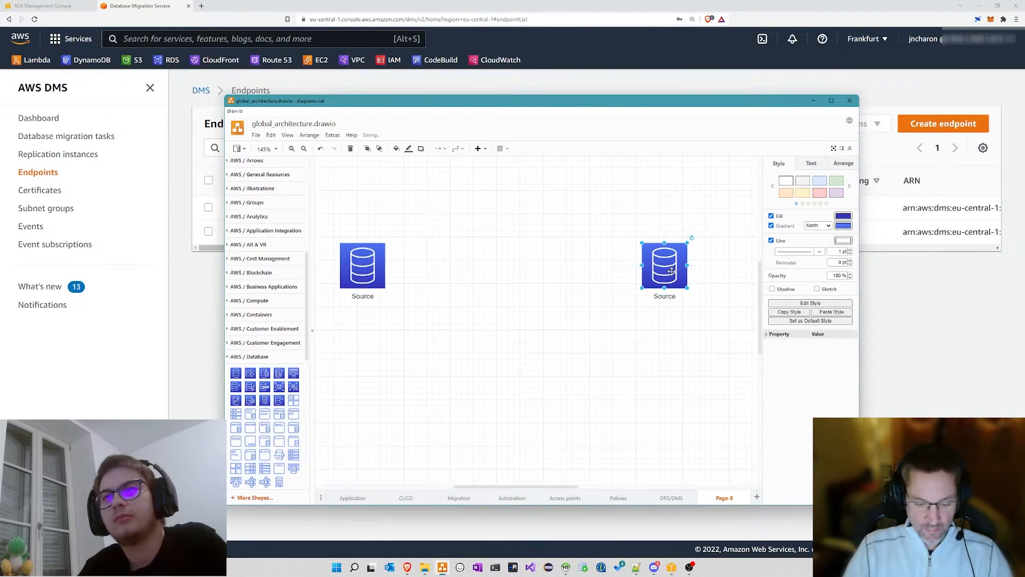
{"action": "double_click", "coordinate": [665, 294]}
{"action": "type", "text": "Cible"}
{"action": "left_click", "coordinate": [331, 320]}
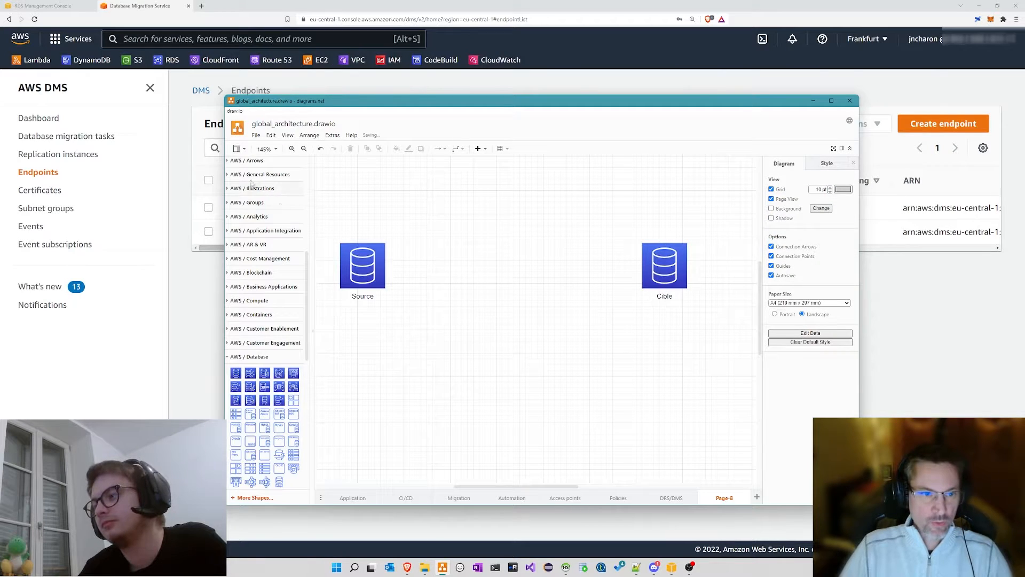
Step: Add an endpoint shape labelled 'Endpoint Source' beside the Source database
{"action": "scroll", "coordinate": [257, 182], "scroll_direction": "up", "scroll_amount": 5}
{"action": "type", "text": "endpoint"}
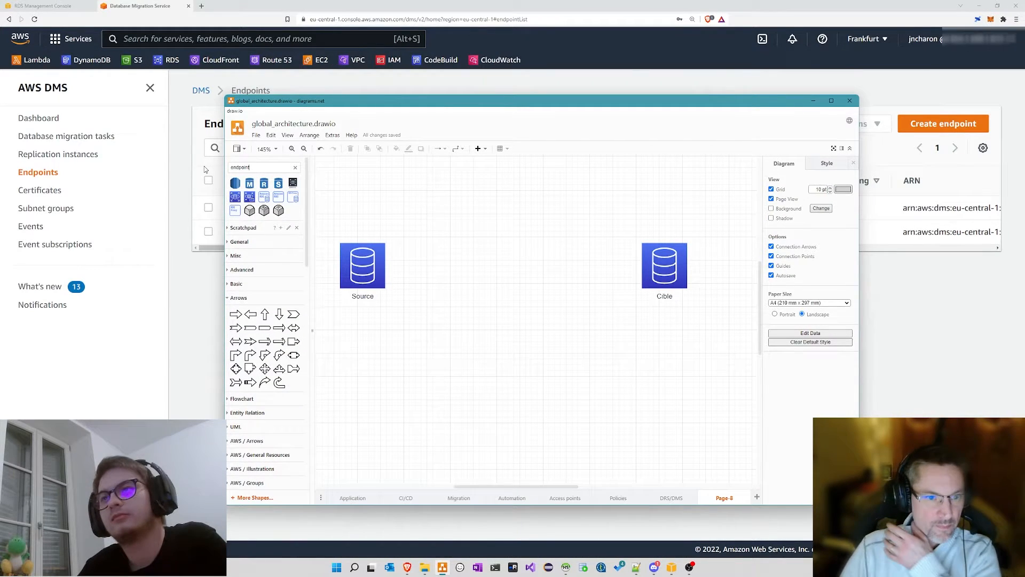
{"action": "key", "text": "Return"}
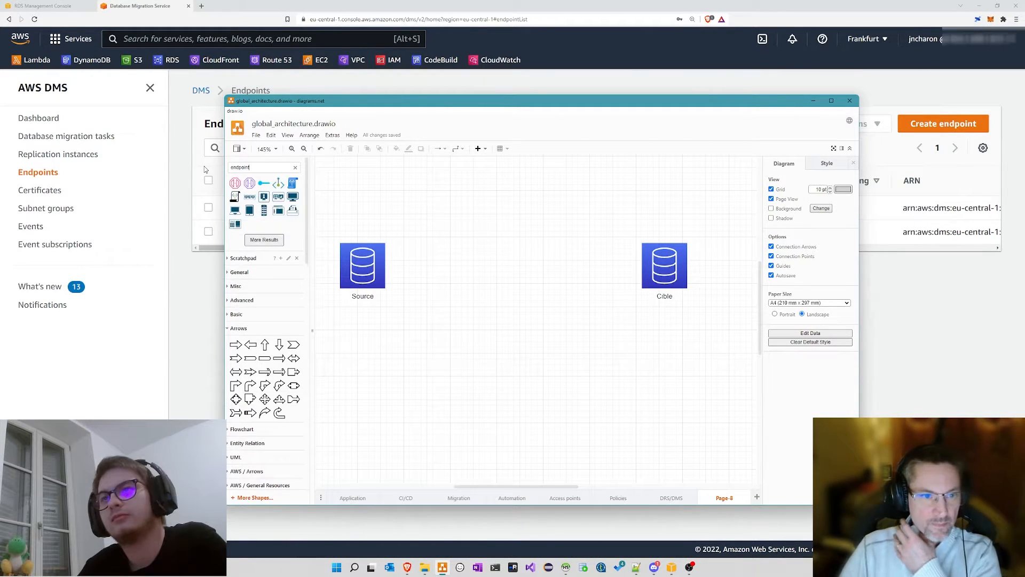
{"action": "mouse_move", "coordinate": [236, 198]}
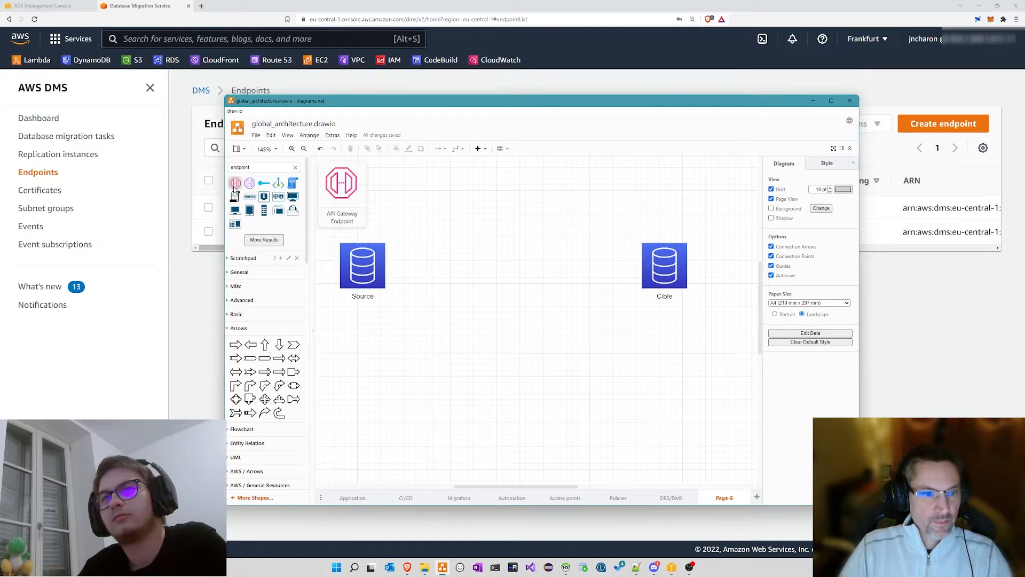
{"action": "left_click_drag", "start_coordinate": [240, 190], "coordinate": [403, 246]}
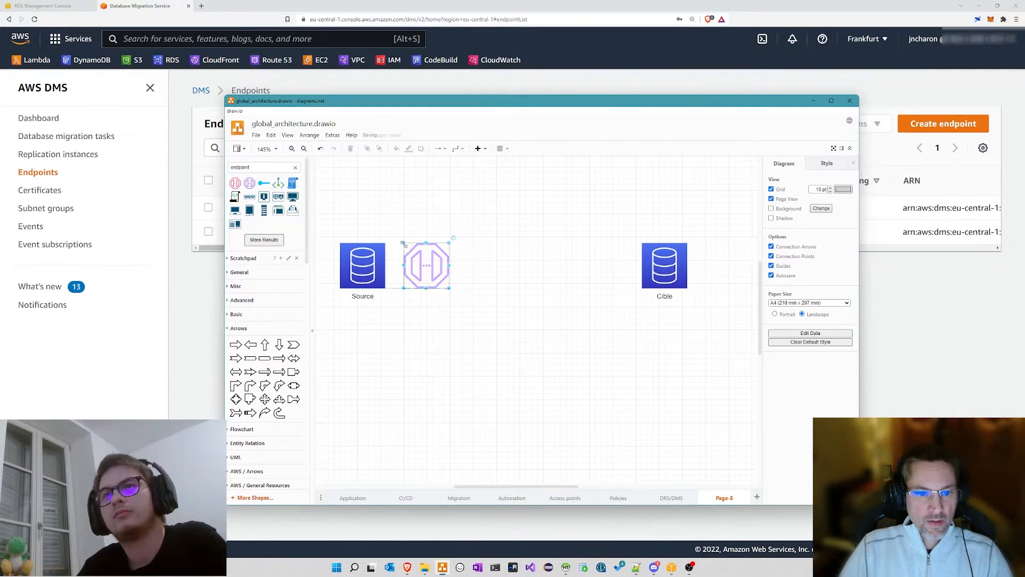
{"action": "double_click", "coordinate": [422, 274]}
{"action": "type", "text": "Endpoint"}
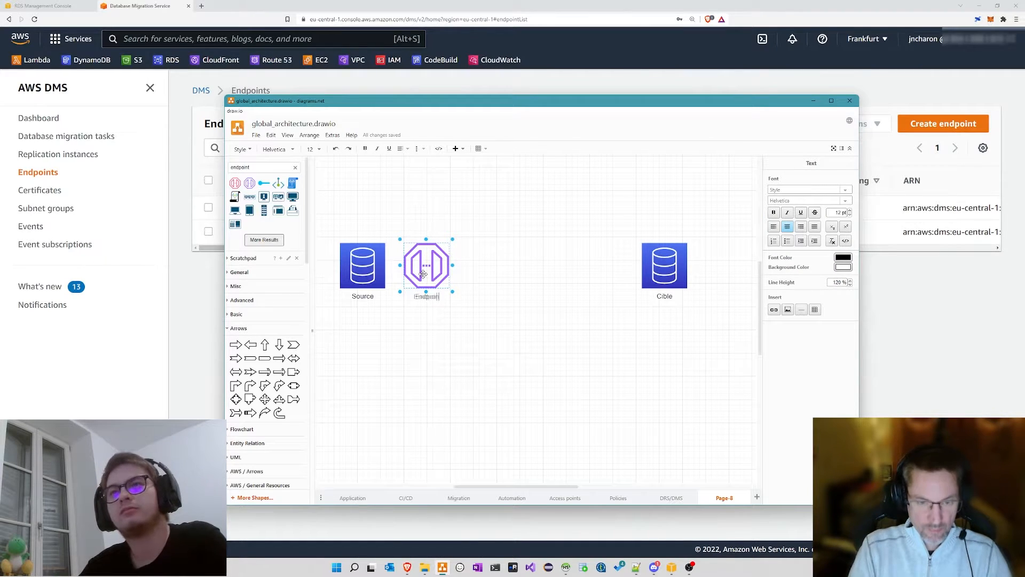
{"action": "key", "text": "Return"}
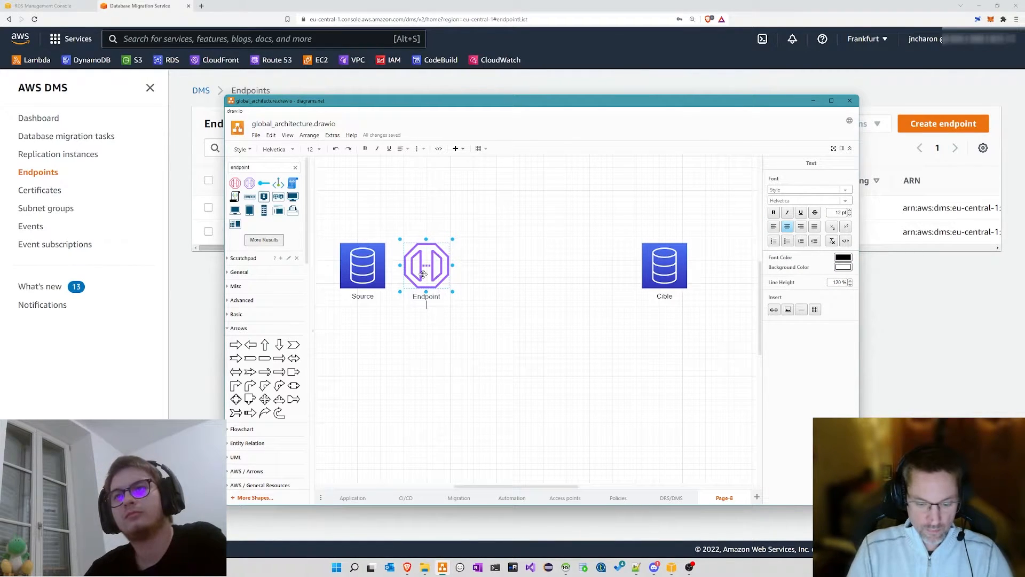
{"action": "type", "text": "Source"}
{"action": "left_click", "coordinate": [419, 281]}
Step: Duplicate the endpoint next to Cible and relabel it 'Endpoint Cible'
{"action": "left_click_drag", "start_coordinate": [419, 281], "coordinate": [602, 266]}
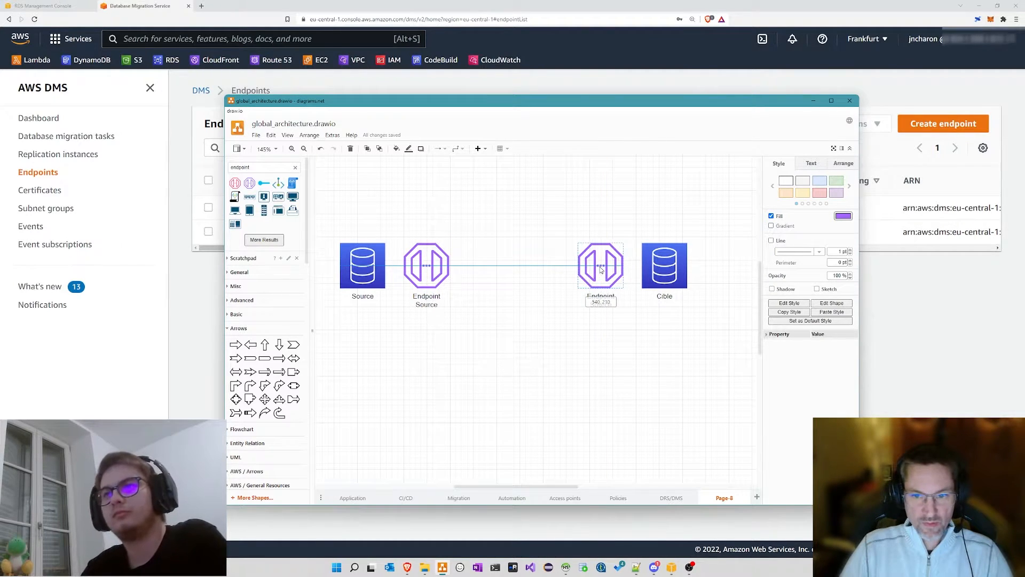
{"action": "double_click", "coordinate": [602, 266]}
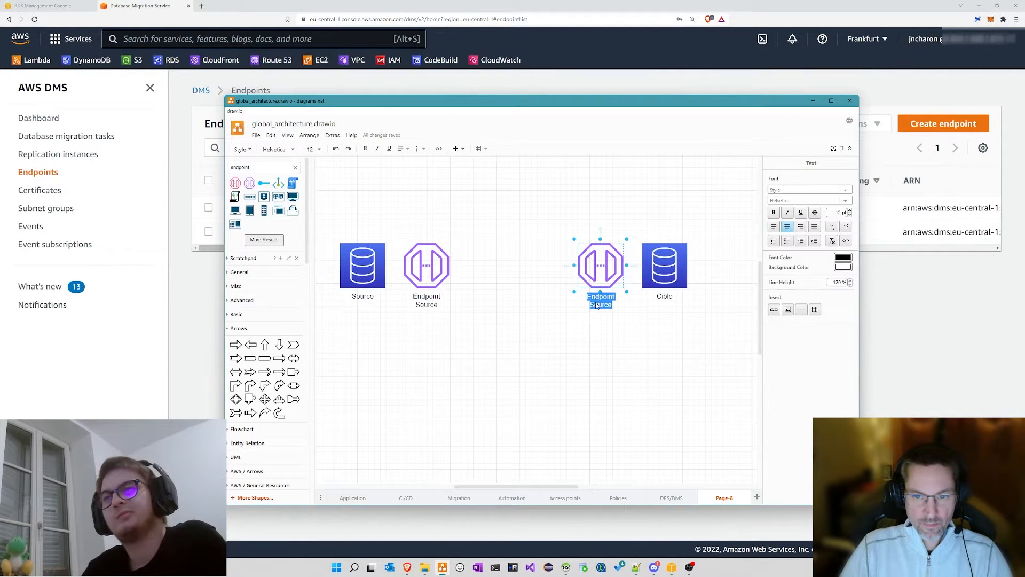
{"action": "double_click", "coordinate": [598, 304]}
{"action": "type", "text": "Cible"}
{"action": "left_click", "coordinate": [499, 279]}
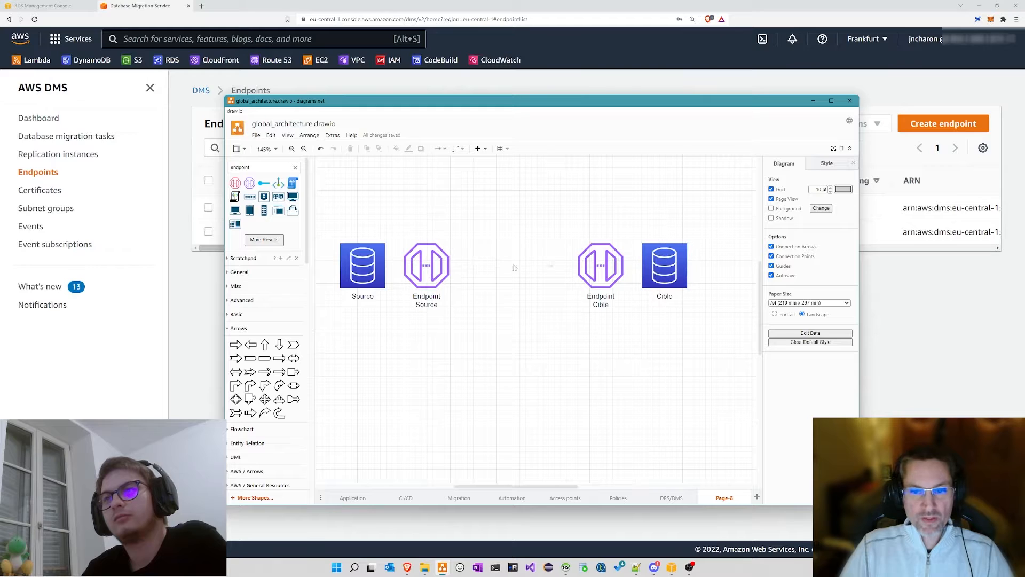
{"action": "left_click_drag", "start_coordinate": [453, 217], "coordinate": [566, 332]}
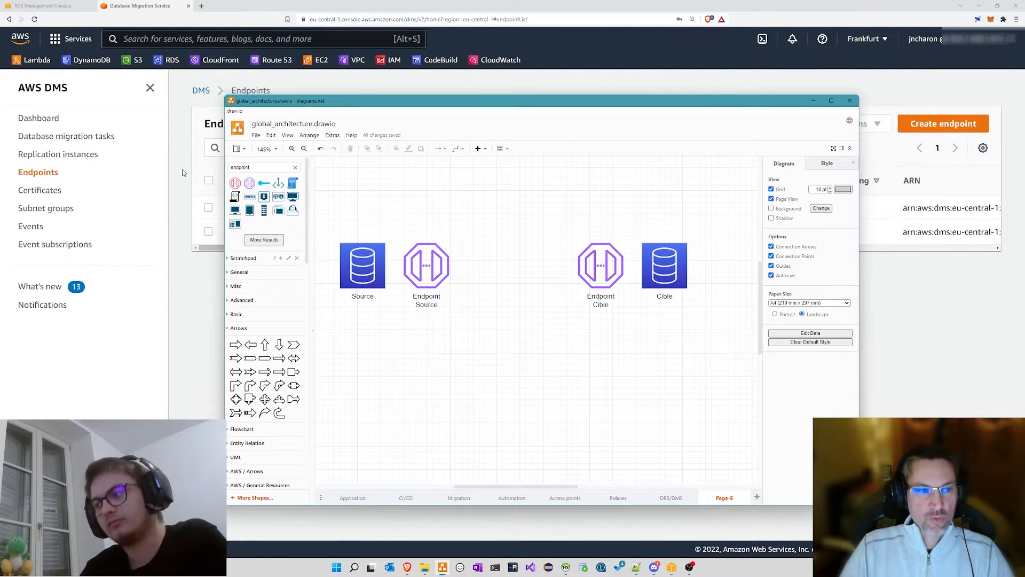
Step: View the empty DMS Replication instances list, then return to the draw.io Page 8 diagram
{"action": "left_click", "coordinate": [181, 169]}
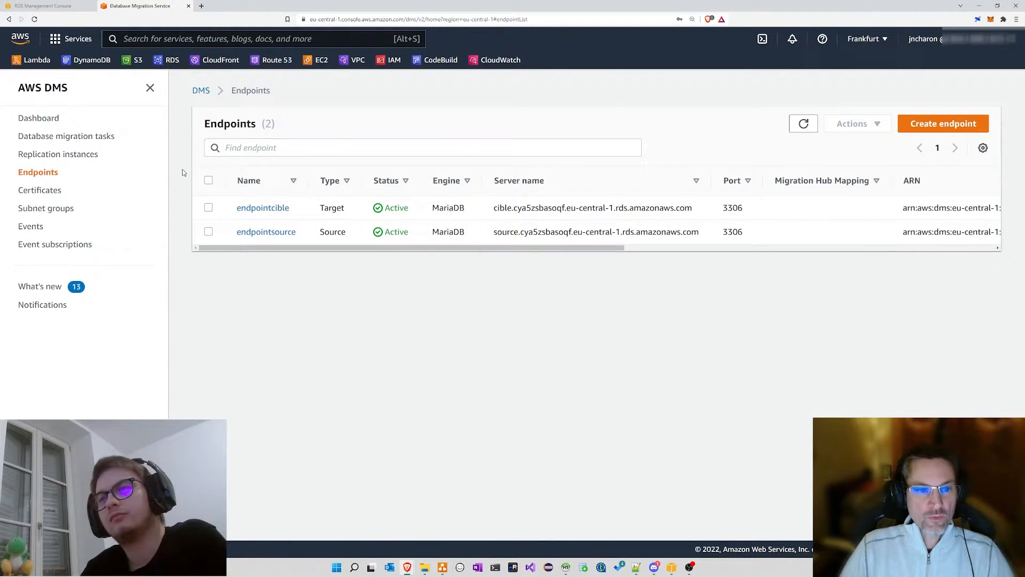
{"action": "left_click", "coordinate": [80, 155]}
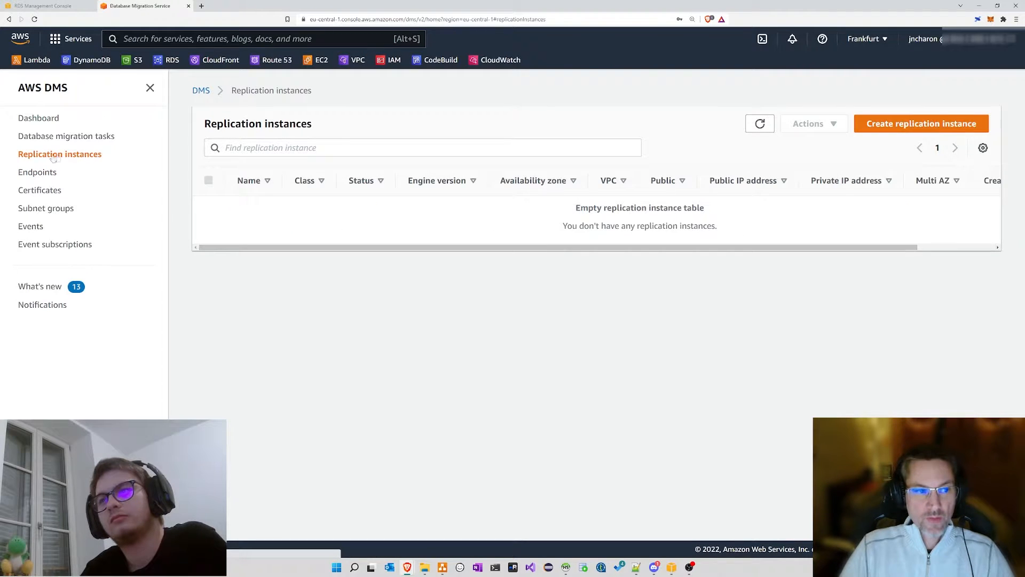
{"action": "left_click_drag", "start_coordinate": [16, 156], "coordinate": [107, 159]}
{"action": "left_click", "coordinate": [128, 159]}
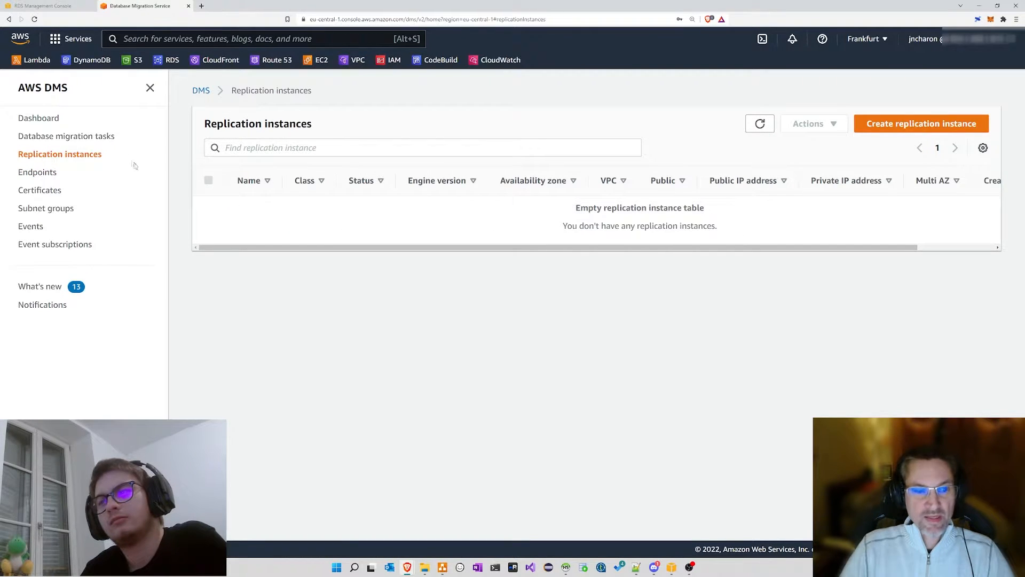
{"action": "left_click", "coordinate": [443, 567]}
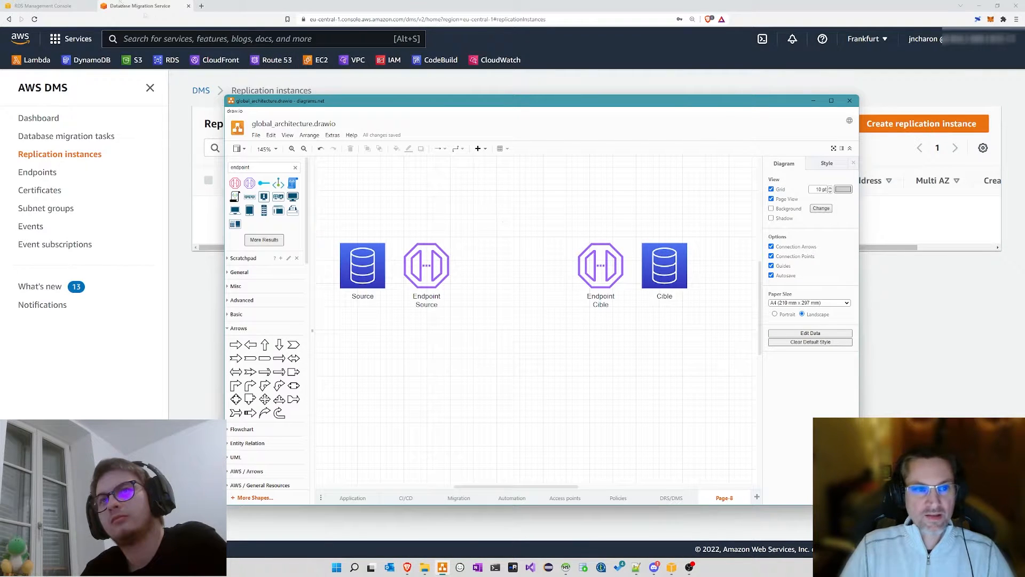
Step: Search shapes for ec2 and place an EC2 icon between the two endpoints
{"action": "left_click_drag", "start_coordinate": [258, 167], "coordinate": [224, 167]}
{"action": "type", "text": "ec2"}
{"action": "key", "text": "Return"}
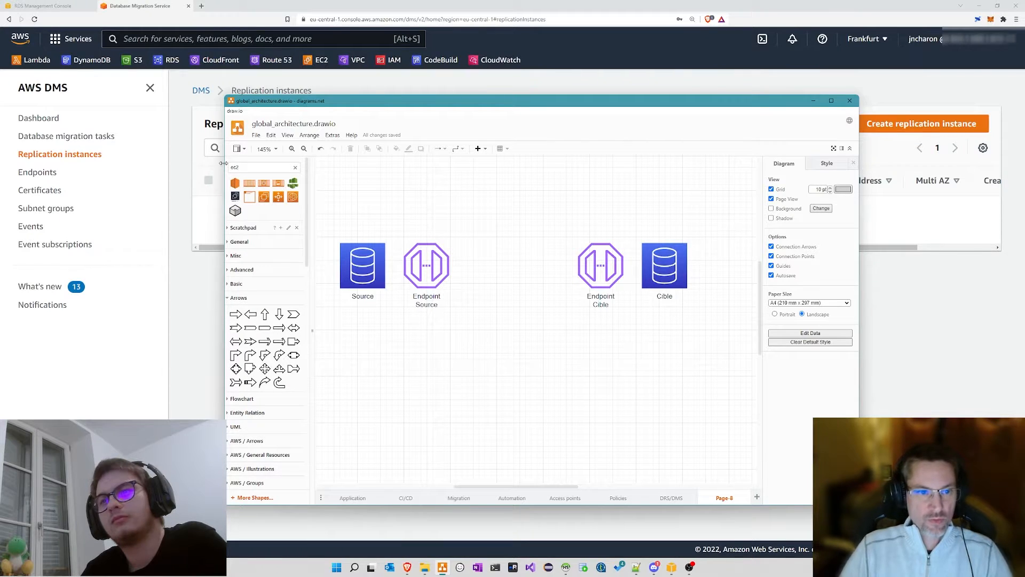
{"action": "mouse_move", "coordinate": [297, 199]}
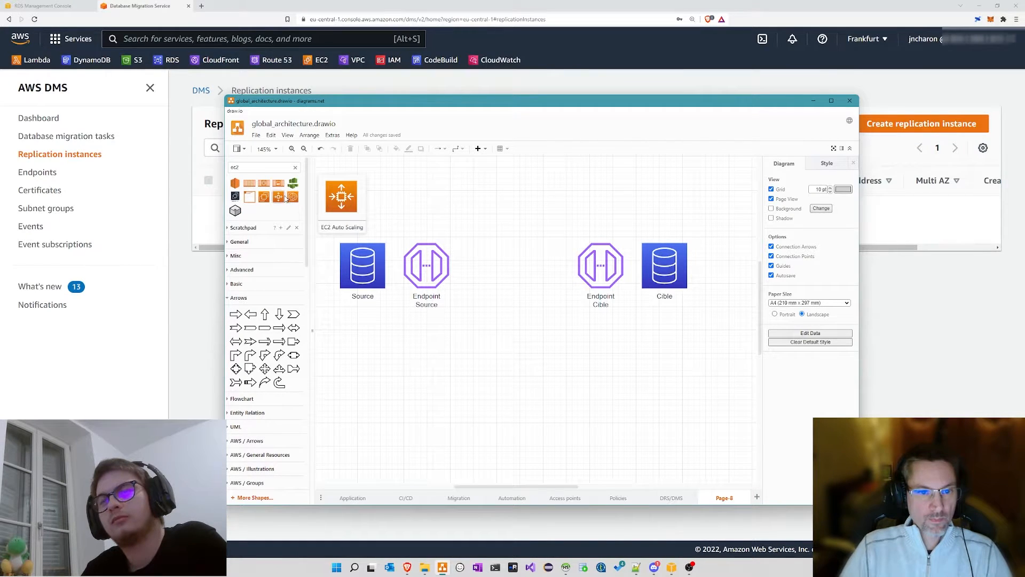
{"action": "left_click_drag", "start_coordinate": [274, 198], "coordinate": [450, 266]}
{"action": "left_click", "coordinate": [470, 271]}
Step: Connect the EC2 icon to Endpoint Cible with an arrow and label it EC2
{"action": "left_click_drag", "start_coordinate": [554, 265], "coordinate": [592, 265]}
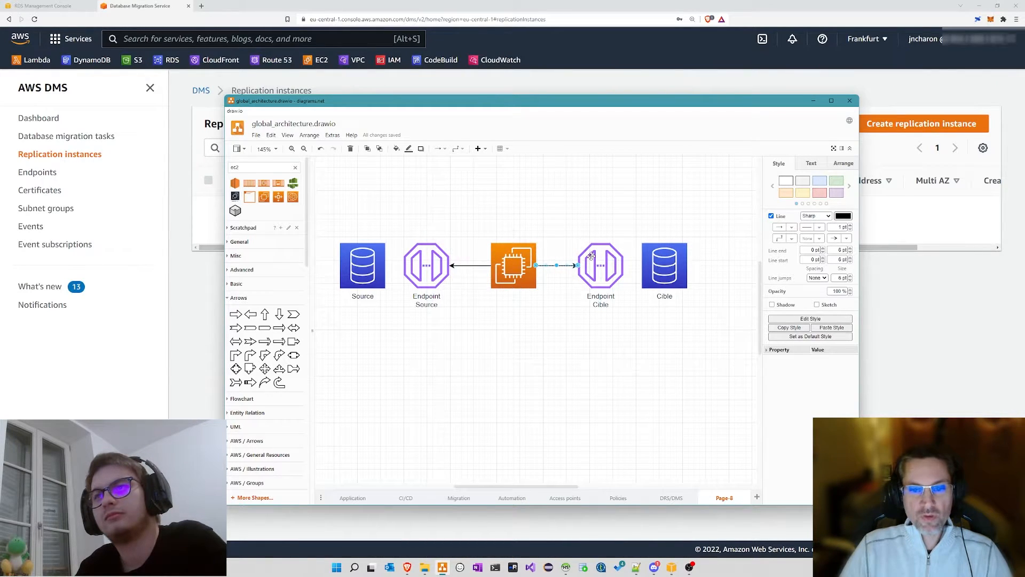
{"action": "left_click", "coordinate": [553, 219]}
{"action": "left_click", "coordinate": [529, 280]}
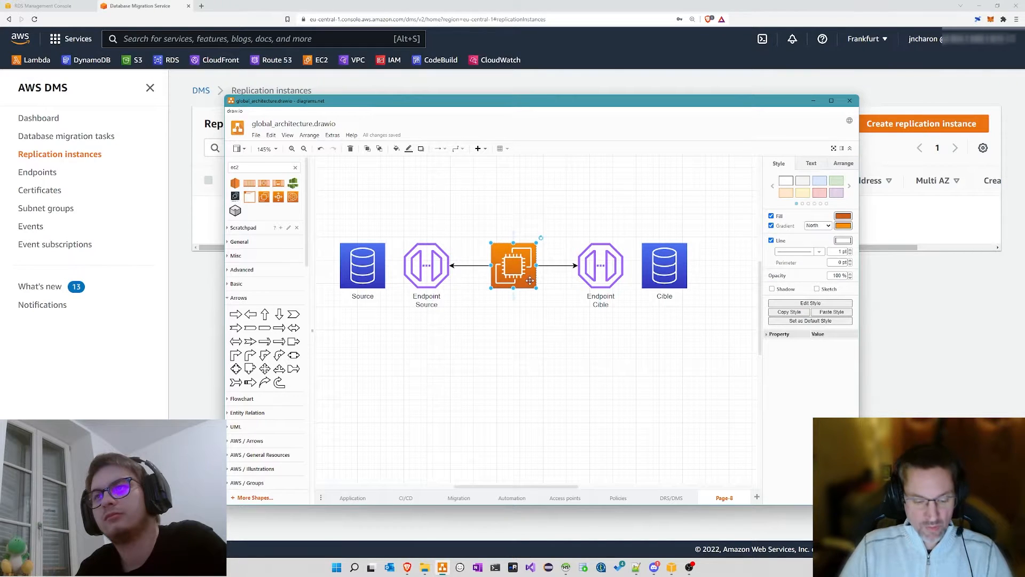
{"action": "double_click", "coordinate": [530, 280]}
{"action": "type", "text": "EC"}
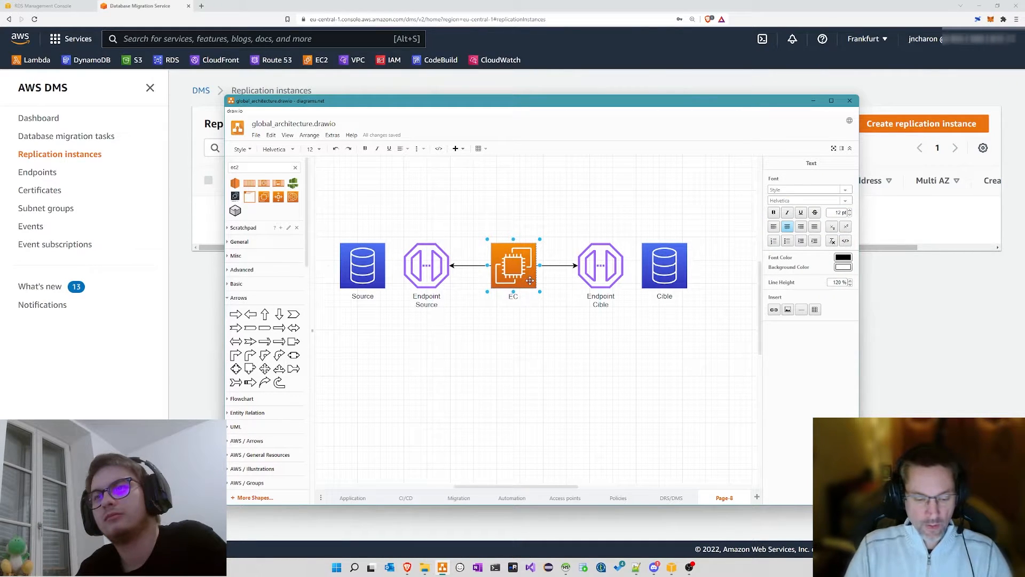
{"action": "type", "text": "2"}
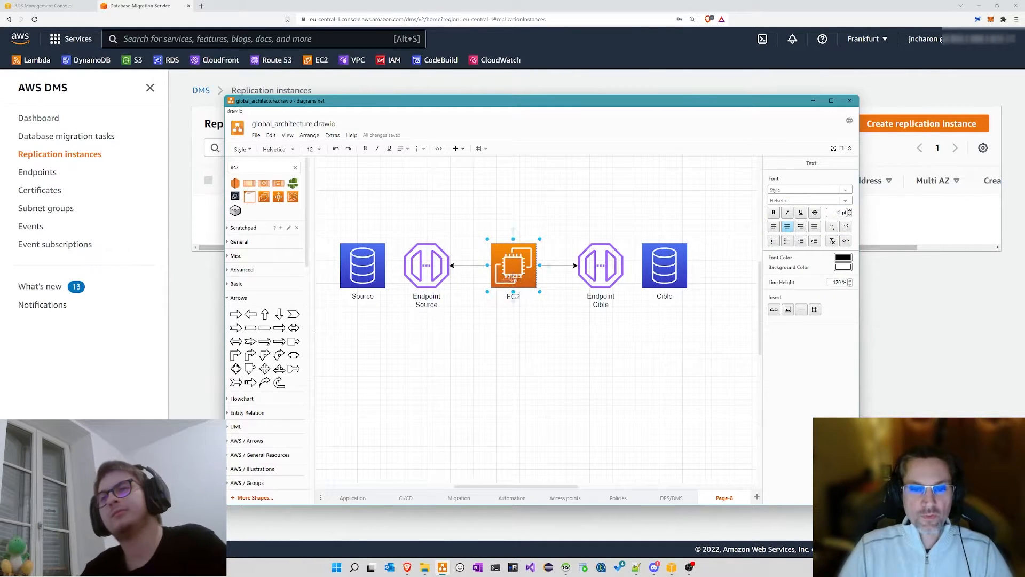
{"action": "left_click", "coordinate": [522, 340]}
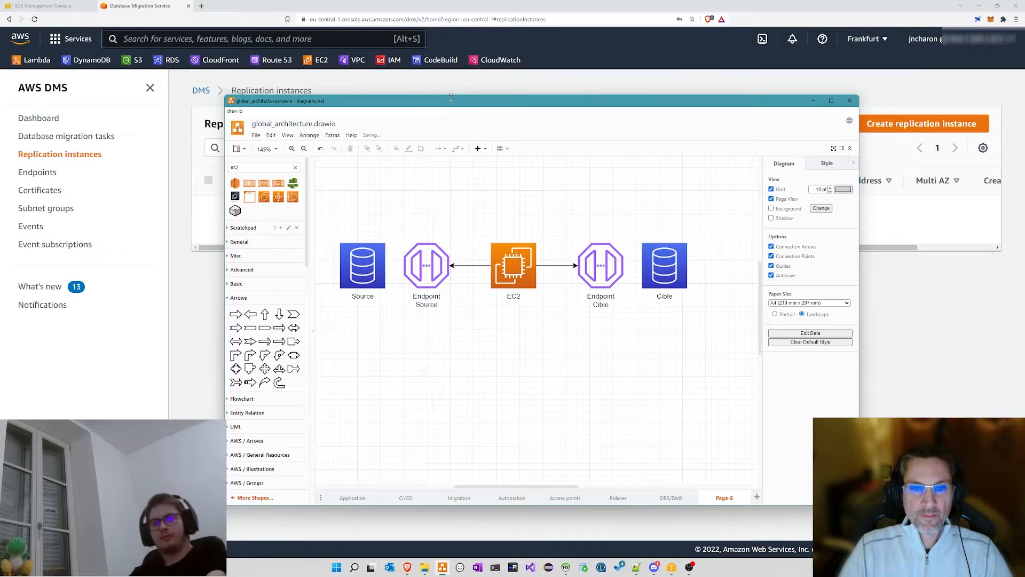
{"action": "left_click_drag", "start_coordinate": [455, 103], "coordinate": [446, 116]}
Step: Start a replication instance named replication with description 'Migration vers le cloud'
{"action": "left_click", "coordinate": [447, 92]}
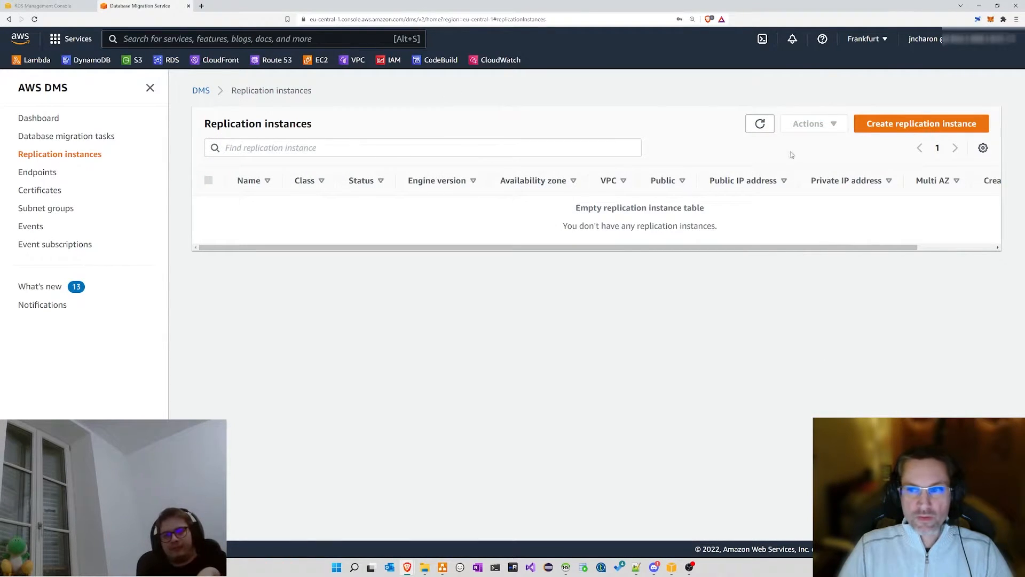
{"action": "left_click", "coordinate": [895, 126]}
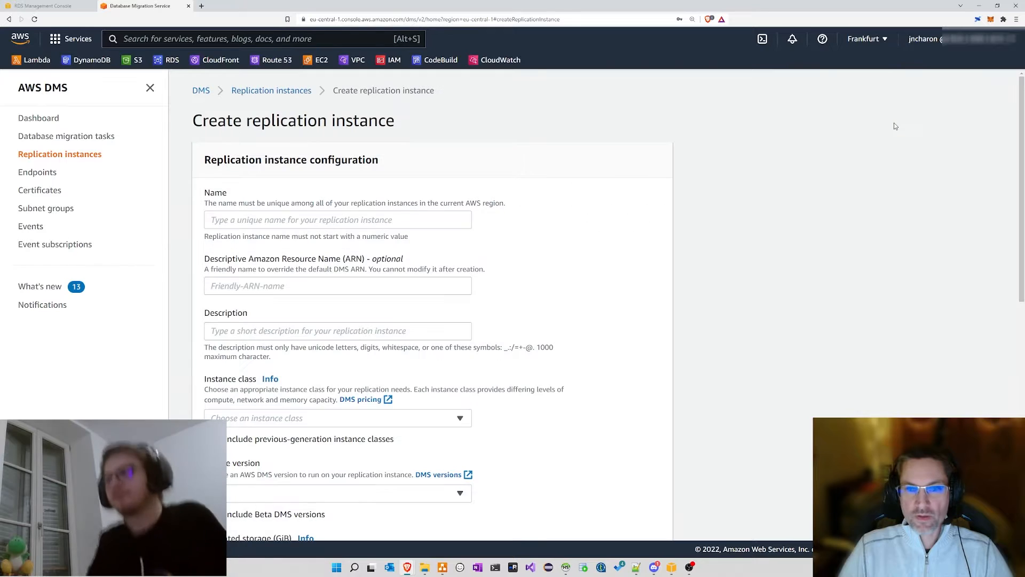
{"action": "left_click", "coordinate": [335, 225]}
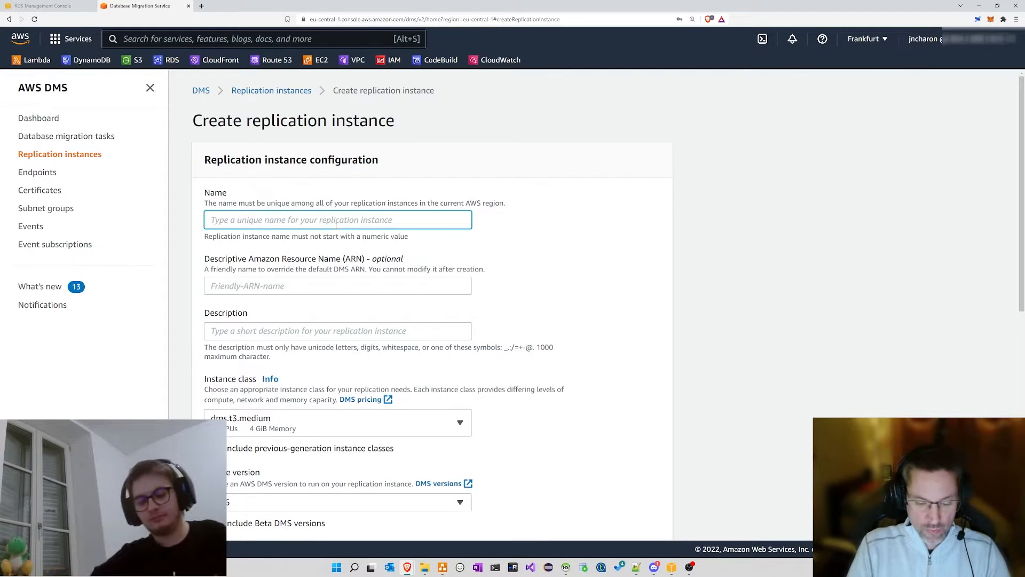
{"action": "type", "text": "replication"}
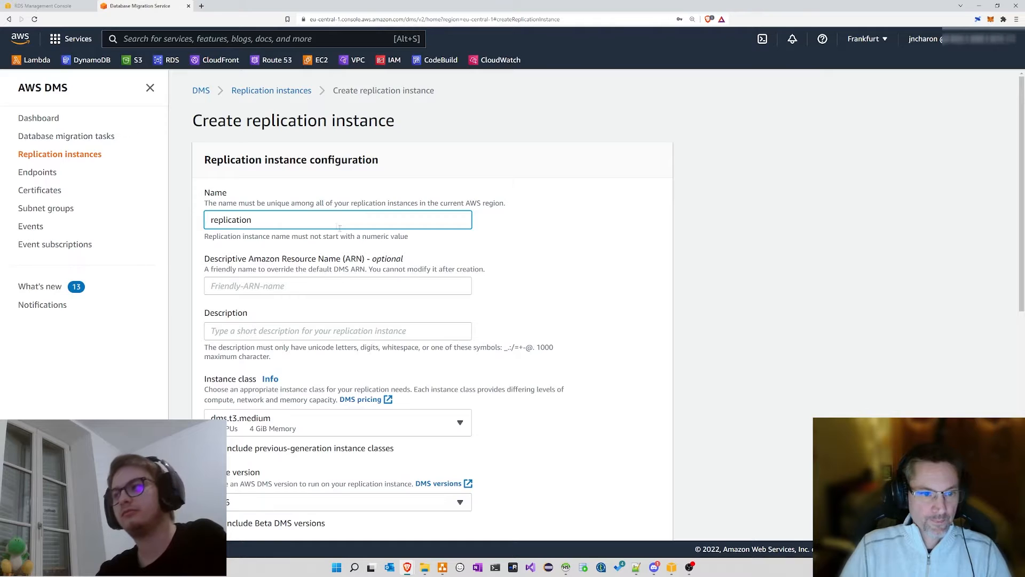
{"action": "scroll", "coordinate": [340, 227], "scroll_direction": "down", "scroll_amount": 1}
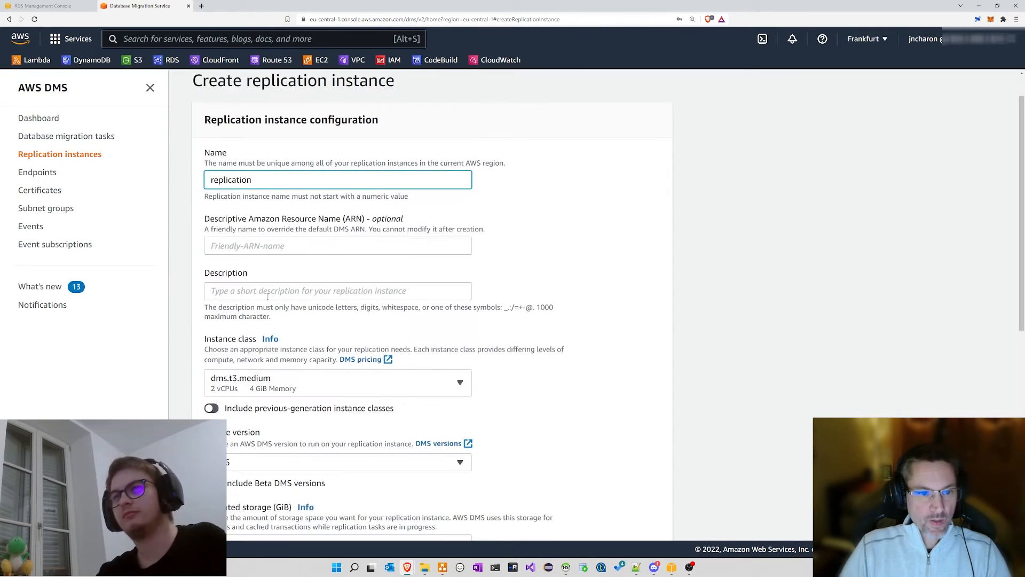
{"action": "left_click", "coordinate": [359, 283]}
{"action": "type", "text": "Mi"}
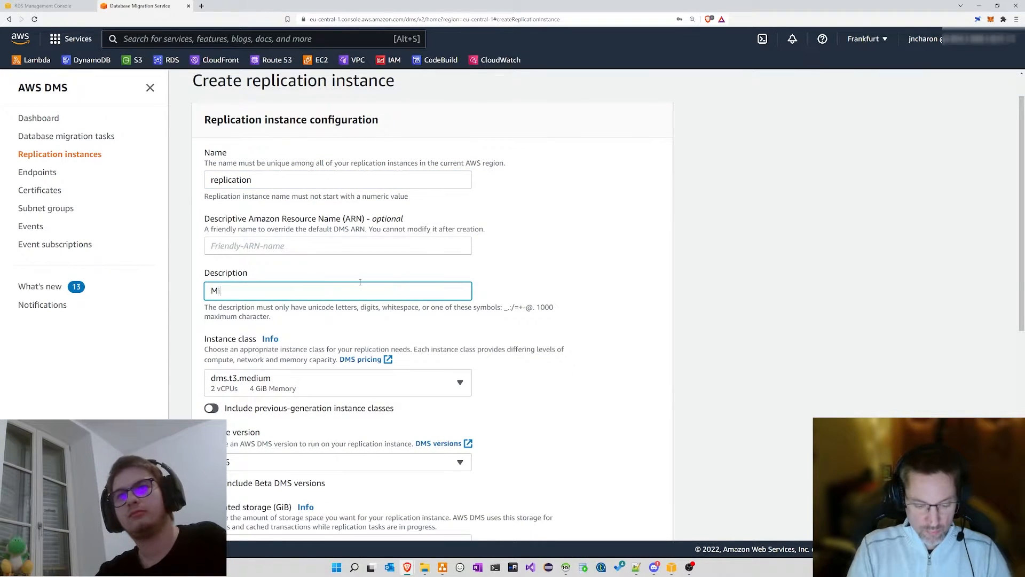
{"action": "type", "text": "gration v"}
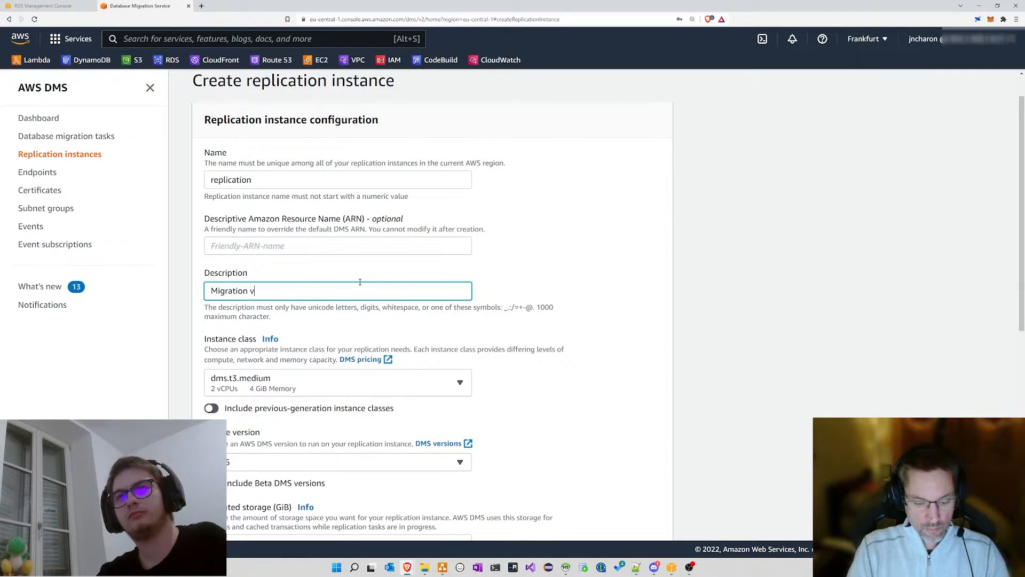
{"action": "type", "text": "ers le cloud"}
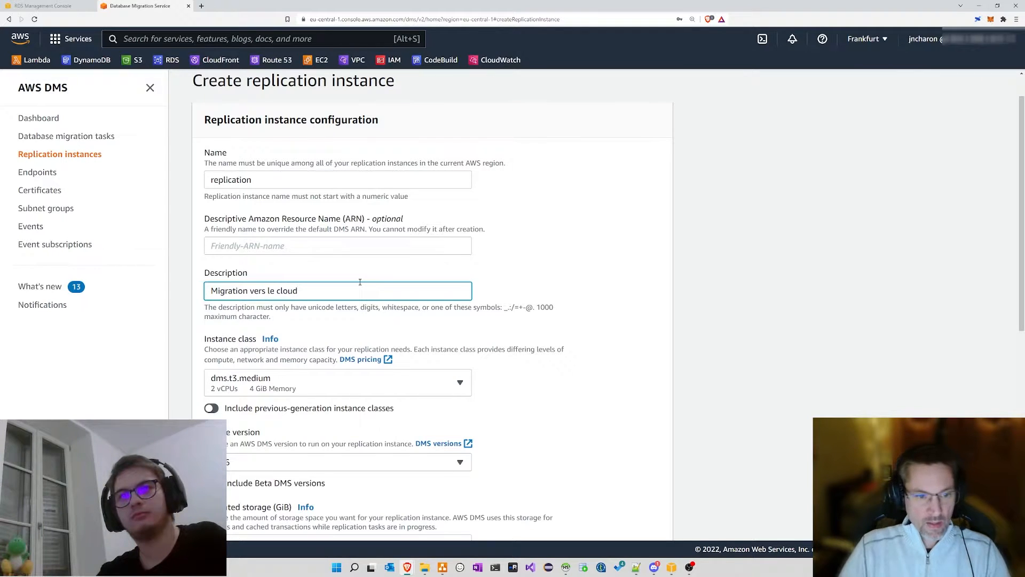
Step: Choose dms.t3.micro as the instance class
{"action": "left_click", "coordinate": [239, 385]}
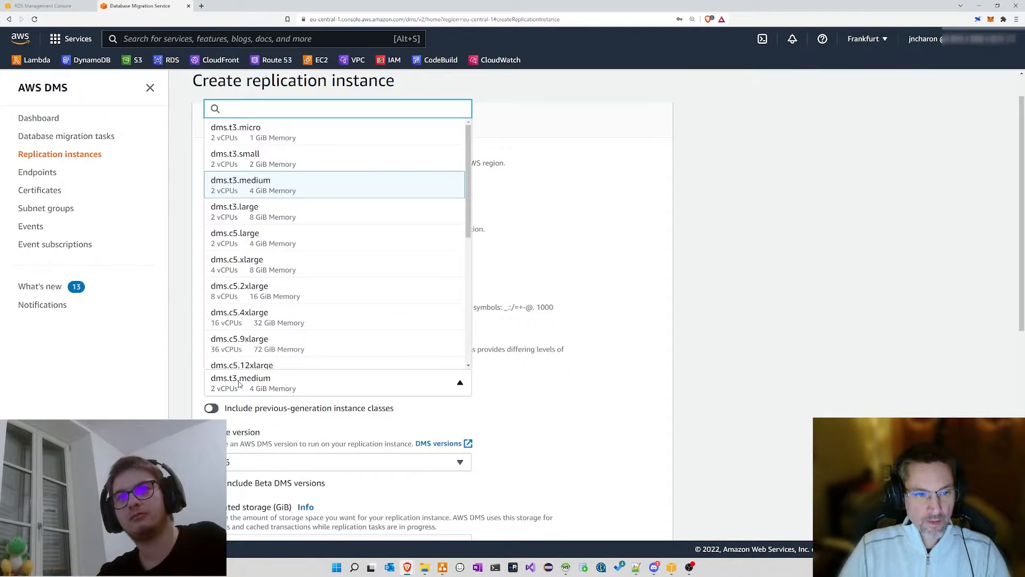
{"action": "left_click", "coordinate": [256, 137]}
{"action": "scroll", "coordinate": [204, 359], "scroll_direction": "down", "scroll_amount": 2}
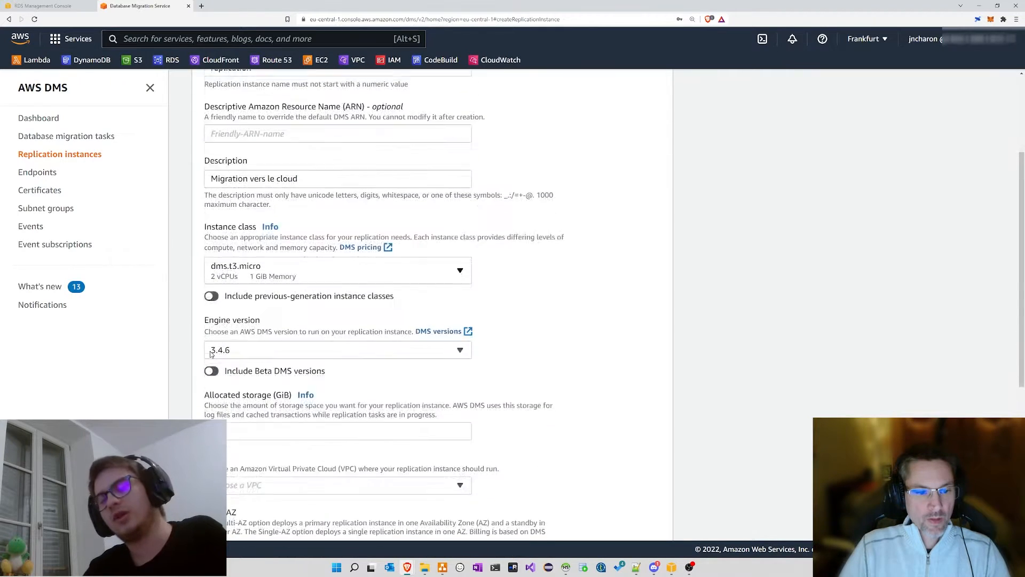
{"action": "left_click", "coordinate": [248, 264]}
{"action": "scroll", "coordinate": [302, 366], "scroll_direction": "down", "scroll_amount": 8}
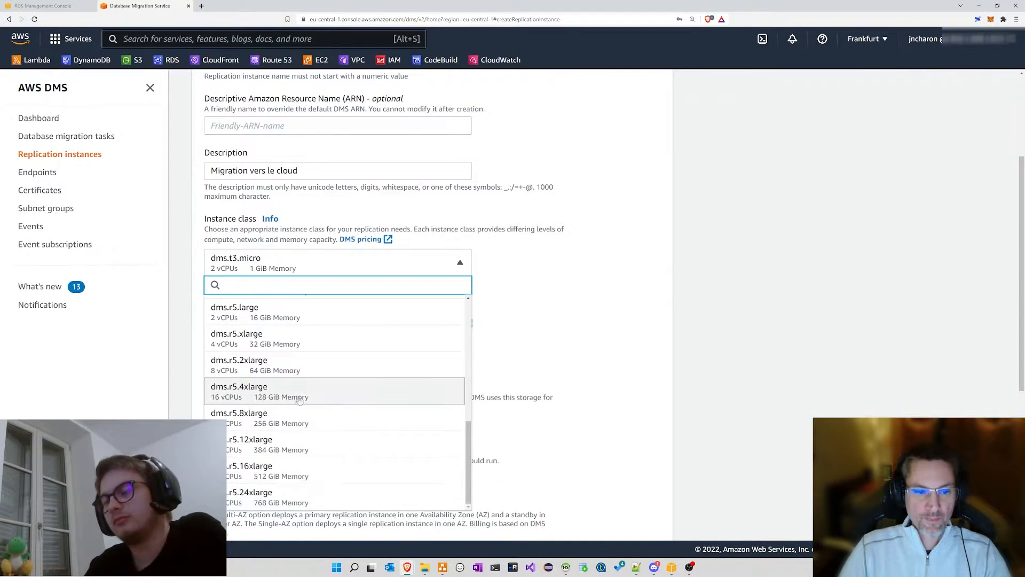
{"action": "scroll", "coordinate": [300, 401], "scroll_direction": "up", "scroll_amount": 5}
{"action": "left_click", "coordinate": [298, 315]}
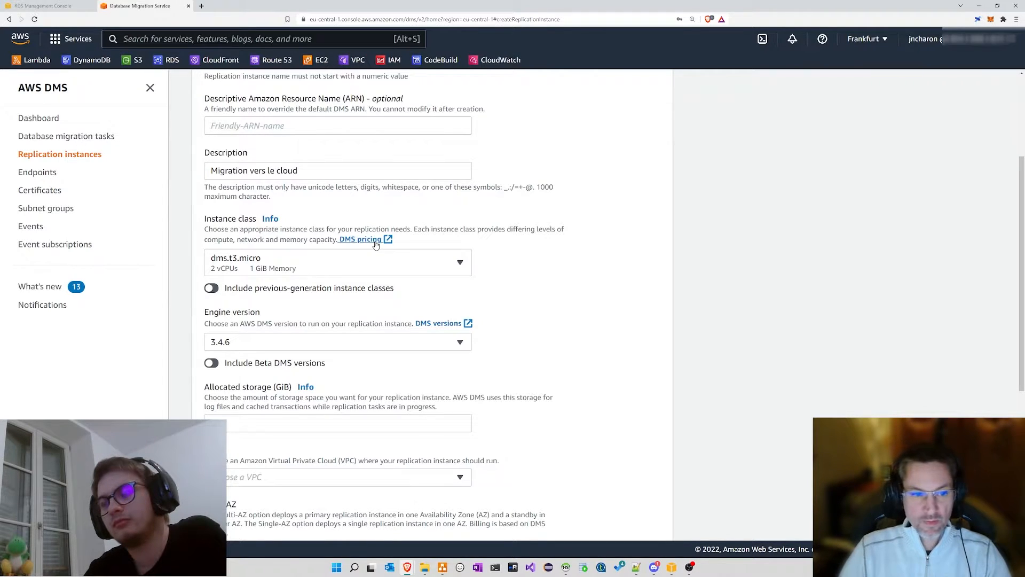
{"action": "scroll", "coordinate": [353, 234], "scroll_direction": "down", "scroll_amount": 2}
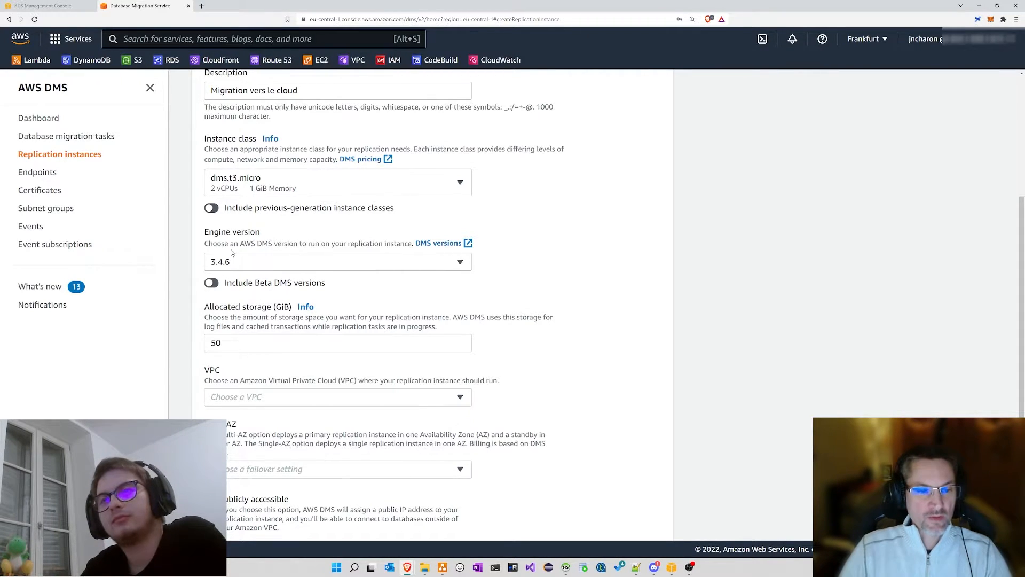
Step: Change allocated storage from 50 to 25 GiB
{"action": "scroll", "coordinate": [231, 253], "scroll_direction": "down", "scroll_amount": 2}
{"action": "double_click", "coordinate": [227, 263]}
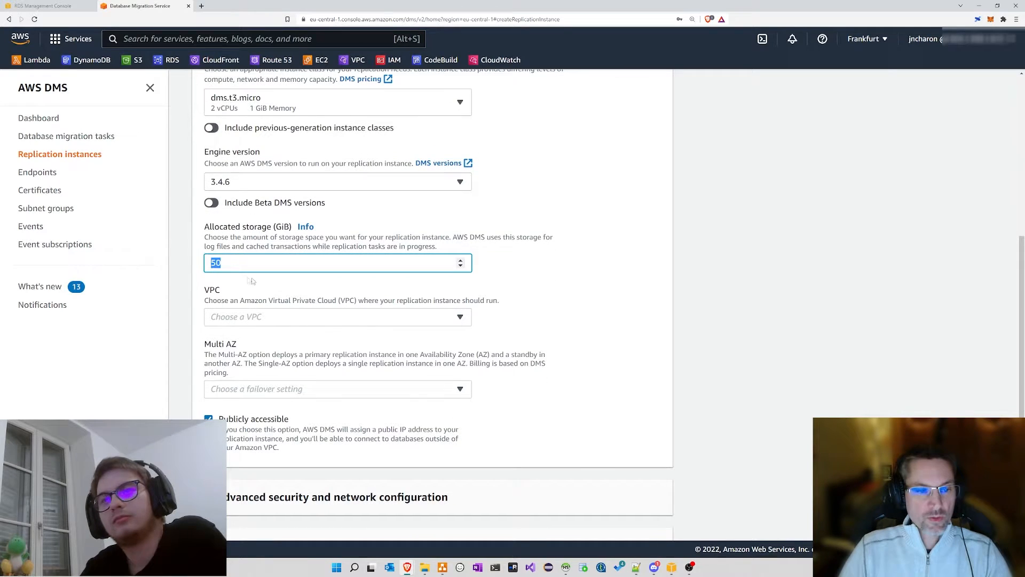
{"action": "left_click", "coordinate": [202, 263]}
{"action": "left_click_drag", "start_coordinate": [206, 239], "coordinate": [195, 259]}
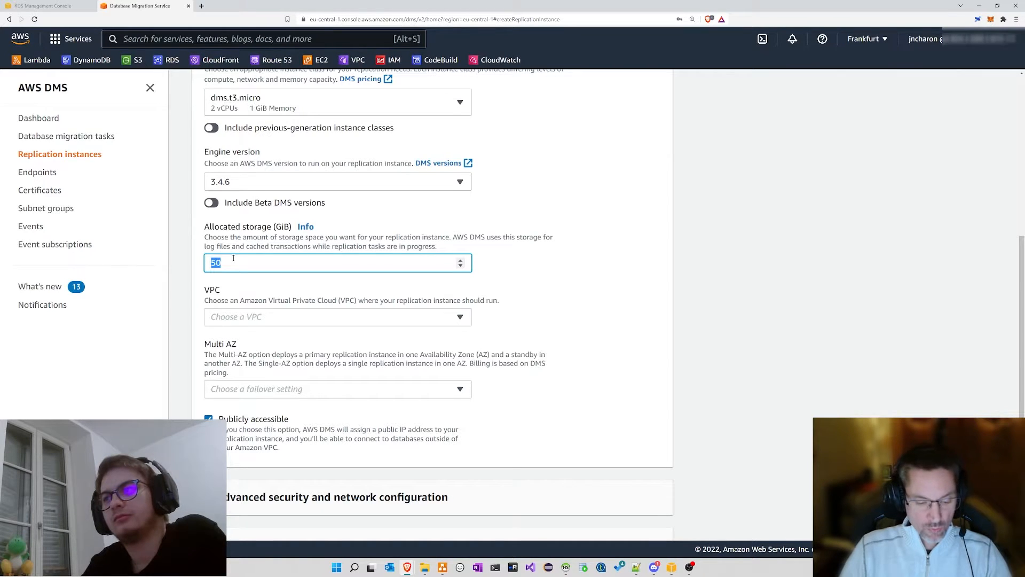
{"action": "type", "text": "25"}
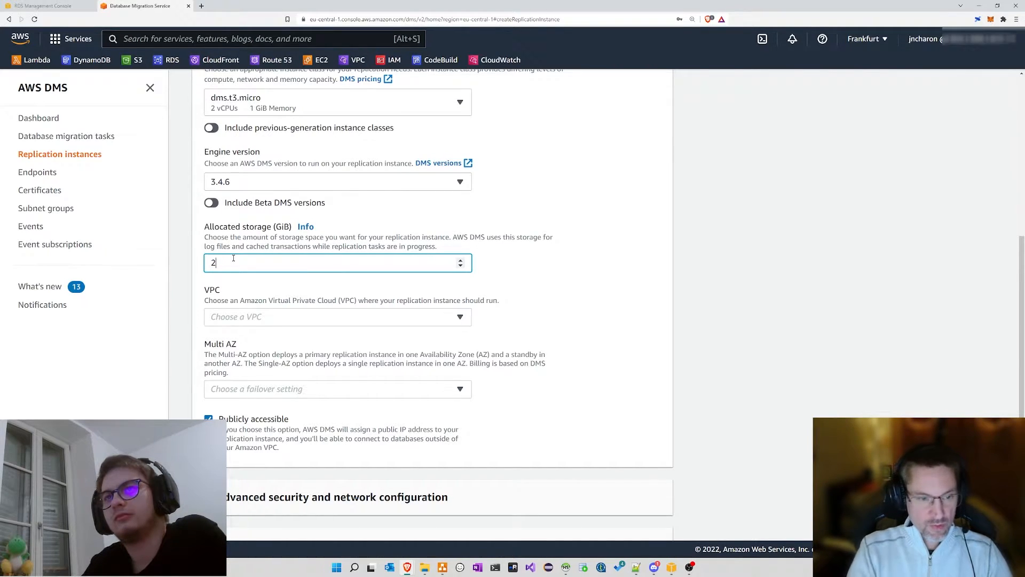
{"action": "left_click", "coordinate": [292, 296]}
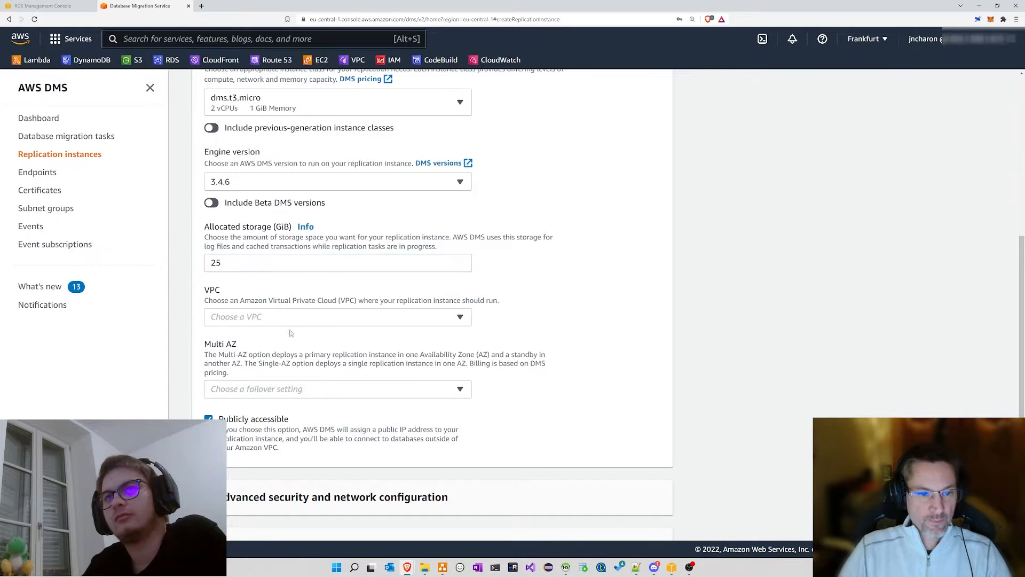
{"action": "left_click", "coordinate": [287, 320]}
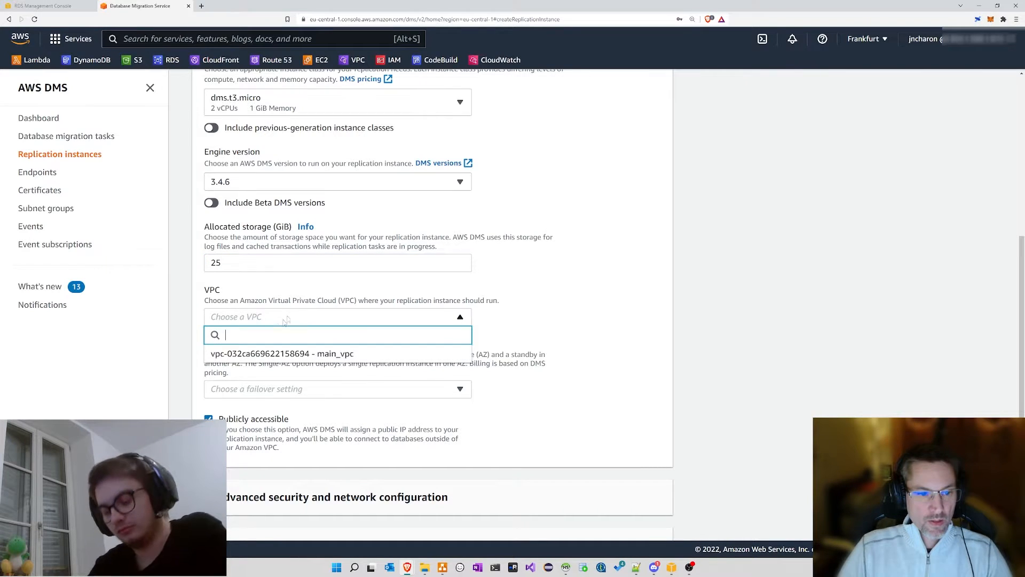
{"action": "left_click", "coordinate": [226, 355]}
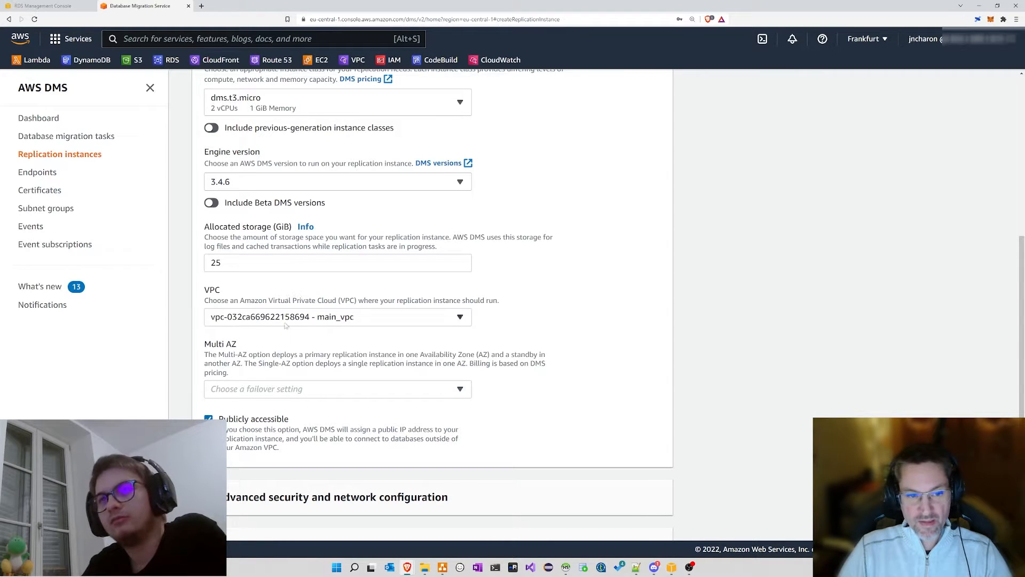
{"action": "scroll", "coordinate": [270, 379], "scroll_direction": "down", "scroll_amount": 2}
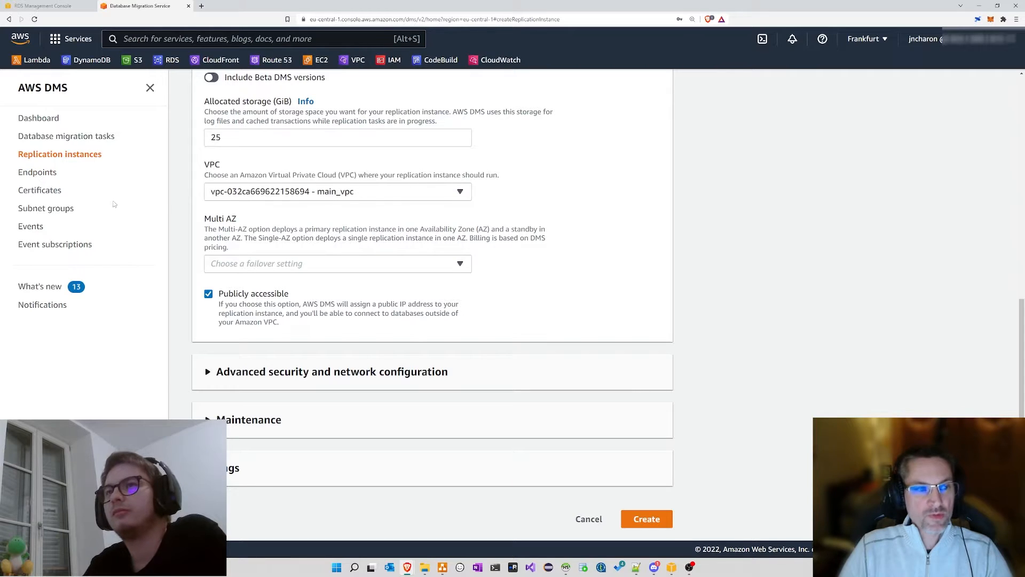
{"action": "middle_click", "coordinate": [47, 173]}
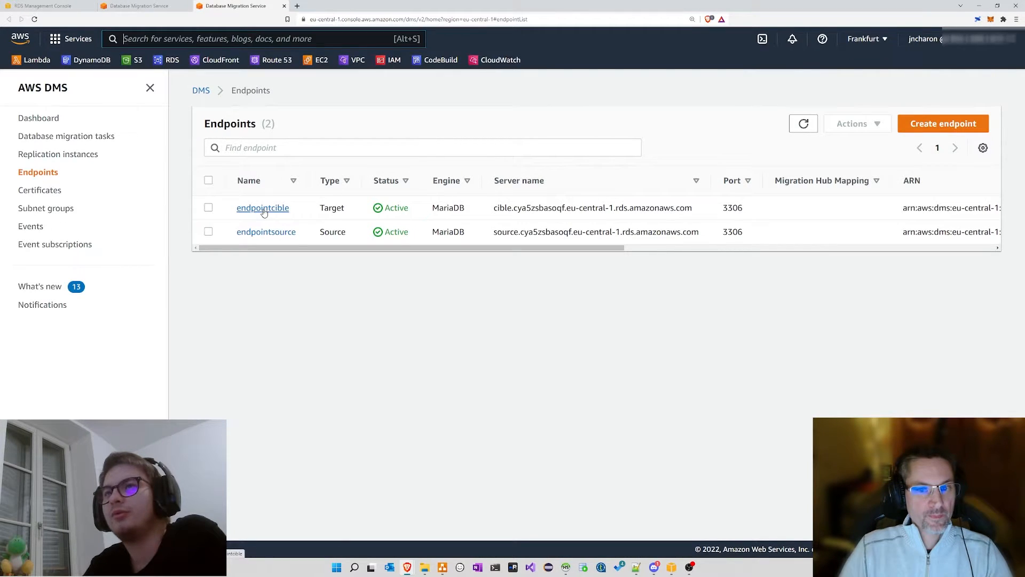
{"action": "left_click", "coordinate": [264, 211]}
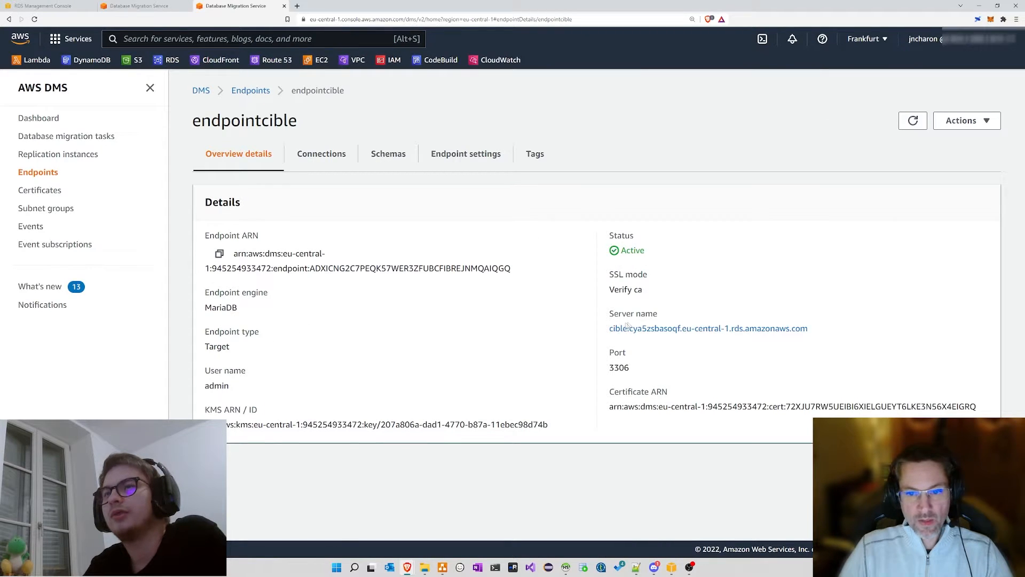
{"action": "left_click_drag", "start_coordinate": [596, 310], "coordinate": [719, 374]}
{"action": "left_click", "coordinate": [651, 368]}
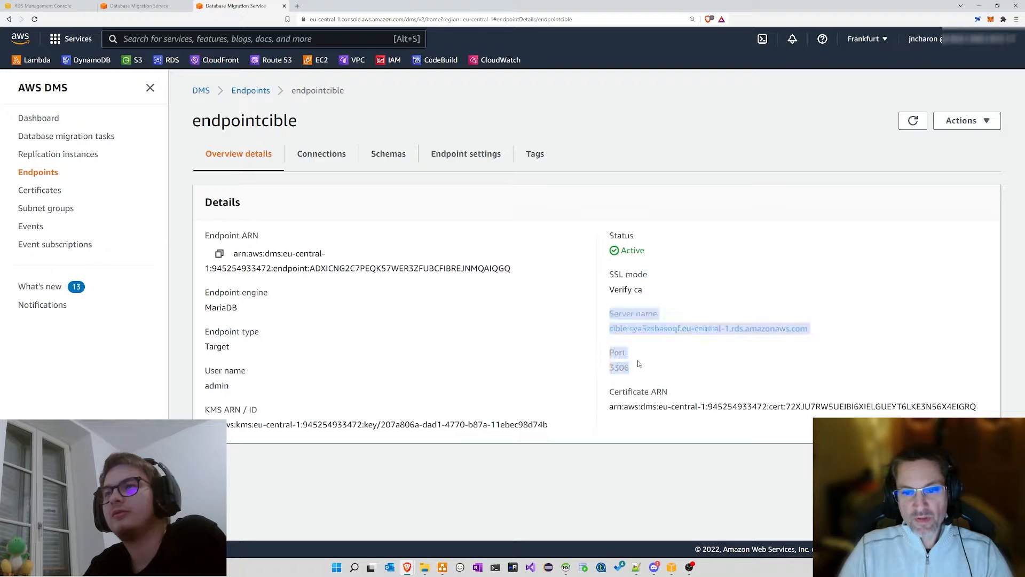
{"action": "mouse_move", "coordinate": [642, 365]}
{"action": "left_mouse_down"}
{"action": "mouse_move", "coordinate": [606, 314]}
{"action": "mouse_move", "coordinate": [638, 373]}
{"action": "left_mouse_up"}
{"action": "left_click", "coordinate": [610, 316]}
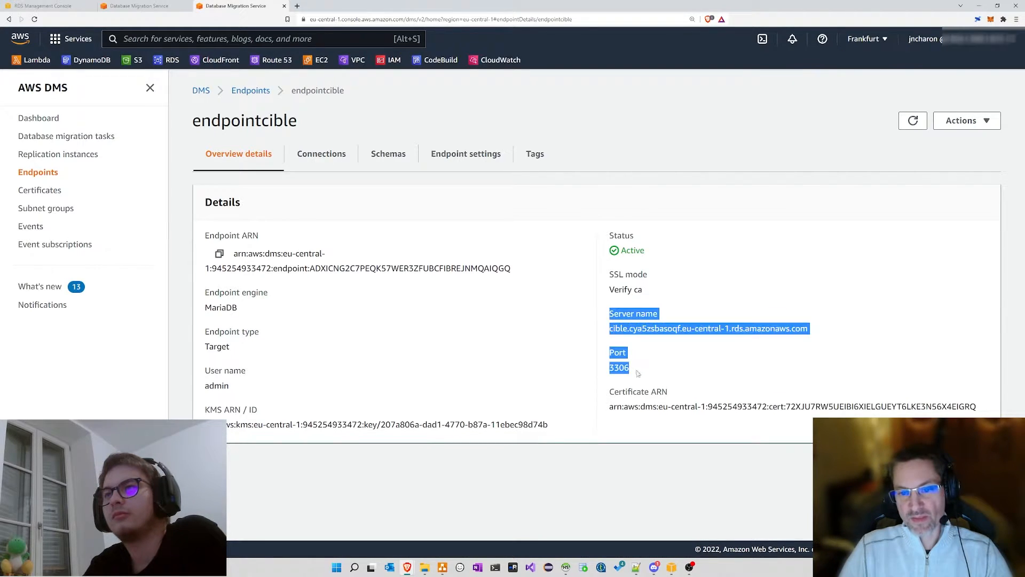
{"action": "left_click", "coordinate": [640, 370]}
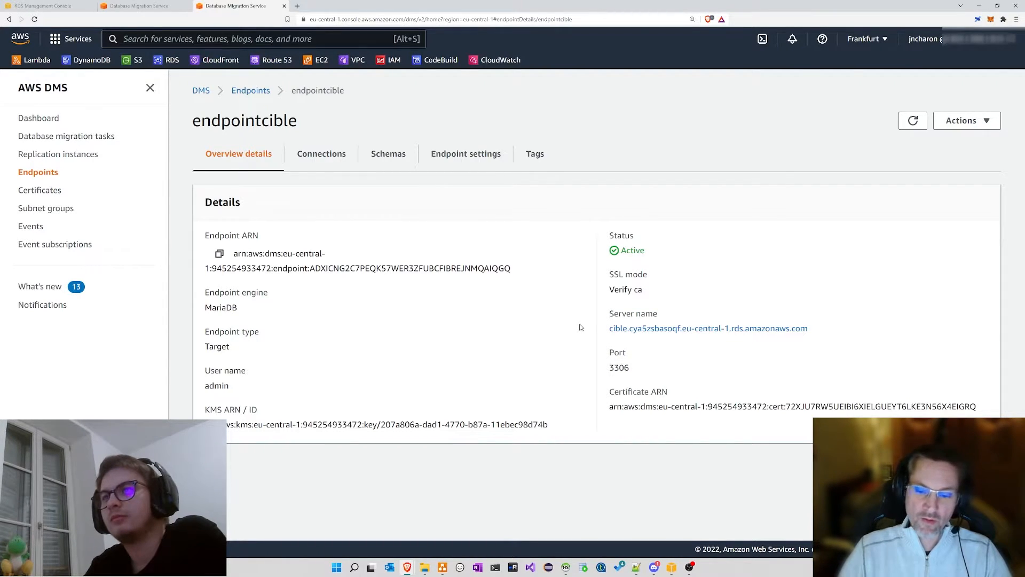
{"action": "left_click", "coordinate": [140, 5]}
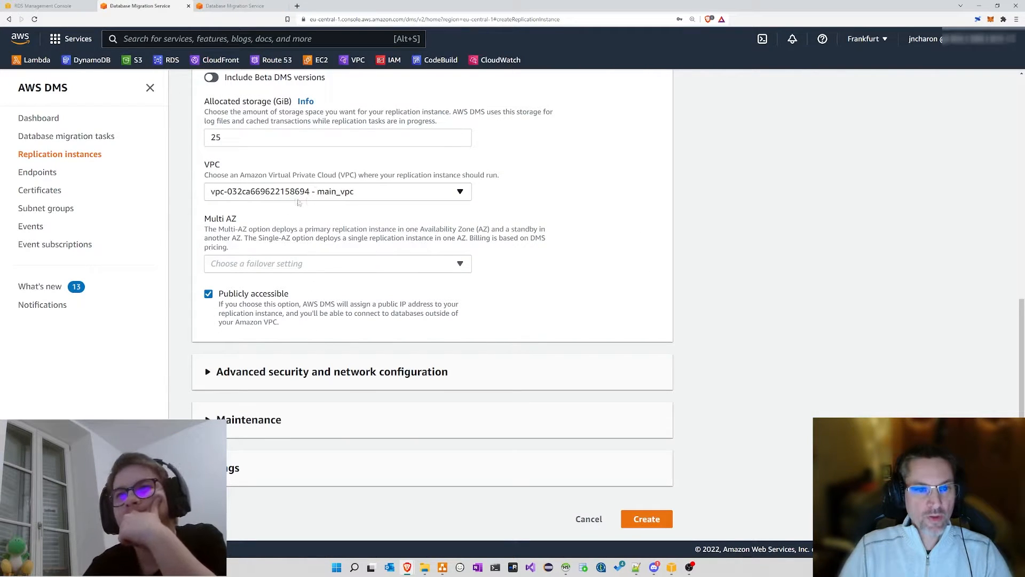
Step: Under Advanced security and network configuration, set the availability zone to eu-central-1a
{"action": "left_click", "coordinate": [324, 375]}
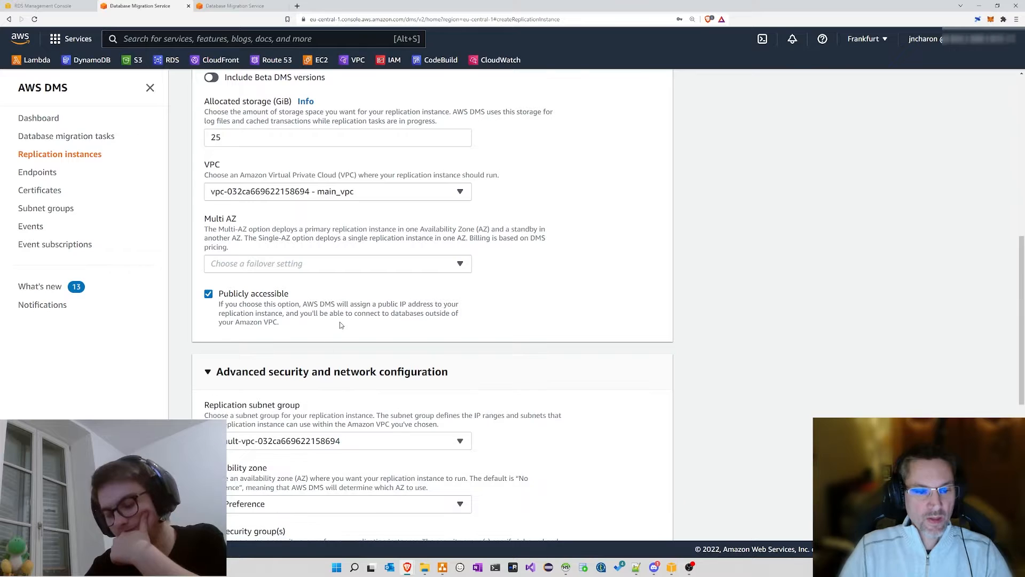
{"action": "scroll", "coordinate": [337, 326], "scroll_direction": "down", "scroll_amount": 3}
{"action": "left_click", "coordinate": [274, 285]}
{"action": "left_click", "coordinate": [274, 284]}
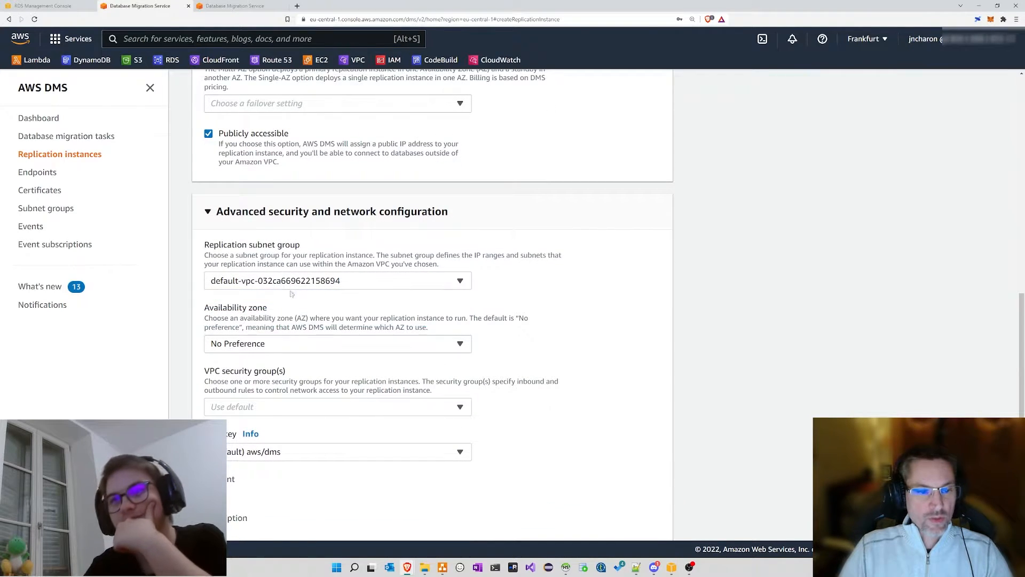
{"action": "left_click", "coordinate": [247, 346]}
{"action": "left_click", "coordinate": [251, 399]}
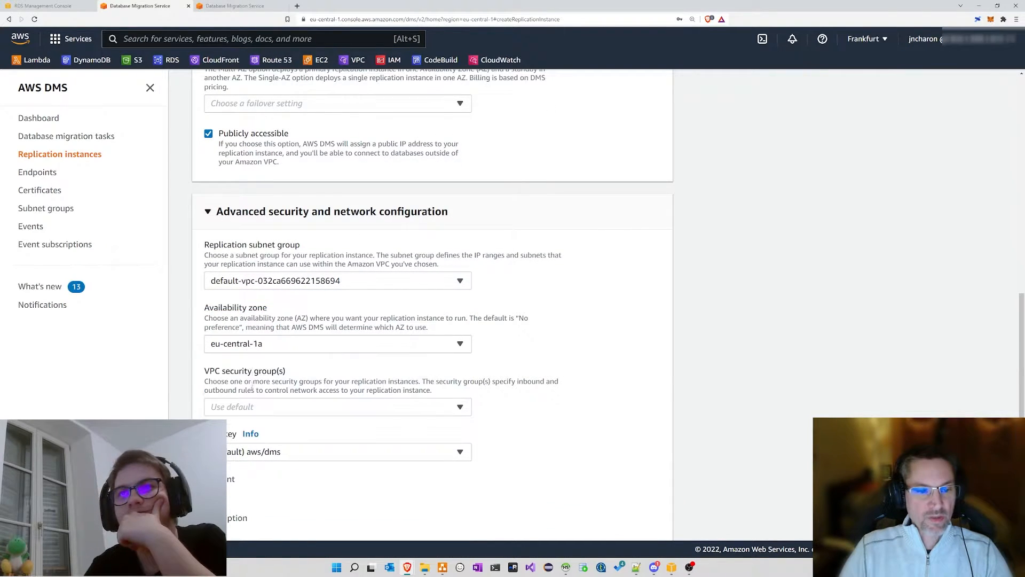
Step: Add the default VPC security group, then bring the draw.io diagram forward
{"action": "scroll", "coordinate": [321, 314], "scroll_direction": "down", "scroll_amount": 2}
{"action": "left_click", "coordinate": [267, 287]}
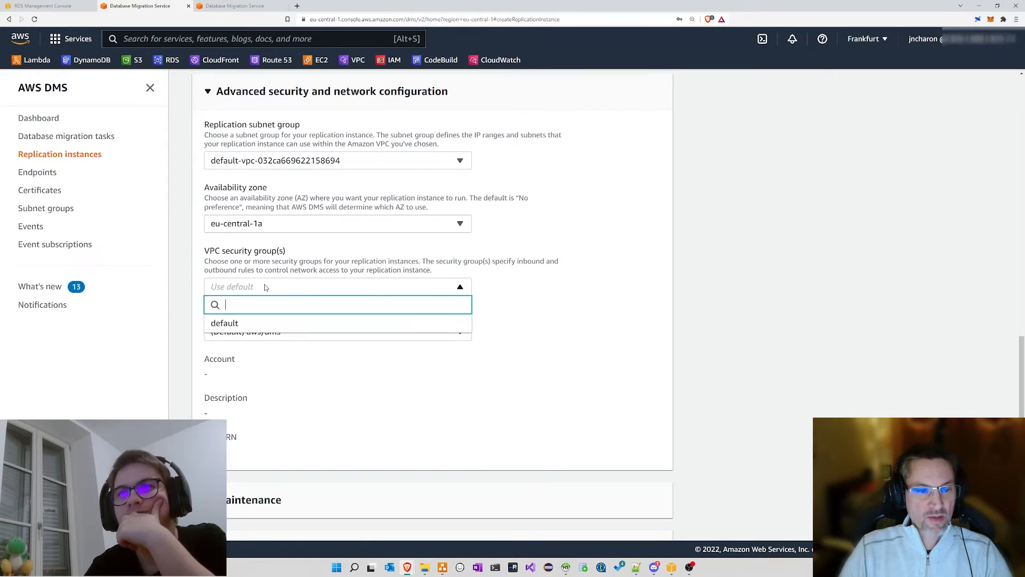
{"action": "left_click", "coordinate": [249, 326]}
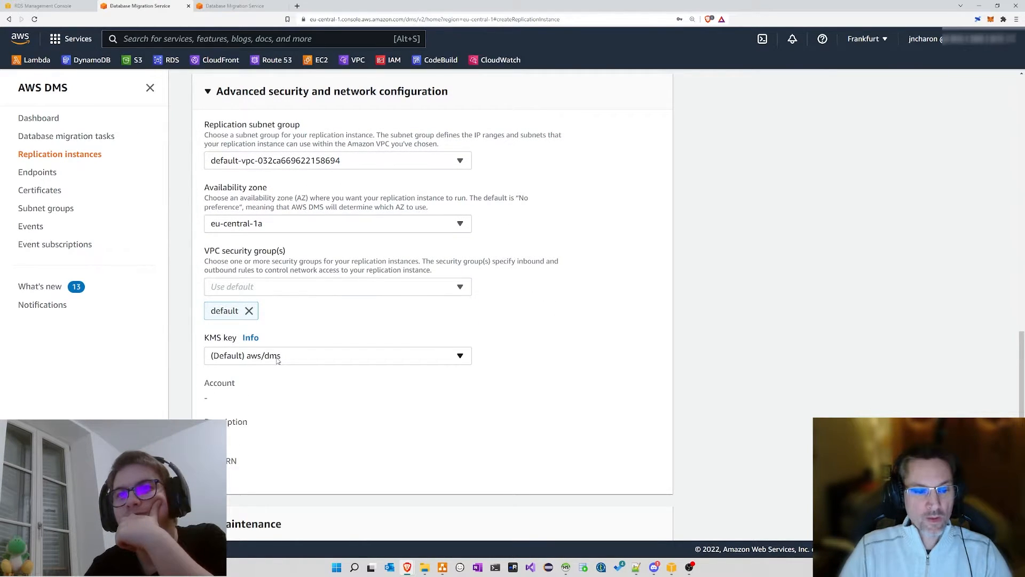
{"action": "scroll", "coordinate": [278, 361], "scroll_direction": "down", "scroll_amount": 1}
{"action": "scroll", "coordinate": [278, 361], "scroll_direction": "down", "scroll_amount": 1}
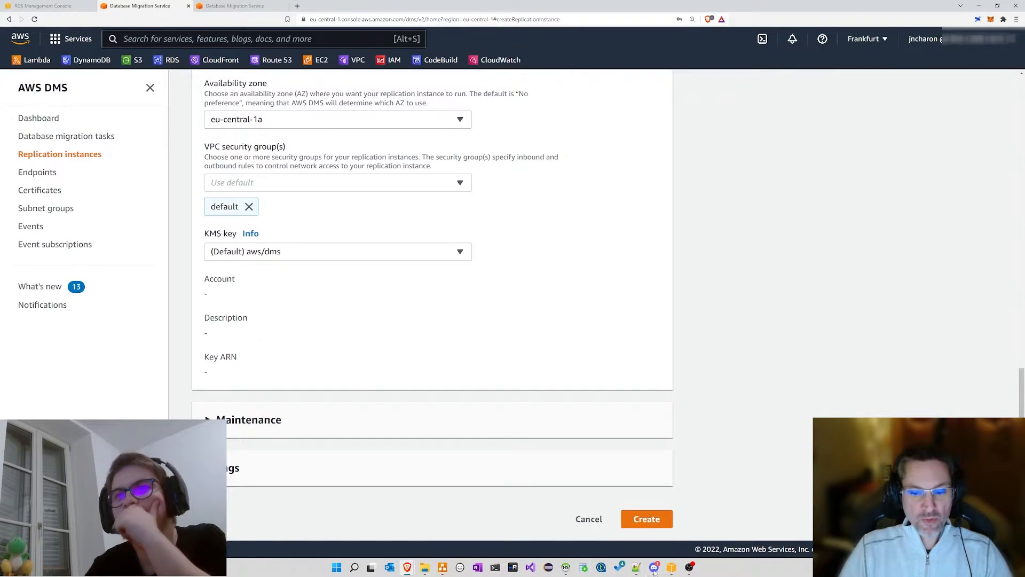
{"action": "left_click", "coordinate": [672, 568]}
{"action": "left_click", "coordinate": [261, 334]}
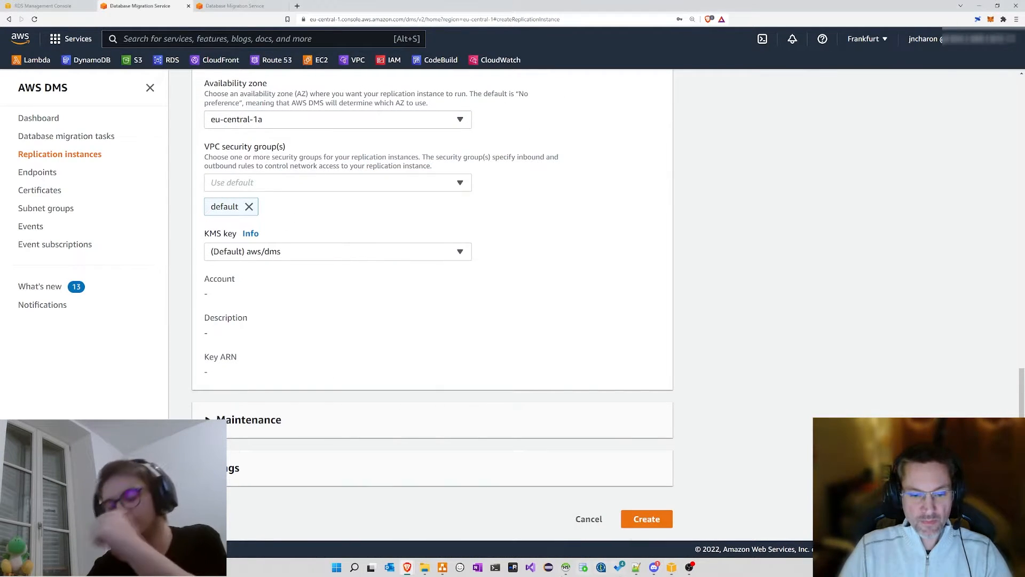
{"action": "left_click", "coordinate": [443, 567]}
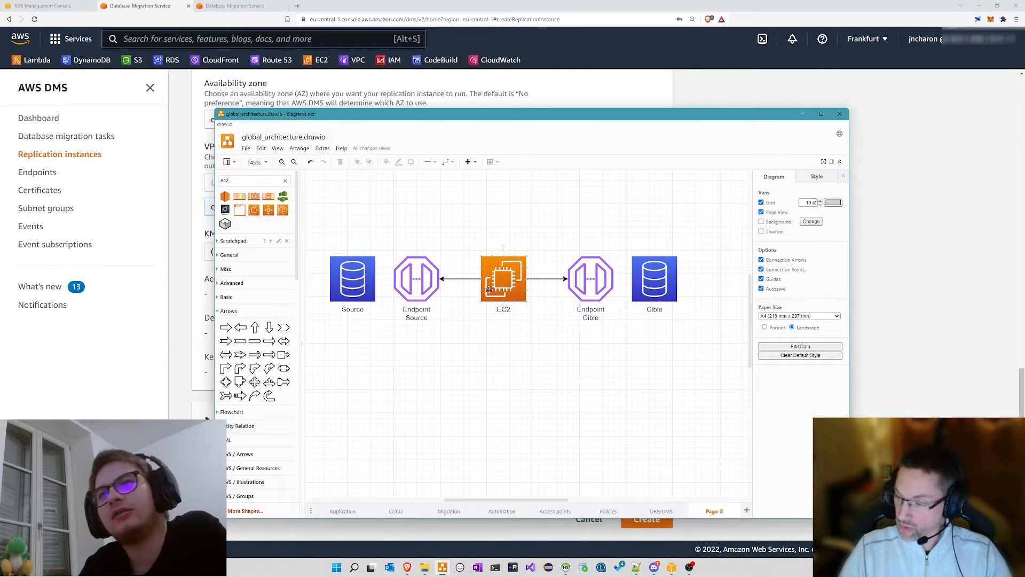
Step: Move the diagram window aside, check the Cible shape, then hide draw.io to reveal the form
{"action": "left_click_drag", "start_coordinate": [600, 118], "coordinate": [671, 110]}
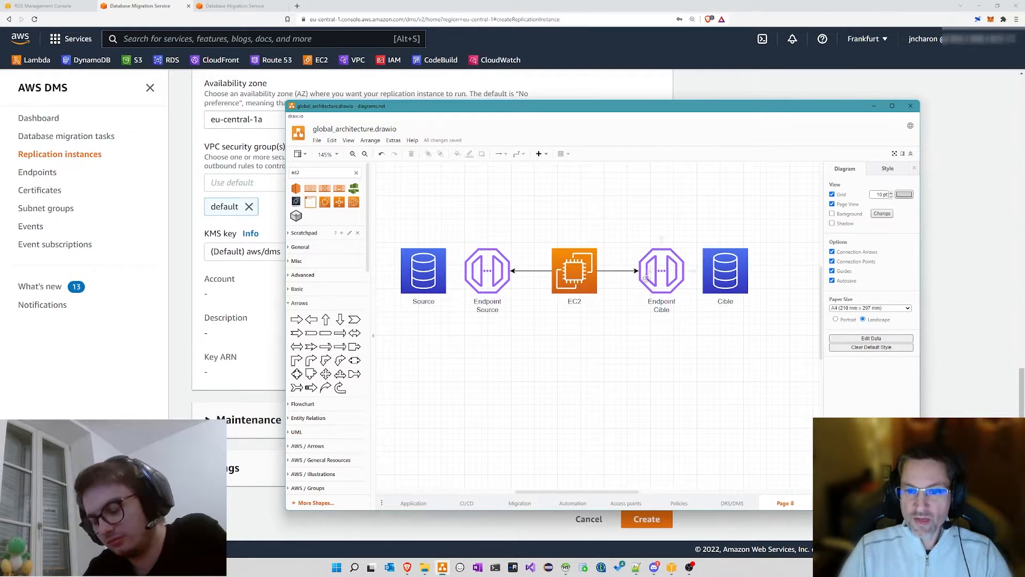
{"action": "left_click", "coordinate": [731, 270]}
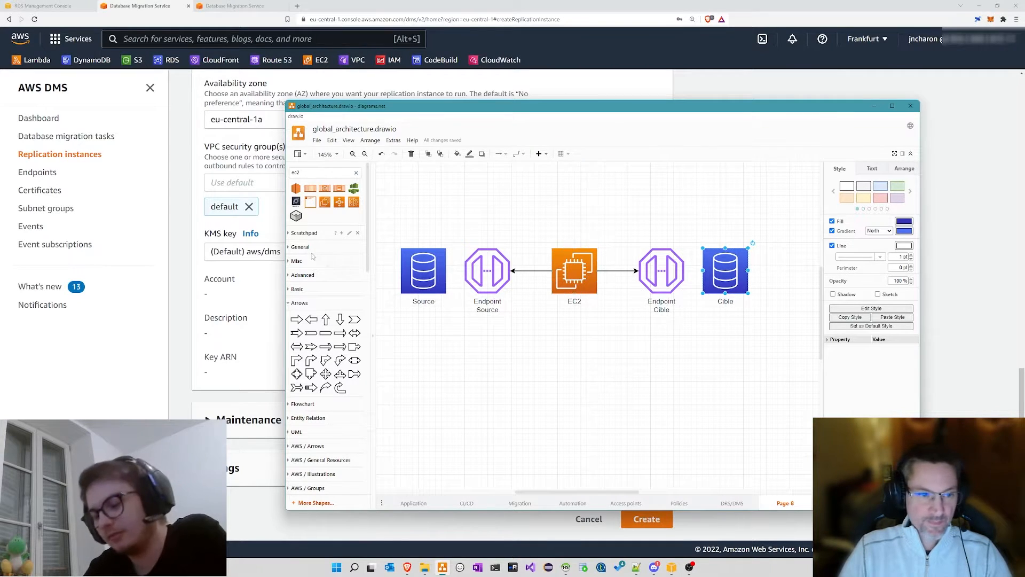
{"action": "left_click", "coordinate": [181, 215]}
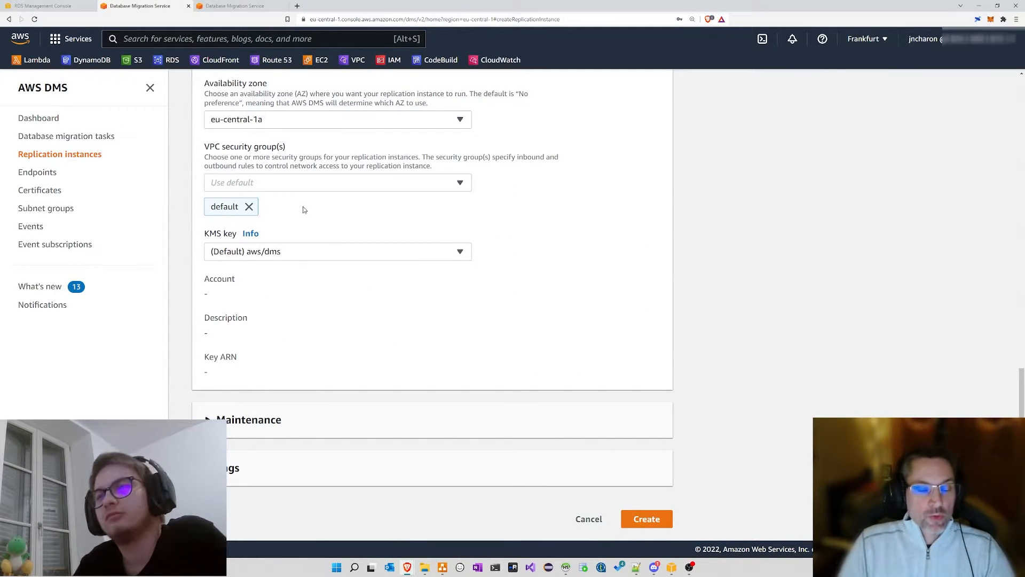
Step: Expand the Maintenance settings and attempt to submit the replication instance
{"action": "left_click", "coordinate": [249, 420]}
{"action": "scroll", "coordinate": [341, 299], "scroll_direction": "down", "scroll_amount": 2}
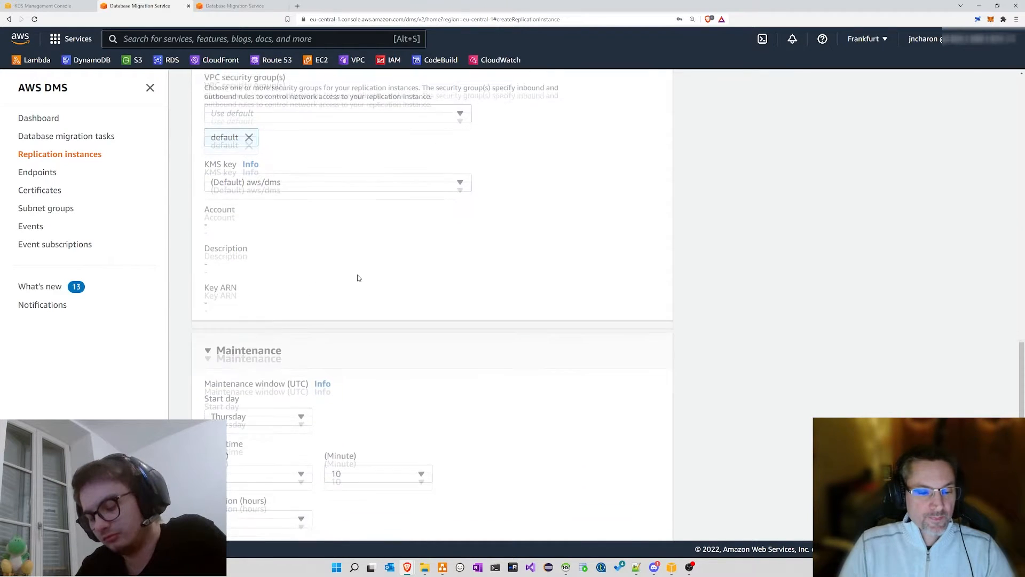
{"action": "scroll", "coordinate": [366, 315], "scroll_direction": "down", "scroll_amount": 2}
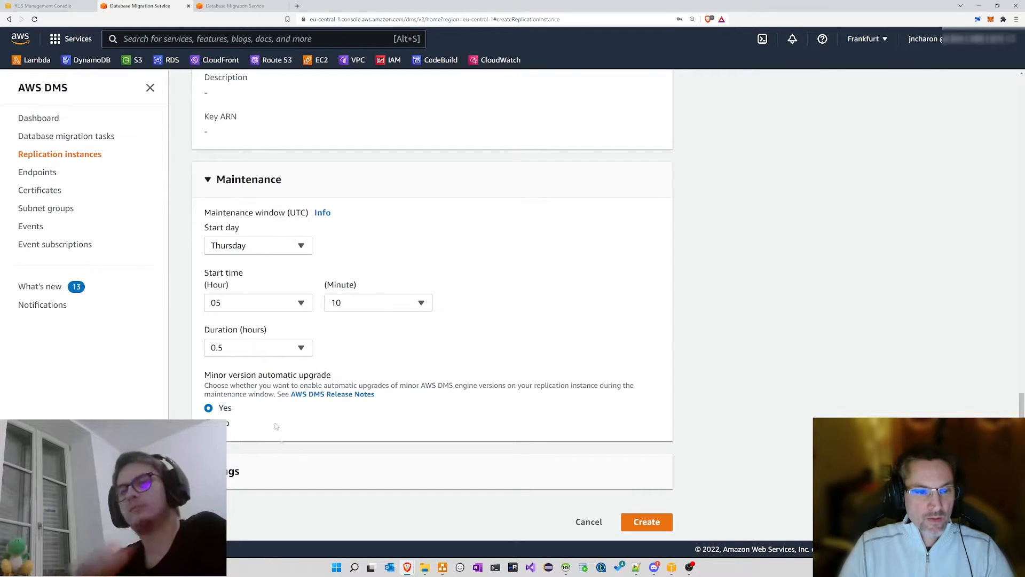
{"action": "left_click", "coordinate": [645, 521]}
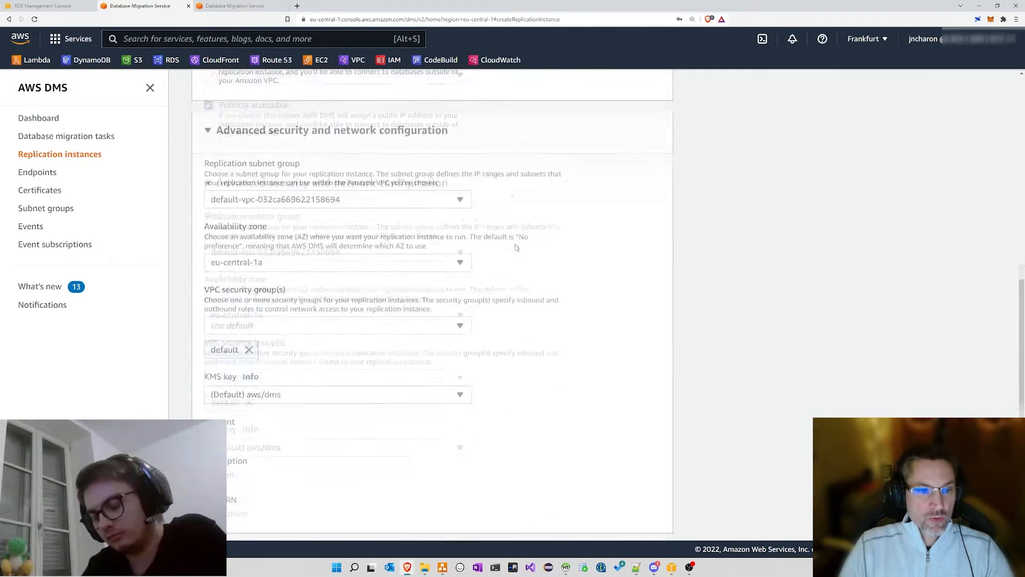
{"action": "scroll", "coordinate": [518, 248], "scroll_direction": "down", "scroll_amount": 10}
{"action": "left_click", "coordinate": [657, 521]}
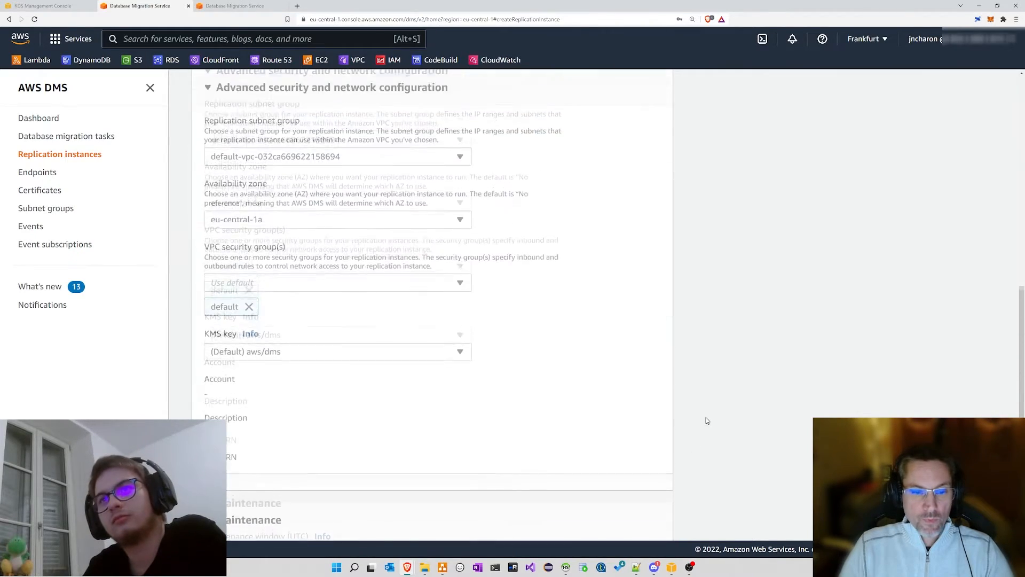
Step: Set Multi AZ to 'Dev or test workload (Single-AZ)' and create the dms.t3.micro instance
{"action": "left_click", "coordinate": [283, 198]}
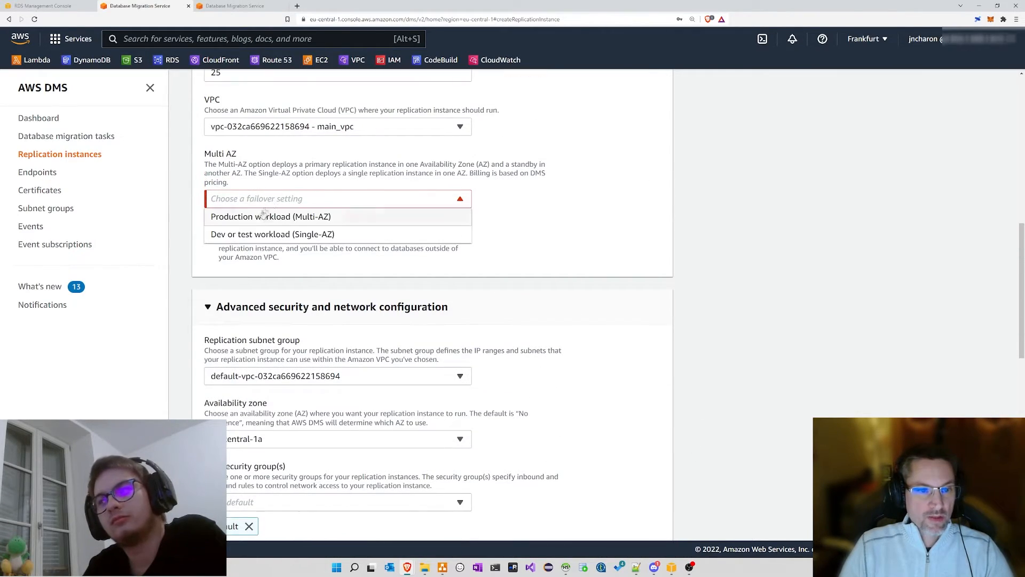
{"action": "left_click", "coordinate": [259, 233]}
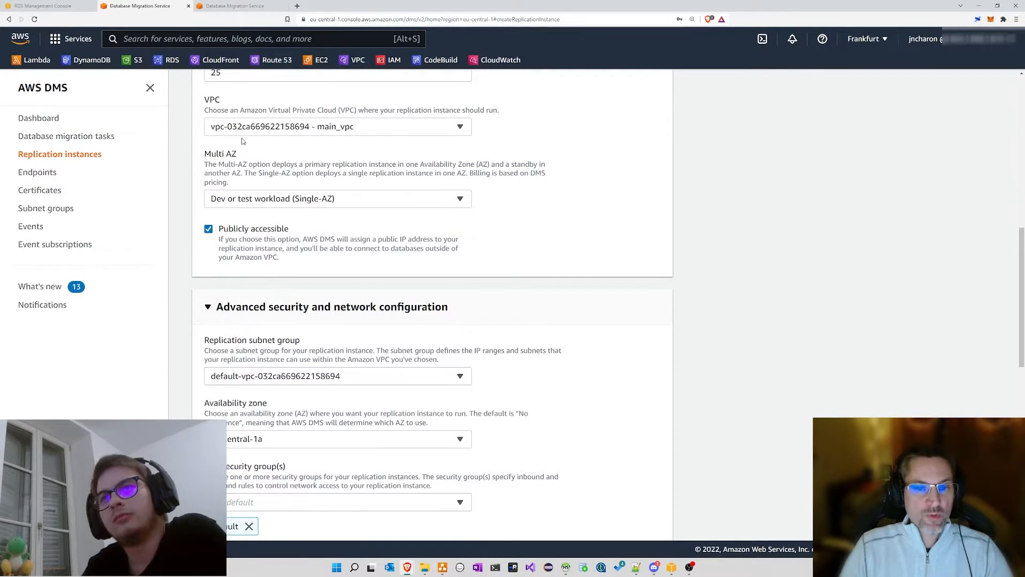
{"action": "scroll", "coordinate": [331, 154], "scroll_direction": "up", "scroll_amount": 1}
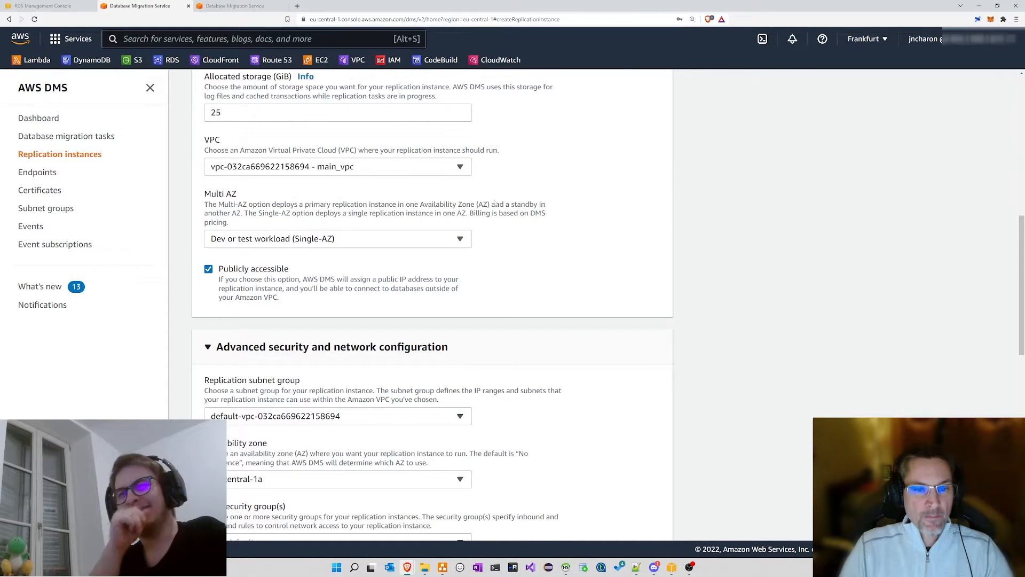
{"action": "scroll", "coordinate": [495, 203], "scroll_direction": "up", "scroll_amount": 6}
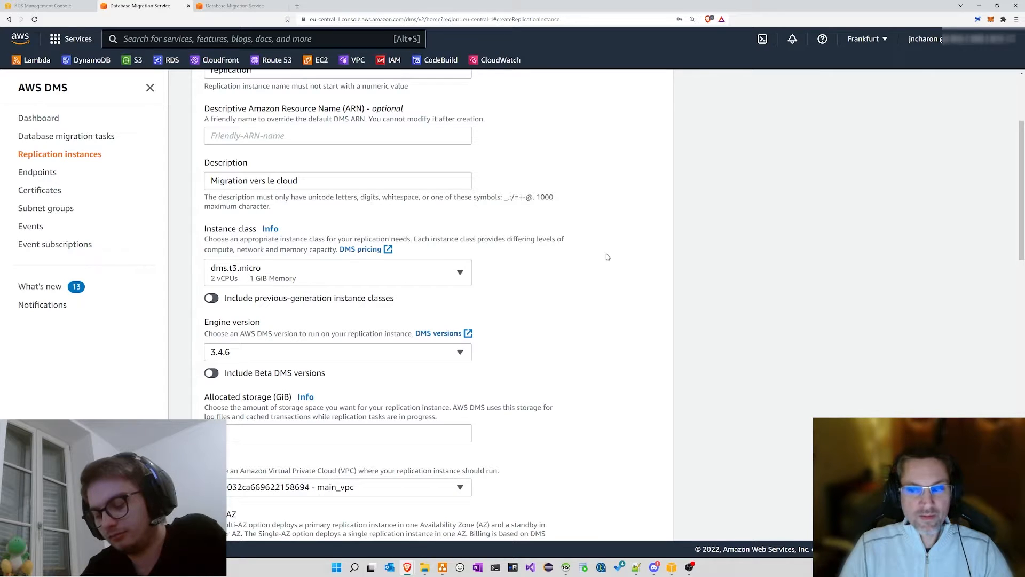
{"action": "scroll", "coordinate": [606, 257], "scroll_direction": "down", "scroll_amount": 15}
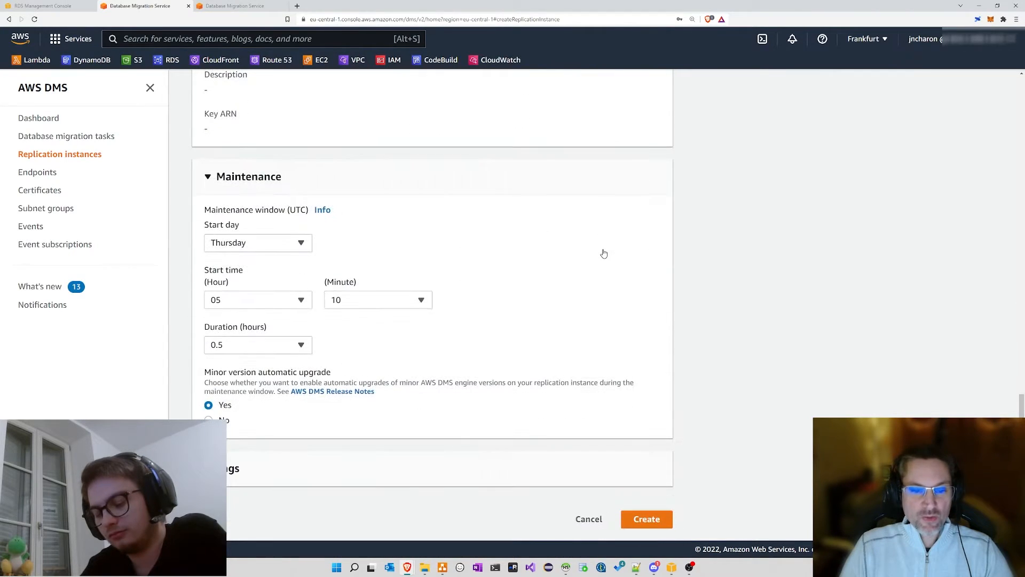
{"action": "left_click", "coordinate": [646, 522]}
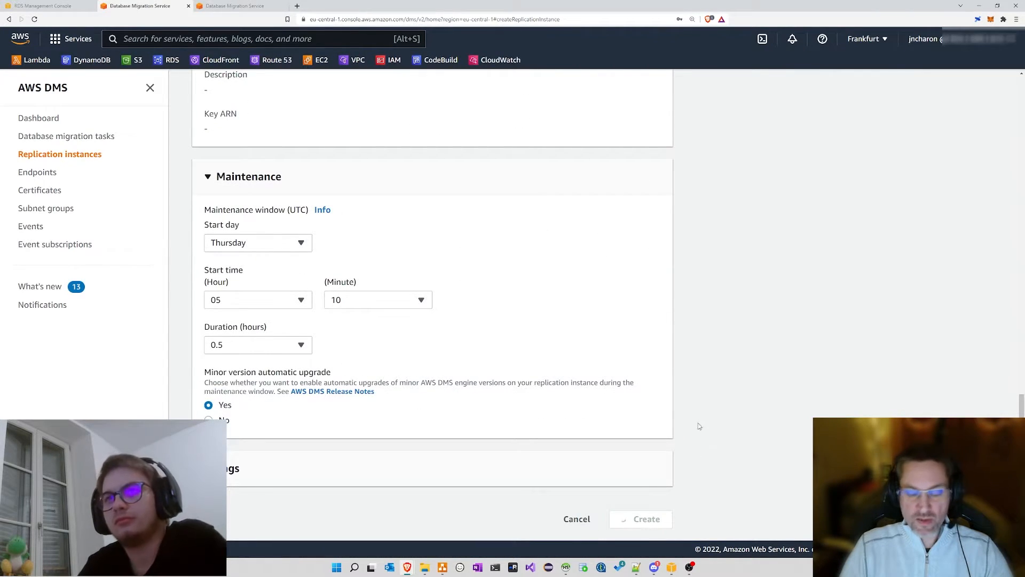
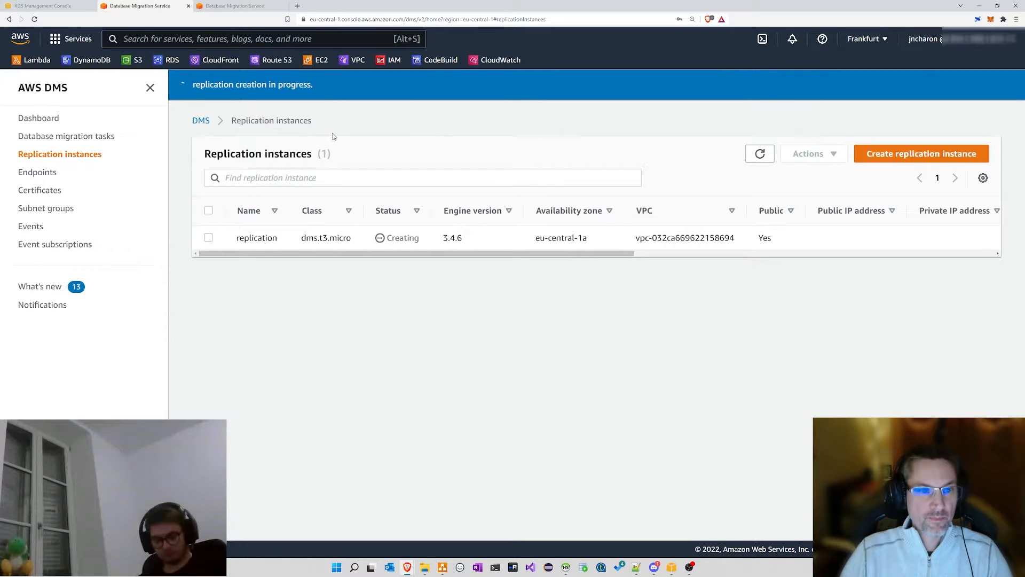
Step: Note the new replication instance's Creating status and the replication instances count
{"action": "double_click", "coordinate": [404, 238]}
{"action": "left_click", "coordinate": [416, 277]}
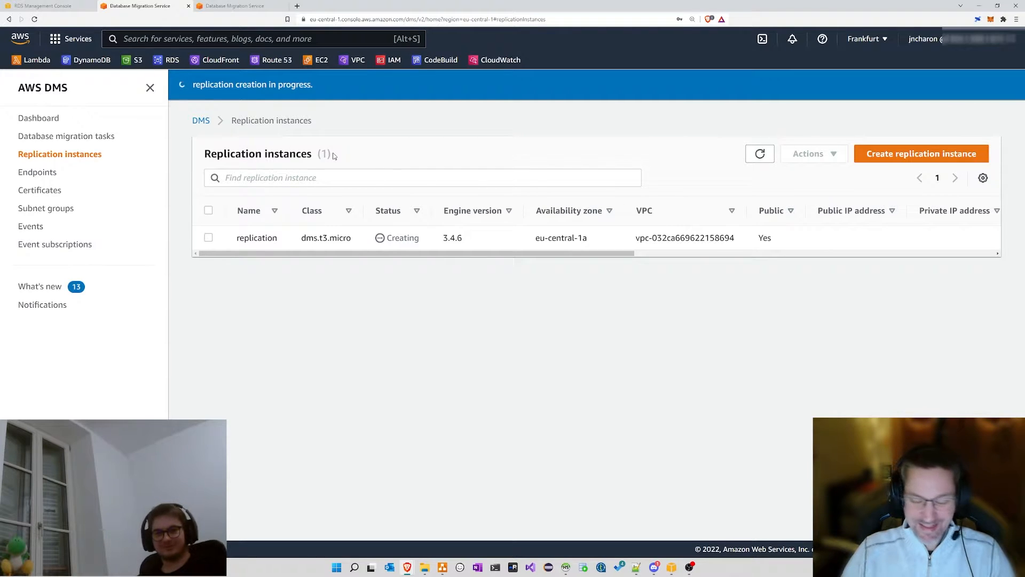
{"action": "left_click_drag", "start_coordinate": [205, 153], "coordinate": [342, 149]}
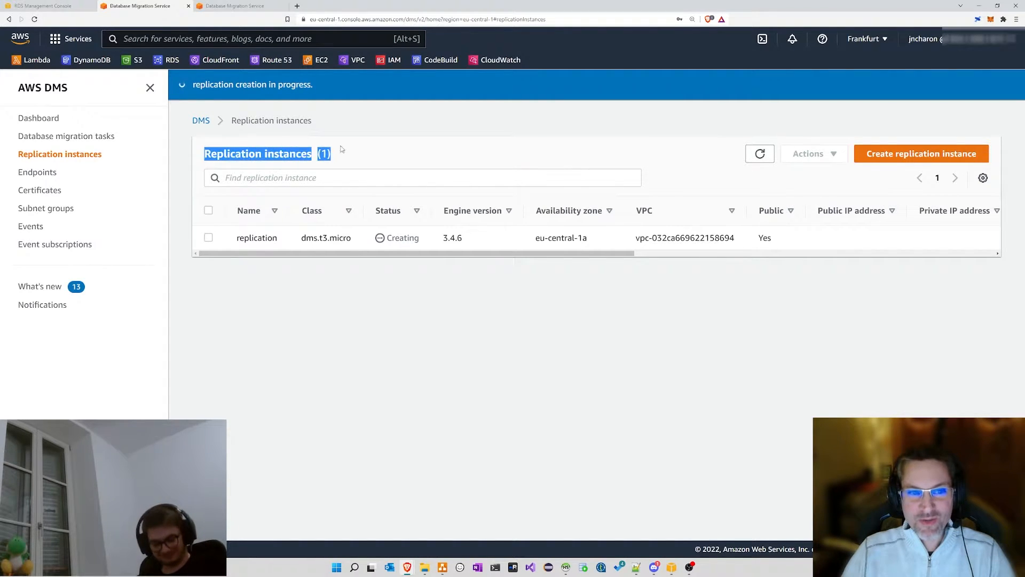
{"action": "left_click", "coordinate": [360, 151]}
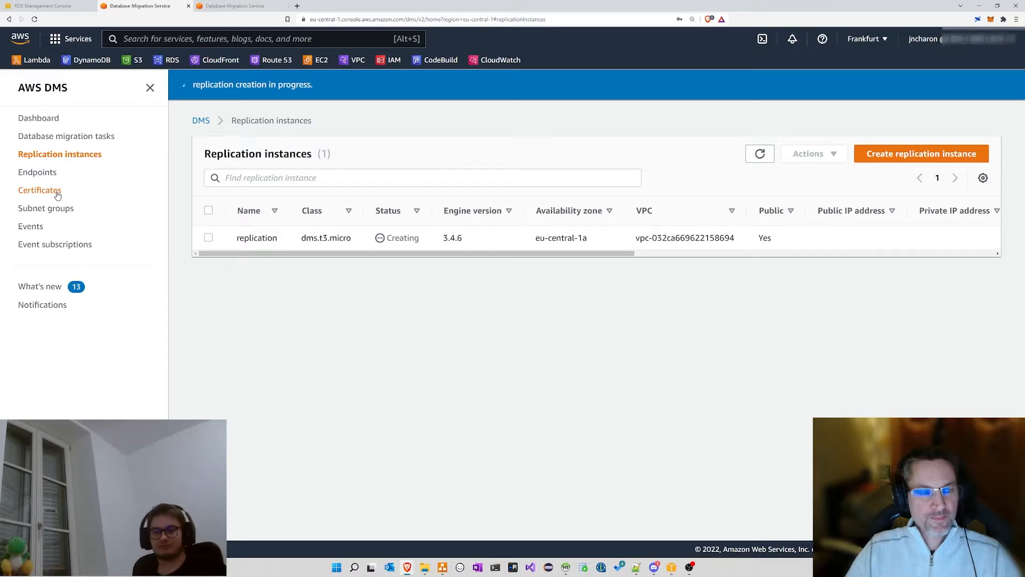
Step: Look over the Certificates list, noting the ssl-ca certificate
{"action": "left_click", "coordinate": [33, 194]}
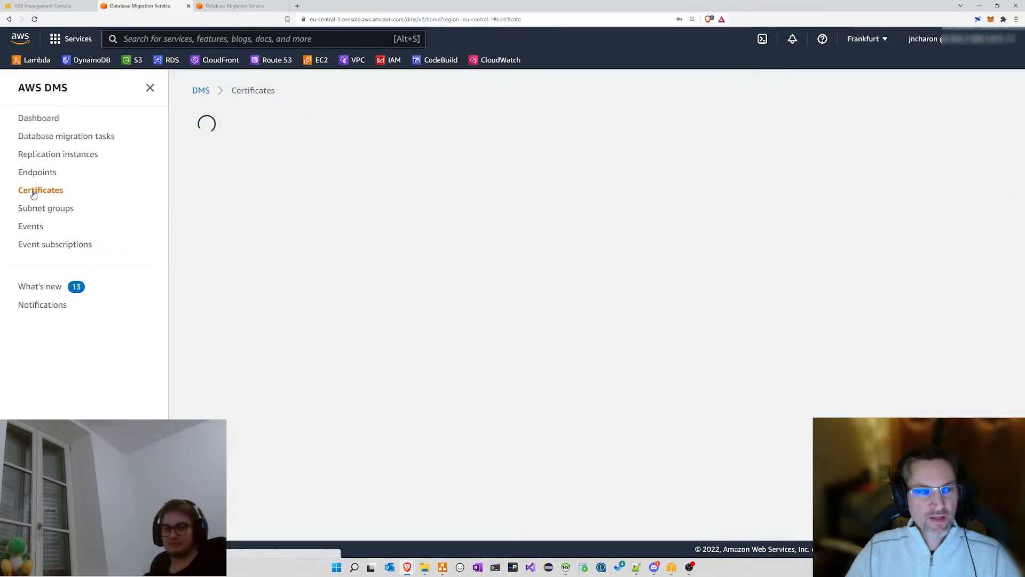
{"action": "left_click_drag", "start_coordinate": [270, 211], "coordinate": [231, 212]}
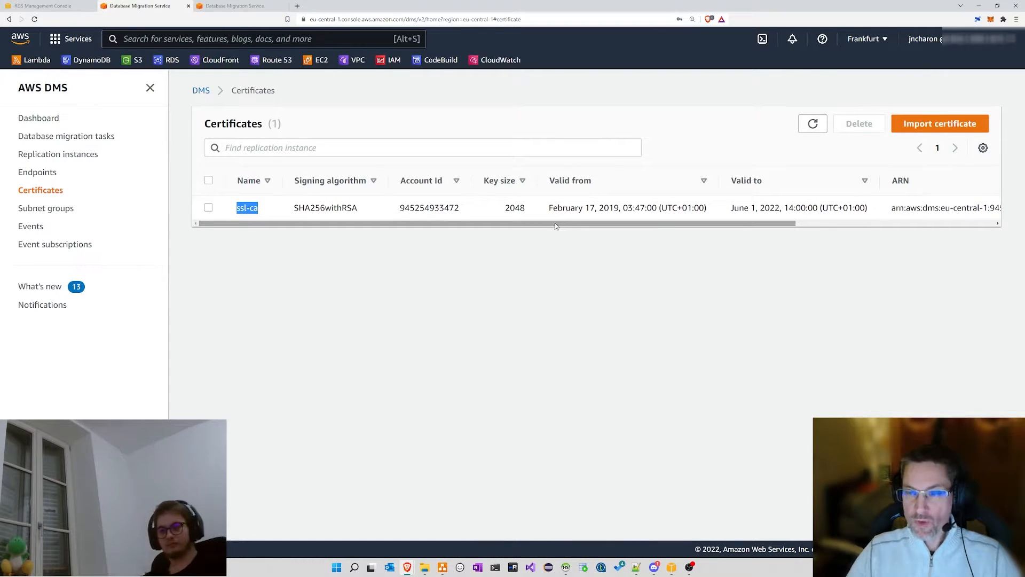
{"action": "left_click", "coordinate": [276, 213]}
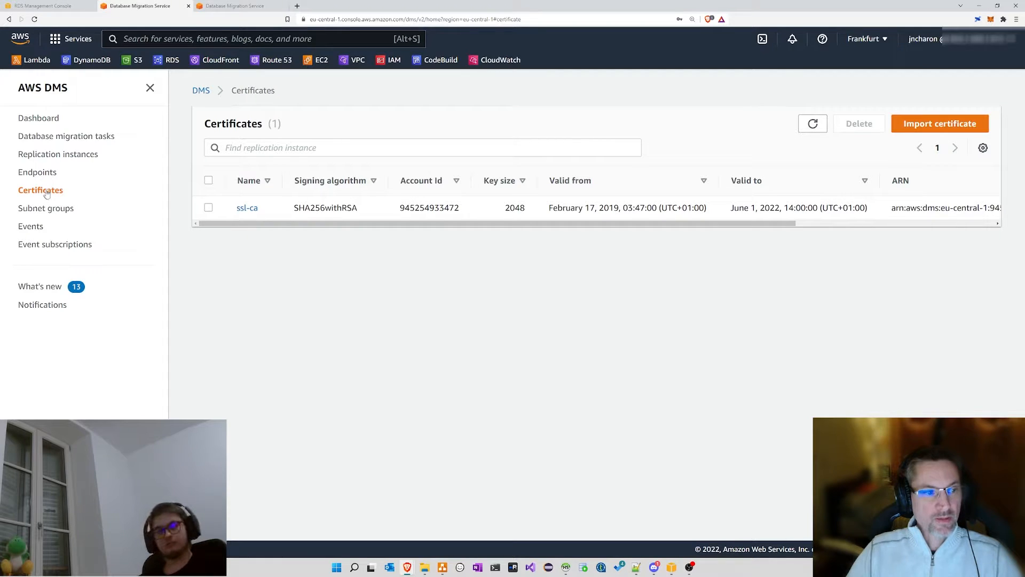
Step: Browse Endpoints and Replication instances, ending on the empty Database migration tasks list
{"action": "left_click", "coordinate": [38, 173]}
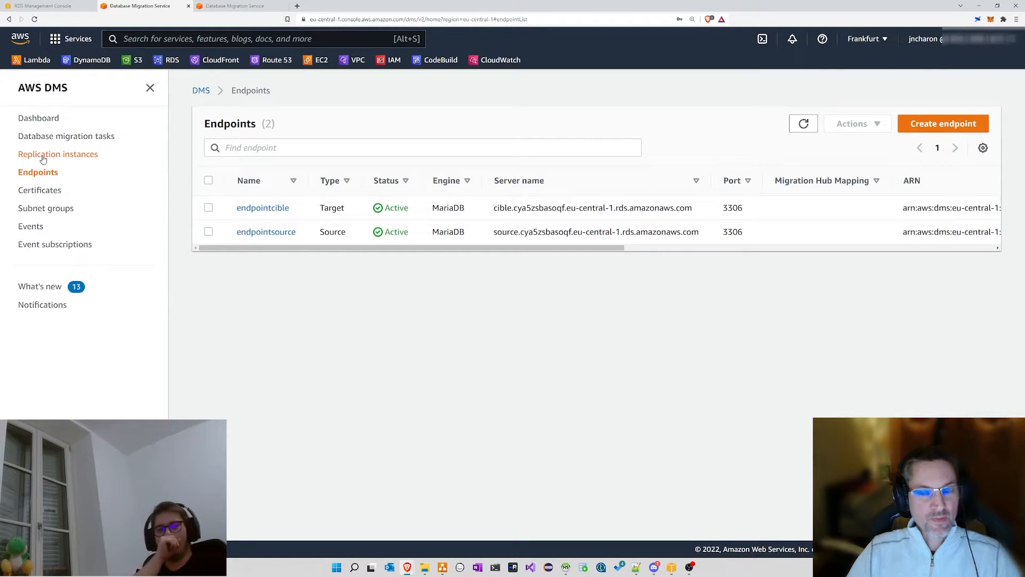
{"action": "left_click", "coordinate": [43, 156]}
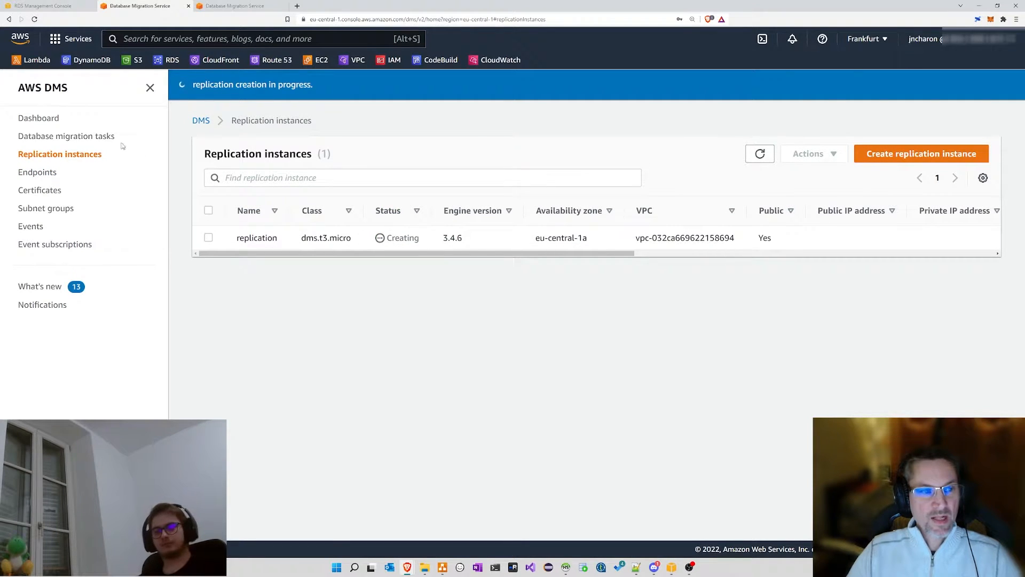
{"action": "left_click", "coordinate": [57, 140]}
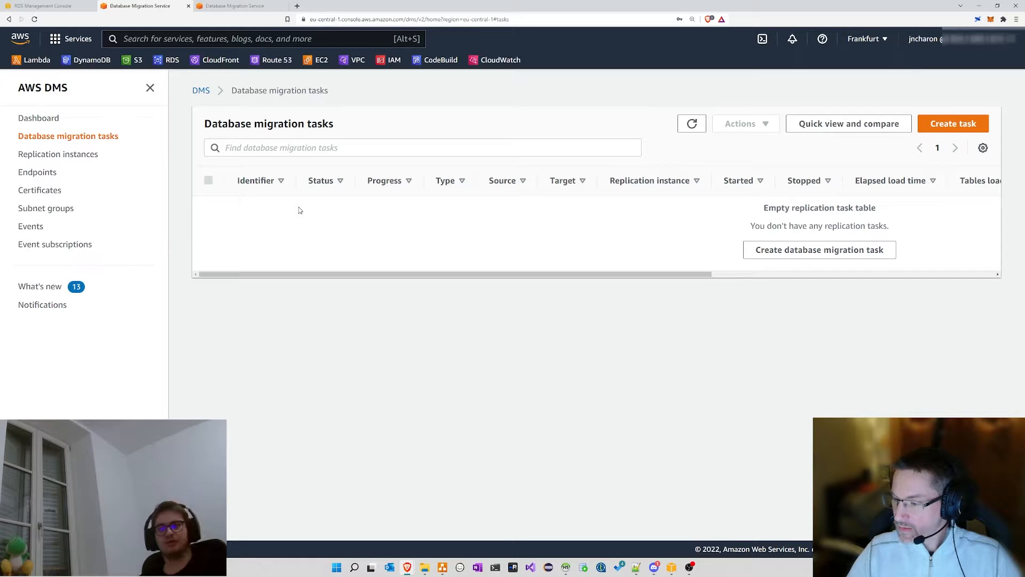
{"action": "left_click", "coordinate": [87, 156]}
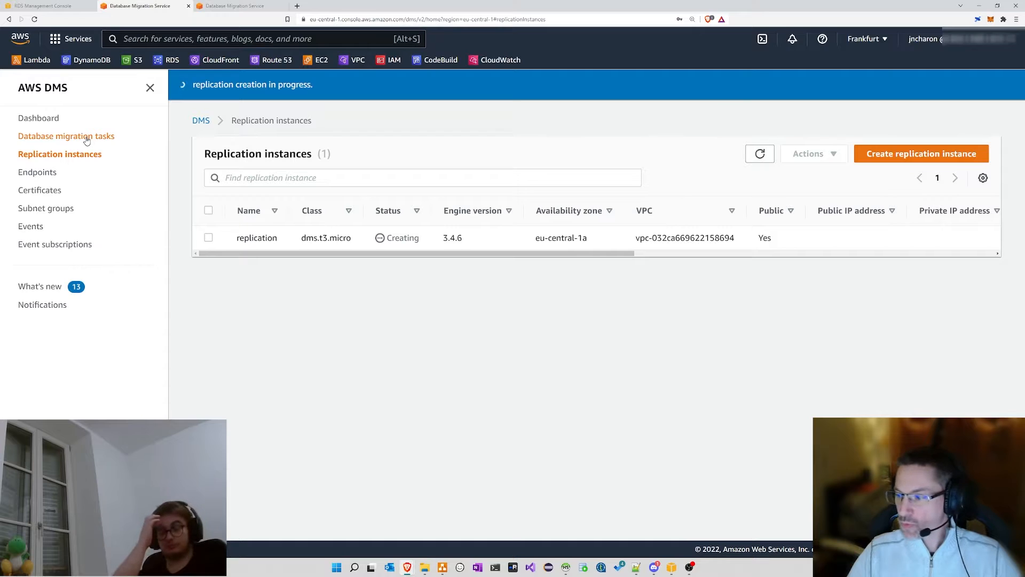
{"action": "left_click", "coordinate": [85, 138]}
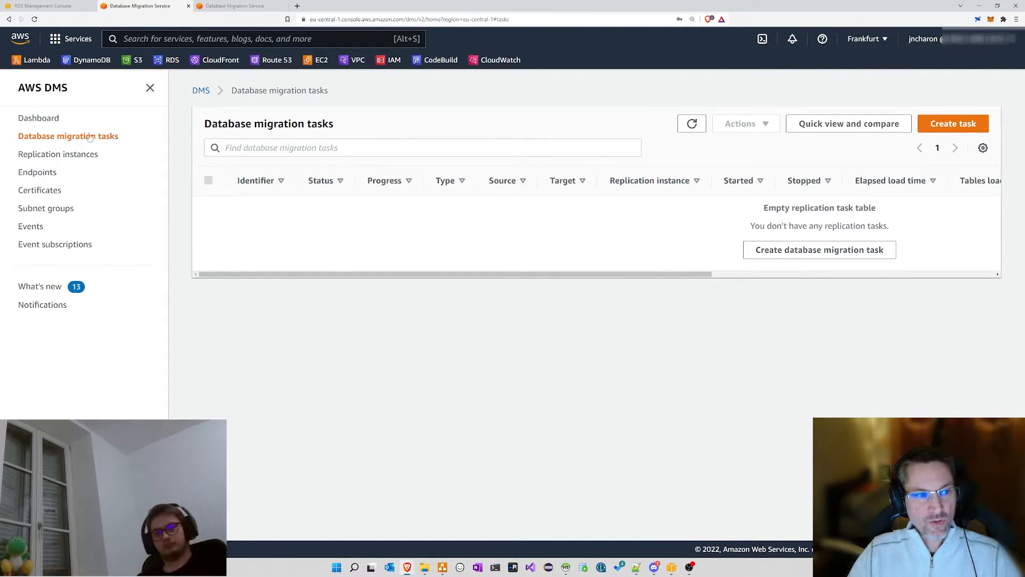
Step: Start a new task named 'migration' and find the replication instance list empty
{"action": "left_click", "coordinate": [953, 125]}
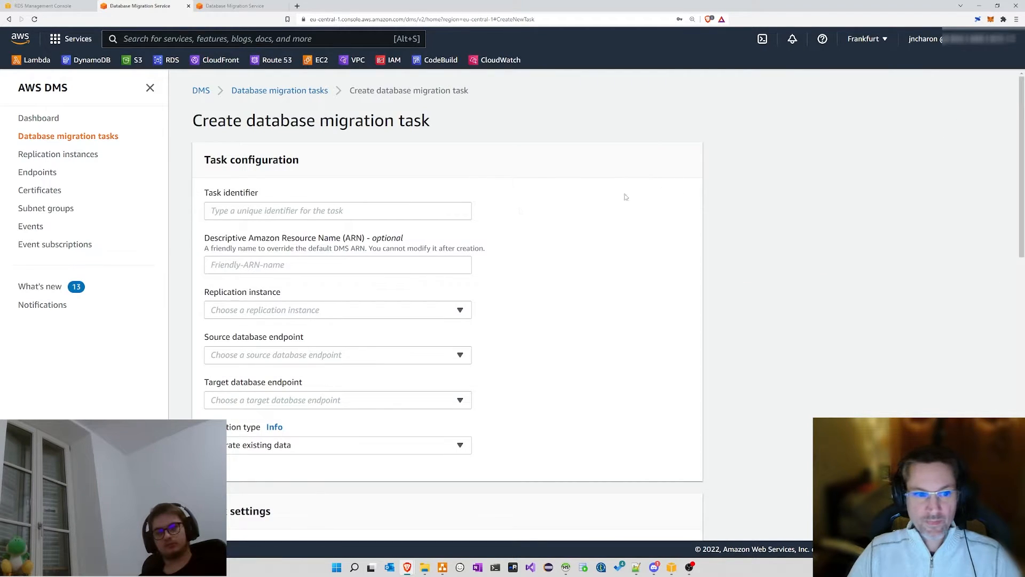
{"action": "left_click", "coordinate": [243, 211]}
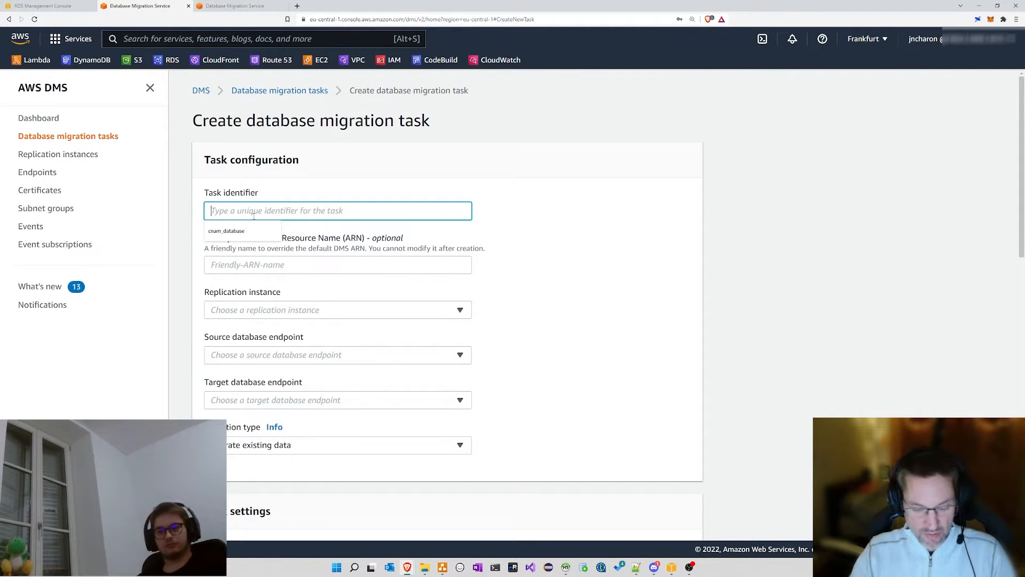
{"action": "type", "text": "migration"}
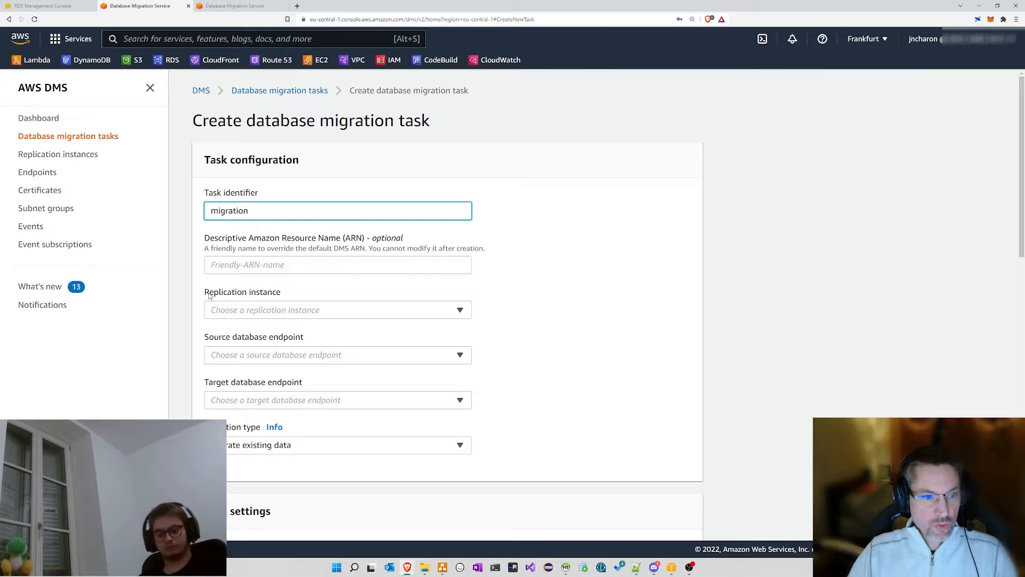
{"action": "left_click_drag", "start_coordinate": [204, 292], "coordinate": [283, 293]}
{"action": "left_click", "coordinate": [296, 311]}
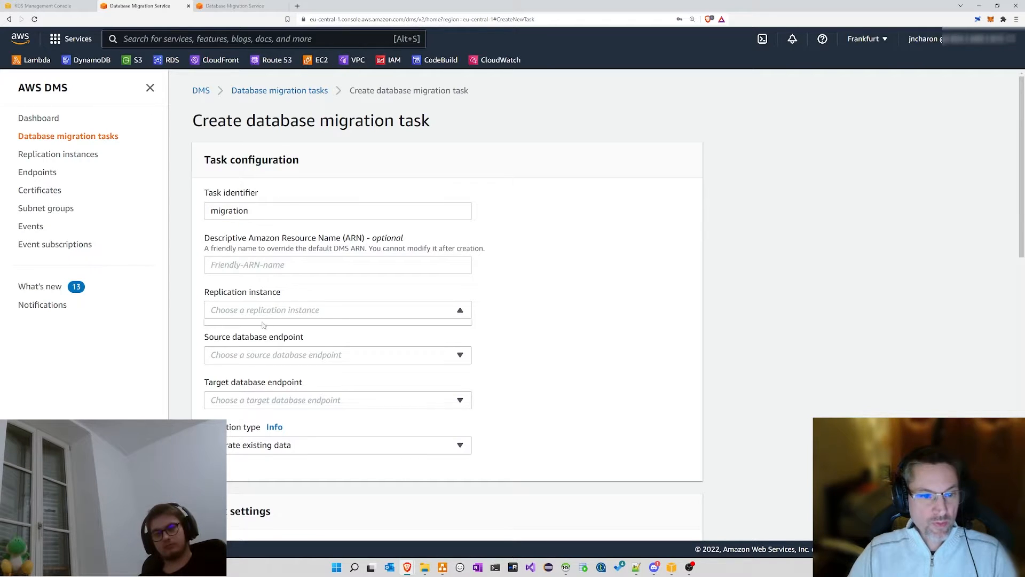
{"action": "left_click", "coordinate": [246, 311]}
{"action": "left_click", "coordinate": [247, 311]}
{"action": "left_click", "coordinate": [248, 310]}
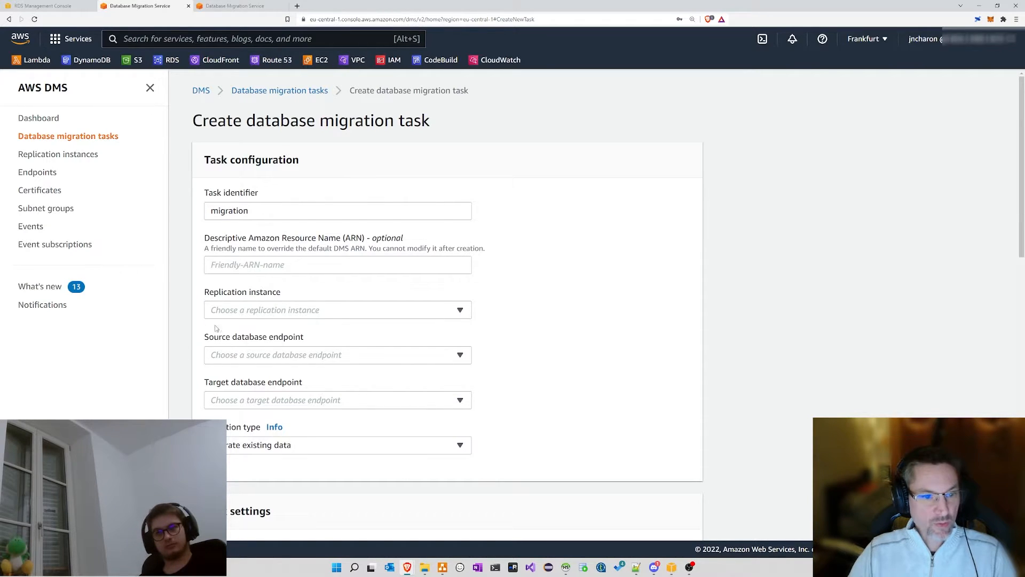
{"action": "left_click_drag", "start_coordinate": [204, 292], "coordinate": [314, 290]}
{"action": "left_click", "coordinate": [314, 290]}
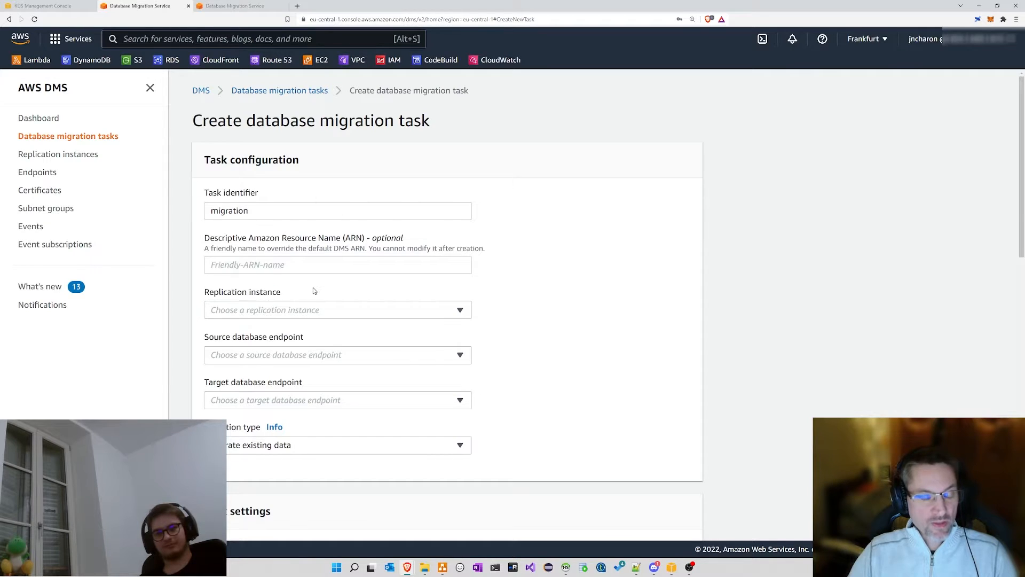
Step: Choose endpointsource as the source and endpointcible as the target endpoint
{"action": "left_click", "coordinate": [283, 356]}
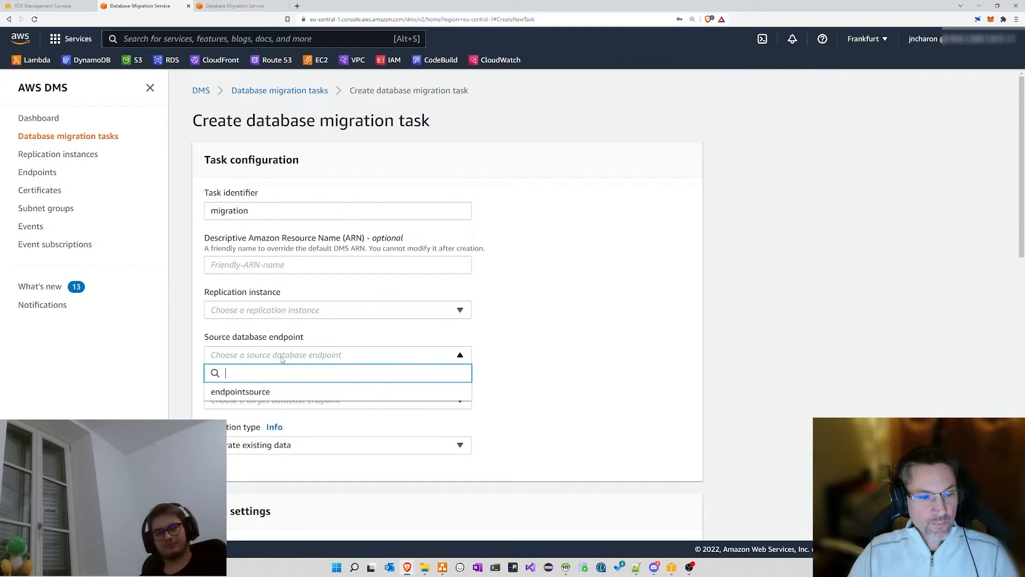
{"action": "left_click", "coordinate": [247, 393]}
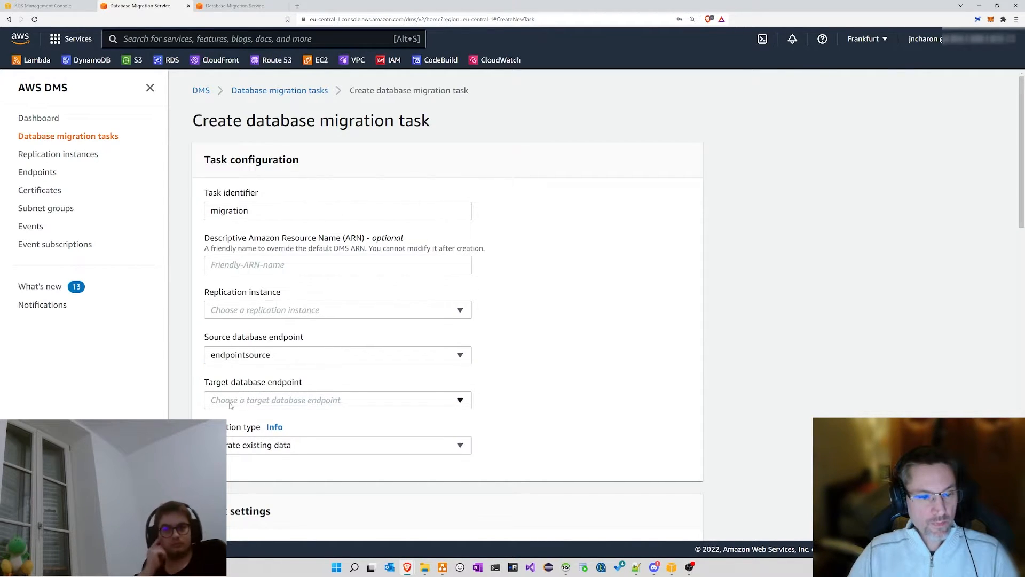
{"action": "left_click", "coordinate": [257, 401]}
{"action": "left_click", "coordinate": [261, 437]}
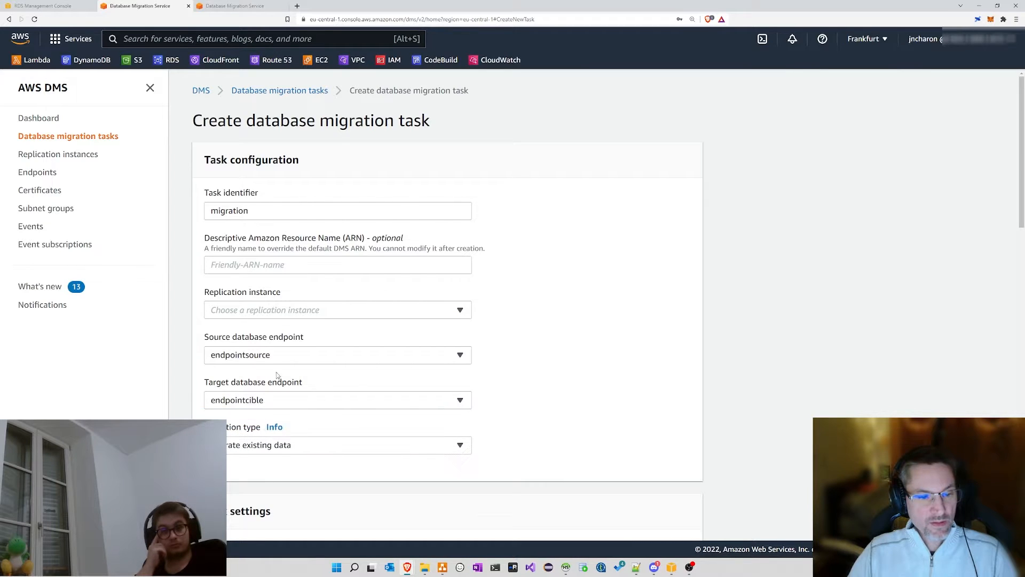
Step: Set Migration type to Migrate existing data and replicate ongoing changes
{"action": "scroll", "coordinate": [302, 374], "scroll_direction": "down", "scroll_amount": 2}
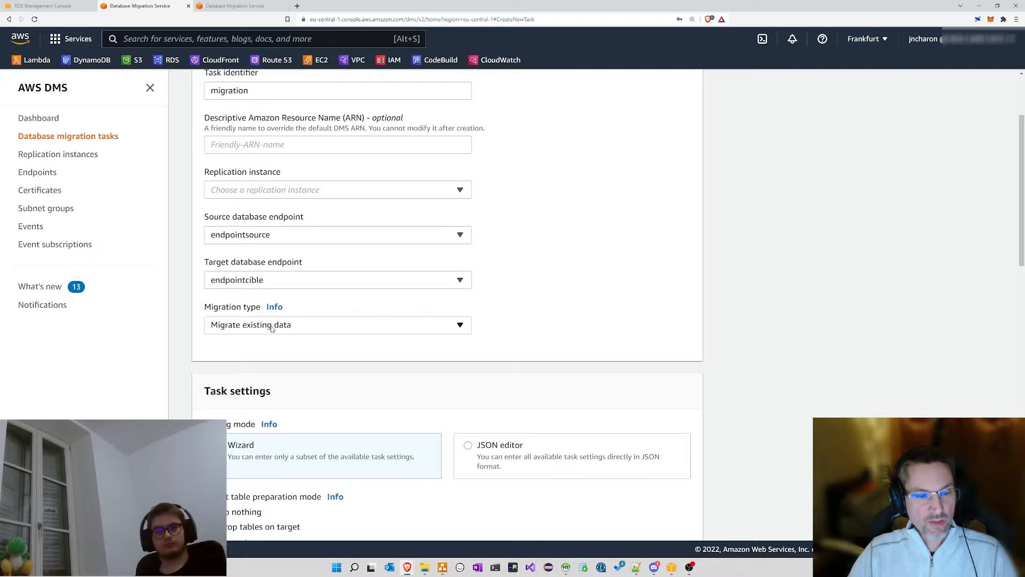
{"action": "left_click", "coordinate": [272, 328]}
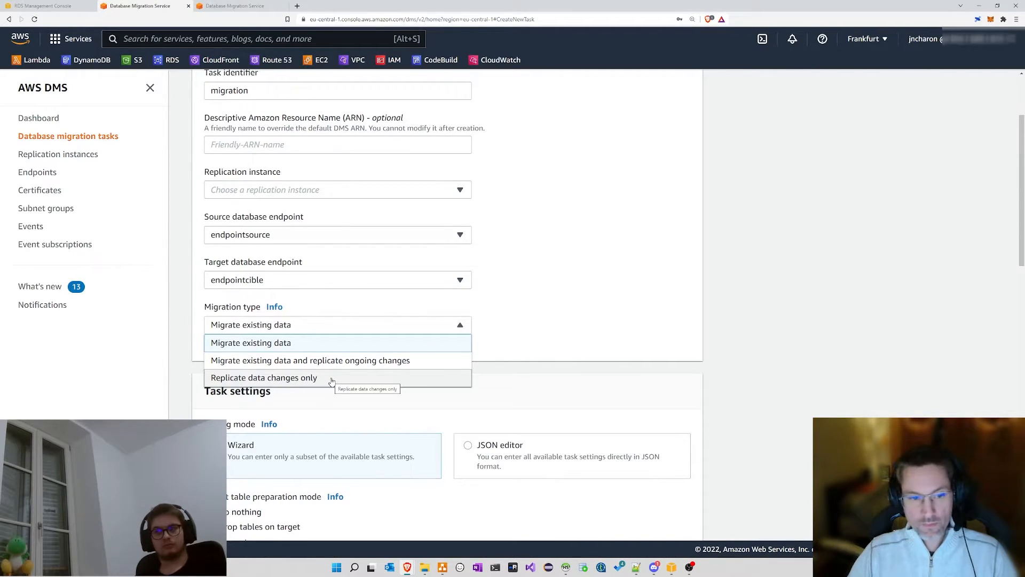
{"action": "left_click", "coordinate": [331, 378]}
{"action": "left_click", "coordinate": [335, 324]}
{"action": "left_click", "coordinate": [340, 343]}
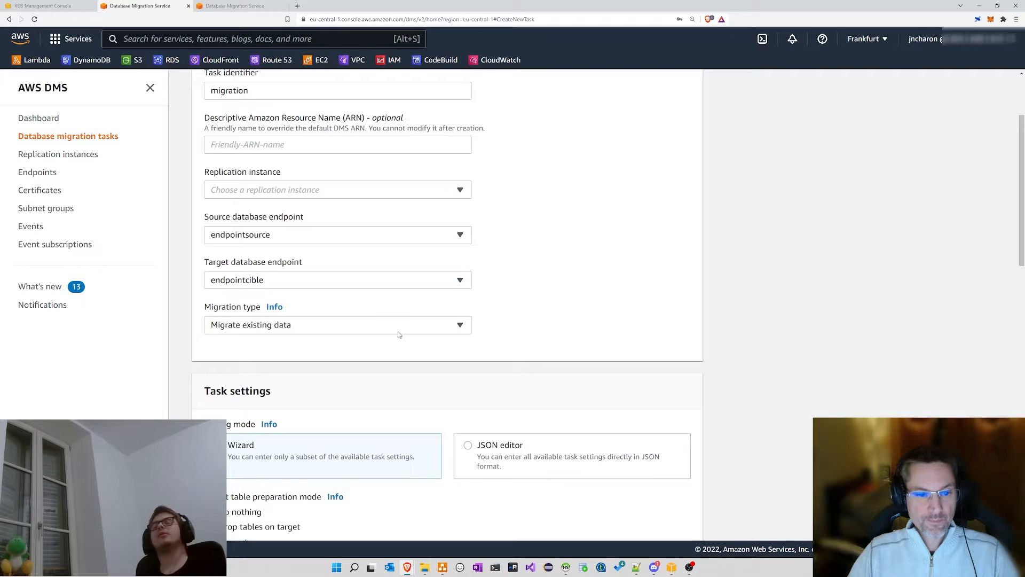
{"action": "left_click", "coordinate": [315, 328]}
{"action": "left_click", "coordinate": [280, 361]}
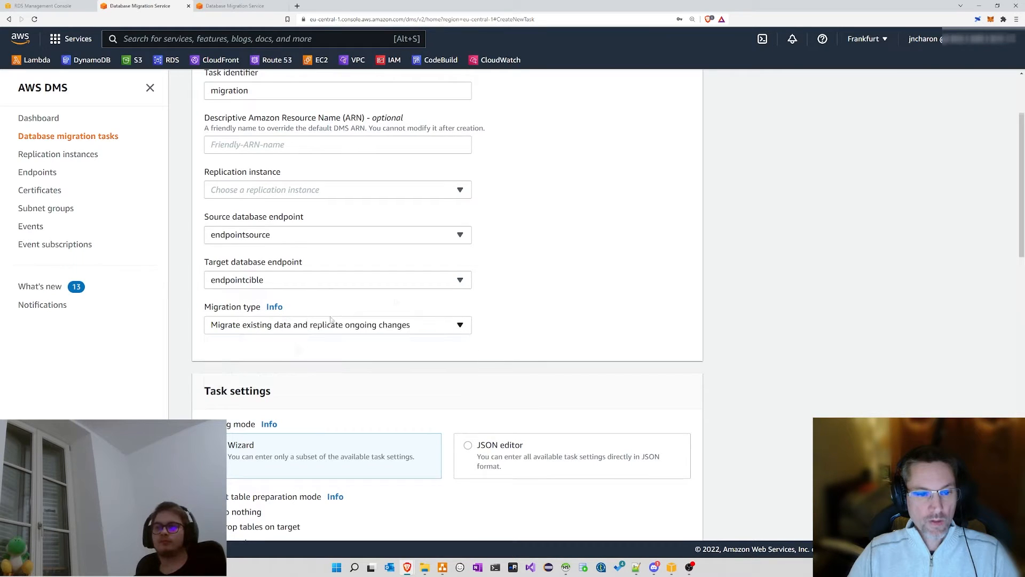
{"action": "scroll", "coordinate": [565, 265], "scroll_direction": "down", "scroll_amount": 1}
{"action": "scroll", "coordinate": [565, 266], "scroll_direction": "down", "scroll_amount": 2}
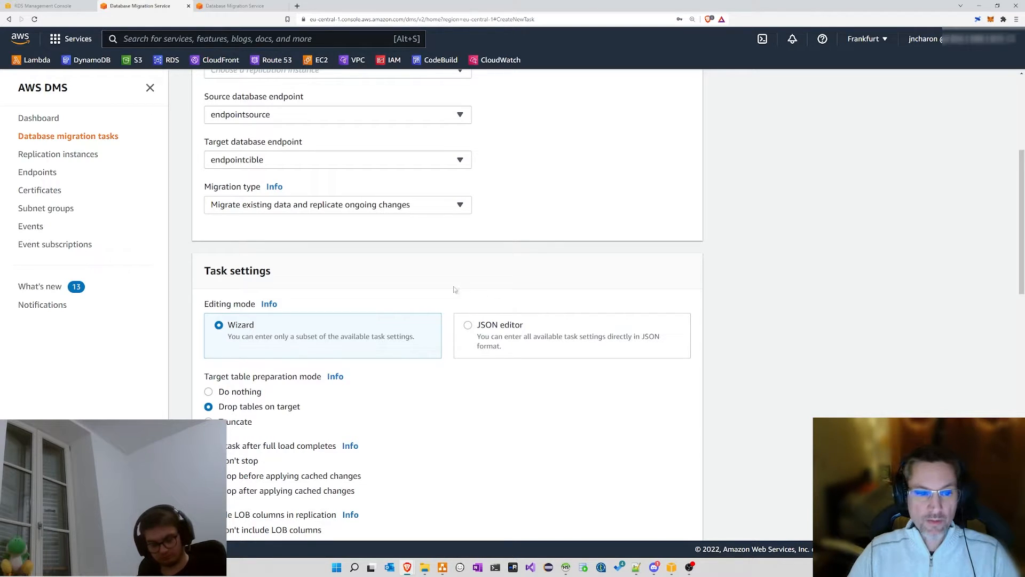
{"action": "scroll", "coordinate": [405, 266], "scroll_direction": "up", "scroll_amount": 5}
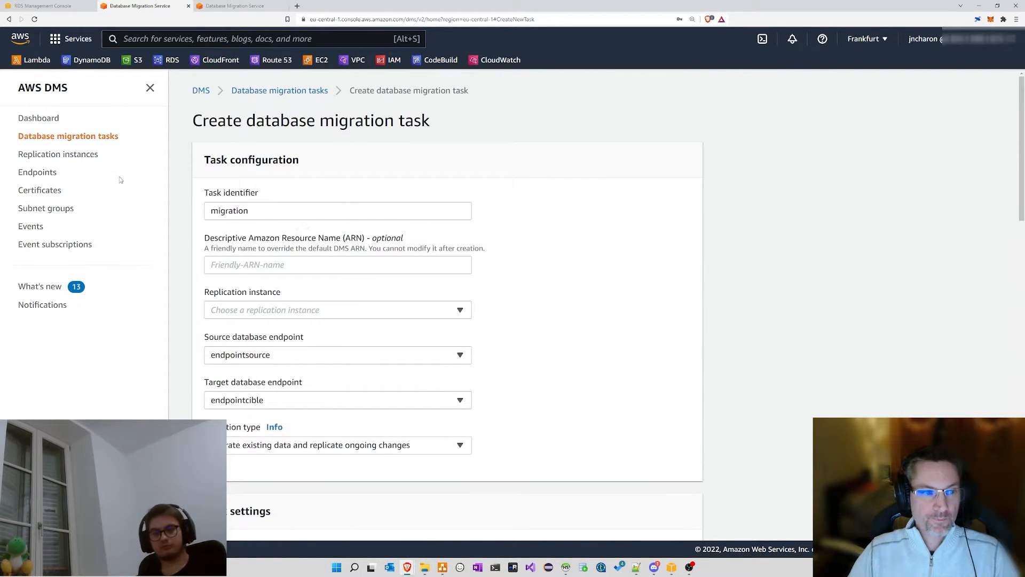
Step: Close the extra console tabs, reload the task form, and switch to the RDS cible database page
{"action": "left_click", "coordinate": [259, 8]}
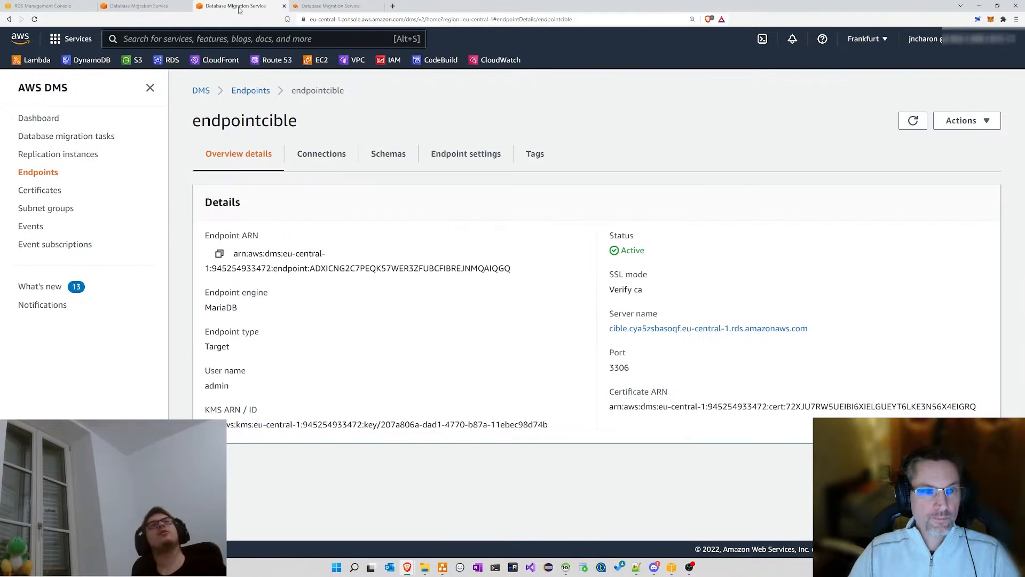
{"action": "left_click", "coordinate": [284, 6]}
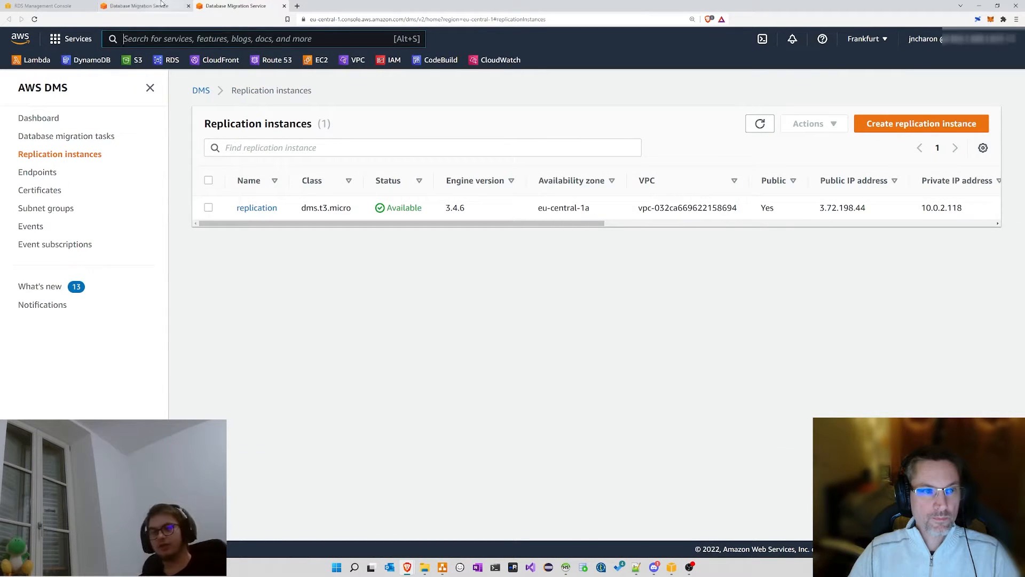
{"action": "left_click", "coordinate": [161, 7]}
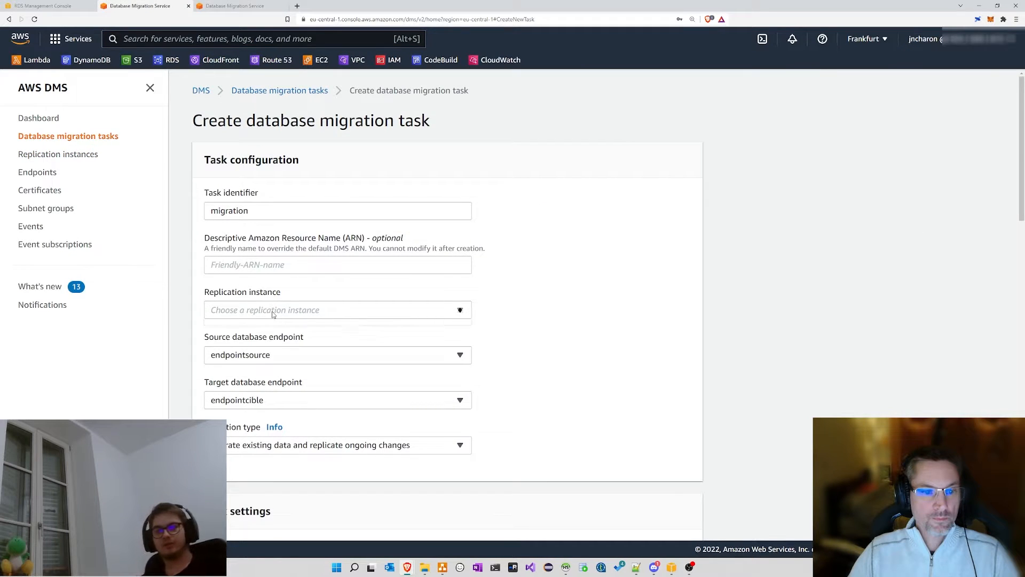
{"action": "left_click", "coordinate": [34, 20]}
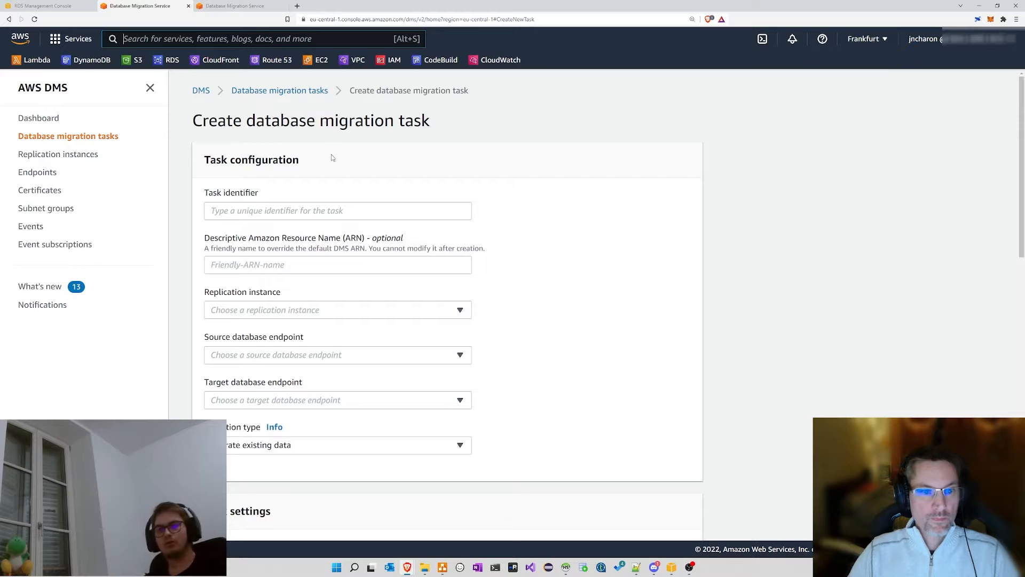
{"action": "left_click", "coordinate": [284, 6]}
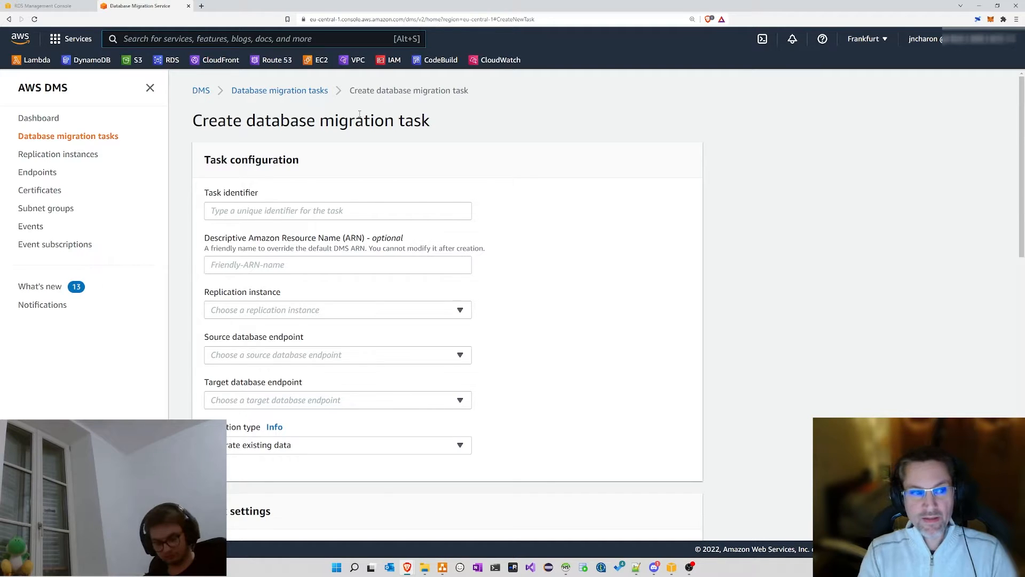
{"action": "left_click", "coordinate": [43, 6]}
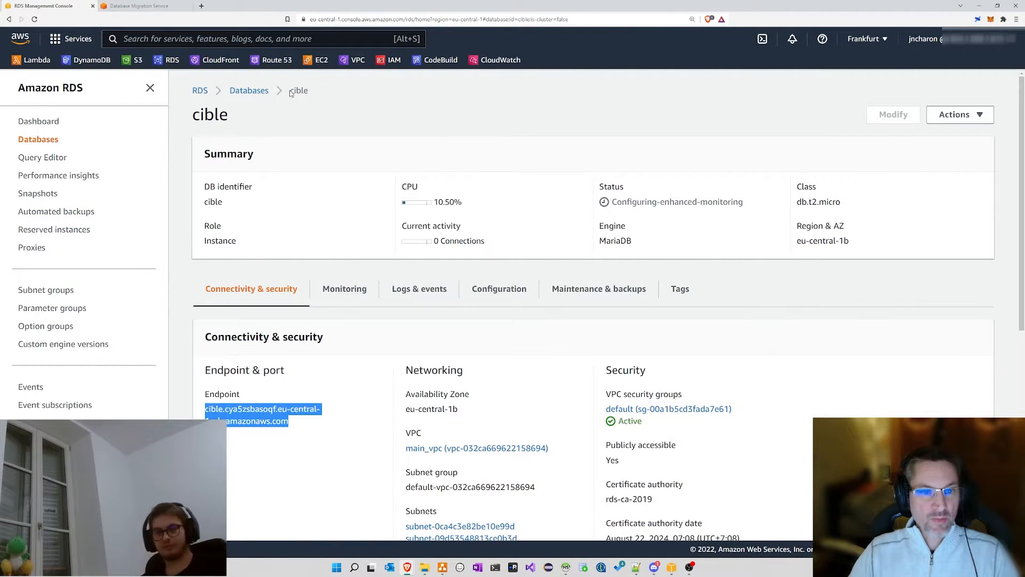
Step: Review cible's Configuration tab, noting that Multi-AZ is set to No
{"action": "left_click", "coordinate": [493, 290]}
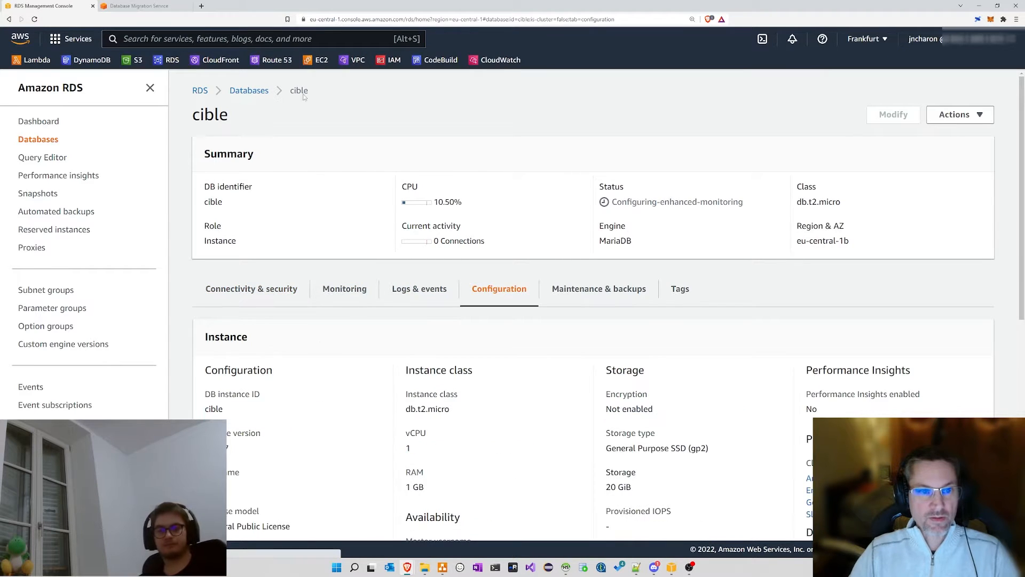
{"action": "scroll", "coordinate": [471, 354], "scroll_direction": "down", "scroll_amount": 1}
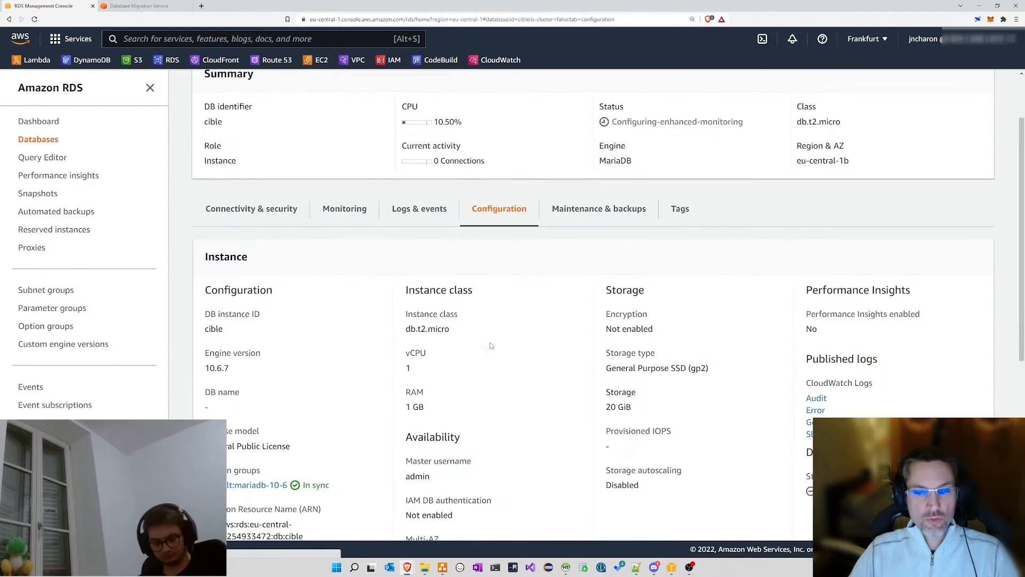
{"action": "scroll", "coordinate": [537, 328], "scroll_direction": "down", "scroll_amount": 3}
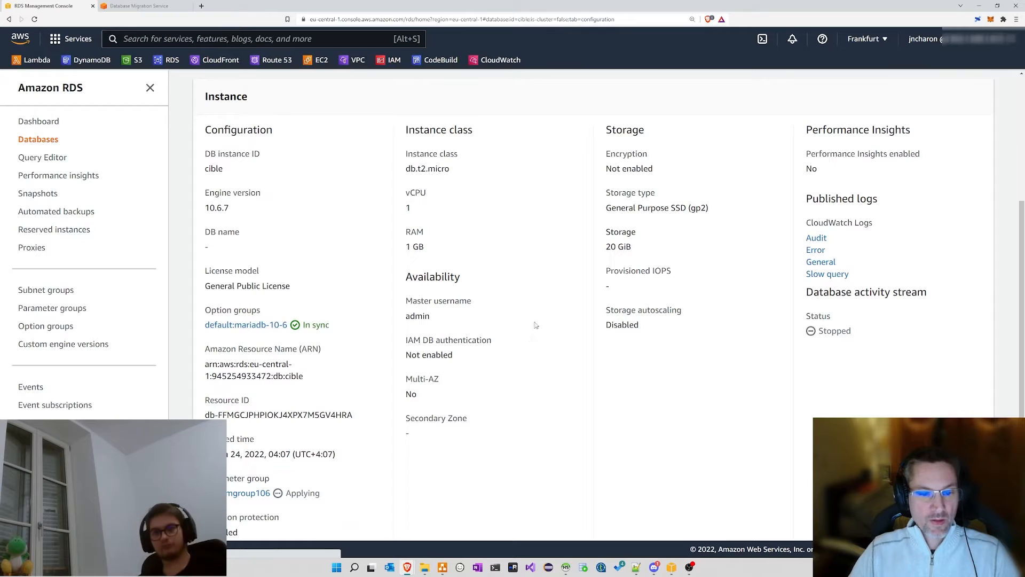
{"action": "left_click_drag", "start_coordinate": [406, 379], "coordinate": [425, 396]}
{"action": "left_click", "coordinate": [427, 393]}
{"action": "left_click", "coordinate": [428, 398]}
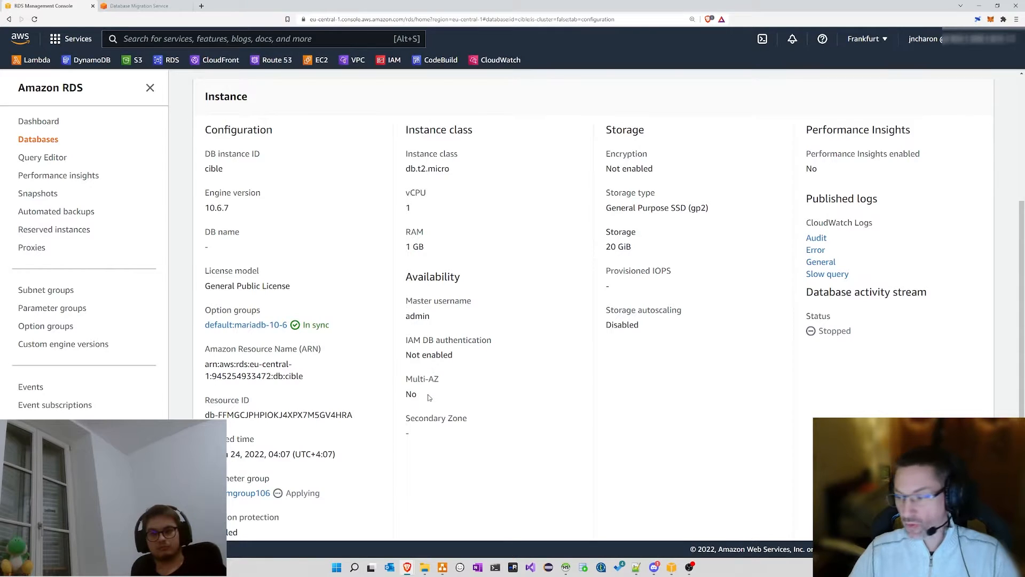
{"action": "left_click_drag", "start_coordinate": [421, 394], "coordinate": [404, 379]}
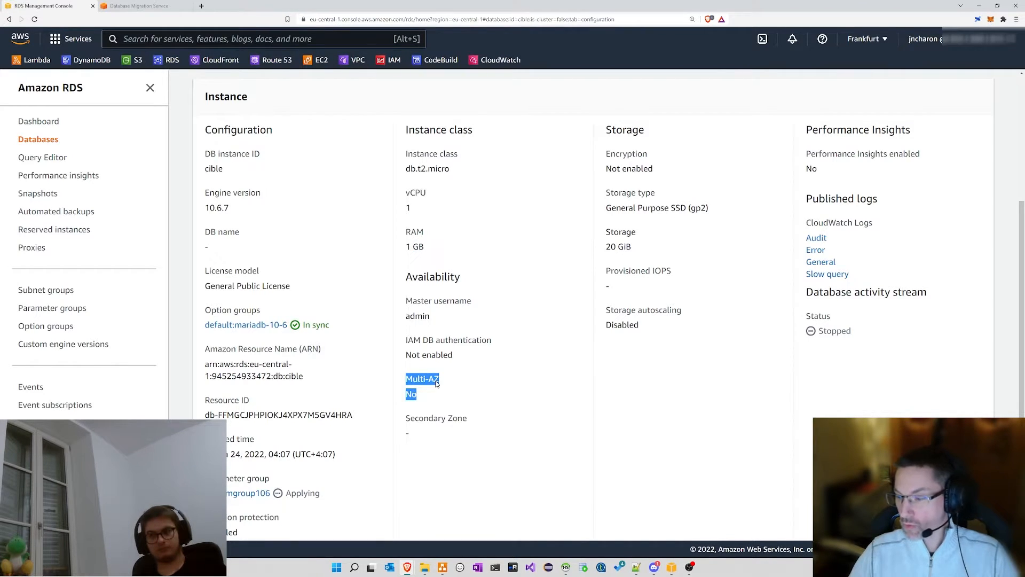
Step: Go back to the now-blank DMS task form to re-enter the task identifier
{"action": "scroll", "coordinate": [459, 374], "scroll_direction": "up", "scroll_amount": 5}
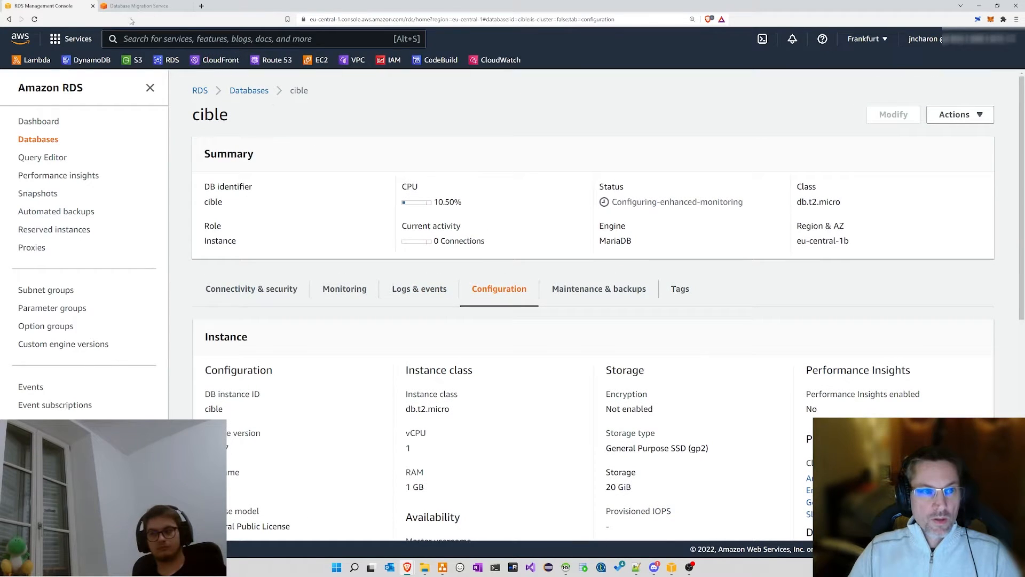
{"action": "left_click", "coordinate": [118, 4]}
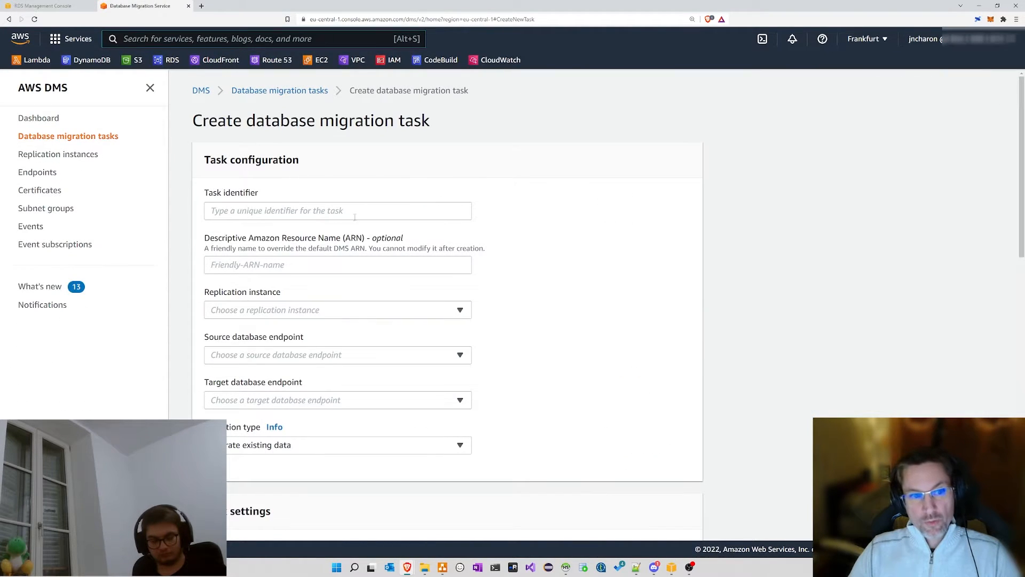
{"action": "left_click", "coordinate": [255, 210]}
Step: Name the task 'migration' and select the replication instance
{"action": "type", "text": "migra"}
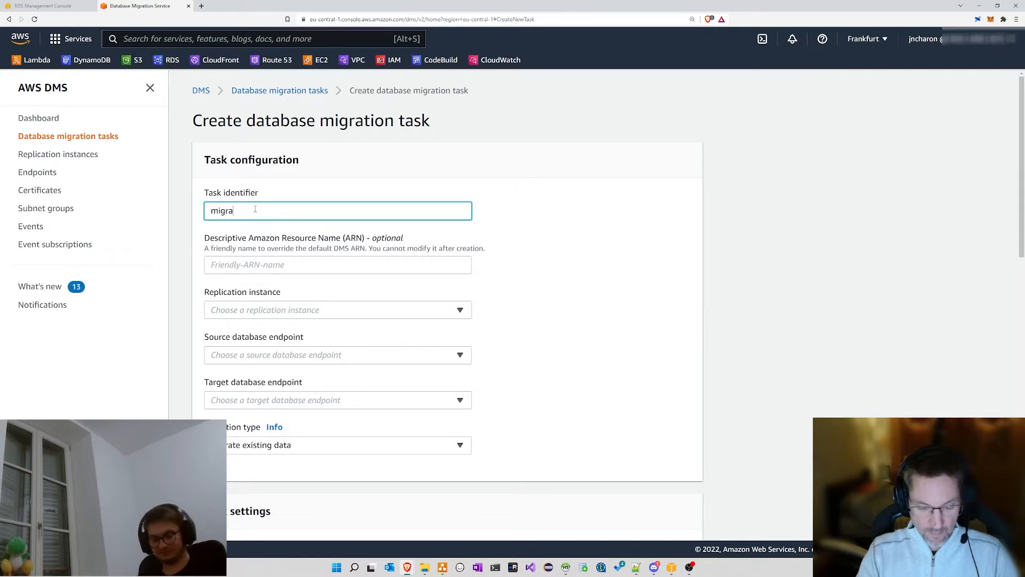
{"action": "type", "text": "tion"}
{"action": "left_click", "coordinate": [287, 302]}
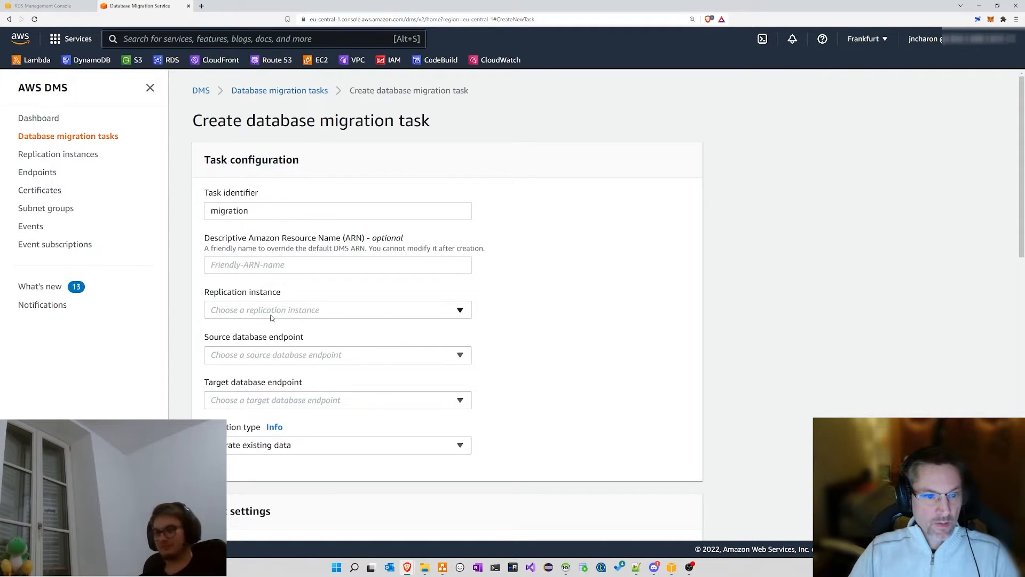
{"action": "left_click", "coordinate": [270, 316]}
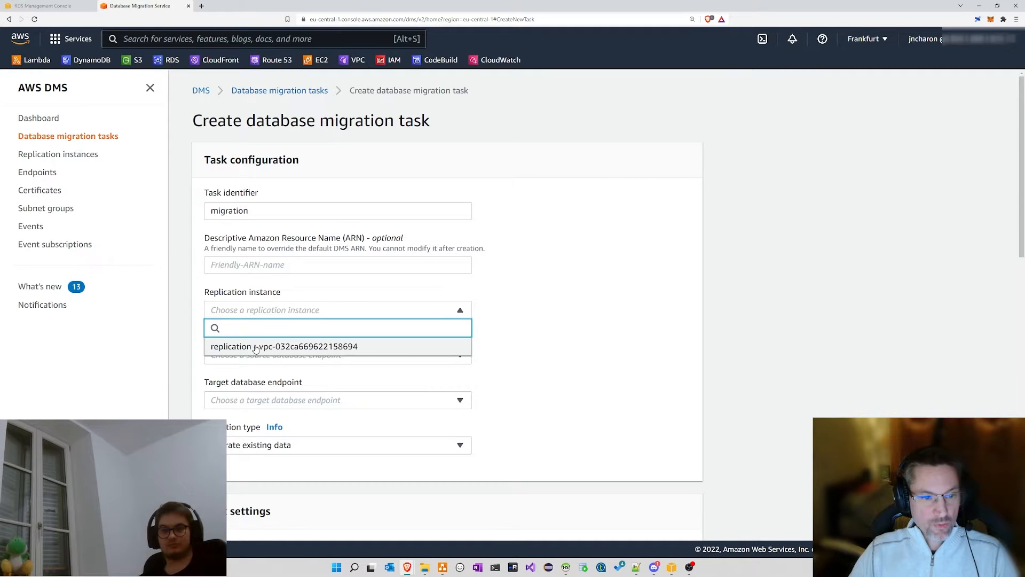
{"action": "left_click", "coordinate": [256, 346]}
Step: Set endpointsource as the source and endpointcible as the target endpoint
{"action": "left_click", "coordinate": [247, 355]}
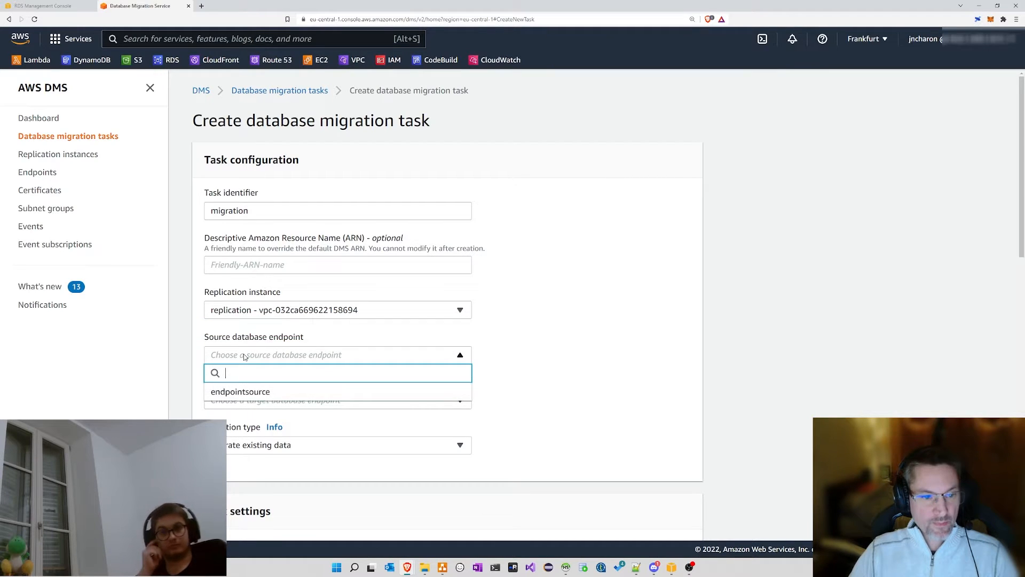
{"action": "left_click", "coordinate": [241, 393]}
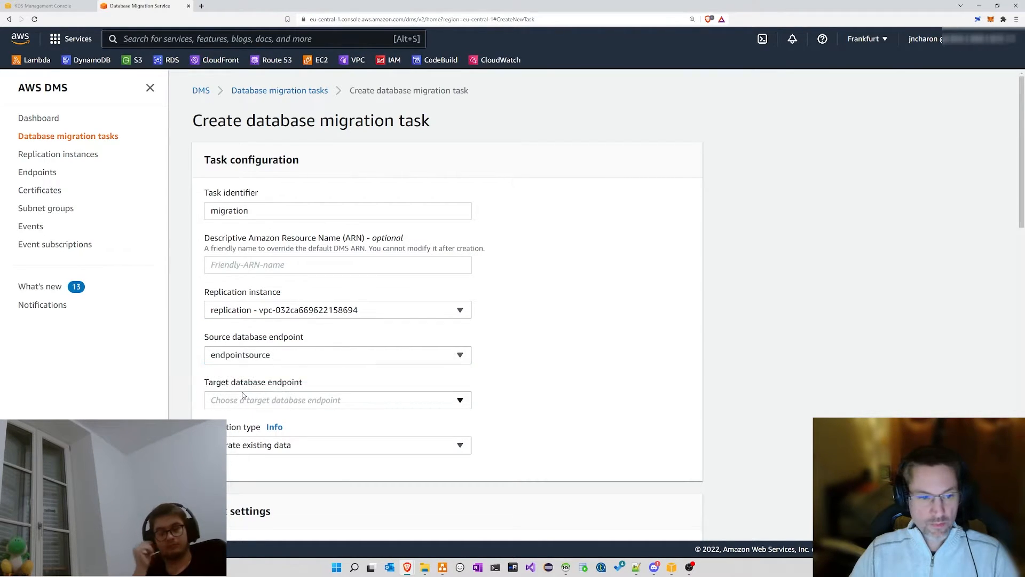
{"action": "left_click", "coordinate": [298, 403]}
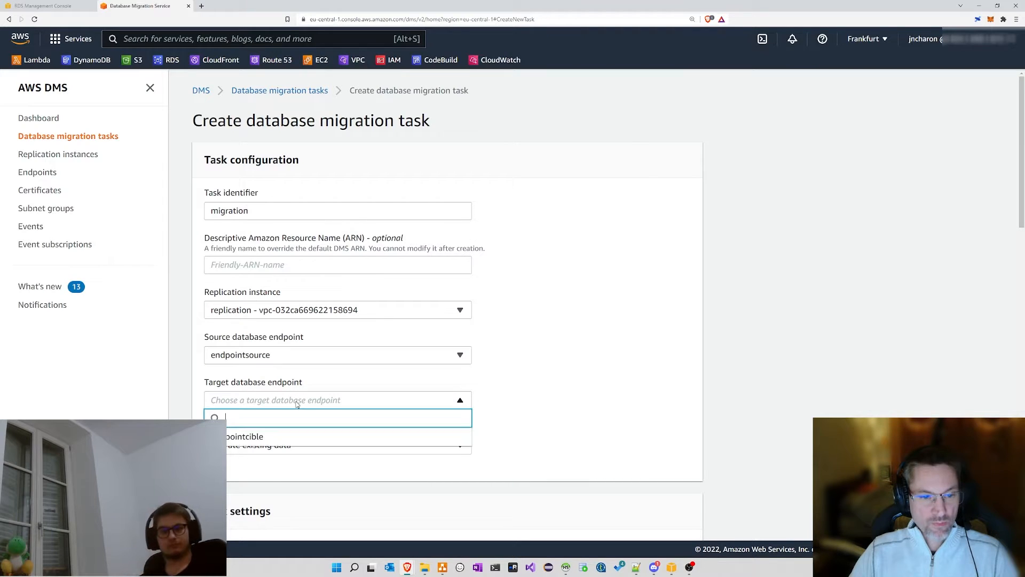
{"action": "left_click", "coordinate": [263, 438]}
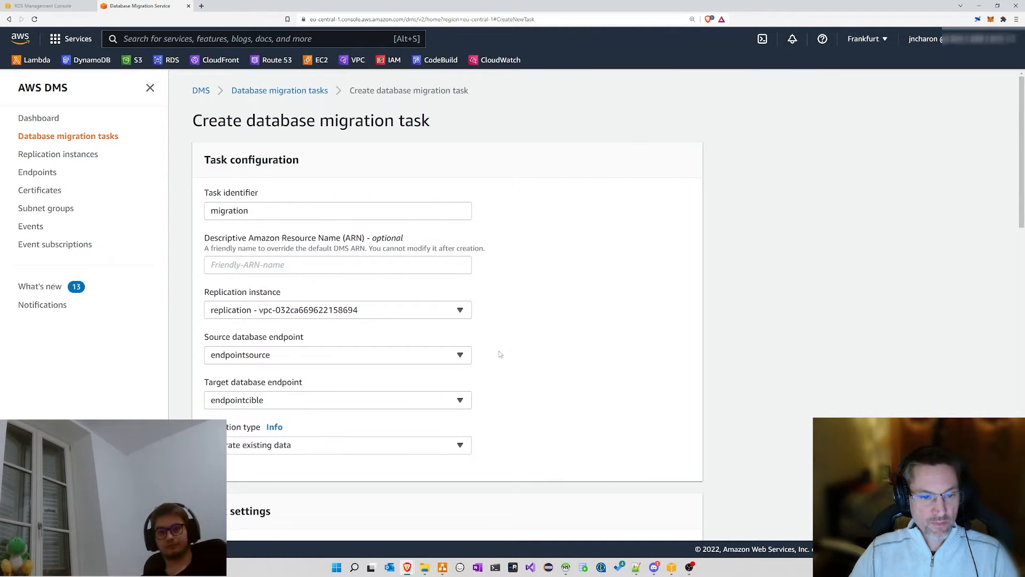
{"action": "scroll", "coordinate": [535, 337], "scroll_direction": "down", "scroll_amount": 3}
{"action": "left_click", "coordinate": [280, 284]}
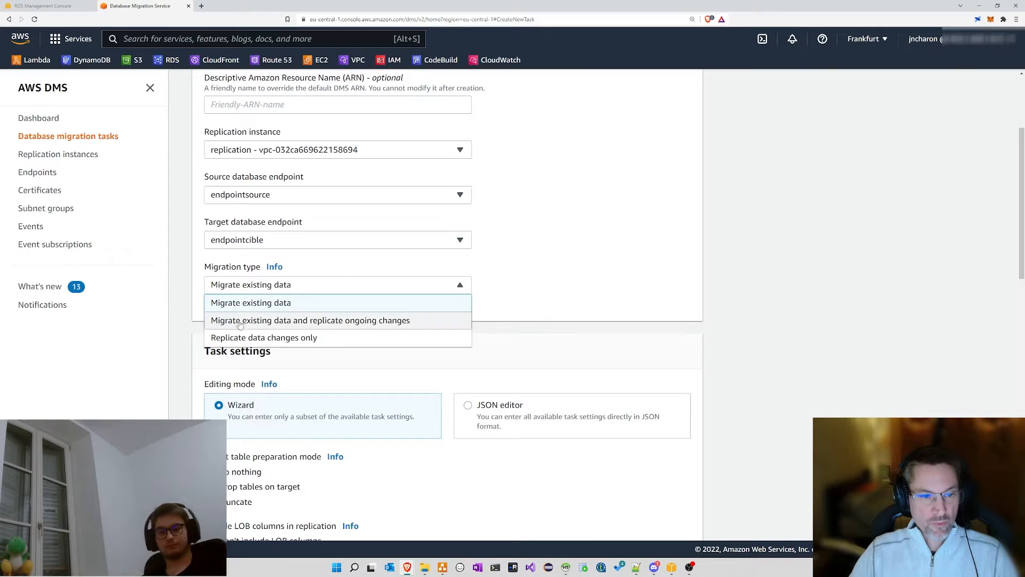
Step: Choose full load plus ongoing changes and keep Drop tables on target for table preparation
{"action": "left_click", "coordinate": [404, 322]}
{"action": "scroll", "coordinate": [435, 327], "scroll_direction": "down", "scroll_amount": 3}
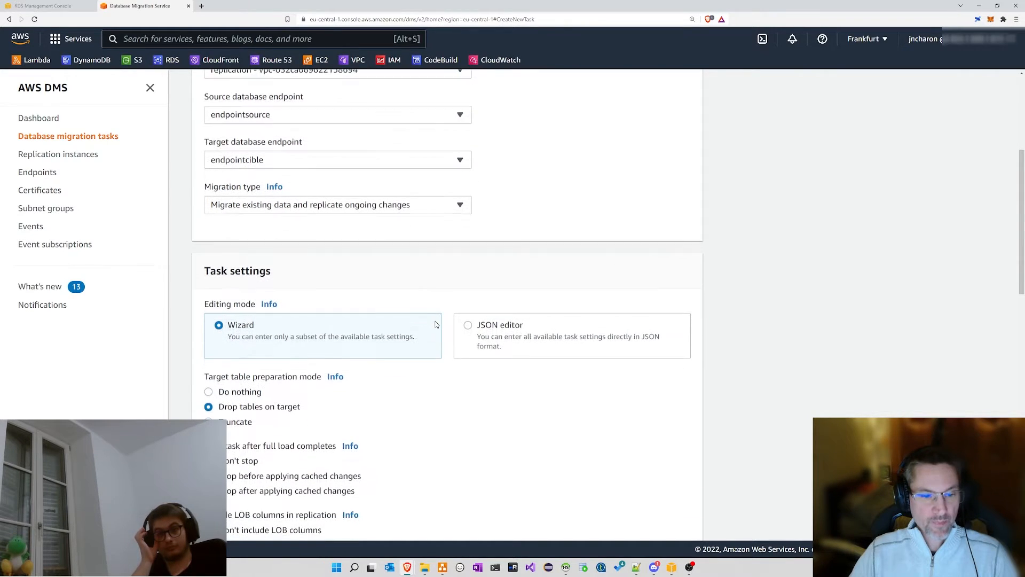
{"action": "left_click_drag", "start_coordinate": [205, 297], "coordinate": [320, 298]}
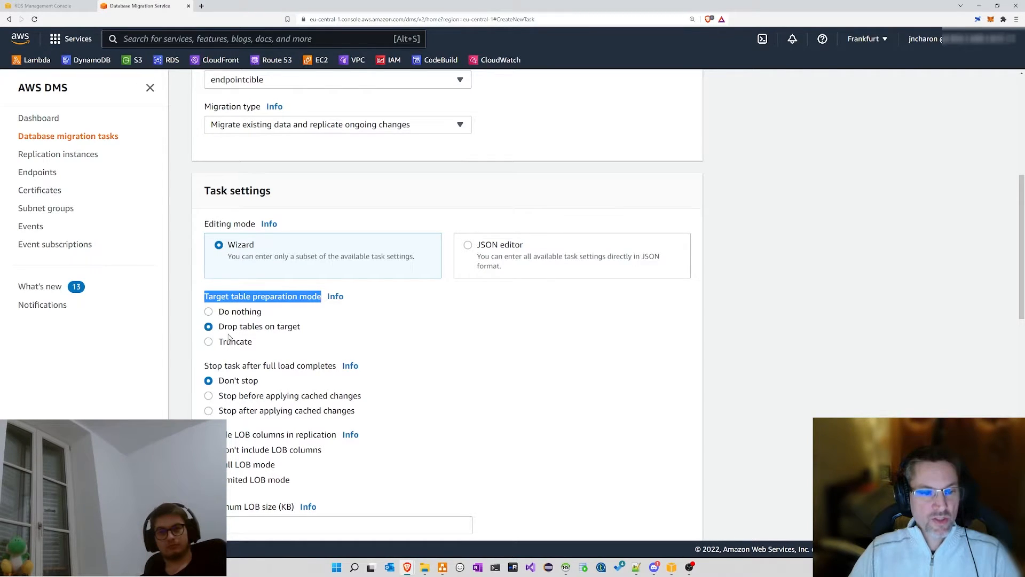
{"action": "left_click_drag", "start_coordinate": [219, 327], "coordinate": [325, 328]}
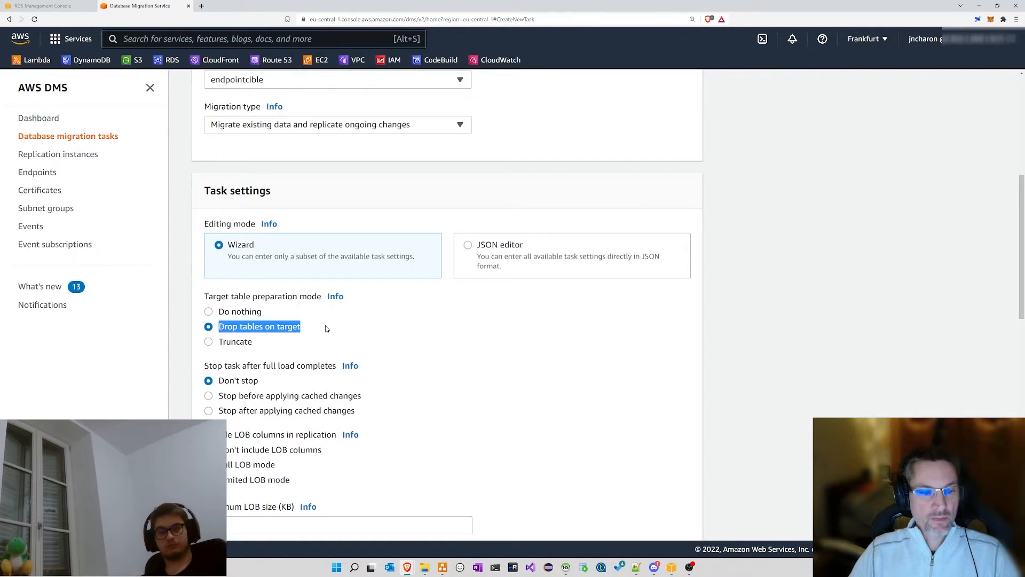
{"action": "left_click", "coordinate": [228, 331]}
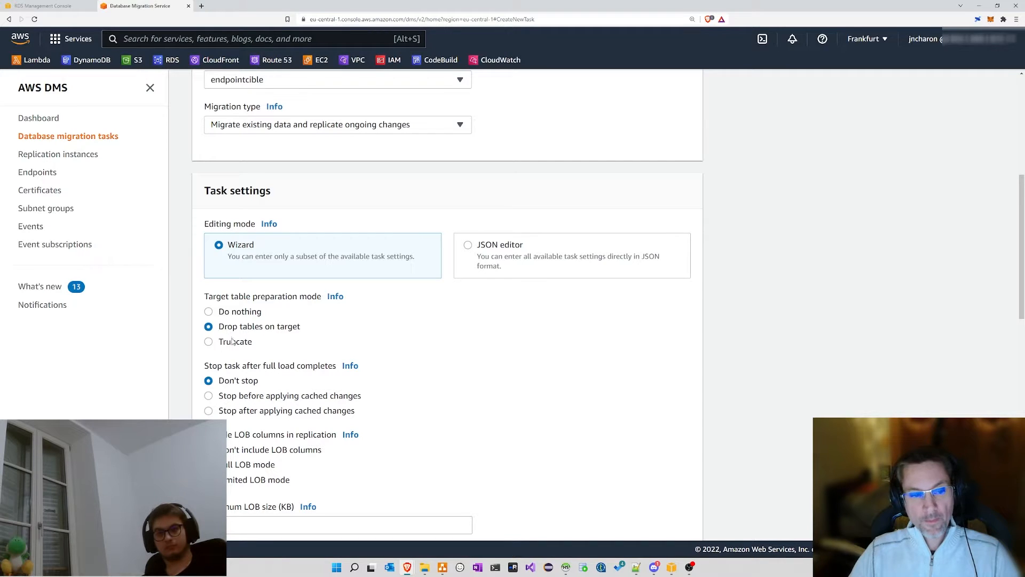
{"action": "left_click", "coordinate": [234, 344]}
{"action": "left_click", "coordinate": [233, 314]}
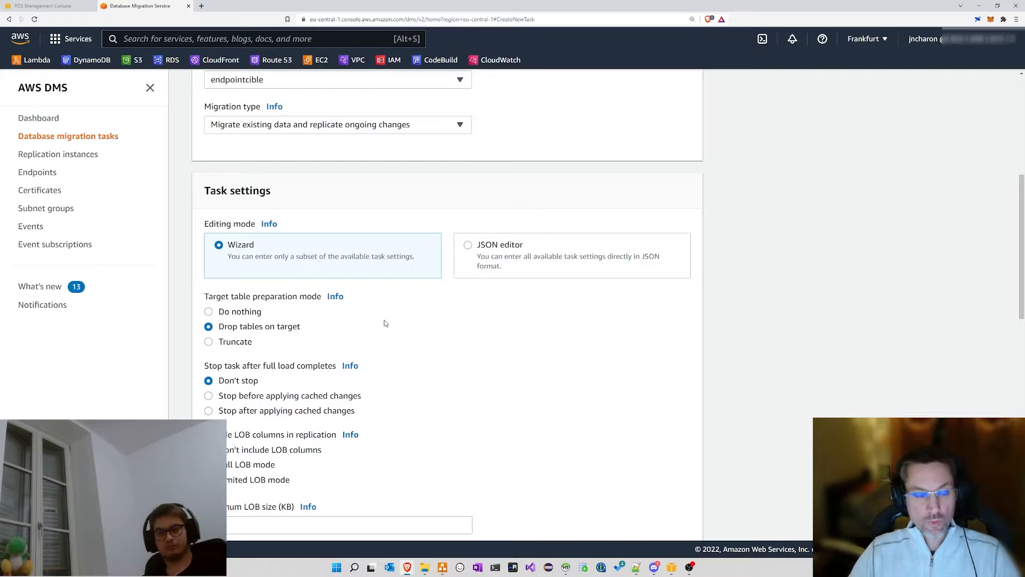
Step: Keep the task set to Don't stop after full load, after reviewing the stop options
{"action": "scroll", "coordinate": [384, 323], "scroll_direction": "down", "scroll_amount": 2}
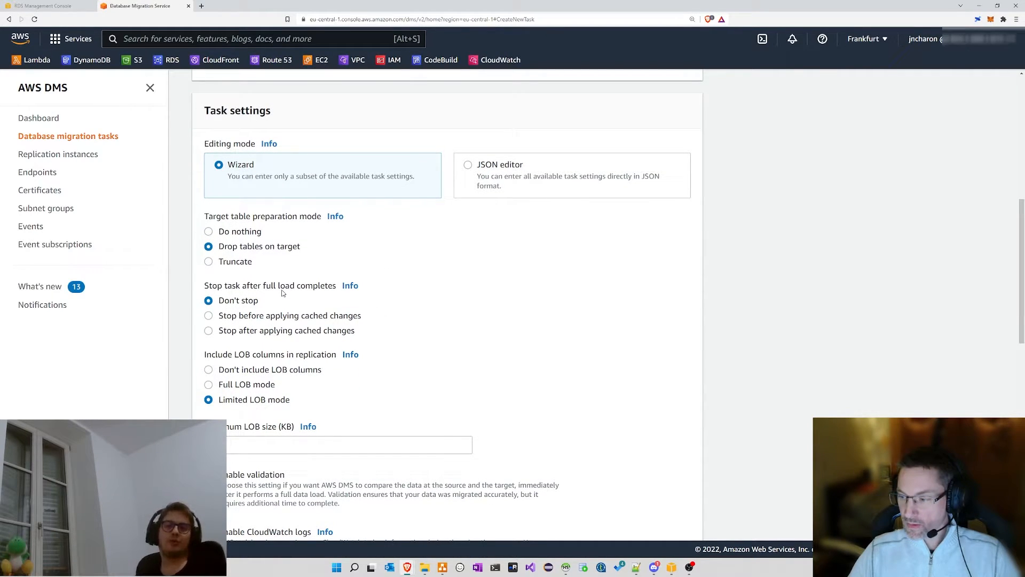
{"action": "left_click_drag", "start_coordinate": [224, 247], "coordinate": [313, 251]}
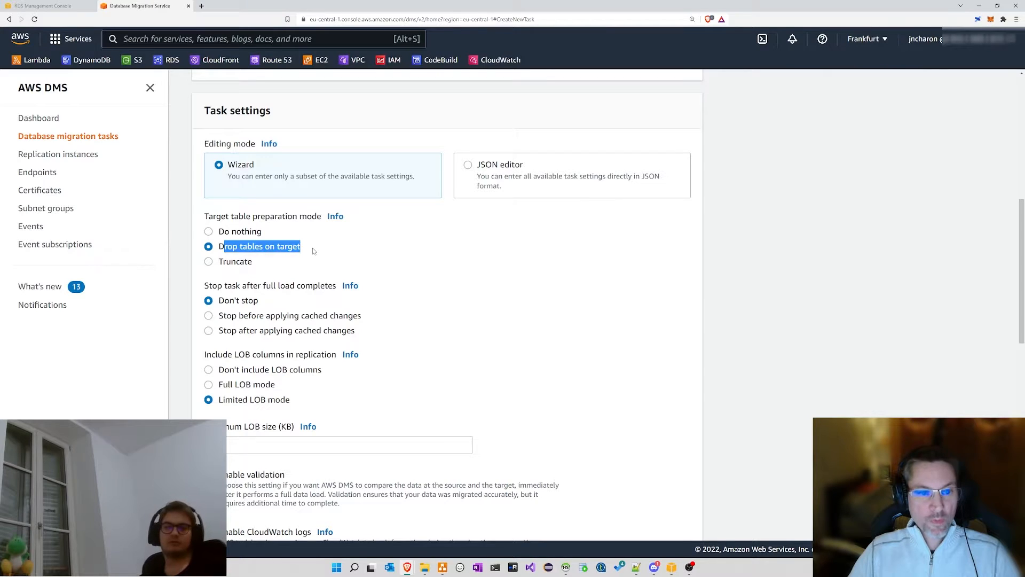
{"action": "left_click_drag", "start_coordinate": [219, 266], "coordinate": [276, 265]}
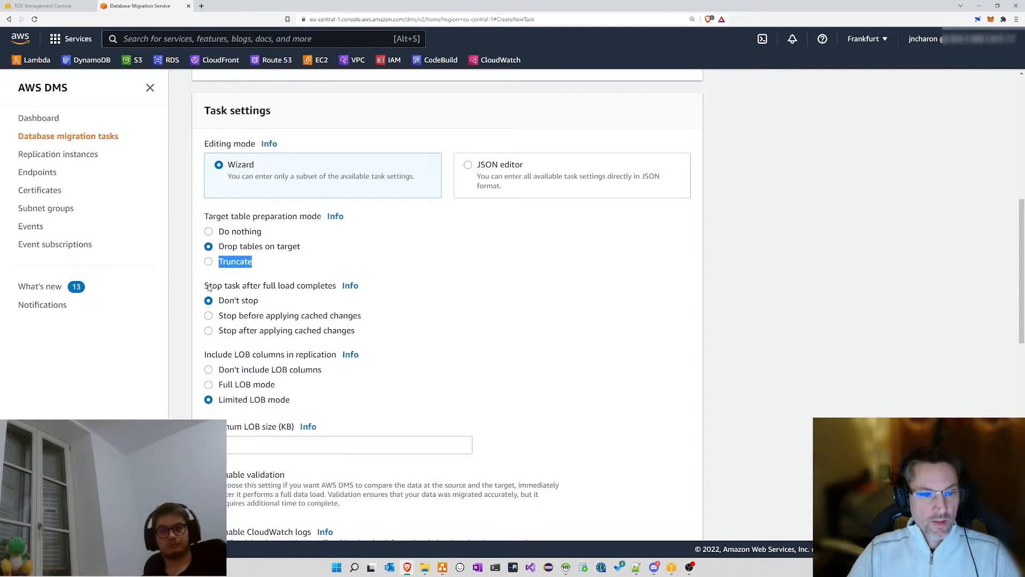
{"action": "left_click_drag", "start_coordinate": [209, 287], "coordinate": [330, 291]}
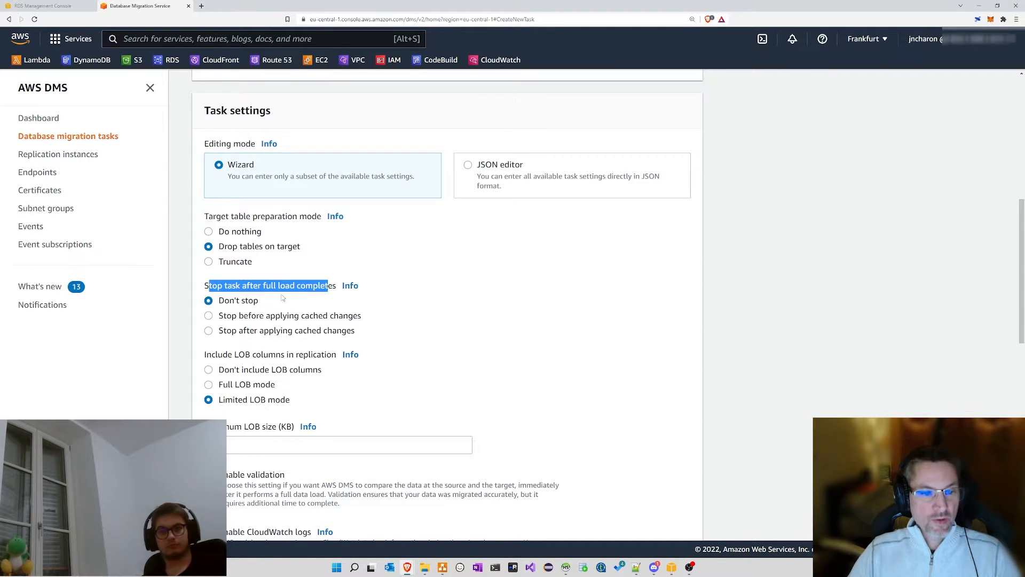
{"action": "left_click_drag", "start_coordinate": [225, 301], "coordinate": [323, 317]}
{"action": "left_click_drag", "start_coordinate": [239, 332], "coordinate": [335, 334]}
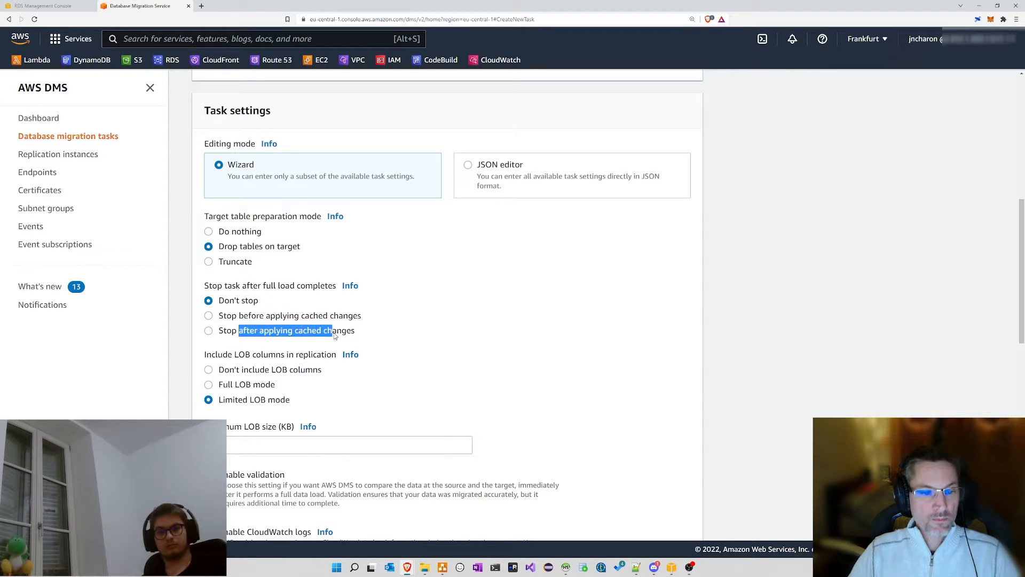
{"action": "left_click", "coordinate": [304, 317]}
{"action": "left_click", "coordinate": [253, 303]}
{"action": "scroll", "coordinate": [401, 297], "scroll_direction": "down", "scroll_amount": 2}
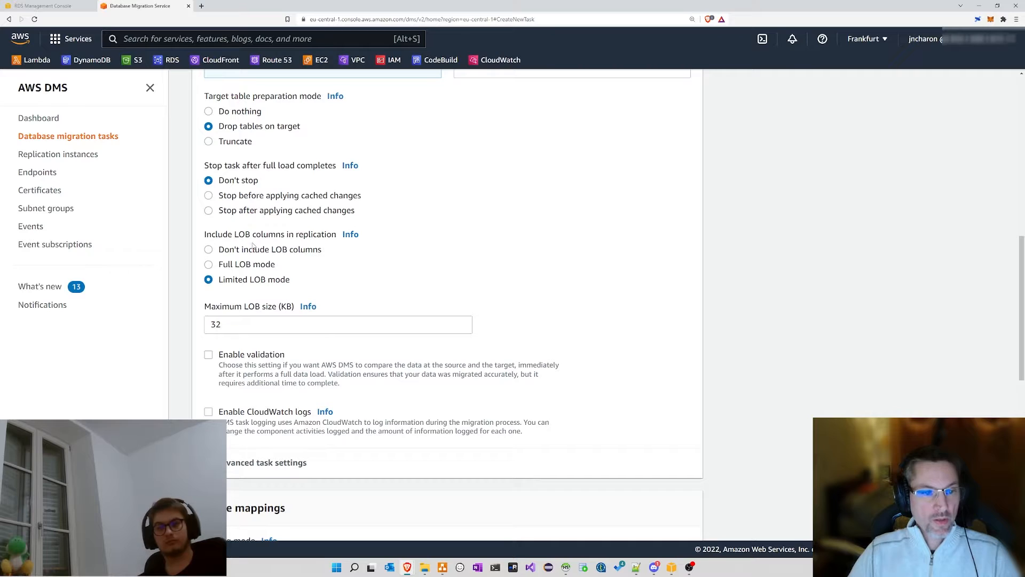
Step: Set LOB column handling to Don't include LOB columns, after trying Limited and Full LOB modes
{"action": "left_click_drag", "start_coordinate": [206, 235], "coordinate": [315, 237]}
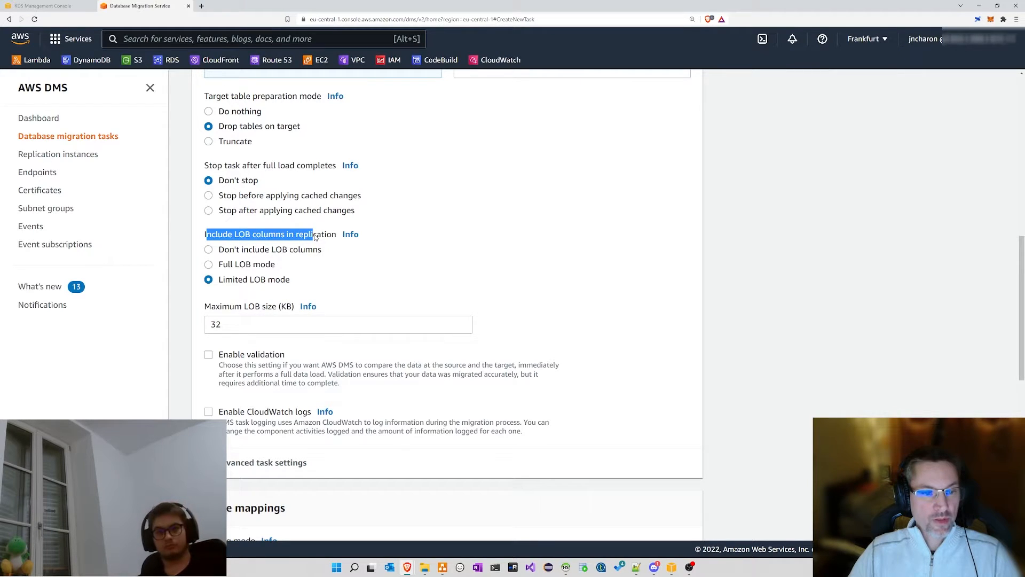
{"action": "left_click", "coordinate": [228, 253]}
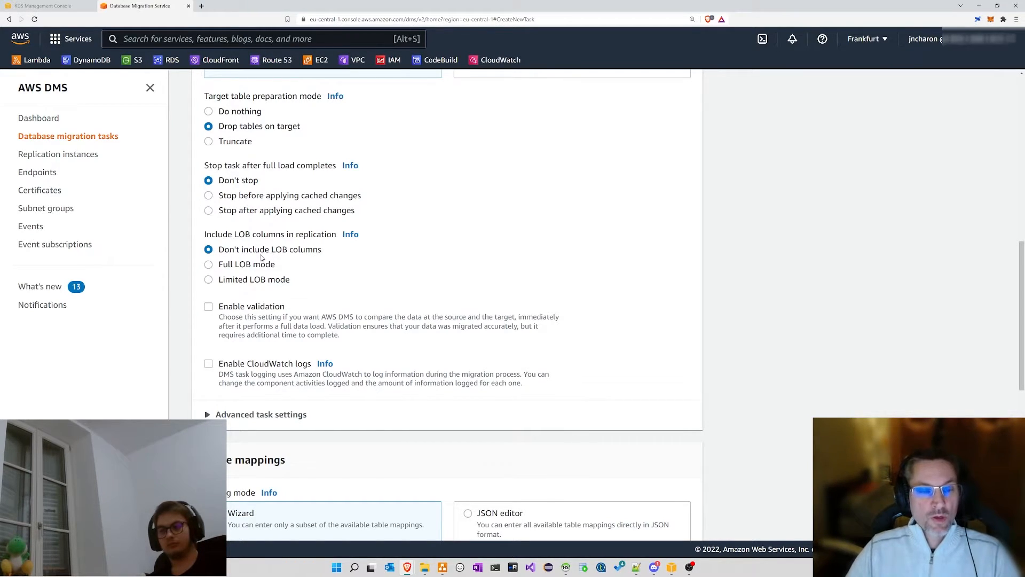
{"action": "left_click", "coordinate": [232, 281]}
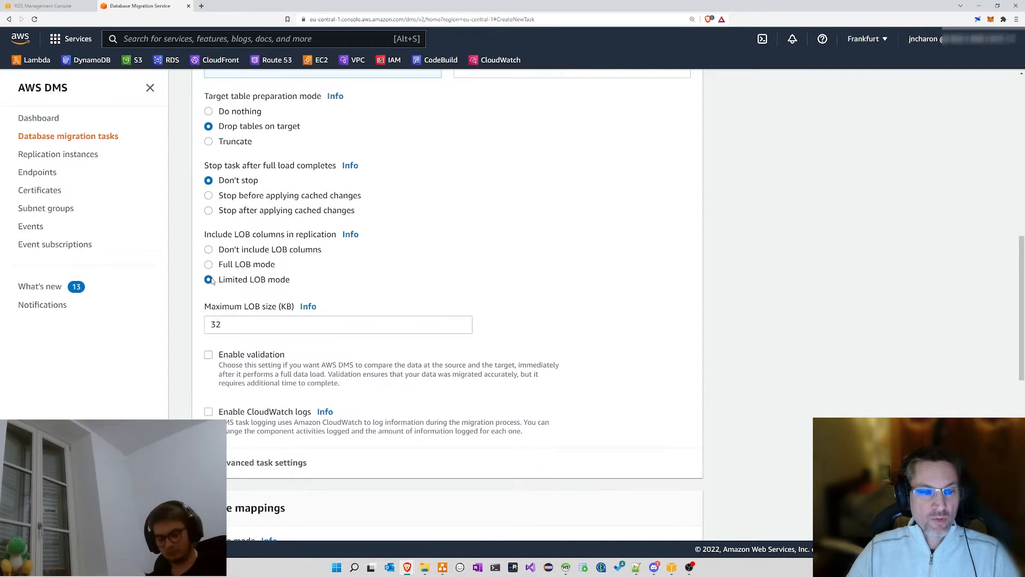
{"action": "double_click", "coordinate": [232, 325]}
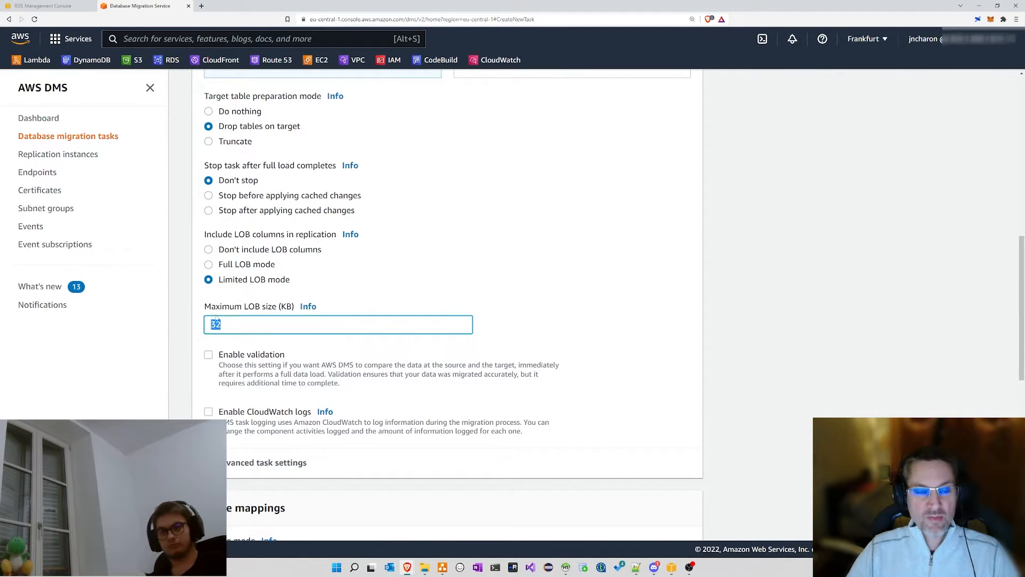
{"action": "left_click", "coordinate": [231, 326]}
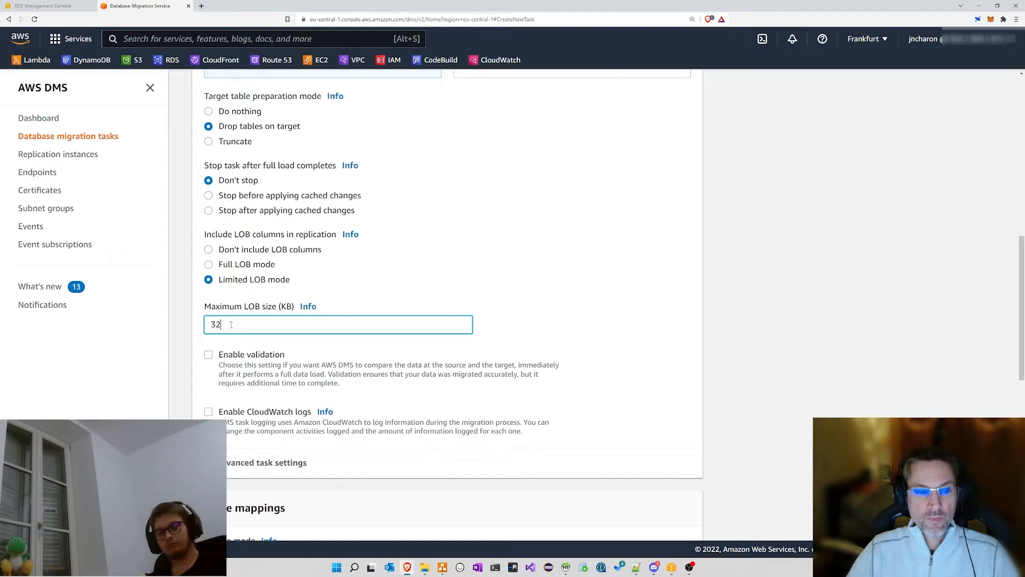
{"action": "left_click", "coordinate": [227, 265]}
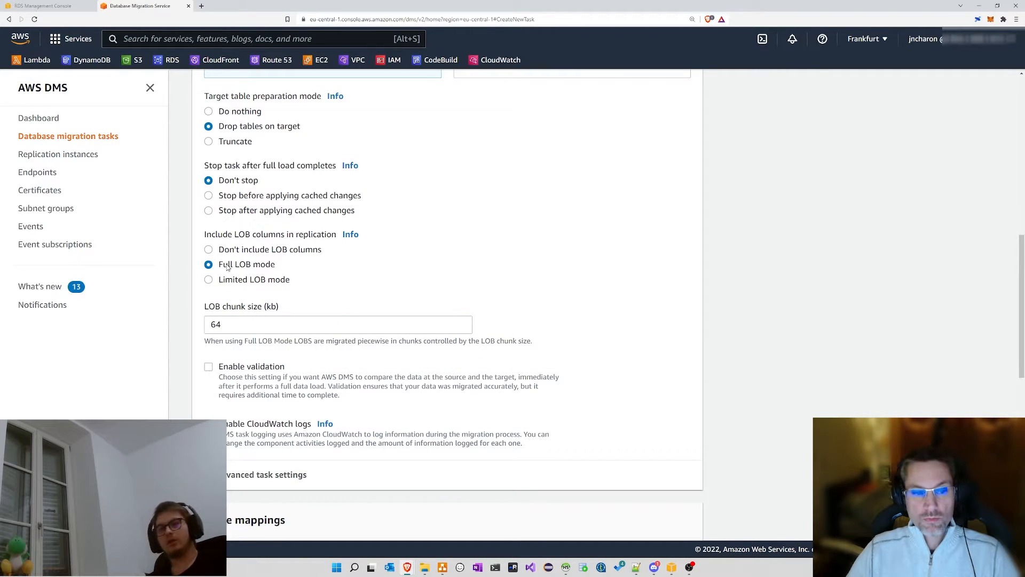
{"action": "left_click", "coordinate": [251, 255]}
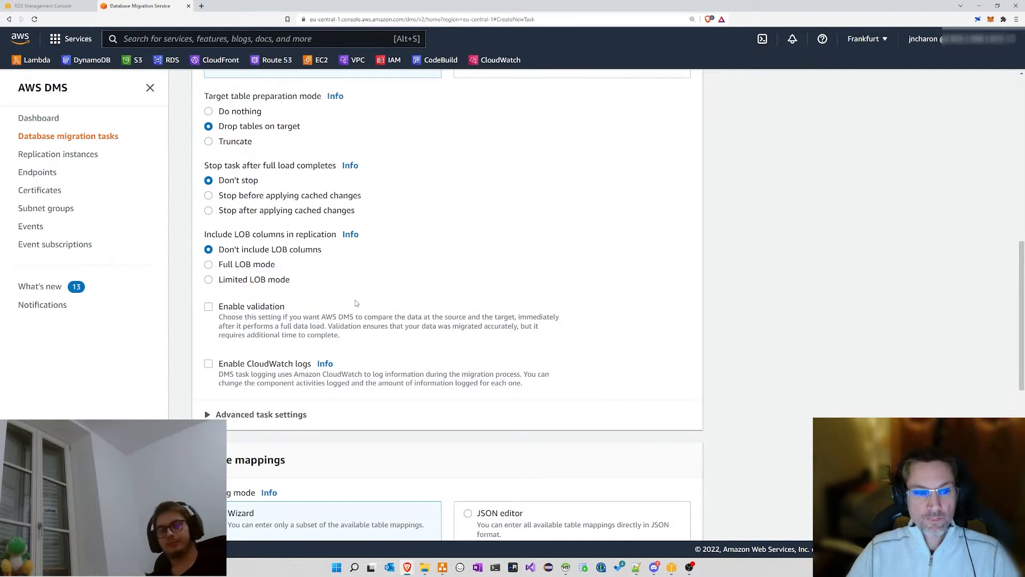
{"action": "scroll", "coordinate": [364, 262], "scroll_direction": "down", "scroll_amount": 1}
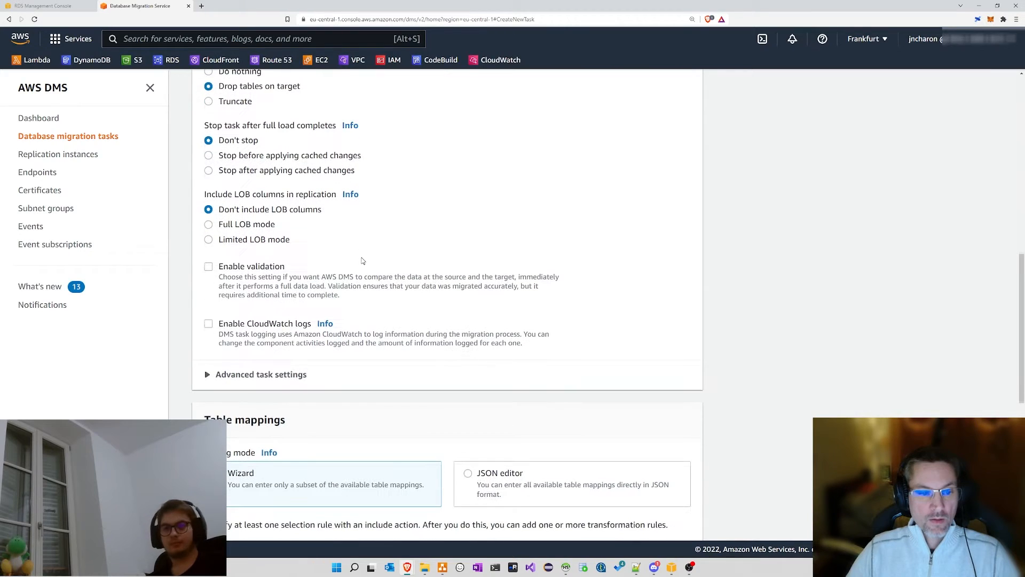
Step: Enable CloudWatch logs for the task while leaving Enable validation unchecked
{"action": "left_click", "coordinate": [228, 269]}
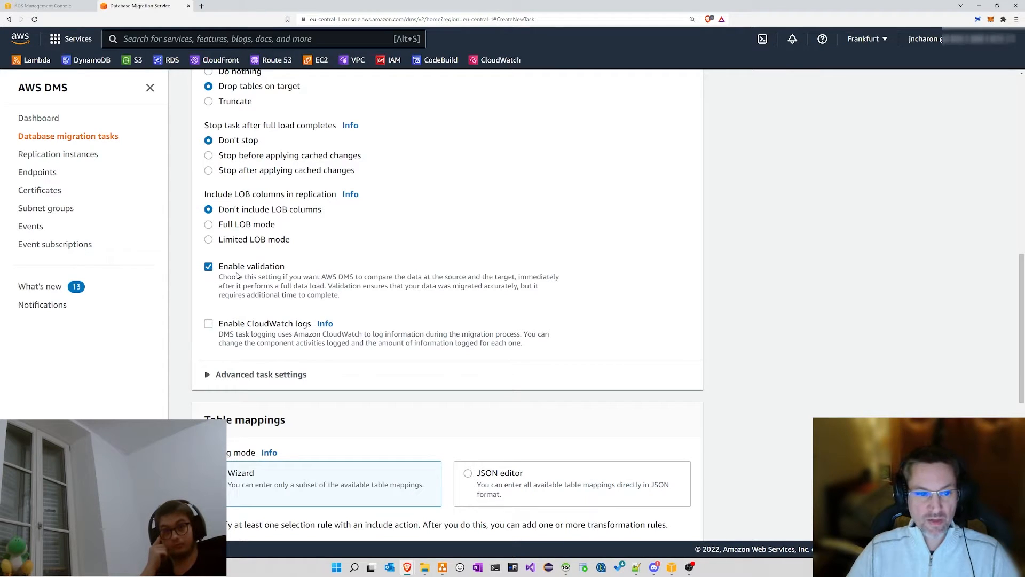
{"action": "left_click", "coordinate": [236, 326]}
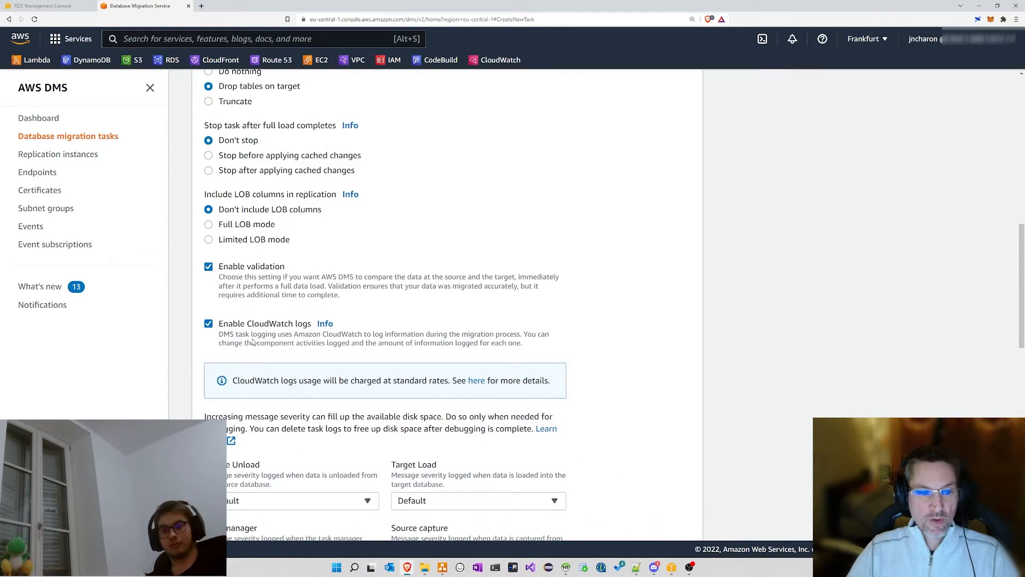
{"action": "left_click_drag", "start_coordinate": [247, 323], "coordinate": [293, 326]}
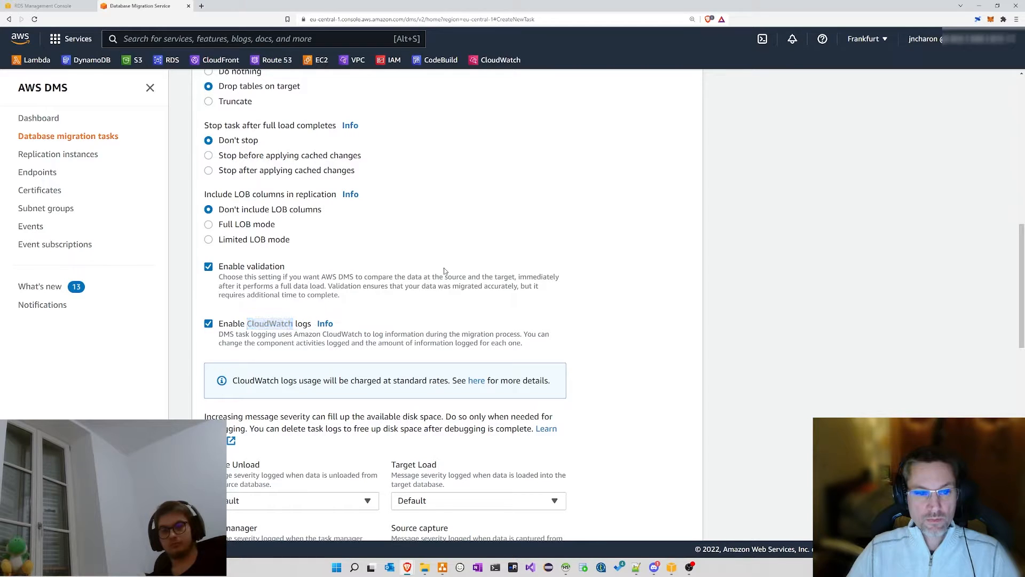
{"action": "left_click", "coordinate": [273, 298]}
{"action": "scroll", "coordinate": [430, 275], "scroll_direction": "down", "scroll_amount": 2}
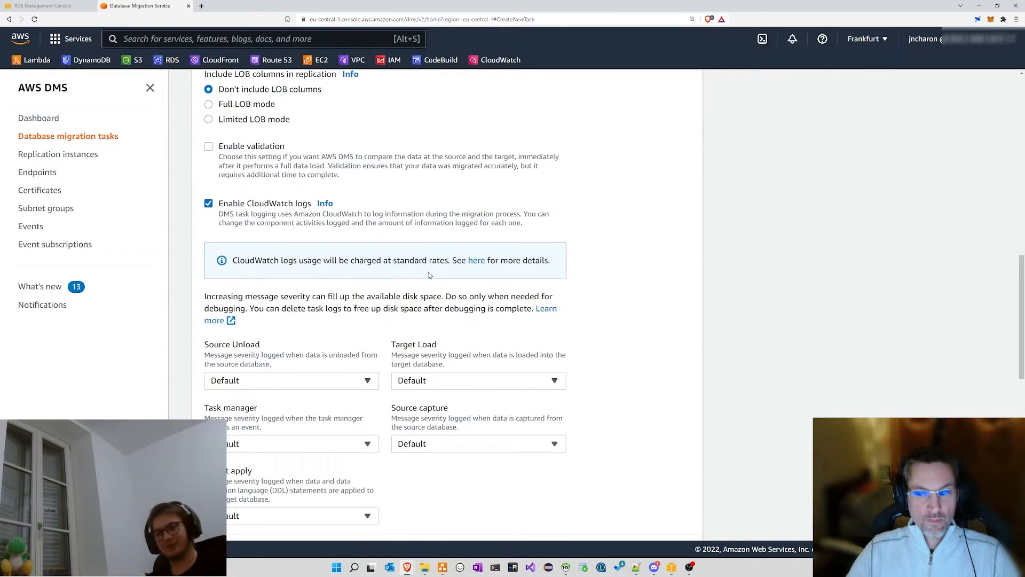
{"action": "left_click", "coordinate": [260, 209]}
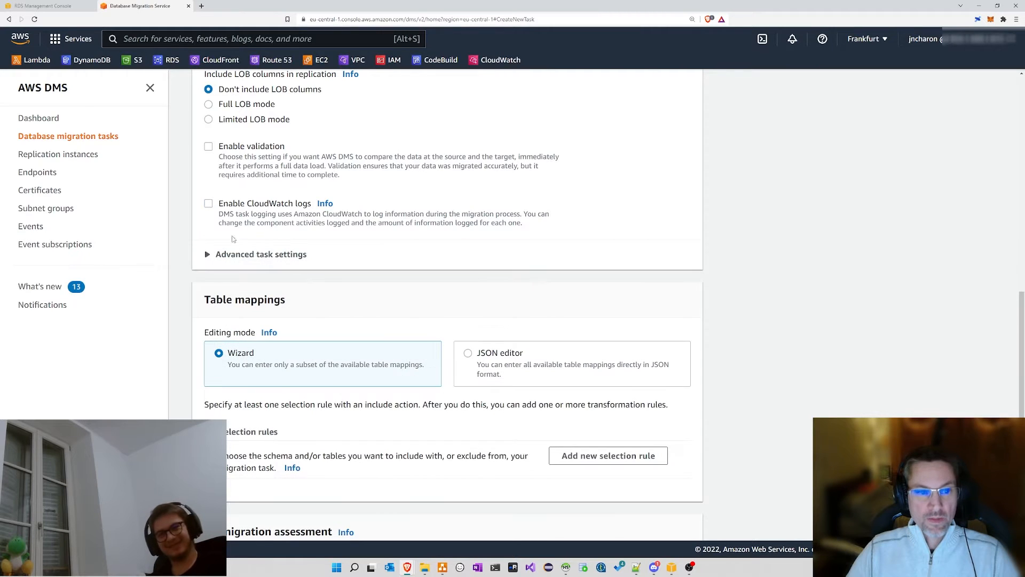
{"action": "left_click", "coordinate": [259, 209]}
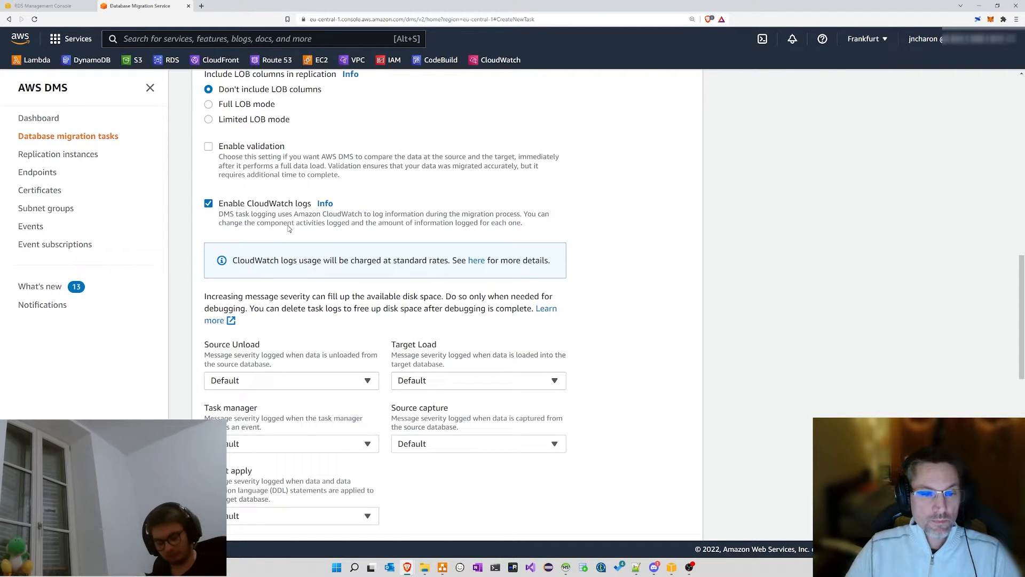
Step: Check the Source Unload, Target Load, Task manager and Target apply severities stay Default, then disable CloudWatch logs
{"action": "scroll", "coordinate": [290, 228], "scroll_direction": "down", "scroll_amount": 2}
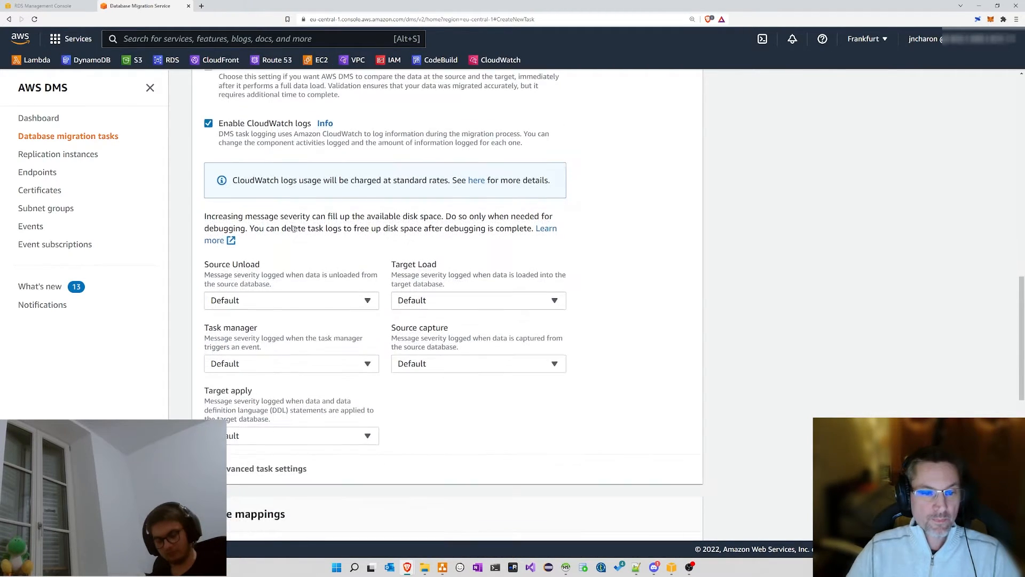
{"action": "left_click", "coordinate": [348, 297]}
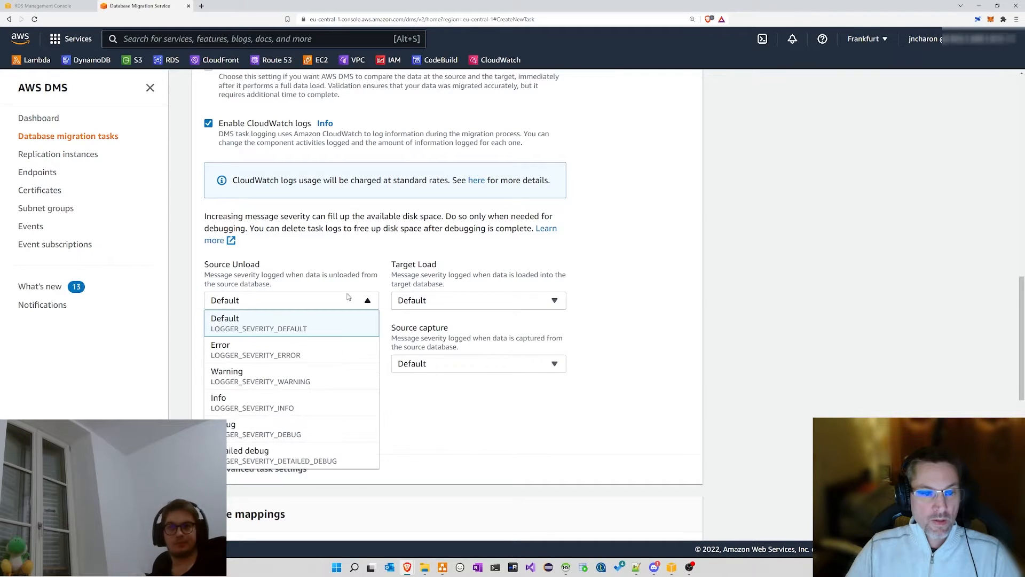
{"action": "left_click", "coordinate": [348, 298]}
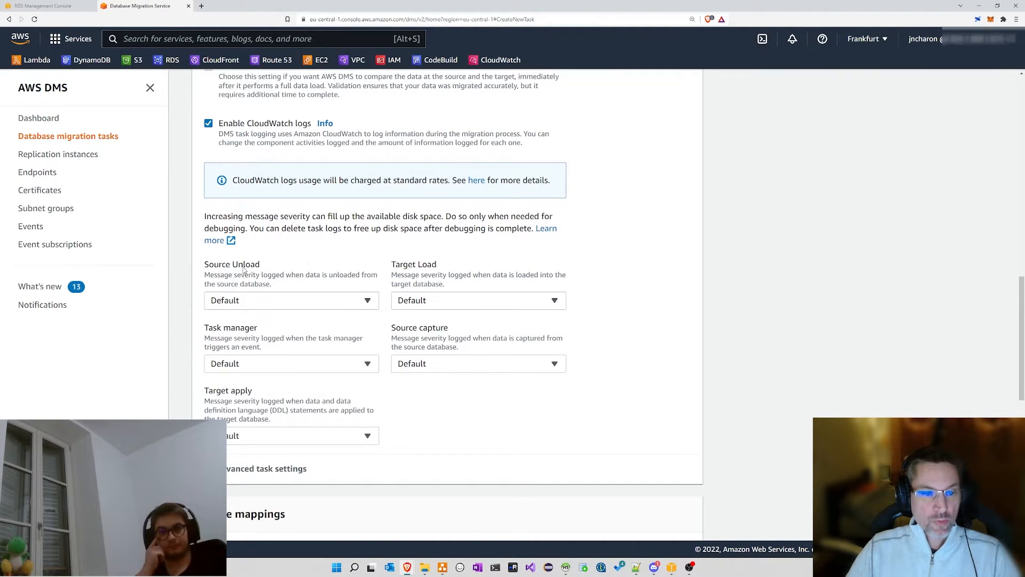
{"action": "left_click_drag", "start_coordinate": [211, 273], "coordinate": [342, 287]}
{"action": "left_click", "coordinate": [232, 122]}
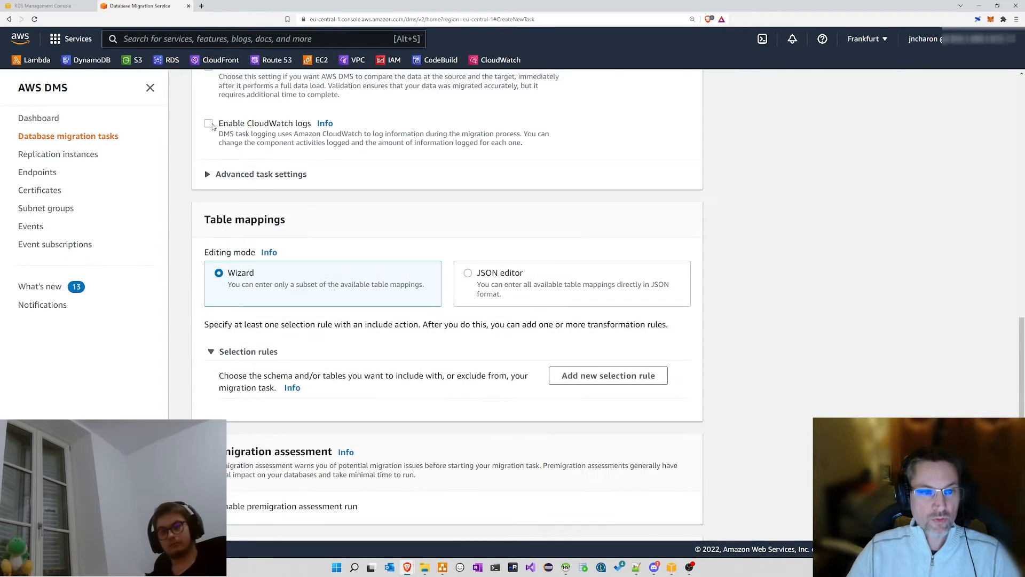
{"action": "left_click", "coordinate": [242, 126]}
{"action": "left_click", "coordinate": [271, 300]}
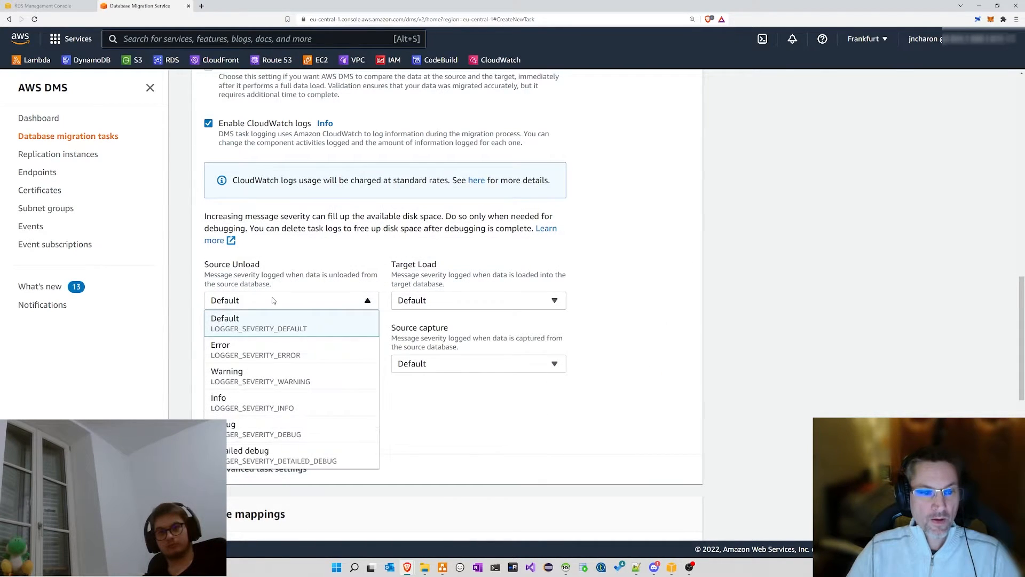
{"action": "left_click", "coordinate": [465, 297]}
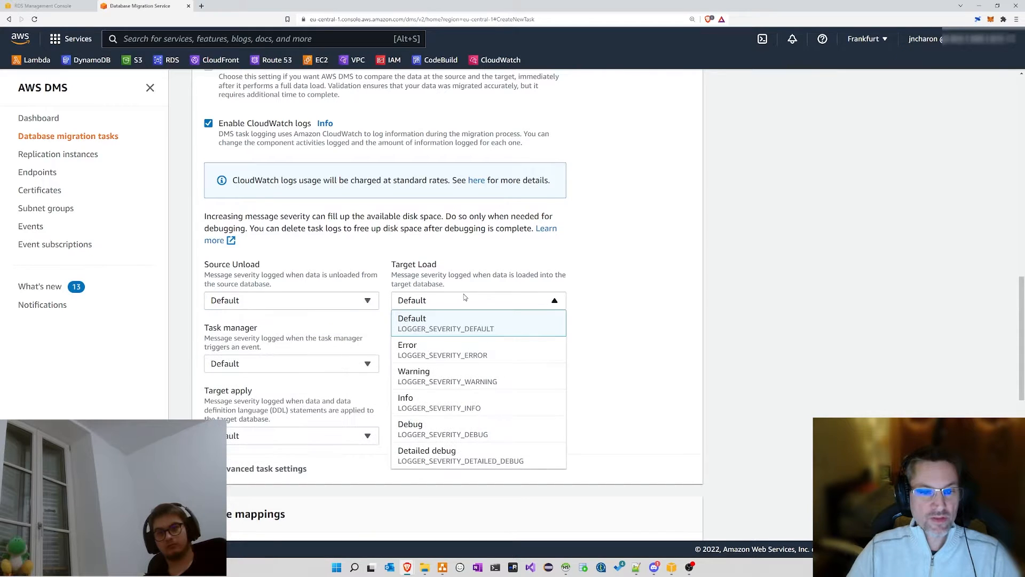
{"action": "left_click", "coordinate": [321, 367]}
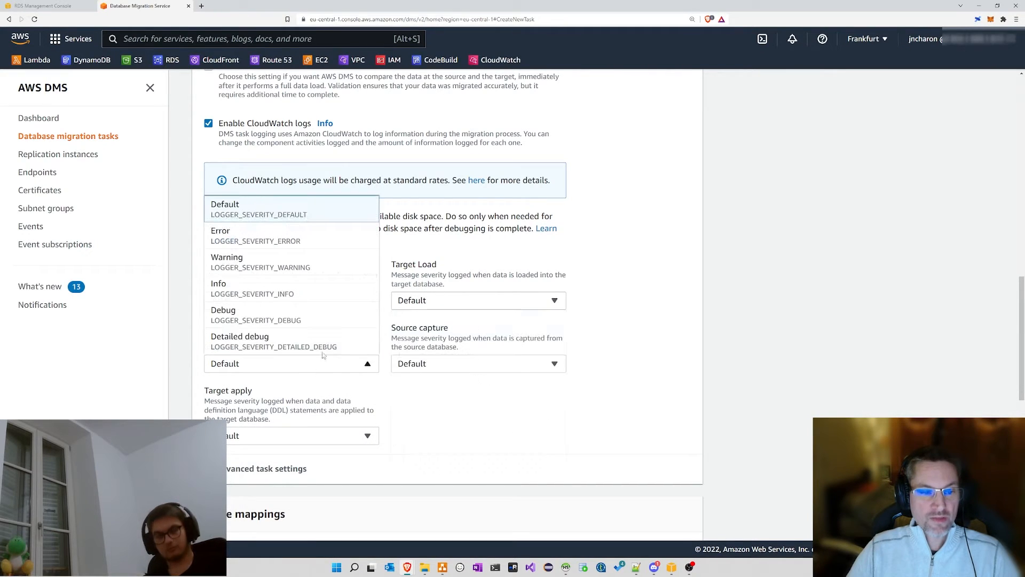
{"action": "left_click", "coordinate": [318, 433]}
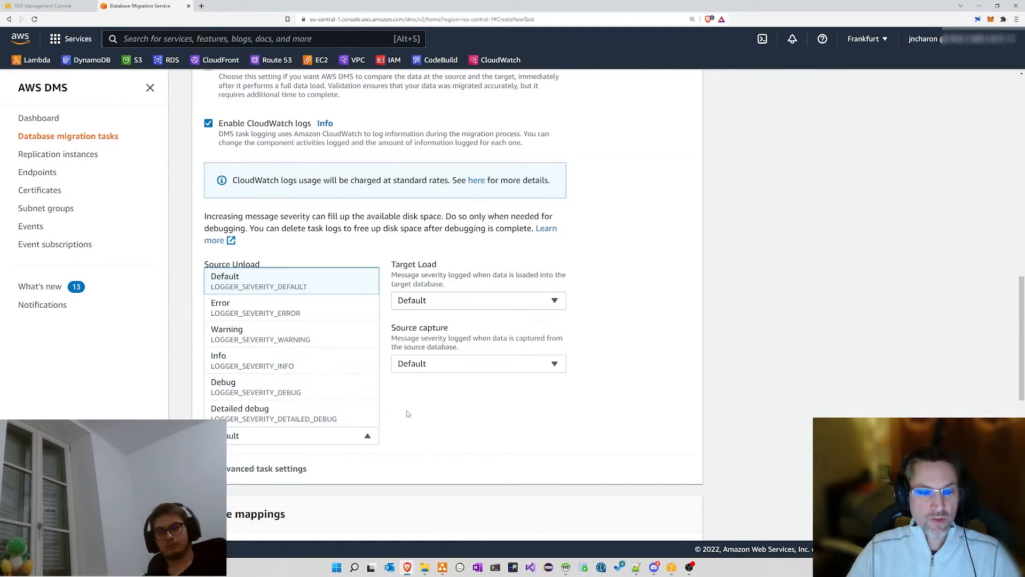
{"action": "left_click", "coordinate": [352, 253]}
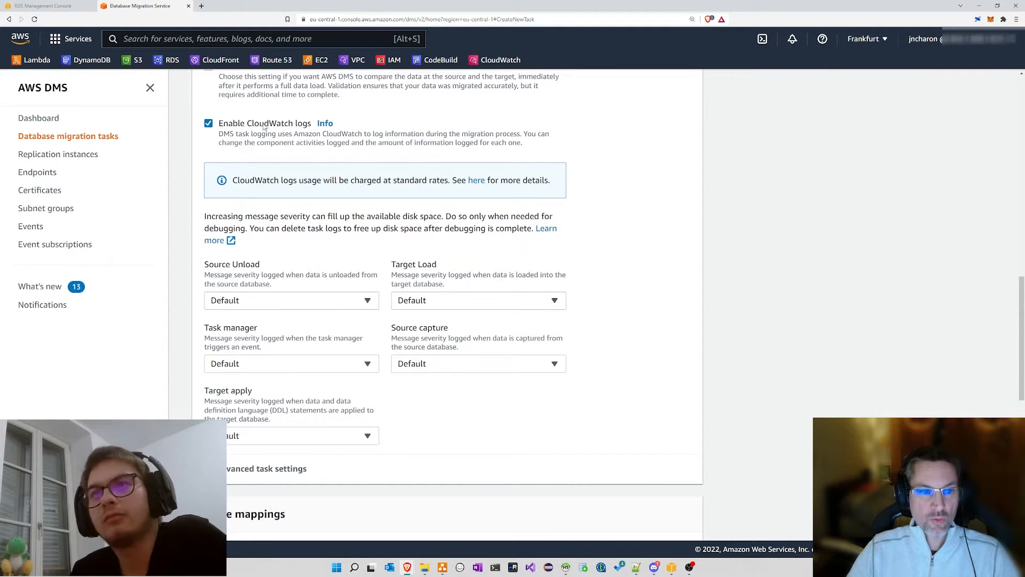
{"action": "left_click", "coordinate": [209, 124]}
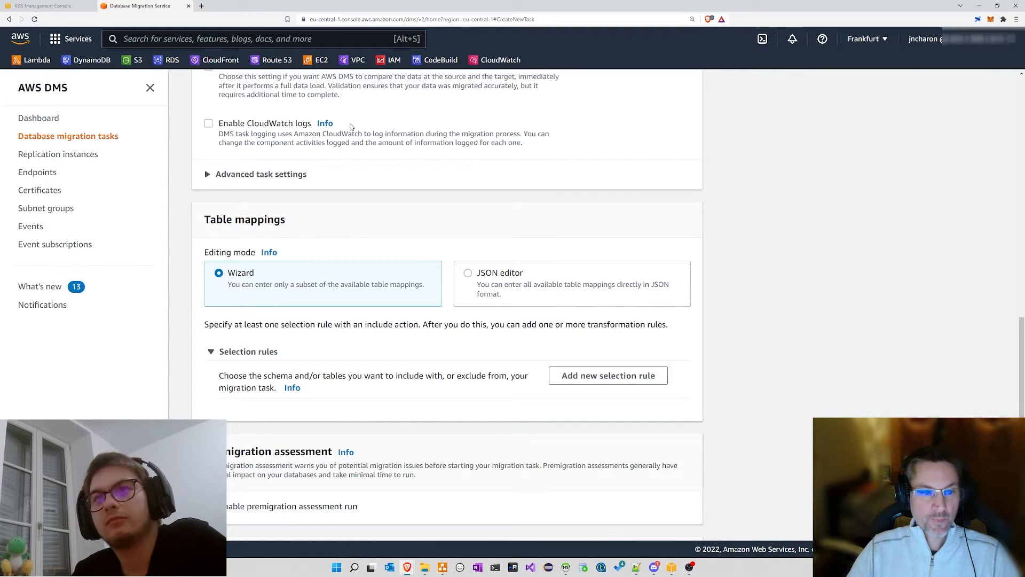
{"action": "scroll", "coordinate": [351, 127], "scroll_direction": "down", "scroll_amount": 2}
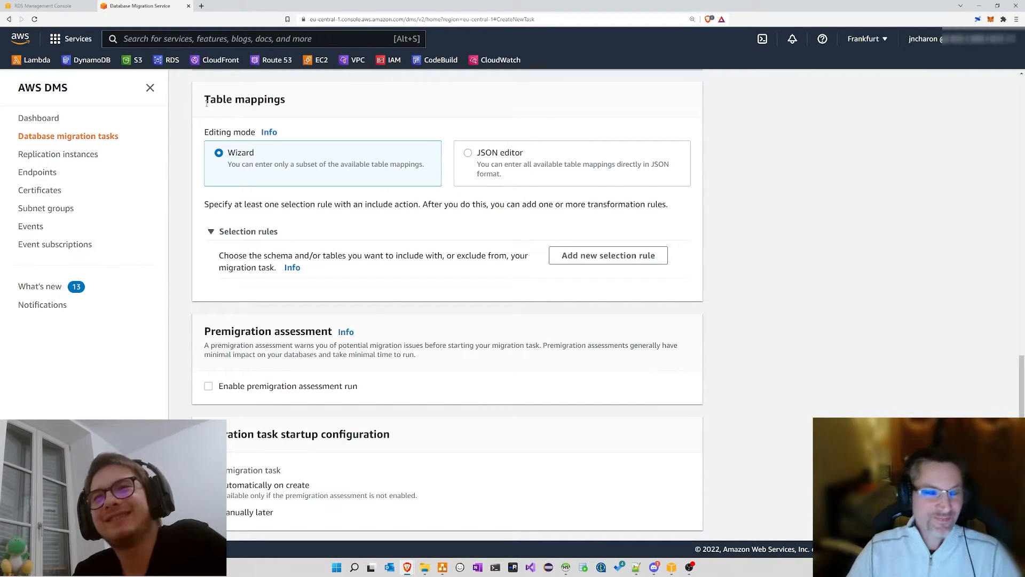
{"action": "left_click_drag", "start_coordinate": [217, 228], "coordinate": [361, 271]}
{"action": "left_click", "coordinate": [361, 271]}
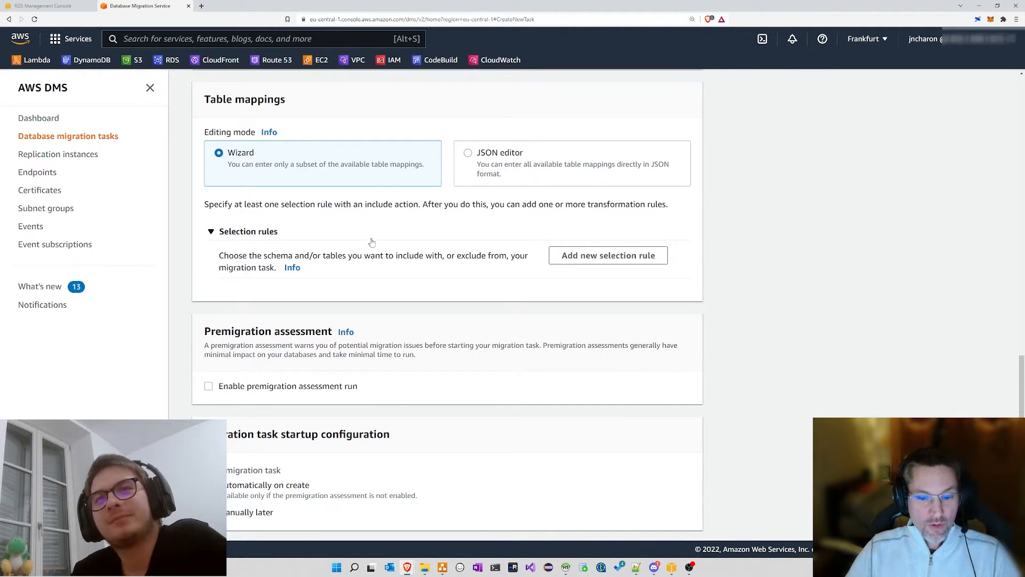
{"action": "mouse_move", "coordinate": [567, 570]}
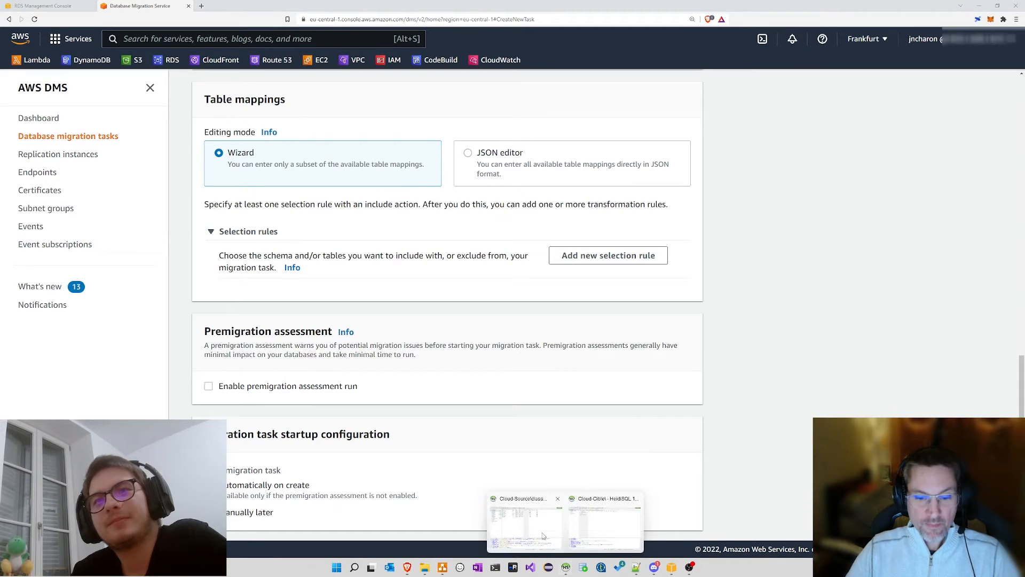
{"action": "left_click", "coordinate": [528, 520]}
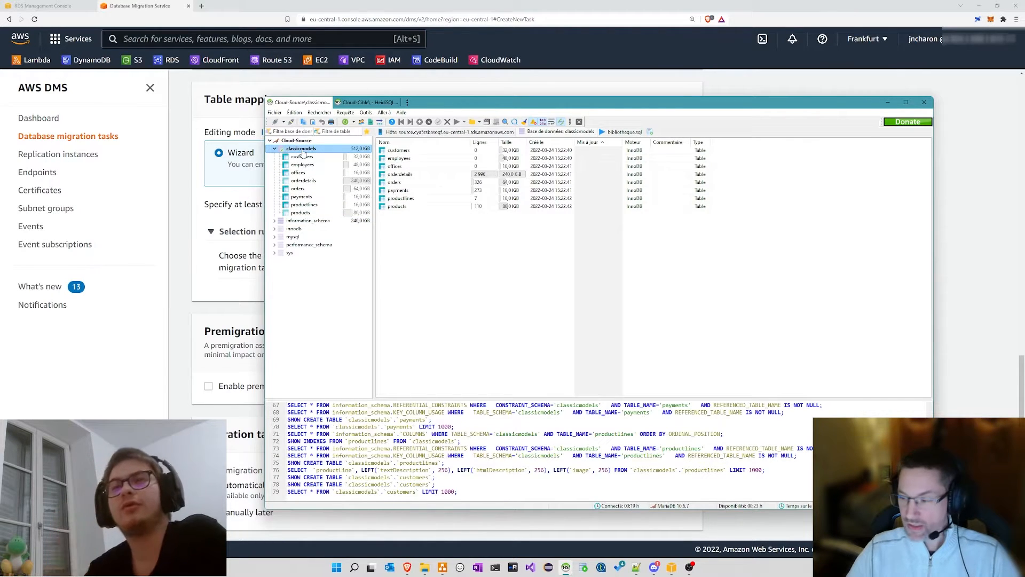
{"action": "left_click", "coordinate": [220, 293]}
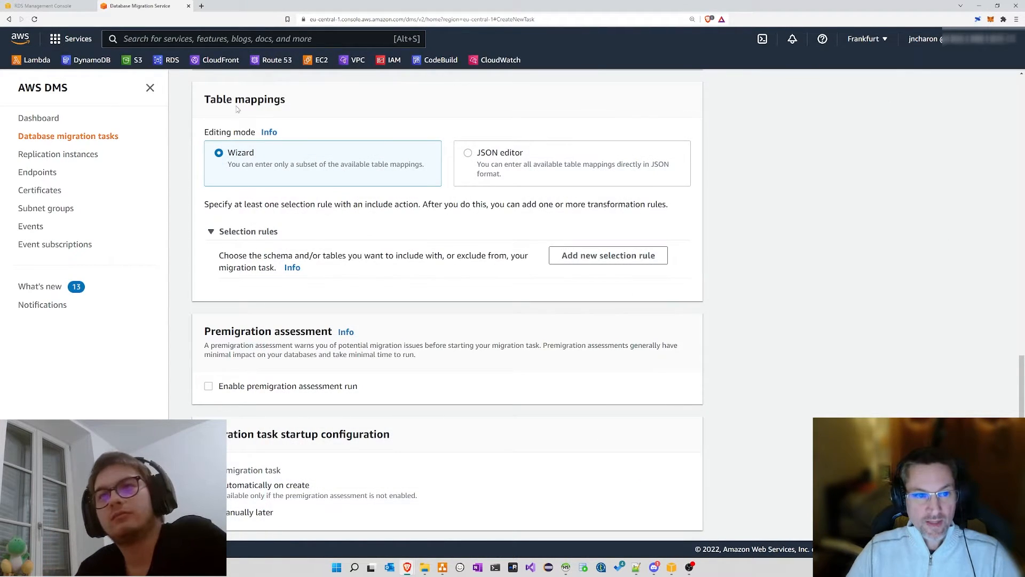
Step: Add a selection rule with schema name 'classicmodels' entered manually
{"action": "left_click_drag", "start_coordinate": [273, 113], "coordinate": [206, 103]}
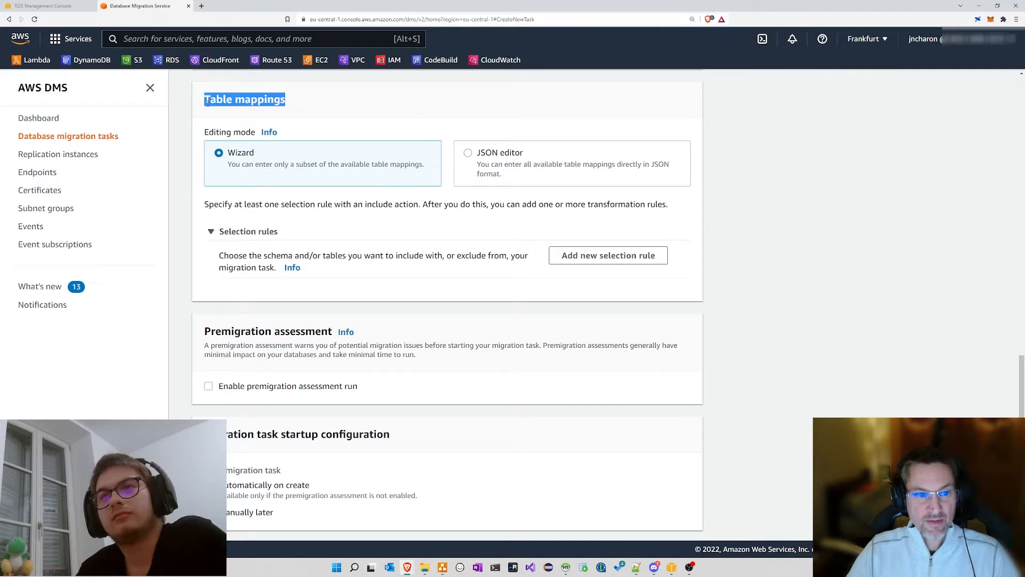
{"action": "left_click", "coordinate": [605, 255]}
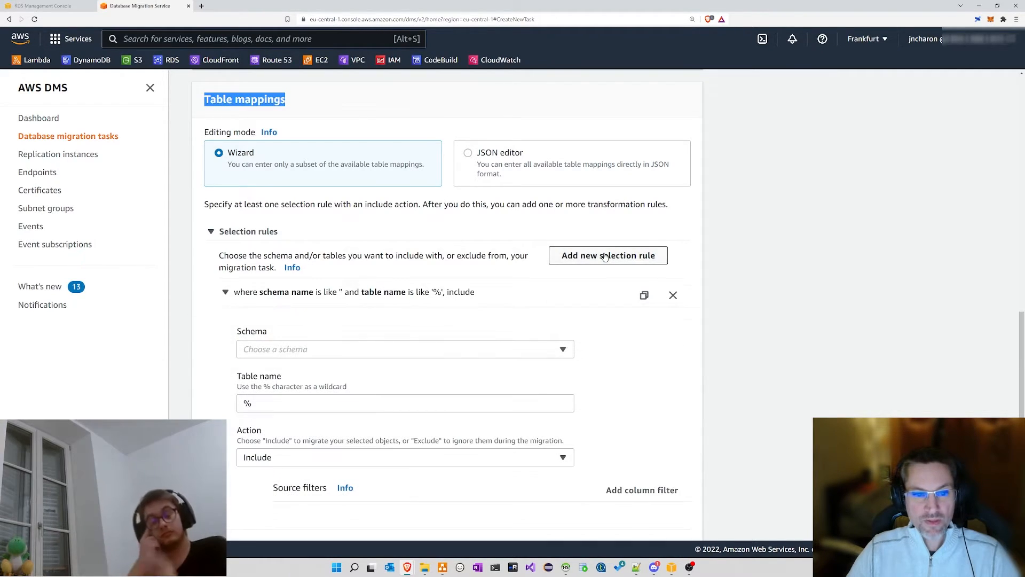
{"action": "left_click", "coordinate": [339, 351]}
{"action": "left_click", "coordinate": [293, 367]}
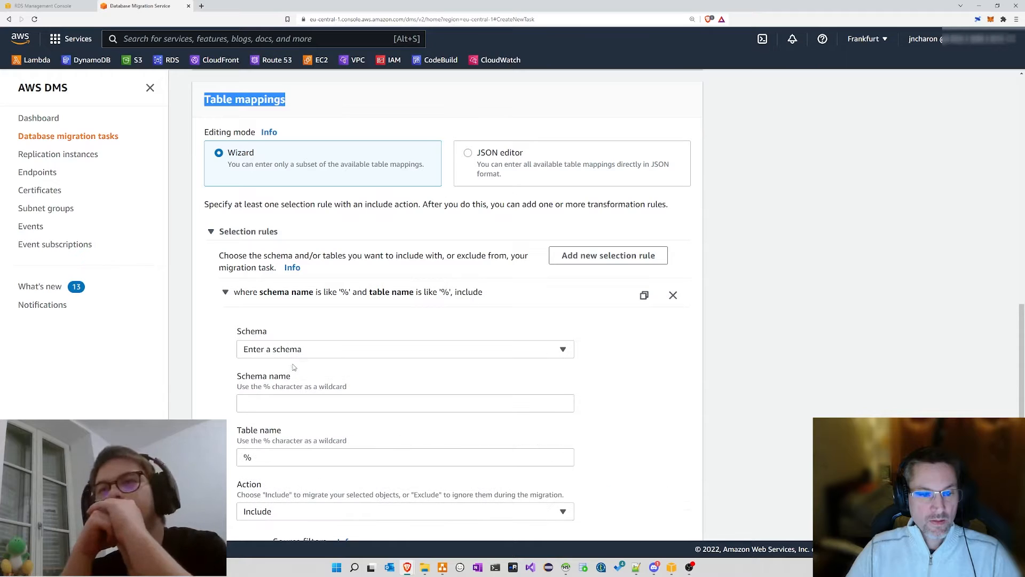
{"action": "left_click", "coordinate": [307, 402]}
{"action": "type", "text": "cl"}
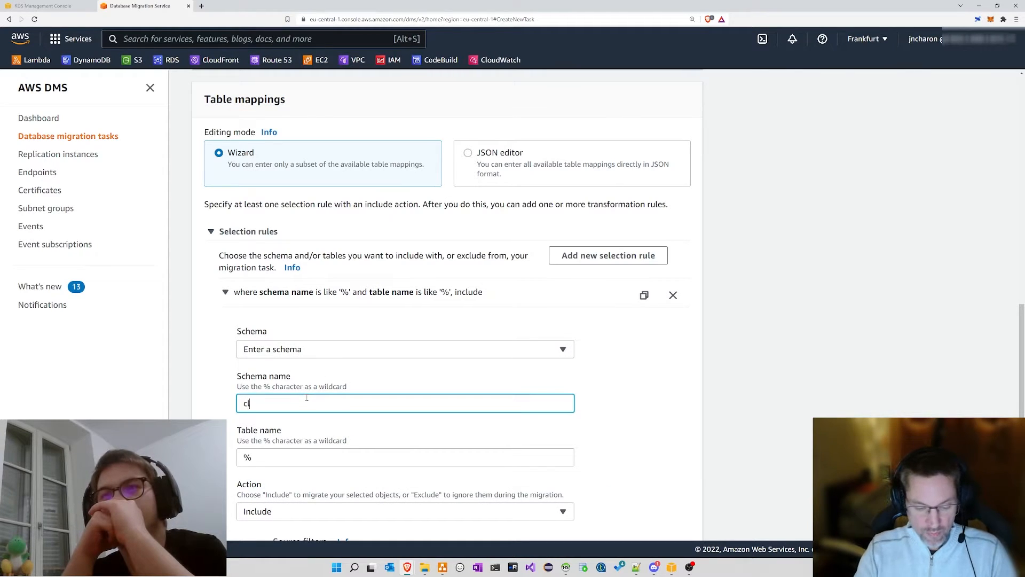
{"action": "type", "text": "assicmodels"}
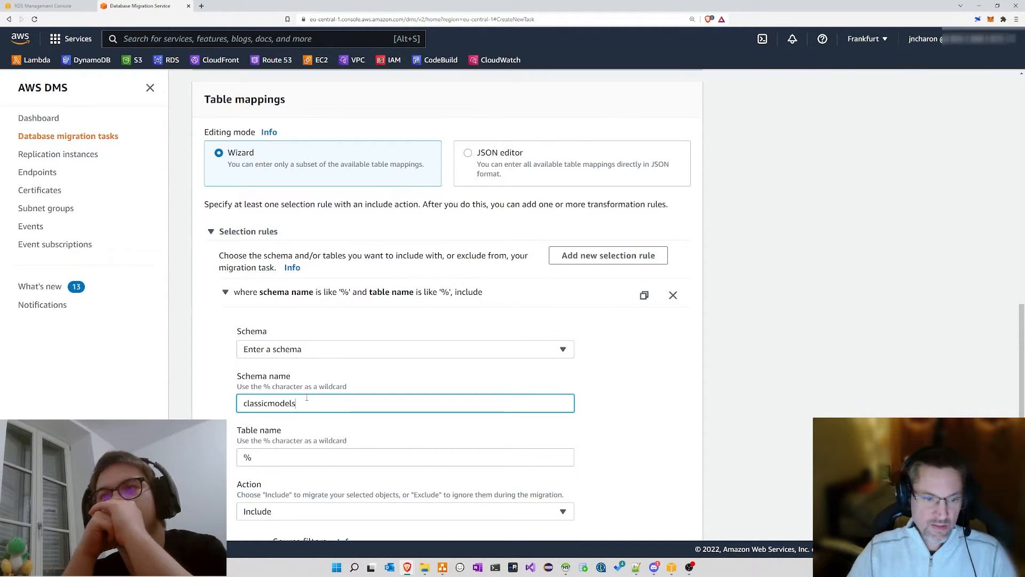
Step: Keep the rule's table name as % and its action as Include
{"action": "scroll", "coordinate": [323, 380], "scroll_direction": "down", "scroll_amount": 1}
{"action": "scroll", "coordinate": [325, 378], "scroll_direction": "down", "scroll_amount": 1}
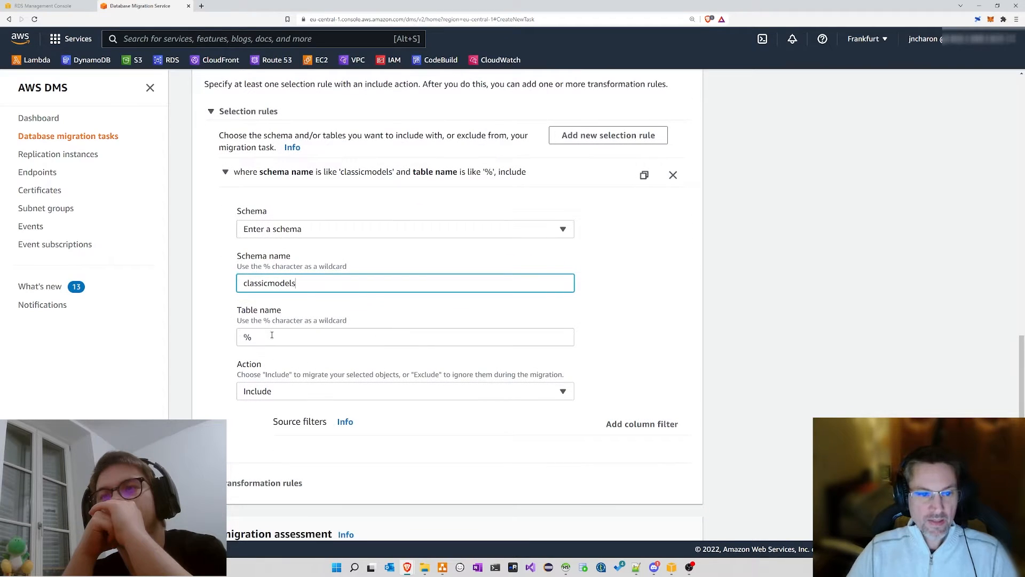
{"action": "left_click", "coordinate": [277, 336]}
{"action": "left_click_drag", "start_coordinate": [276, 336], "coordinate": [200, 341]}
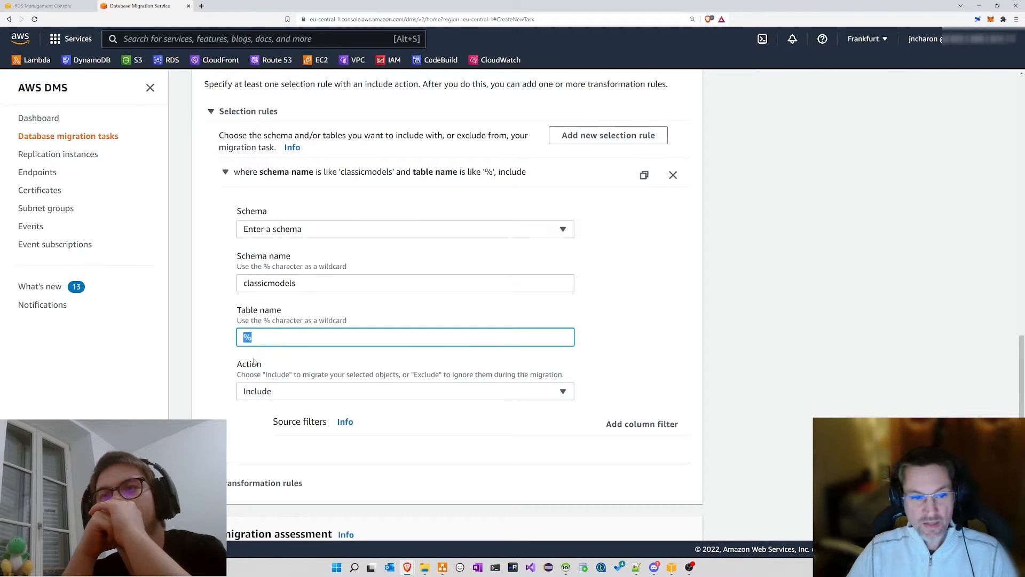
{"action": "left_click", "coordinate": [289, 337]}
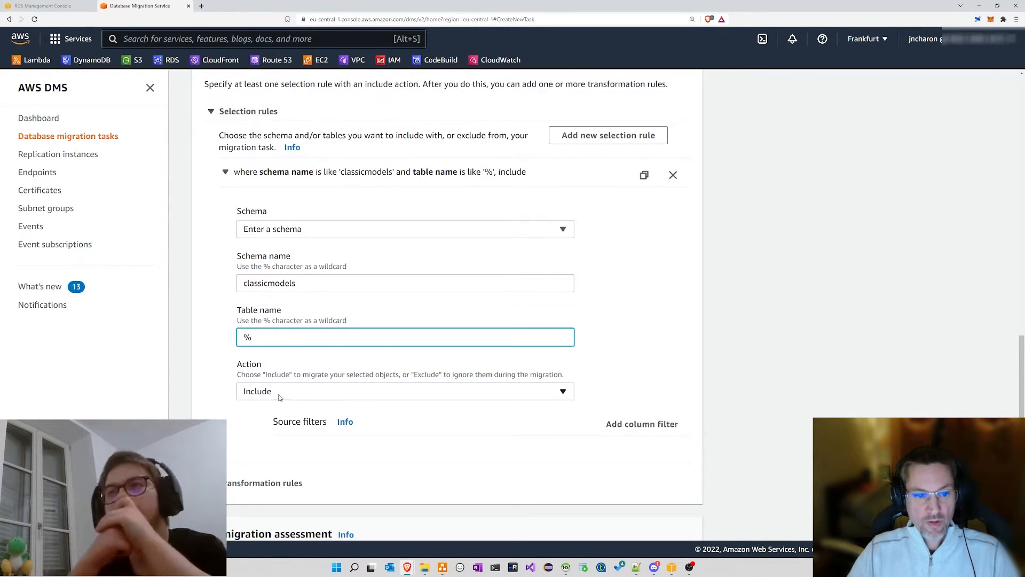
{"action": "left_click", "coordinate": [261, 396]}
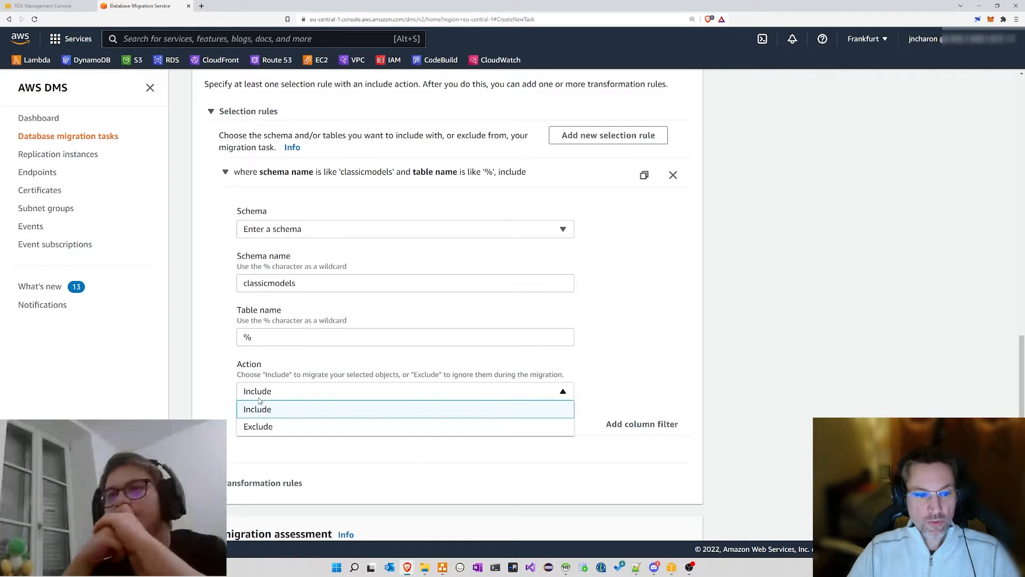
{"action": "left_click", "coordinate": [227, 363]}
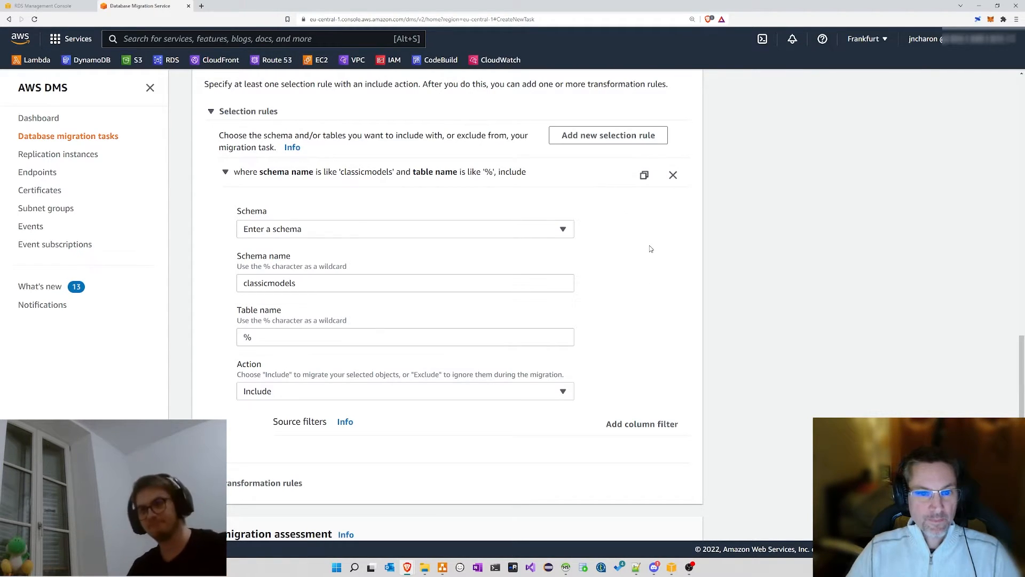
{"action": "scroll", "coordinate": [650, 249], "scroll_direction": "down", "scroll_amount": 2}
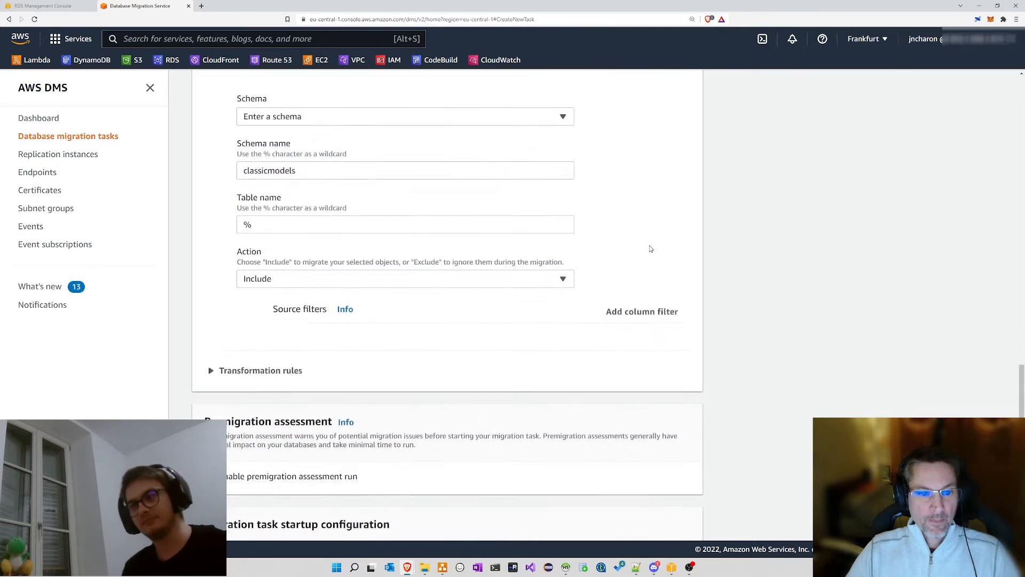
Step: Add a new transformation rule and set its target to Schema
{"action": "left_click", "coordinate": [211, 364]}
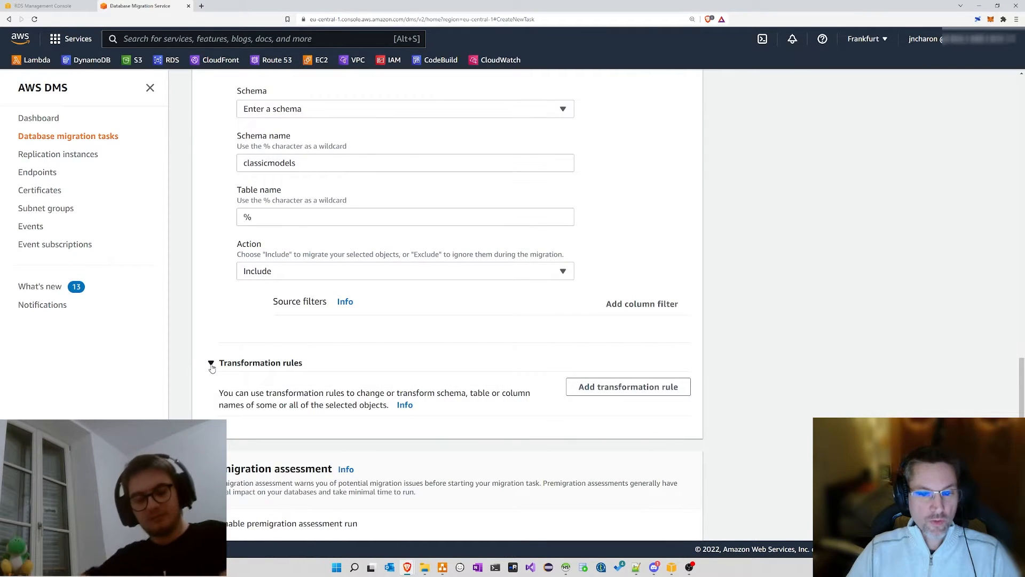
{"action": "left_click", "coordinate": [609, 391]}
{"action": "scroll", "coordinate": [513, 347], "scroll_direction": "down", "scroll_amount": 3}
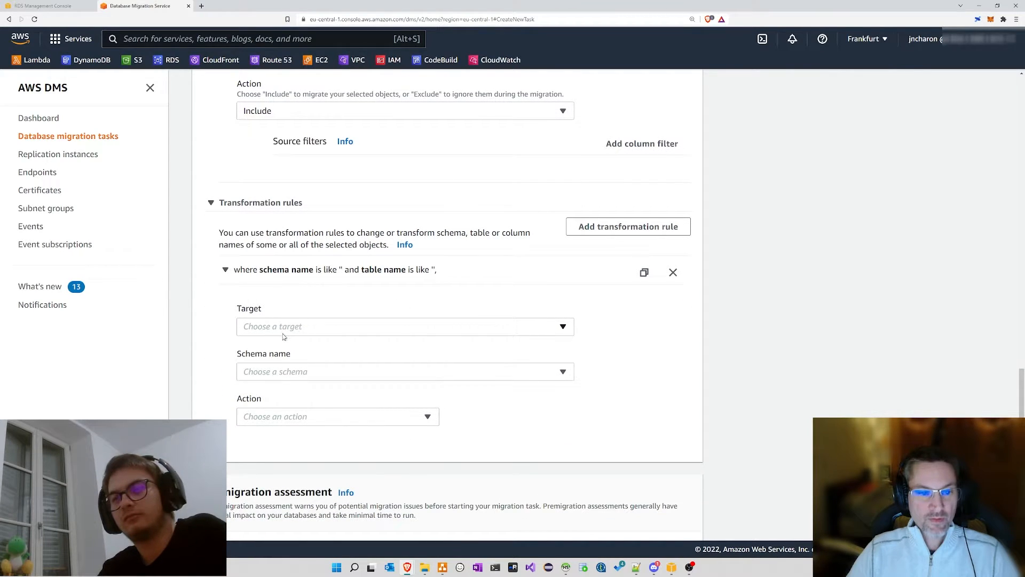
{"action": "left_click", "coordinate": [284, 334]}
{"action": "left_click", "coordinate": [275, 346]}
Step: Choose Enter a schema and replace the % wildcard with the schema name classicmodels
{"action": "left_click", "coordinate": [275, 372]}
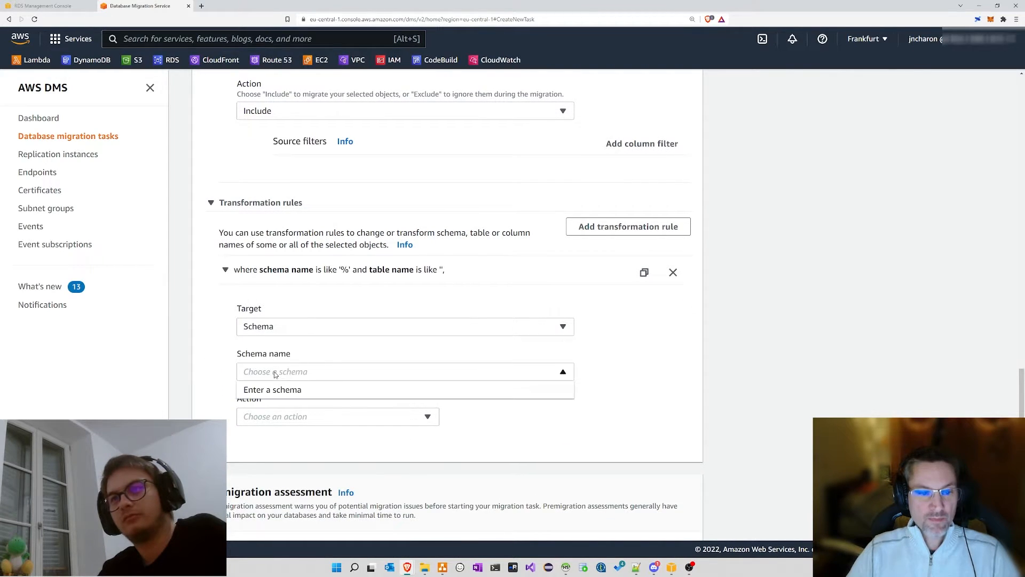
{"action": "left_click", "coordinate": [275, 373]}
{"action": "left_click", "coordinate": [275, 373]}
{"action": "left_click", "coordinate": [275, 392]}
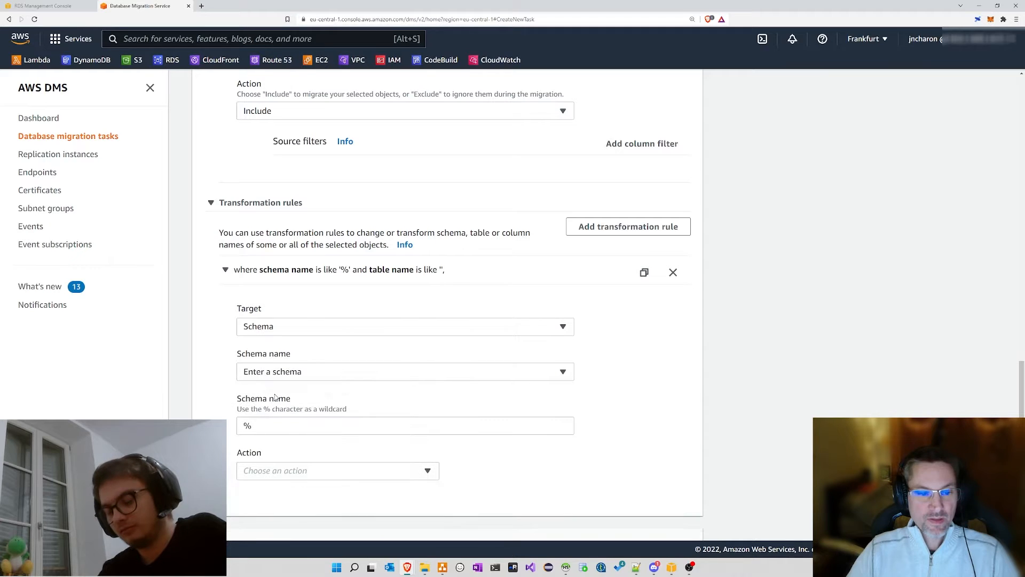
{"action": "left_click", "coordinate": [274, 427]}
{"action": "key", "text": "ctrl+a"}
{"action": "type", "text": "cla"}
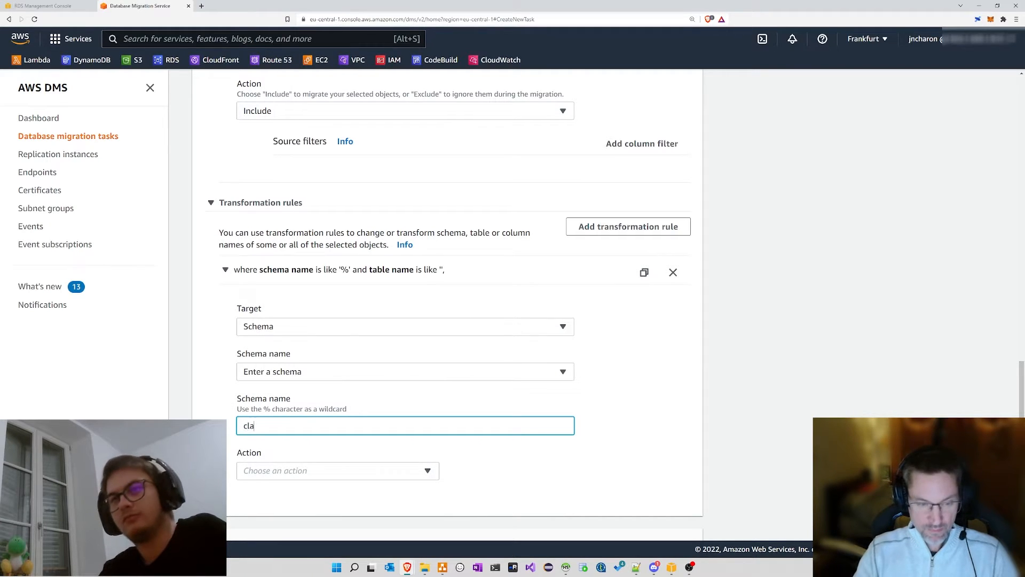
{"action": "type", "text": "ssicmode"}
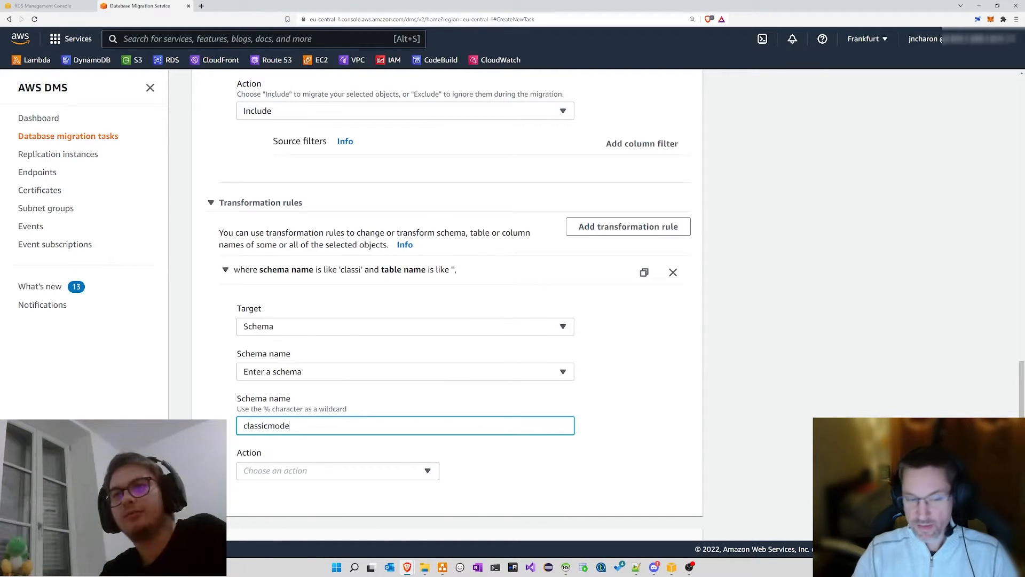
{"action": "type", "text": "ls"}
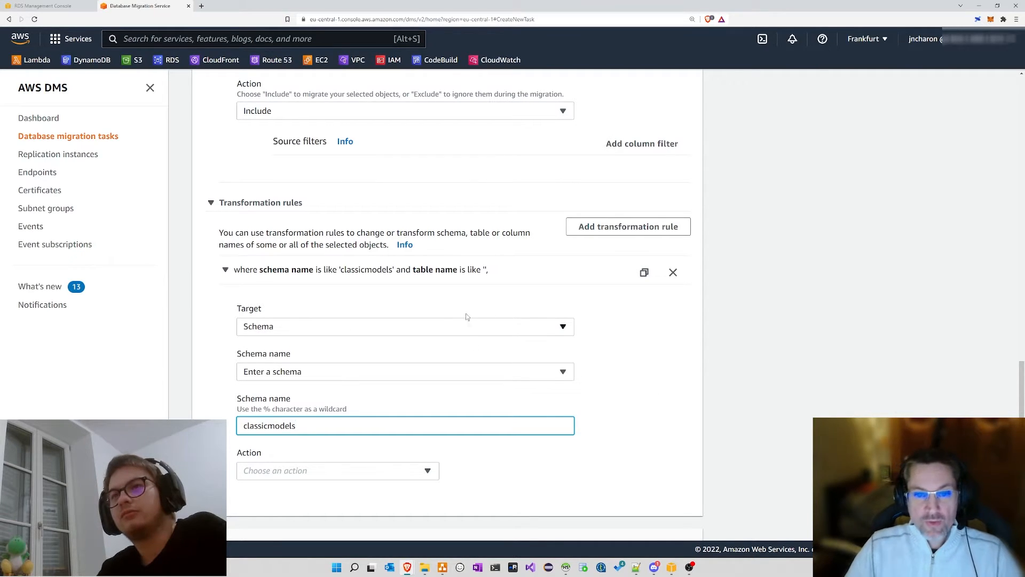
{"action": "scroll", "coordinate": [444, 288], "scroll_direction": "up", "scroll_amount": 8}
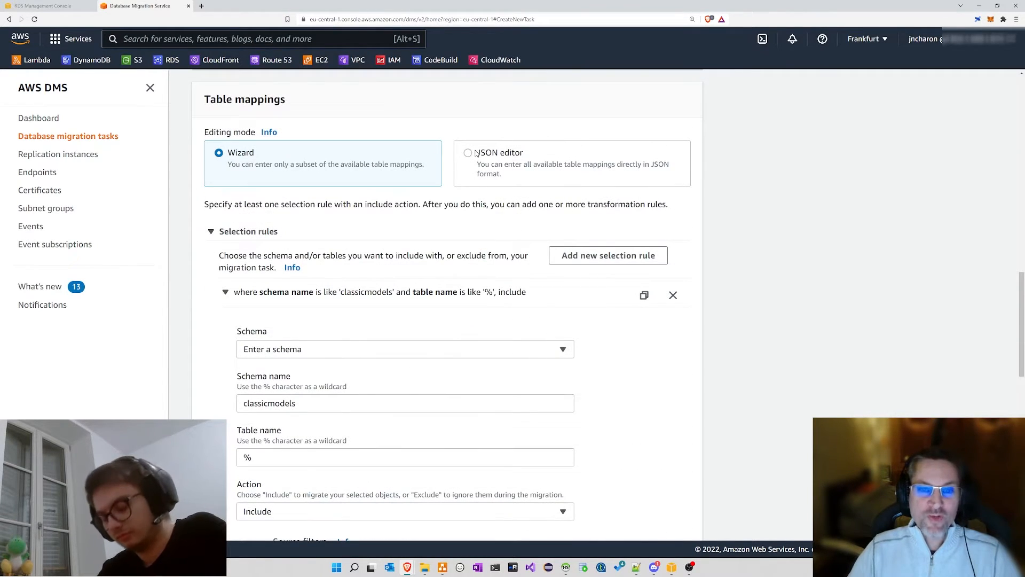
Step: Bring up the AWS Schema Conversion Tool window and reposition it
{"action": "left_click_drag", "start_coordinate": [476, 153], "coordinate": [497, 155]}
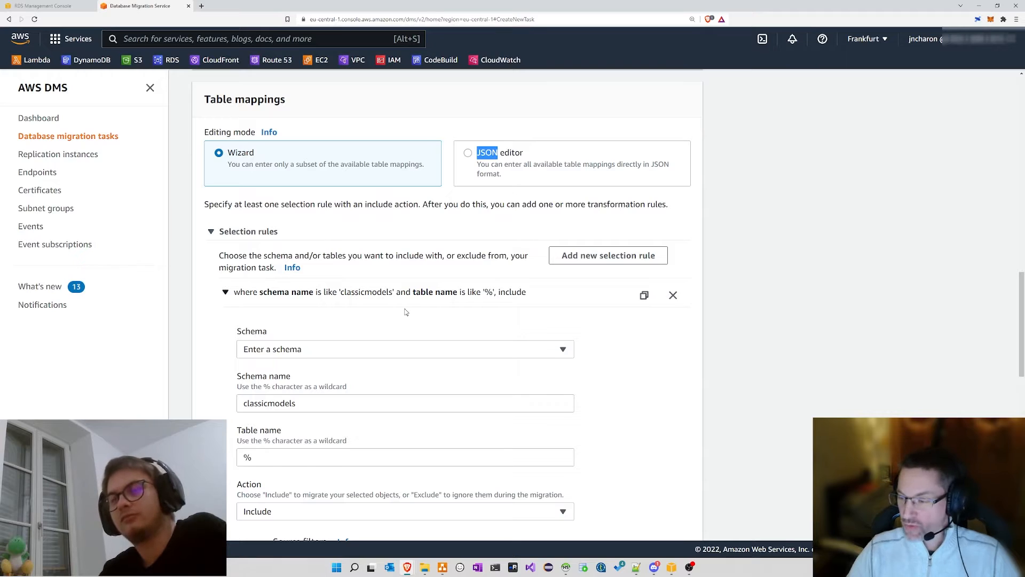
{"action": "scroll", "coordinate": [405, 312], "scroll_direction": "down", "scroll_amount": 6}
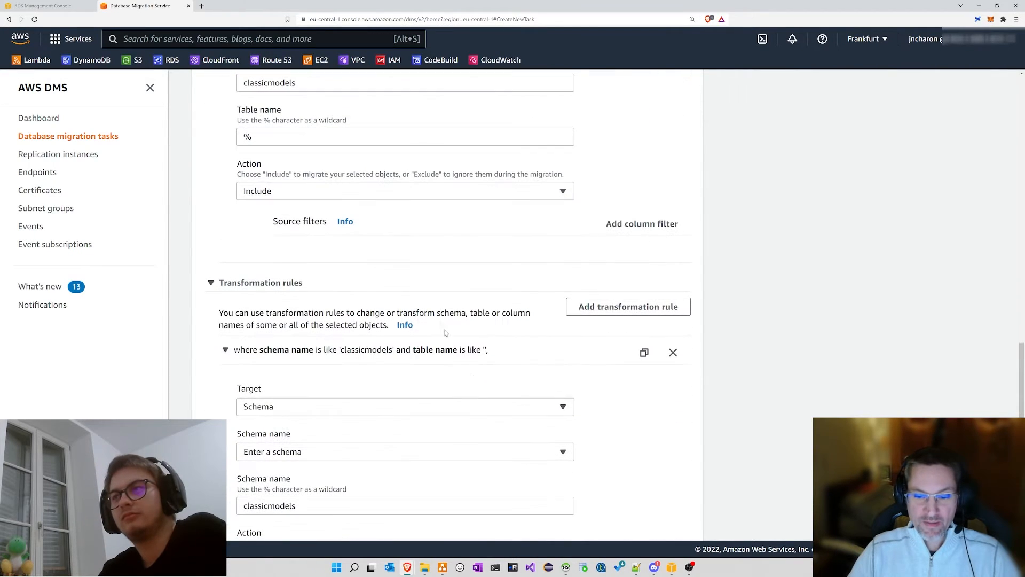
{"action": "left_click", "coordinate": [671, 567]}
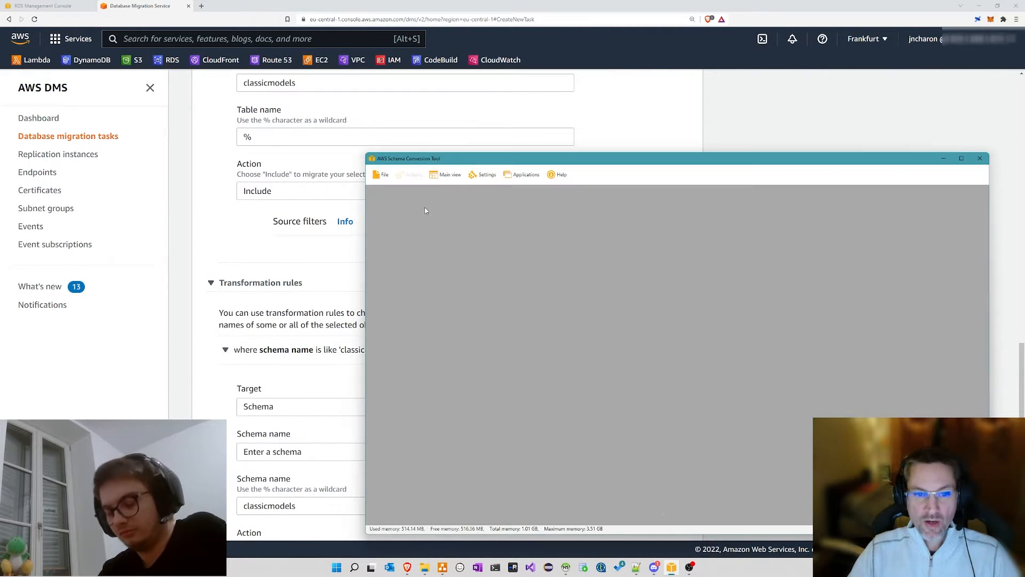
{"action": "left_click_drag", "start_coordinate": [446, 158], "coordinate": [410, 137]}
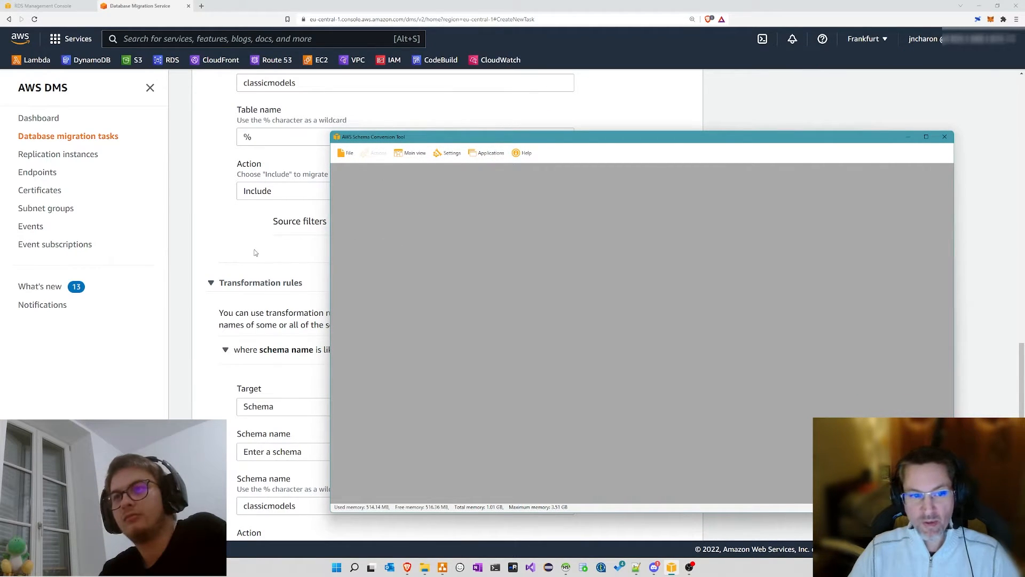
Step: Back in the DMS task form, delete the classicmodels transformation rule
{"action": "left_click", "coordinate": [738, 91]}
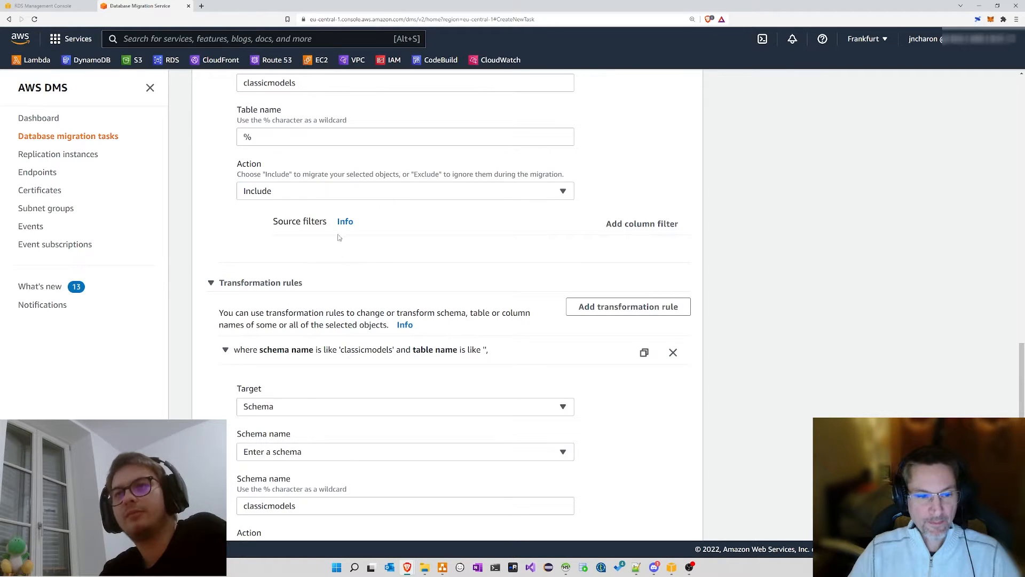
{"action": "scroll", "coordinate": [339, 237], "scroll_direction": "down", "scroll_amount": 2}
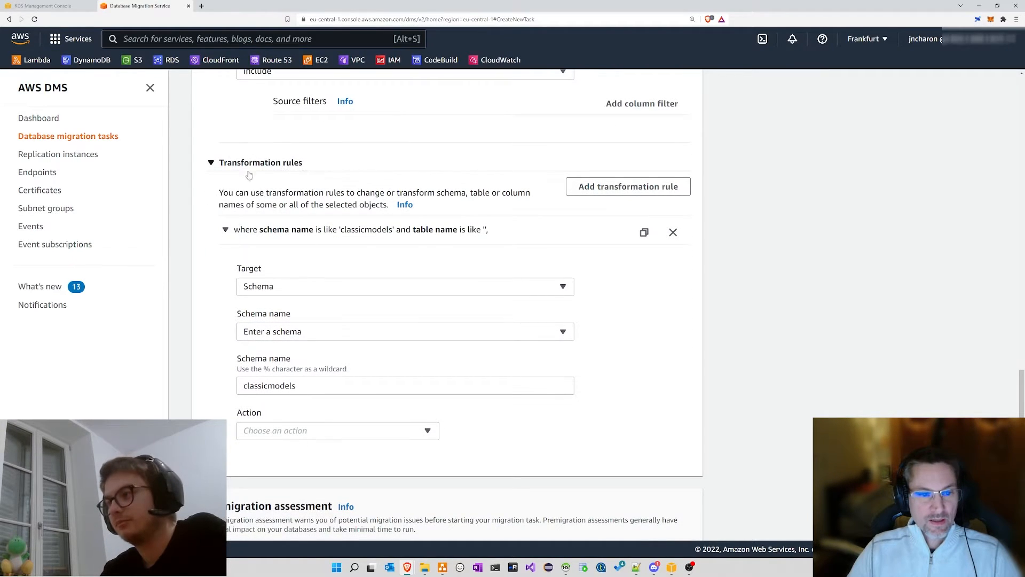
{"action": "left_click", "coordinate": [673, 233]}
{"action": "scroll", "coordinate": [257, 138], "scroll_direction": "up", "scroll_amount": 5}
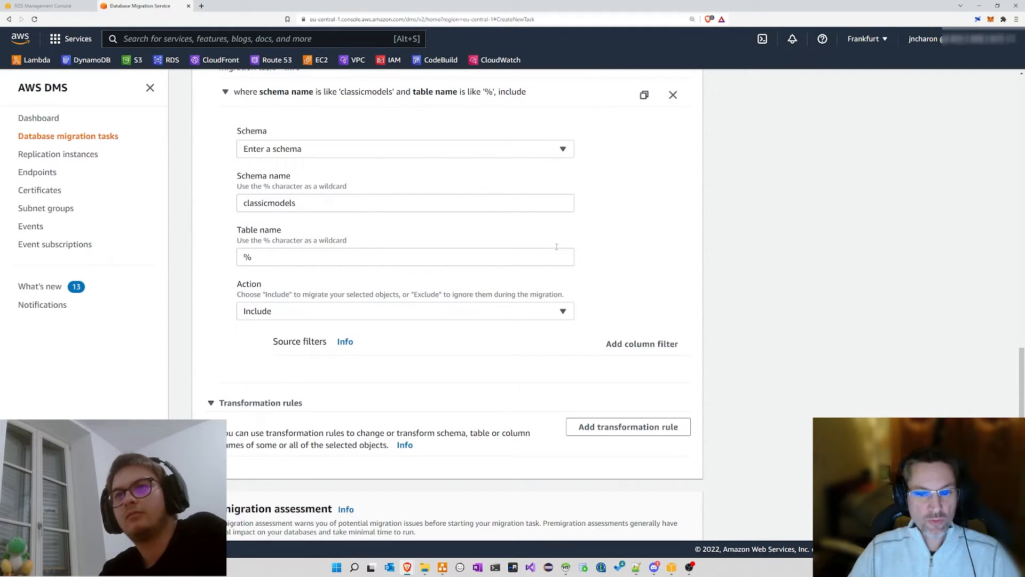
{"action": "scroll", "coordinate": [618, 238], "scroll_direction": "down", "scroll_amount": 3}
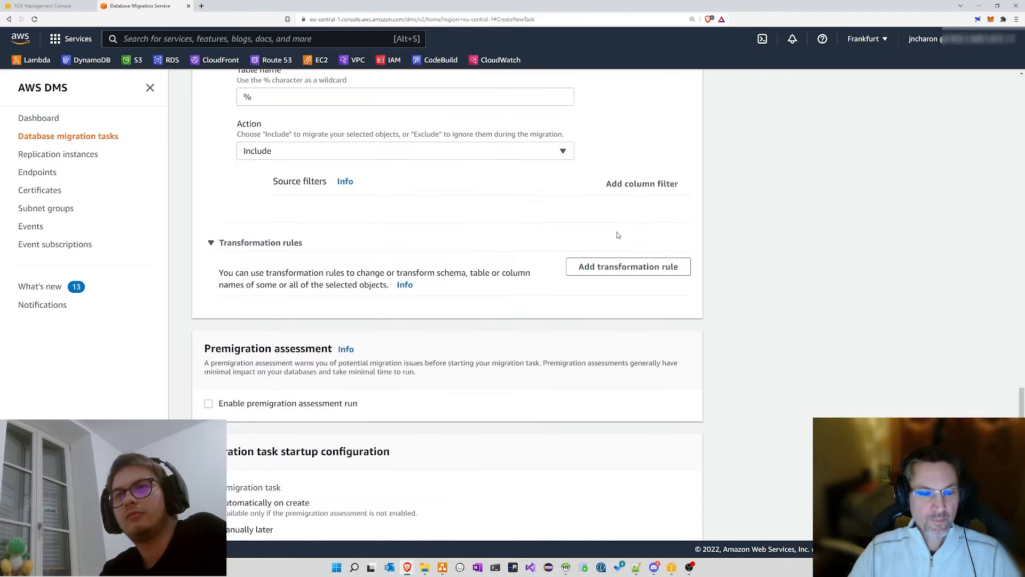
{"action": "scroll", "coordinate": [480, 240], "scroll_direction": "down", "scroll_amount": 2}
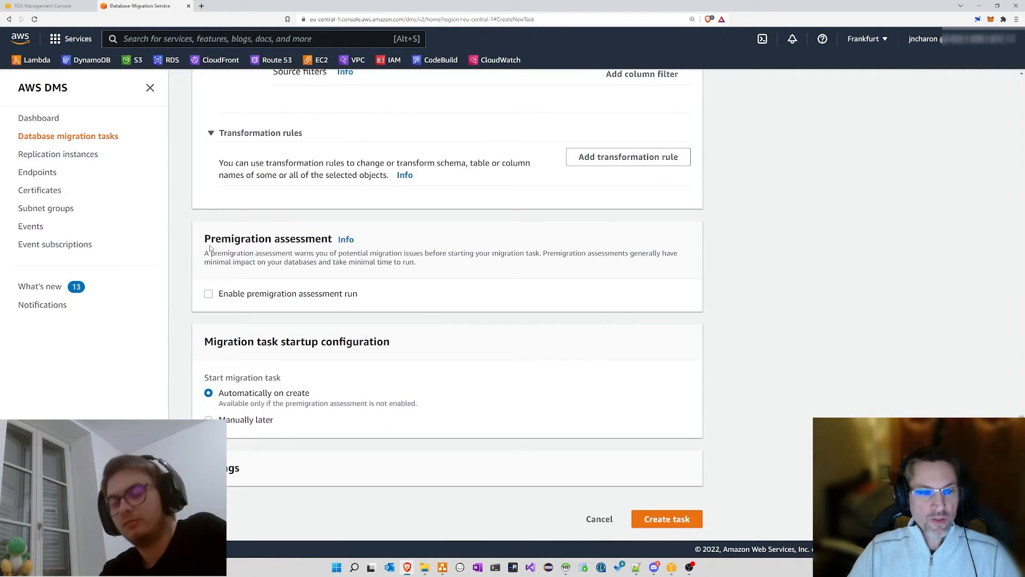
Step: Set the task startup configuration to Manually later and create the migration task
{"action": "left_click_drag", "start_coordinate": [205, 239], "coordinate": [331, 237]}
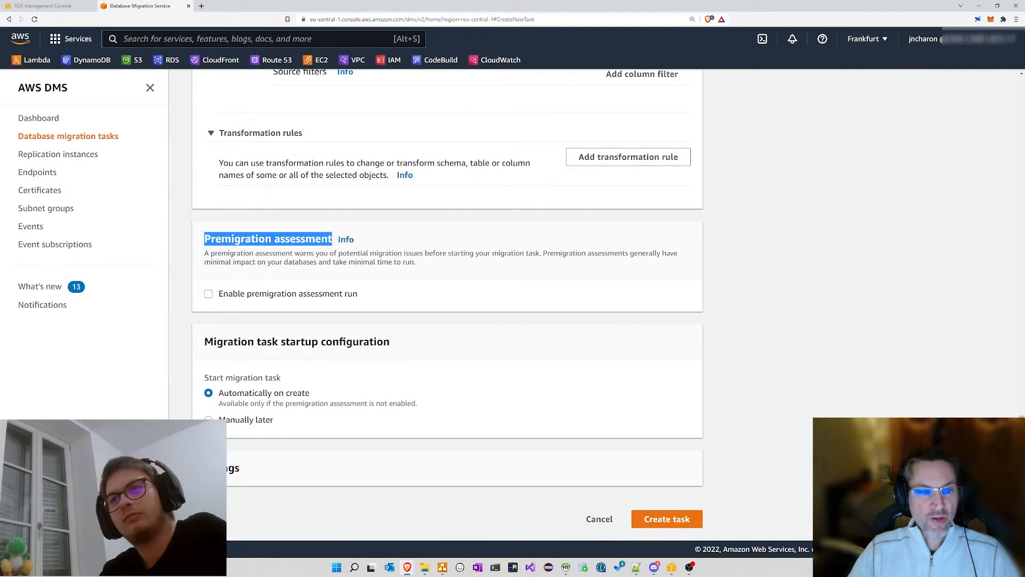
{"action": "left_click", "coordinate": [290, 243]}
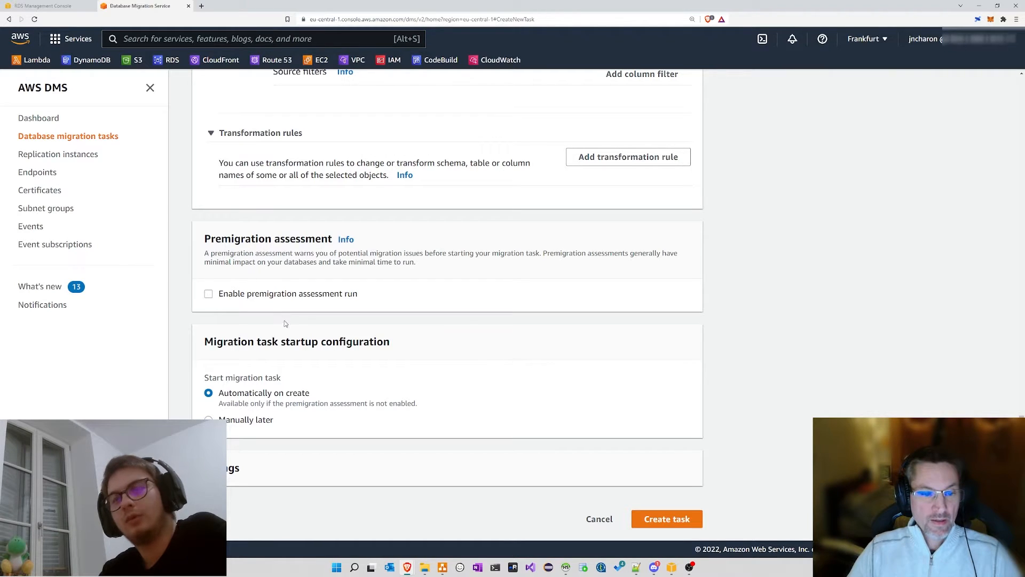
{"action": "left_click_drag", "start_coordinate": [207, 344], "coordinate": [395, 345]}
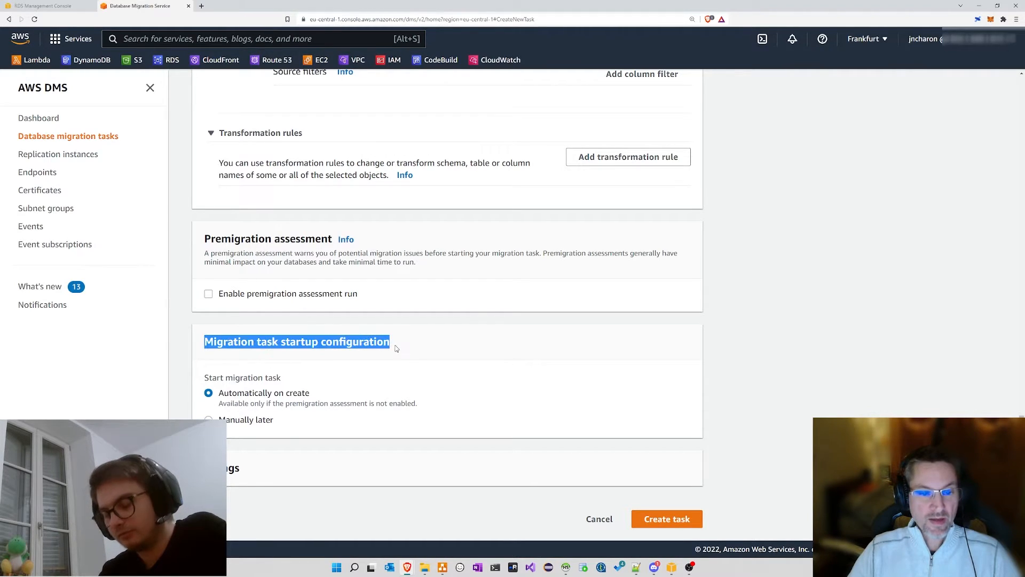
{"action": "left_click", "coordinate": [395, 346]}
{"action": "left_click", "coordinate": [208, 419]}
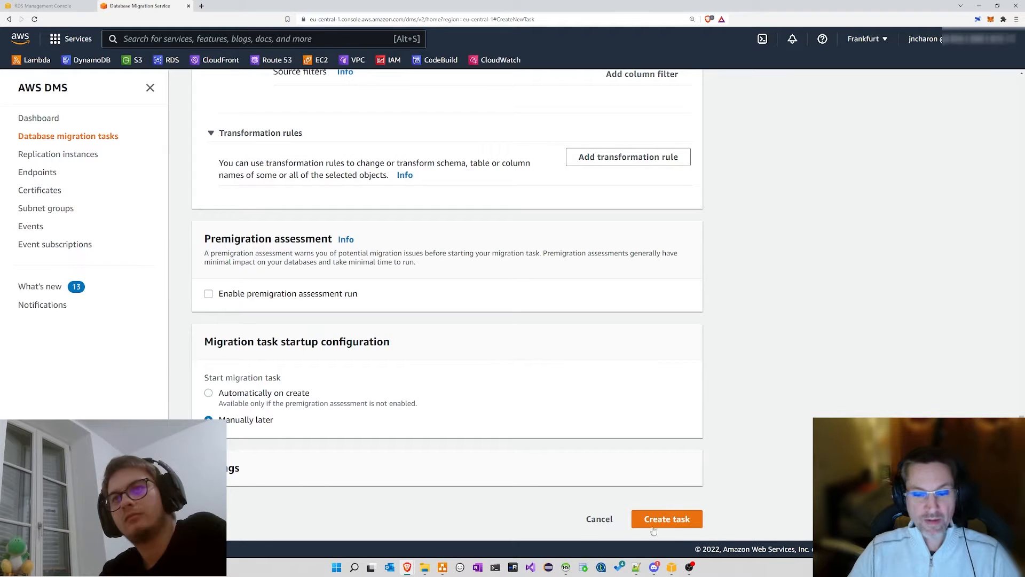
{"action": "left_click", "coordinate": [683, 521]}
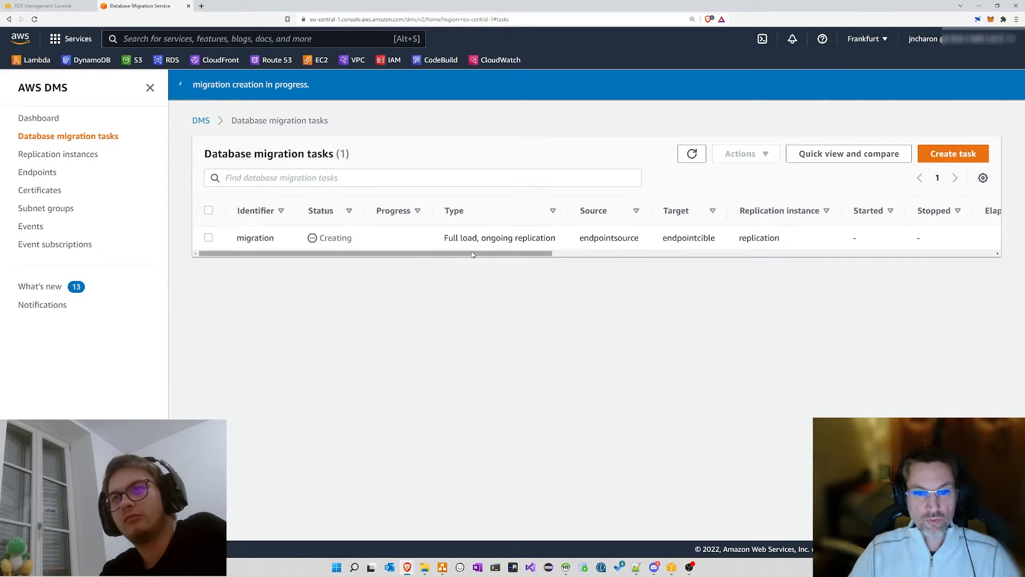
Step: Bring the global_architecture.drawio diagram forward and briefly select the EC2 shape
{"action": "left_click_drag", "start_coordinate": [472, 254], "coordinate": [373, 256]}
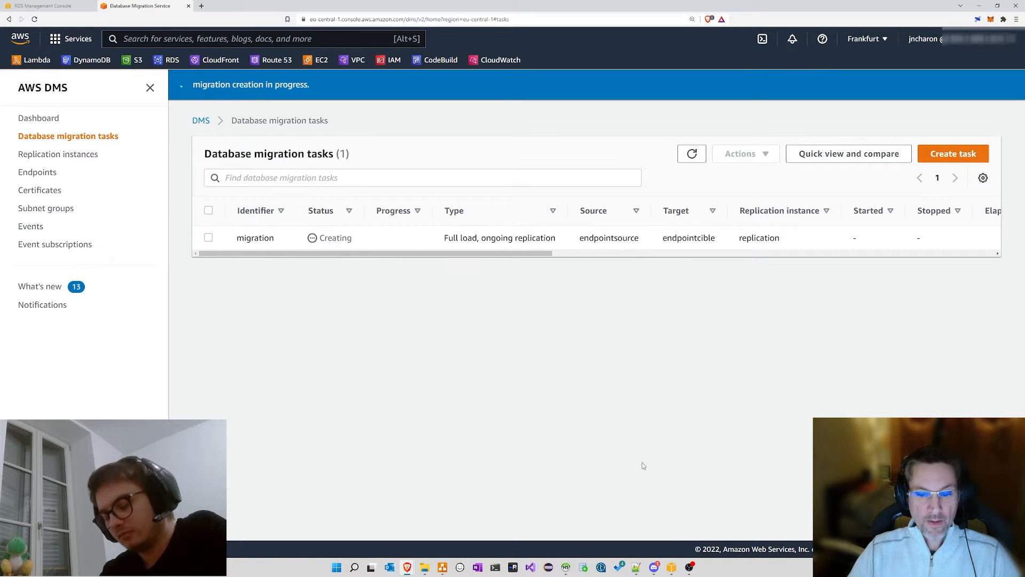
{"action": "left_click", "coordinate": [442, 567]}
{"action": "left_click", "coordinate": [586, 274]}
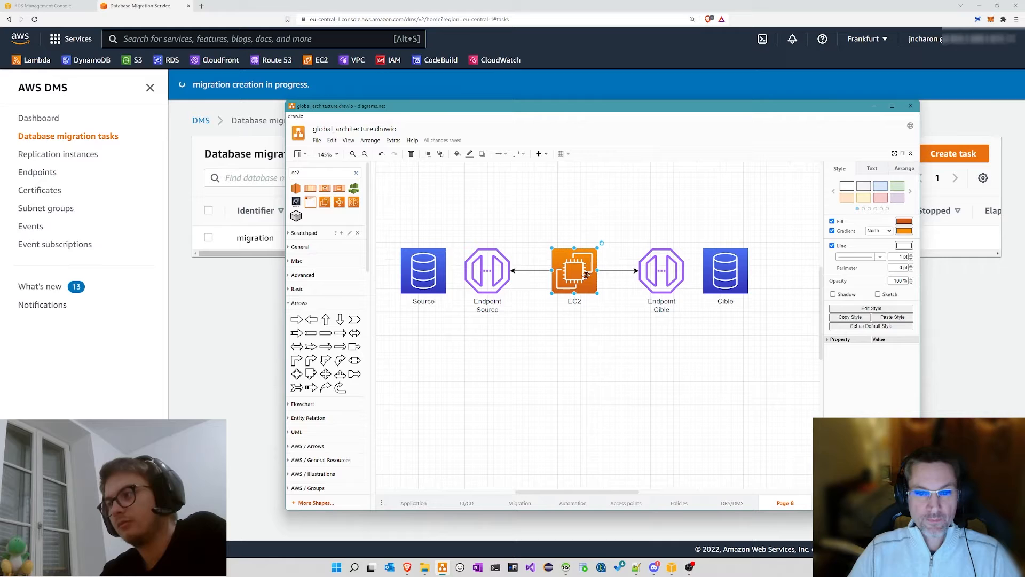
{"action": "left_click", "coordinate": [566, 328]}
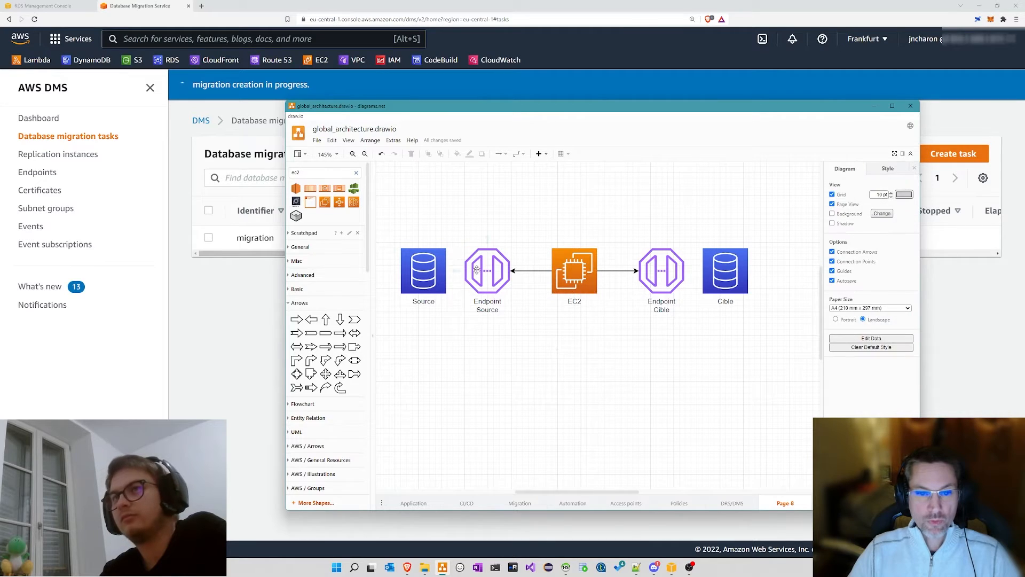
Step: Search the shapes for 'task' and place a task icon labelled Task above EC2
{"action": "left_click", "coordinate": [448, 271]}
{"action": "left_click", "coordinate": [669, 348]}
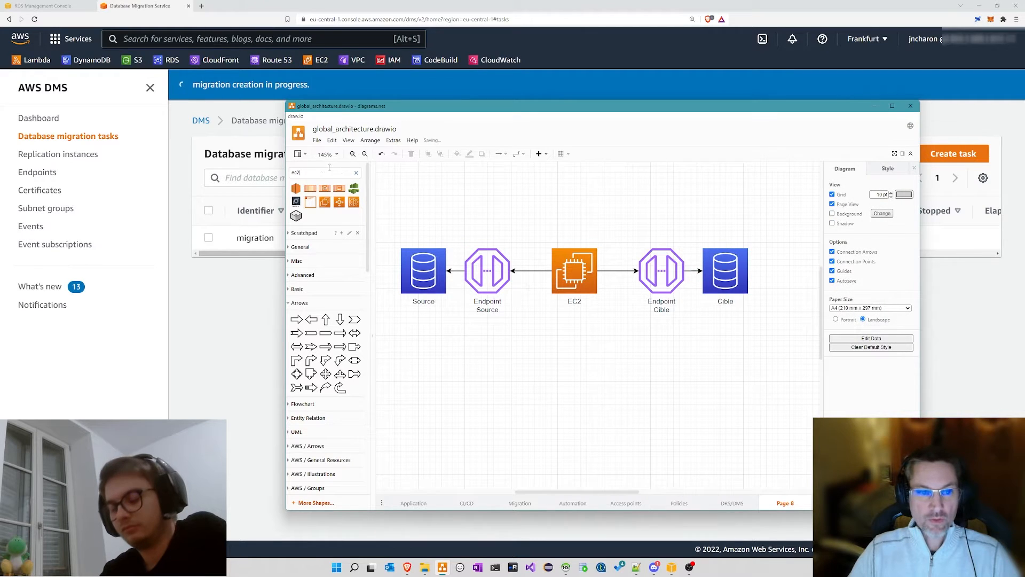
{"action": "left_click_drag", "start_coordinate": [330, 167], "coordinate": [257, 174]}
{"action": "type", "text": "task"}
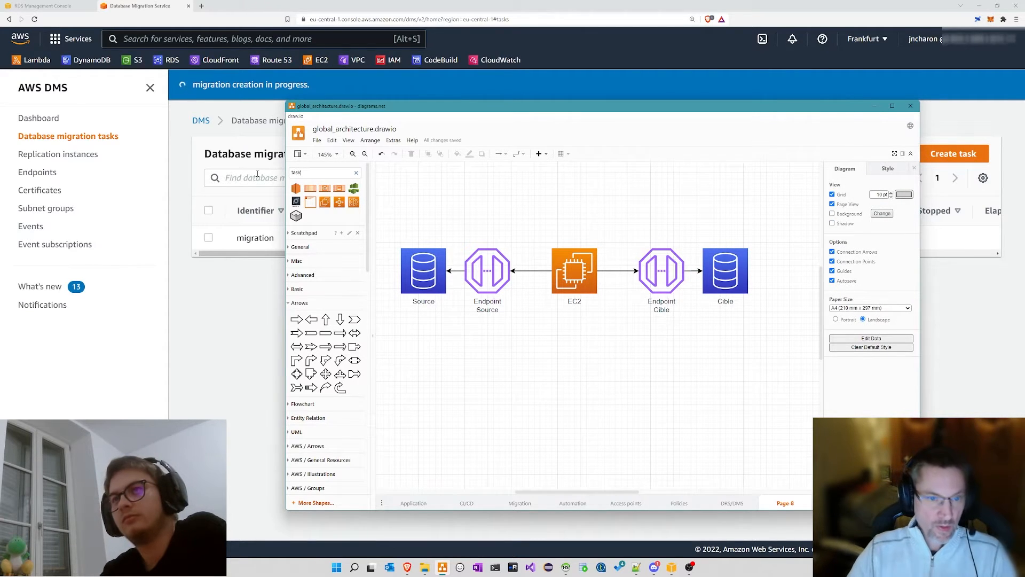
{"action": "key", "text": "Return"}
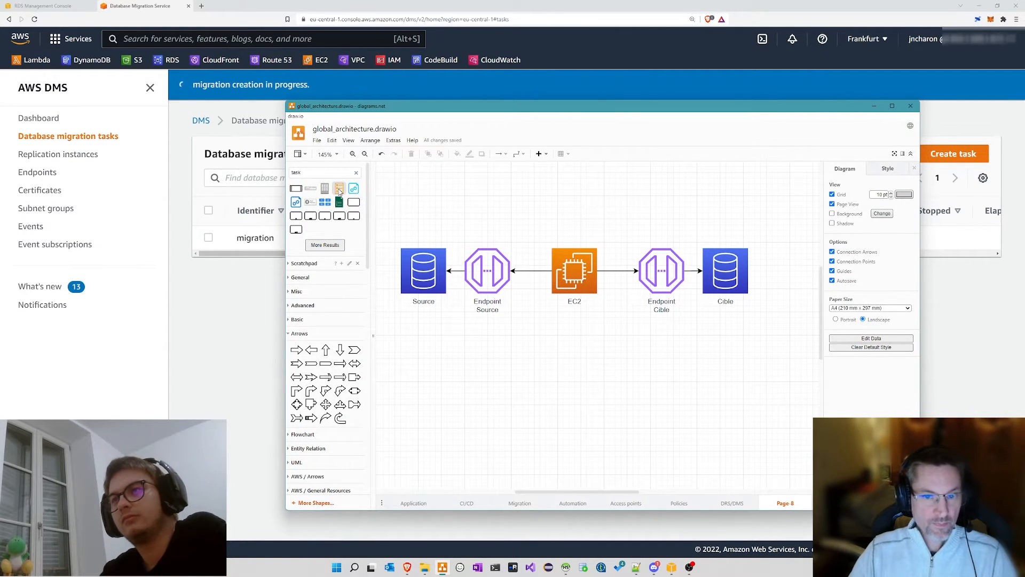
{"action": "left_click_drag", "start_coordinate": [339, 190], "coordinate": [573, 215]}
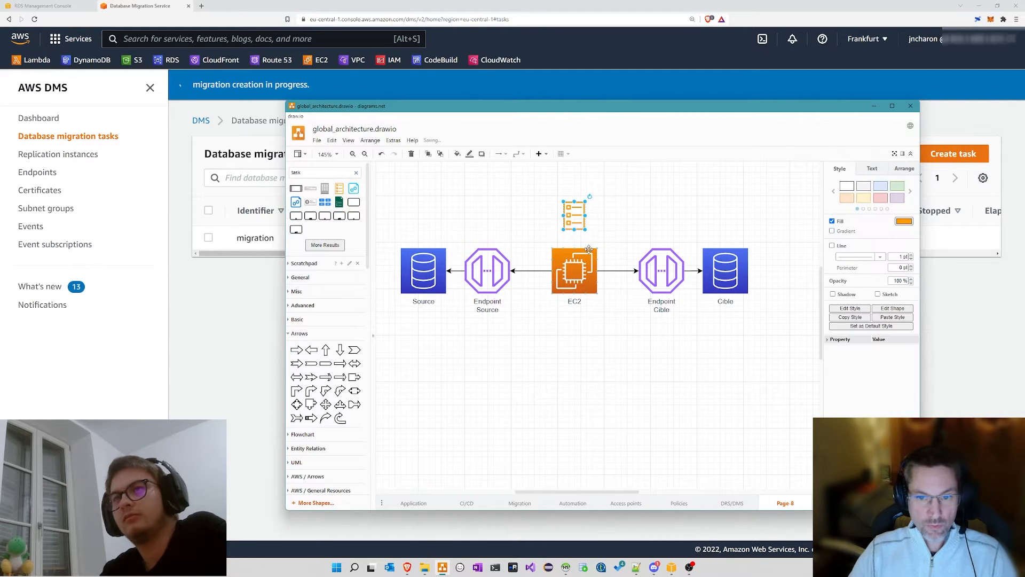
{"action": "type", "text": "Task"}
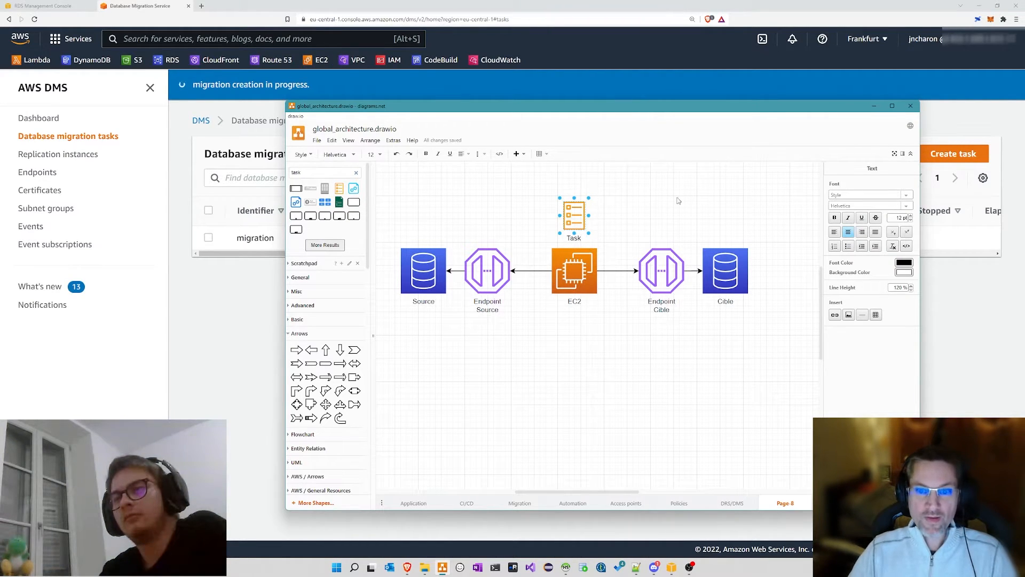
{"action": "left_click", "coordinate": [677, 201]}
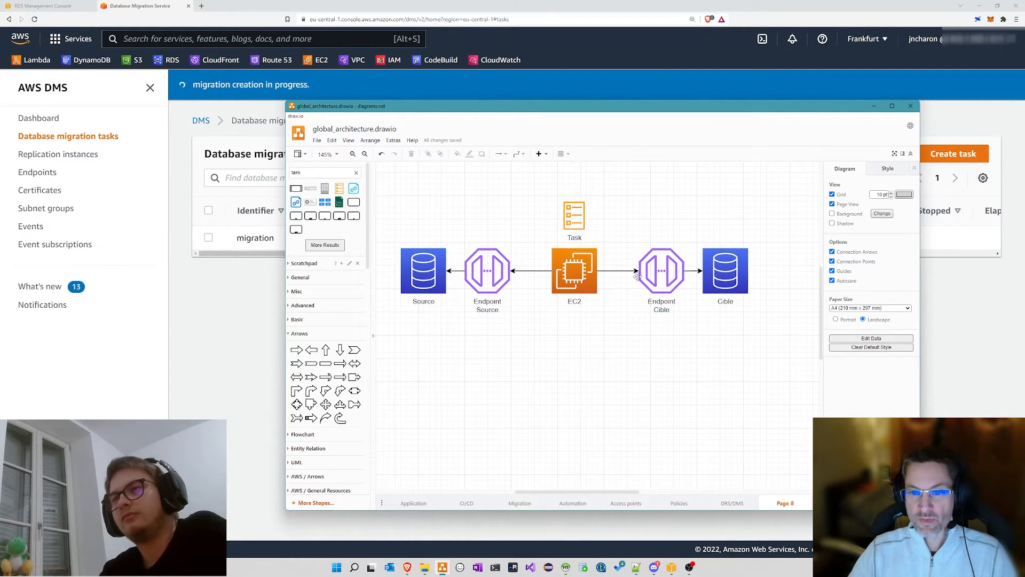
Step: Move the diagram window right and review the Task, EC2, Endpoint Source and Source icons
{"action": "scroll", "coordinate": [628, 269], "scroll_direction": "up", "scroll_amount": 1}
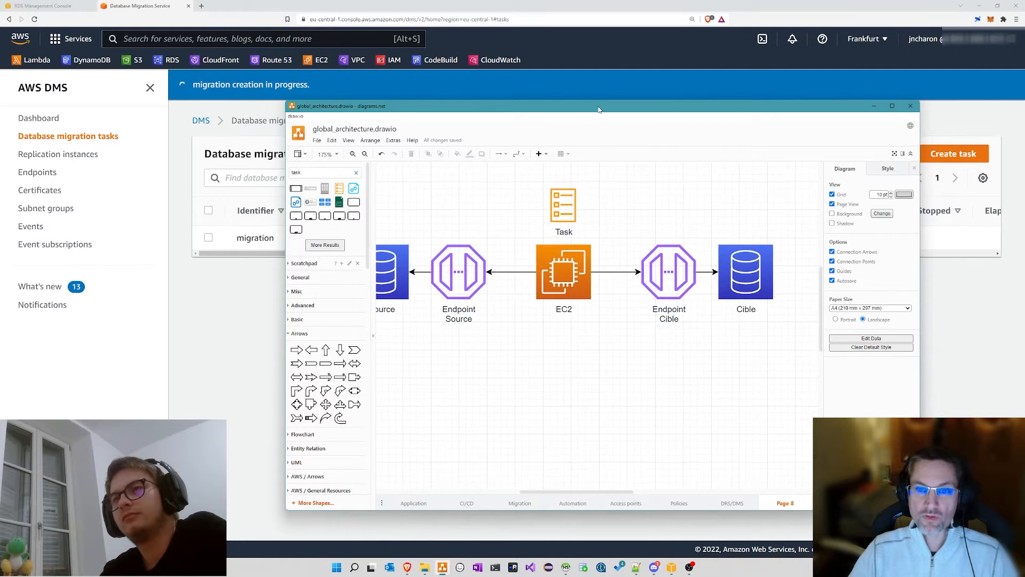
{"action": "left_click_drag", "start_coordinate": [593, 109], "coordinate": [455, 71]}
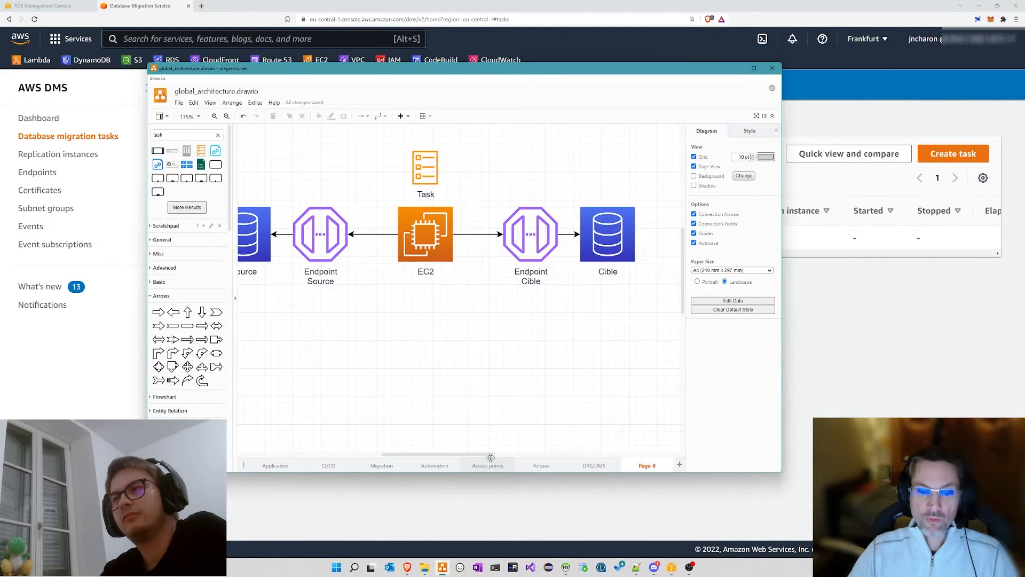
{"action": "left_click_drag", "start_coordinate": [487, 457], "coordinate": [479, 457]}
{"action": "left_click_drag", "start_coordinate": [696, 71], "coordinate": [777, 80]}
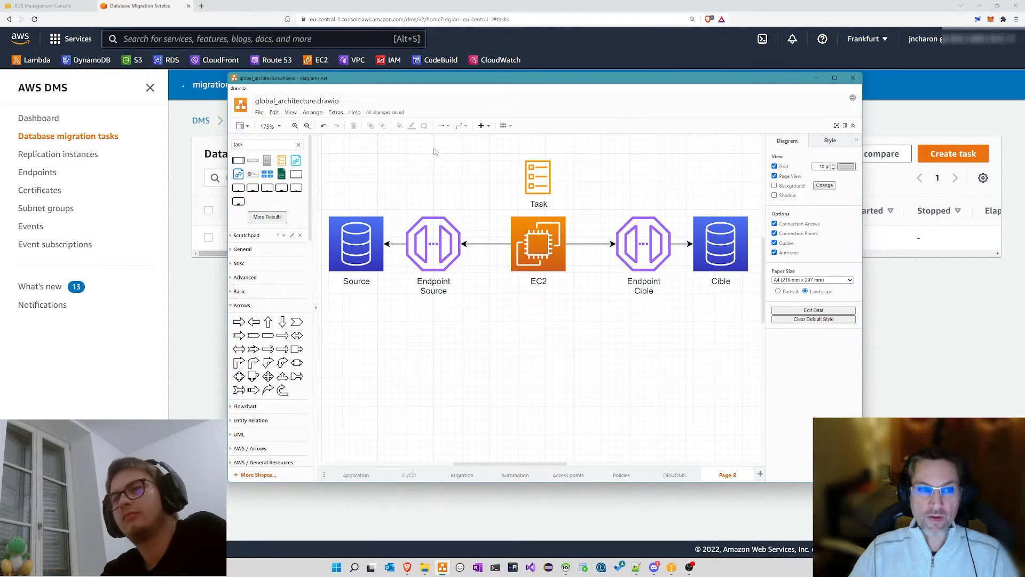
{"action": "left_click", "coordinate": [536, 176]}
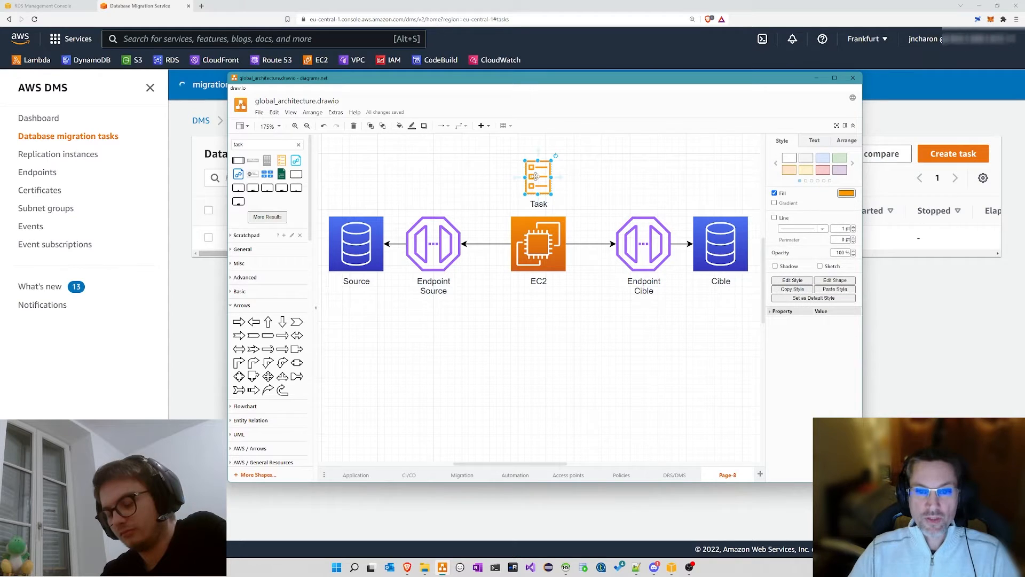
{"action": "left_click", "coordinate": [536, 242]}
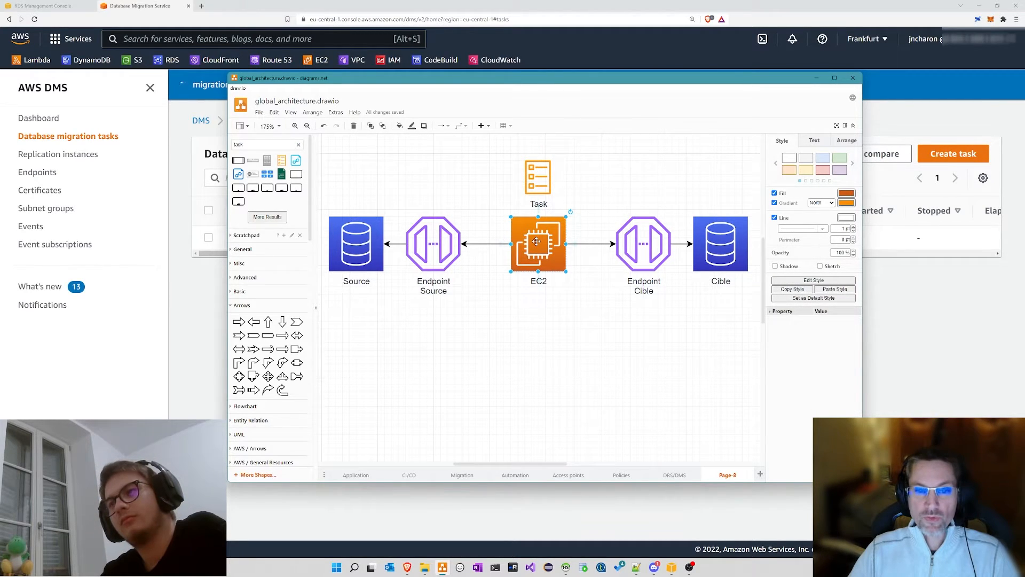
{"action": "left_click", "coordinate": [434, 246]}
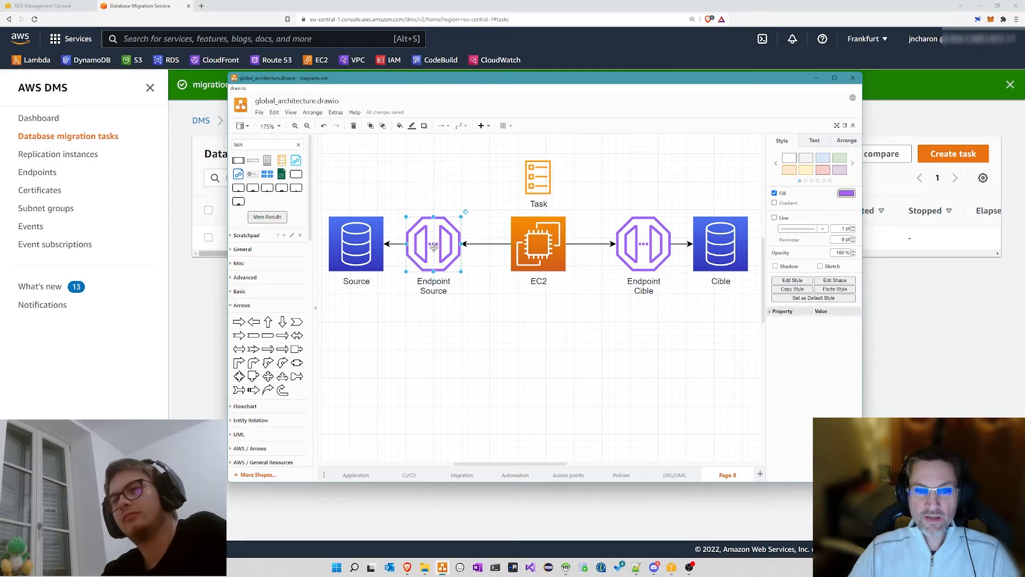
{"action": "left_click", "coordinate": [373, 246]}
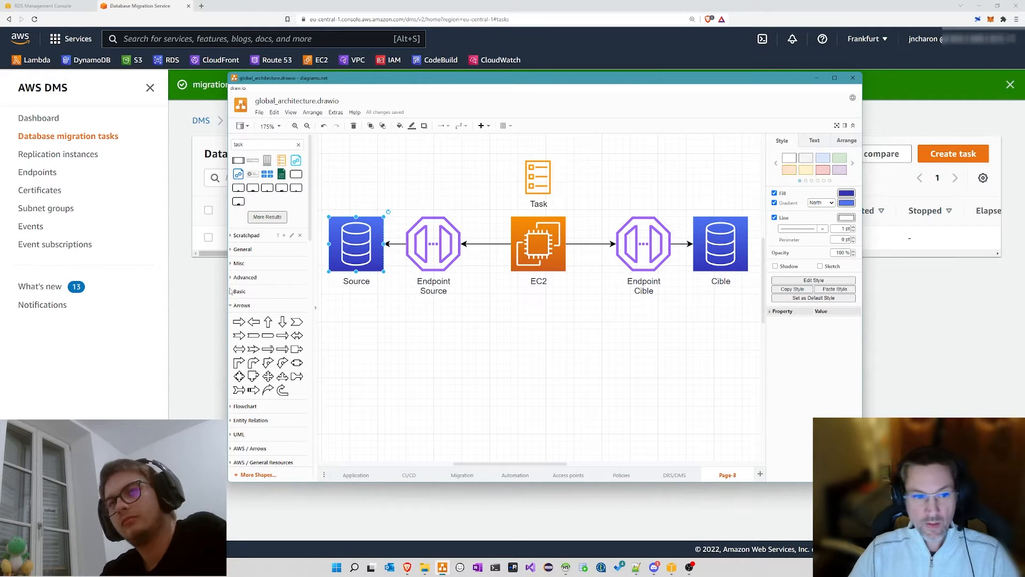
{"action": "left_click", "coordinate": [589, 524]}
{"action": "mouse_move", "coordinate": [565, 564]}
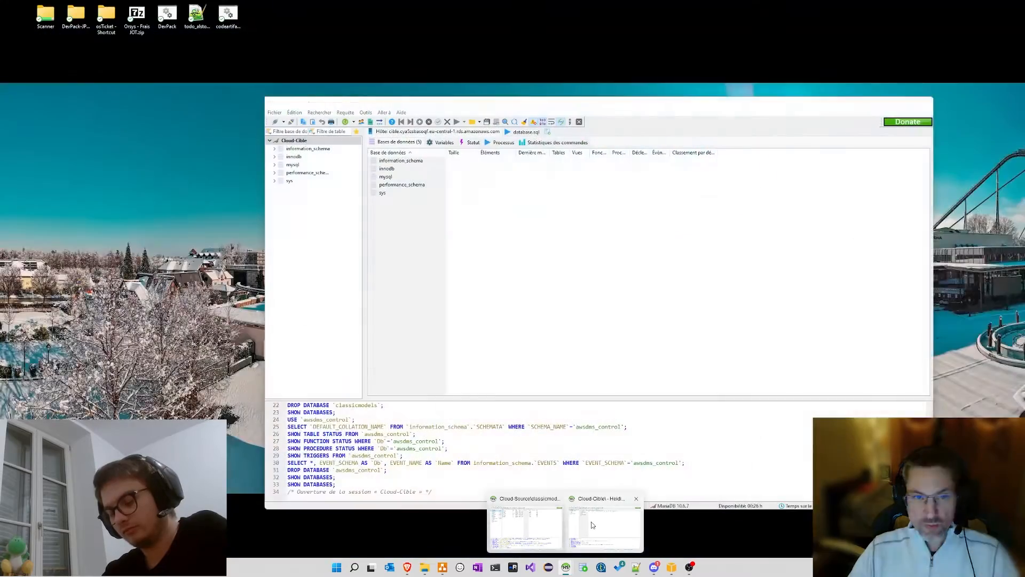
Step: Split the Cloud-Cible connection into its own HeidiSQL window, tiled beside Cloud-Source
{"action": "left_click", "coordinate": [591, 524]}
{"action": "left_click_drag", "start_coordinate": [358, 103], "coordinate": [1, 102]}
{"action": "left_click", "coordinate": [589, 155]}
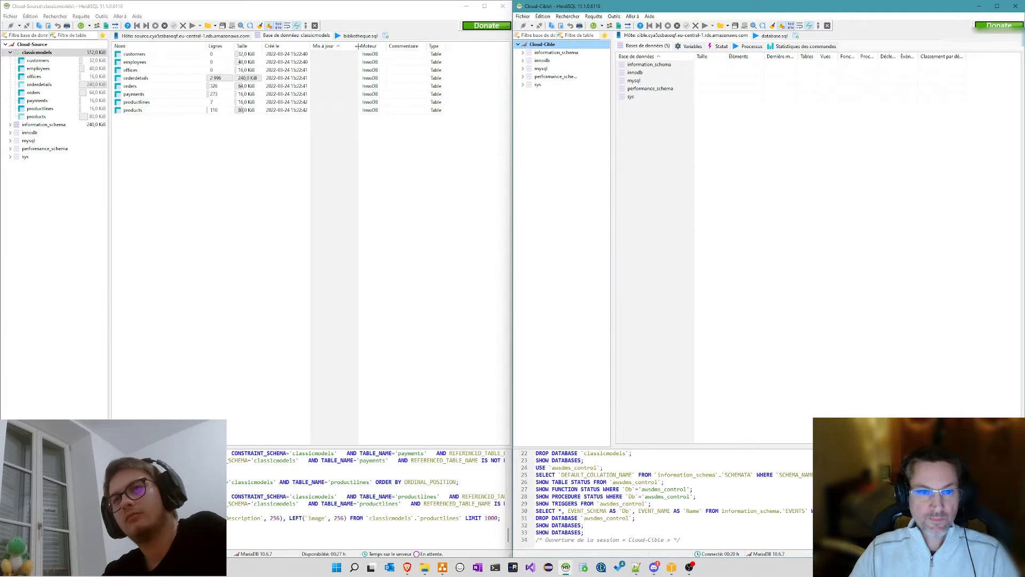
Step: Refresh the database lists of both the Cloud-Source and Cloud-Cible connections
{"action": "right_click", "coordinate": [33, 46]}
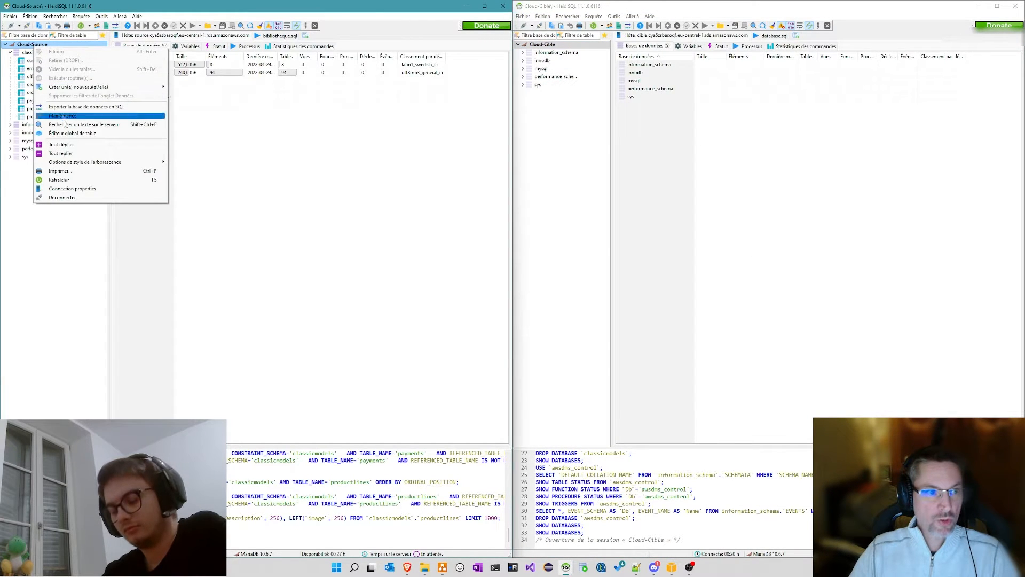
{"action": "left_click", "coordinate": [58, 180]}
{"action": "left_click", "coordinate": [29, 51]}
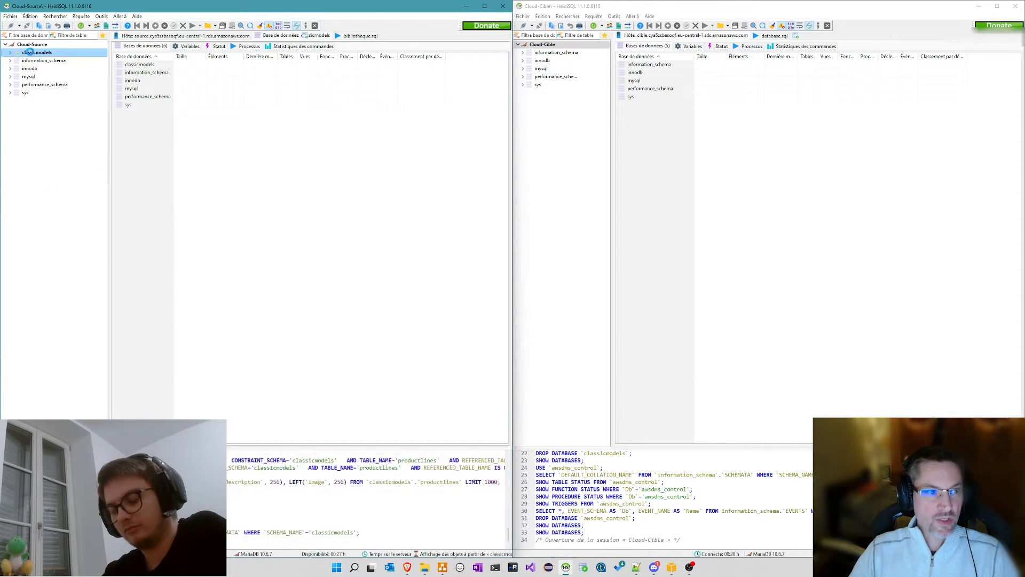
{"action": "right_click", "coordinate": [552, 45]}
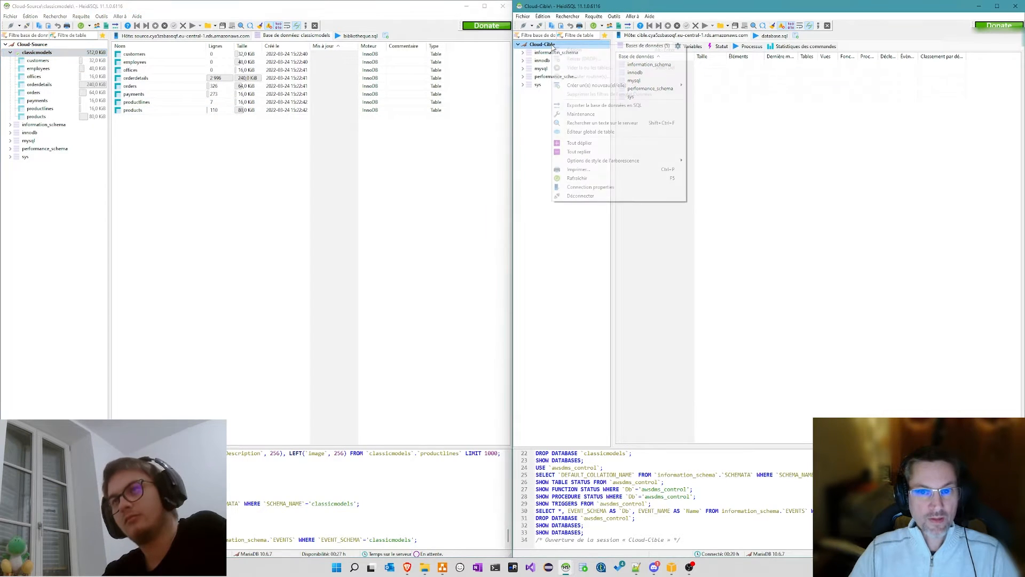
{"action": "left_click", "coordinate": [577, 177]}
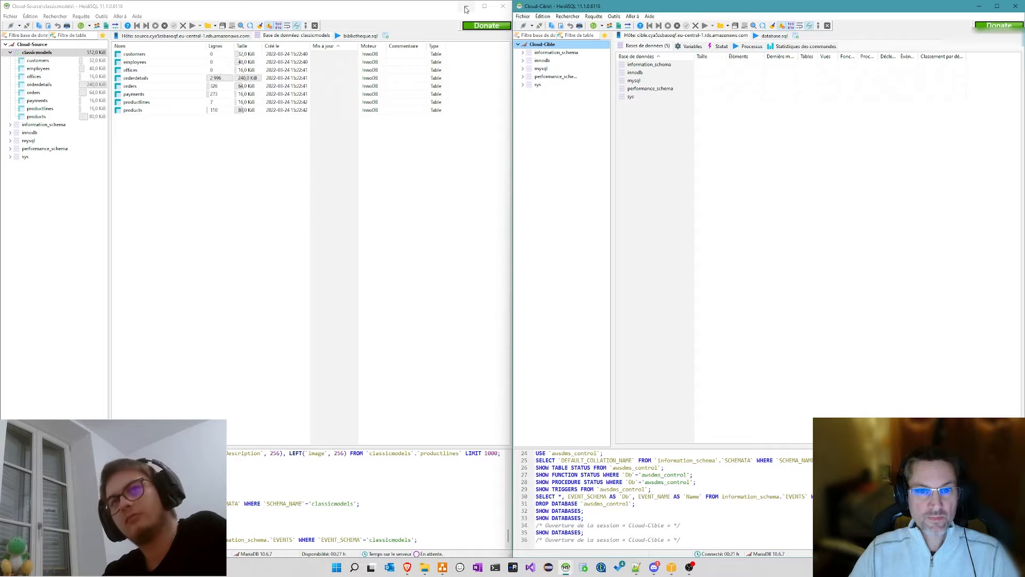
Step: Move both HeidiSQL windows down and shrink them so the DMS task list shows
{"action": "left_click", "coordinate": [430, 9]}
{"action": "left_click_drag", "start_coordinate": [422, 3], "coordinate": [423, 164]}
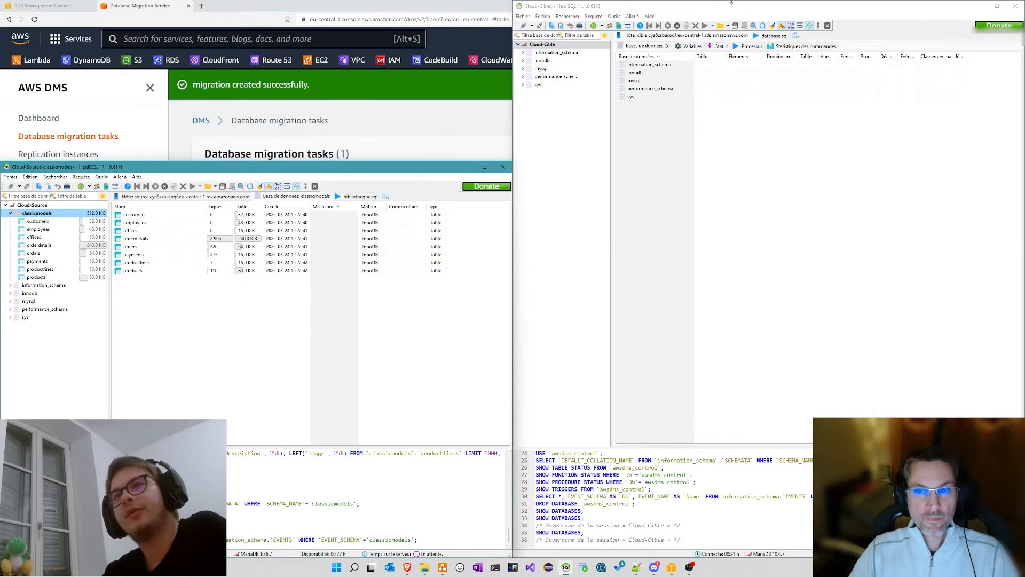
{"action": "left_click_drag", "start_coordinate": [734, 7], "coordinate": [734, 231]}
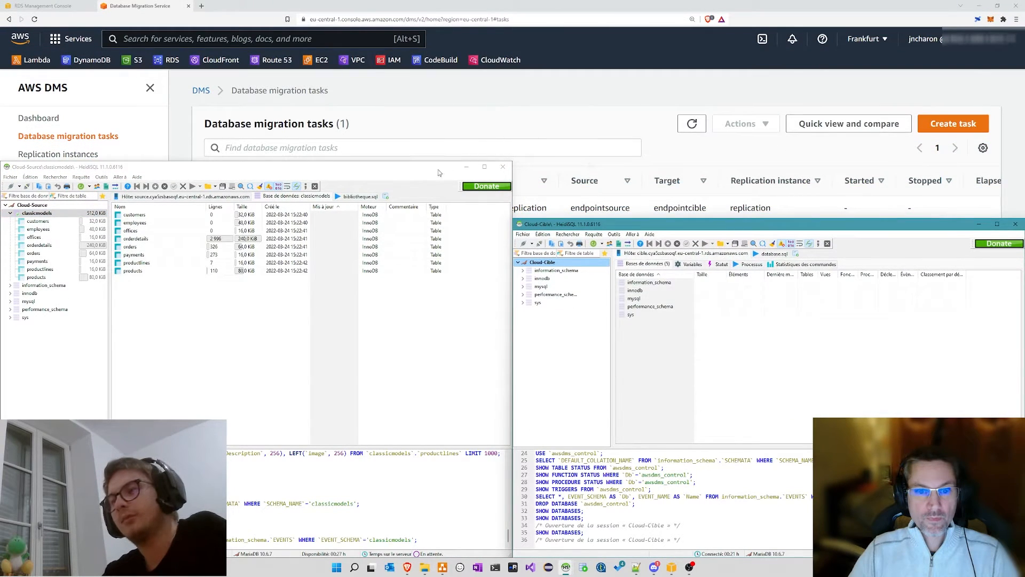
{"action": "left_click_drag", "start_coordinate": [436, 161], "coordinate": [436, 221]}
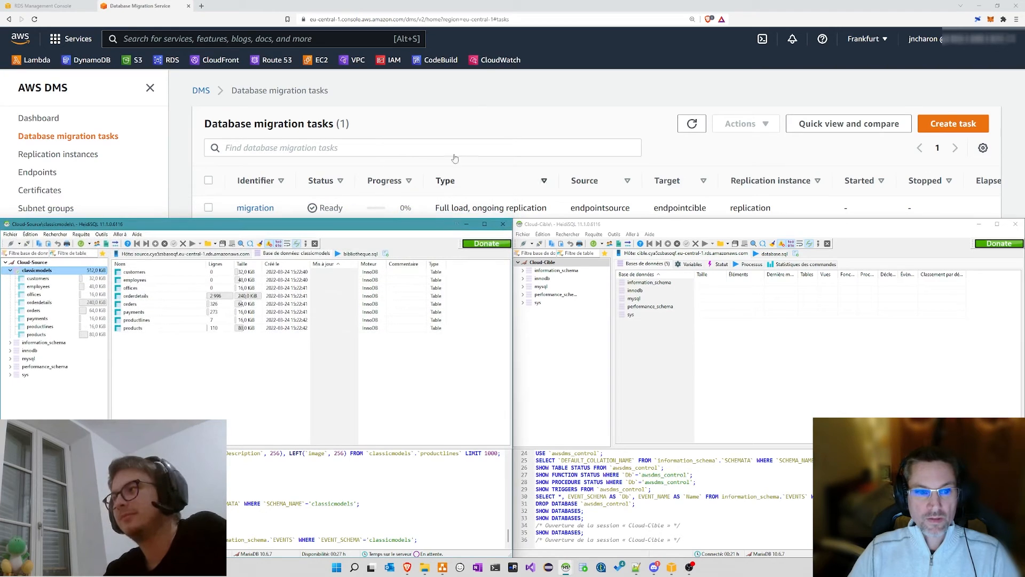
{"action": "left_click", "coordinate": [486, 90]}
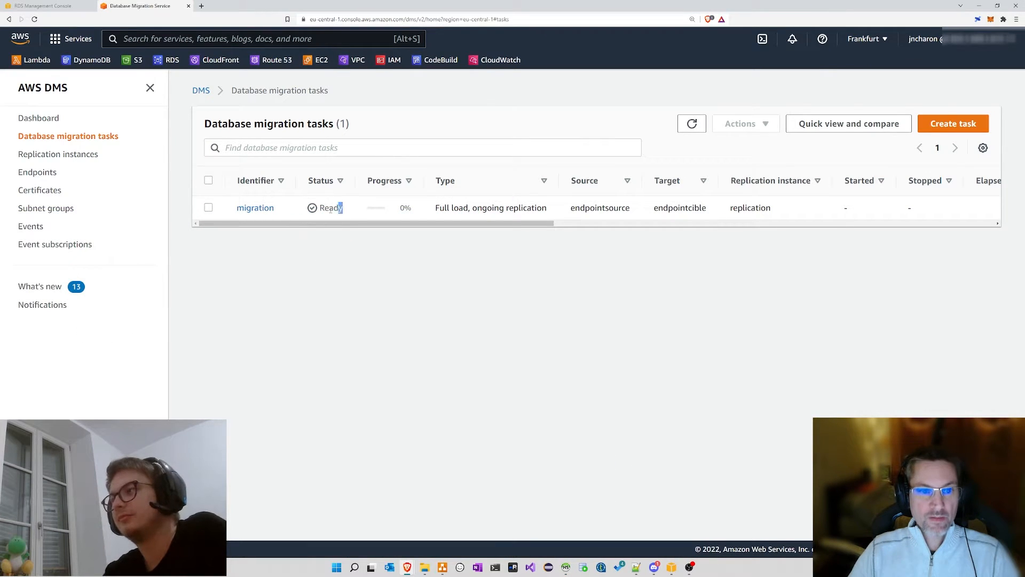
Step: Start the migration task with Actions > Restart/Resume and refresh to see Starting at 0%
{"action": "left_click_drag", "start_coordinate": [342, 208], "coordinate": [305, 213]}
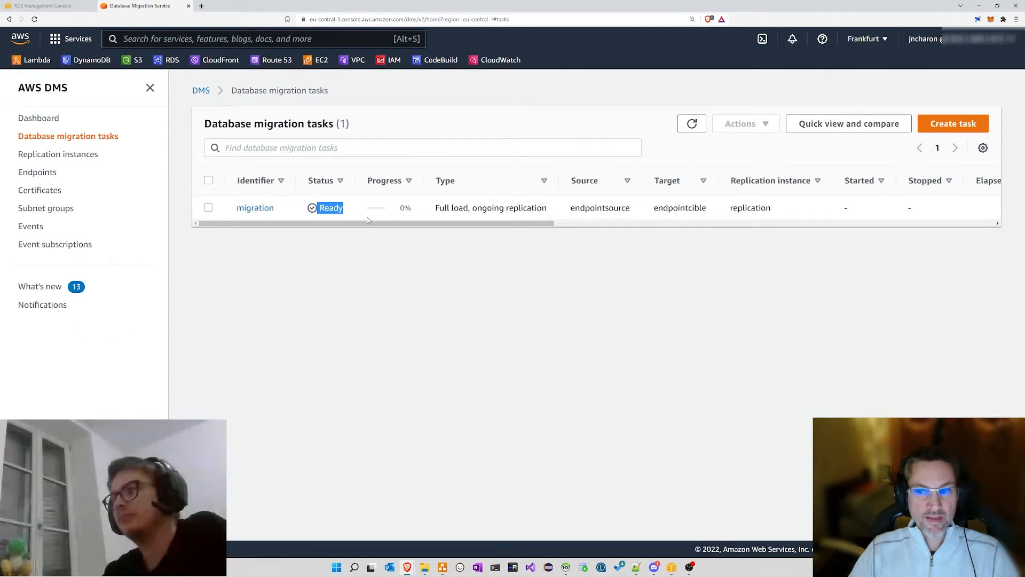
{"action": "left_click", "coordinate": [256, 244]}
{"action": "left_click", "coordinate": [209, 209]}
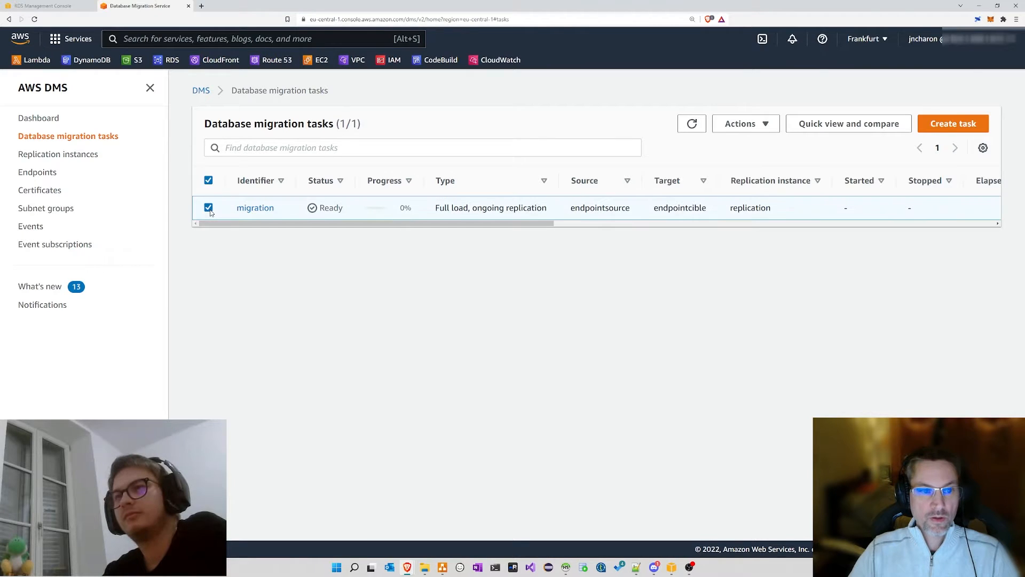
{"action": "left_click", "coordinate": [769, 129]}
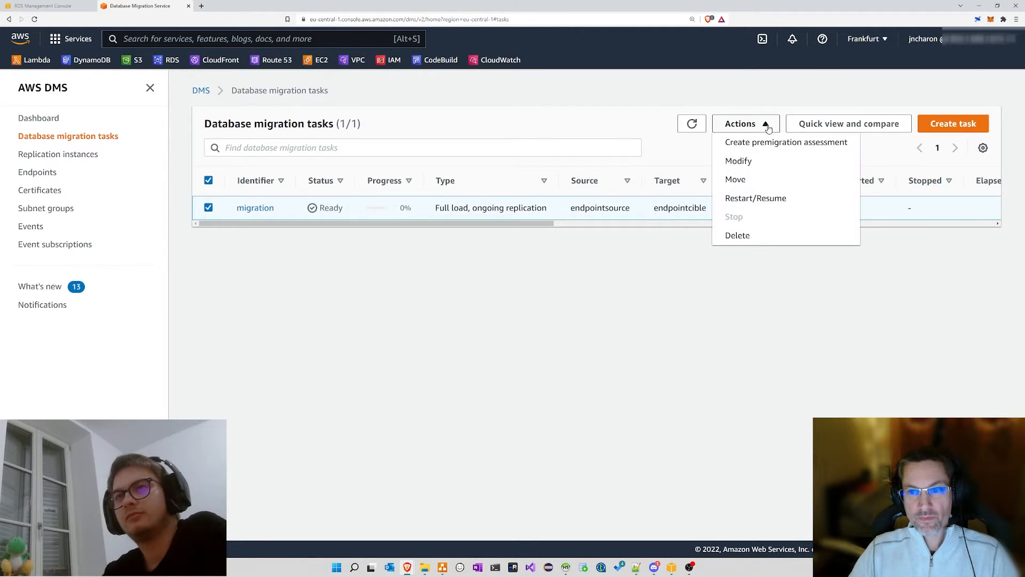
{"action": "left_click", "coordinate": [734, 203]}
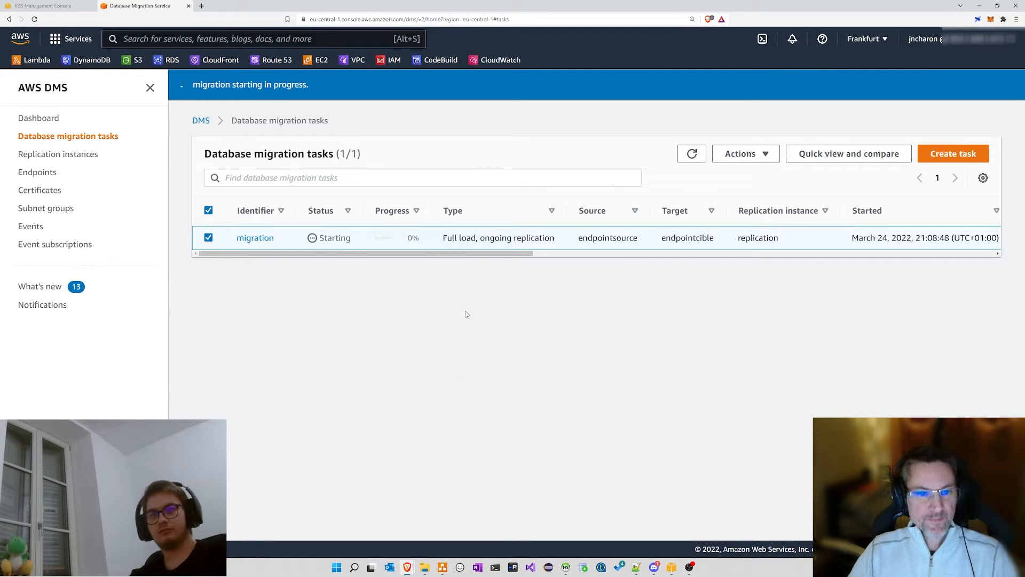
{"action": "left_click", "coordinate": [692, 153]}
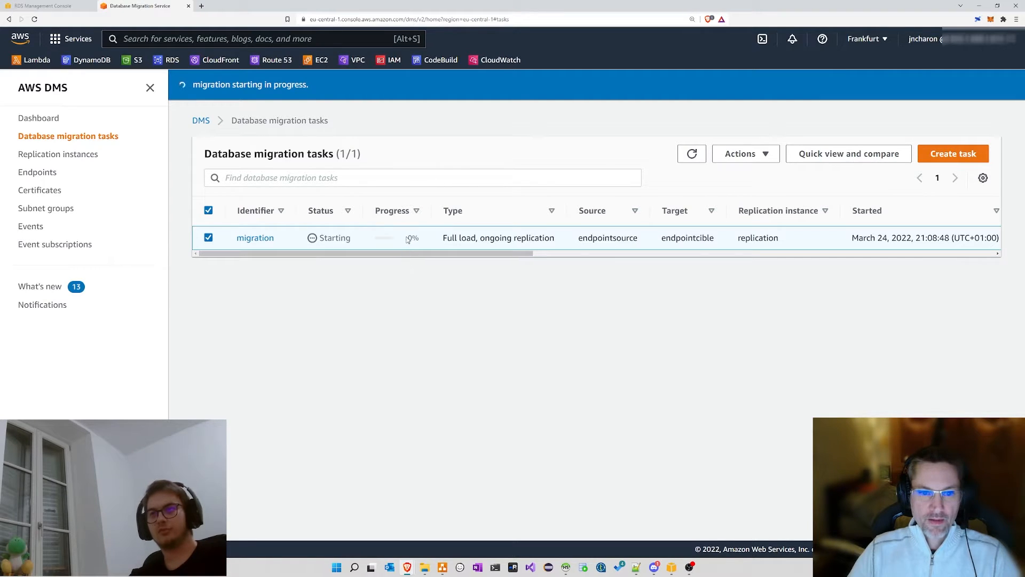
{"action": "left_click_drag", "start_coordinate": [410, 238], "coordinate": [422, 243]}
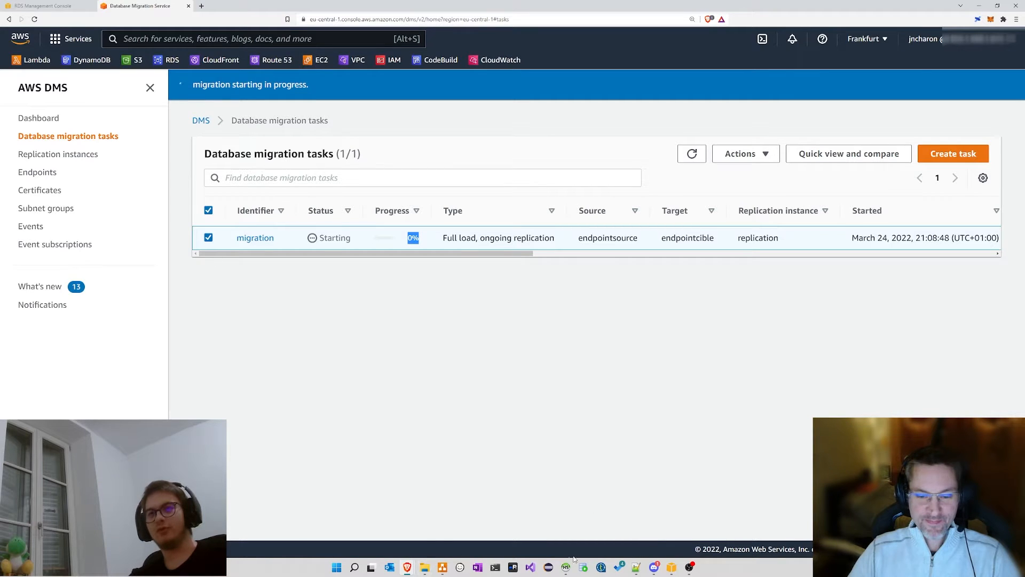
Step: Refresh the Cloud-Cible connection and expand its classicmodels database to list the tables
{"action": "mouse_move", "coordinate": [565, 566]}
{"action": "left_click", "coordinate": [617, 531]}
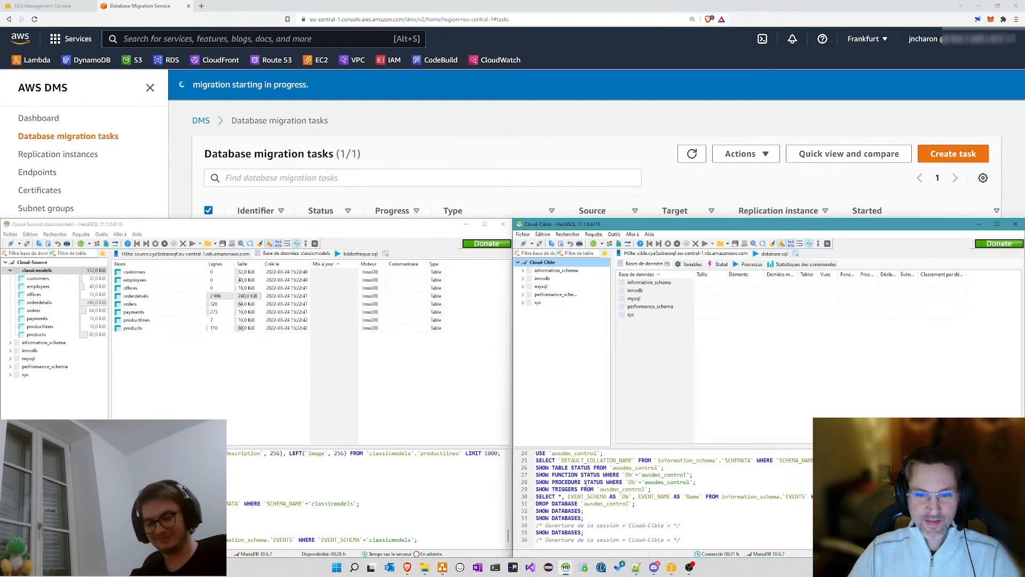
{"action": "right_click", "coordinate": [540, 262]}
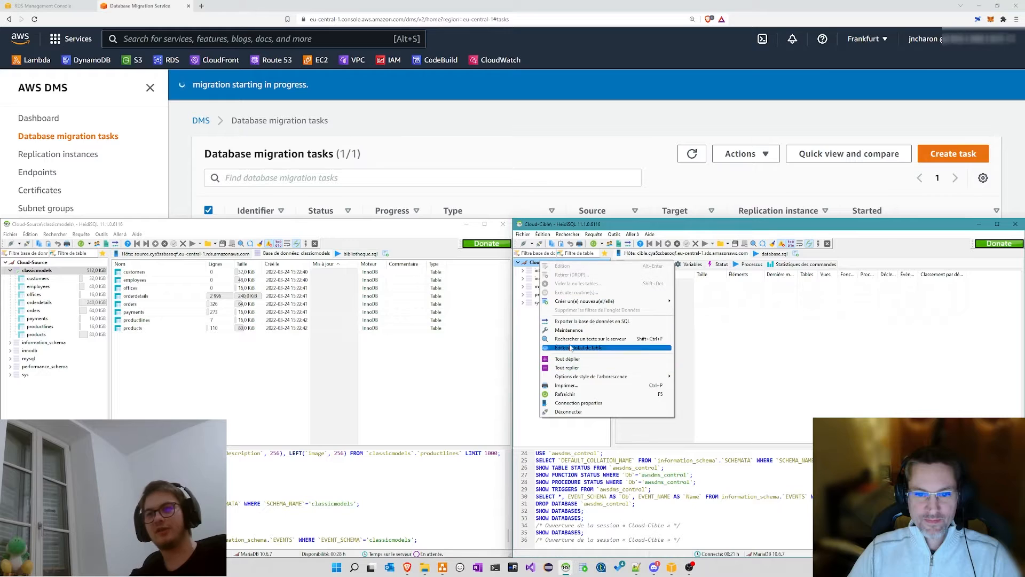
{"action": "left_click", "coordinate": [564, 394]}
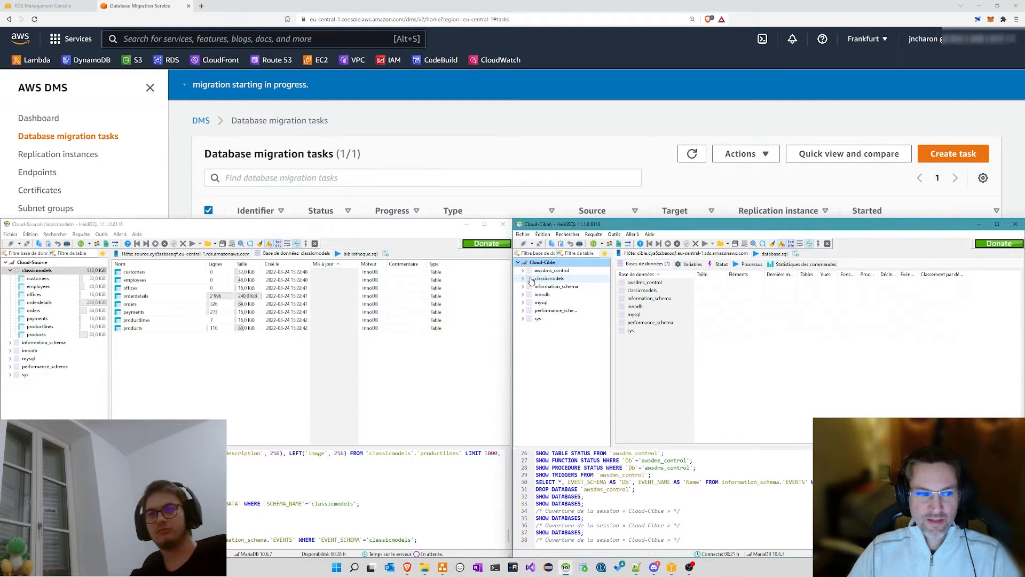
{"action": "left_click", "coordinate": [572, 279]}
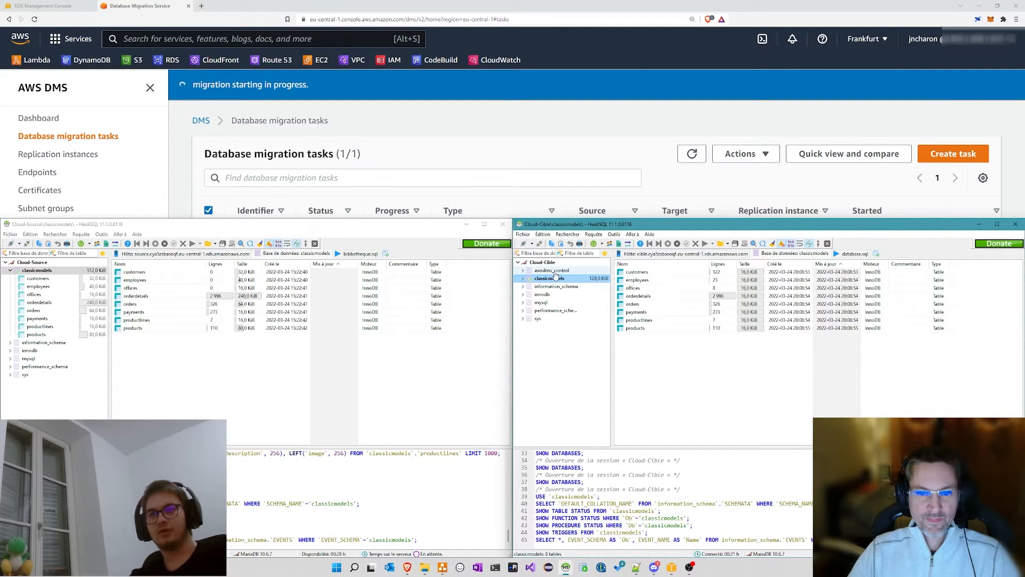
{"action": "left_click", "coordinate": [524, 279]}
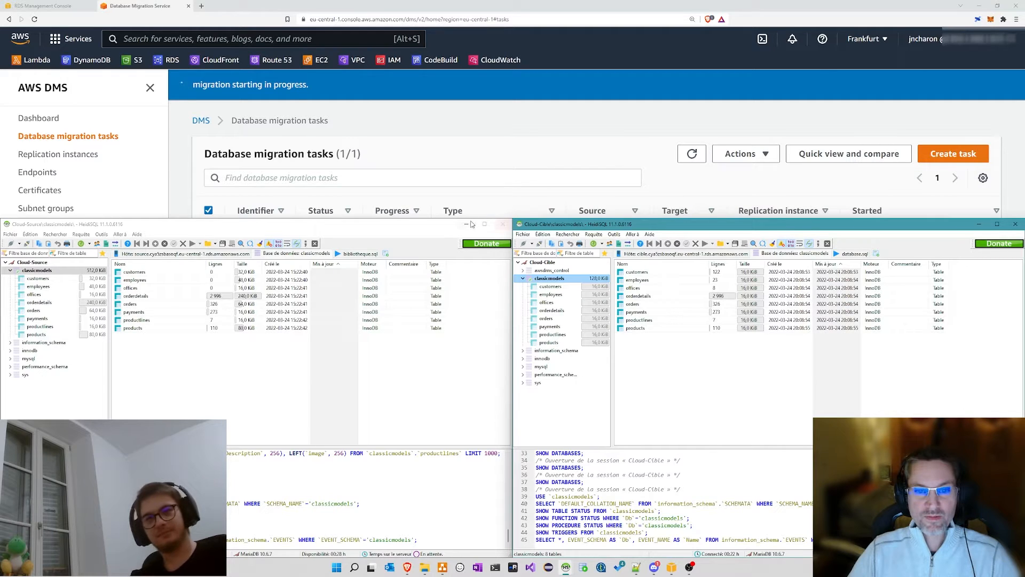
Step: Resize the source HeidiSQL window and refresh the DMS migration task status
{"action": "left_click_drag", "start_coordinate": [468, 219], "coordinate": [462, 299]}
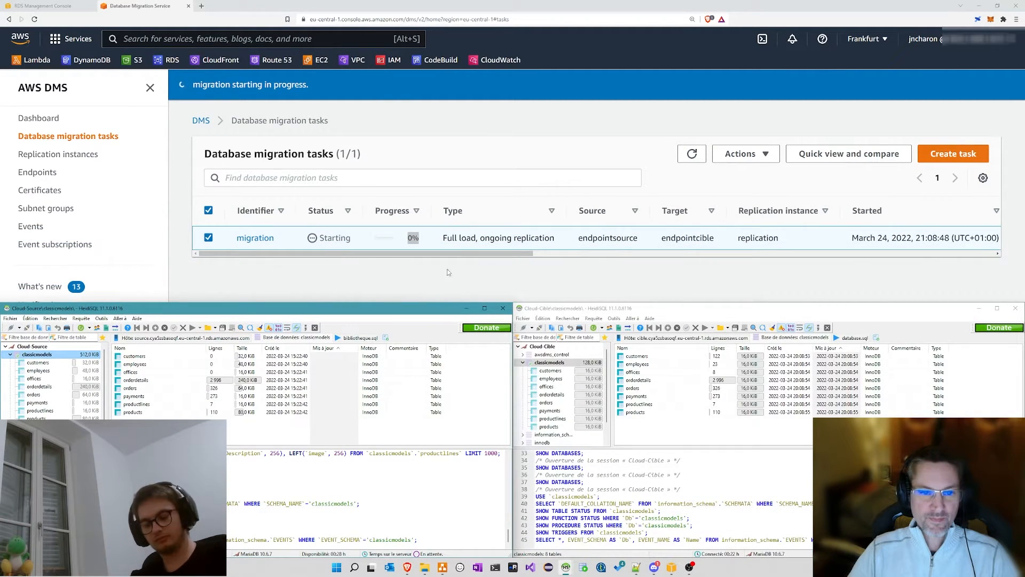
{"action": "left_click", "coordinate": [447, 268]}
{"action": "left_click", "coordinate": [690, 160]}
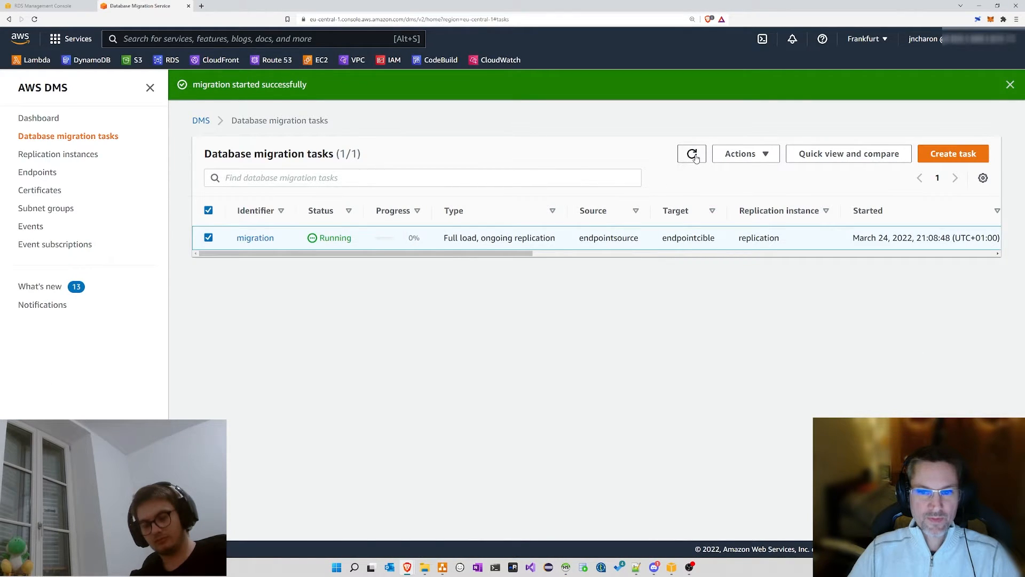
Step: Refresh the DMS task status, then reload the Cloud-Cible tree and expand classicmodels
{"action": "left_click", "coordinate": [684, 159]}
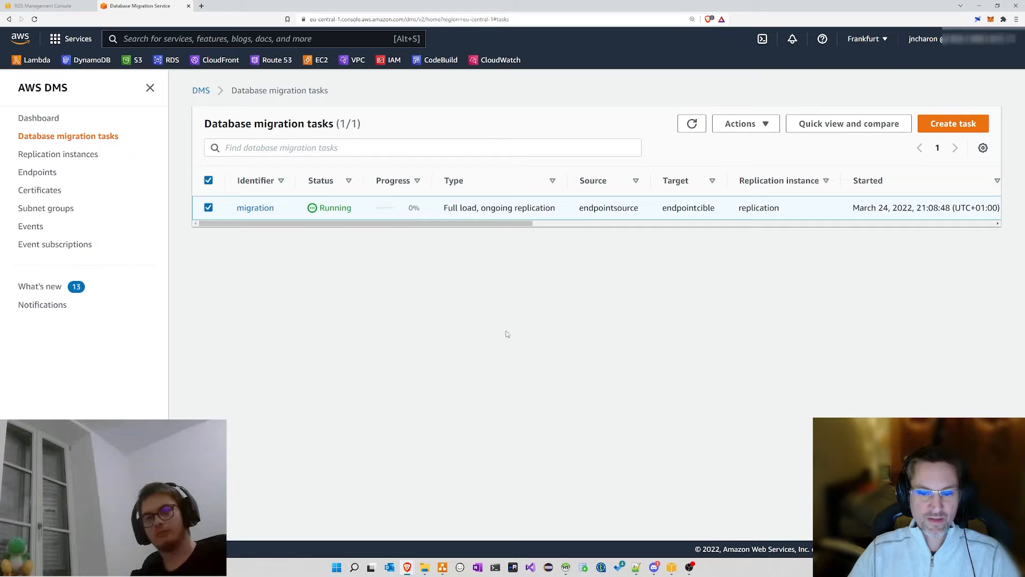
{"action": "left_click", "coordinate": [564, 566]}
{"action": "mouse_move", "coordinate": [562, 561]}
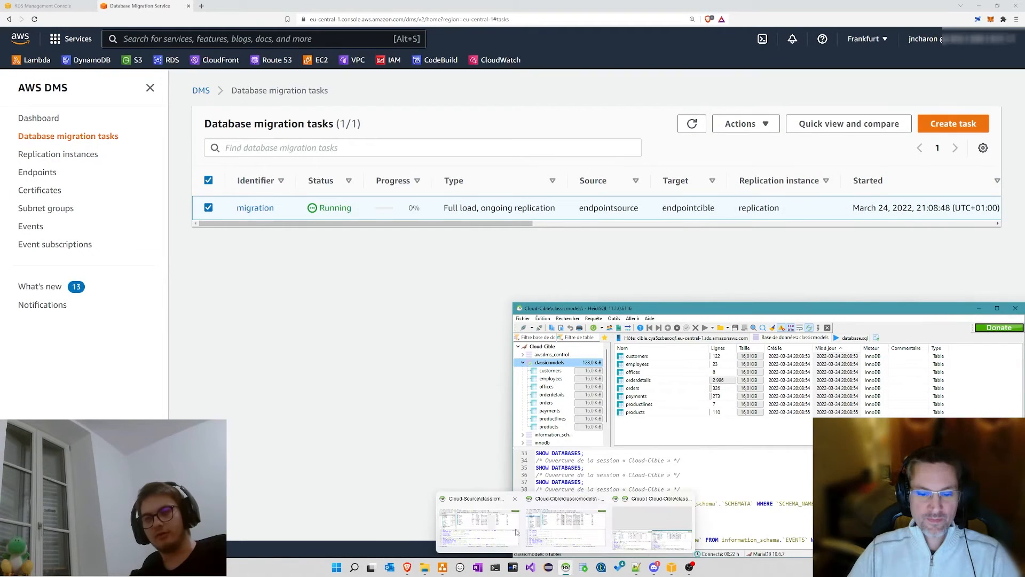
{"action": "left_click", "coordinate": [482, 517]}
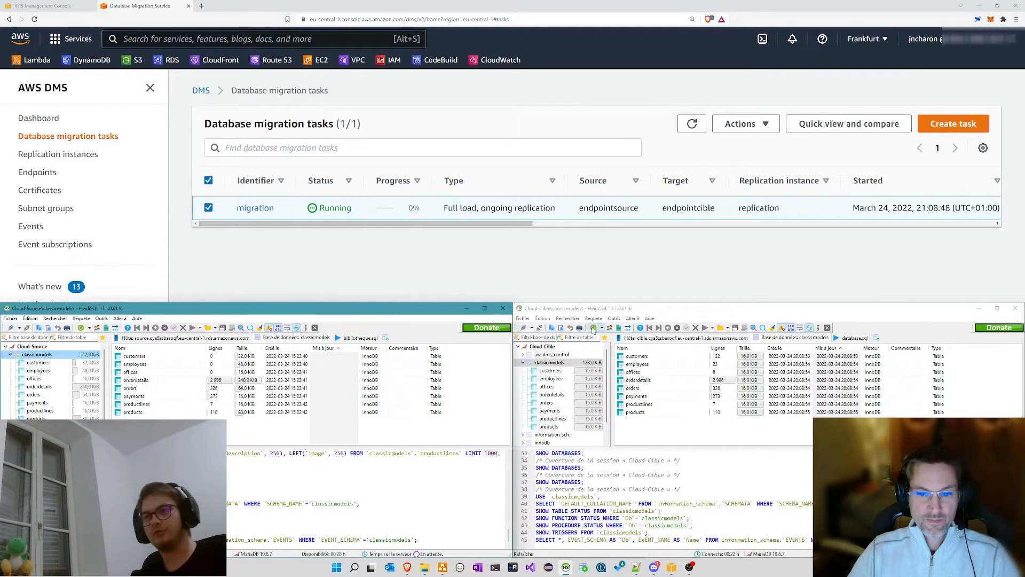
{"action": "left_click", "coordinate": [593, 330]}
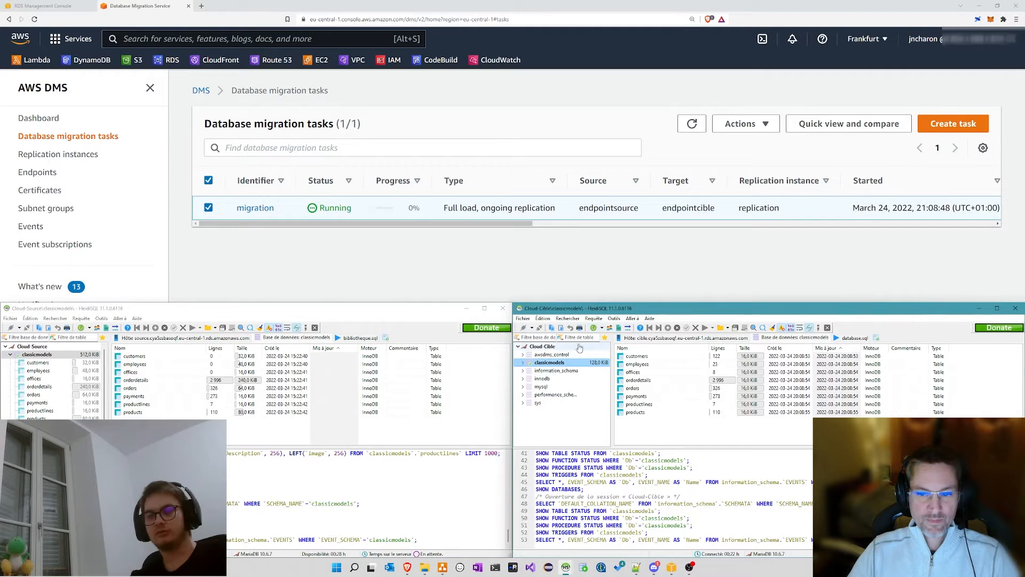
{"action": "left_click", "coordinate": [522, 363]}
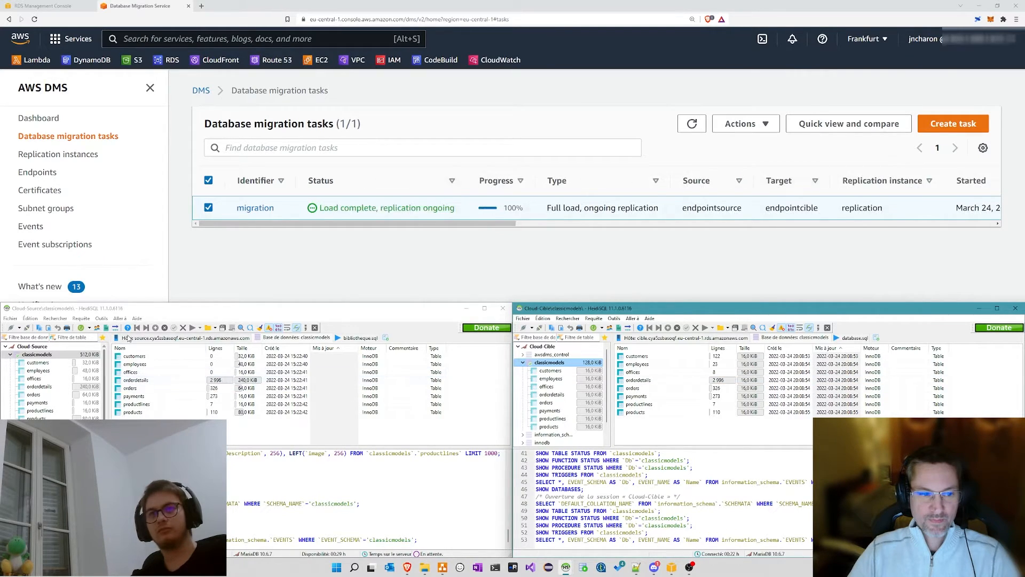
Step: Confirm Load complete, replication ongoing, then show the target offices data in taller windows
{"action": "left_click_drag", "start_coordinate": [319, 208], "coordinate": [459, 208]}
{"action": "left_click", "coordinate": [459, 210]}
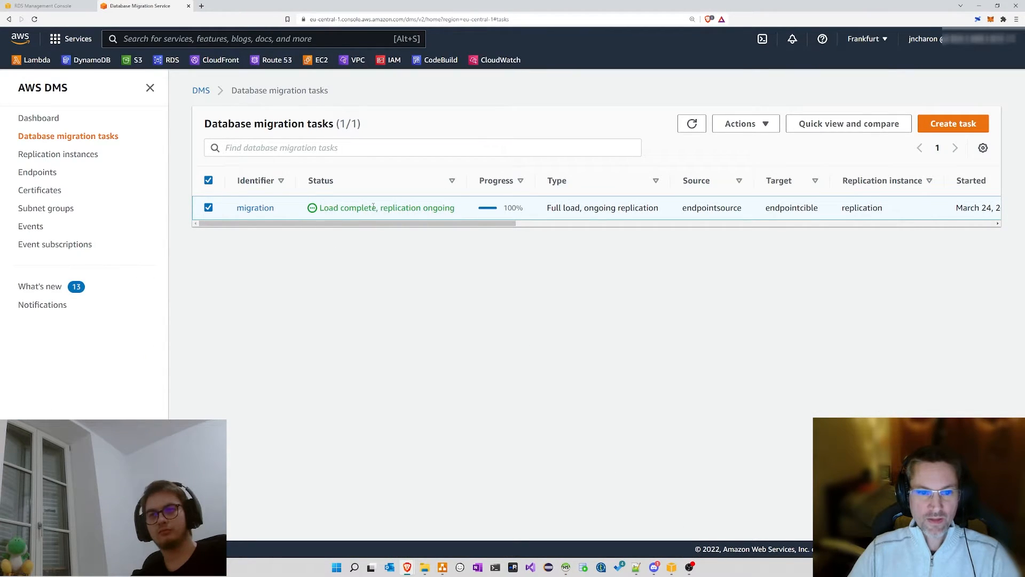
{"action": "mouse_move", "coordinate": [636, 569]}
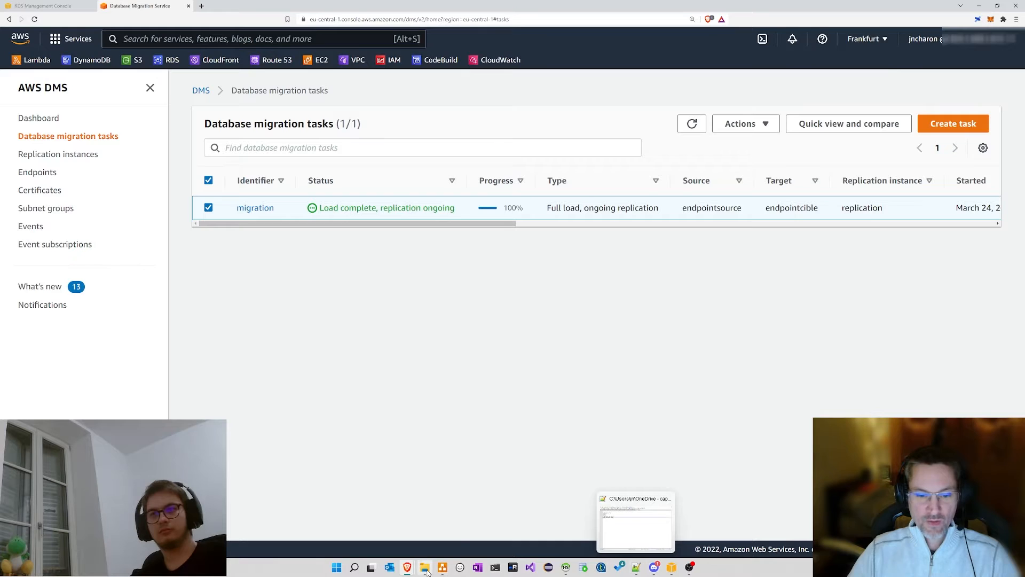
{"action": "left_click", "coordinate": [566, 571]}
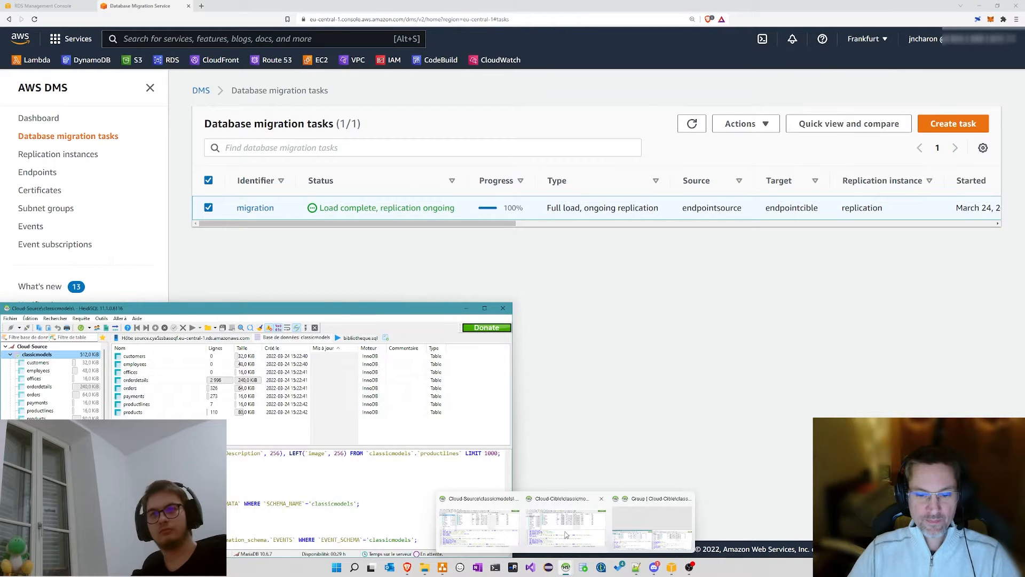
{"action": "left_click", "coordinate": [566, 523]}
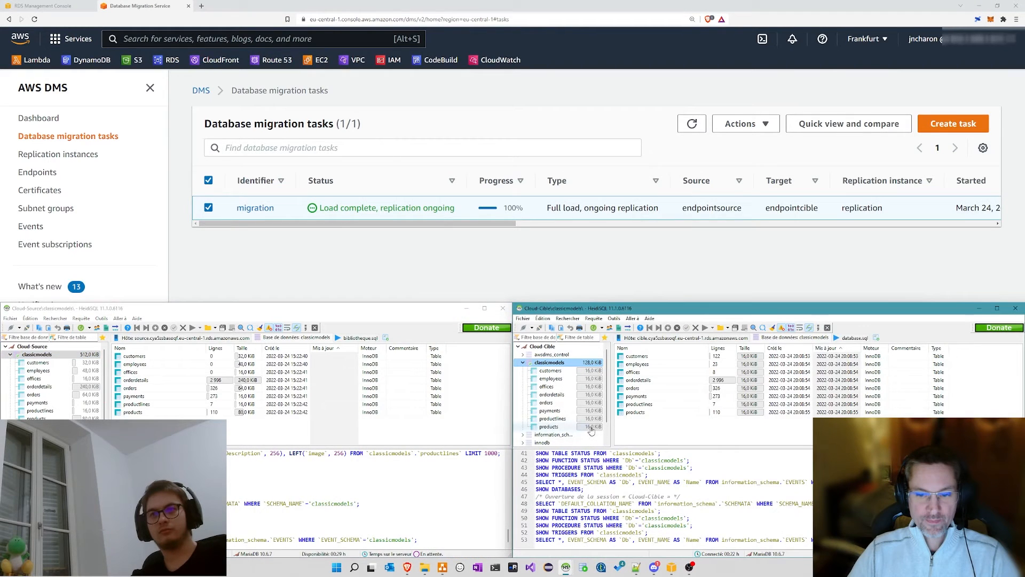
{"action": "left_click", "coordinate": [548, 386]}
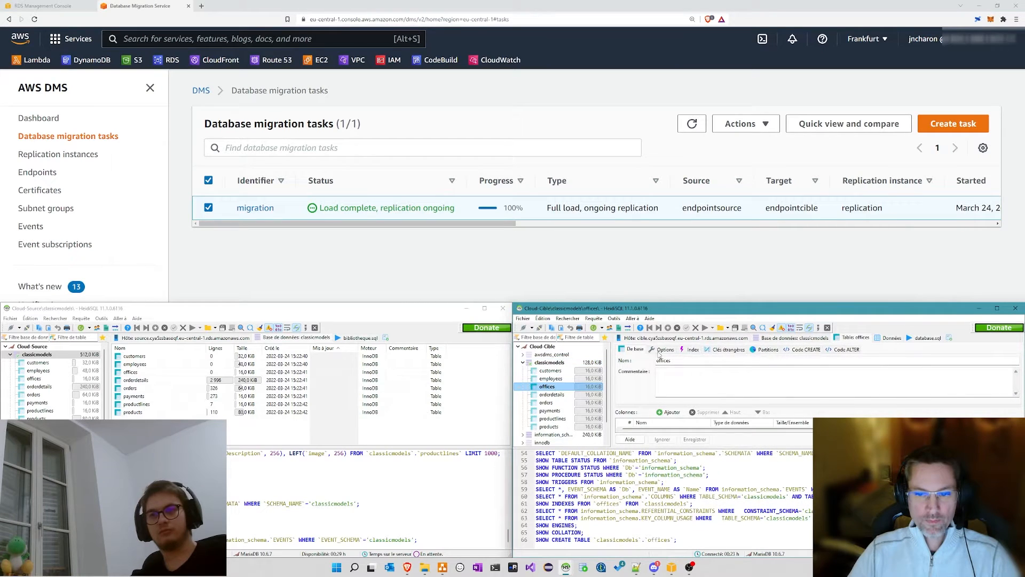
{"action": "left_click", "coordinate": [888, 337]}
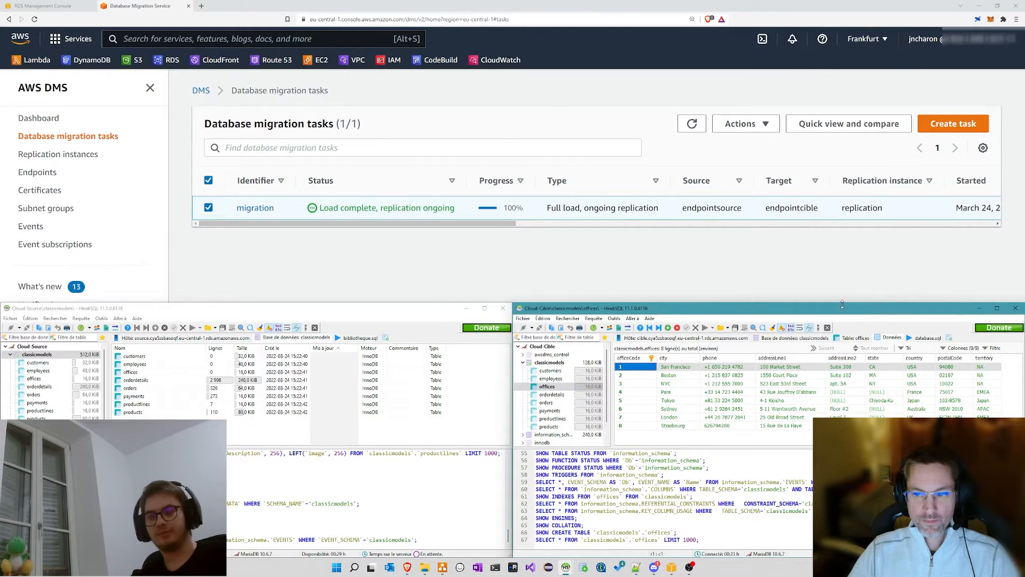
{"action": "left_click_drag", "start_coordinate": [842, 305], "coordinate": [842, 225]}
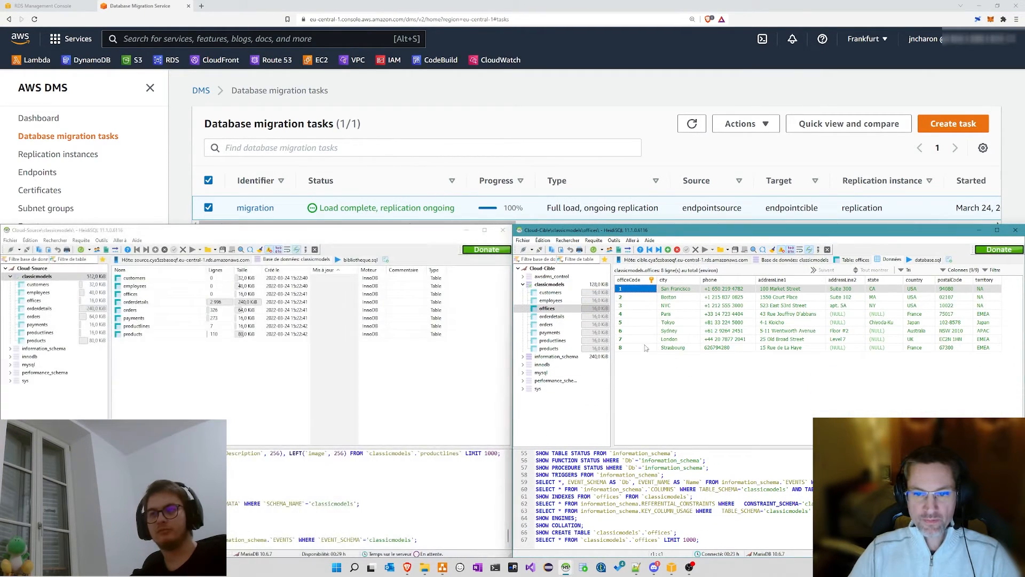
Step: Show the source offices data and insert a new empty row
{"action": "left_click", "coordinate": [35, 301]}
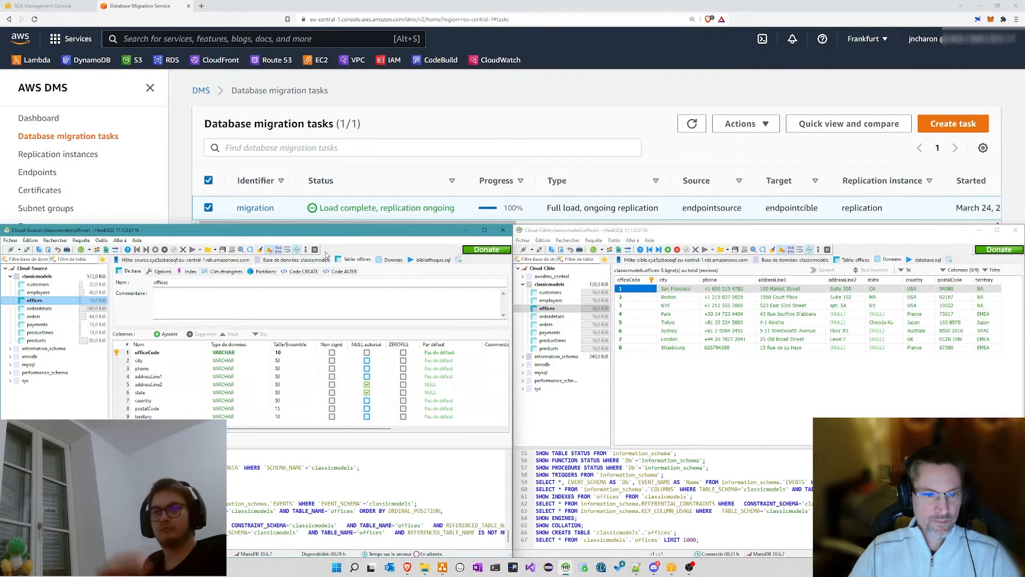
{"action": "left_click", "coordinate": [384, 259]}
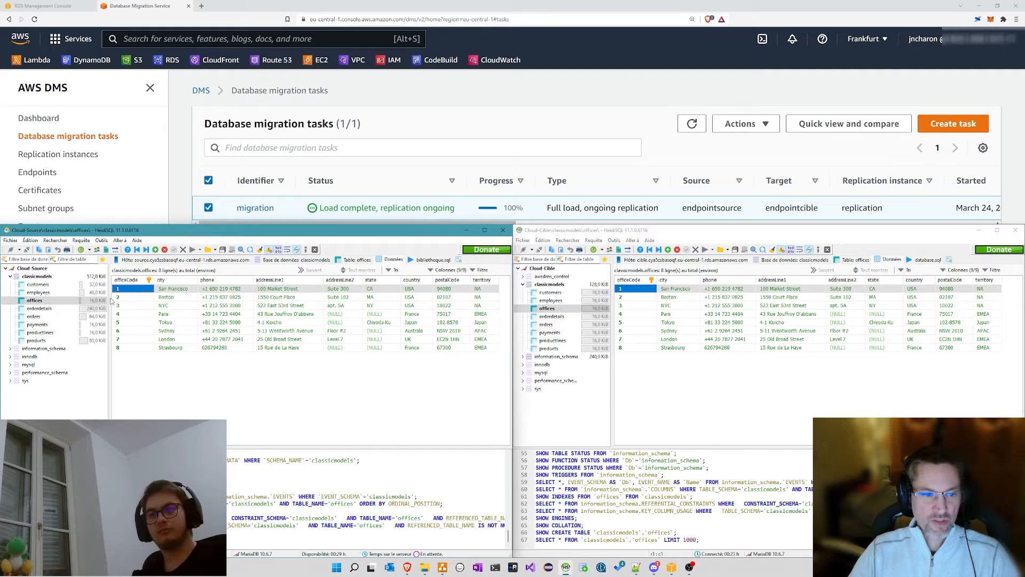
{"action": "left_click", "coordinate": [190, 395]}
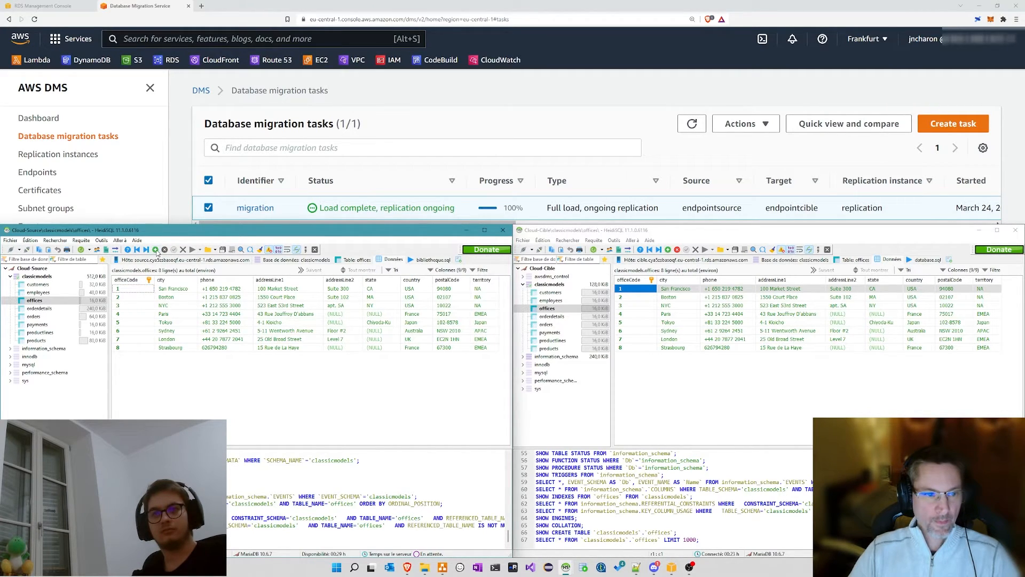
{"action": "left_click", "coordinate": [155, 250]}
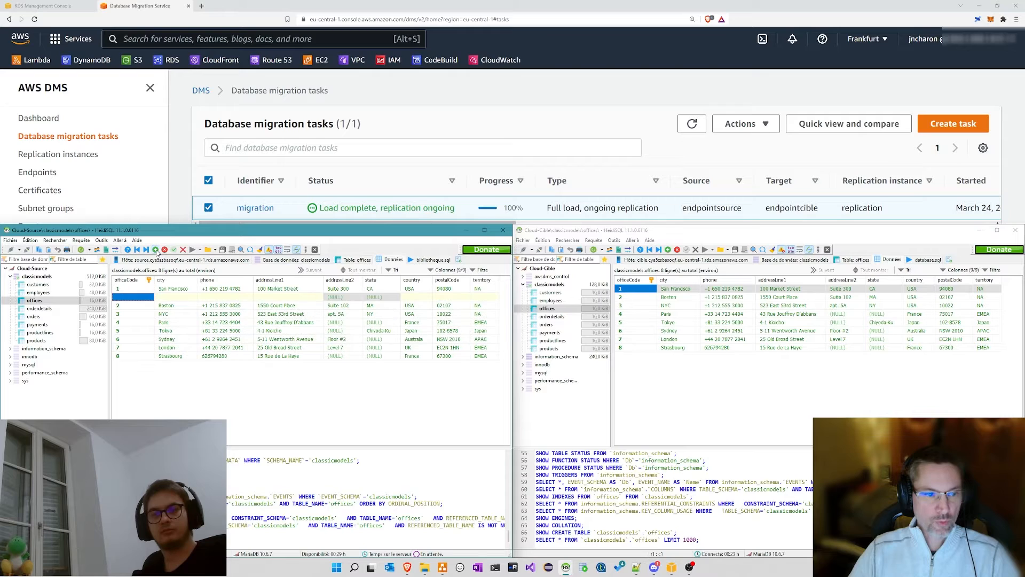
Step: Give the new row office code 9, city Scranton and a phone number, dismissing the insert errors
{"action": "left_click", "coordinate": [134, 297]}
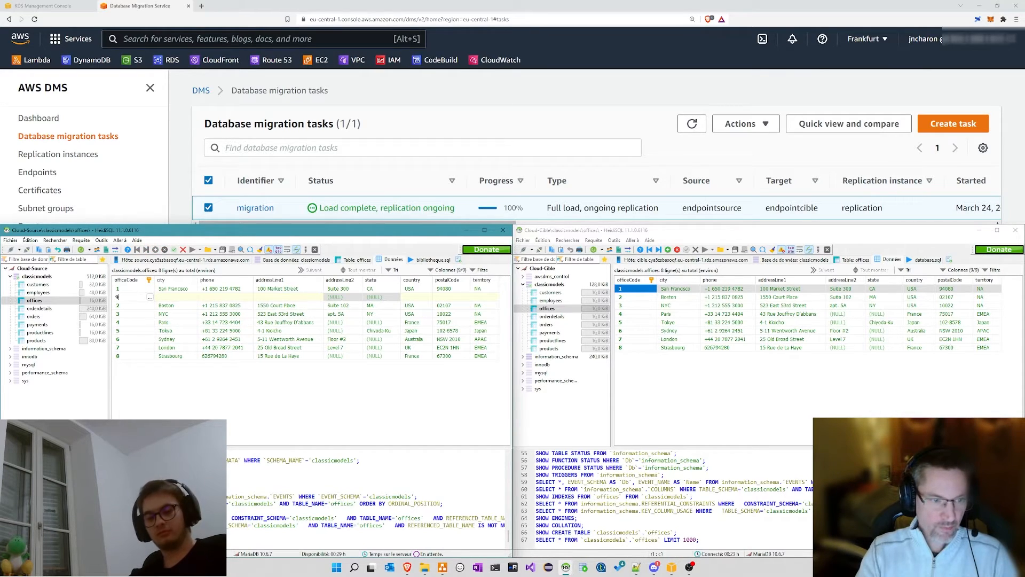
{"action": "key", "text": "Tab"}
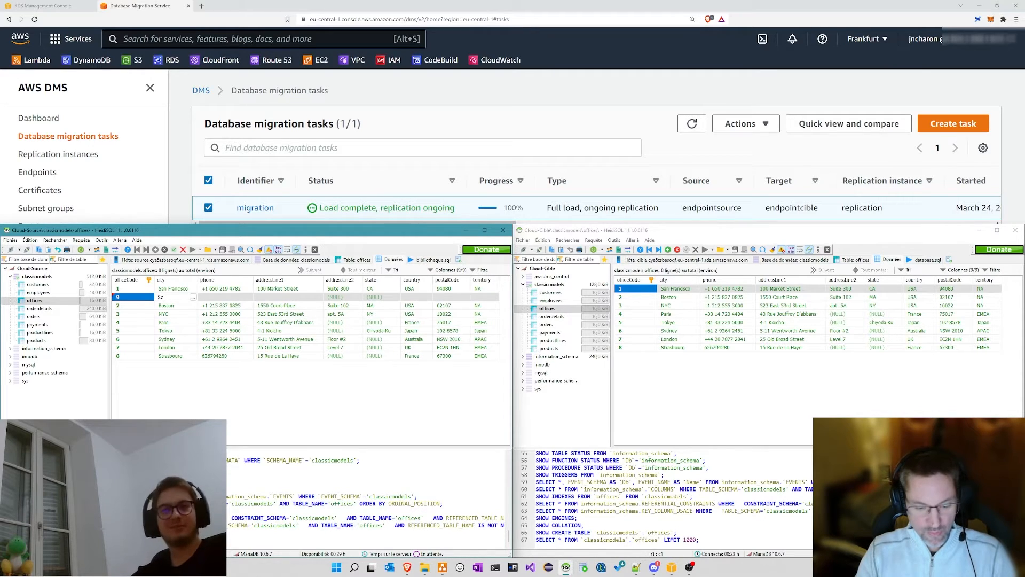
{"action": "type", "text": "mp"}
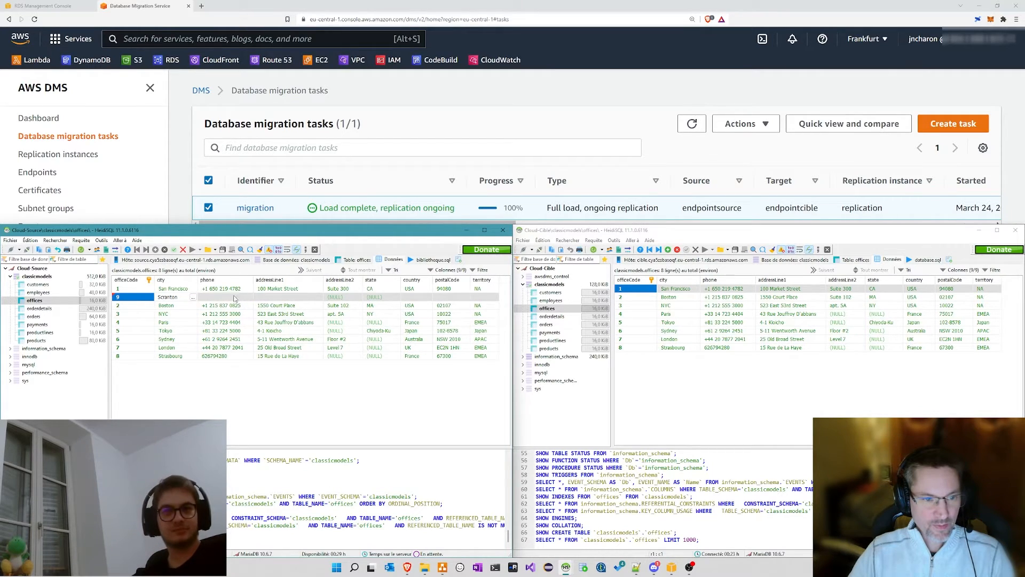
{"action": "left_click", "coordinate": [270, 297]}
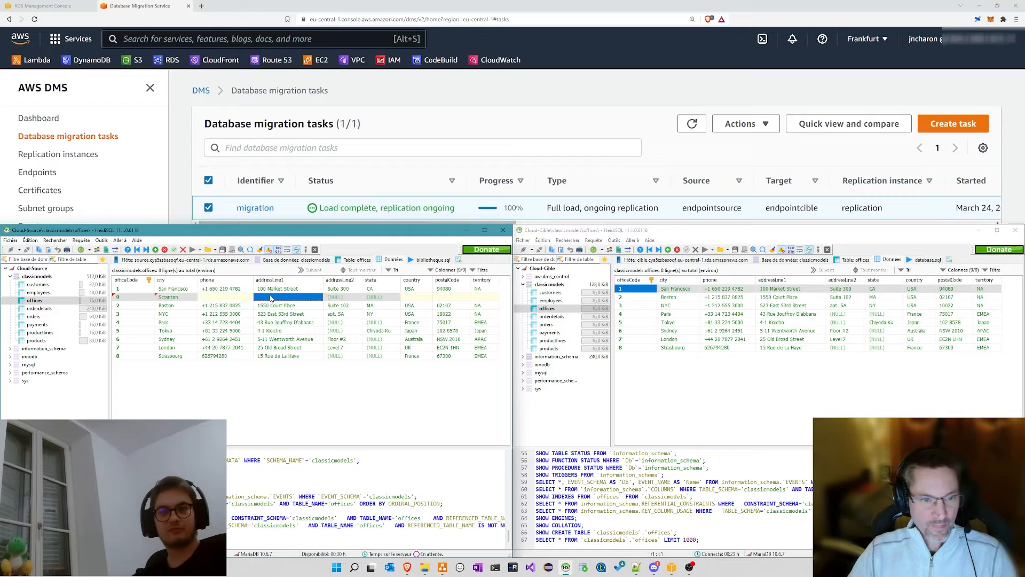
{"action": "left_click", "coordinate": [228, 299]}
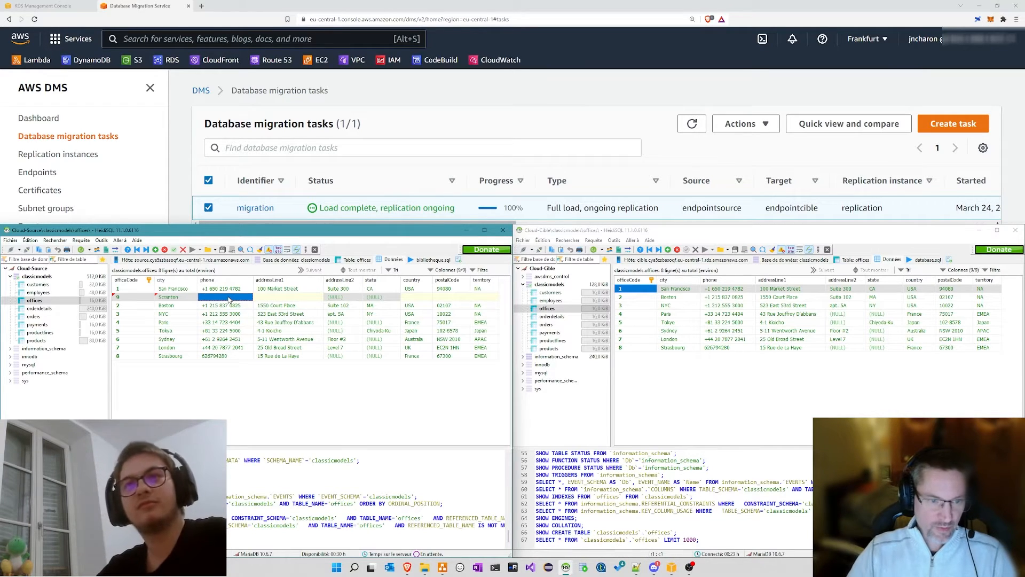
{"action": "left_click", "coordinate": [228, 299]}
{"action": "type", "text": "098098908"}
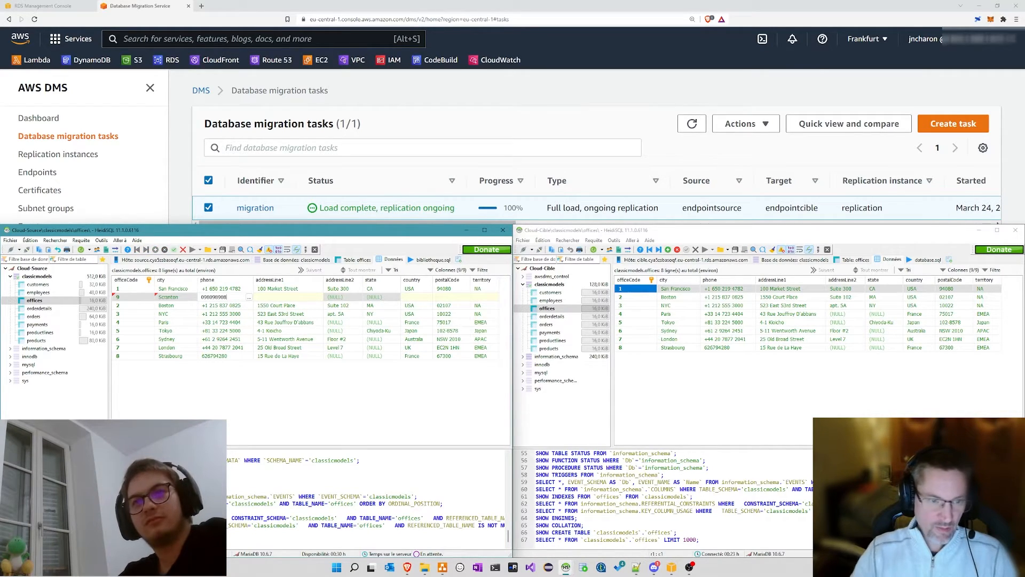
{"action": "left_click", "coordinate": [278, 296]}
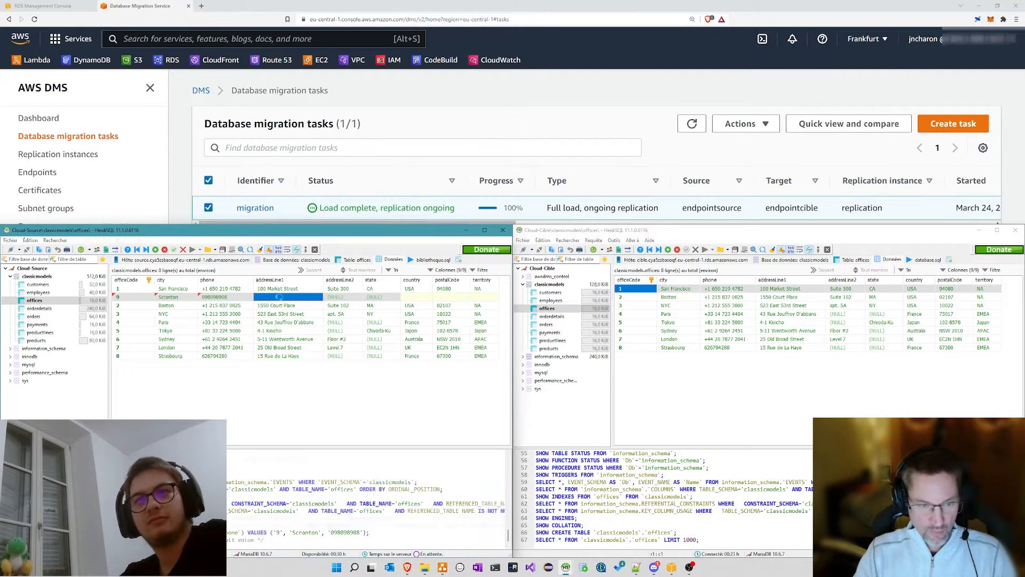
{"action": "left_click", "coordinate": [570, 278]}
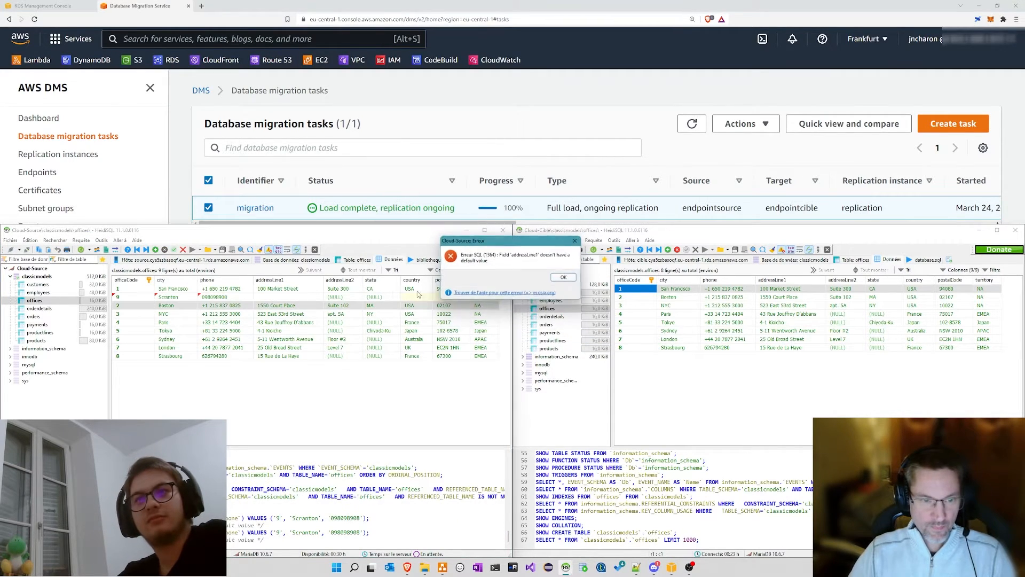
{"action": "left_click", "coordinate": [562, 276]}
Step: Fill in the Scranton office's street address and set its country to USA
{"action": "double_click", "coordinate": [268, 298]}
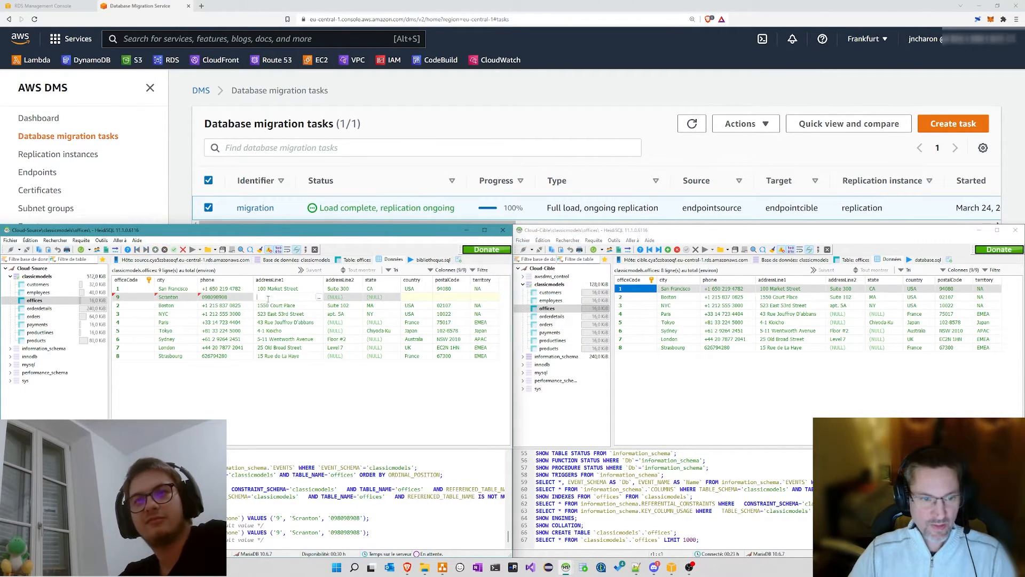
{"action": "type", "text": "12 RUe"}
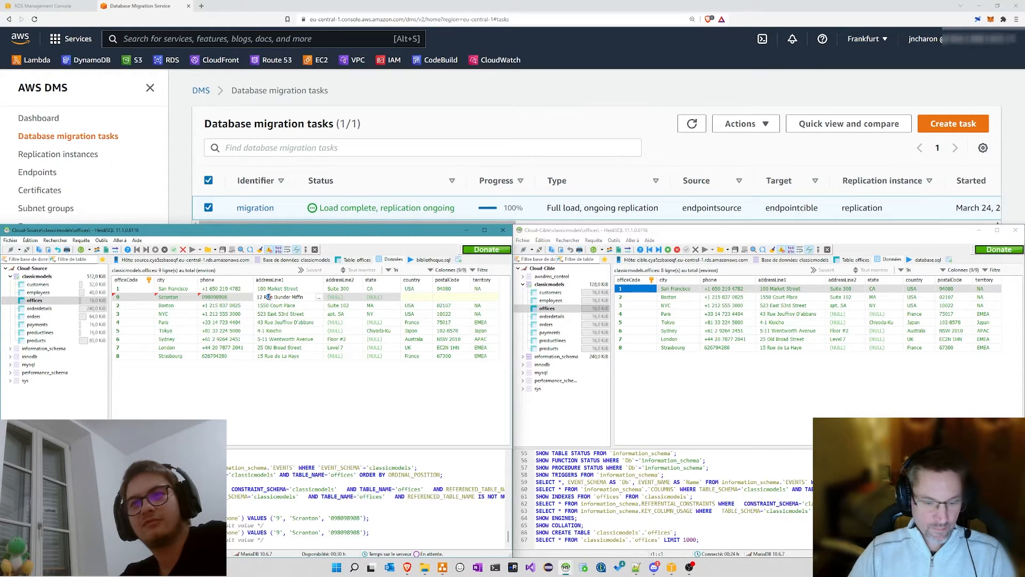
{"action": "type", "text": "u"}
{"action": "left_click", "coordinate": [416, 297]}
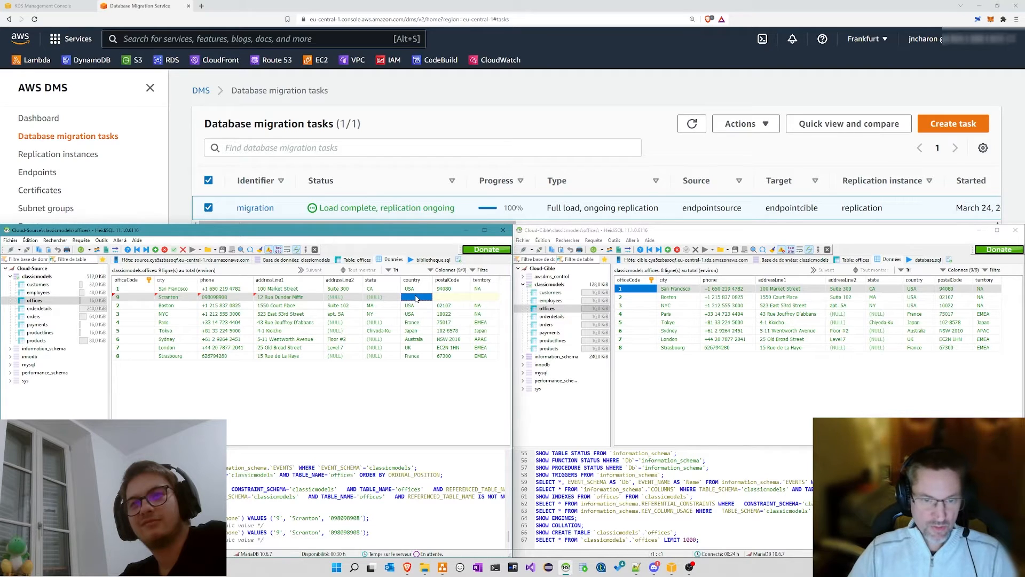
{"action": "type", "text": "USA"}
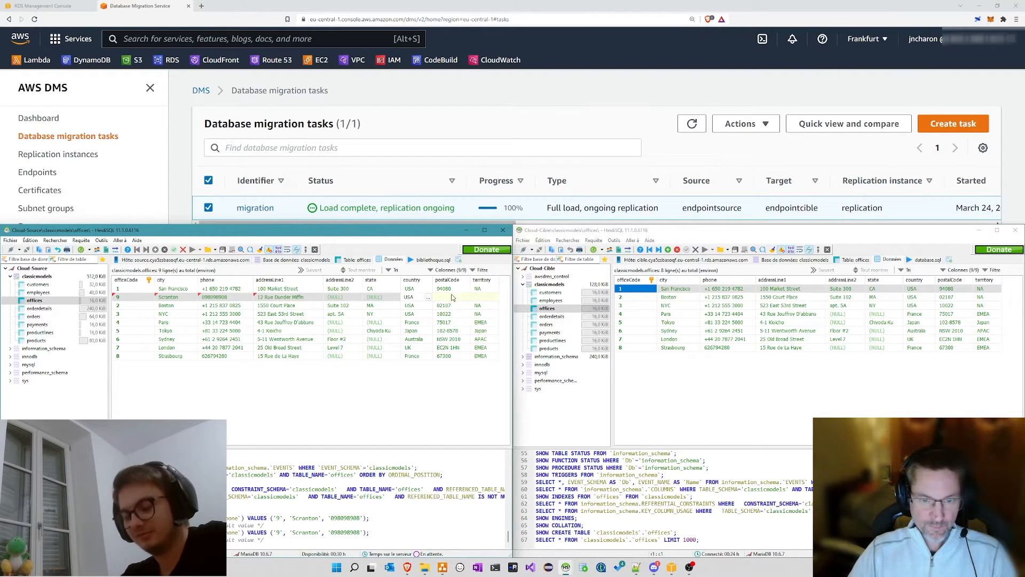
Step: Set postal code 67100 and territory USA, then save row 9
{"action": "double_click", "coordinate": [449, 297]}
{"action": "type", "text": "9999"}
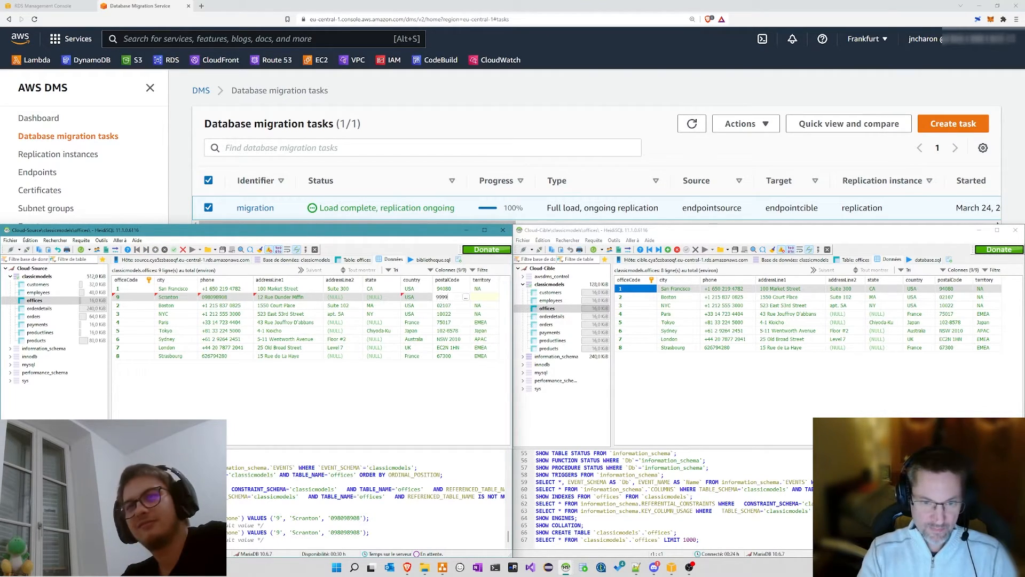
{"action": "type", "text": "9"}
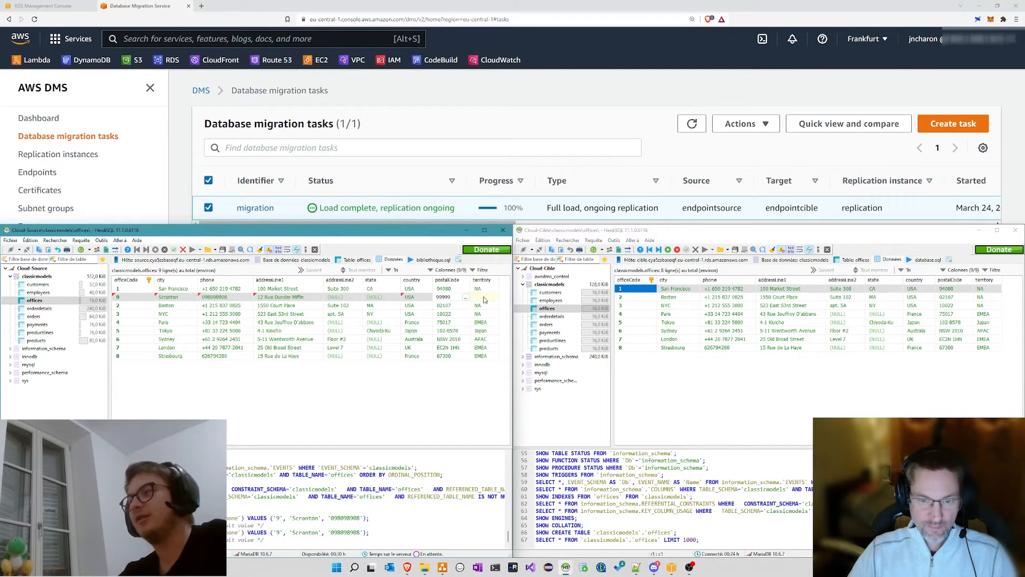
{"action": "left_click", "coordinate": [484, 300]}
{"action": "double_click", "coordinate": [448, 301]}
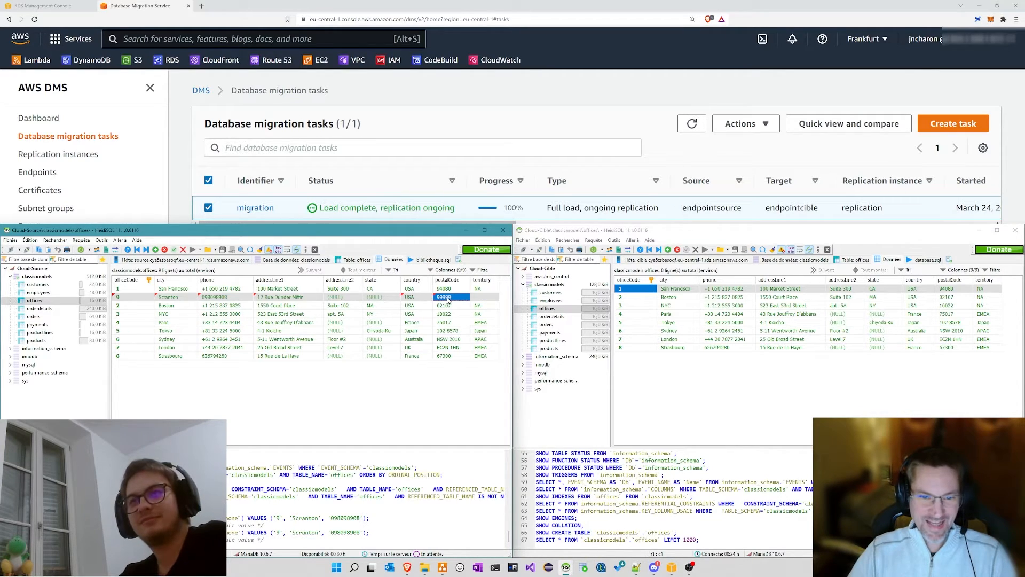
{"action": "type", "text": "67100"}
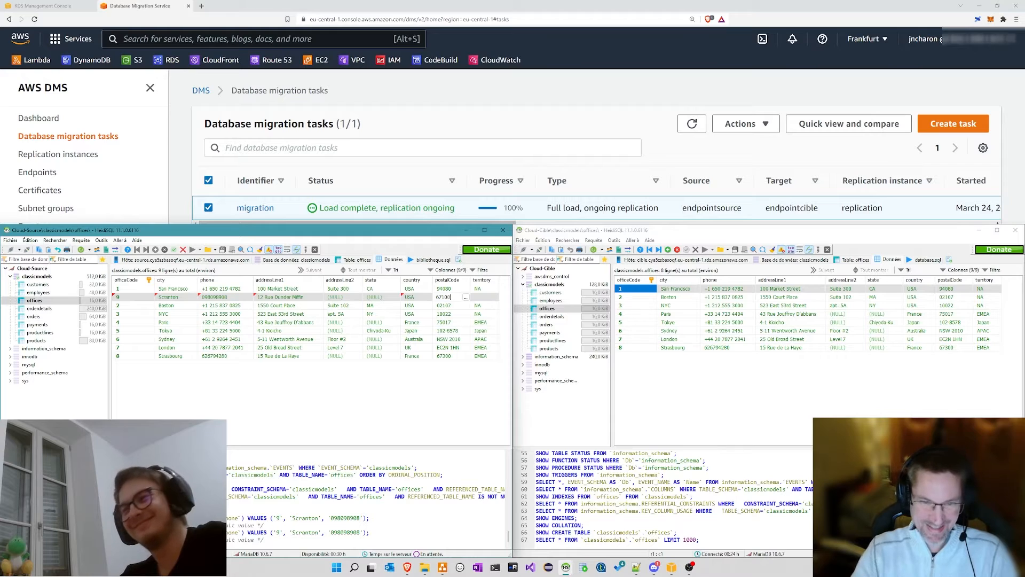
{"action": "left_click", "coordinate": [479, 301]}
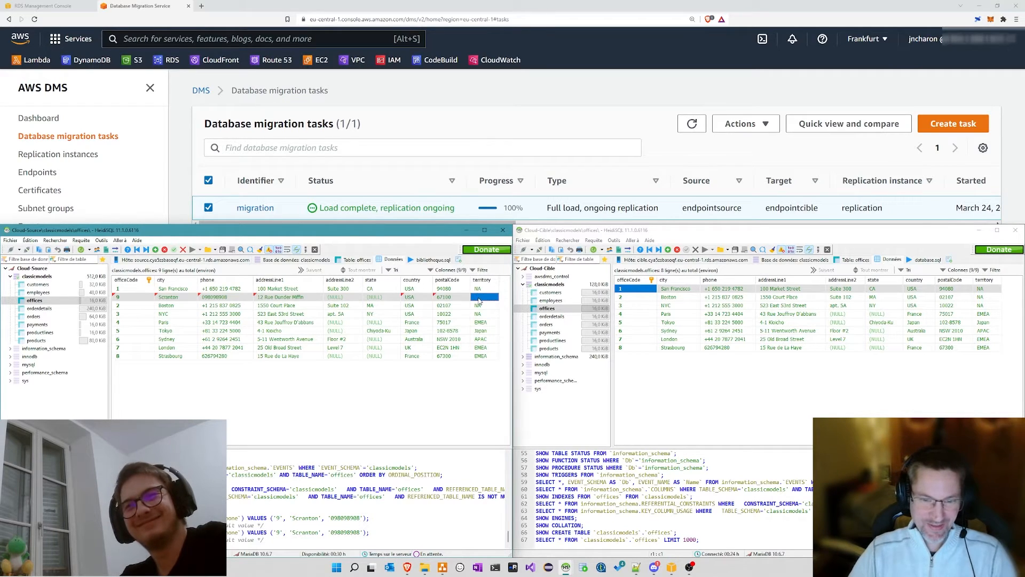
{"action": "double_click", "coordinate": [481, 298]}
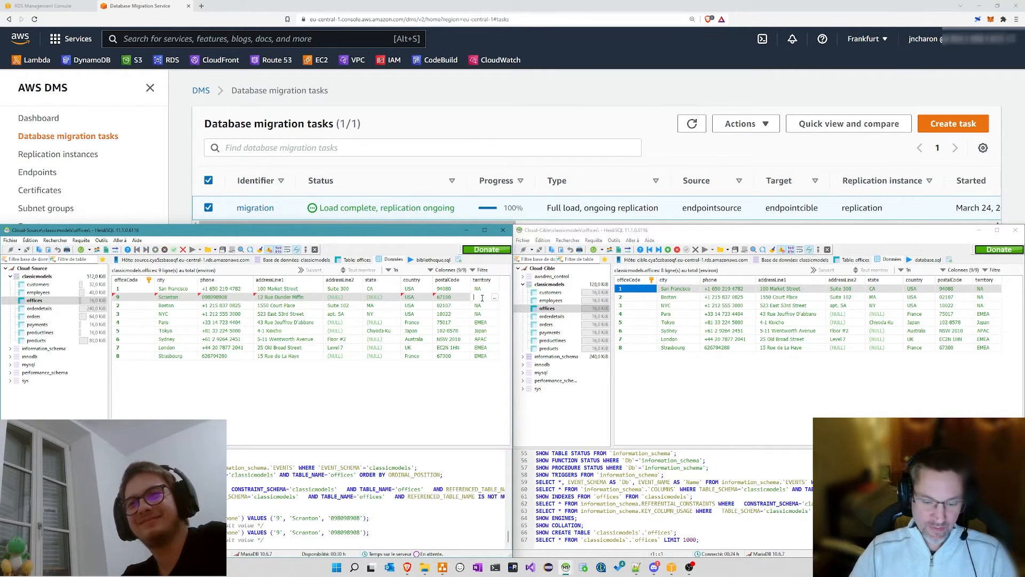
{"action": "type", "text": "USA"}
{"action": "key", "text": "Return"}
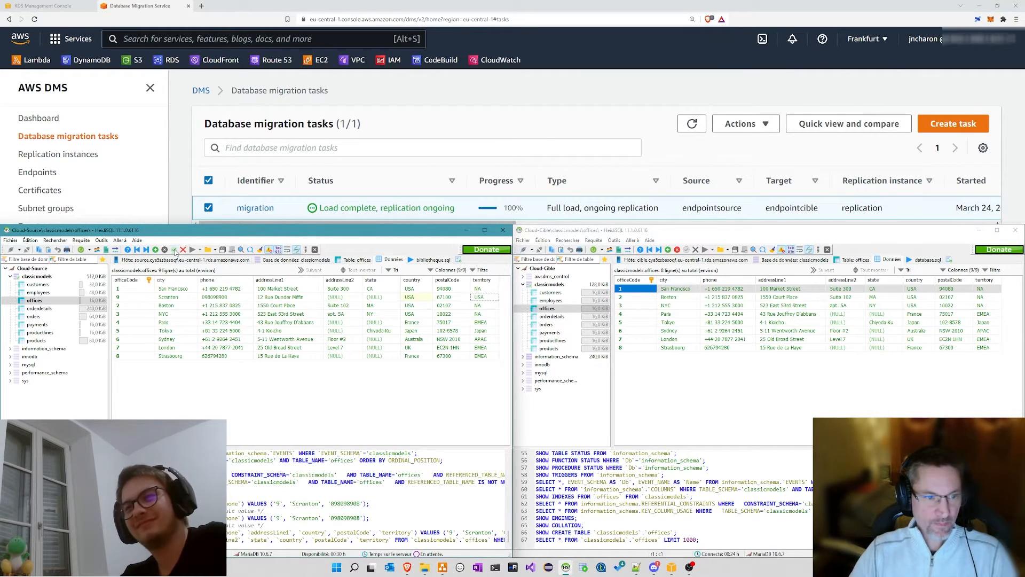
Step: Refresh the Cloud-Cible offices grid so the replicated Scranton office 9 appears
{"action": "left_click", "coordinate": [672, 374]}
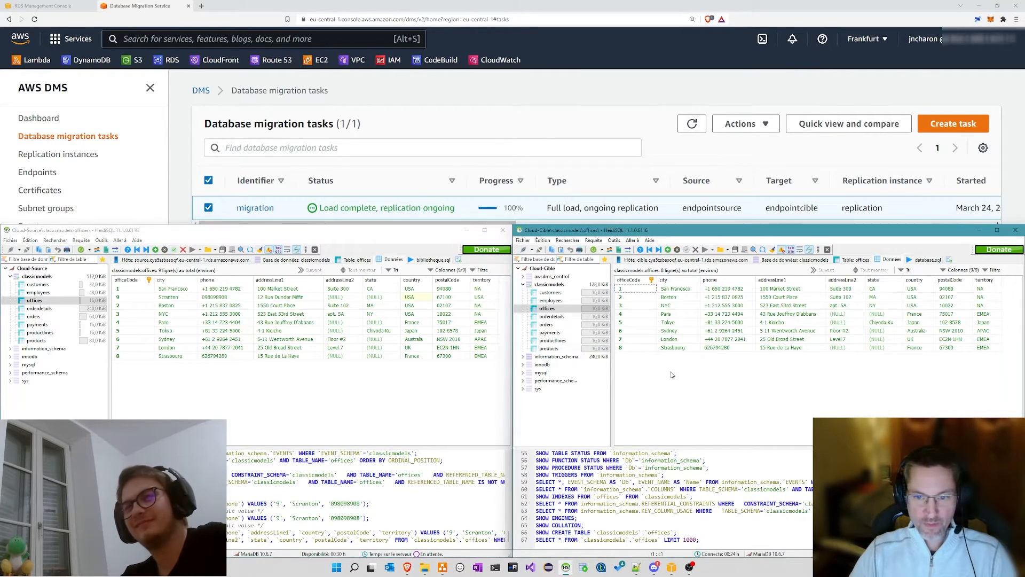
{"action": "right_click", "coordinate": [673, 374]}
{"action": "left_click", "coordinate": [677, 370]}
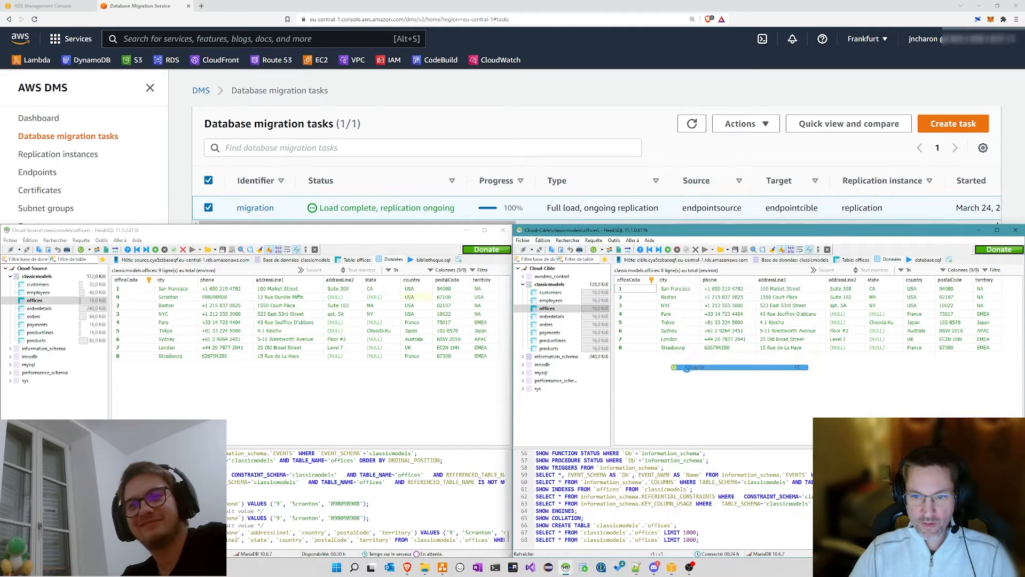
{"action": "left_click", "coordinate": [642, 356]}
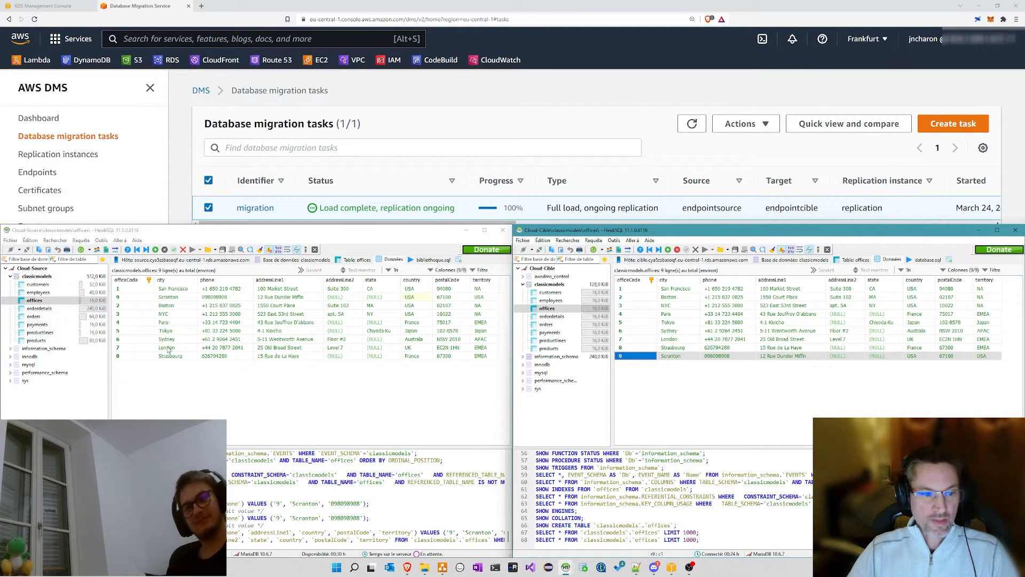
{"action": "left_click", "coordinate": [118, 356]}
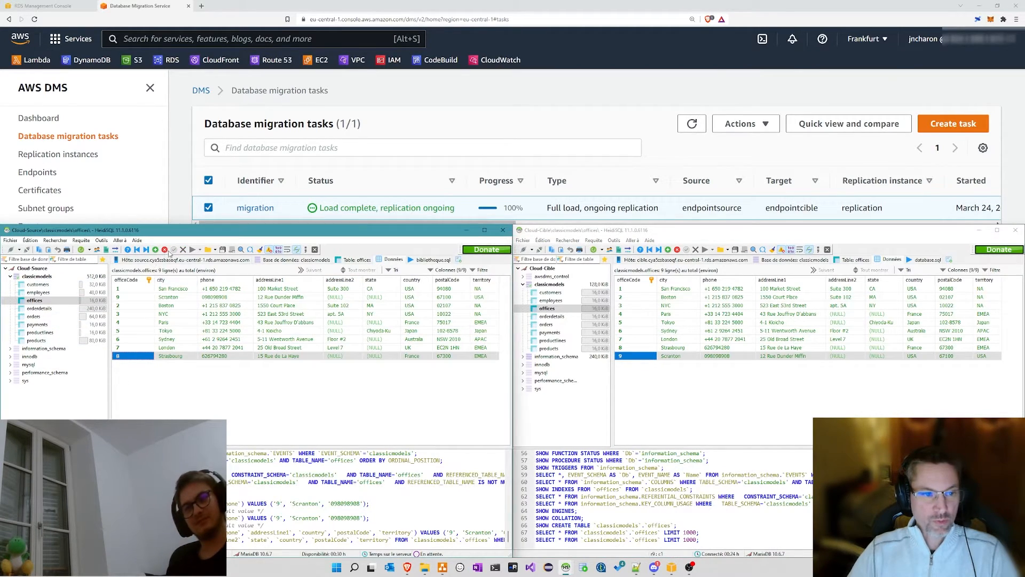
Step: Delete the Strasbourg office row from the Cloud-Source offices table
{"action": "right_click", "coordinate": [137, 357]}
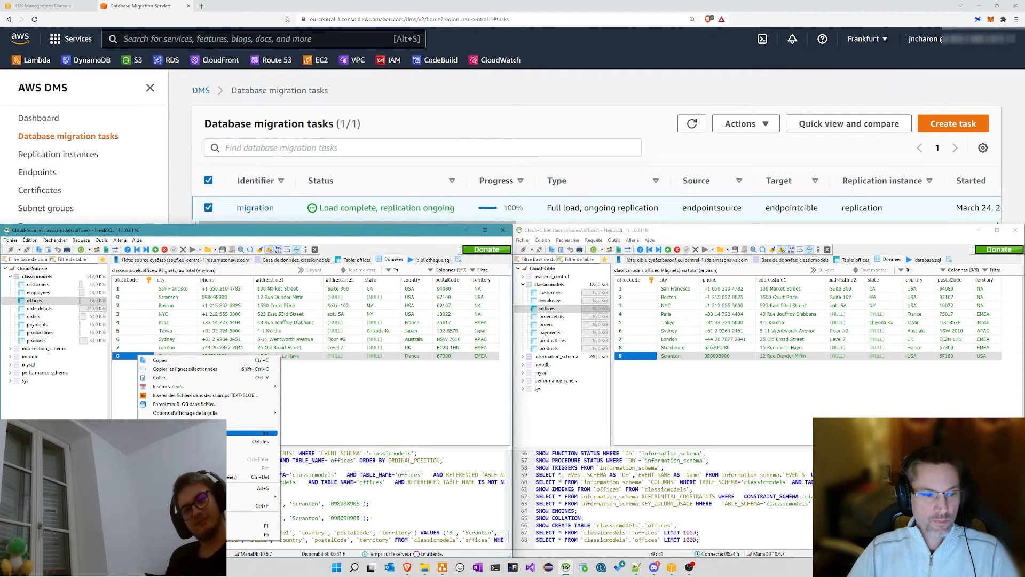
{"action": "left_click", "coordinate": [251, 476]}
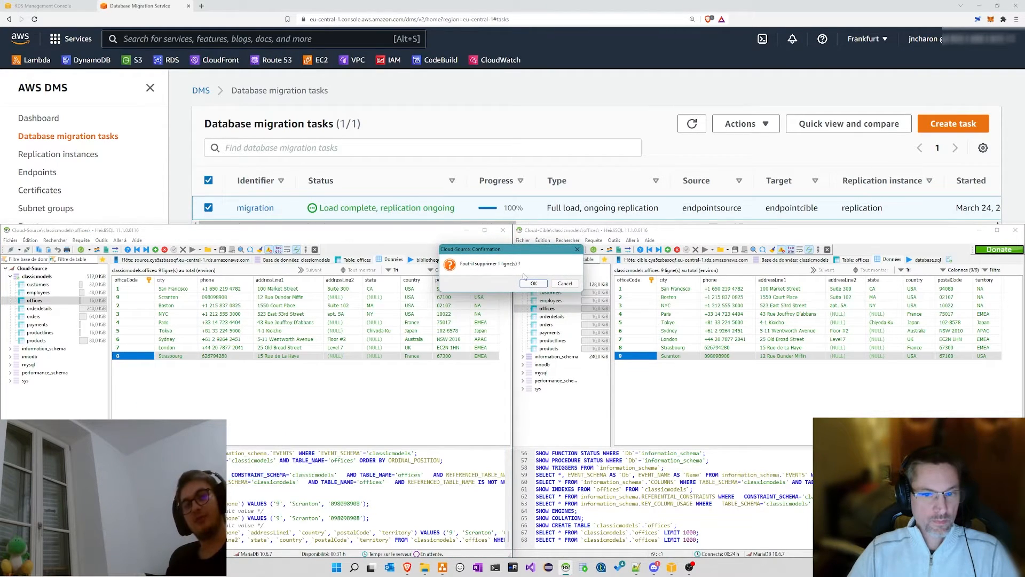
{"action": "left_click", "coordinate": [531, 282]}
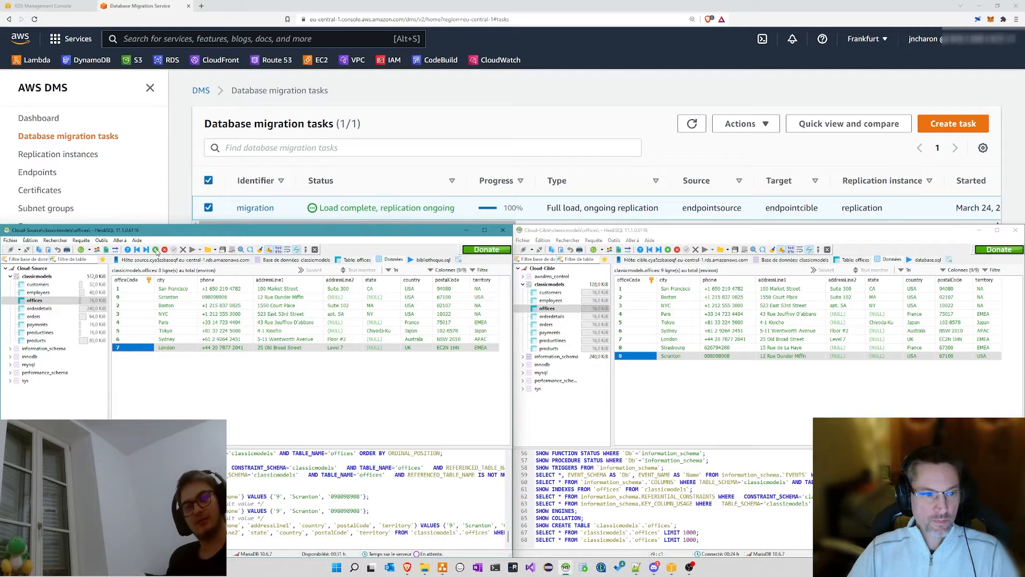
{"action": "left_click", "coordinate": [173, 382]}
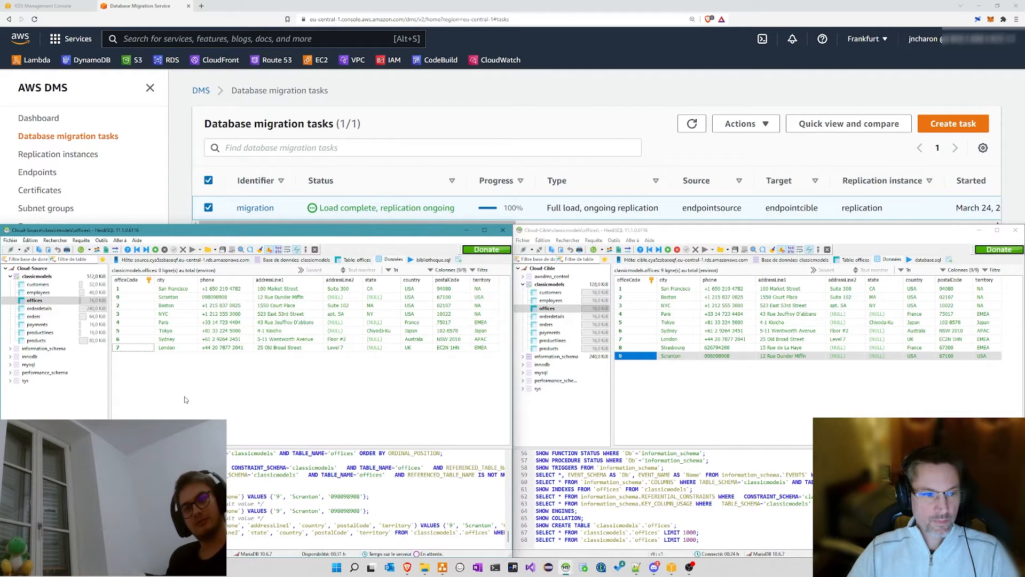
Step: Reload the Cloud-Cible offices grid to confirm Strasbourg is gone there too
{"action": "right_click", "coordinate": [665, 391]}
{"action": "left_click", "coordinate": [689, 382]}
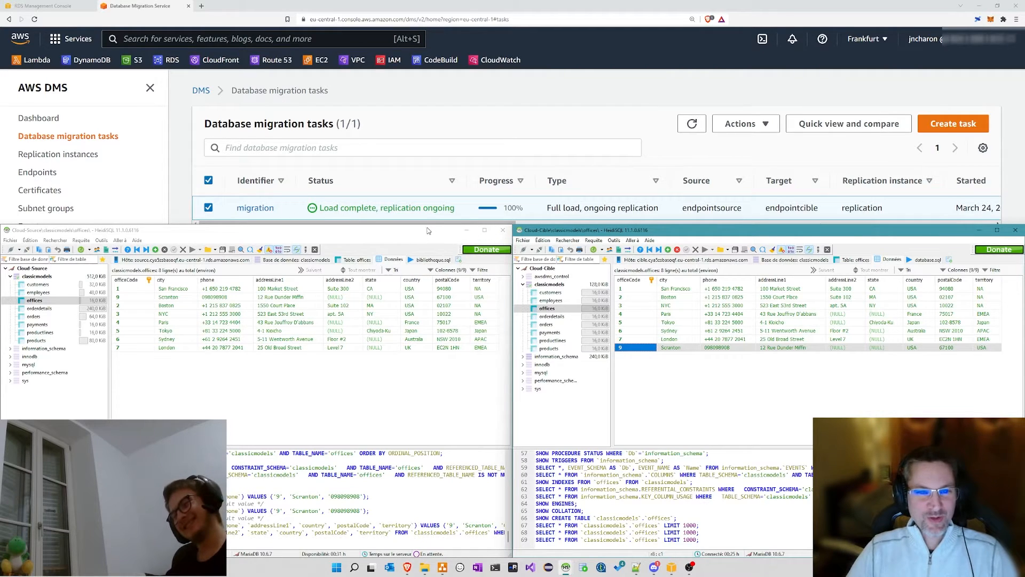
{"action": "left_click_drag", "start_coordinate": [426, 225], "coordinate": [425, 249]}
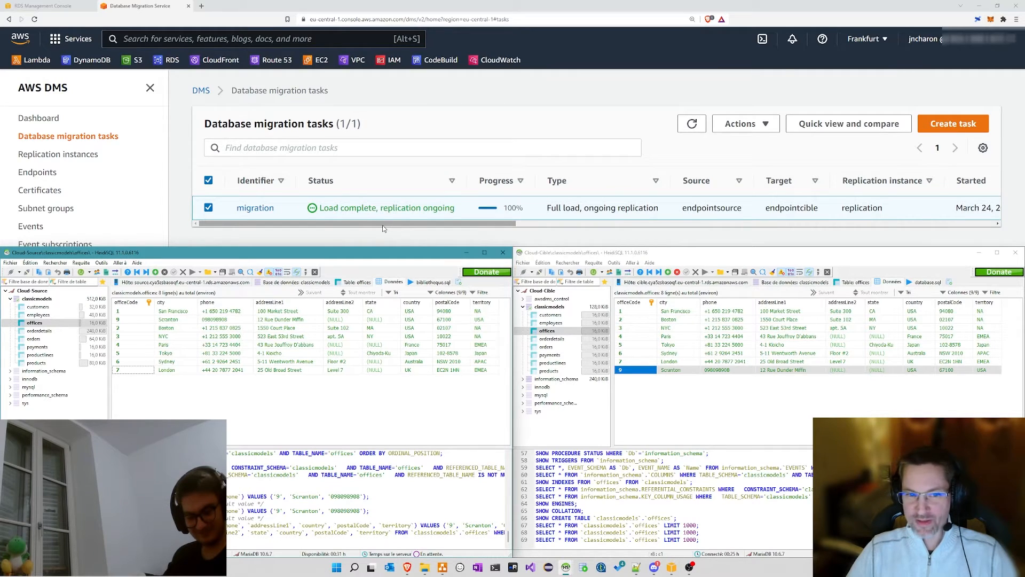
Step: Open the DMS Dashboard and review the one active full-load-and-ongoing-replication task
{"action": "left_click", "coordinate": [382, 225]}
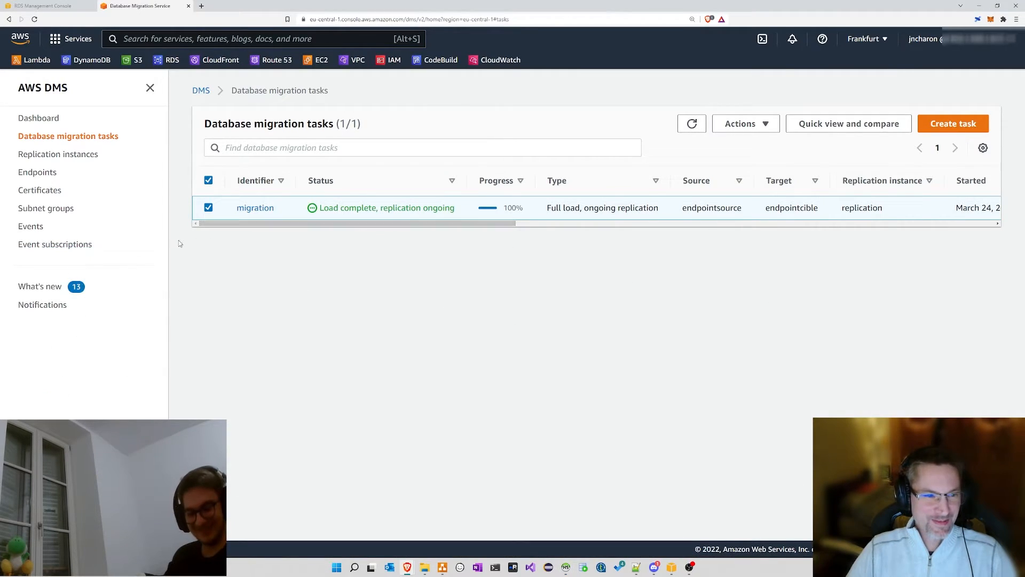
{"action": "left_click", "coordinate": [38, 118]}
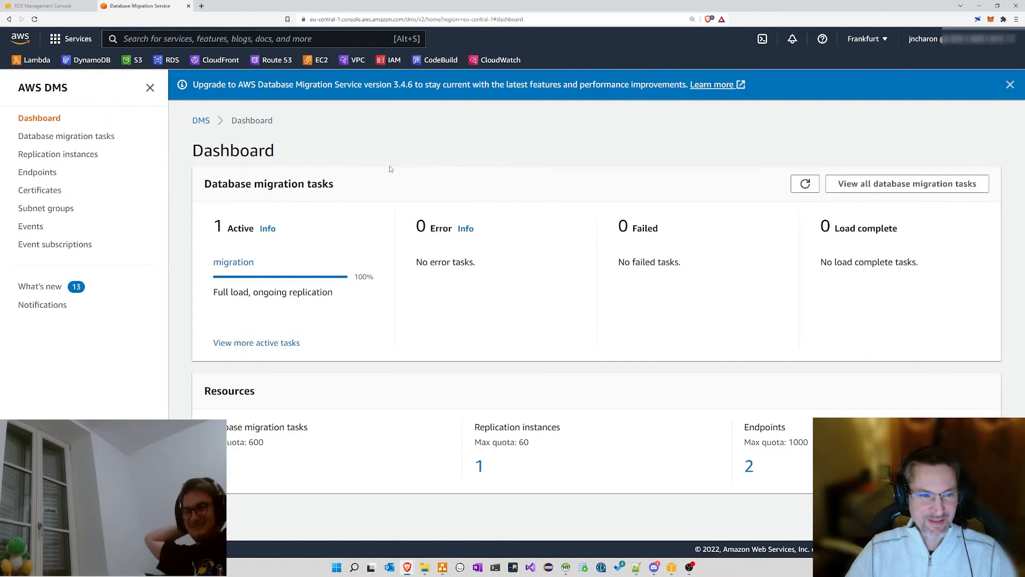
{"action": "left_click_drag", "start_coordinate": [207, 182], "coordinate": [413, 182]}
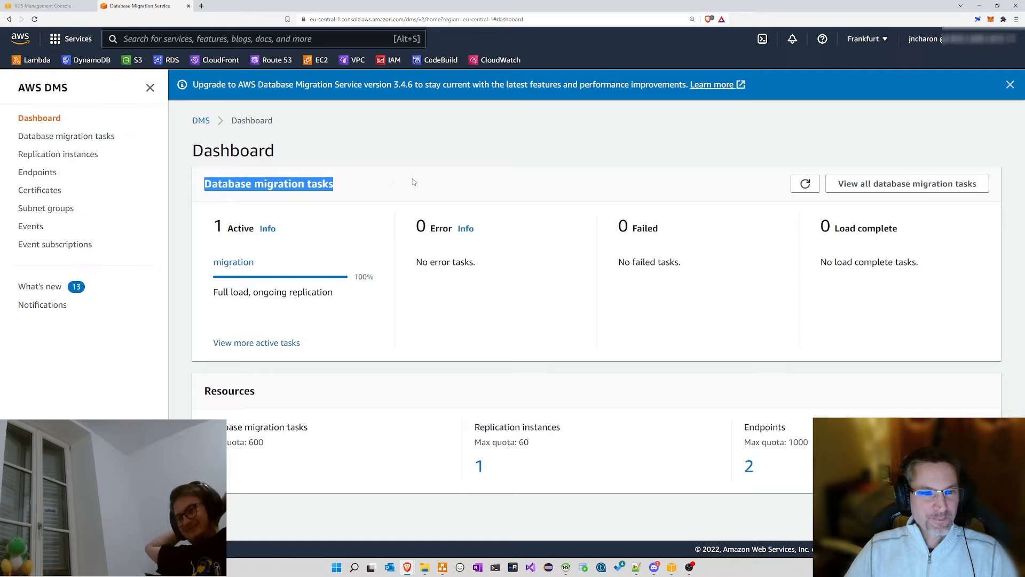
{"action": "left_click", "coordinate": [457, 192]}
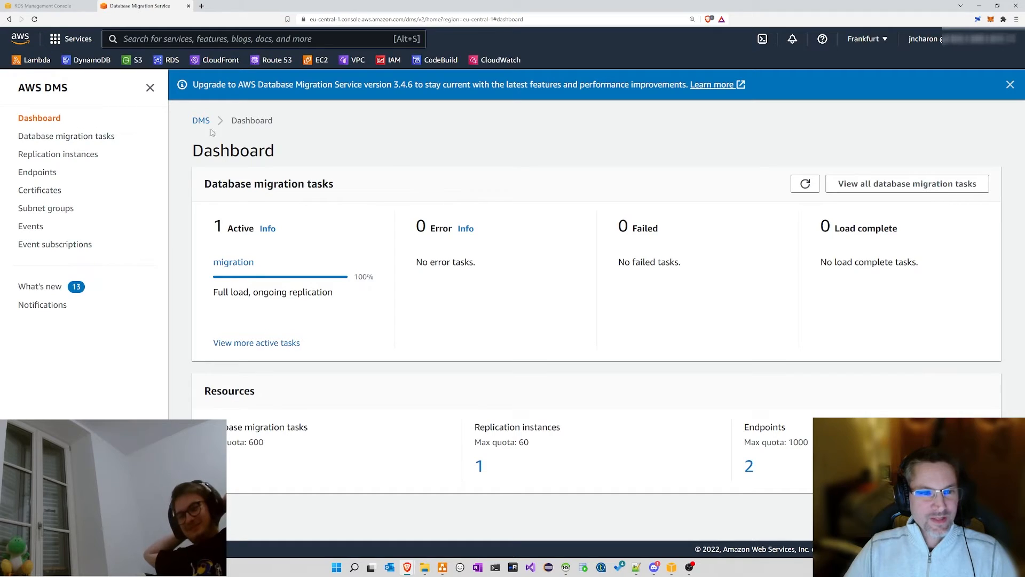
{"action": "left_click_drag", "start_coordinate": [214, 222], "coordinate": [310, 226]}
{"action": "left_click", "coordinate": [328, 242]}
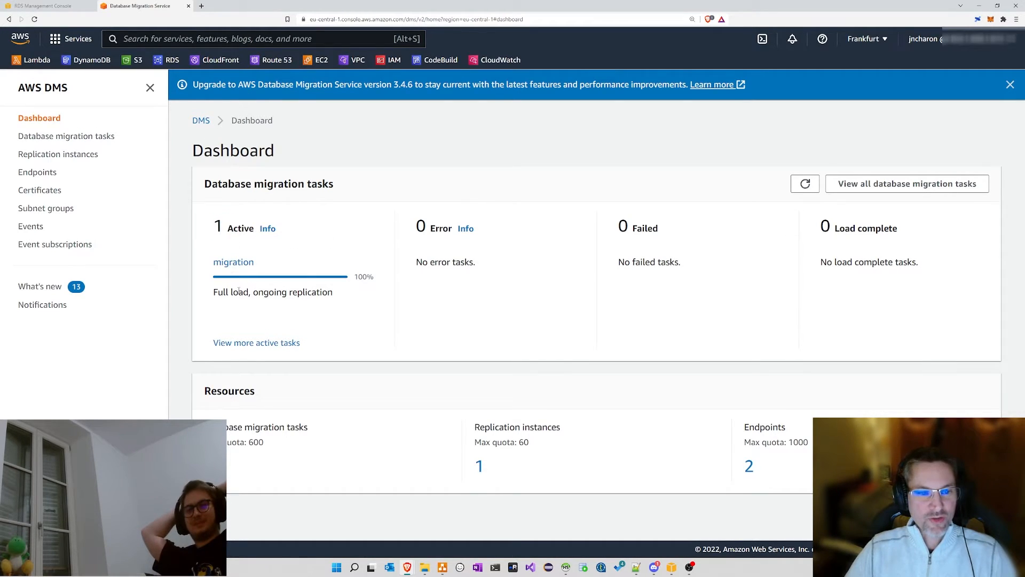
{"action": "left_click_drag", "start_coordinate": [209, 297], "coordinate": [345, 286]}
{"action": "left_click", "coordinate": [338, 318]}
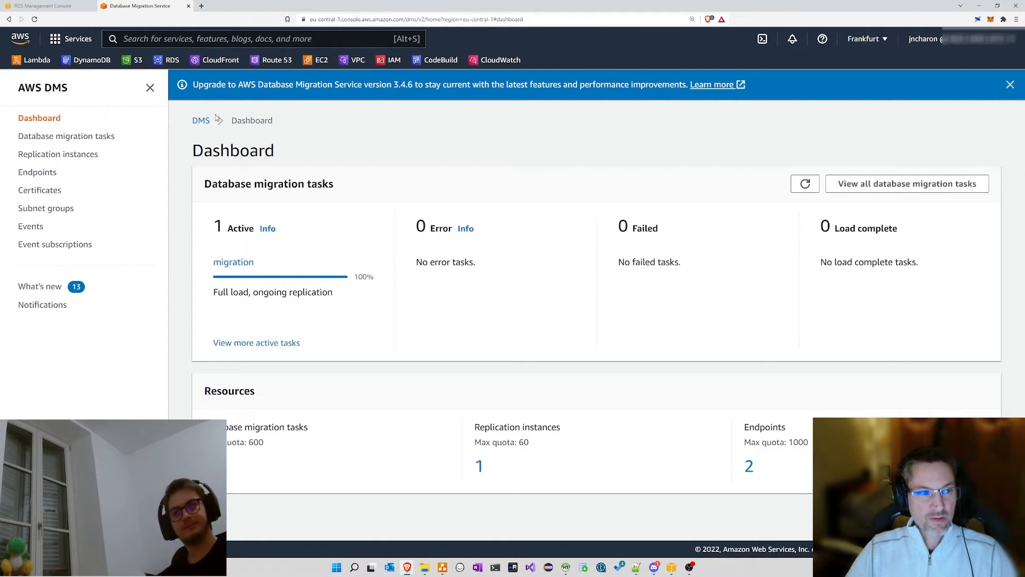
Step: Stop the migration task from the database migration tasks list
{"action": "left_click", "coordinate": [85, 137]}
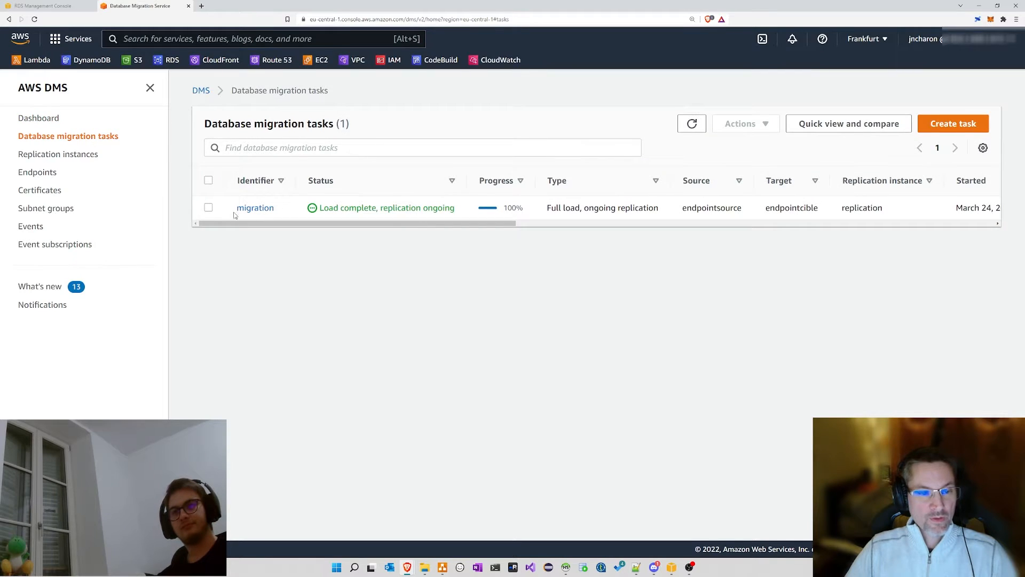
{"action": "left_click", "coordinate": [209, 208]}
{"action": "left_click", "coordinate": [742, 125]}
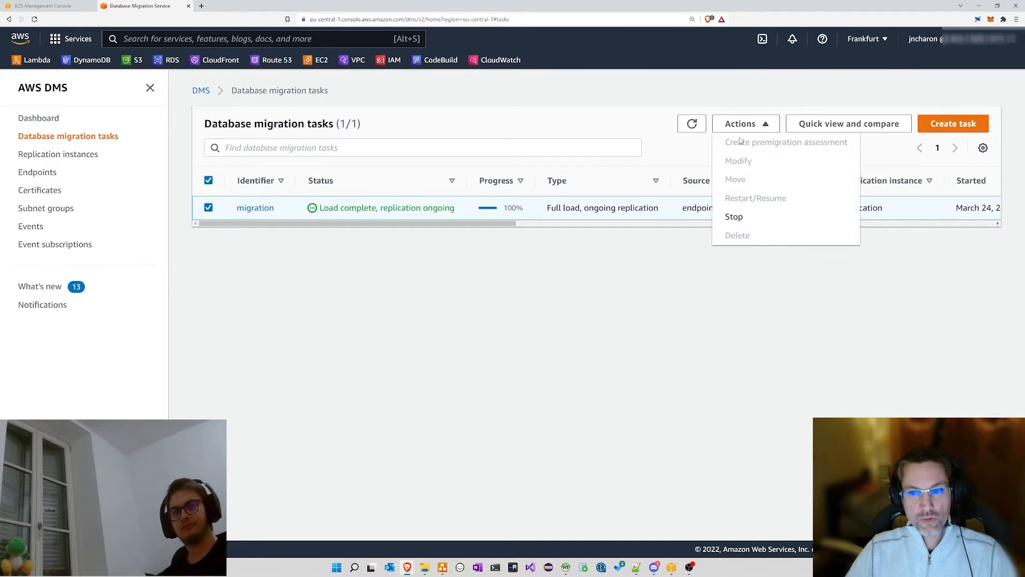
{"action": "left_click", "coordinate": [735, 217]}
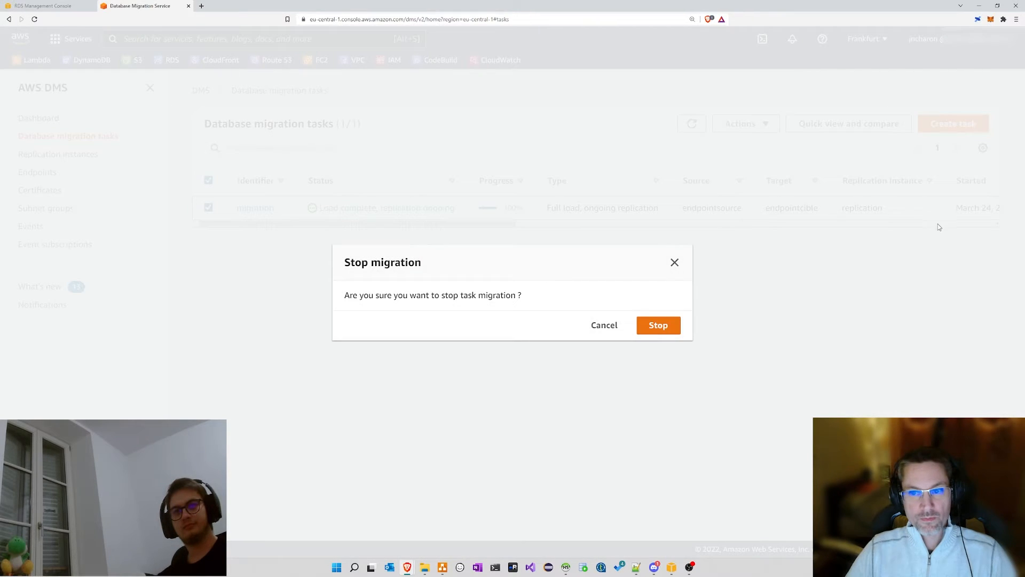
{"action": "left_click", "coordinate": [662, 328]}
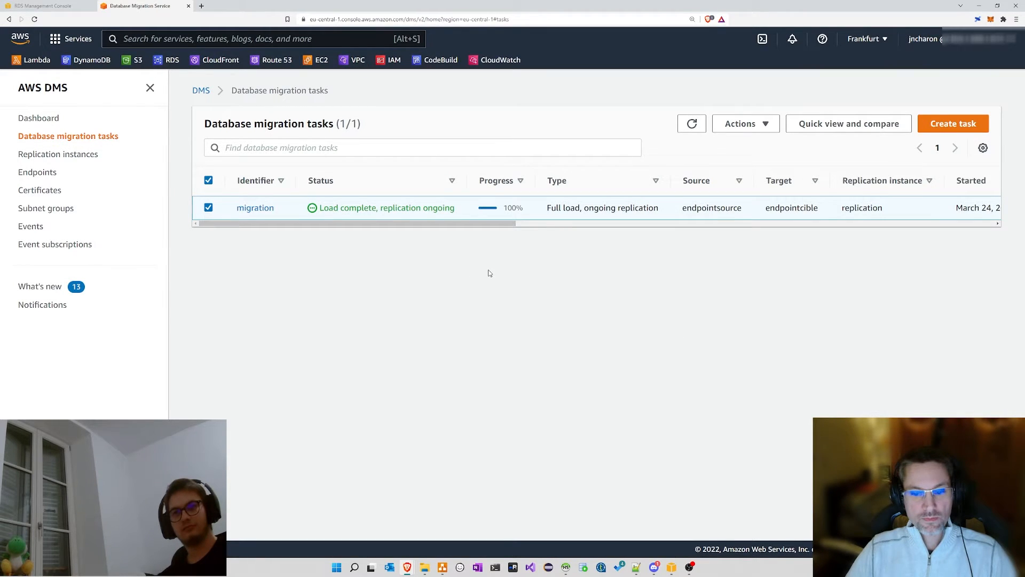
Step: Reload the DMS task list to see it Stopping, and bring the HeidiSQL windows forward
{"action": "left_click", "coordinate": [565, 567]}
{"action": "left_click", "coordinate": [565, 568]}
{"action": "left_click", "coordinate": [500, 523]}
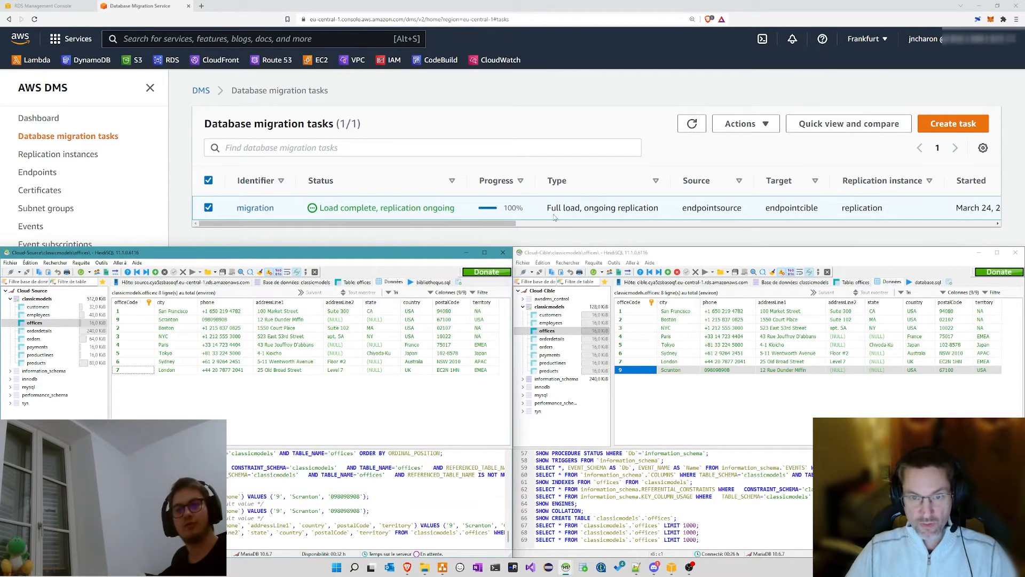
{"action": "left_click", "coordinate": [390, 241]}
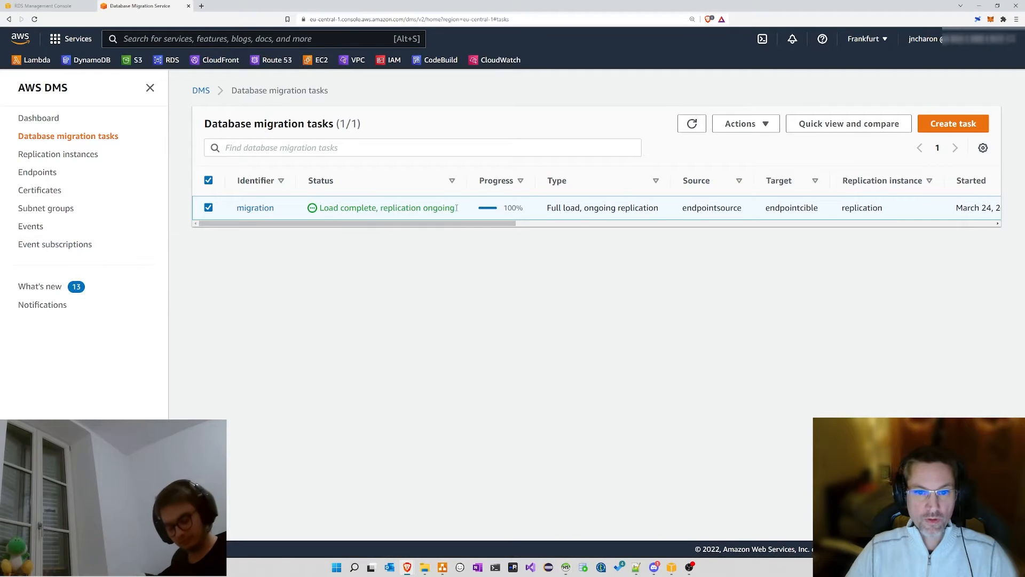
{"action": "left_click", "coordinate": [692, 123]}
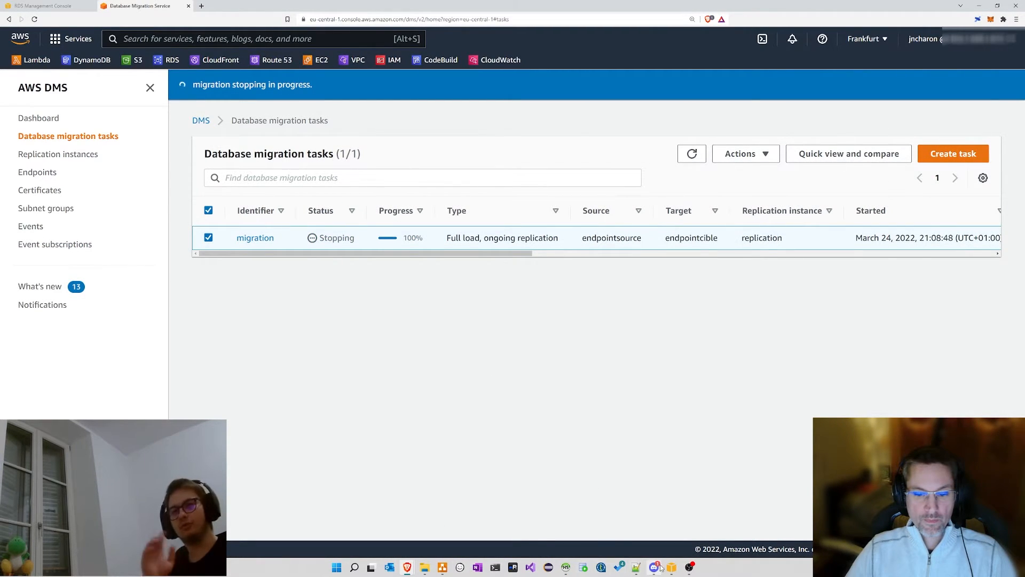
{"action": "left_click", "coordinate": [564, 569]}
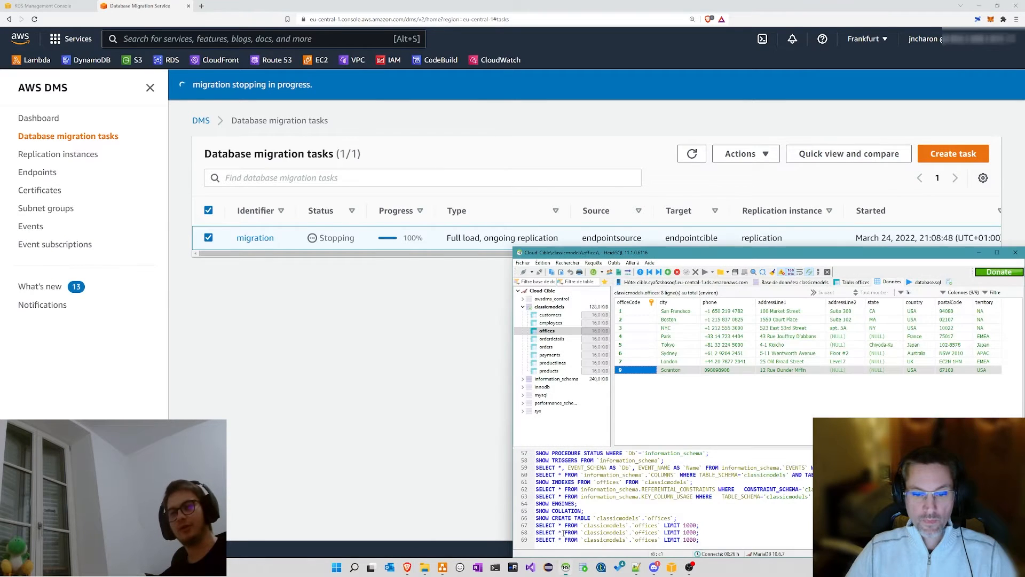
Step: Add a new source offices row with office code 8 and city Strasbourg
{"action": "left_click", "coordinate": [563, 569]}
{"action": "left_click", "coordinate": [505, 500]}
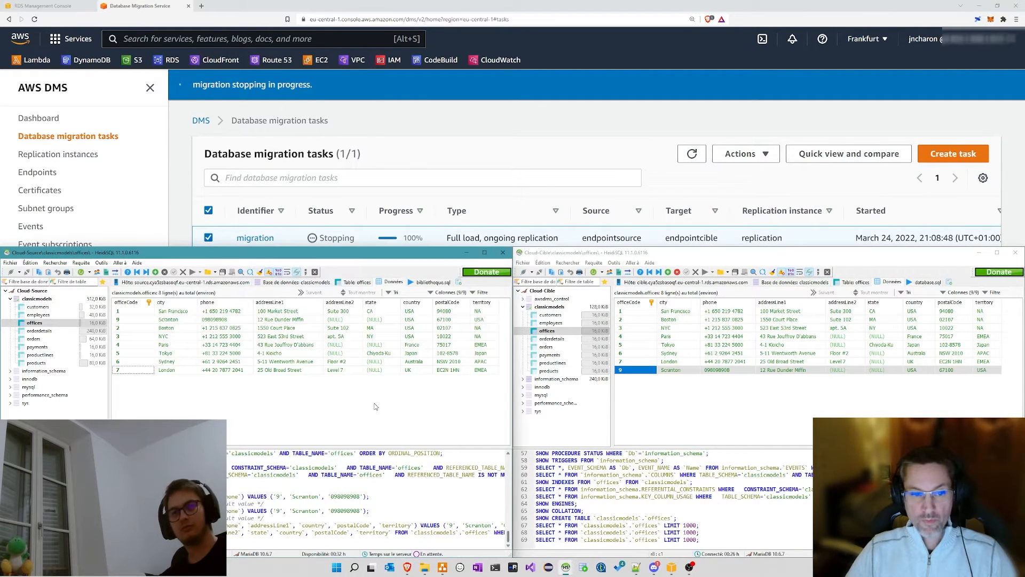
{"action": "left_click", "coordinate": [155, 272]}
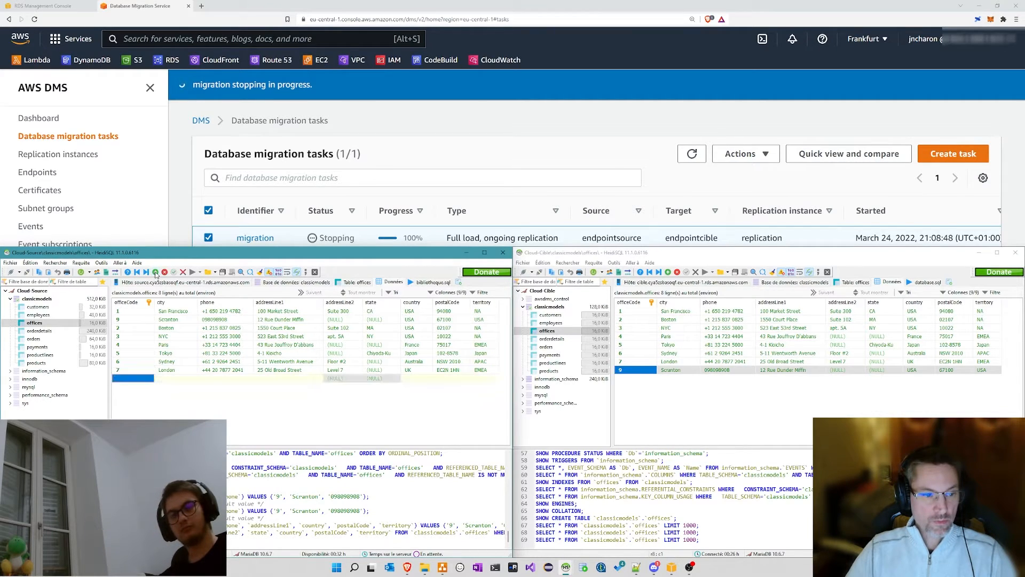
{"action": "left_click", "coordinate": [133, 377]}
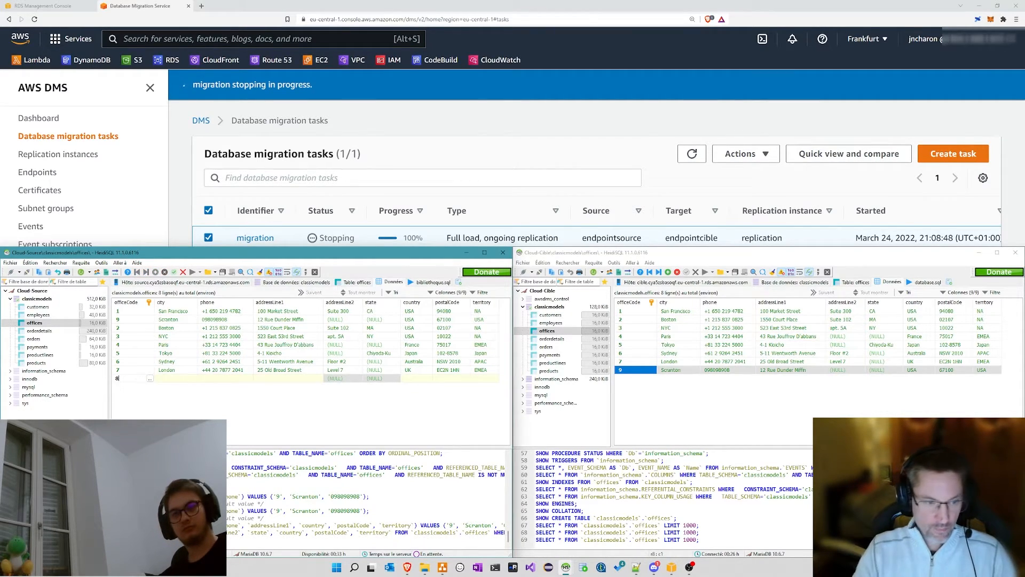
{"action": "type", "text": "8"}
{"action": "left_click", "coordinate": [169, 377]}
{"action": "type", "text": "Strasbourg"}
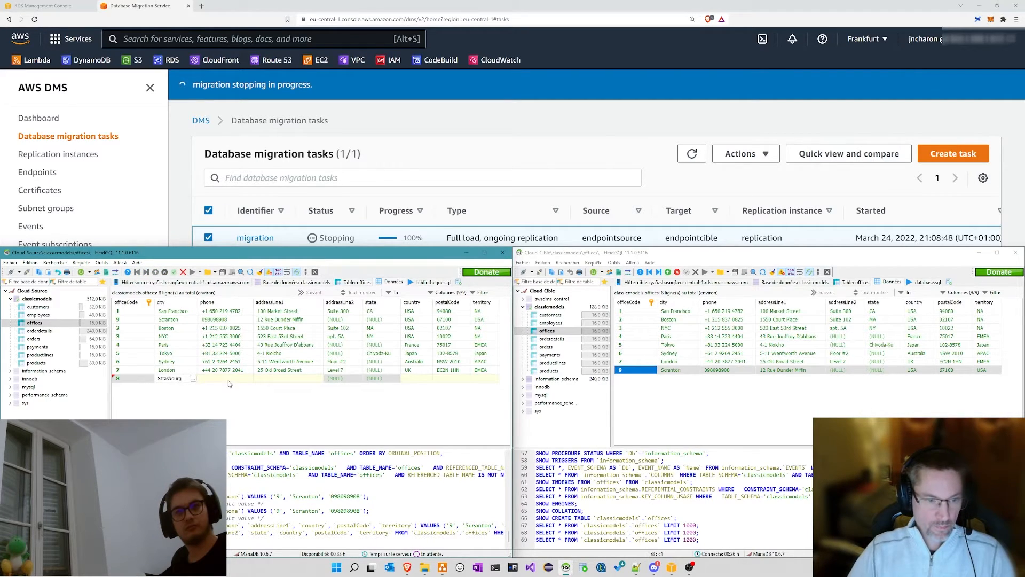
{"action": "key", "text": "Return"}
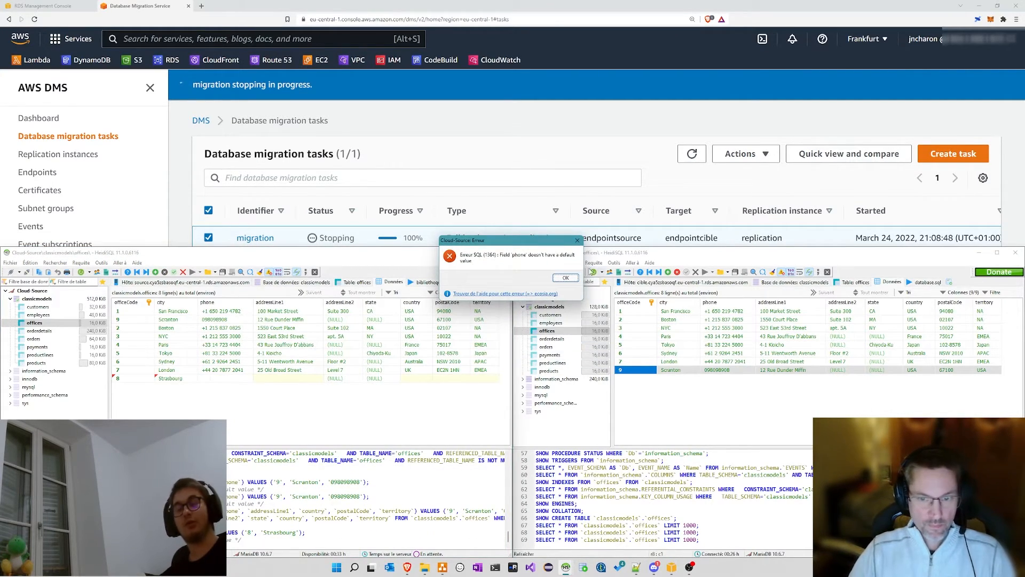
Step: Fill in the Strasbourg office's phone number and street address, dismissing the missing-value errors
{"action": "left_click", "coordinate": [565, 278]}
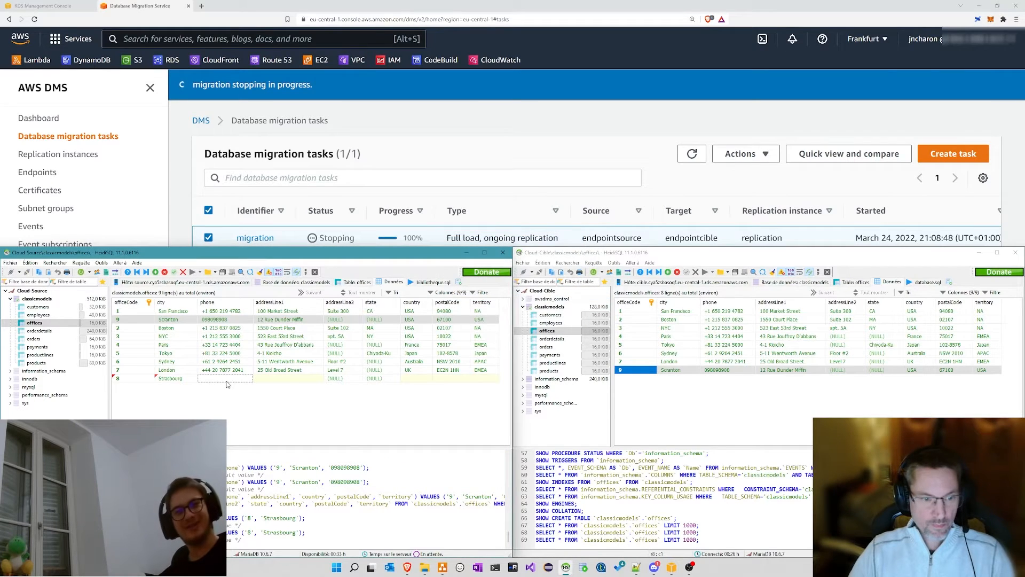
{"action": "type", "text": "987987987"}
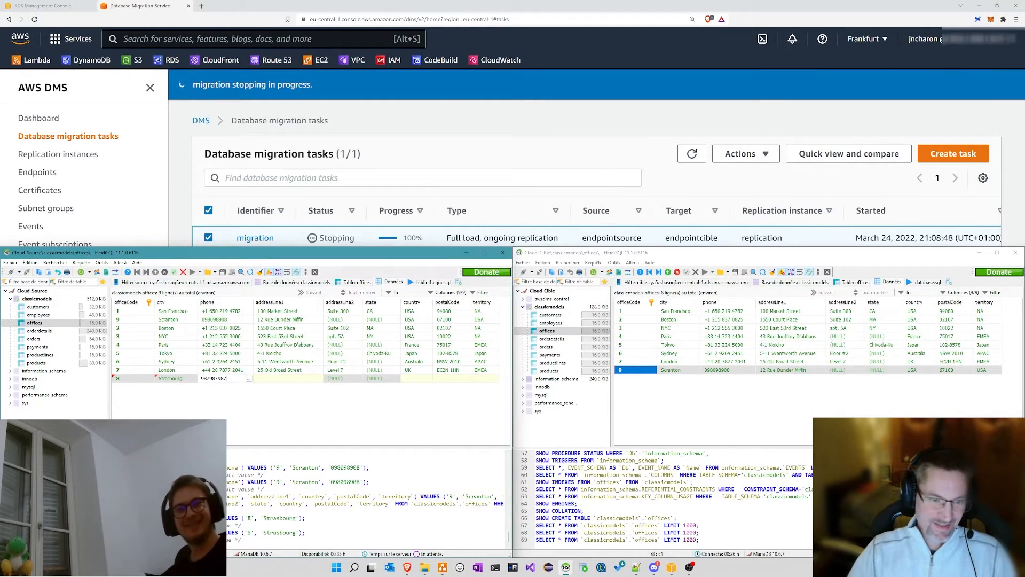
{"action": "left_click", "coordinate": [276, 378]}
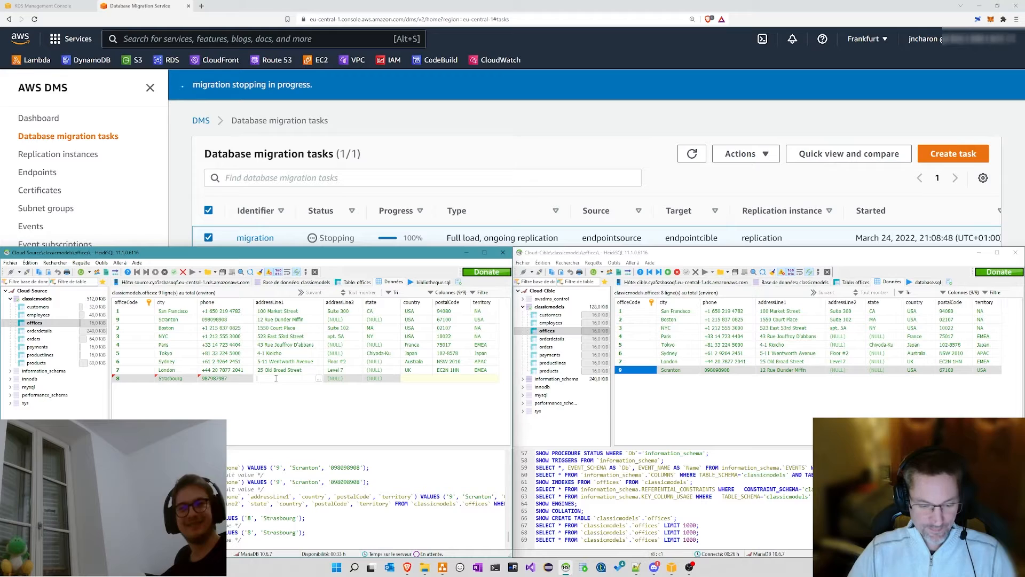
{"action": "type", "text": "7732 LKDJELKJED"}
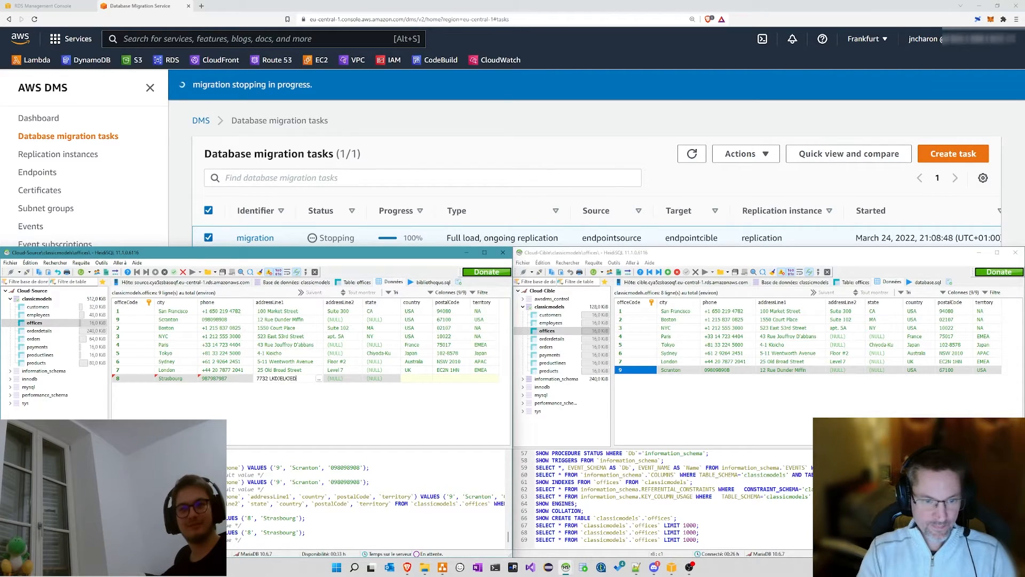
{"action": "key", "text": "Return"}
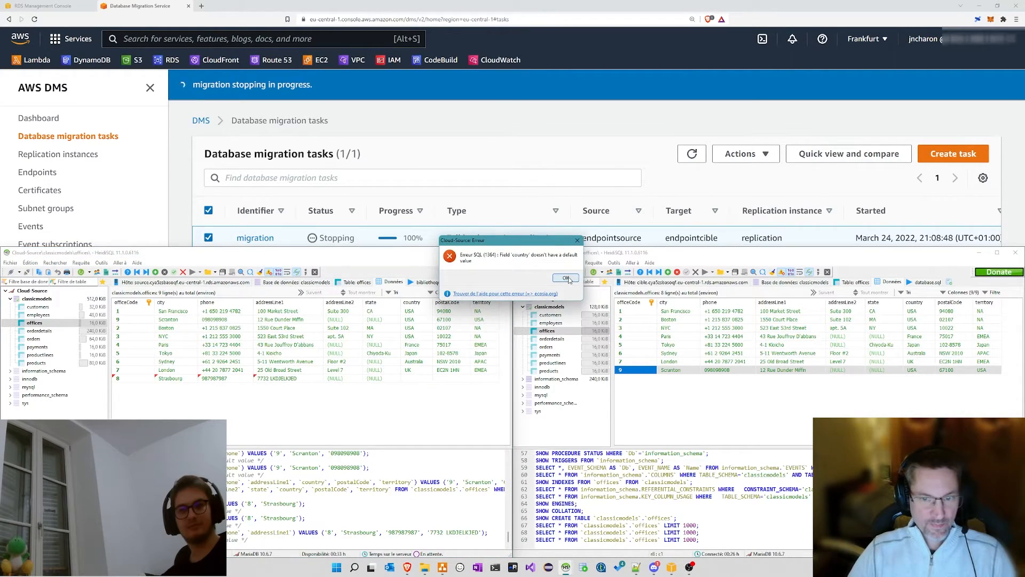
{"action": "left_click", "coordinate": [564, 280]}
Step: Set country France, postal code 67300 and territory EMEA, then post row 8
{"action": "left_click", "coordinate": [418, 379]}
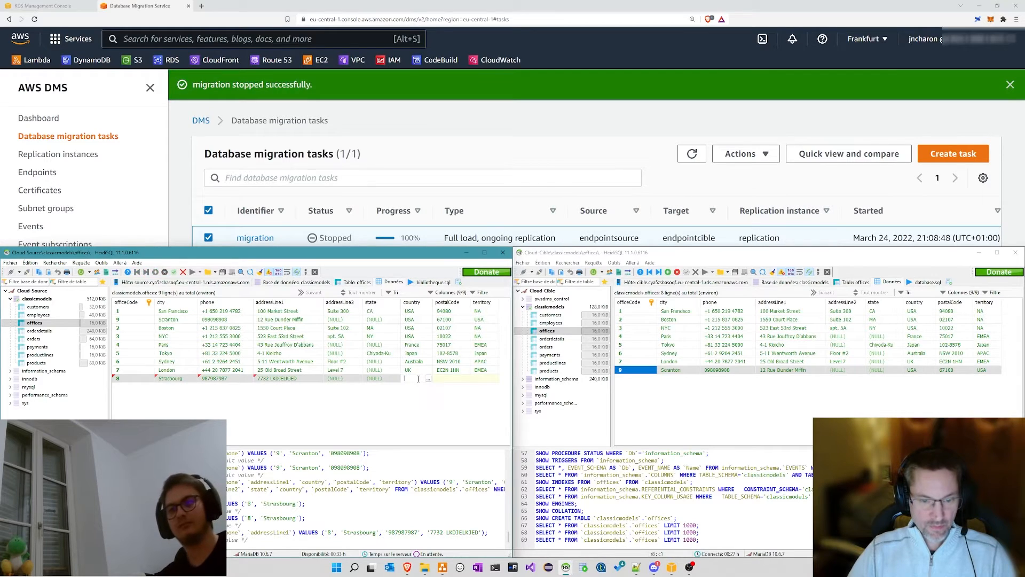
{"action": "type", "text": "France"}
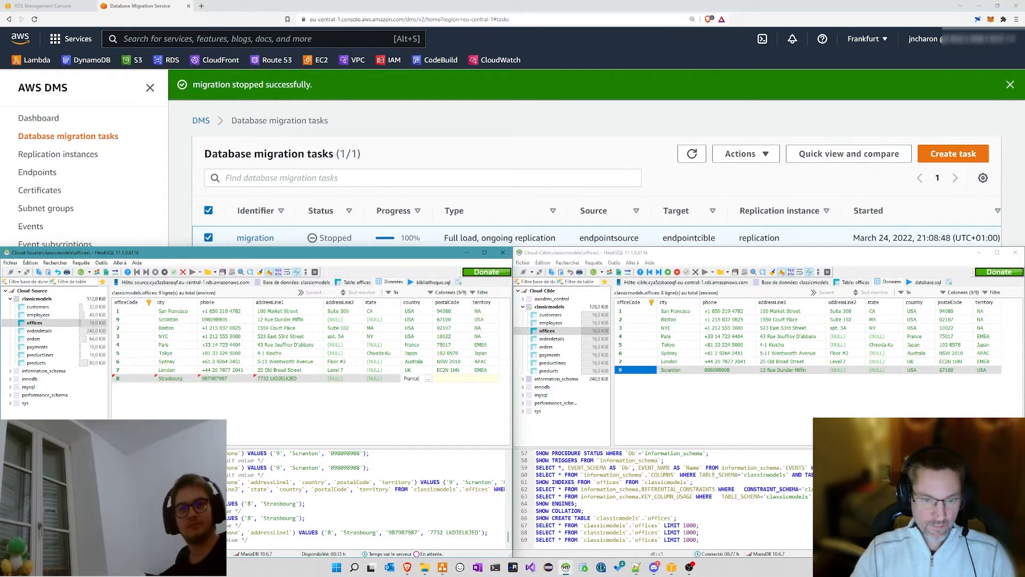
{"action": "key", "text": "Return"}
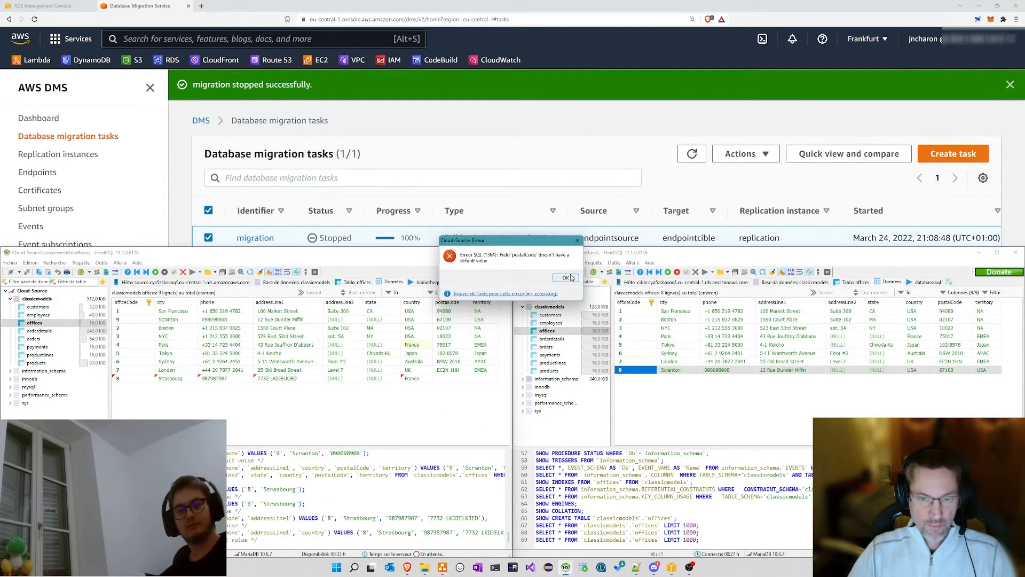
{"action": "left_click", "coordinate": [565, 280]}
{"action": "left_click", "coordinate": [444, 381]}
{"action": "type", "text": "6730"}
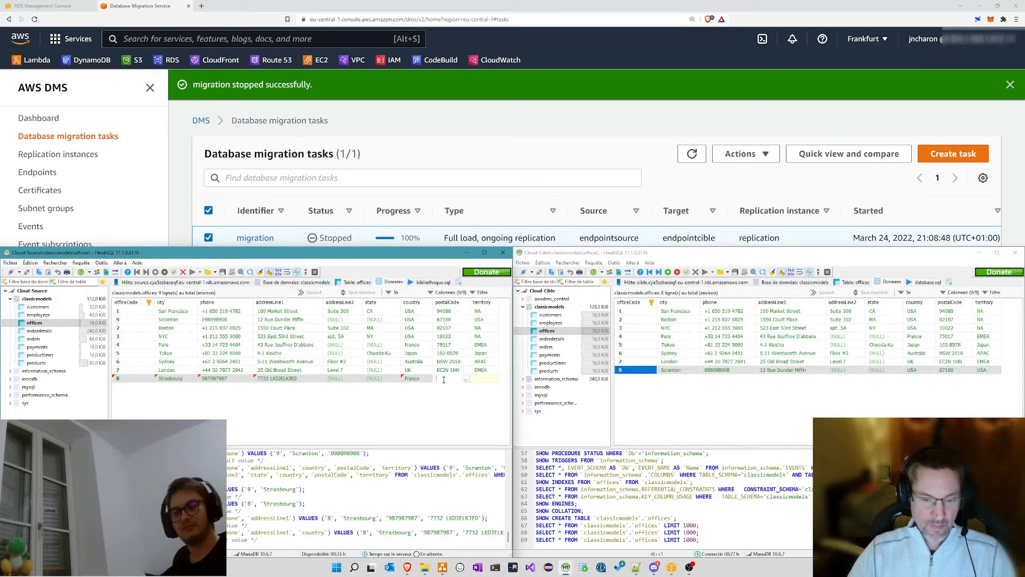
{"action": "type", "text": "0"}
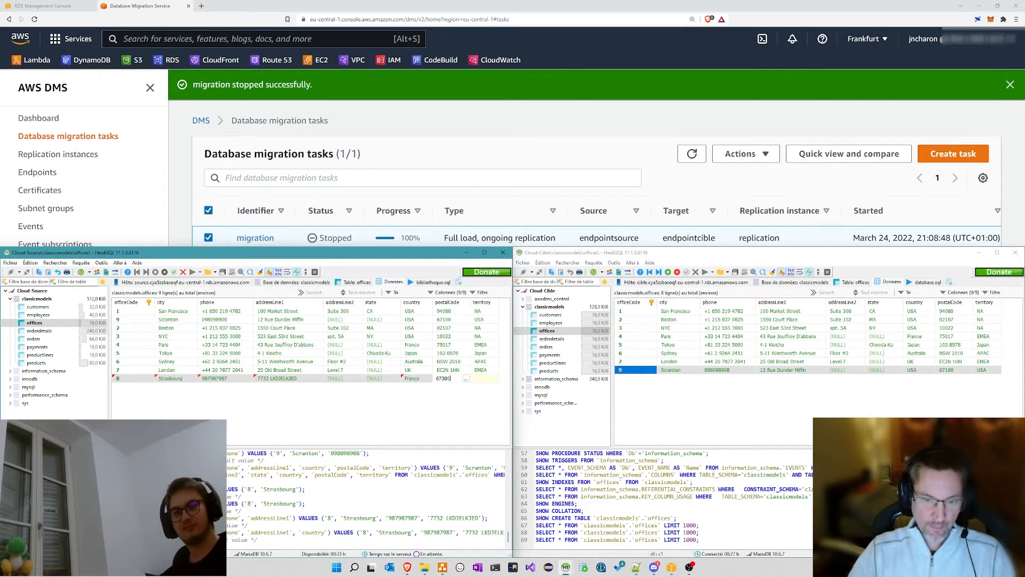
{"action": "left_click", "coordinate": [484, 380]}
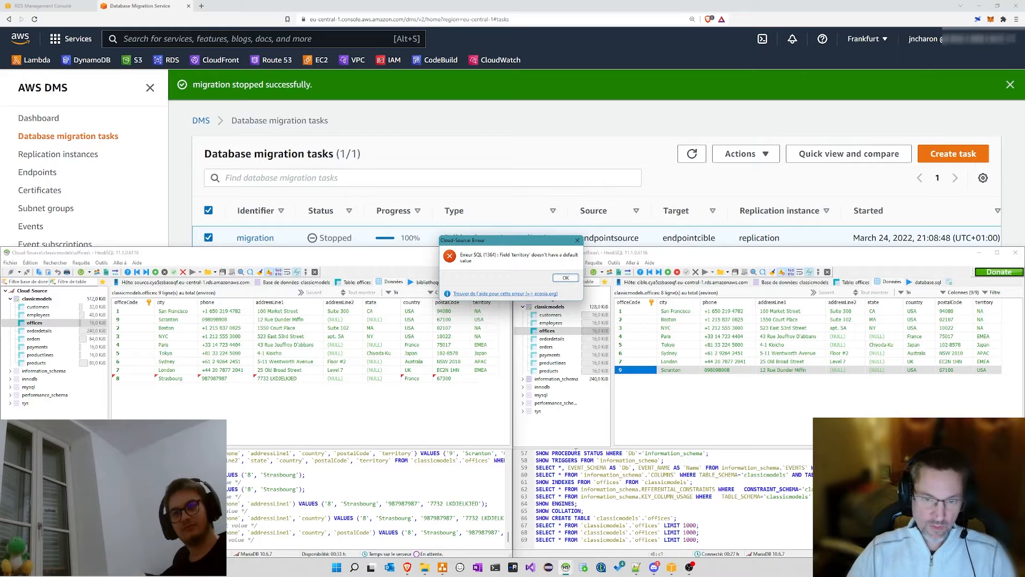
{"action": "left_click", "coordinate": [566, 278]}
{"action": "double_click", "coordinate": [482, 380]}
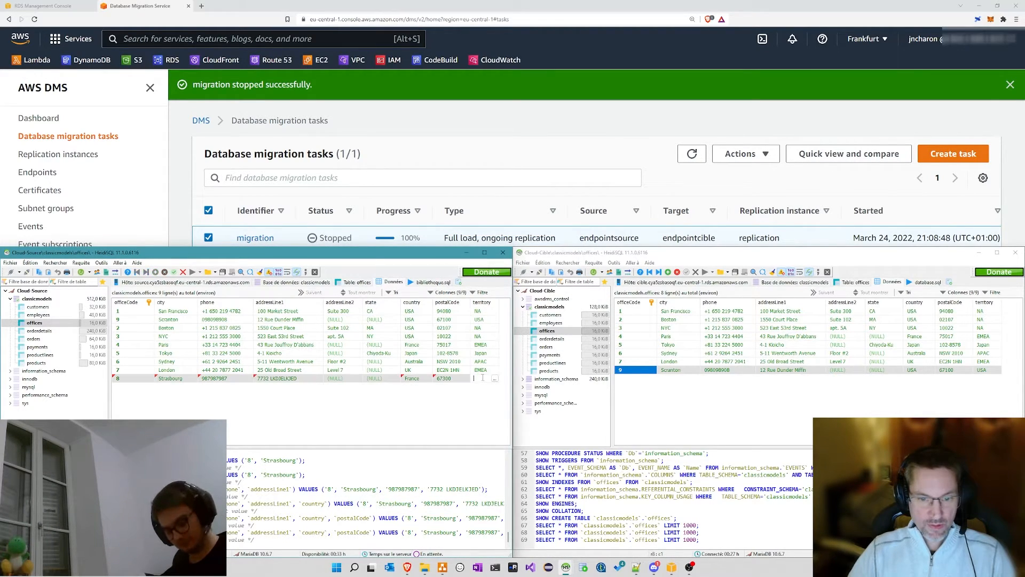
{"action": "type", "text": "EMEA"}
{"action": "key", "text": "Return"}
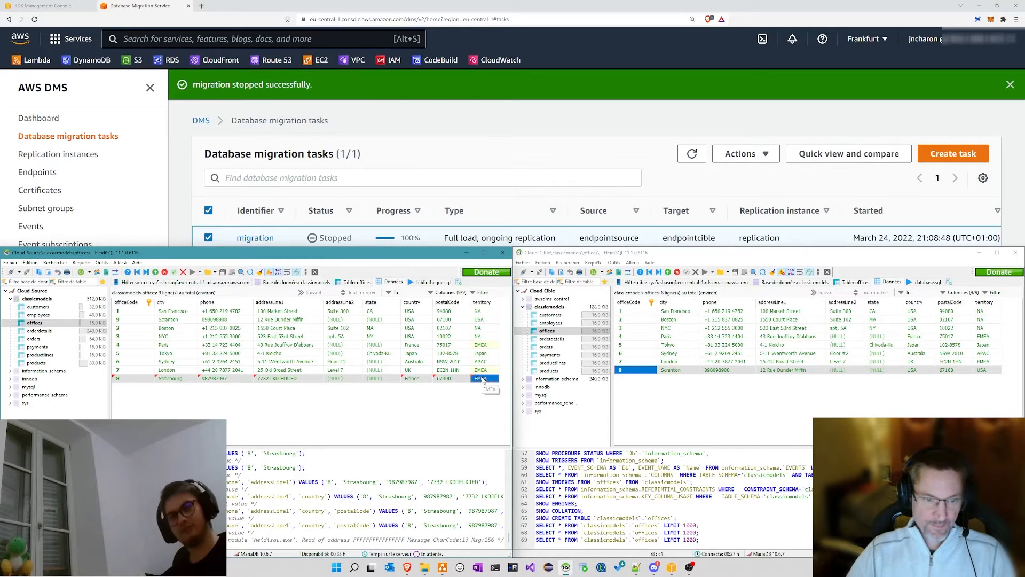
{"action": "key", "text": "Return"}
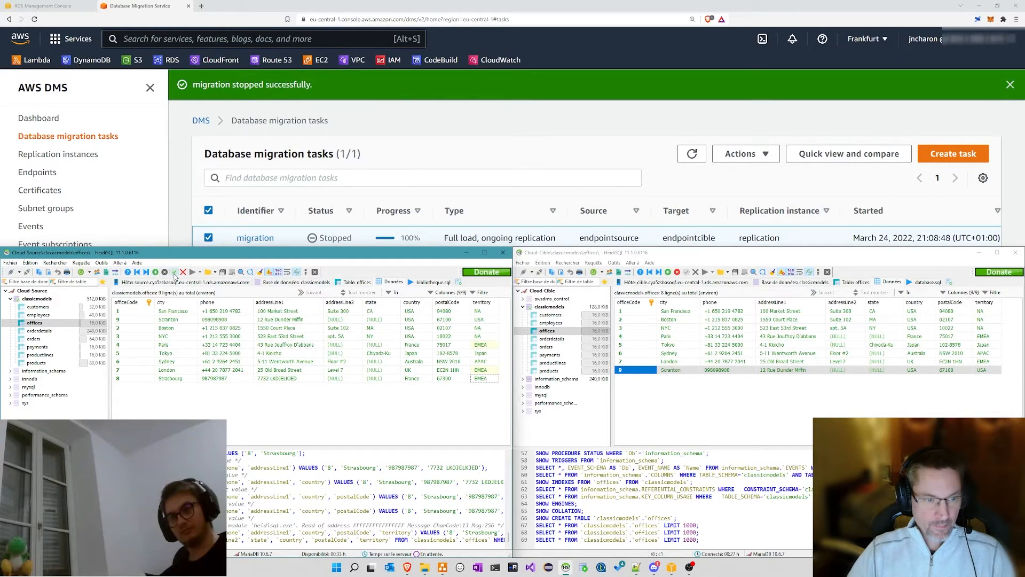
Step: Refresh both offices grids: Strasbourg appears in Cloud-Source but not in Cloud-Cible
{"action": "right_click", "coordinate": [220, 412]}
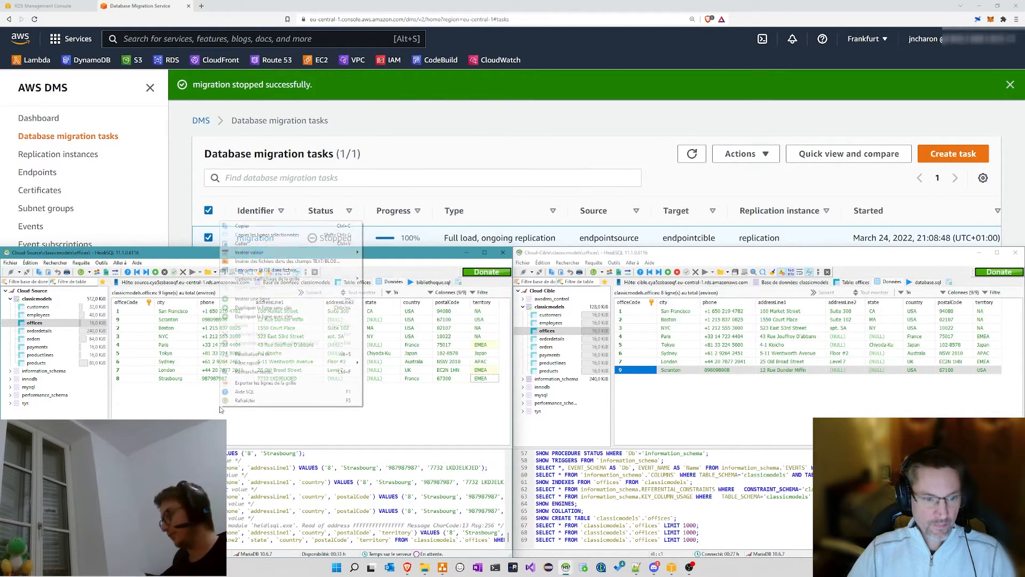
{"action": "left_click", "coordinate": [240, 404]}
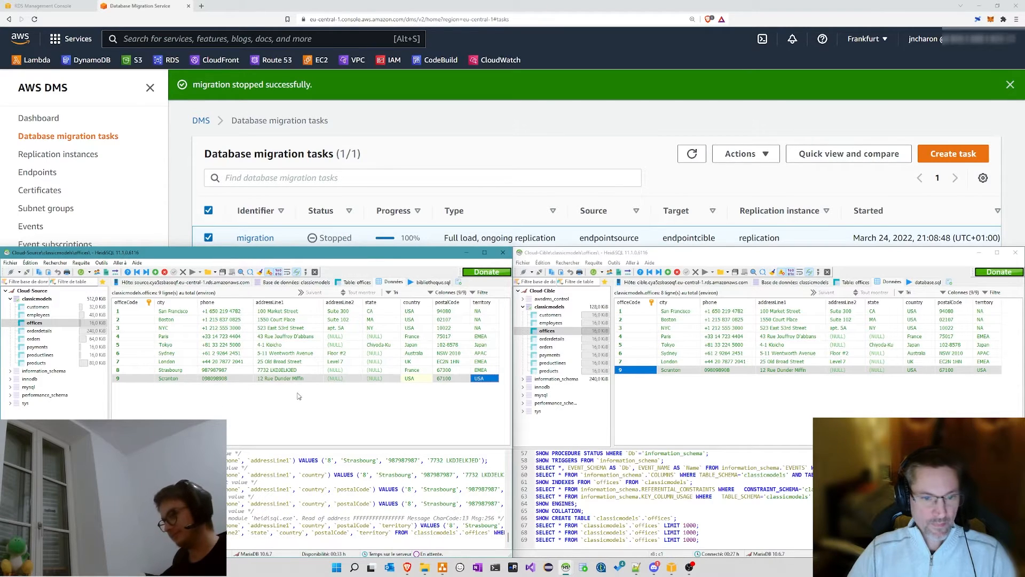
{"action": "left_click", "coordinate": [203, 415]}
{"action": "right_click", "coordinate": [674, 408]}
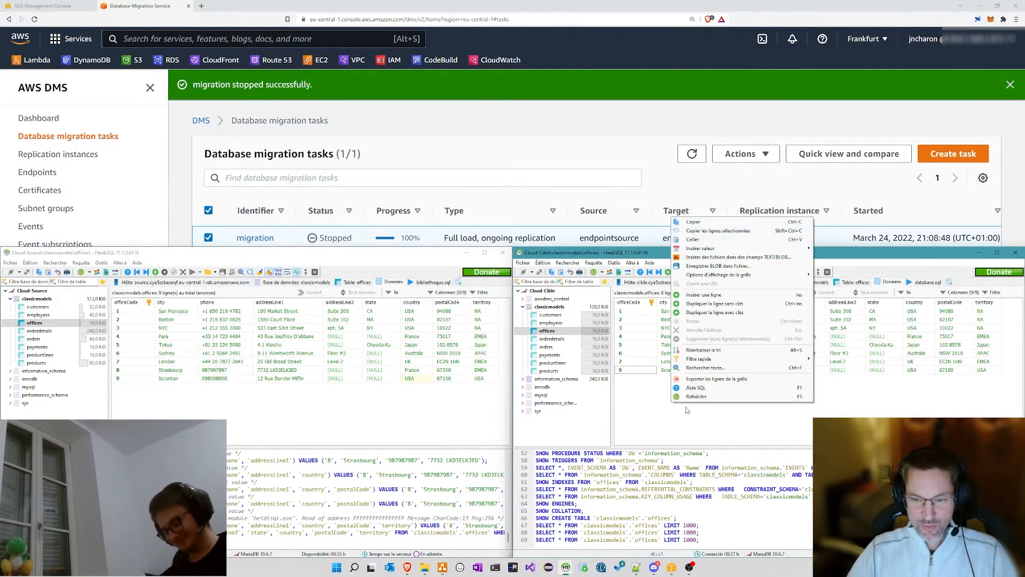
{"action": "left_click", "coordinate": [692, 399]}
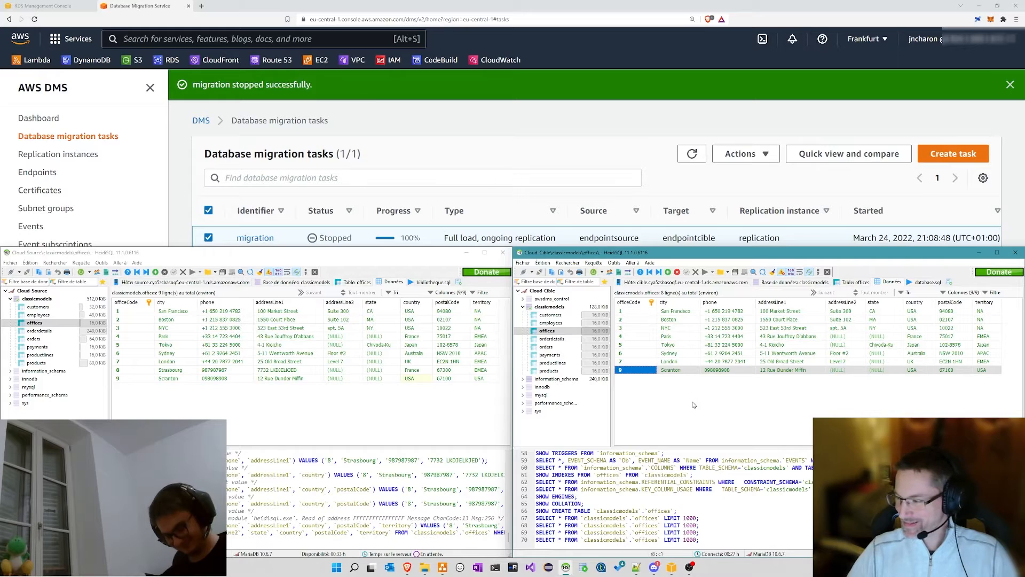
{"action": "left_click", "coordinate": [674, 399]}
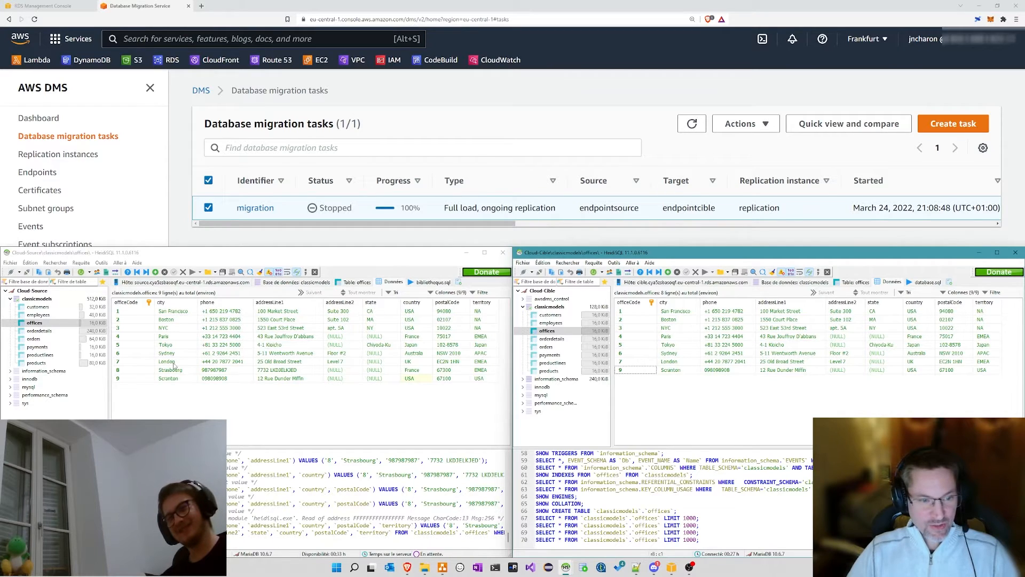
{"action": "right_click", "coordinate": [654, 388]}
{"action": "left_click", "coordinate": [679, 381]}
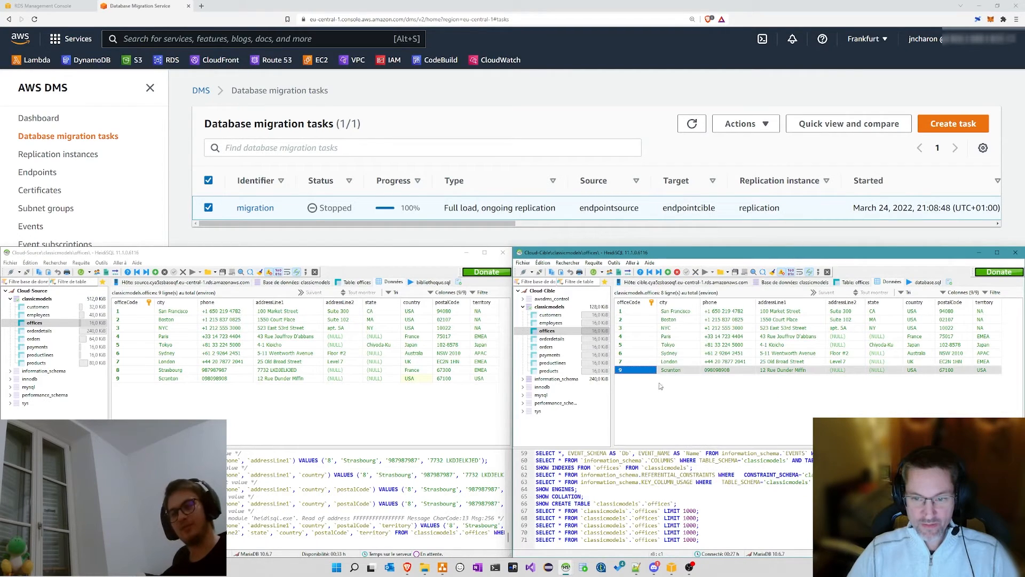
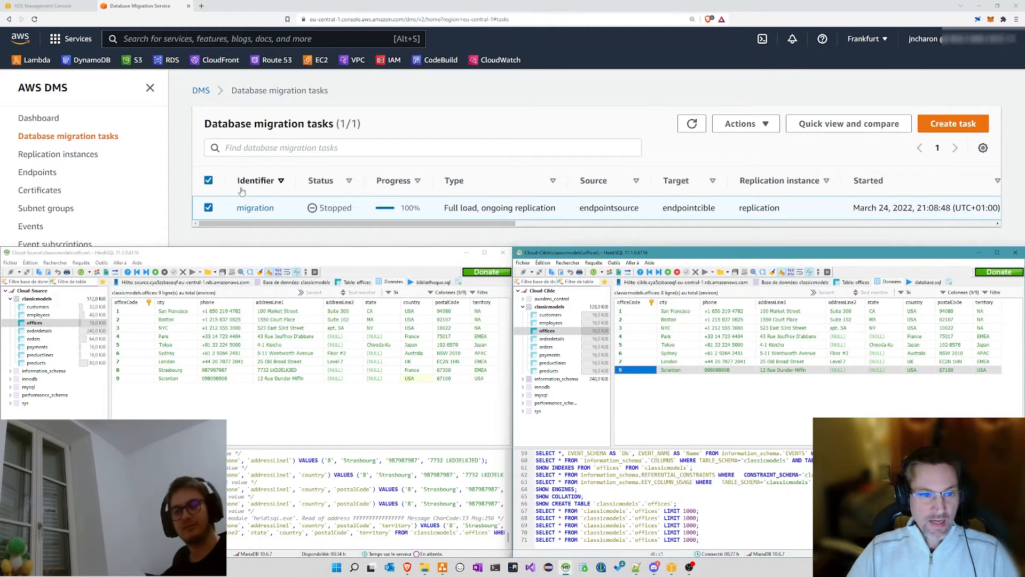
Step: Bring the DMS console forward and show the dashboard: 1 task, 1 replication instance, 2 endpoints
{"action": "left_click", "coordinate": [506, 246]}
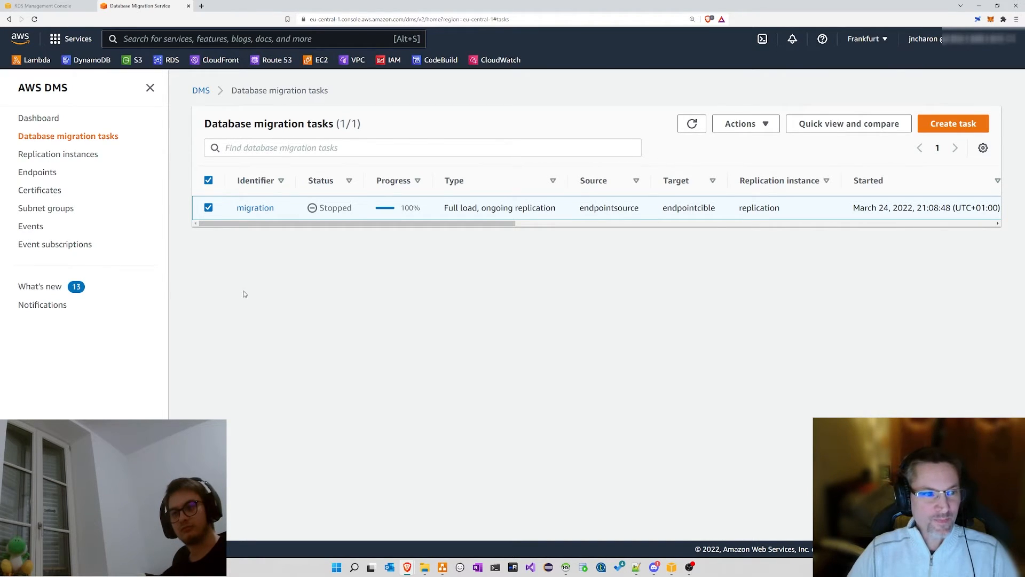
{"action": "left_click", "coordinate": [202, 91]}
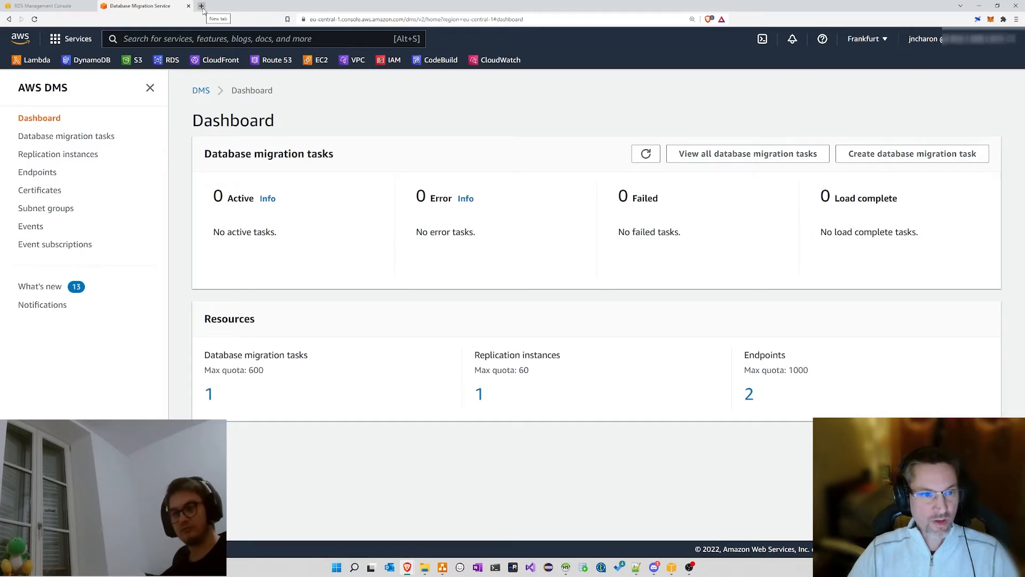
Step: Search Google for 'dms aws' in a new tab and open the How AWS DMS works page
{"action": "left_click", "coordinate": [202, 7]}
{"action": "type", "text": "dms "}
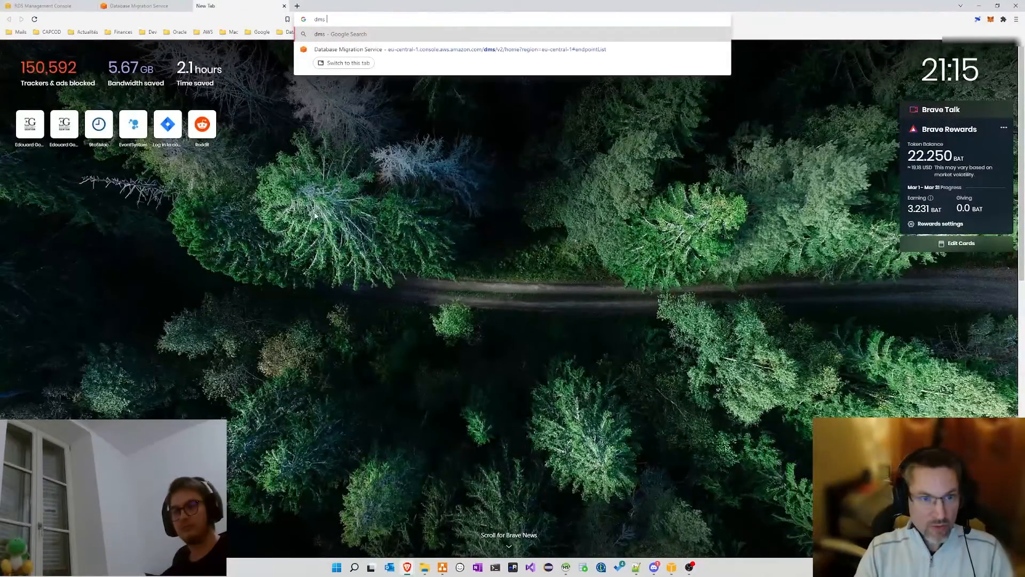
{"action": "type", "text": "aws"}
{"action": "key", "text": "Return"}
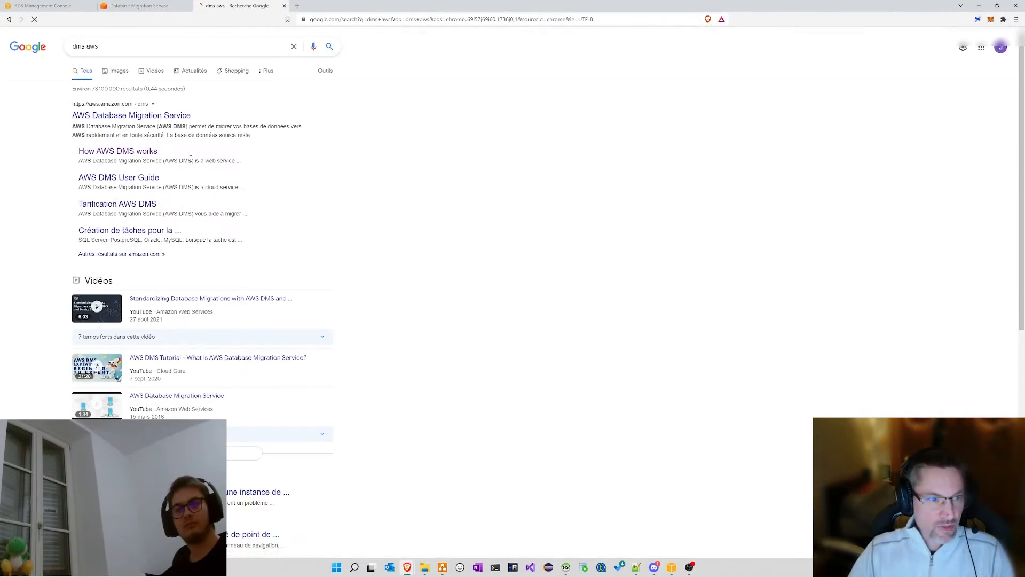
{"action": "left_click", "coordinate": [121, 152]}
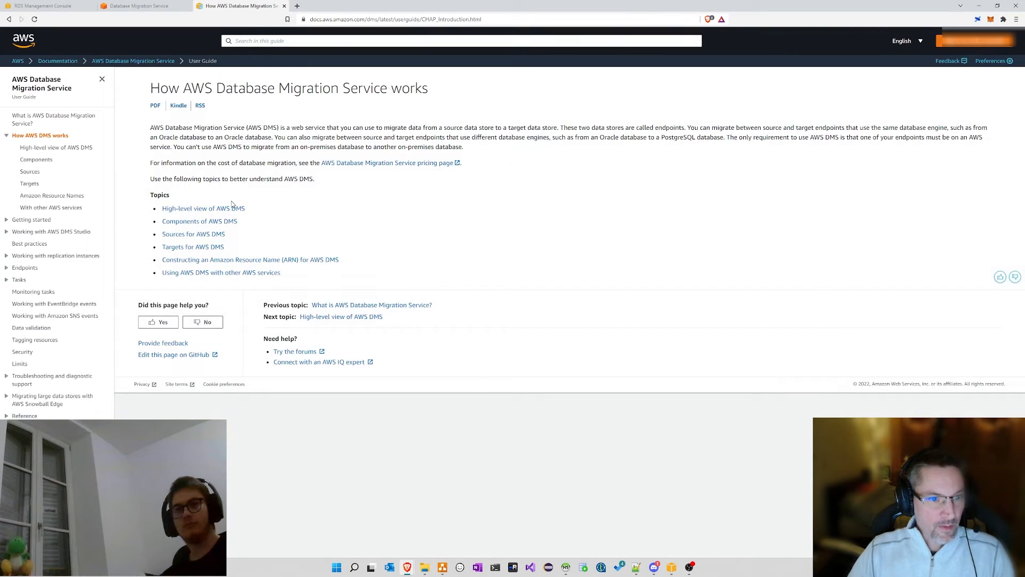
Step: Read the Sources for AWS DMS page, highlighting the Oracle versions and source database names
{"action": "left_click", "coordinate": [32, 173]}
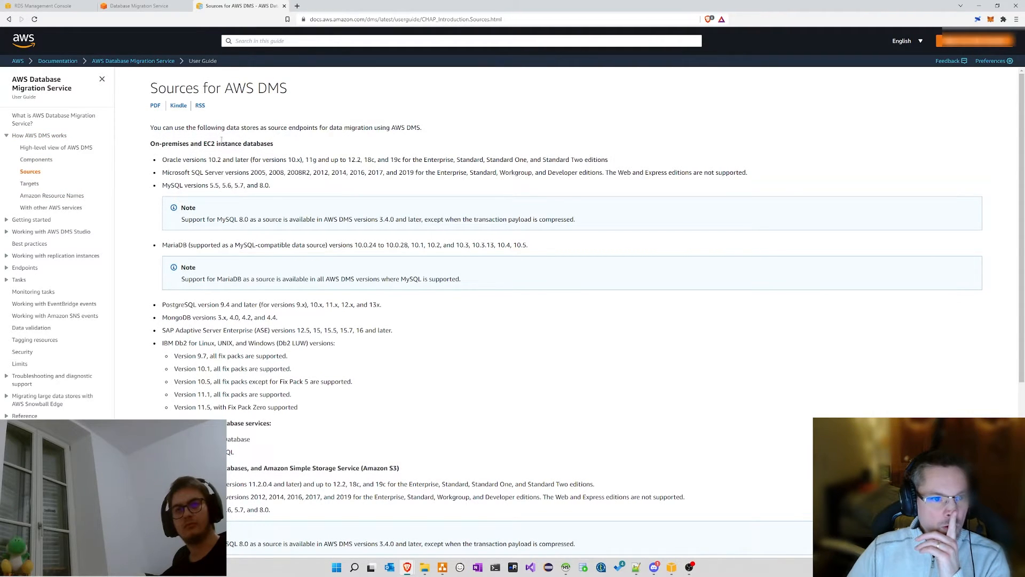
{"action": "left_click_drag", "start_coordinate": [169, 160], "coordinate": [185, 187]}
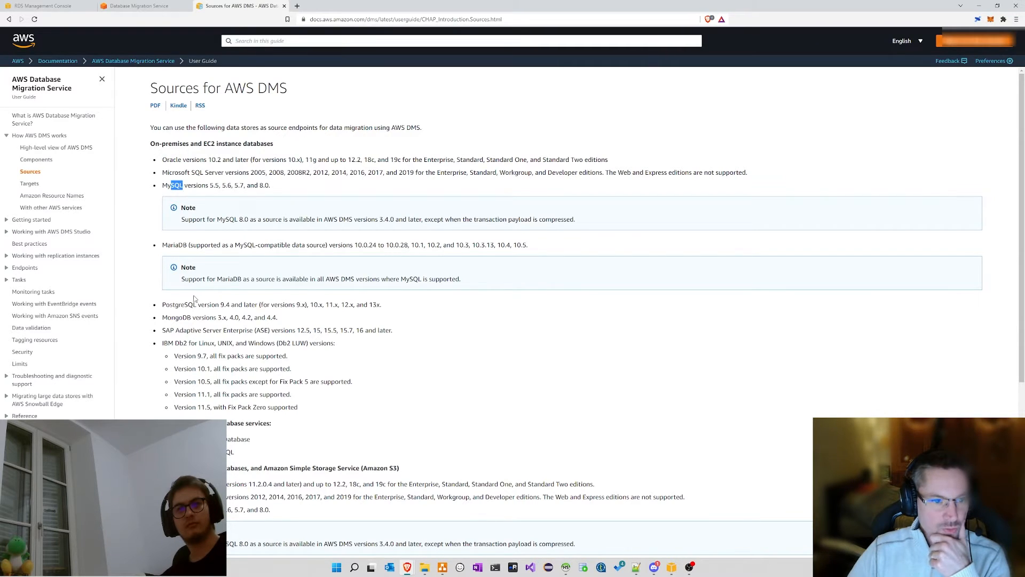
{"action": "left_click_drag", "start_coordinate": [193, 305], "coordinate": [213, 345]}
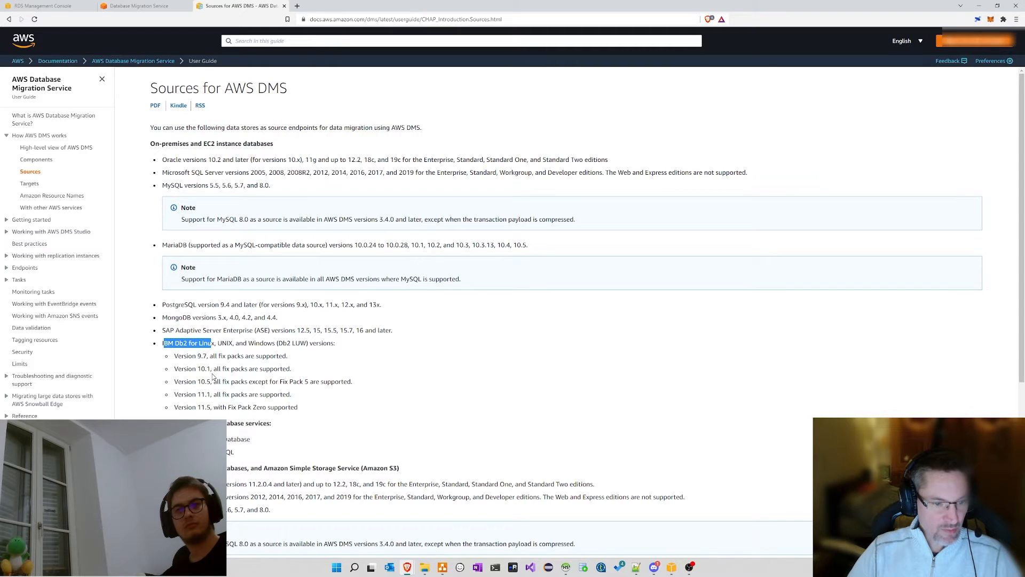
{"action": "scroll", "coordinate": [214, 377], "scroll_direction": "down", "scroll_amount": 1}
{"action": "left_click_drag", "start_coordinate": [198, 399], "coordinate": [219, 412]}
{"action": "scroll", "coordinate": [263, 355], "scroll_direction": "down", "scroll_amount": 2}
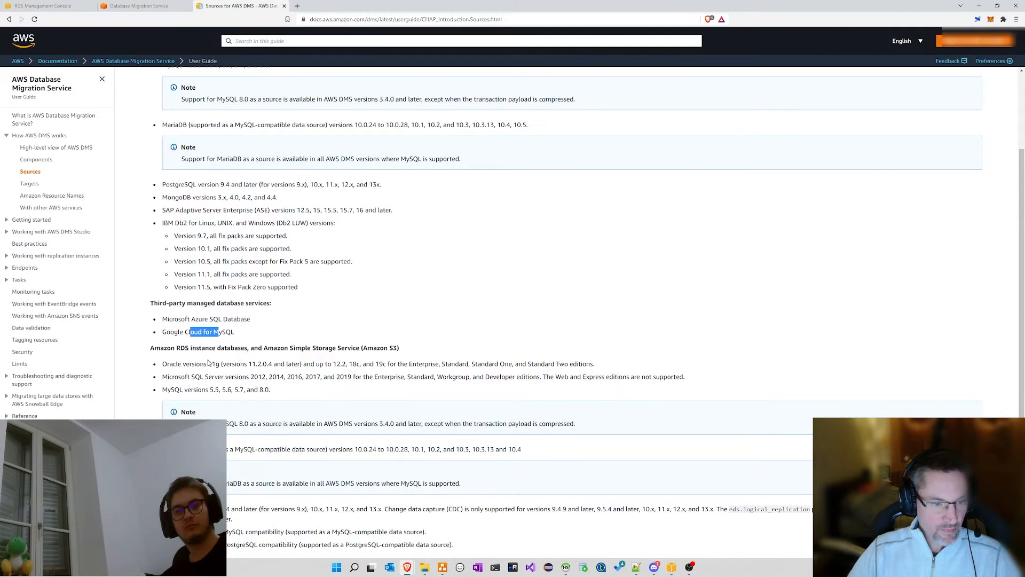
{"action": "scroll", "coordinate": [253, 333], "scroll_direction": "down", "scroll_amount": 3}
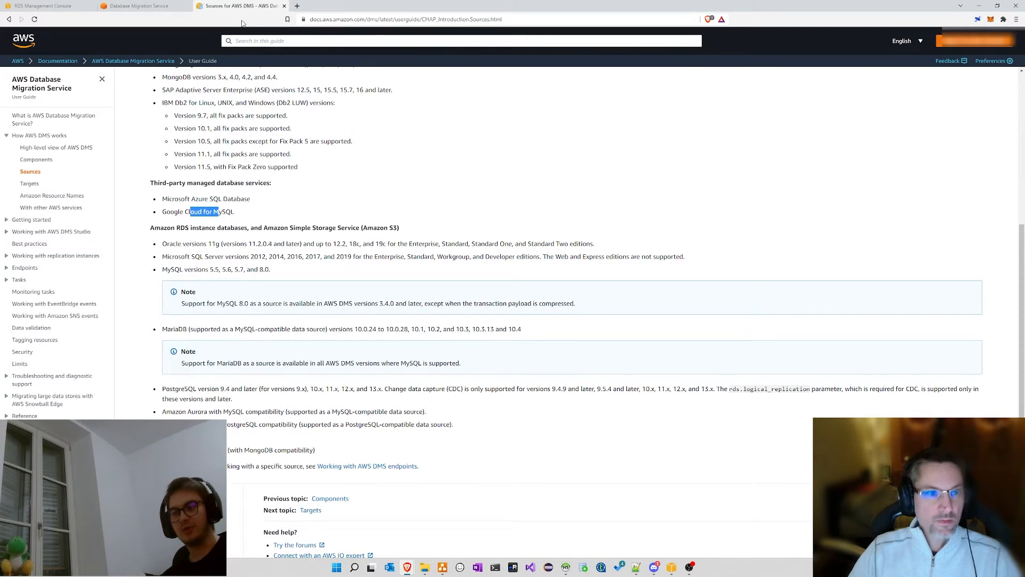
Step: Select the documentation page address, then open the Targets for AWS DMS page
{"action": "left_click", "coordinate": [367, 21]}
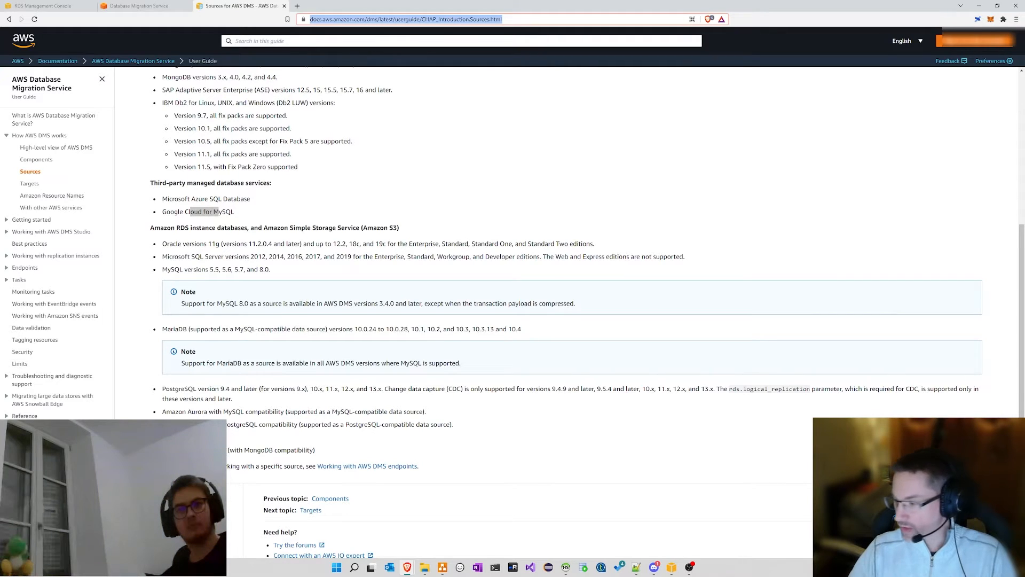
{"action": "key", "text": "alt+Tab"}
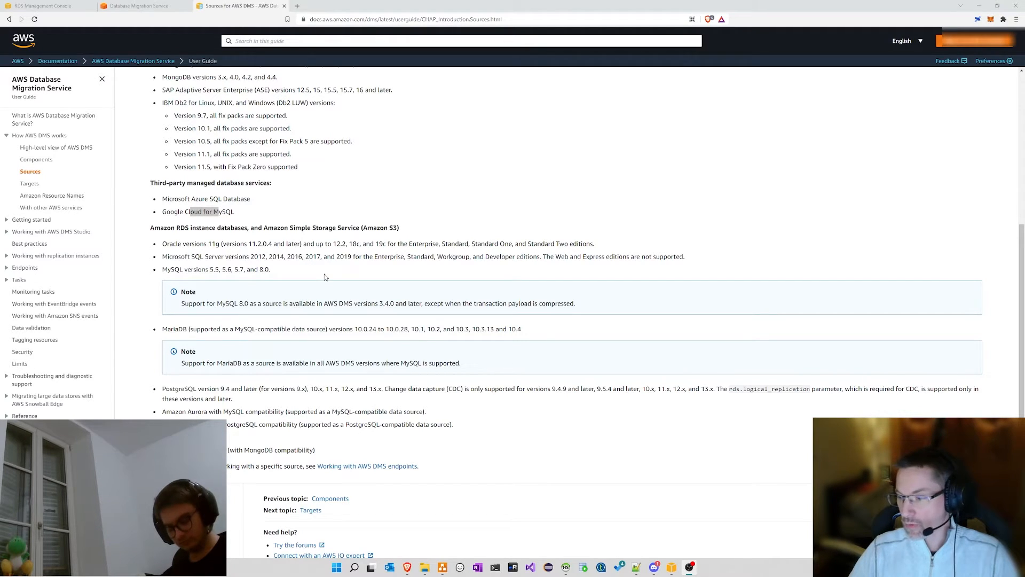
{"action": "scroll", "coordinate": [211, 167], "scroll_direction": "up", "scroll_amount": 2}
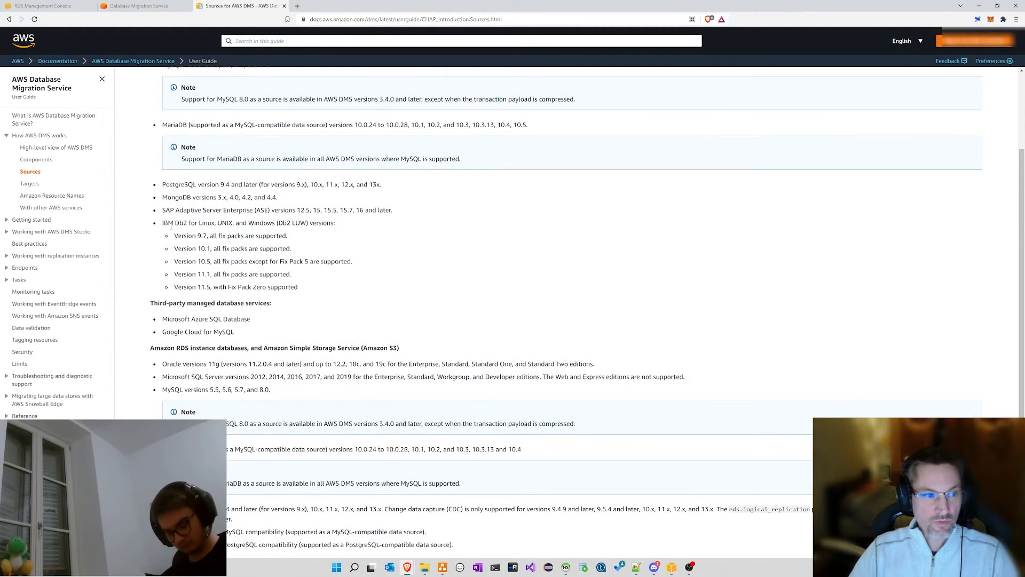
{"action": "left_click", "coordinate": [30, 184]}
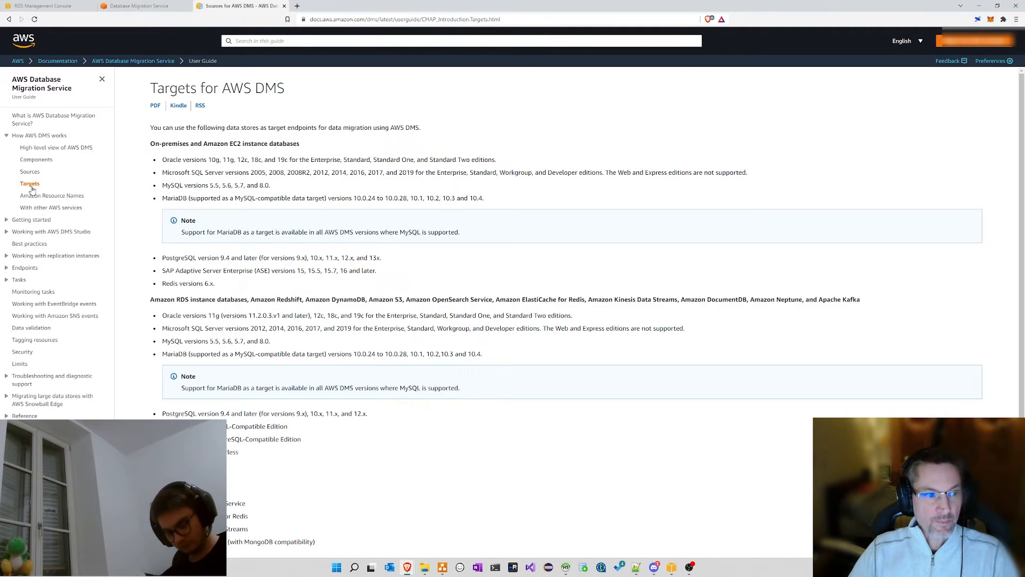
{"action": "scroll", "coordinate": [286, 211], "scroll_direction": "down", "scroll_amount": 2}
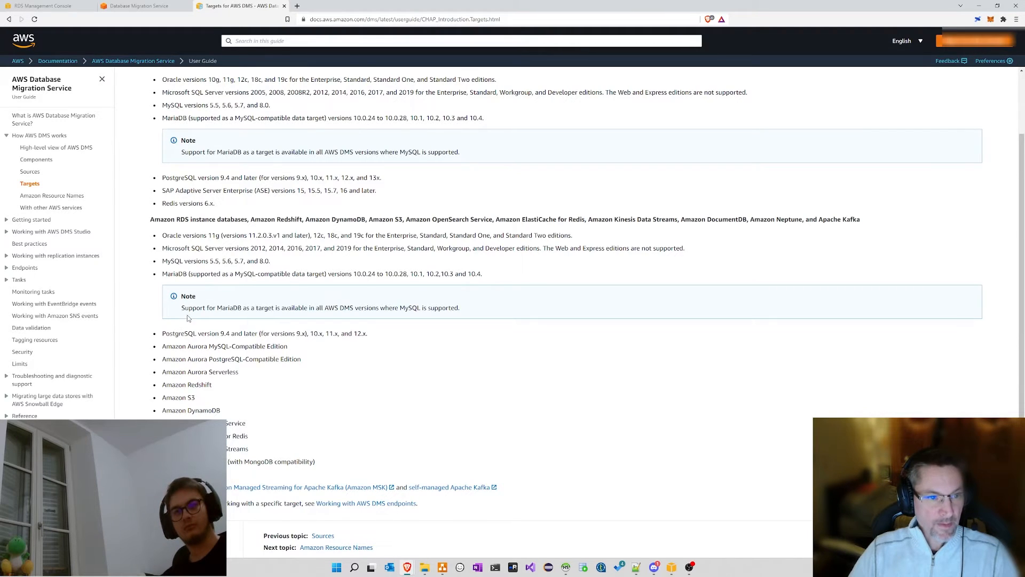
{"action": "scroll", "coordinate": [186, 320], "scroll_direction": "up", "scroll_amount": 1}
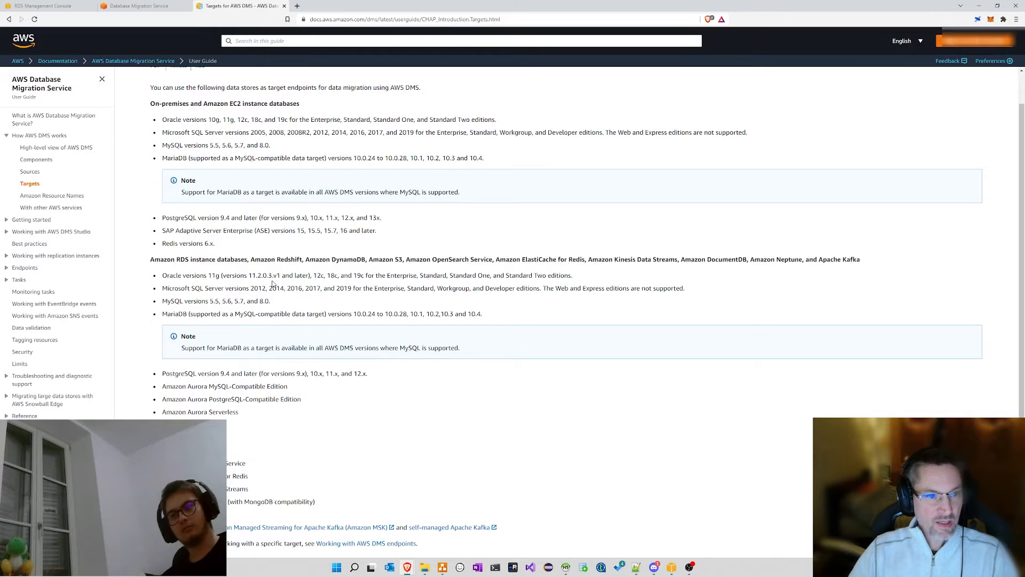
{"action": "scroll", "coordinate": [177, 196], "scroll_direction": "up", "scroll_amount": 1}
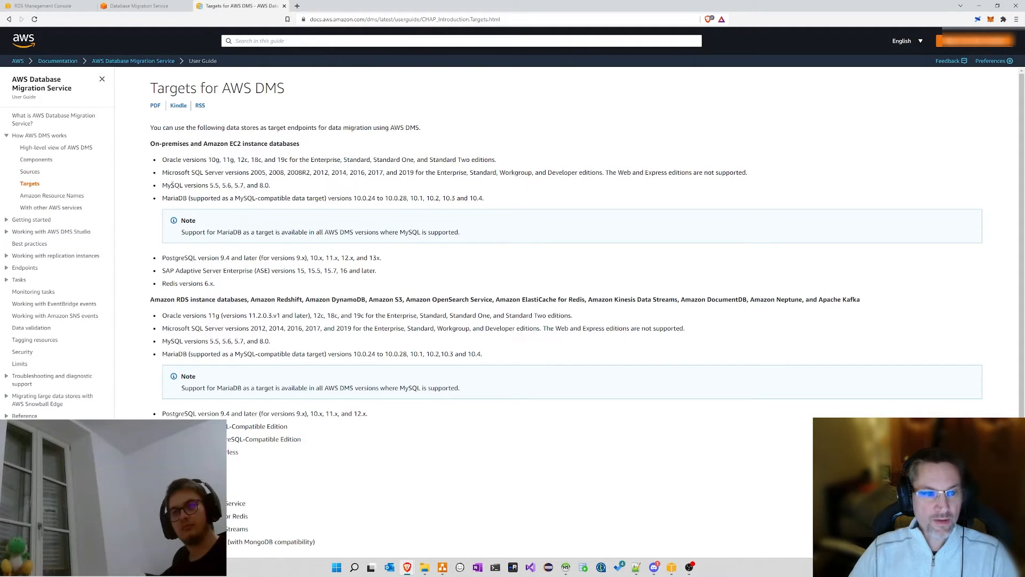
{"action": "double_click", "coordinate": [172, 185]}
{"action": "left_click", "coordinate": [197, 186]}
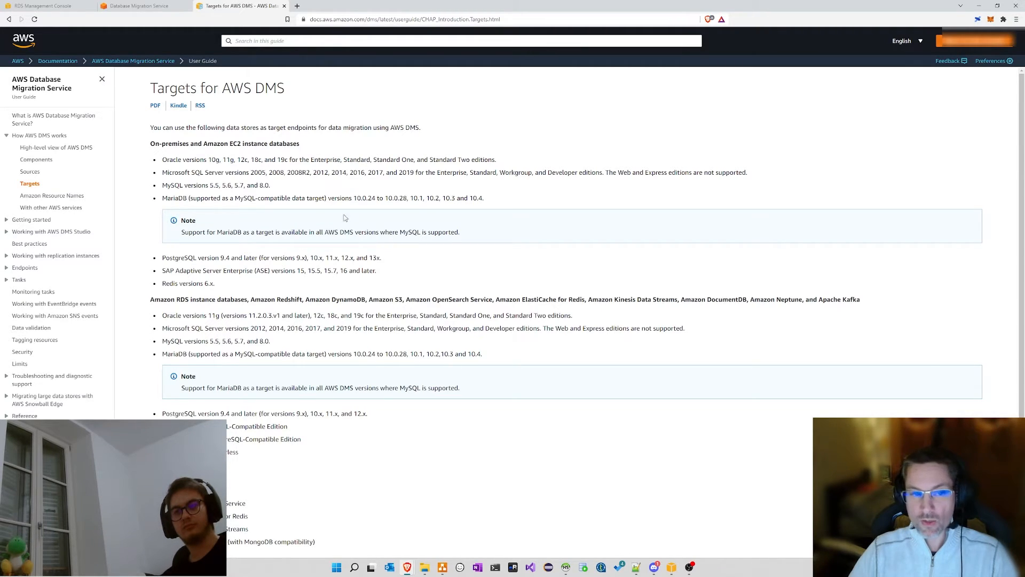
Step: Close the documentation tab and reload the DMS dashboard, reading its upgrade notice
{"action": "left_click", "coordinate": [285, 7]}
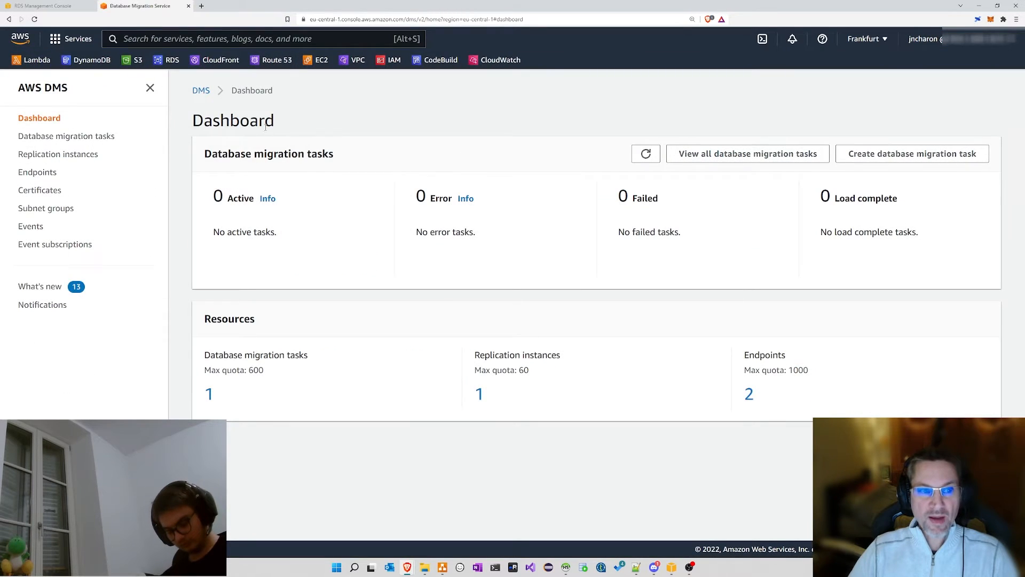
{"action": "left_click", "coordinate": [201, 91]}
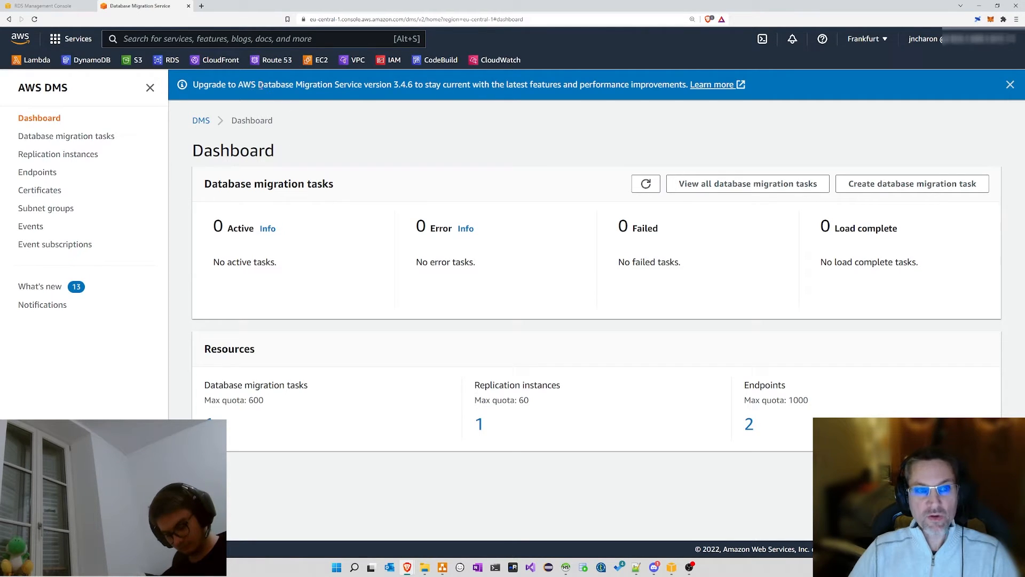
{"action": "left_click_drag", "start_coordinate": [300, 86], "coordinate": [347, 86]}
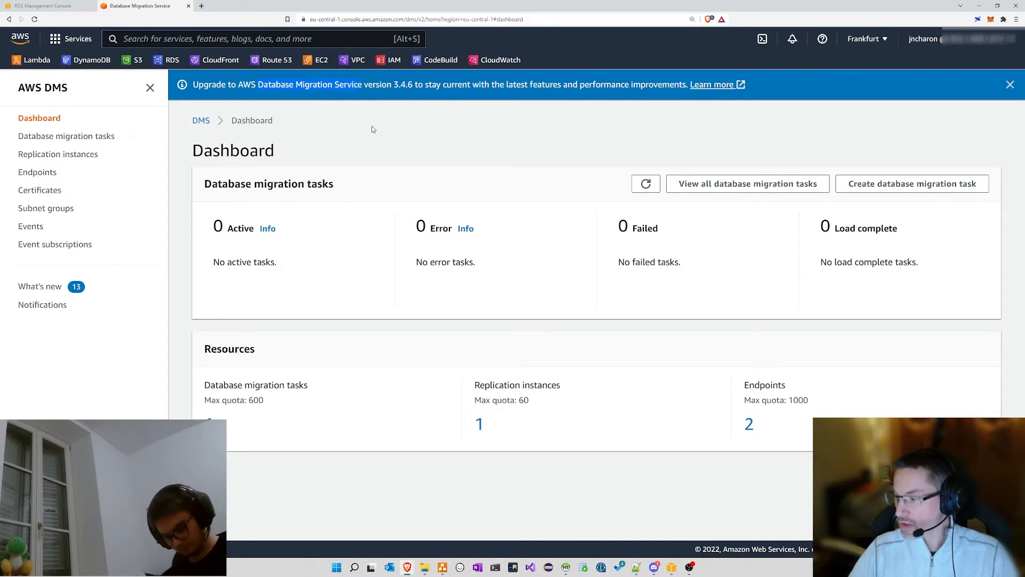
{"action": "left_click", "coordinate": [265, 84]}
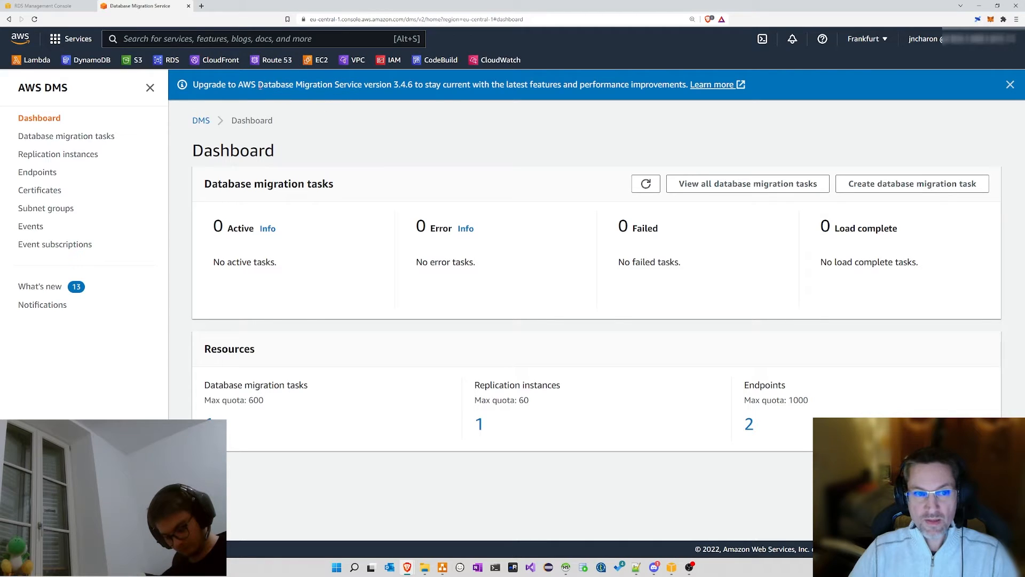
{"action": "left_click_drag", "start_coordinate": [348, 80], "coordinate": [362, 84]}
{"action": "left_click", "coordinate": [243, 109]}
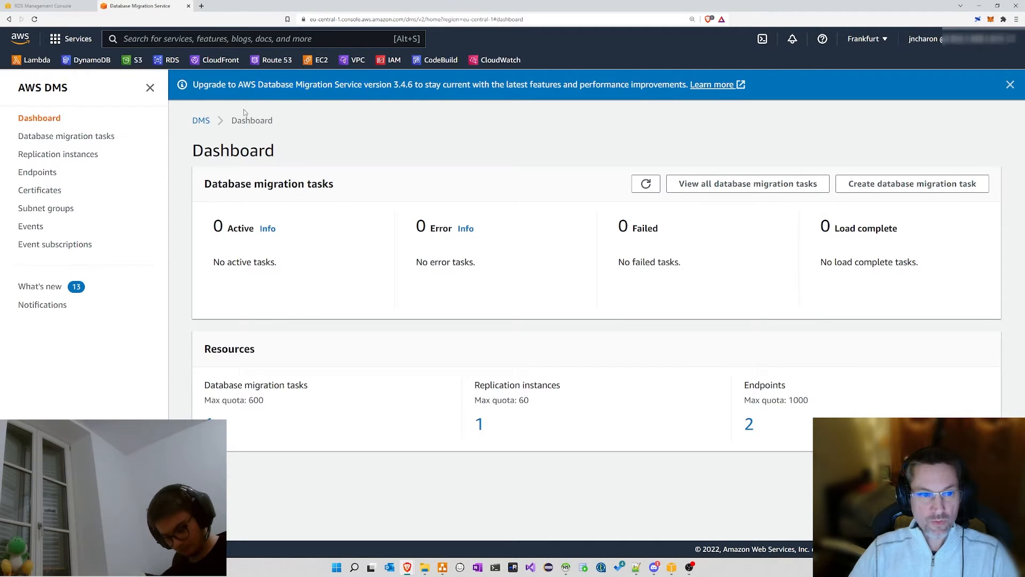
Step: List the database migration tasks and select the stopped migration task without running any action
{"action": "left_click", "coordinate": [66, 136]}
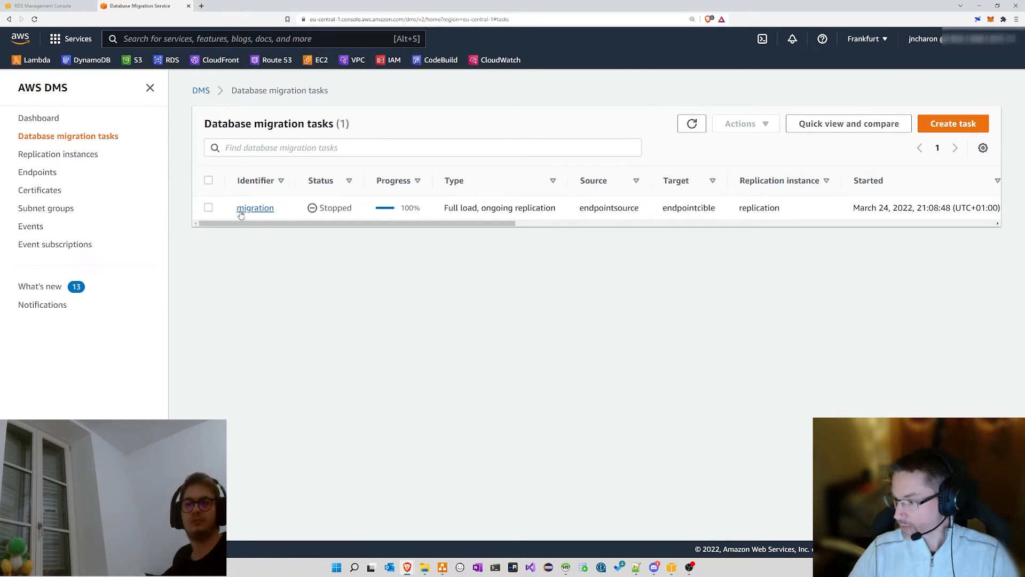
{"action": "left_click", "coordinate": [209, 208]}
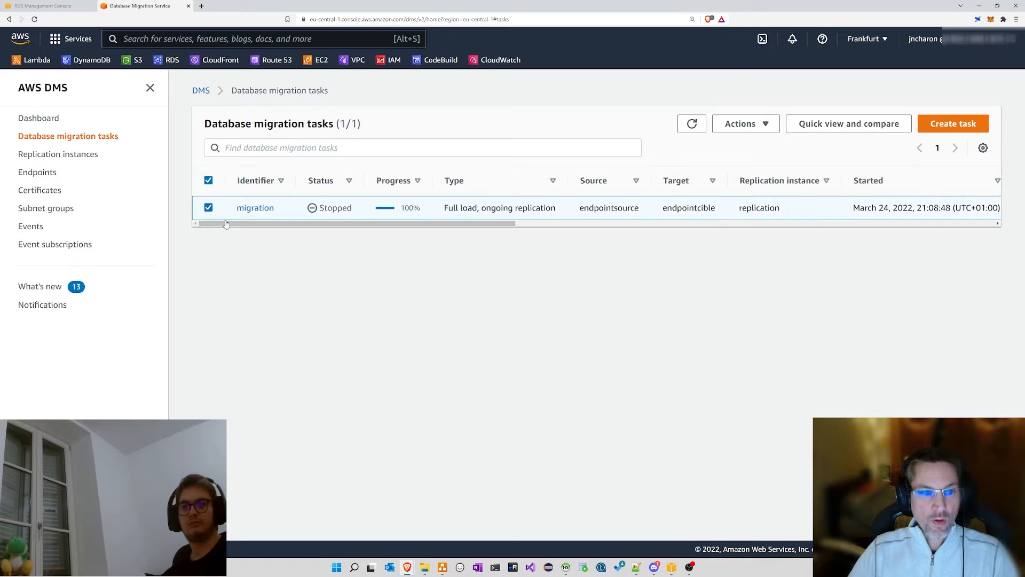
{"action": "left_click", "coordinate": [742, 123]}
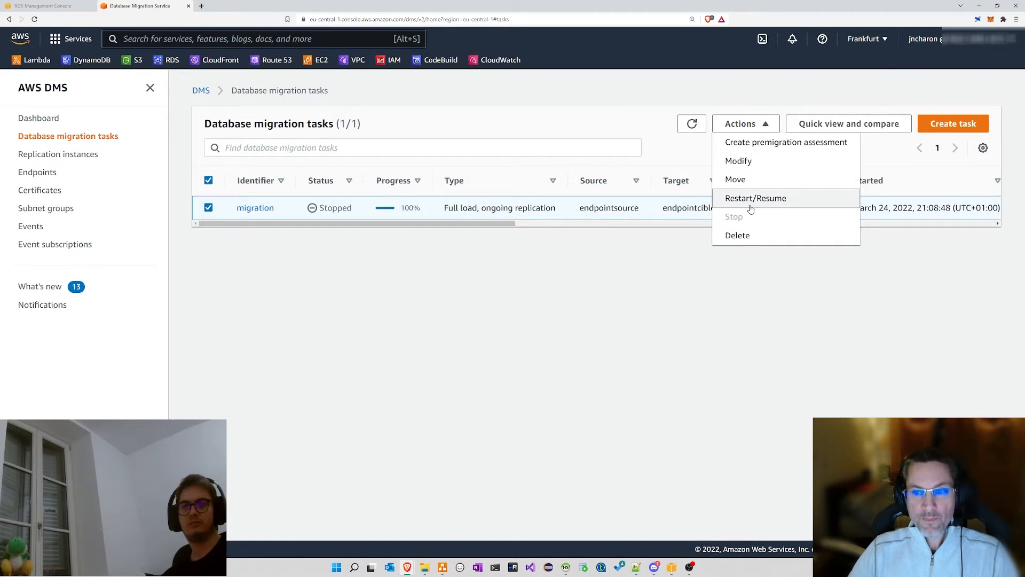
{"action": "left_click", "coordinate": [637, 306]}
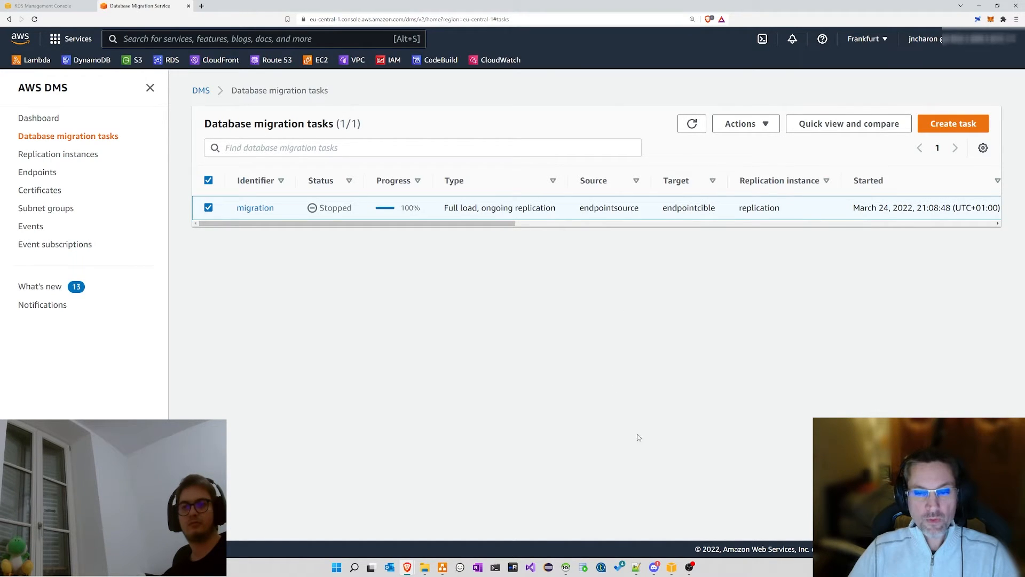
Step: Restore the SCT window and reopen the recent project AWS Schema Conversion Tool Project1
{"action": "left_click", "coordinate": [671, 572]}
{"action": "left_click_drag", "start_coordinate": [393, 133], "coordinate": [324, 103]}
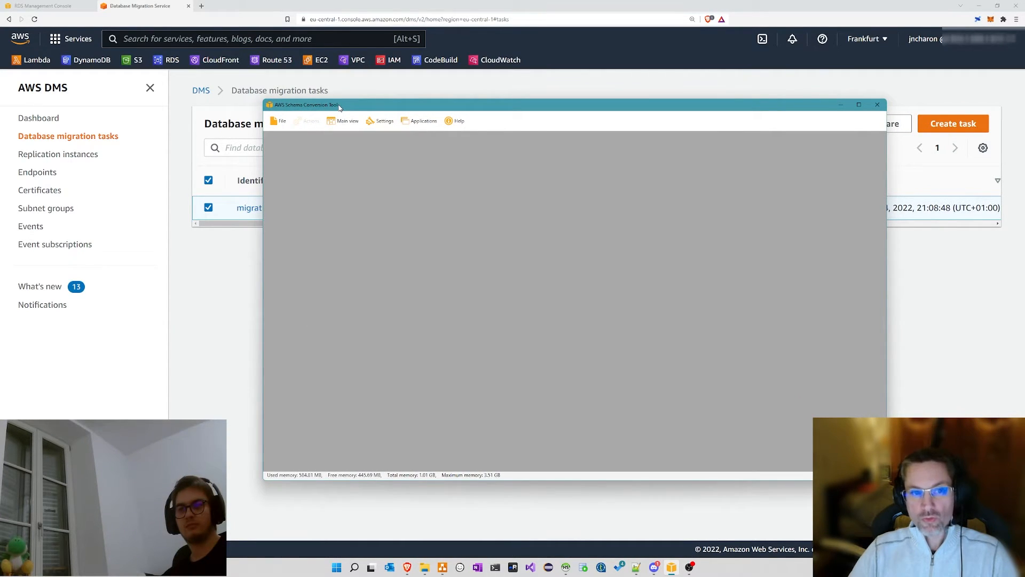
{"action": "left_click", "coordinate": [278, 121]}
{"action": "mouse_move", "coordinate": [331, 217]}
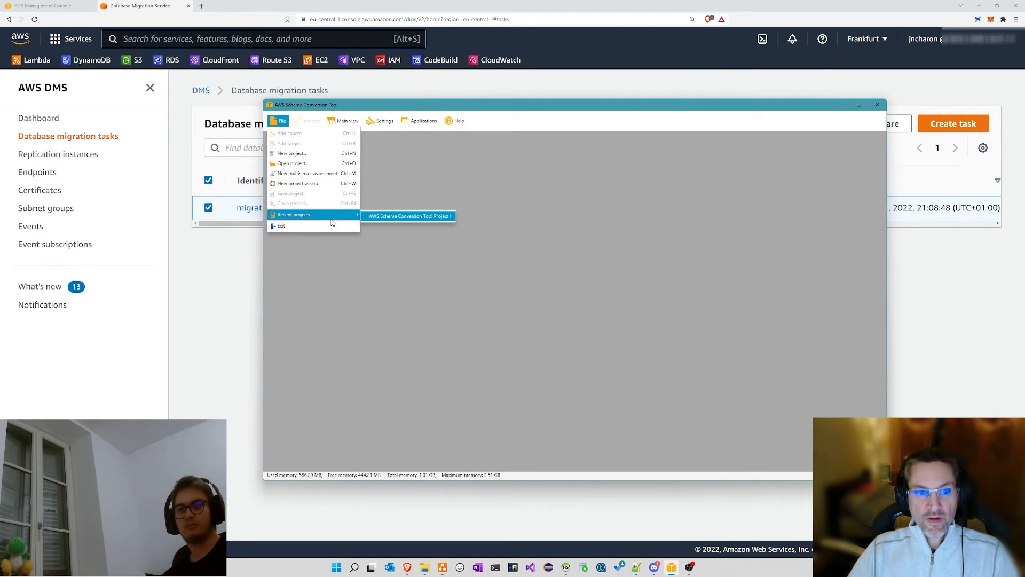
{"action": "left_click", "coordinate": [410, 216]}
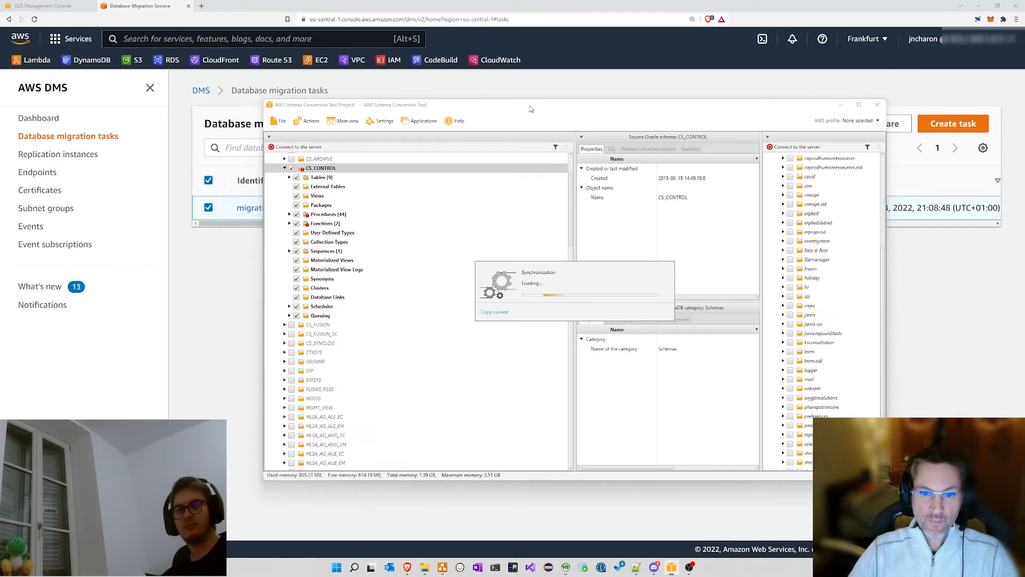
{"action": "left_click_drag", "start_coordinate": [531, 108], "coordinate": [480, 102]}
{"action": "scroll", "coordinate": [232, 150], "scroll_direction": "up", "scroll_amount": 3}
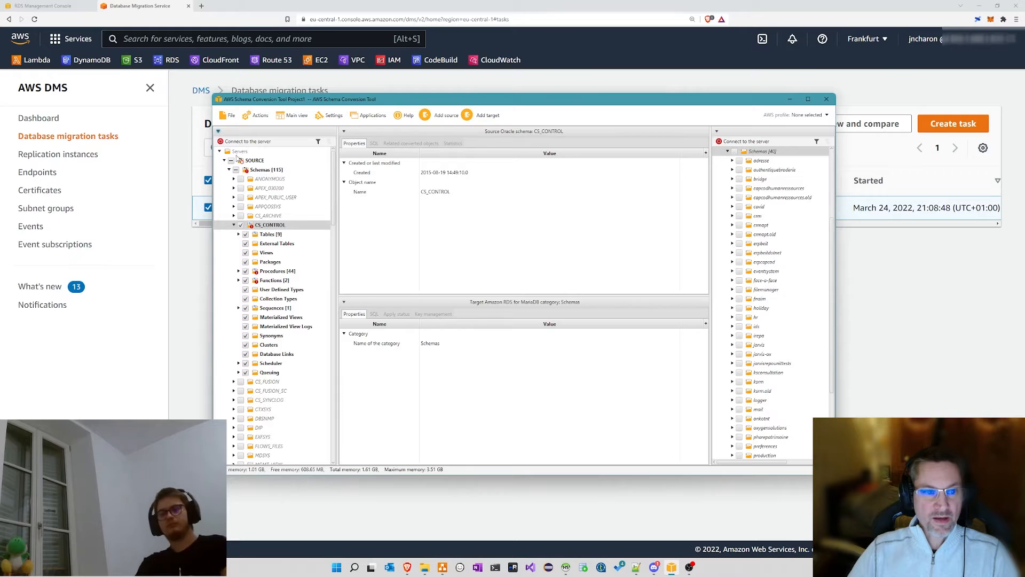
Step: Check the Oracle source connection, re-expand CS_CONTROL and browse the MariaDB target schemas
{"action": "left_click", "coordinate": [246, 161]}
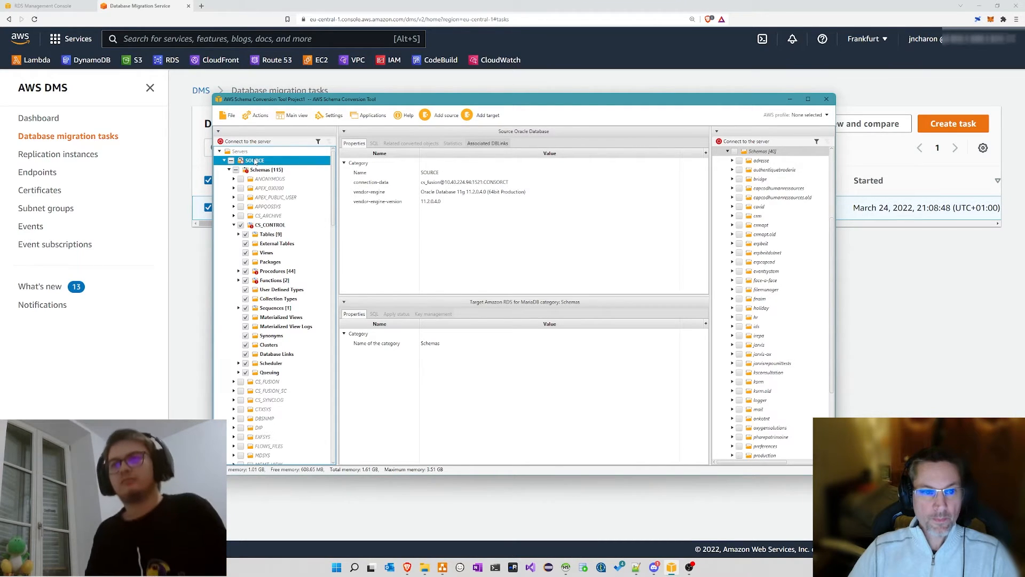
{"action": "left_click", "coordinate": [234, 225]}
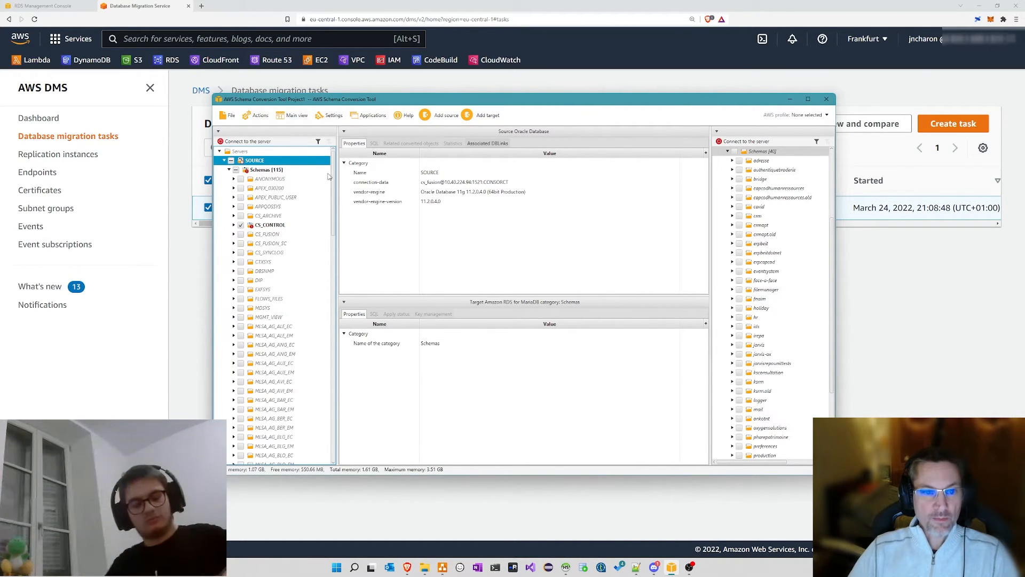
{"action": "mouse_move", "coordinate": [332, 184]}
{"action": "left_mouse_down"}
{"action": "mouse_move", "coordinate": [330, 420]}
{"action": "mouse_move", "coordinate": [316, 176]}
{"action": "left_mouse_up"}
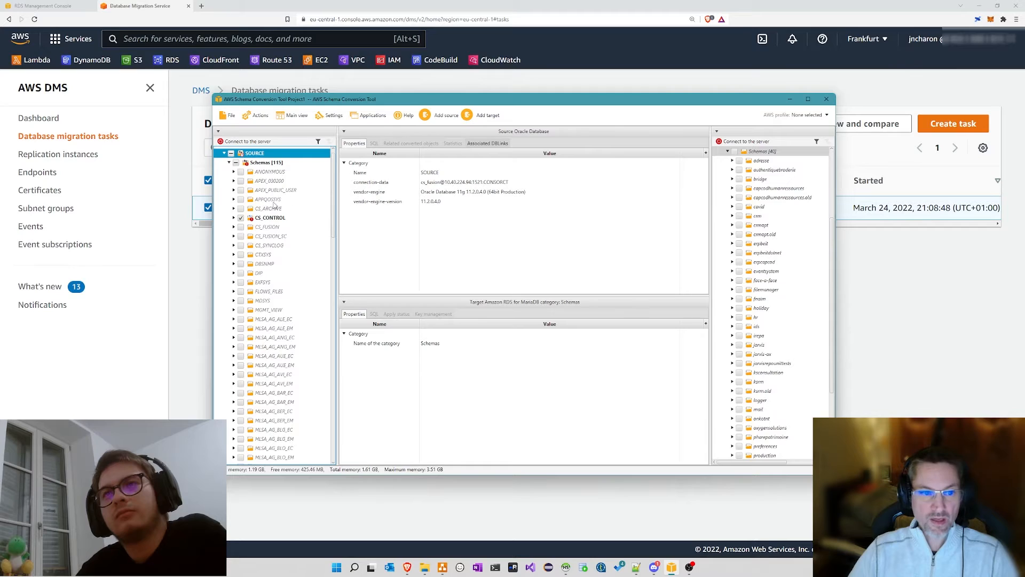
{"action": "left_click", "coordinate": [234, 218]}
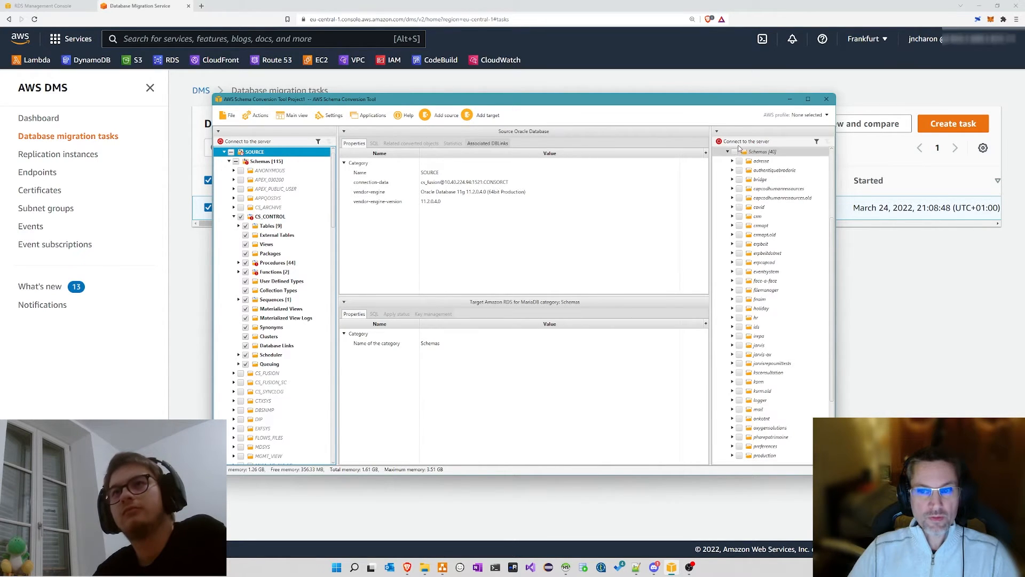
{"action": "scroll", "coordinate": [763, 158], "scroll_direction": "up", "scroll_amount": 4}
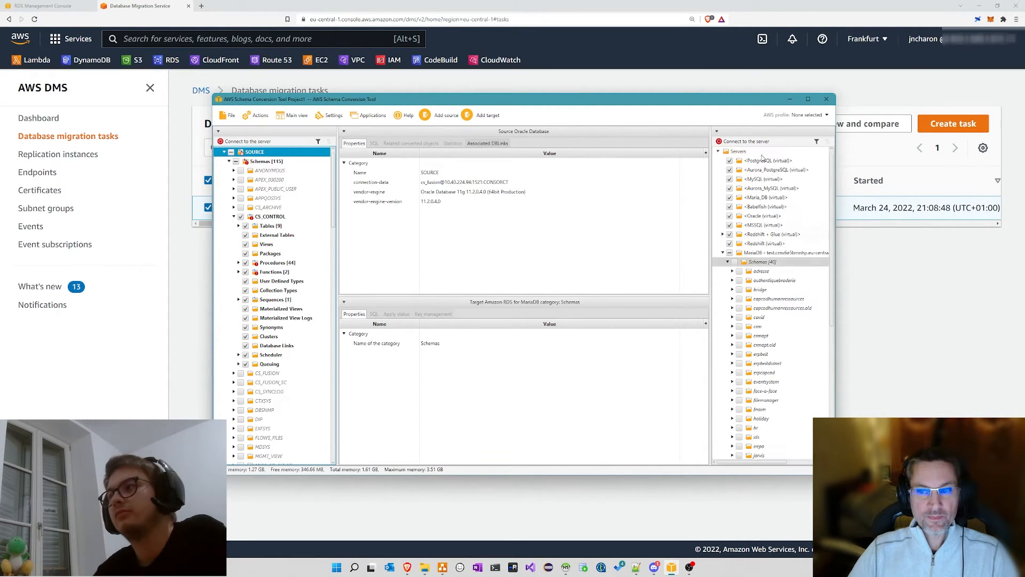
{"action": "left_click", "coordinate": [723, 253]}
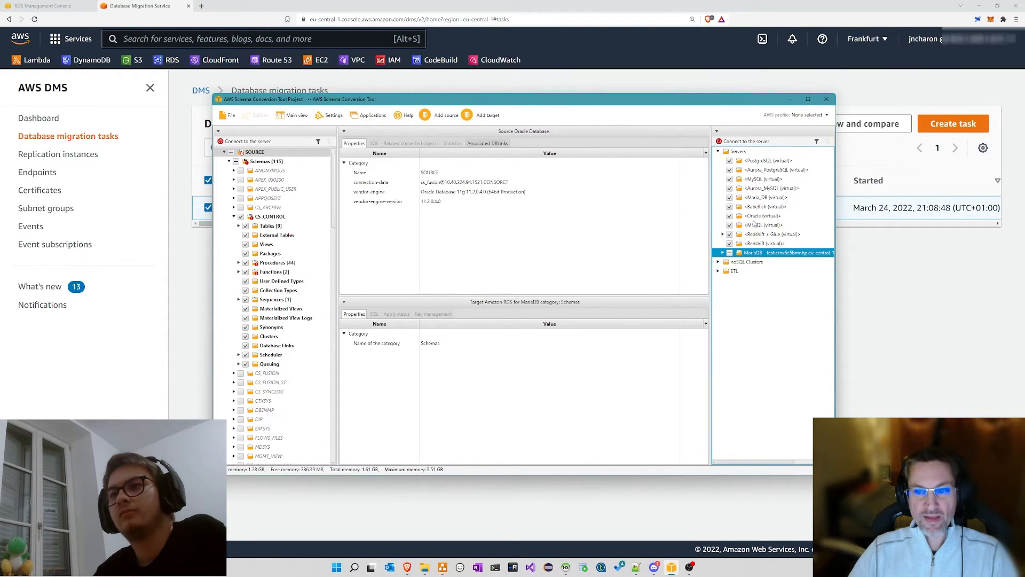
{"action": "left_click", "coordinate": [723, 253]}
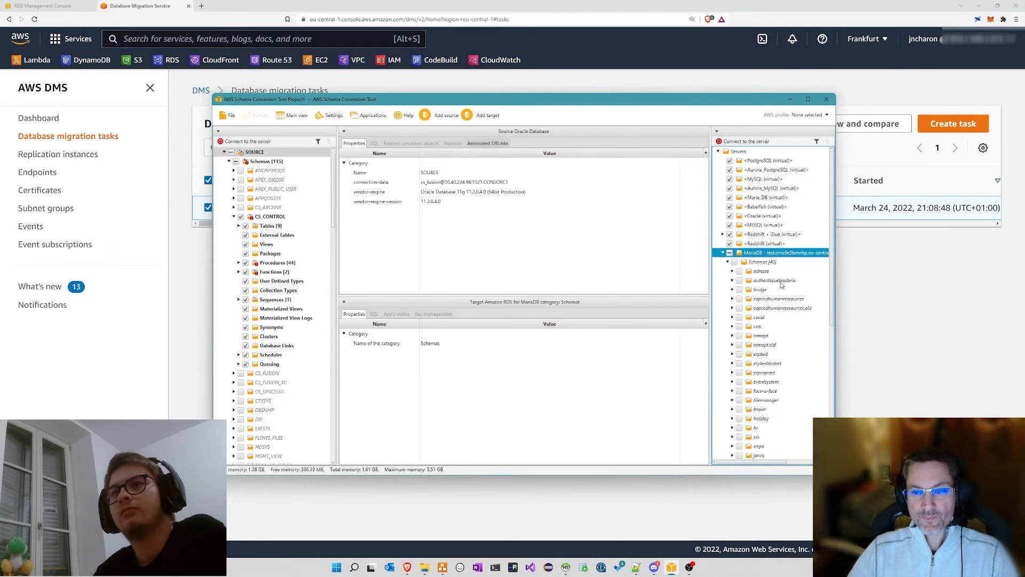
{"action": "scroll", "coordinate": [753, 243], "scroll_direction": "down", "scroll_amount": 4}
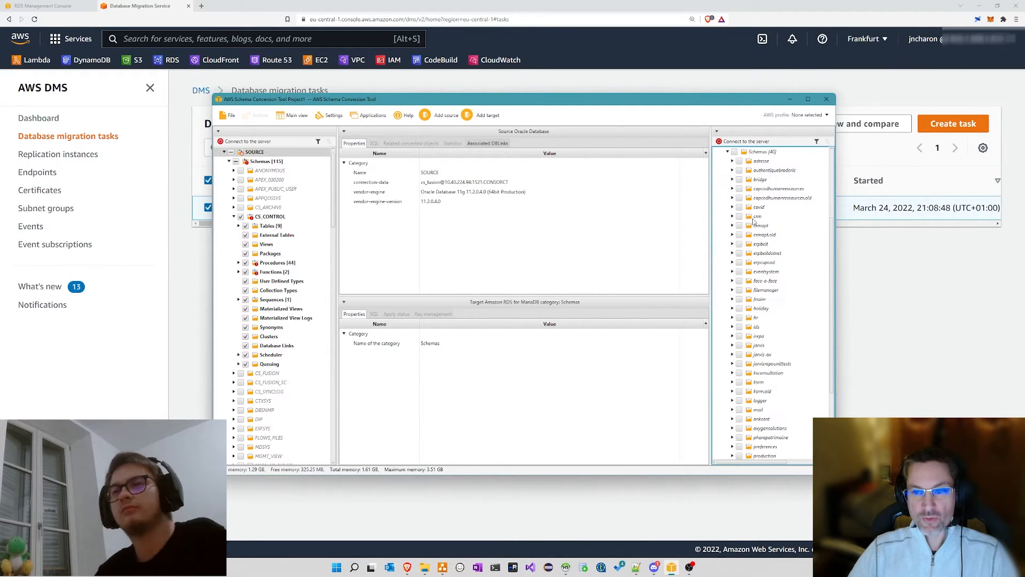
{"action": "scroll", "coordinate": [758, 213], "scroll_direction": "up", "scroll_amount": 4}
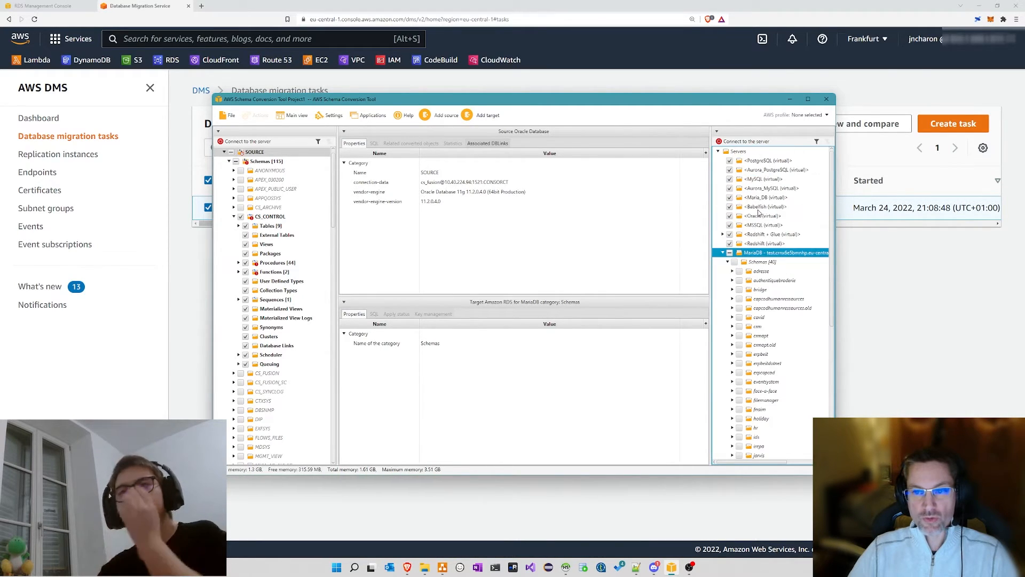
{"action": "left_click", "coordinate": [723, 253]}
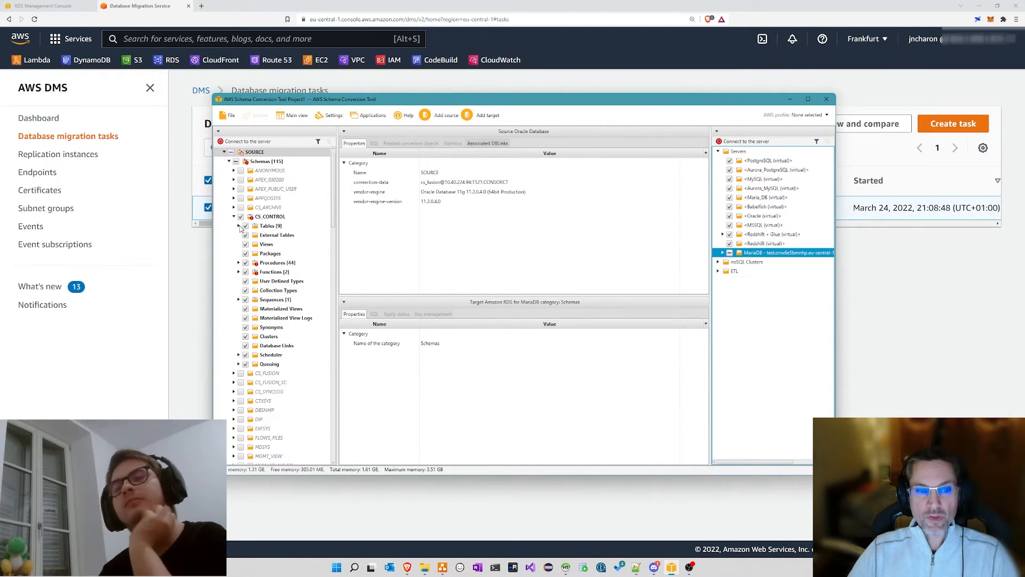
Step: Browse CS_CONTROL's nine tables, toggling ZT_CONFIG out of and back into conversion
{"action": "left_click", "coordinate": [239, 227]}
{"action": "left_click", "coordinate": [250, 234]}
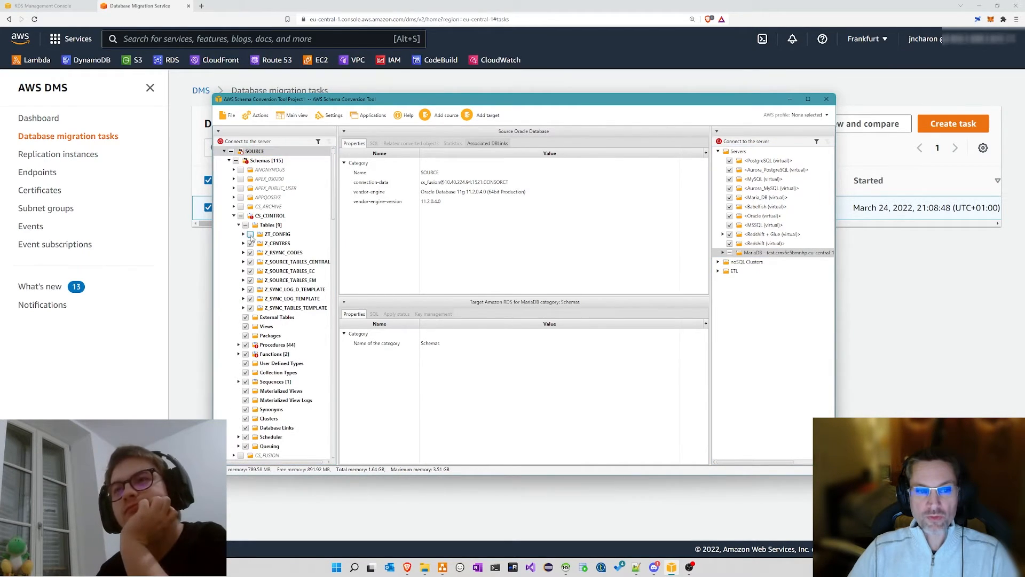
{"action": "left_click", "coordinate": [250, 234]}
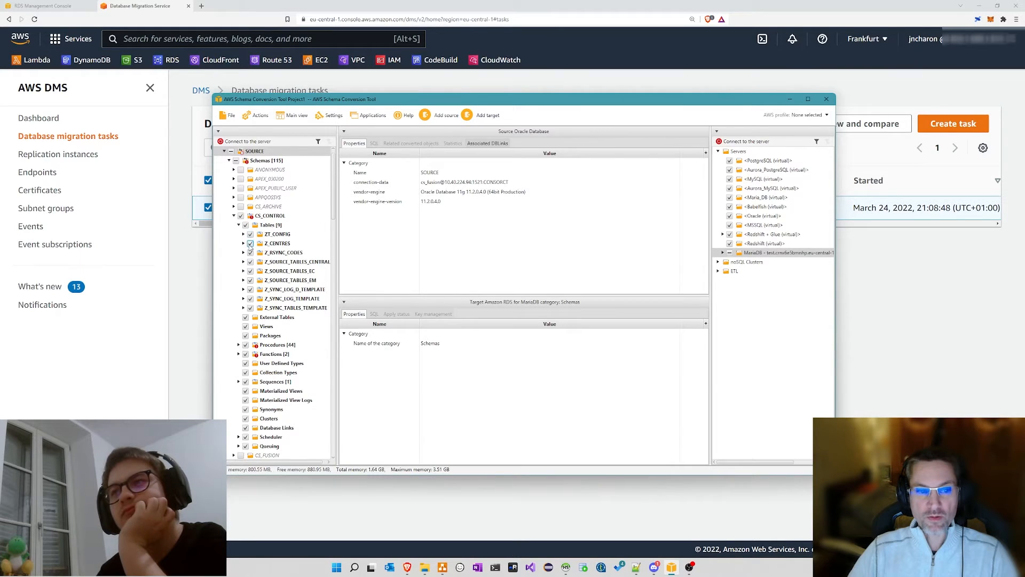
{"action": "left_click", "coordinate": [244, 235]}
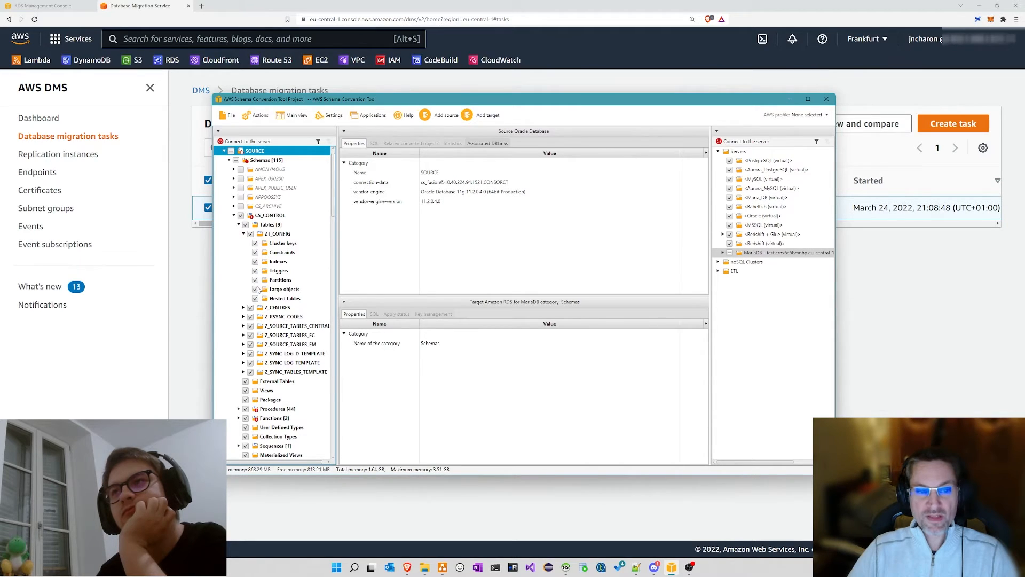
{"action": "left_click", "coordinate": [240, 224]}
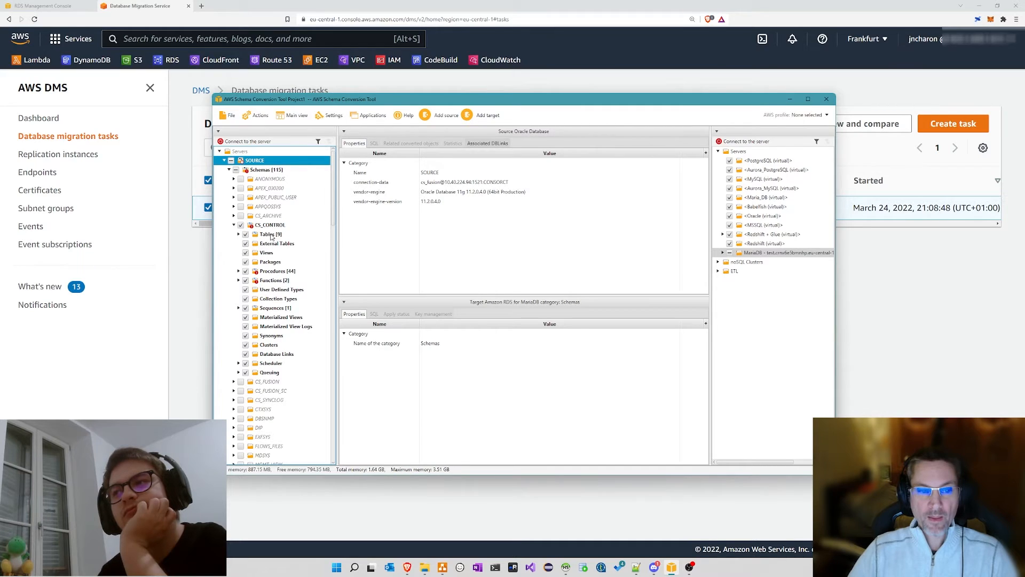
{"action": "left_click", "coordinate": [239, 235]}
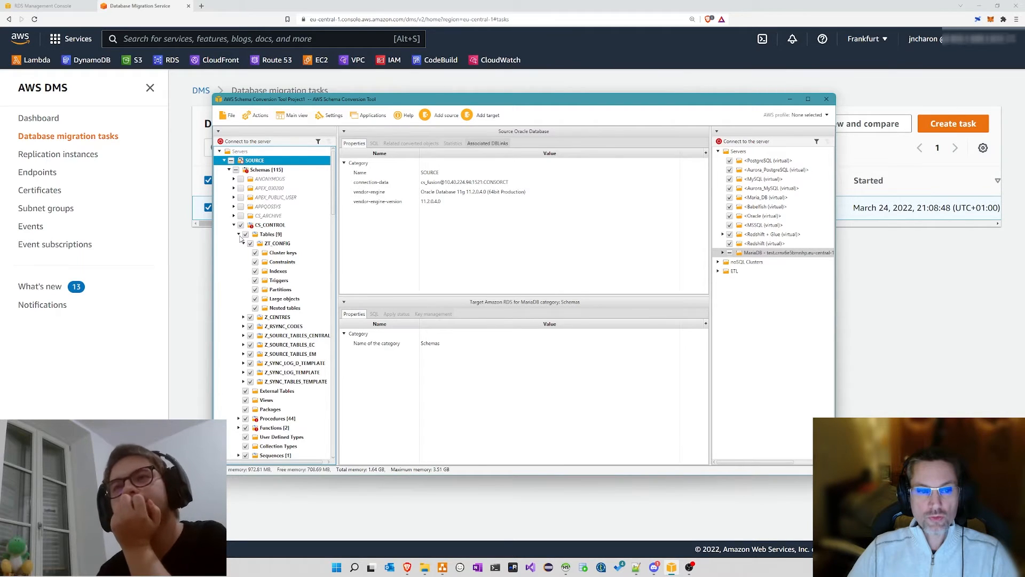
{"action": "left_click", "coordinate": [239, 235]}
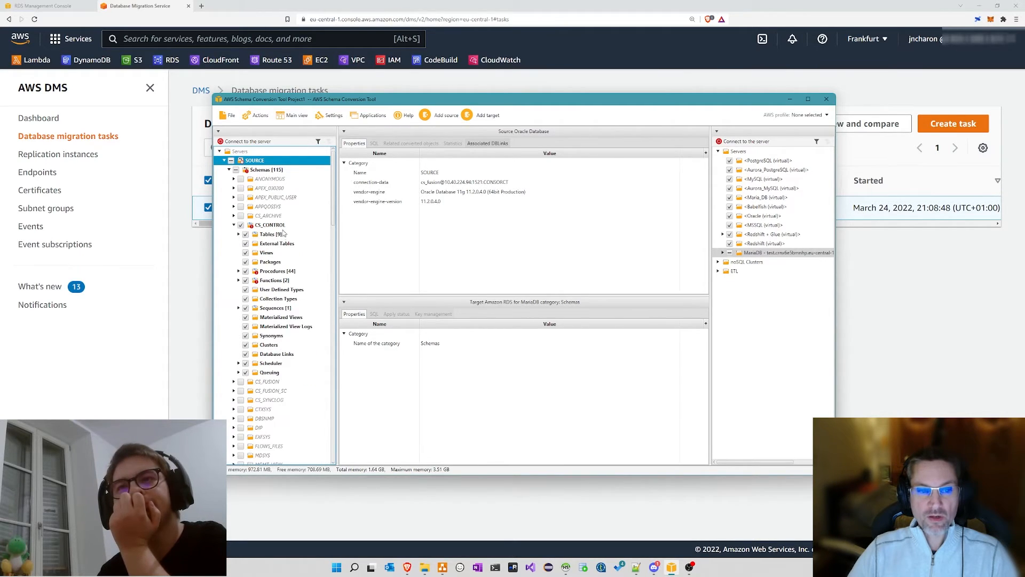
Step: List the 44 CS_CONTROL procedures in a widened tree and open CORRECT_FLREFRESH_TABLES_SQL's code
{"action": "left_click", "coordinate": [258, 274]}
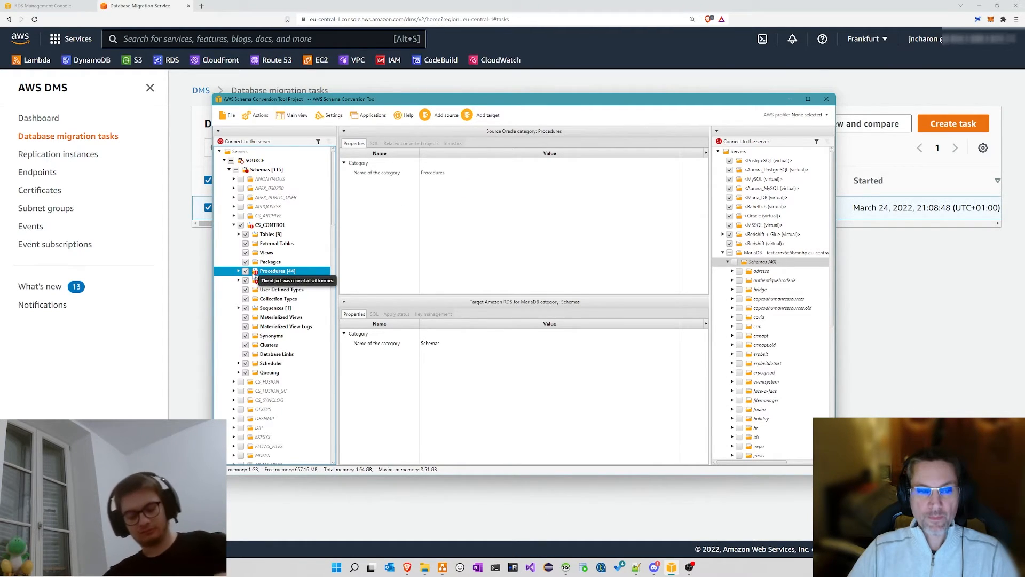
{"action": "left_click", "coordinate": [238, 272]}
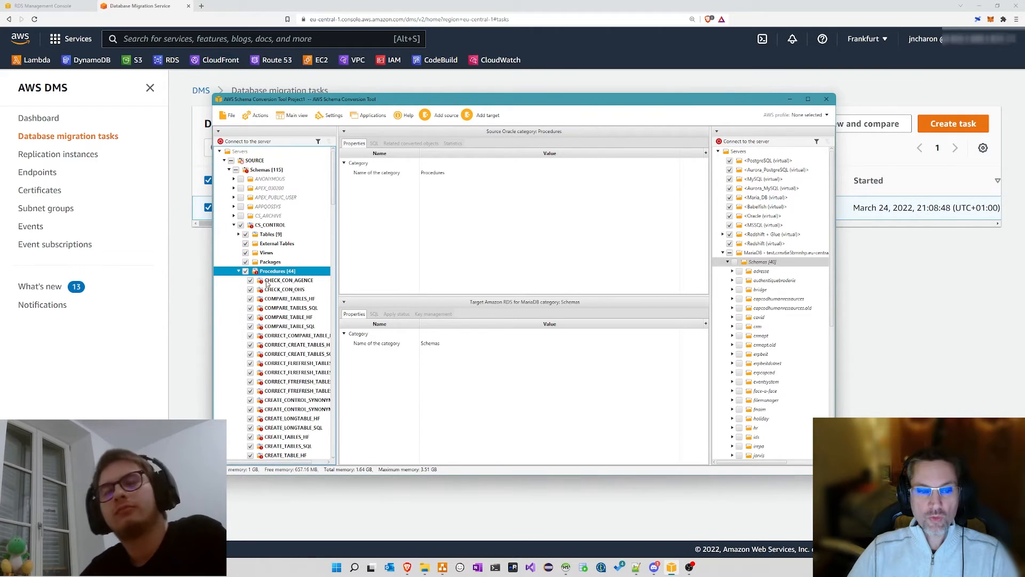
{"action": "scroll", "coordinate": [285, 276], "scroll_direction": "down", "scroll_amount": 4}
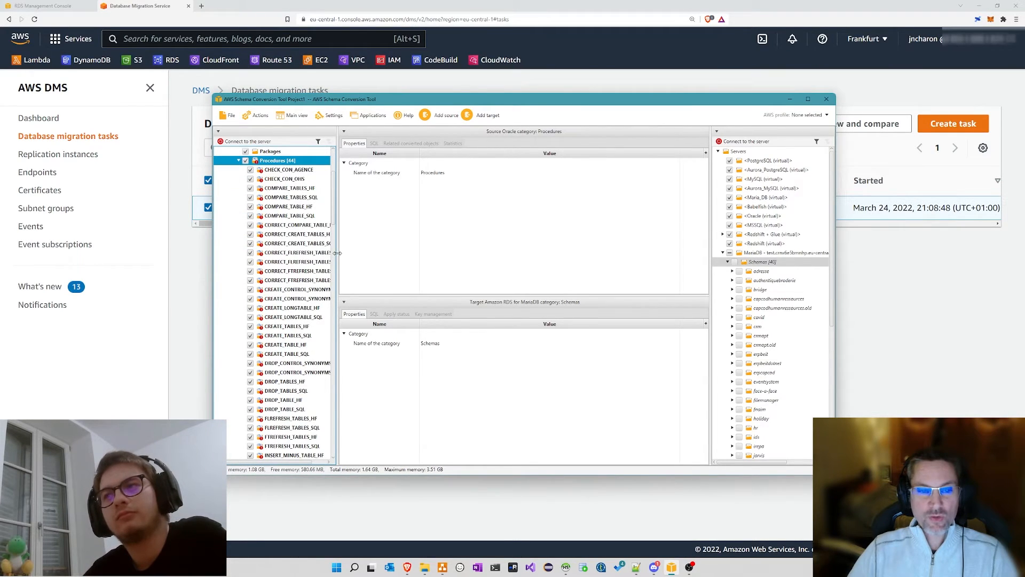
{"action": "left_click_drag", "start_coordinate": [337, 253], "coordinate": [369, 253]}
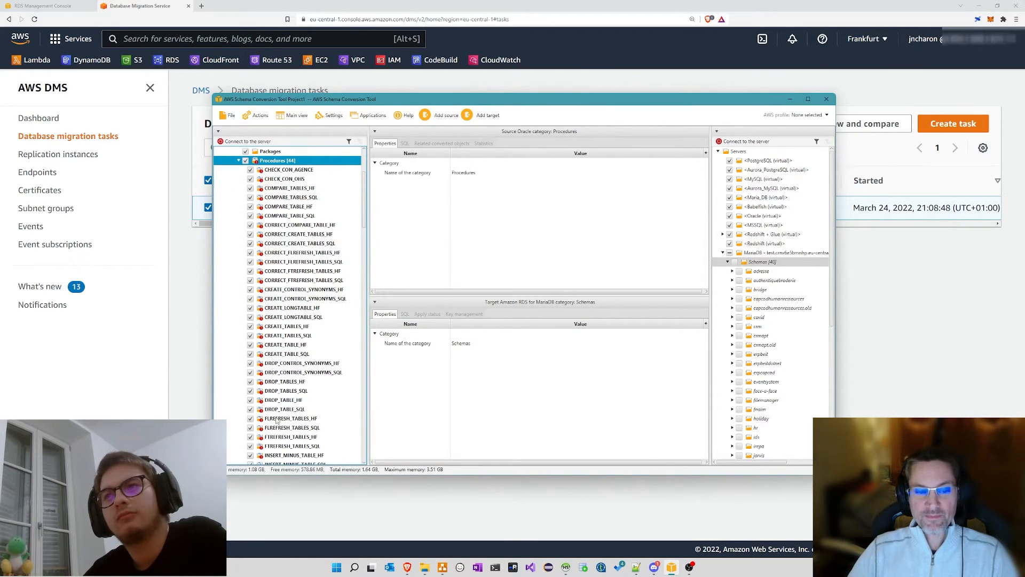
{"action": "scroll", "coordinate": [291, 261], "scroll_direction": "down", "scroll_amount": 7}
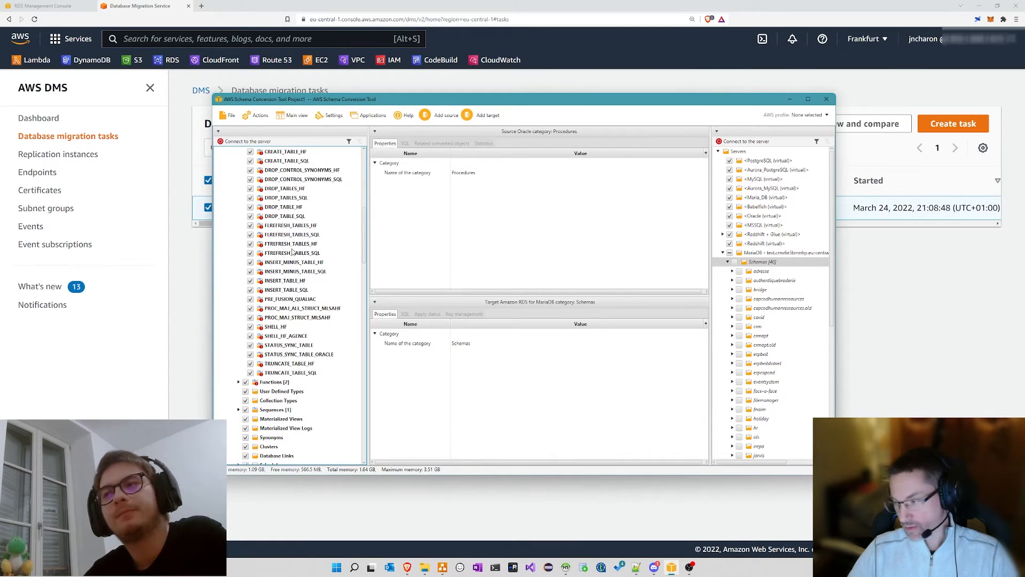
{"action": "scroll", "coordinate": [292, 243], "scroll_direction": "up", "scroll_amount": 10}
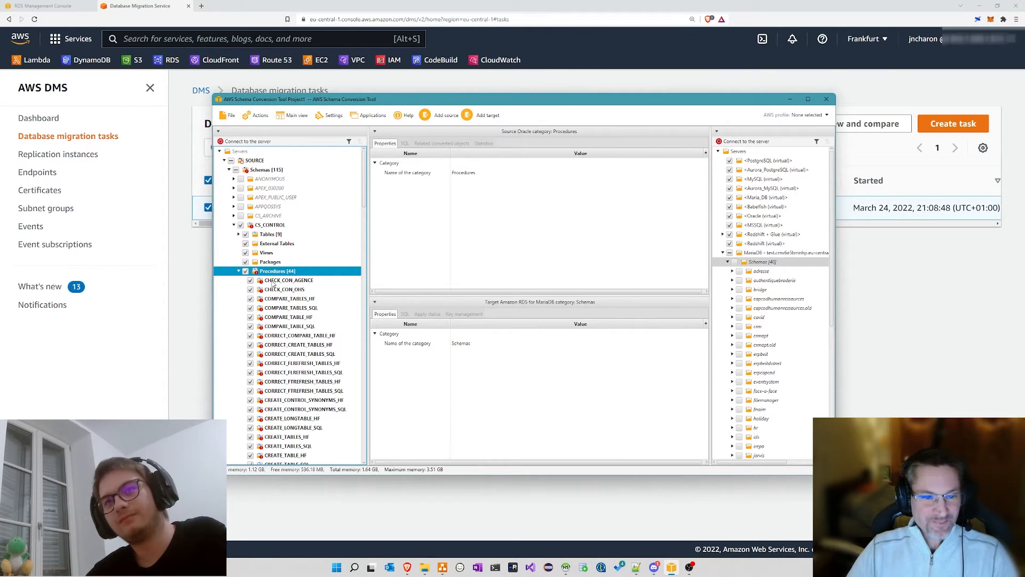
{"action": "scroll", "coordinate": [272, 263], "scroll_direction": "down", "scroll_amount": 4}
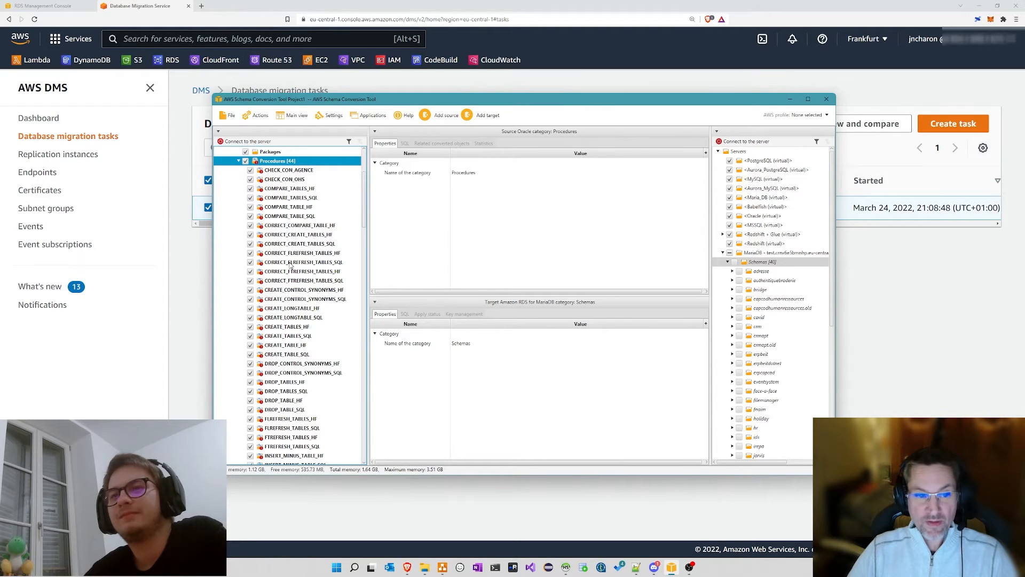
{"action": "left_click", "coordinate": [317, 262]}
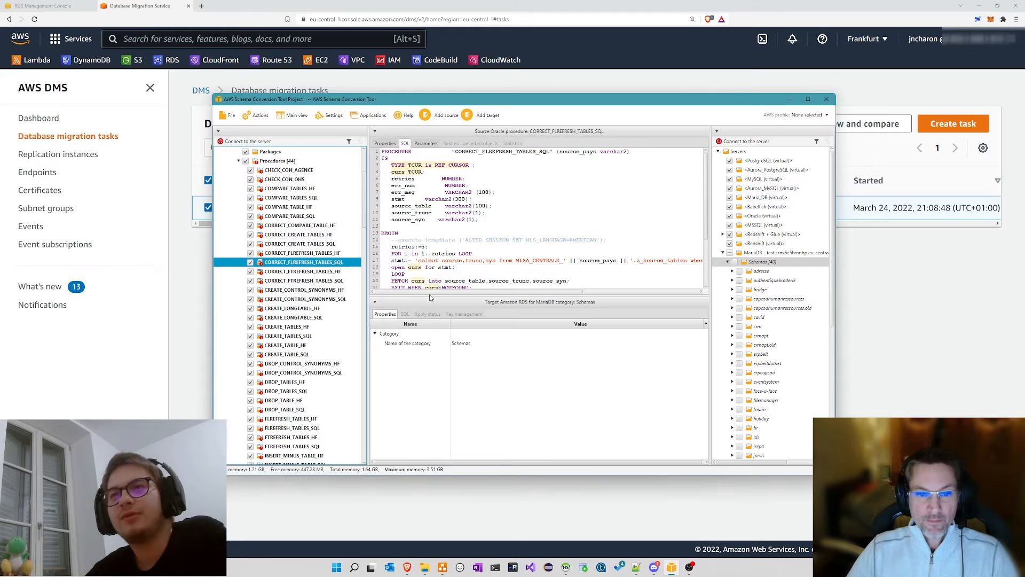
Step: Enlarge the code pane and view CREATE_CONTROL_SYNONYMS_HF, CREATE_TABLES_HF, CREATE_TABLE_SQL and DROP_TABLE_HF code
{"action": "left_click_drag", "start_coordinate": [429, 293], "coordinate": [430, 344]}
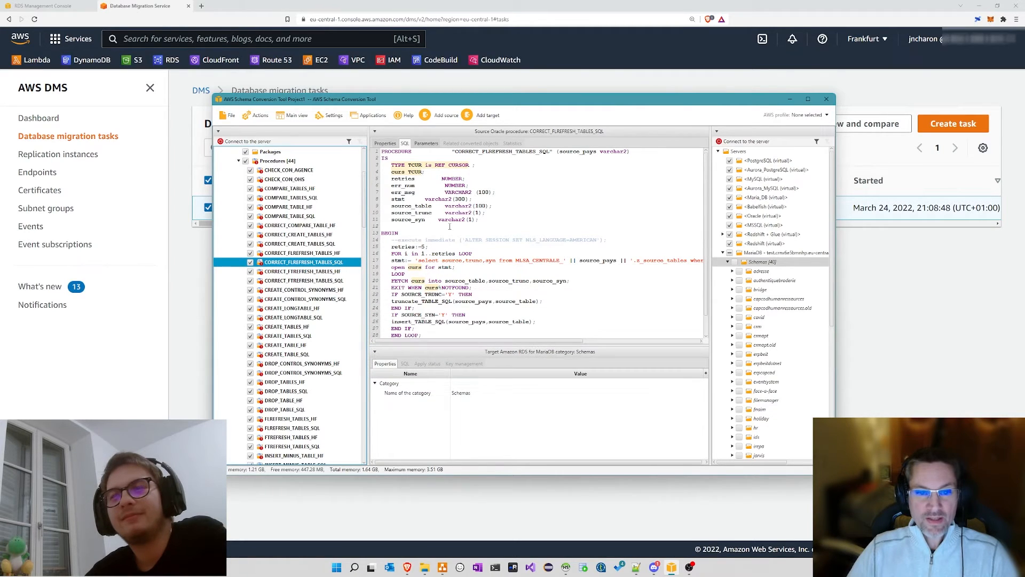
{"action": "left_click", "coordinate": [292, 291]}
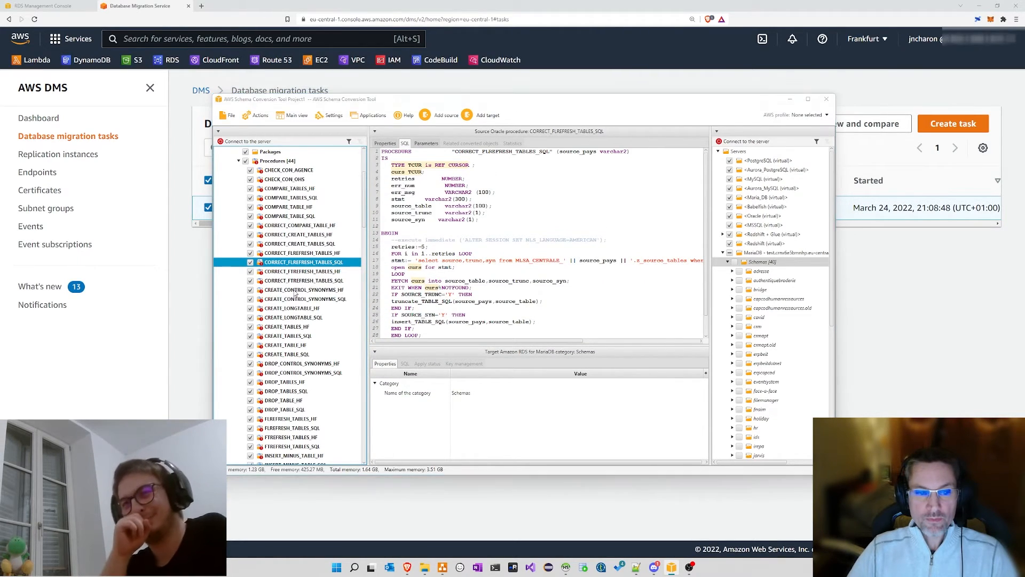
{"action": "left_click", "coordinate": [293, 328]}
{"action": "left_click", "coordinate": [292, 354]}
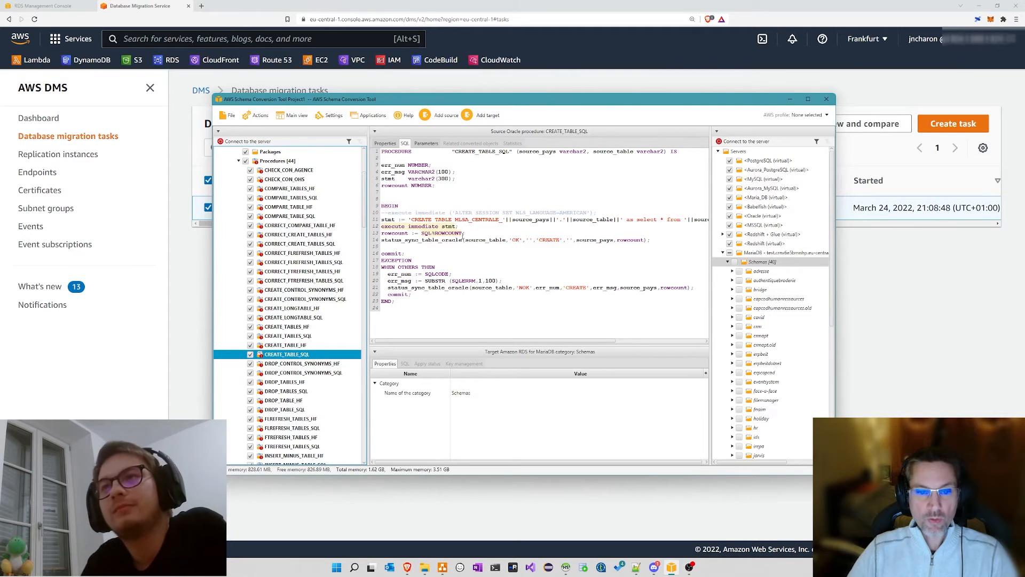
{"action": "left_click", "coordinate": [300, 401]}
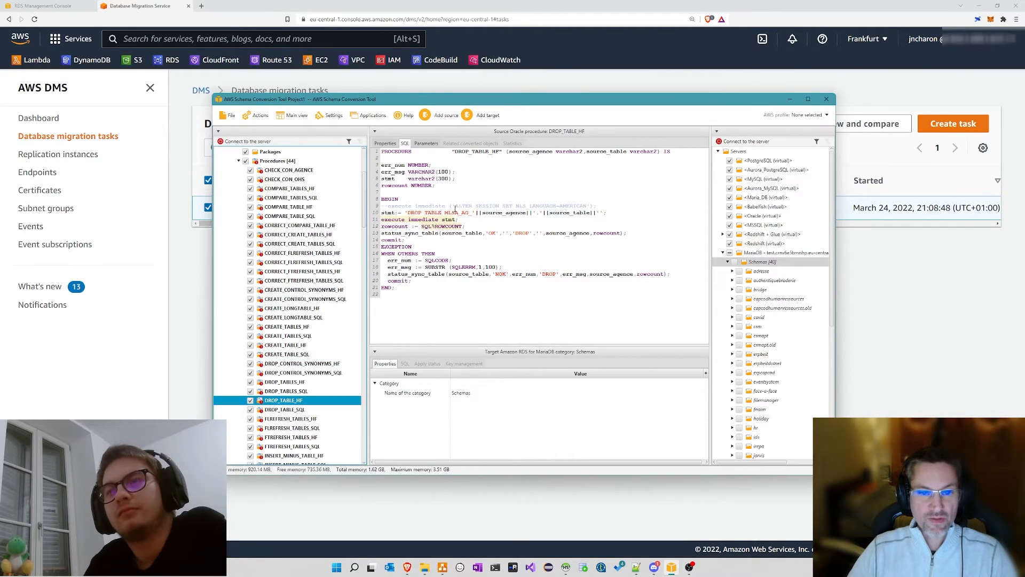
Step: Collapse the CS_CONTROL procedures list and show the Actions menu of schema operations
{"action": "scroll", "coordinate": [312, 211], "scroll_direction": "up", "scroll_amount": 4}
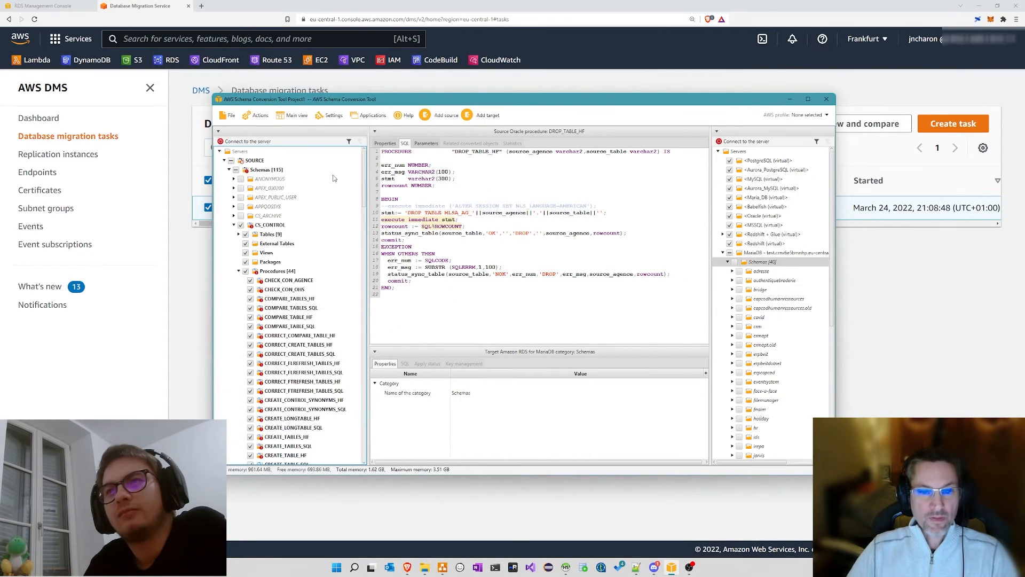
{"action": "left_click", "coordinate": [238, 271]}
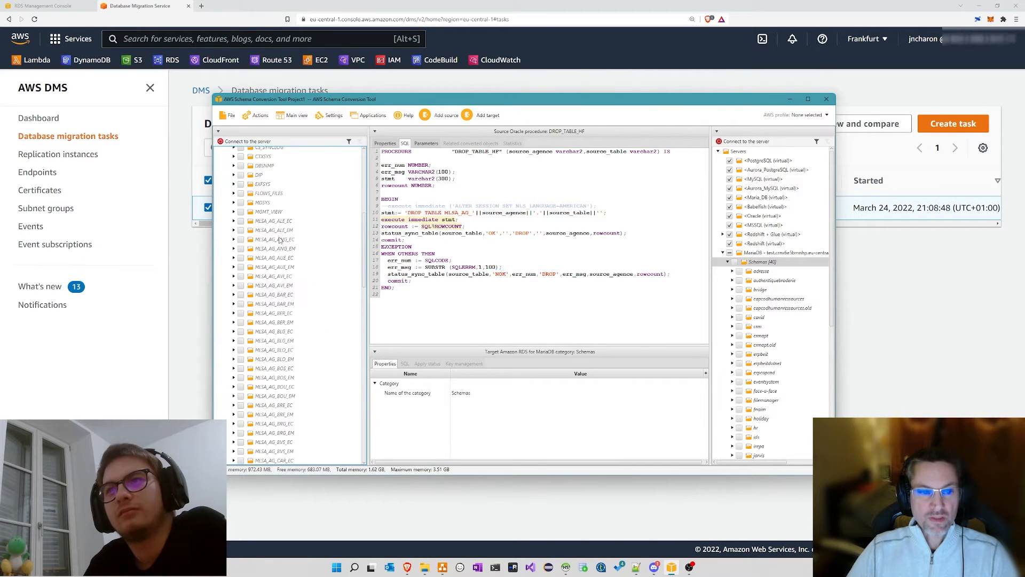
{"action": "scroll", "coordinate": [280, 241], "scroll_direction": "up", "scroll_amount": 9}
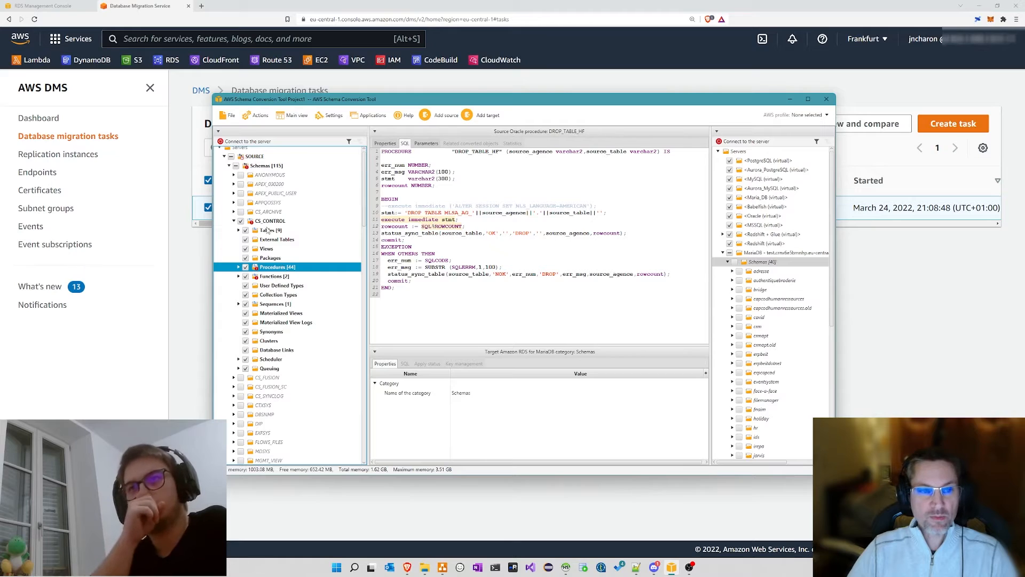
{"action": "left_click", "coordinate": [259, 116]}
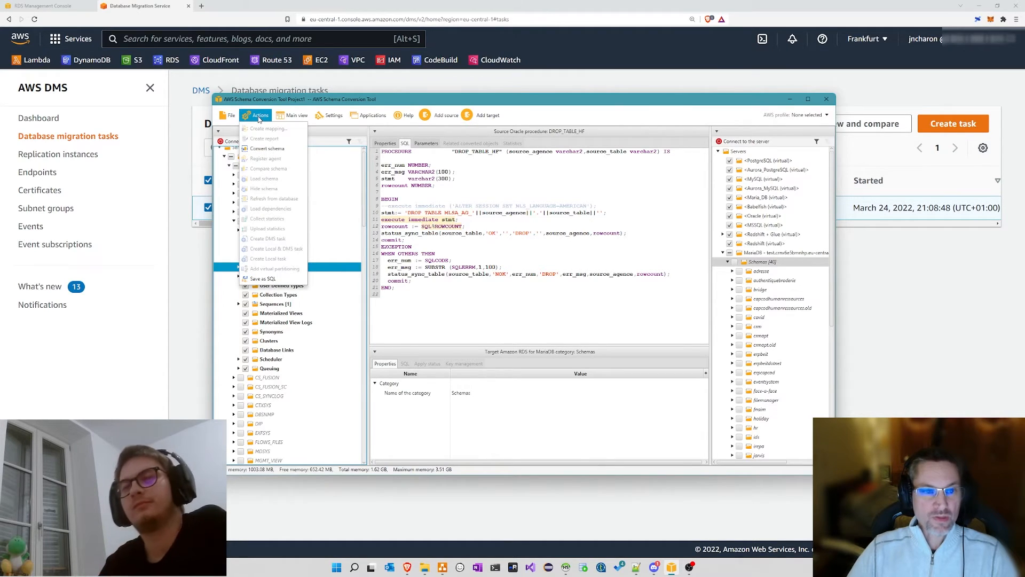
Step: Create the CS_CONTROL assessment report for Amazon RDS for MariaDB from the schema's context menu
{"action": "left_click", "coordinate": [450, 178]}
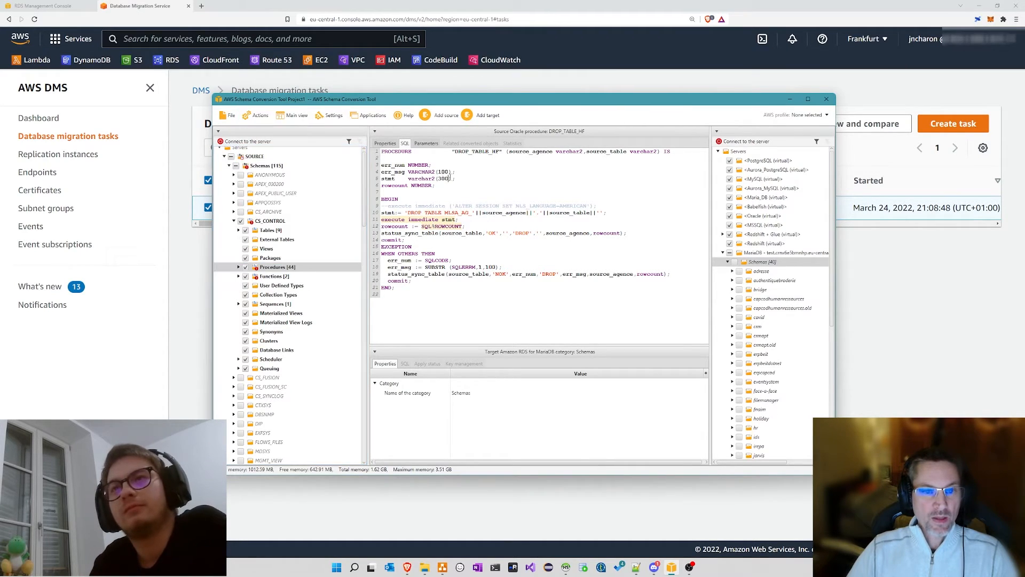
{"action": "left_click", "coordinate": [268, 222]}
{"action": "right_click", "coordinate": [268, 222]}
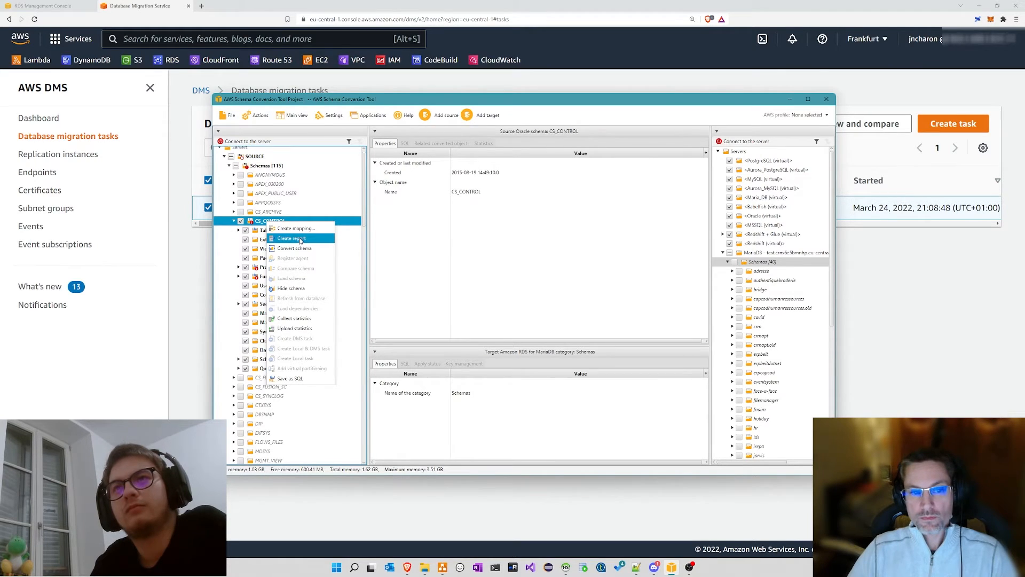
{"action": "left_click", "coordinate": [300, 239]}
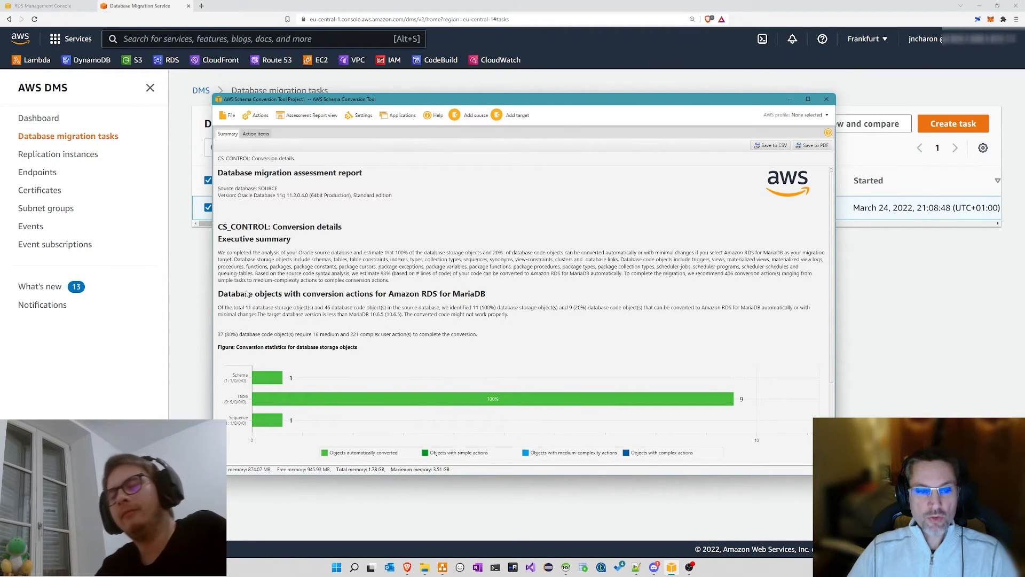
Step: Glance at Action items, then scroll the Summary down to the database code objects conversion chart
{"action": "scroll", "coordinate": [350, 278], "scroll_direction": "down", "scroll_amount": 1}
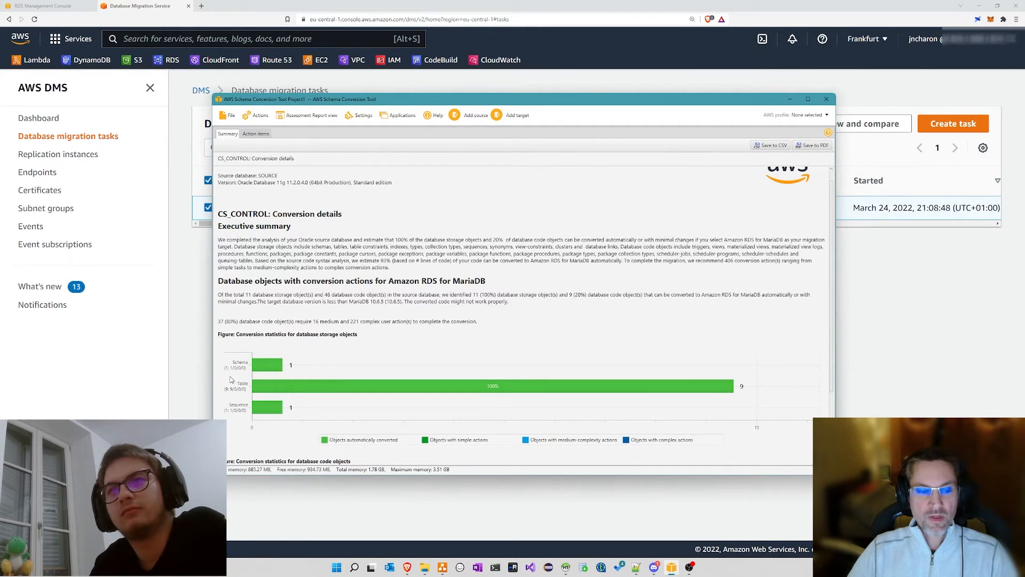
{"action": "left_click", "coordinate": [511, 384]}
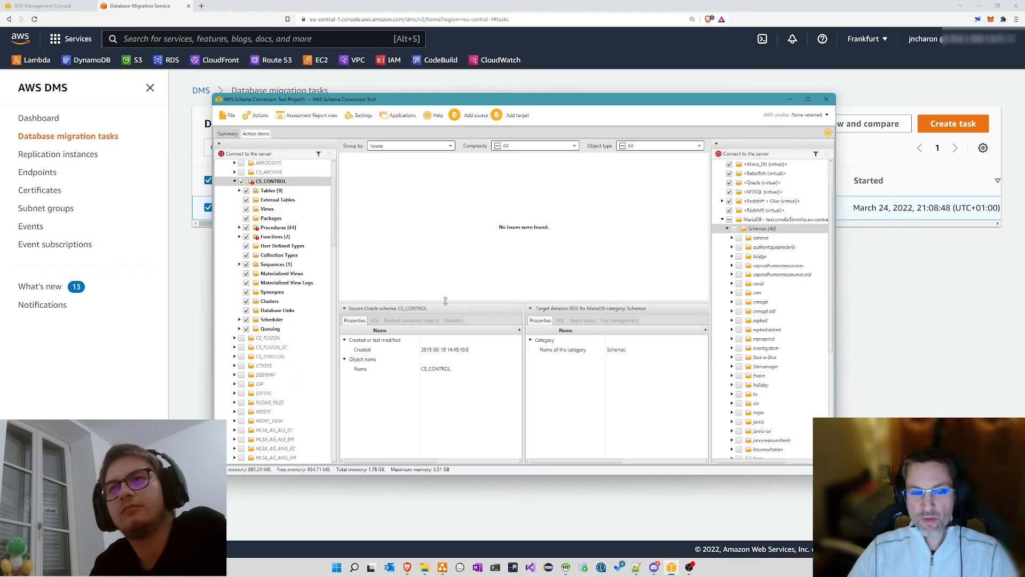
{"action": "left_click", "coordinate": [258, 116]}
{"action": "left_click", "coordinate": [230, 135]}
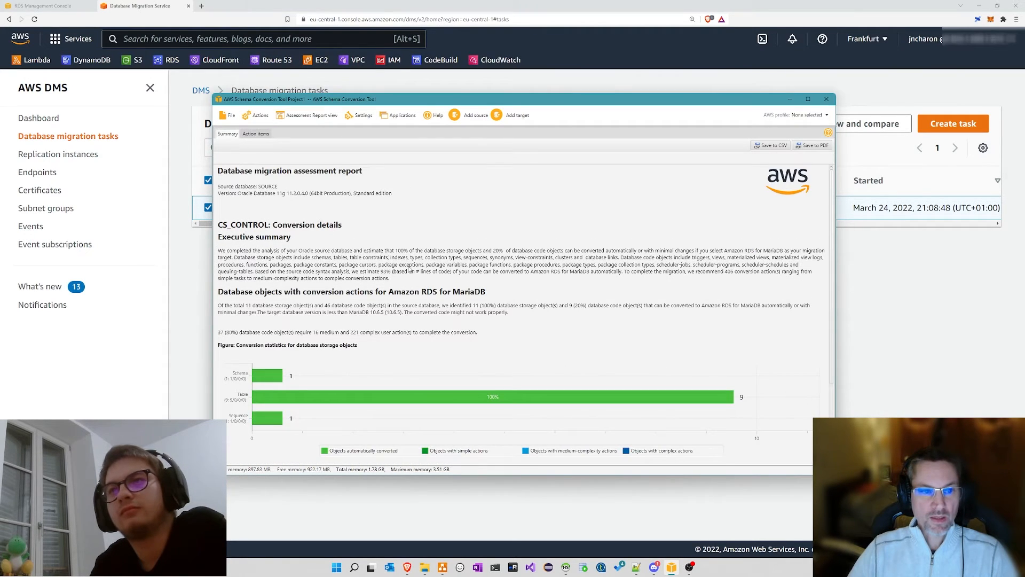
{"action": "scroll", "coordinate": [409, 268], "scroll_direction": "down", "scroll_amount": 3}
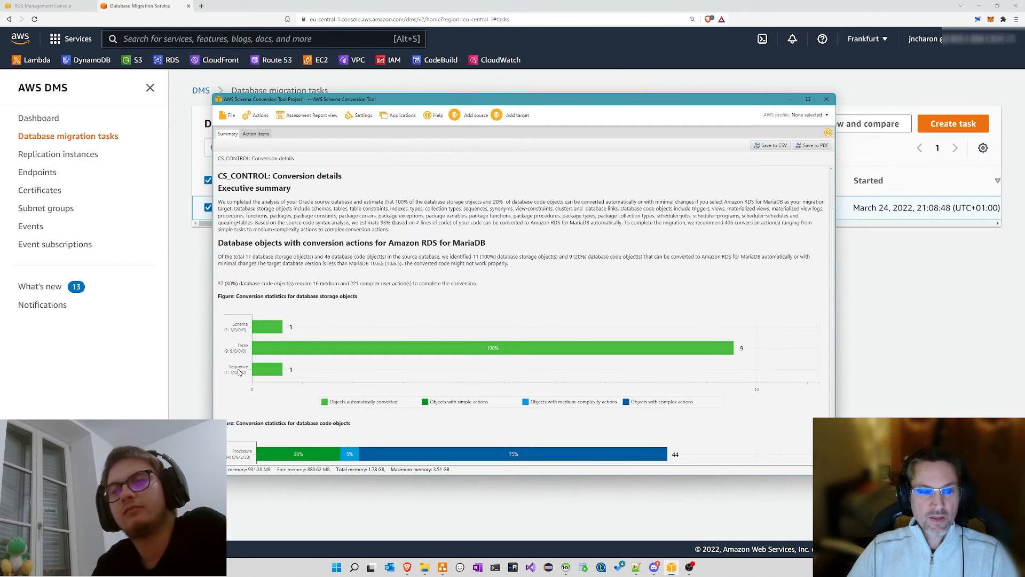
{"action": "scroll", "coordinate": [386, 285], "scroll_direction": "down", "scroll_amount": 1}
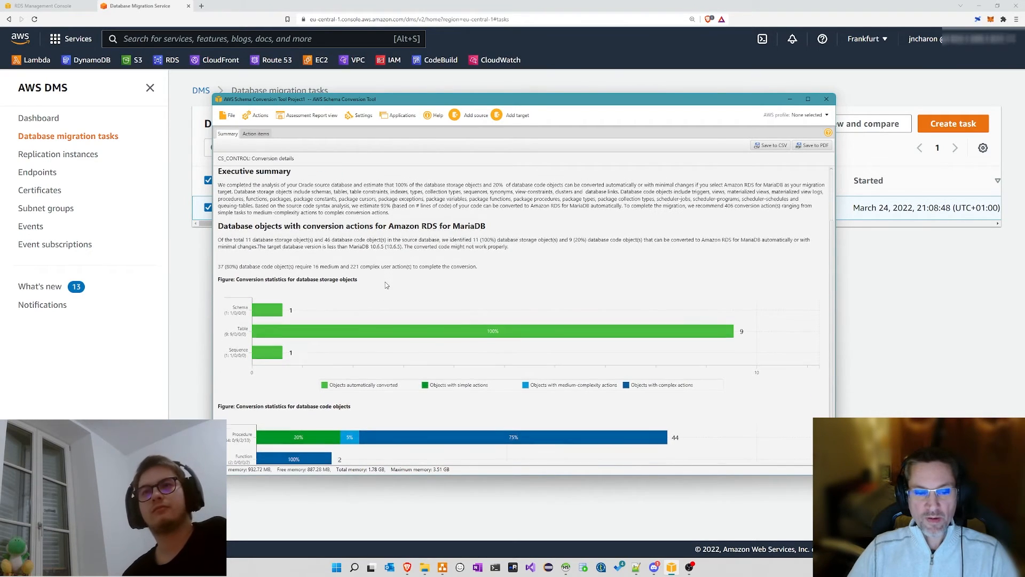
{"action": "scroll", "coordinate": [387, 285], "scroll_direction": "down", "scroll_amount": 2}
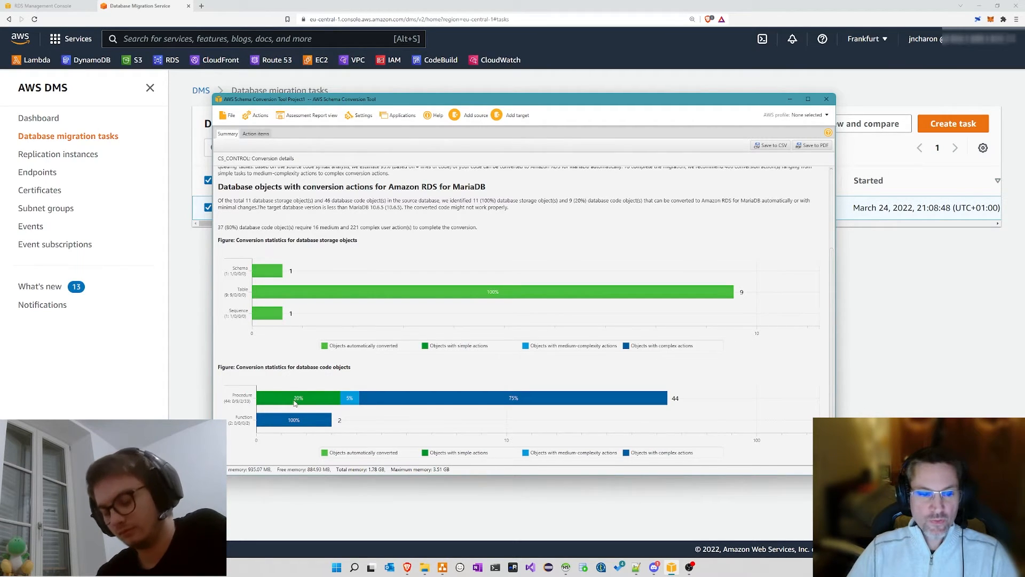
{"action": "left_click", "coordinate": [524, 400]}
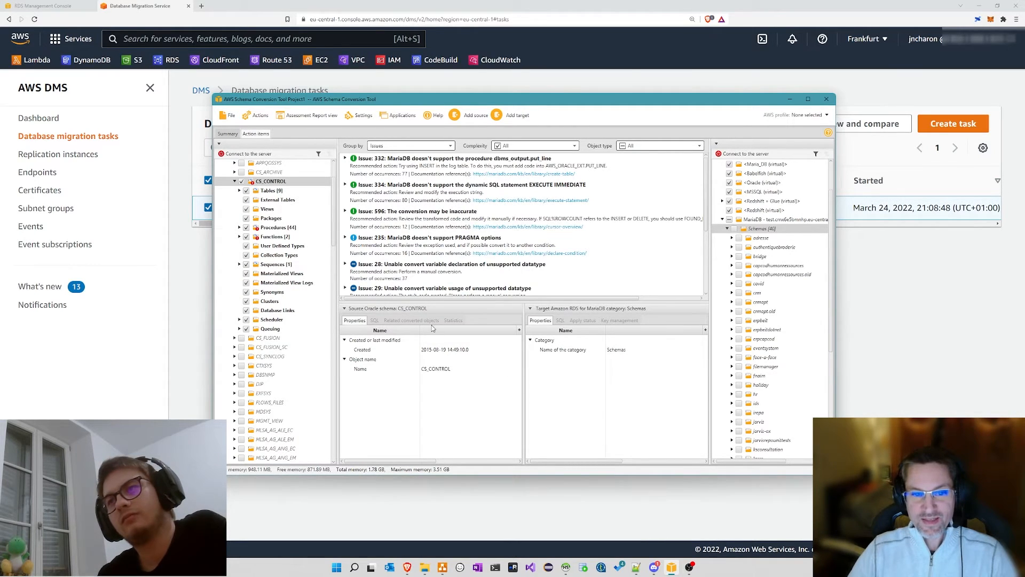
Step: Enlarge the issue list, inspect Issue 29's INSERT_TABLE_SQL occurrences, then expand Issue 332's procedures
{"action": "left_click_drag", "start_coordinate": [430, 302], "coordinate": [434, 356]}
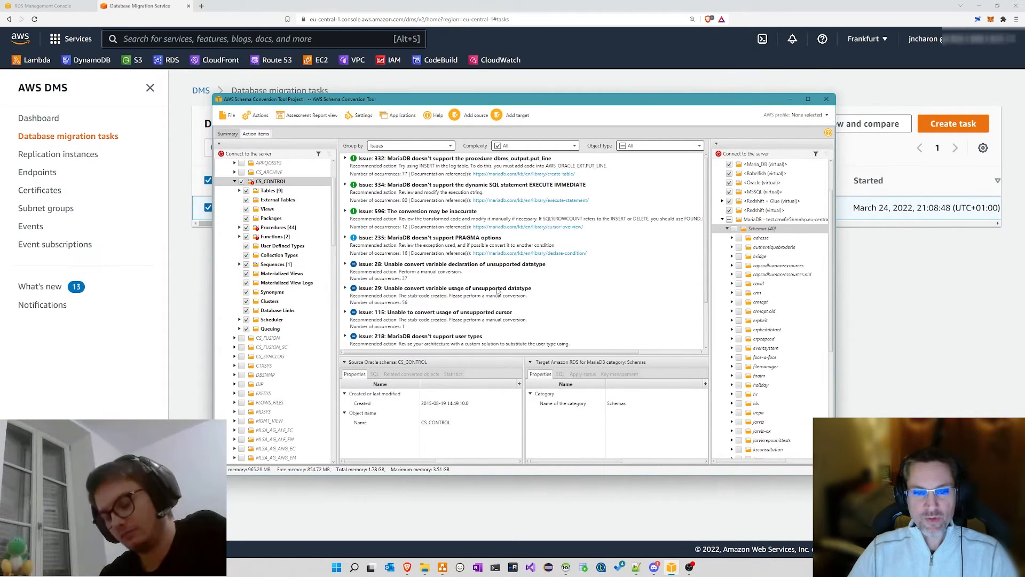
{"action": "left_click", "coordinate": [345, 288]}
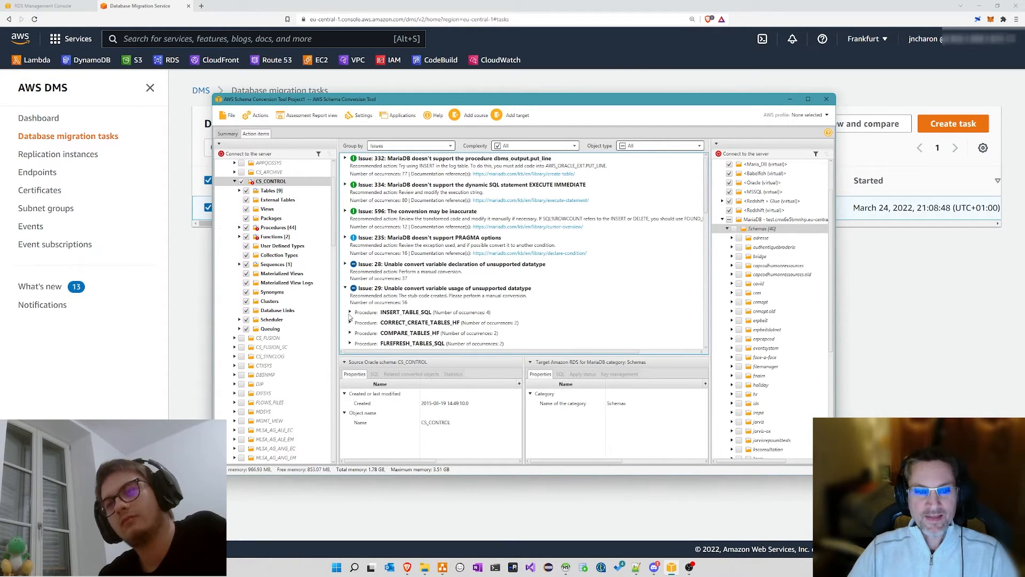
{"action": "left_click", "coordinate": [350, 313]}
{"action": "scroll", "coordinate": [450, 264], "scroll_direction": "down", "scroll_amount": 3}
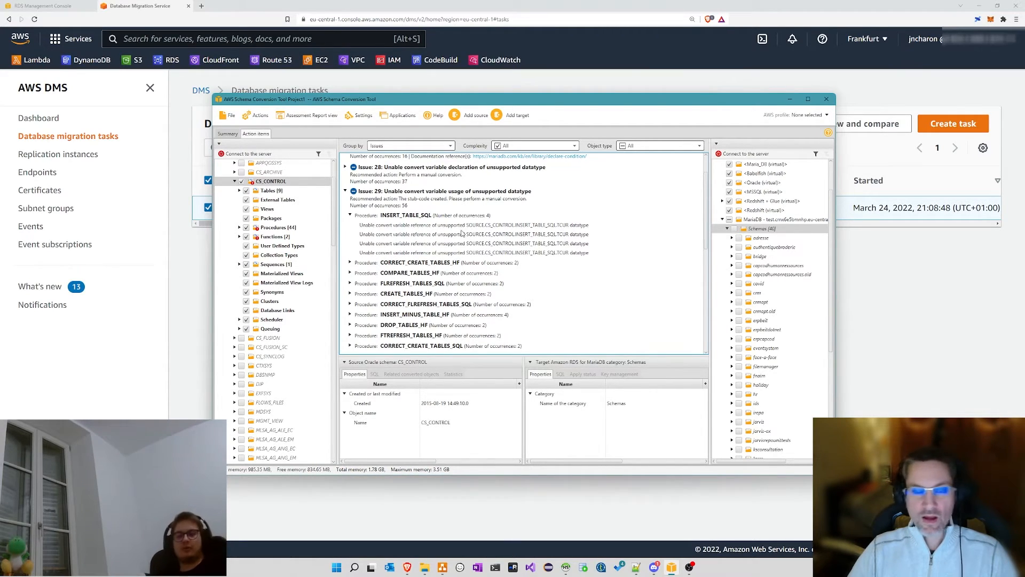
{"action": "left_click", "coordinate": [727, 228]}
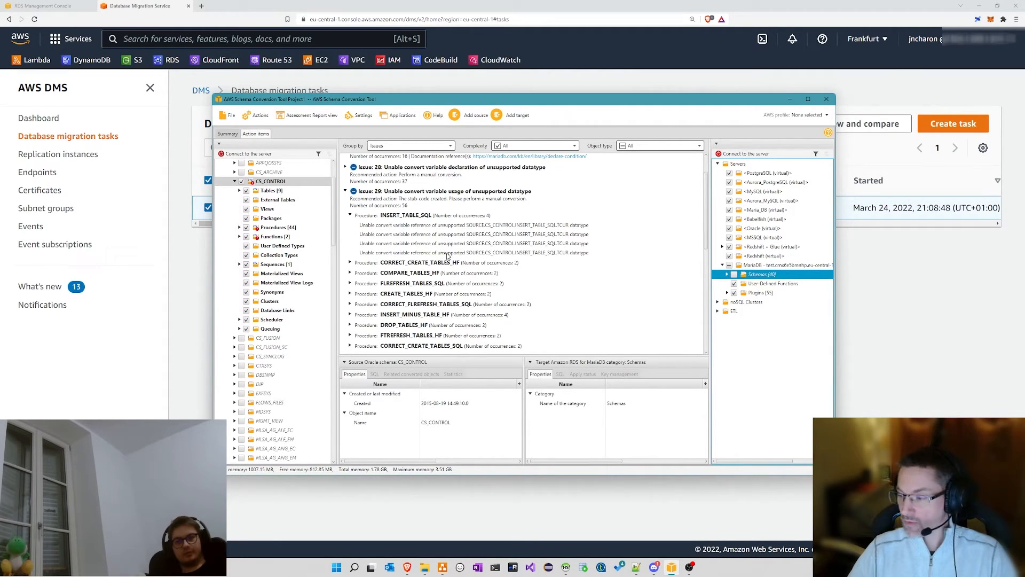
{"action": "mouse_move", "coordinate": [475, 104]}
{"action": "left_mouse_down"}
{"action": "mouse_move", "coordinate": [499, 106]}
{"action": "mouse_move", "coordinate": [472, 109]}
{"action": "left_mouse_up"}
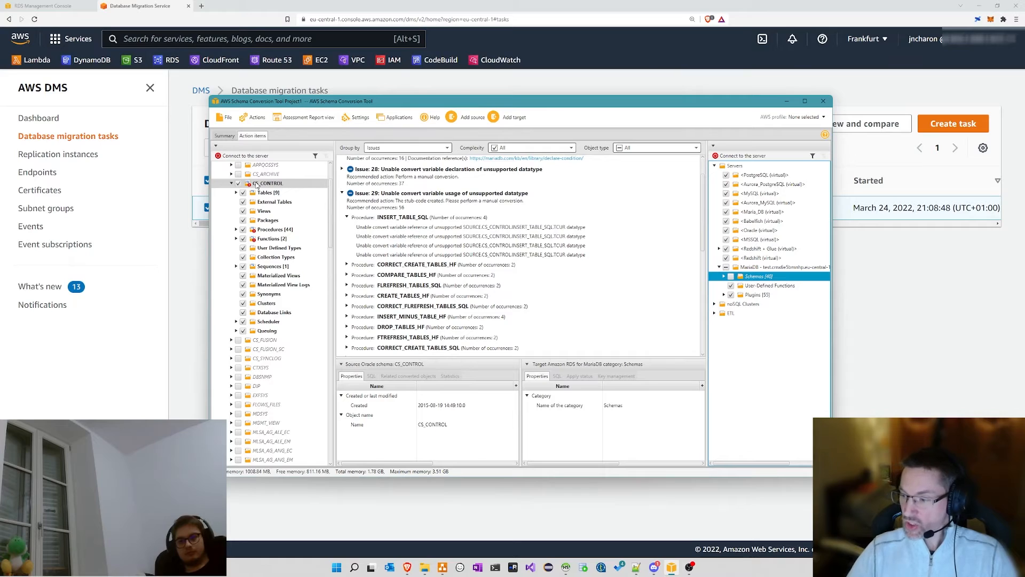
{"action": "mouse_move", "coordinate": [257, 184]}
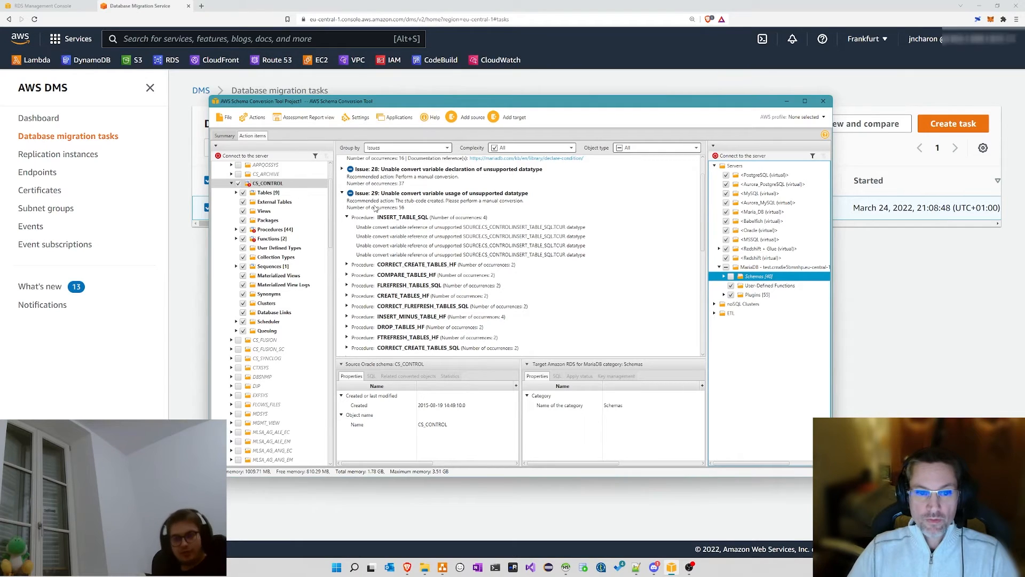
{"action": "left_click", "coordinate": [342, 192]}
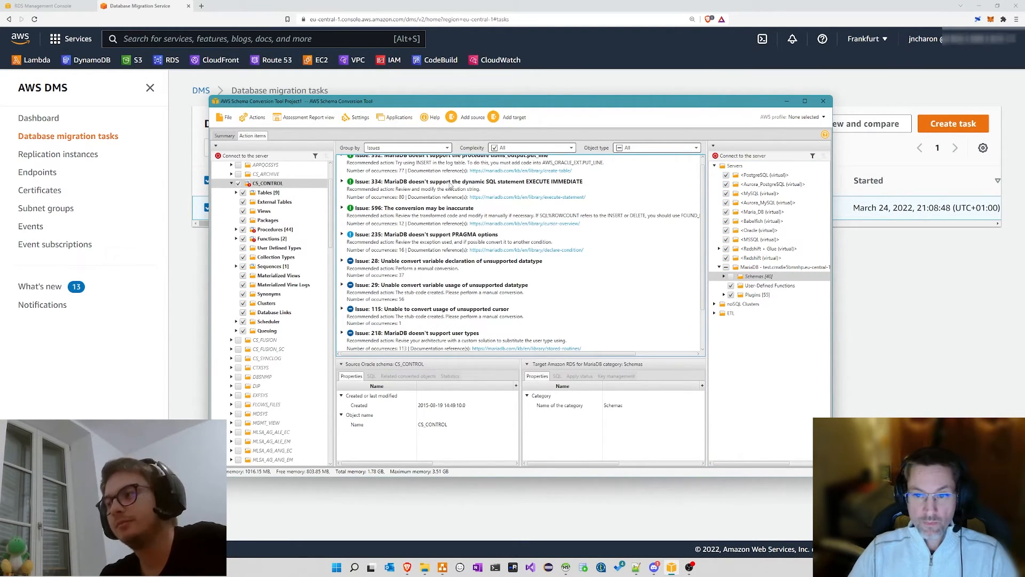
{"action": "scroll", "coordinate": [451, 185], "scroll_direction": "up", "scroll_amount": 1}
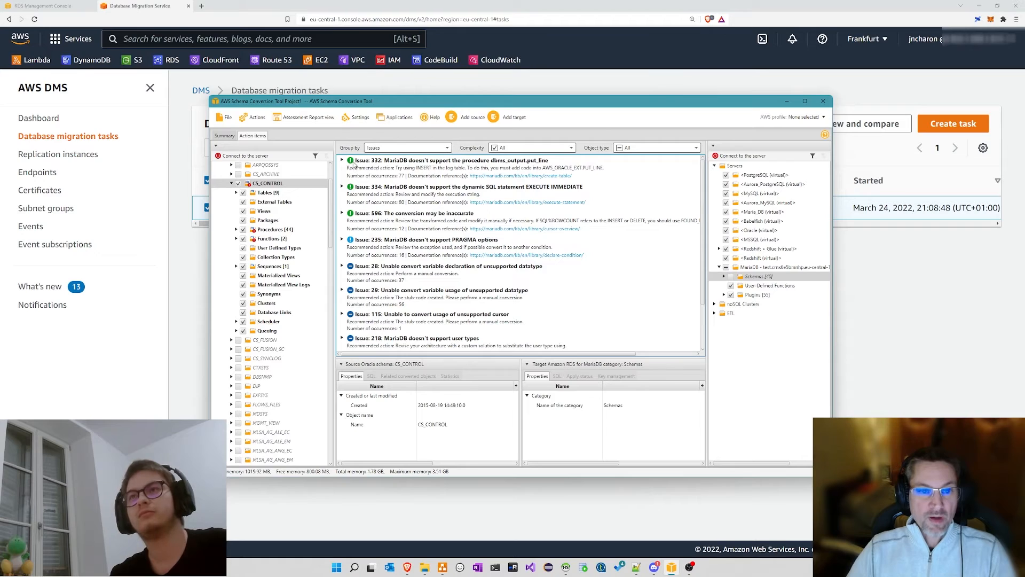
{"action": "left_click", "coordinate": [343, 161]}
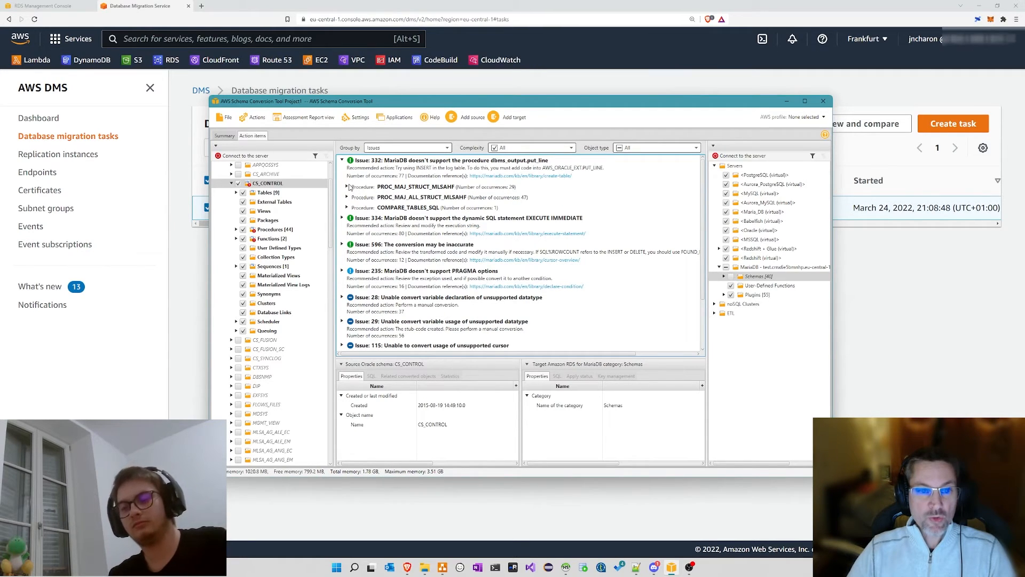
Step: Open PROC_MAJ_STRUCT_MLSAHF's source code under Issue 332 and scroll through it in an enlarged pane
{"action": "left_click", "coordinate": [347, 187]}
{"action": "left_click", "coordinate": [390, 199]}
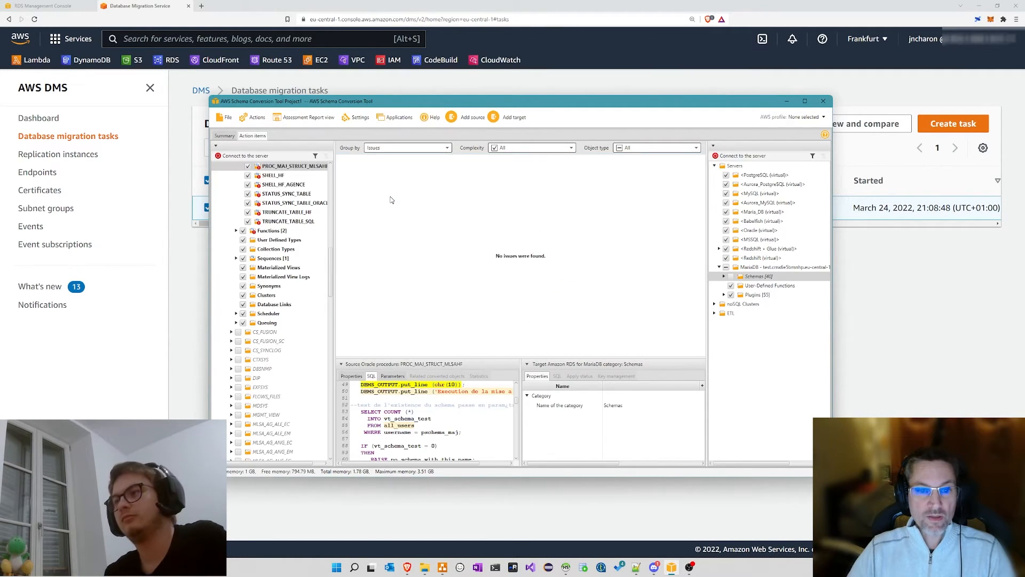
{"action": "left_click_drag", "start_coordinate": [419, 357], "coordinate": [420, 228]}
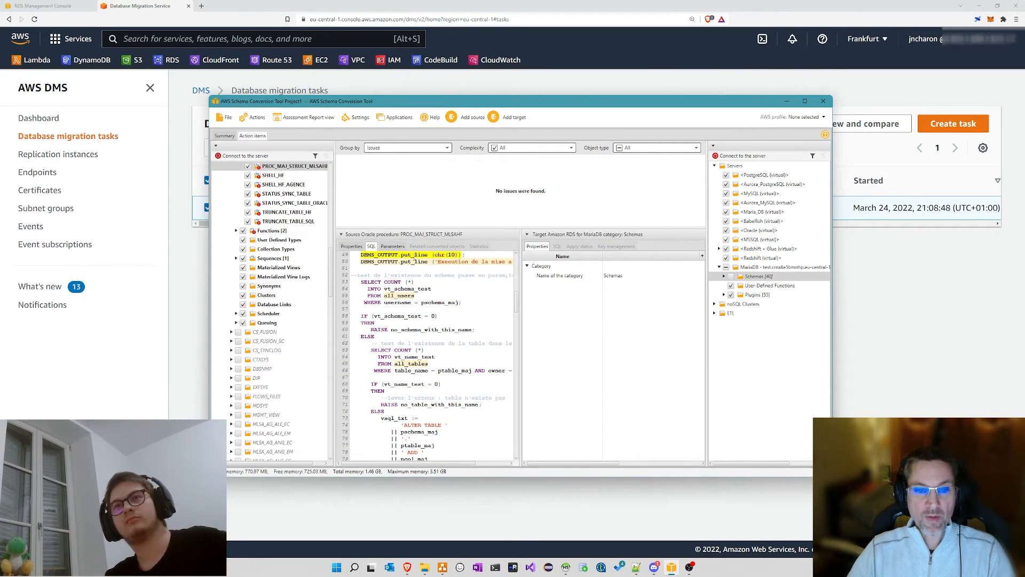
{"action": "scroll", "coordinate": [416, 270], "scroll_direction": "up", "scroll_amount": 6}
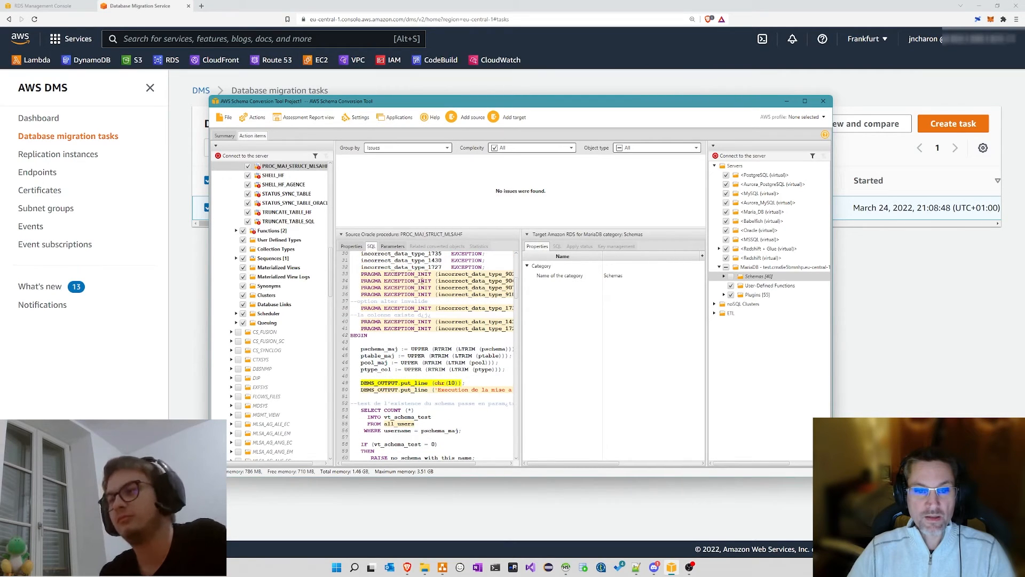
{"action": "scroll", "coordinate": [416, 283], "scroll_direction": "down", "scroll_amount": 8}
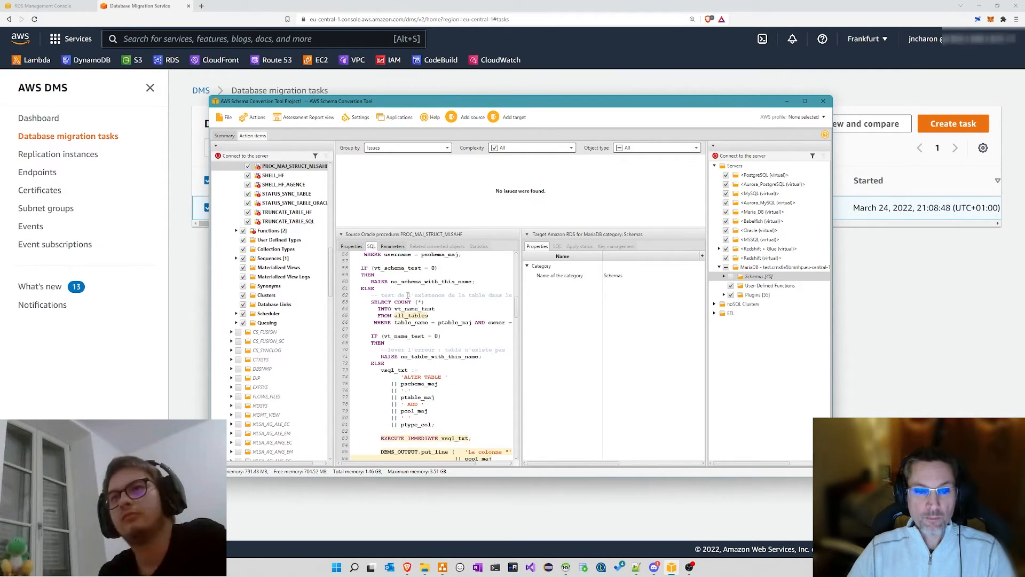
{"action": "scroll", "coordinate": [407, 295], "scroll_direction": "down", "scroll_amount": 3}
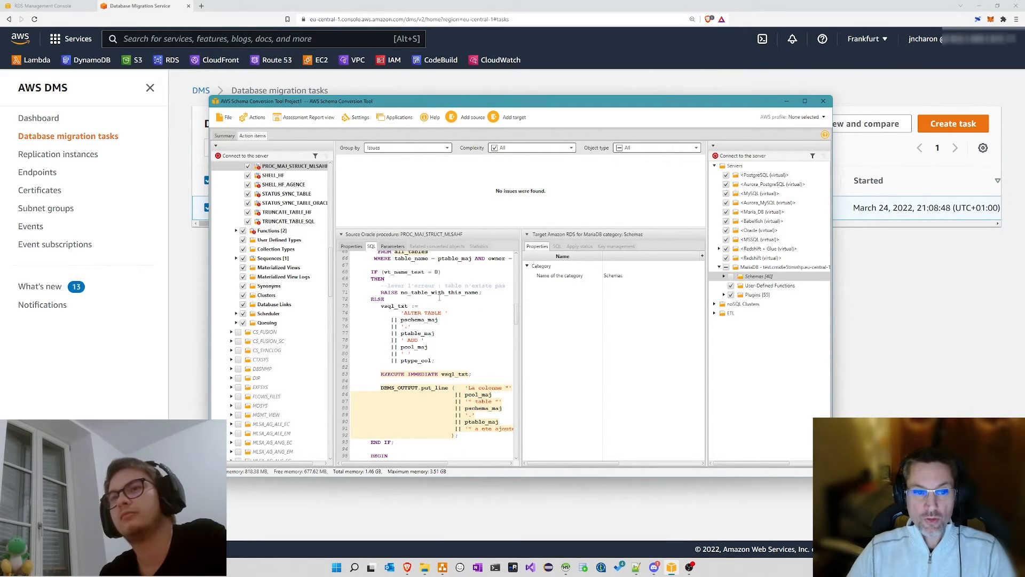
{"action": "scroll", "coordinate": [440, 301], "scroll_direction": "up", "scroll_amount": 9}
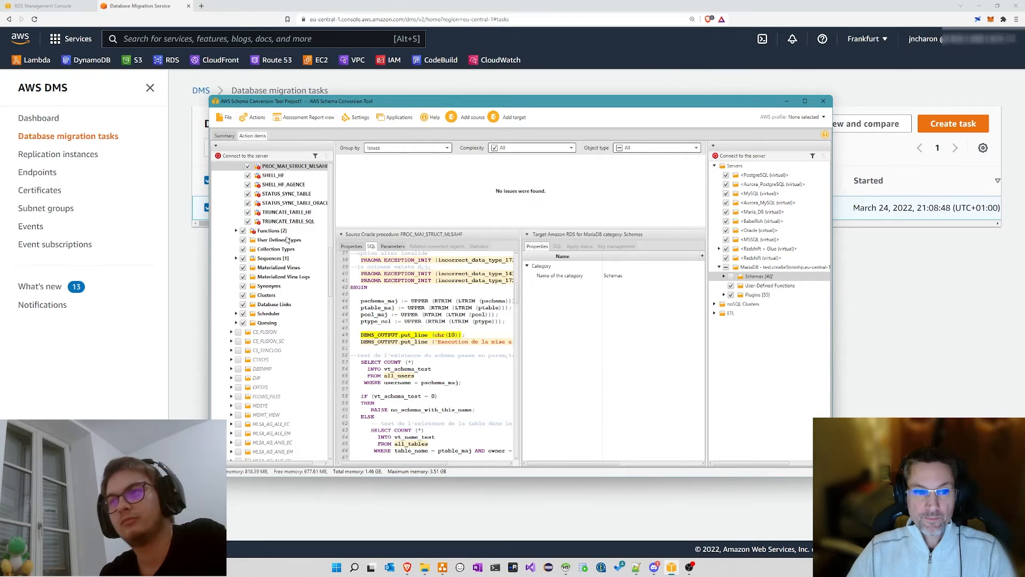
{"action": "scroll", "coordinate": [287, 239], "scroll_direction": "up", "scroll_amount": 15}
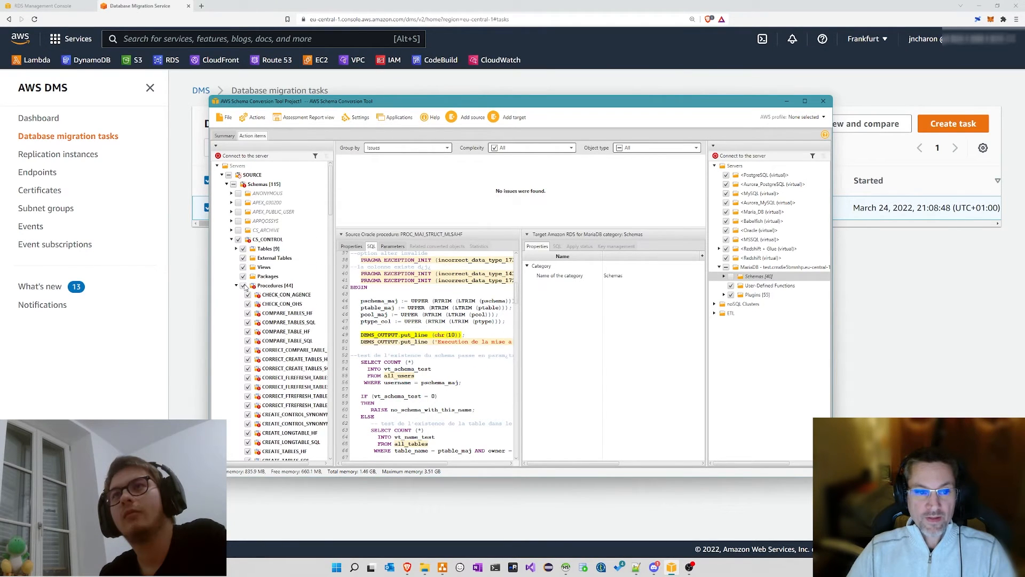
Step: Uncheck CS_CONTROL's Procedures folder (44) and collapse it
{"action": "left_click", "coordinate": [243, 285]}
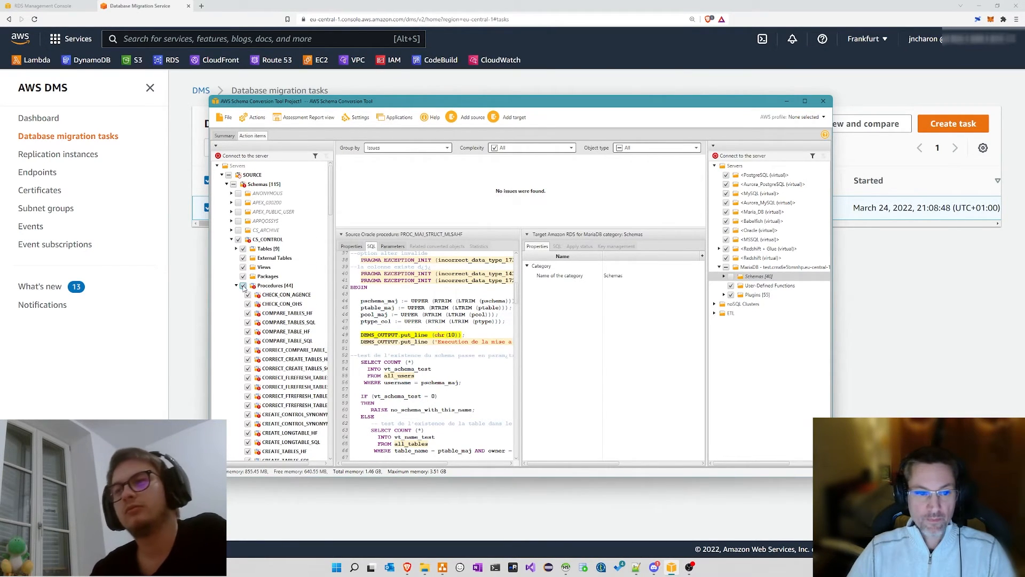
{"action": "left_click", "coordinate": [237, 286]}
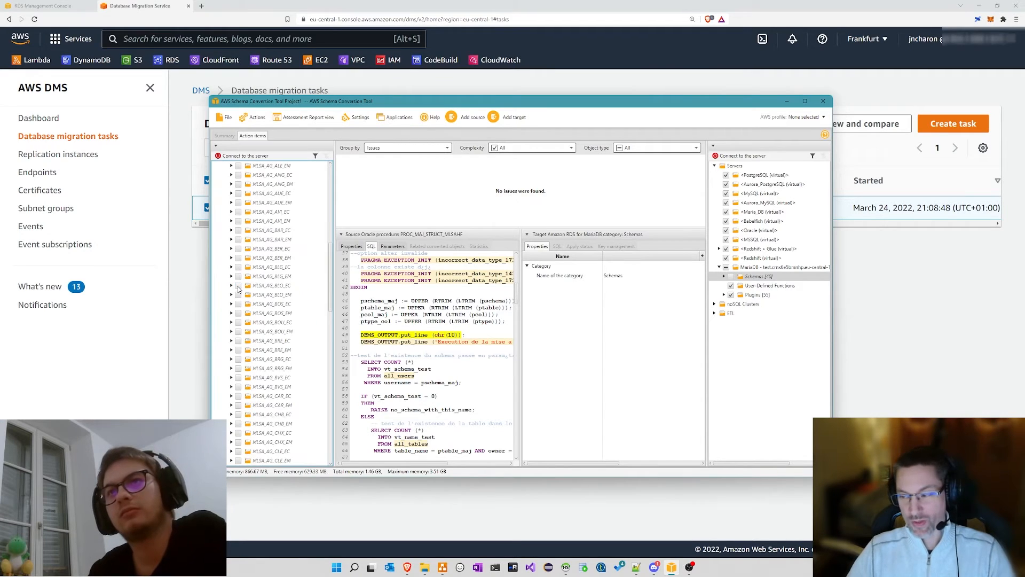
{"action": "scroll", "coordinate": [261, 231], "scroll_direction": "up", "scroll_amount": 10}
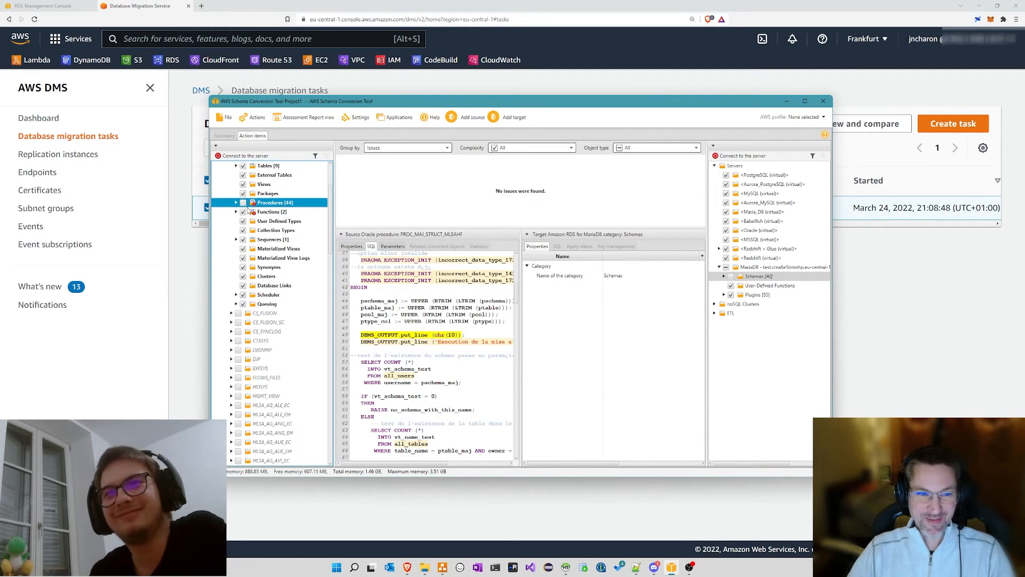
Step: Uncheck CS_CONTROL's Functions and regenerate the schema's assessment report
{"action": "left_click", "coordinate": [243, 212]}
{"action": "scroll", "coordinate": [267, 224], "scroll_direction": "up", "scroll_amount": 3}
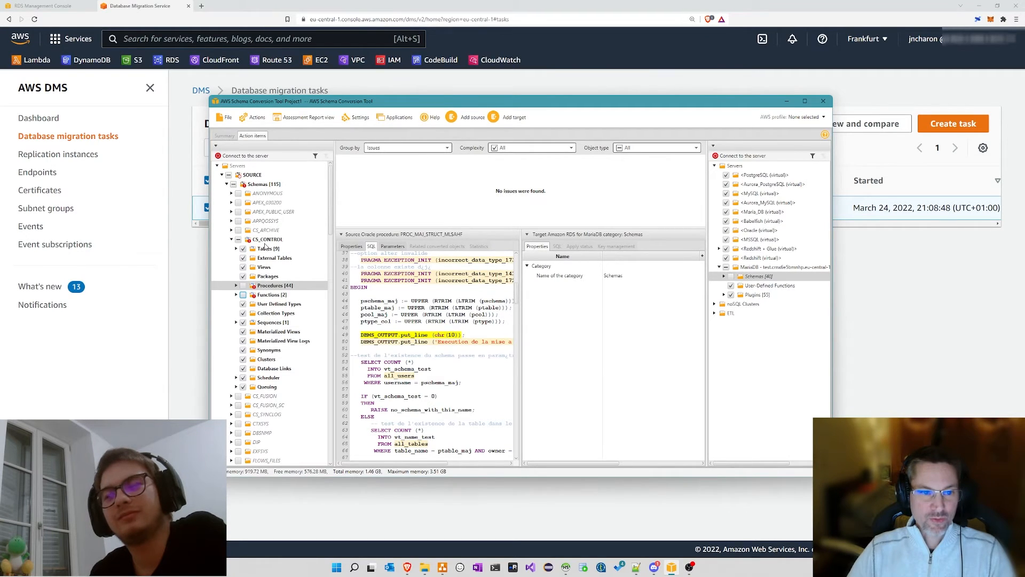
{"action": "right_click", "coordinate": [265, 241]}
{"action": "left_click", "coordinate": [278, 257]}
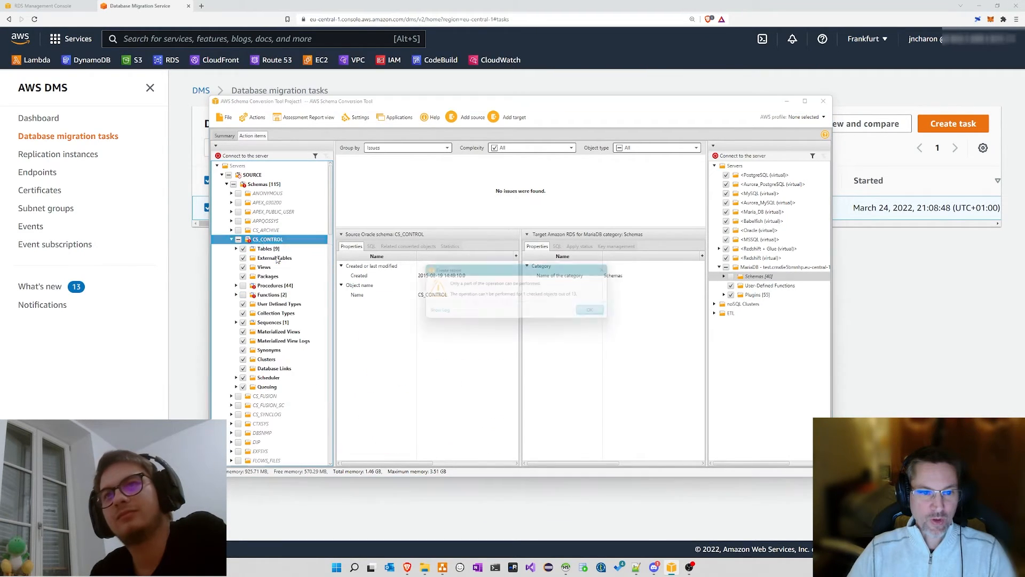
{"action": "left_click", "coordinate": [586, 313]}
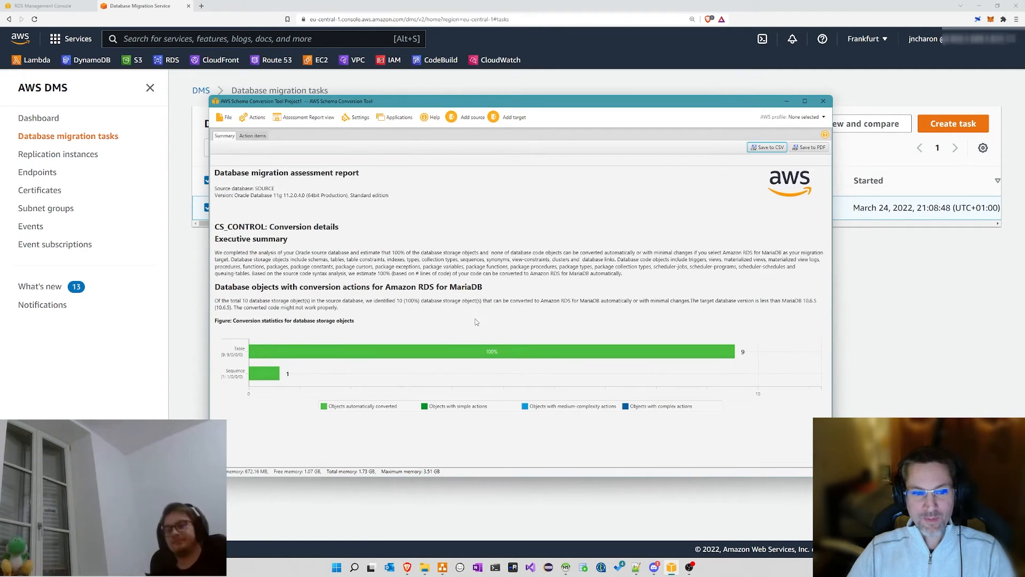
Step: Review the Summary report, then expand CS_CONTROL's nine tables in Action items, starting with ZT_CONFIG
{"action": "left_click", "coordinate": [257, 135]}
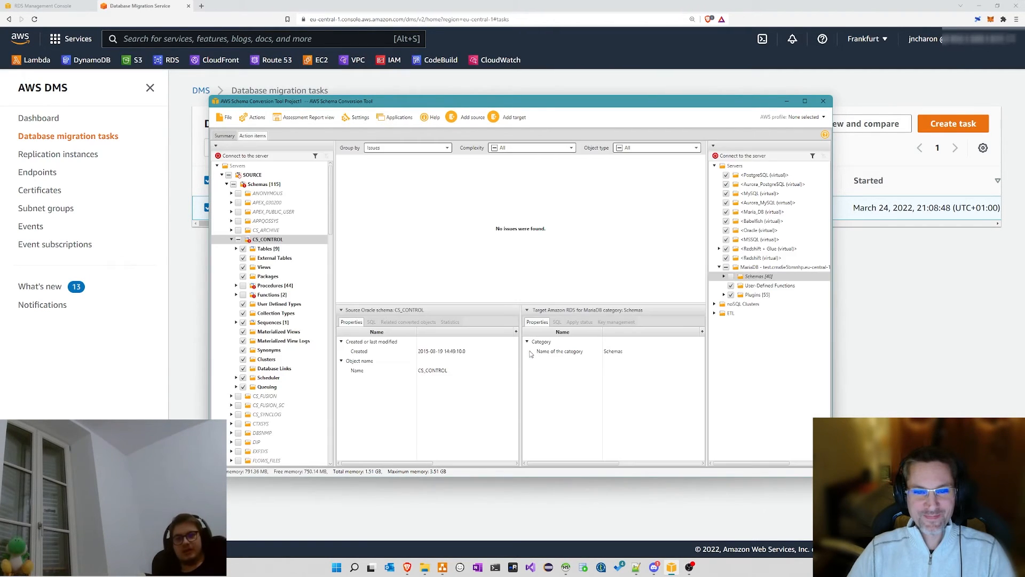
{"action": "left_click", "coordinate": [218, 138]}
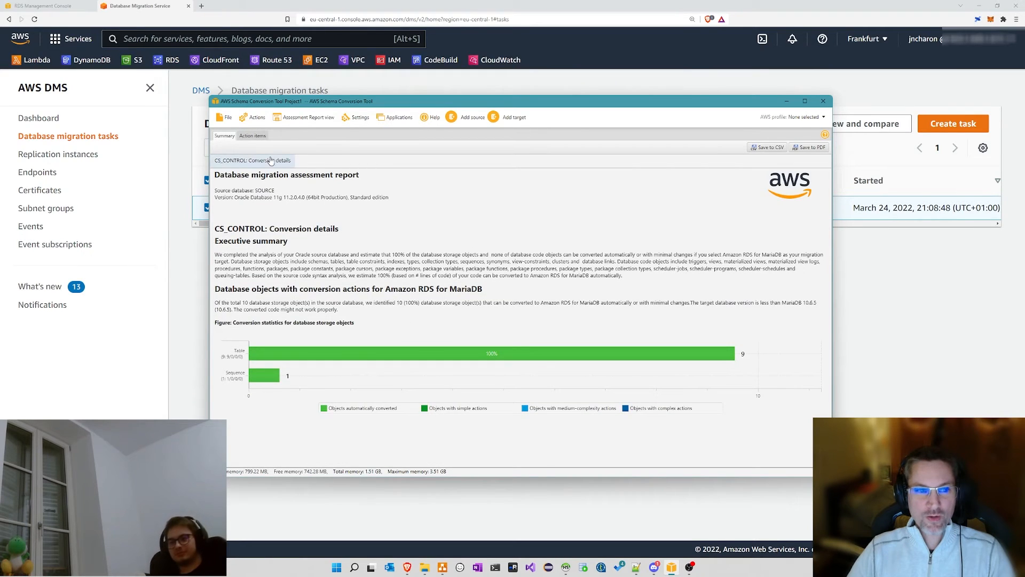
{"action": "left_click", "coordinate": [253, 138]}
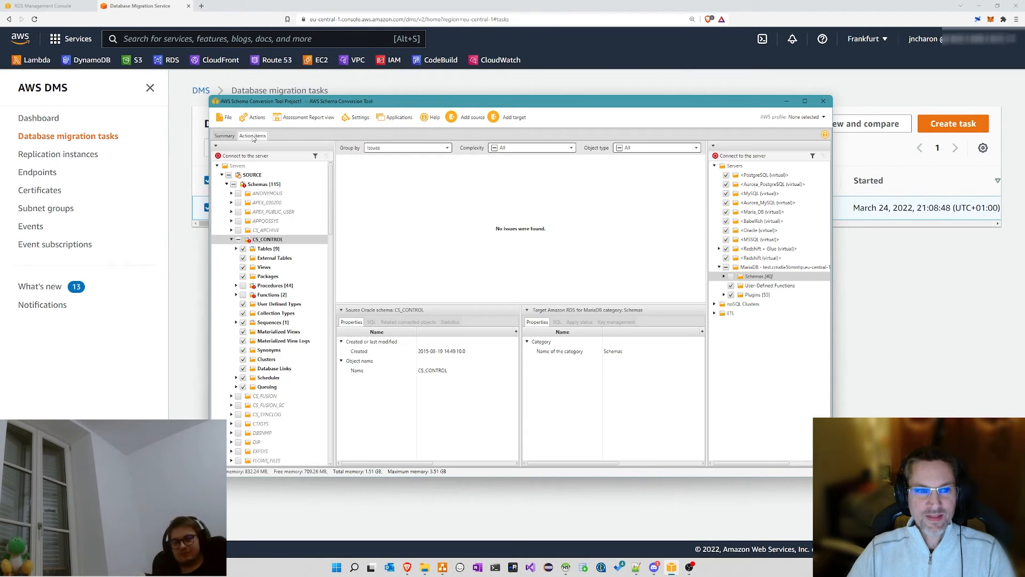
{"action": "right_click", "coordinate": [262, 241]}
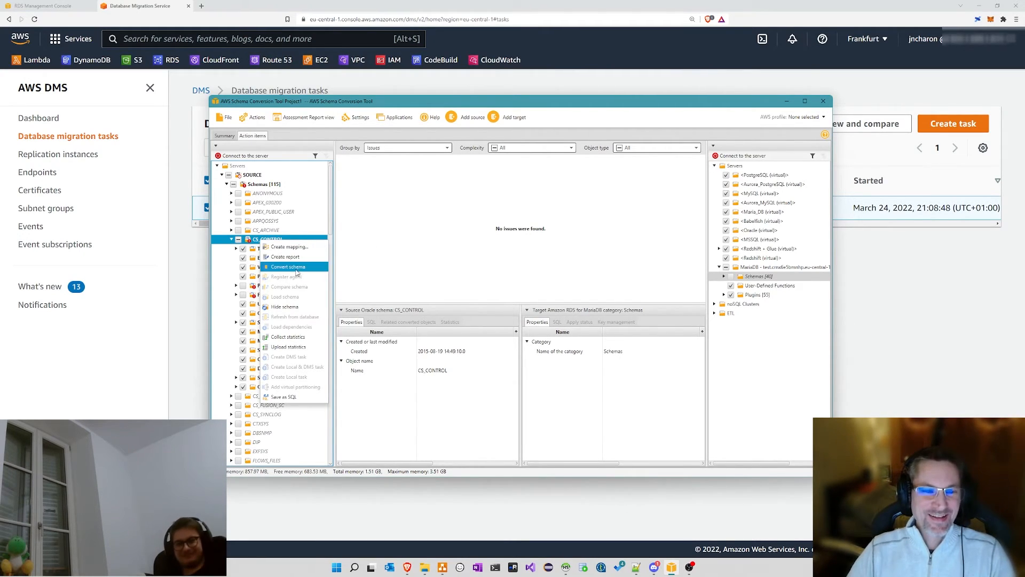
{"action": "left_click", "coordinate": [400, 257]}
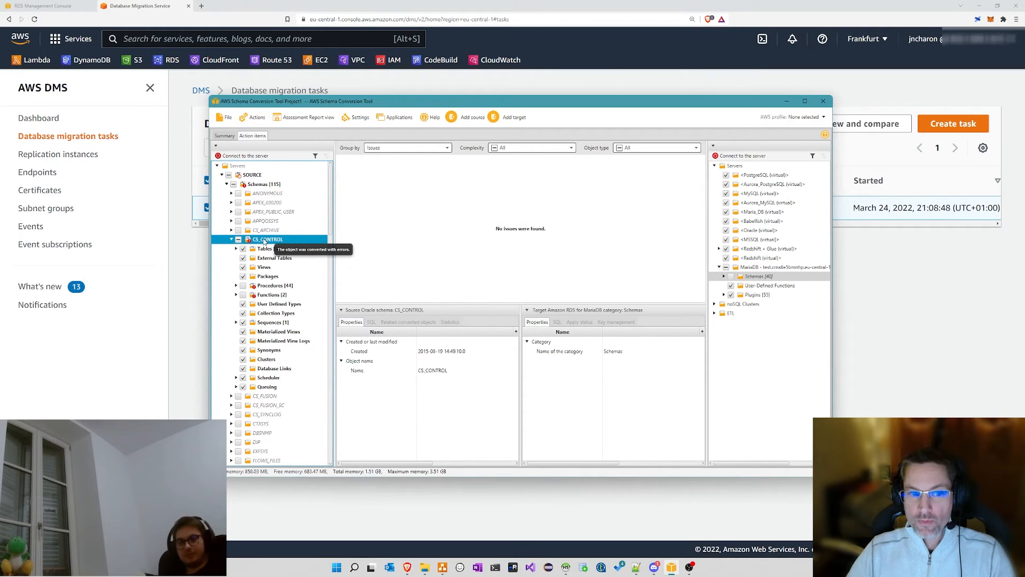
{"action": "left_click", "coordinate": [236, 249]}
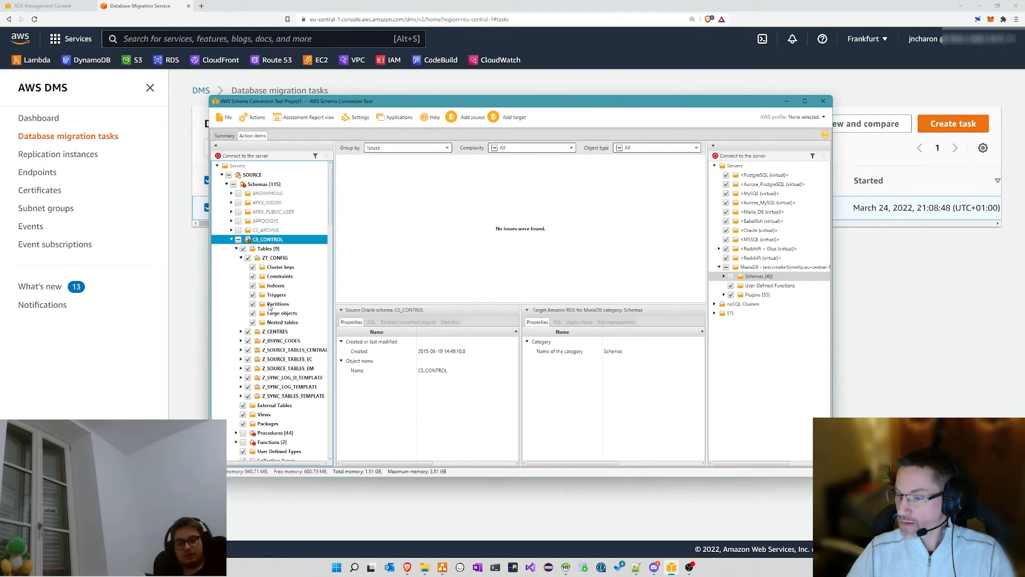
Step: Switch to Mapping view and select the CS_CONTROL to MariaDB mapping
{"action": "left_click", "coordinate": [300, 118]}
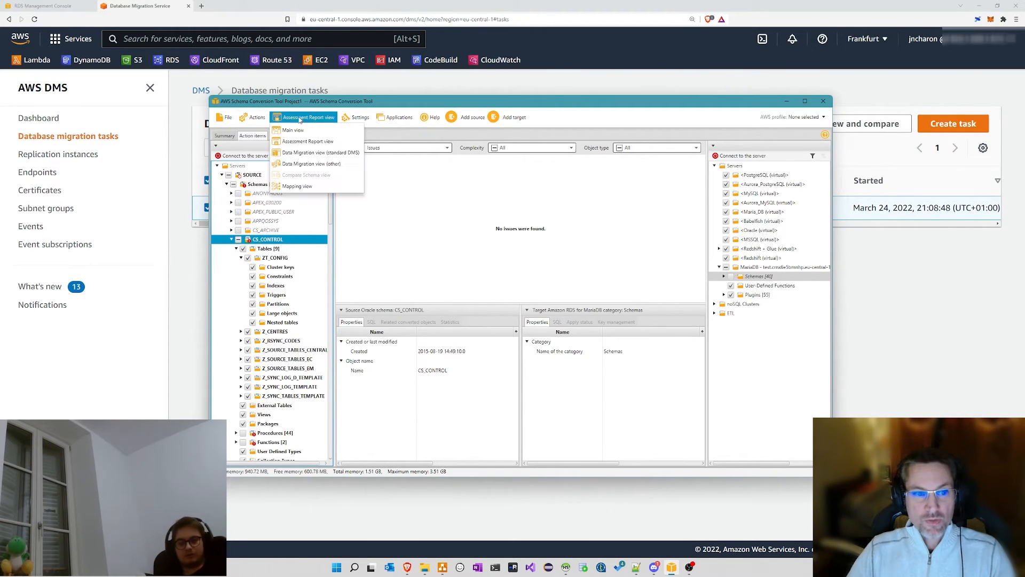
{"action": "left_click", "coordinate": [255, 118]}
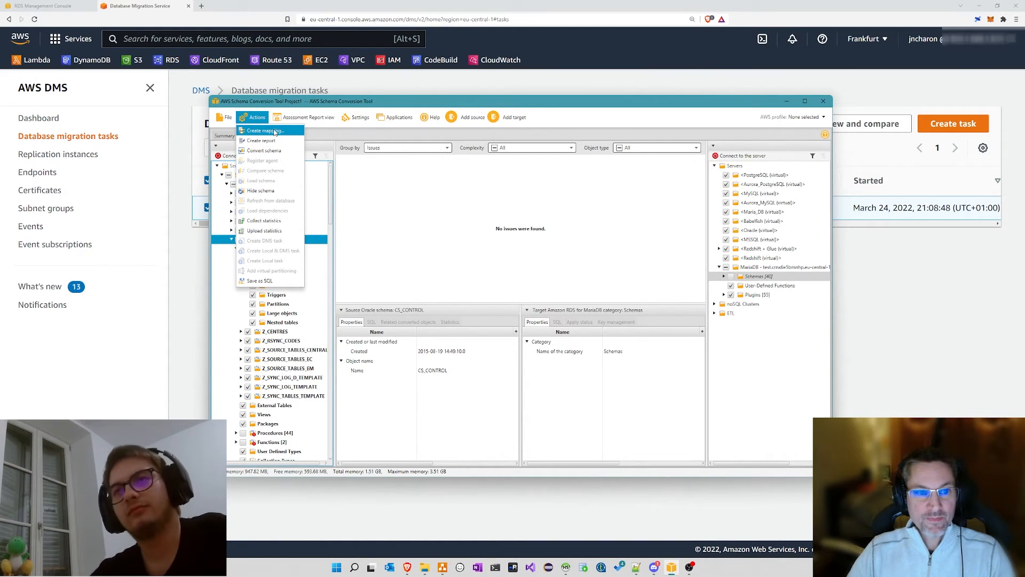
{"action": "left_click", "coordinate": [300, 117]}
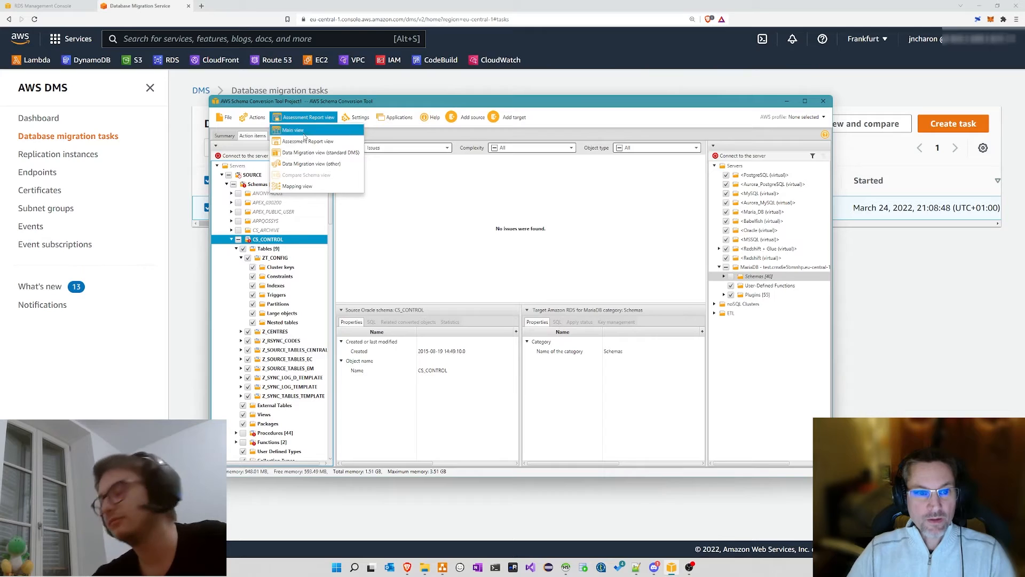
{"action": "left_click", "coordinate": [302, 188]}
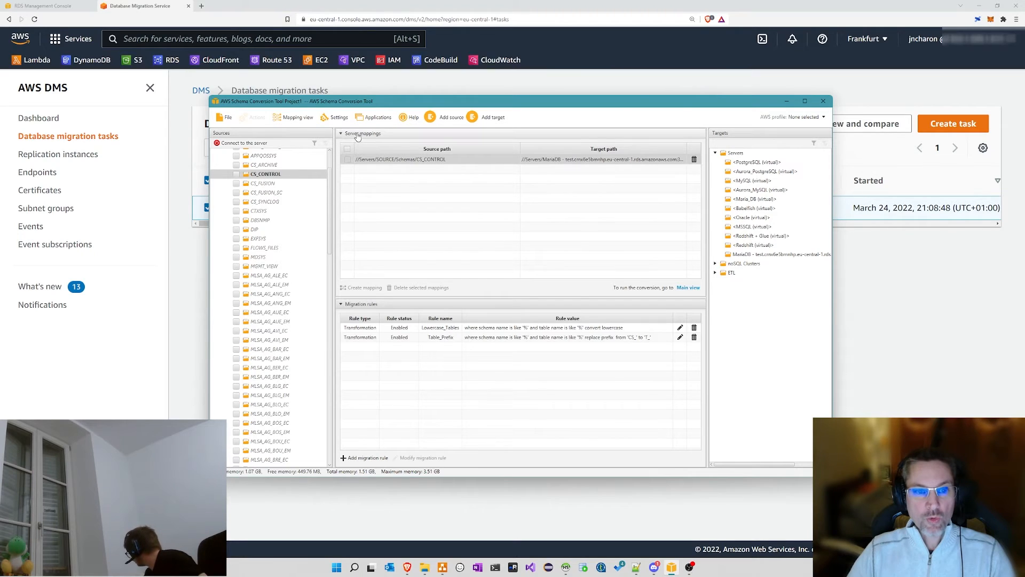
{"action": "left_click", "coordinate": [396, 160]}
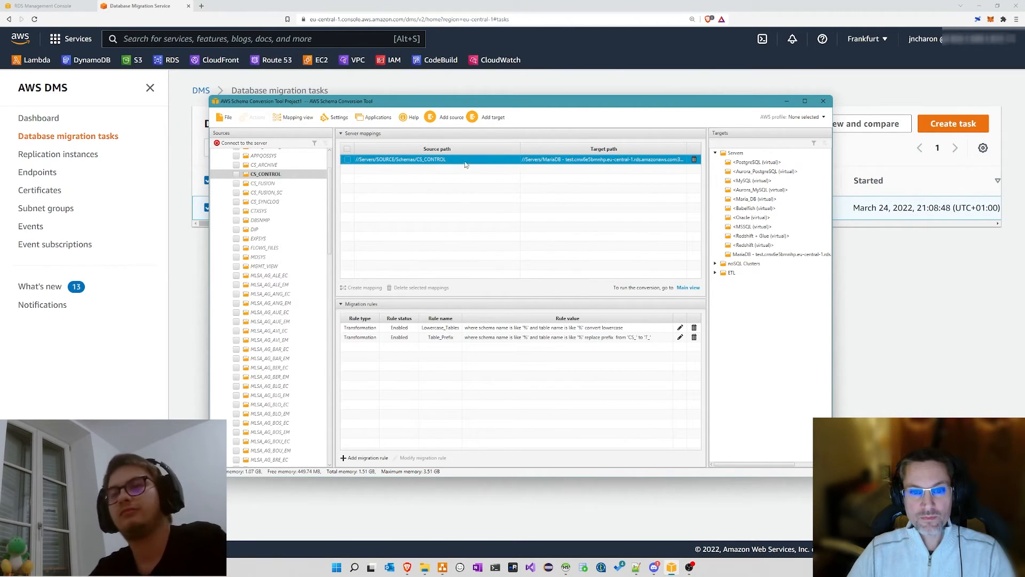
Step: Open the Lowercase_Tables migration rule for editing
{"action": "left_click_drag", "start_coordinate": [495, 297], "coordinate": [495, 240]}
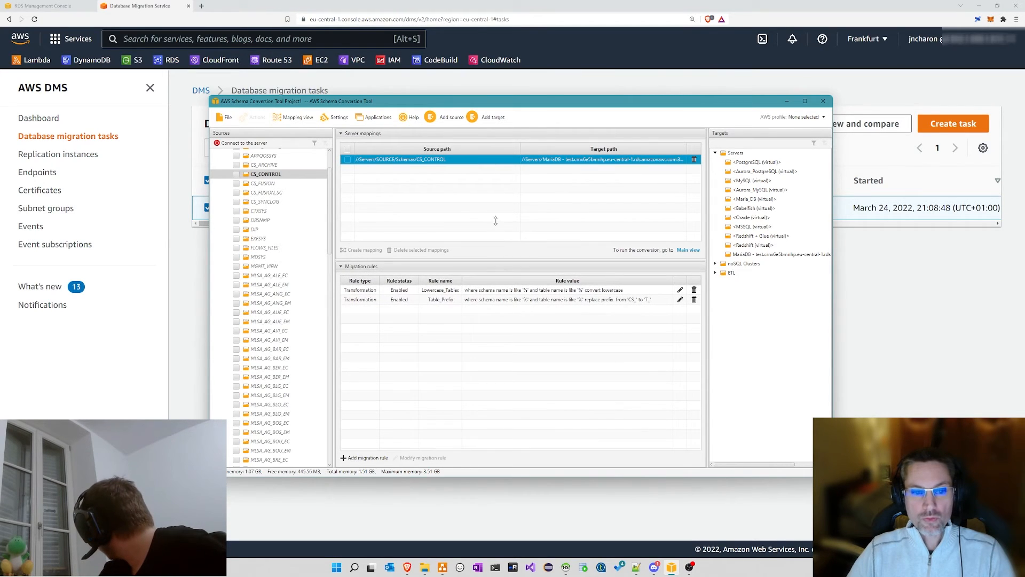
{"action": "left_click", "coordinate": [368, 292]}
{"action": "left_click", "coordinate": [679, 290]}
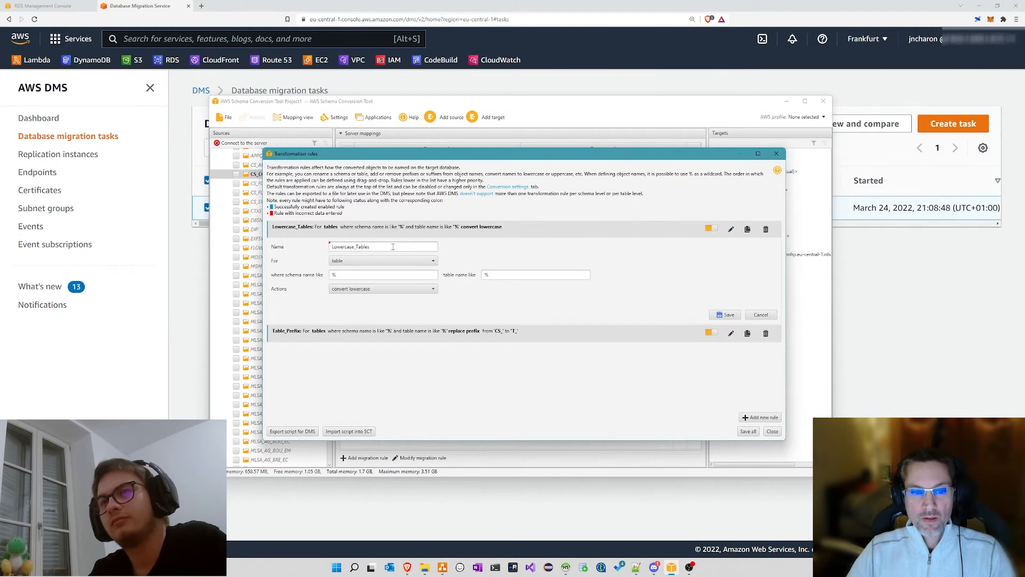
Step: Review Lowercase_Tables: object type table, schema %, table %, action convert lowercase
{"action": "left_click_drag", "start_coordinate": [393, 247], "coordinate": [307, 243]}
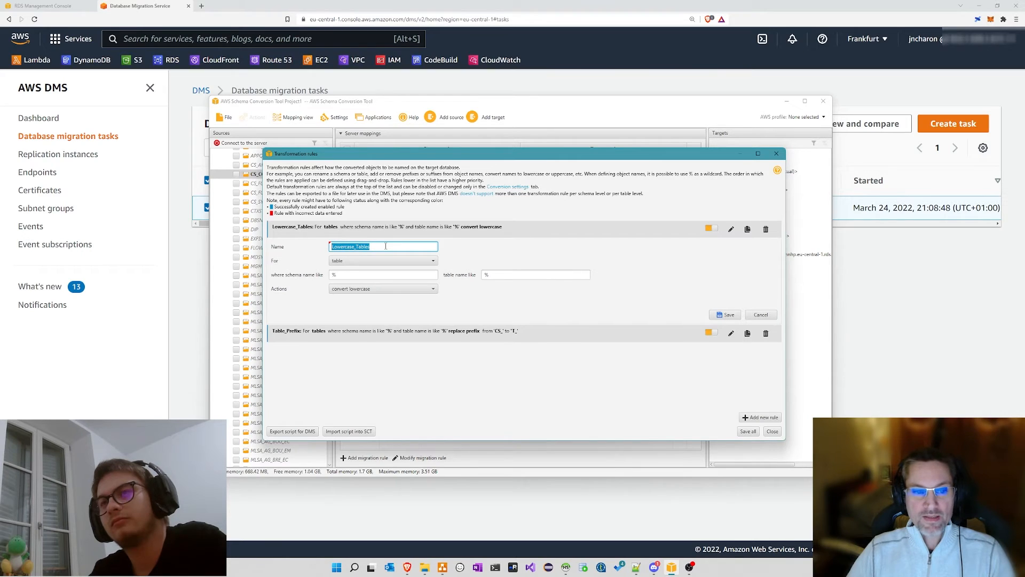
{"action": "left_click", "coordinate": [337, 262]}
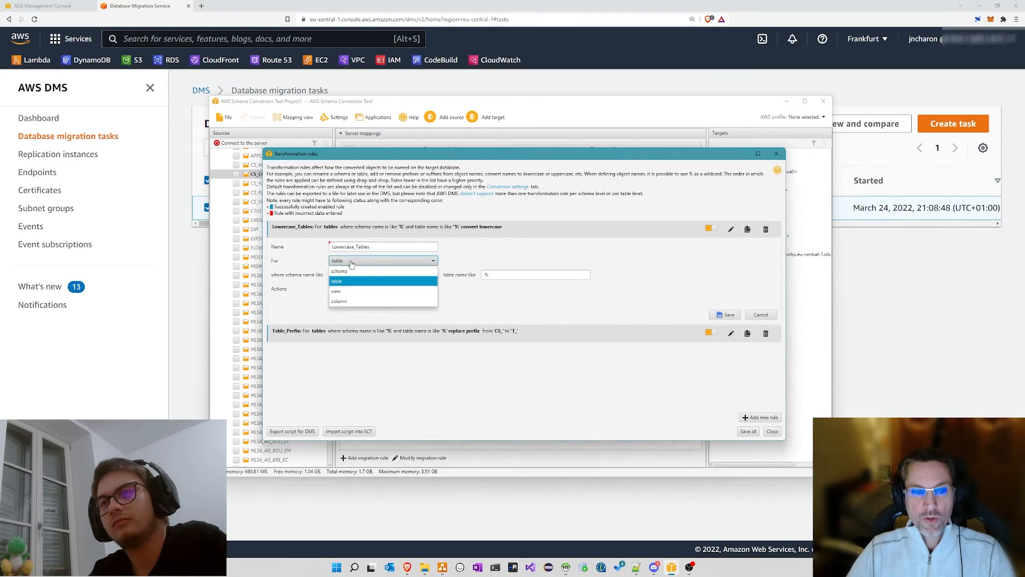
{"action": "left_click", "coordinate": [343, 270]}
{"action": "left_click_drag", "start_coordinate": [360, 275], "coordinate": [309, 275]}
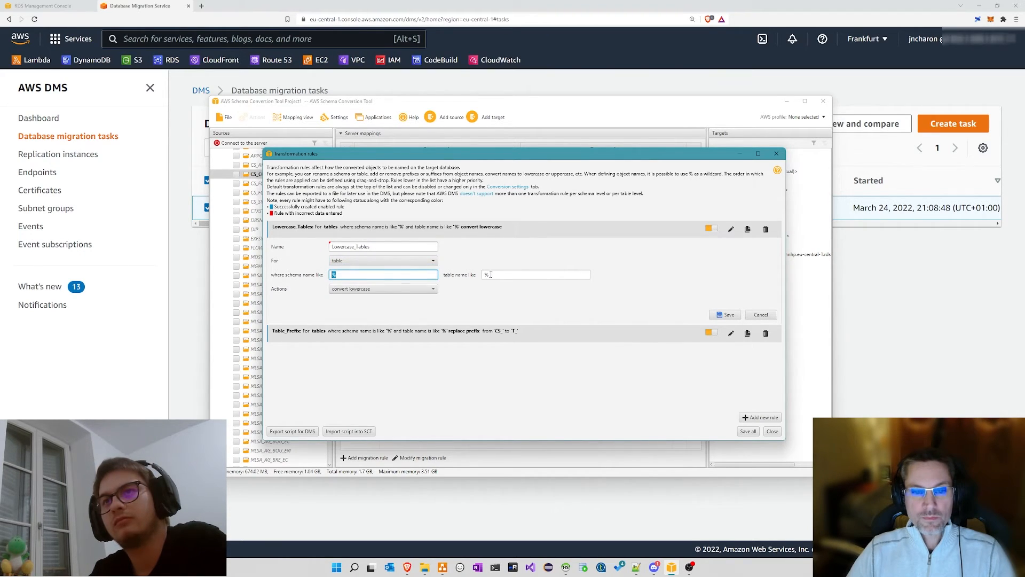
{"action": "left_click_drag", "start_coordinate": [490, 275], "coordinate": [458, 275]}
{"action": "left_click", "coordinate": [350, 291]}
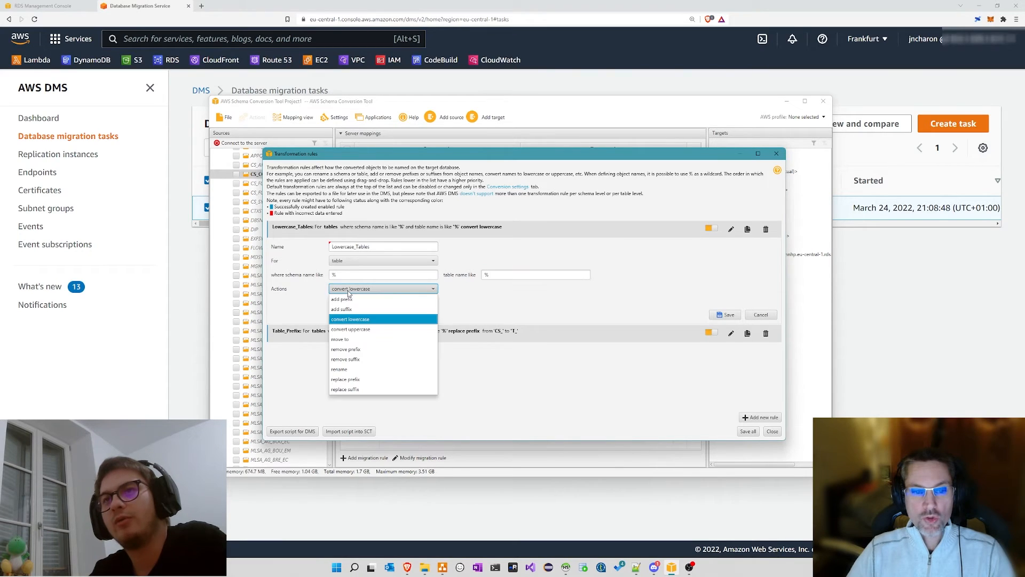
{"action": "left_click", "coordinate": [348, 291]}
{"action": "left_click", "coordinate": [483, 295]}
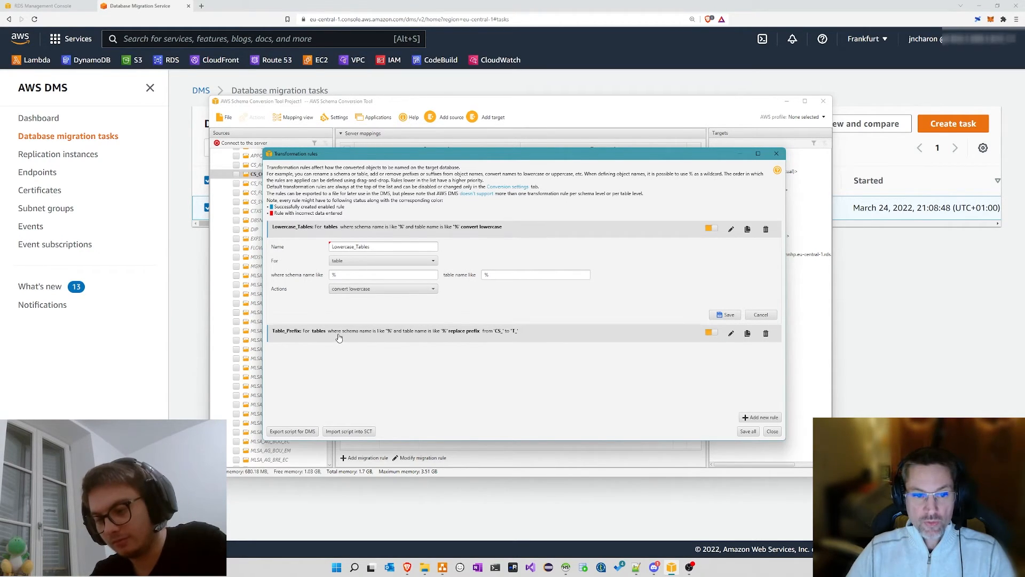
Step: Review the Table_Prefix rule, which replaces the CS_ table prefix with T_
{"action": "left_click", "coordinate": [732, 333]}
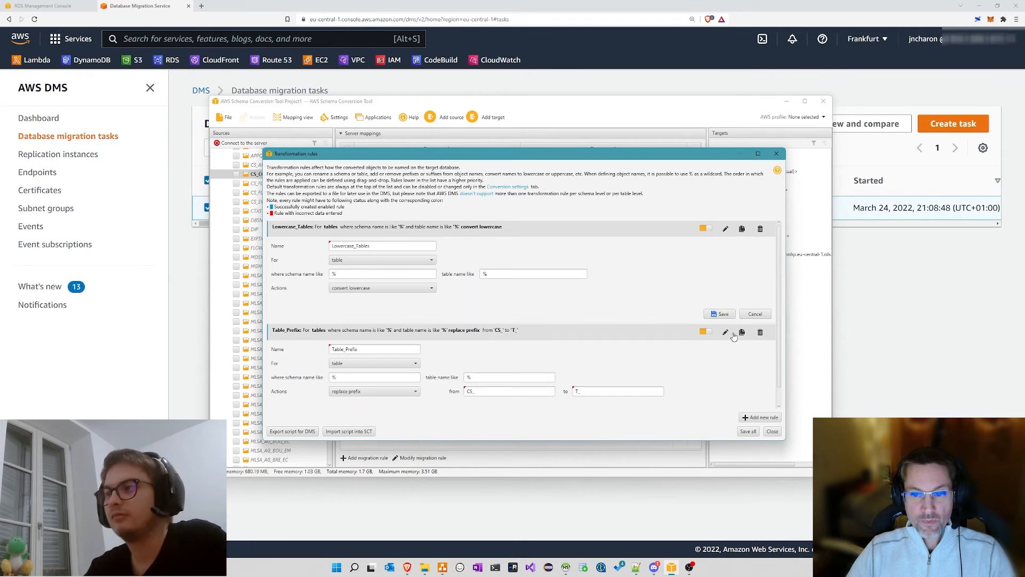
{"action": "left_click", "coordinate": [749, 317]}
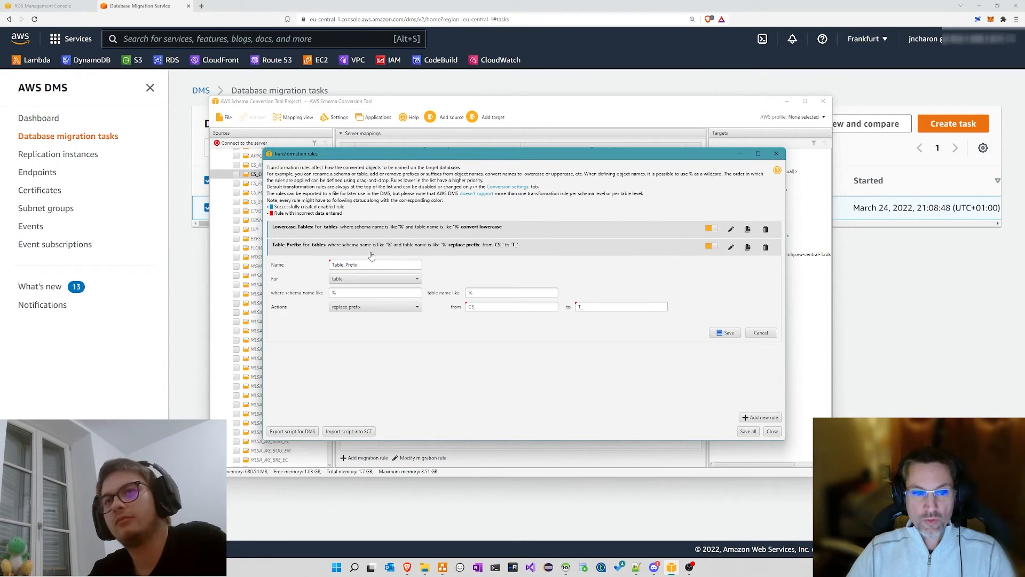
{"action": "left_click_drag", "start_coordinate": [359, 265], "coordinate": [317, 292]}
{"action": "left_click_drag", "start_coordinate": [476, 307], "coordinate": [457, 306]}
{"action": "left_click_drag", "start_coordinate": [387, 156], "coordinate": [461, 158]}
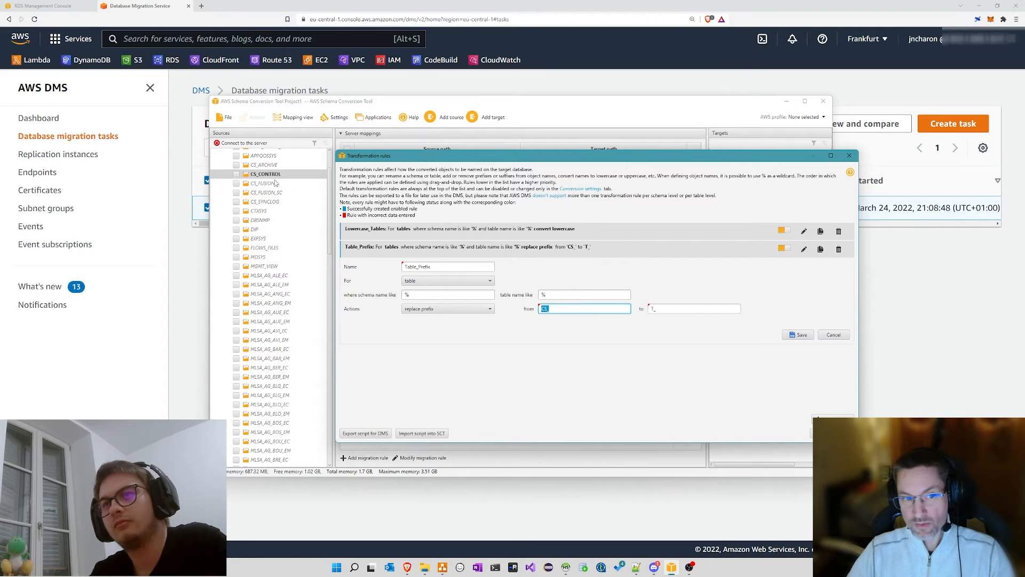
{"action": "key", "text": "Tab"}
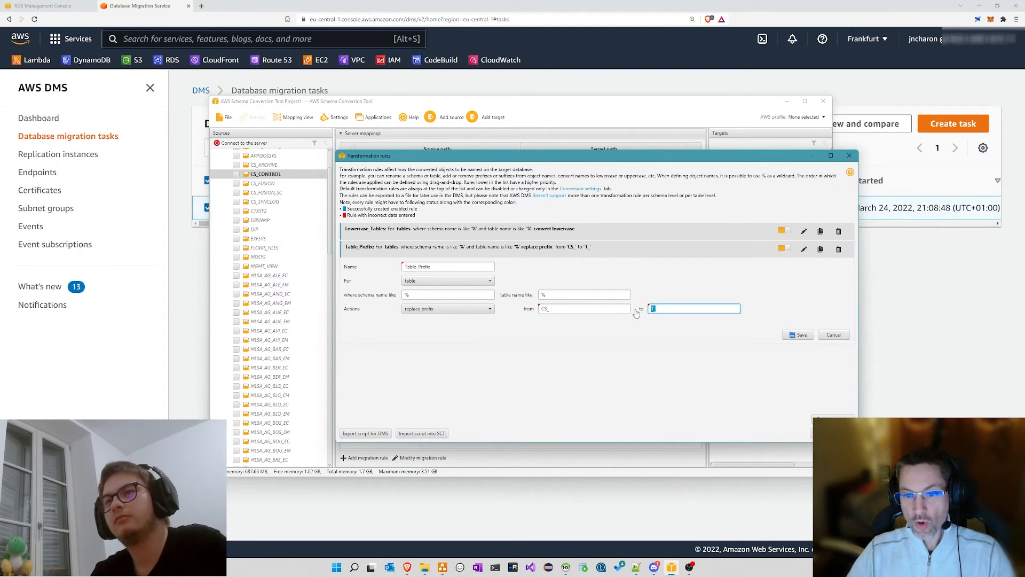
{"action": "left_click", "coordinate": [654, 308]}
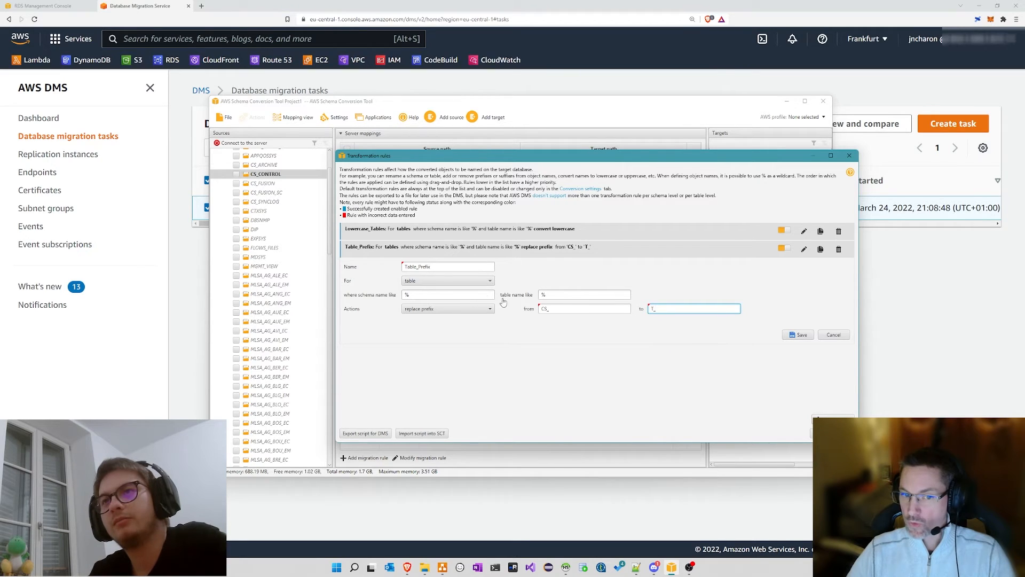
{"action": "left_click", "coordinate": [477, 312]}
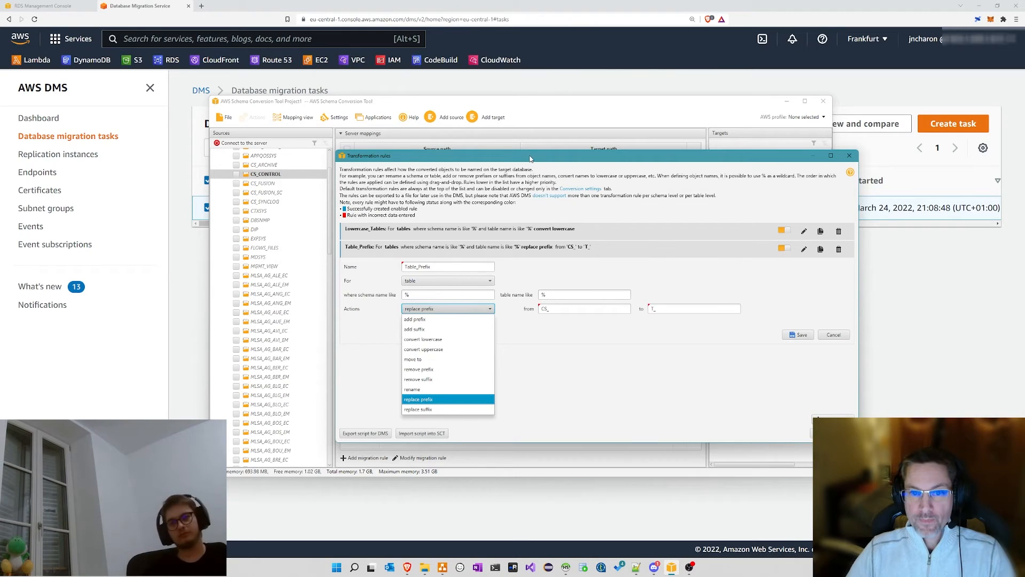
{"action": "left_click_drag", "start_coordinate": [530, 159], "coordinate": [520, 122]}
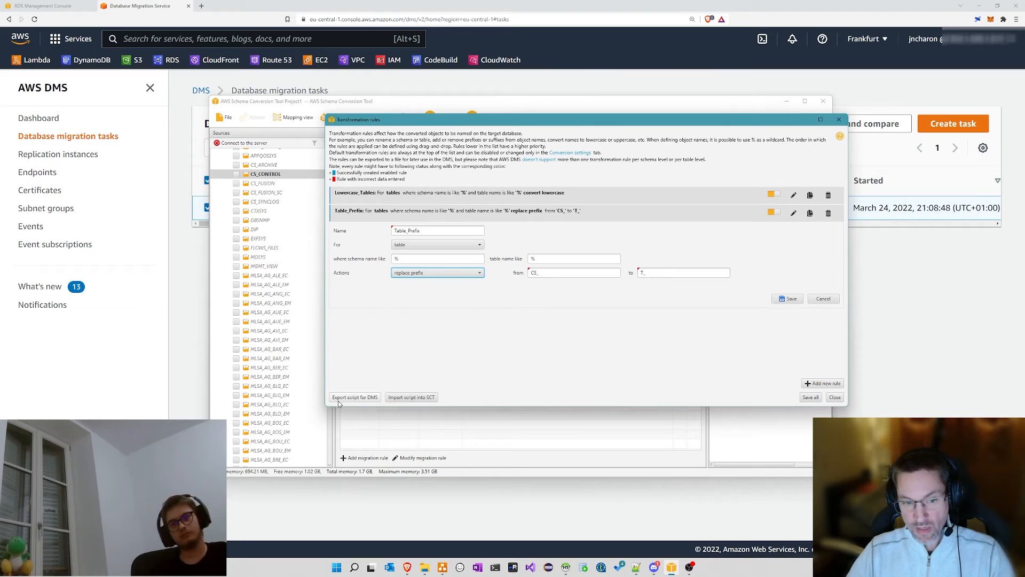
Step: Start exporting the rules as a JSON script for DMS, cancel it, and close Transformation rules
{"action": "left_click", "coordinate": [361, 397]}
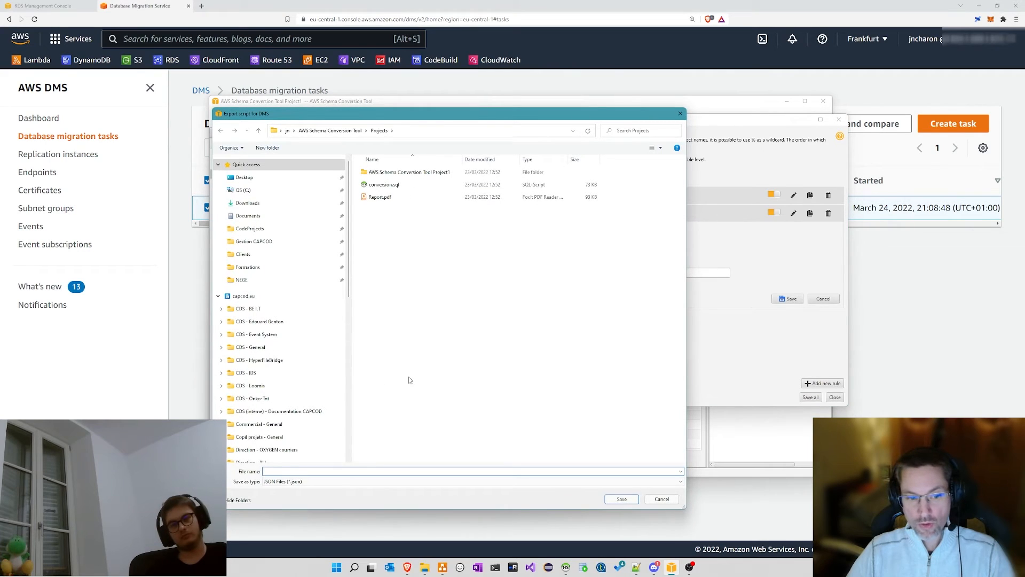
{"action": "left_click", "coordinate": [306, 482]}
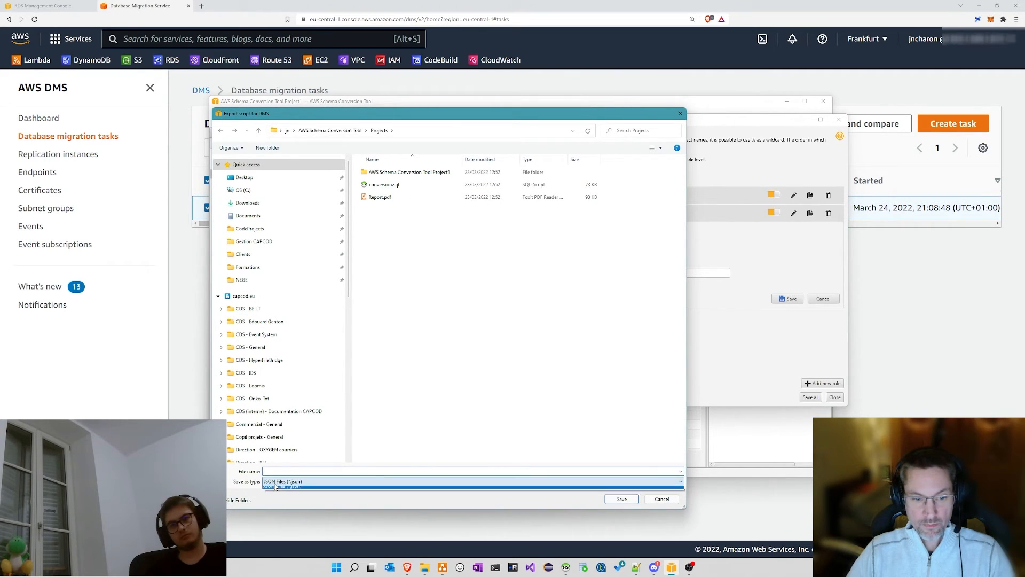
{"action": "left_click", "coordinate": [306, 489]}
{"action": "left_click", "coordinate": [409, 132]}
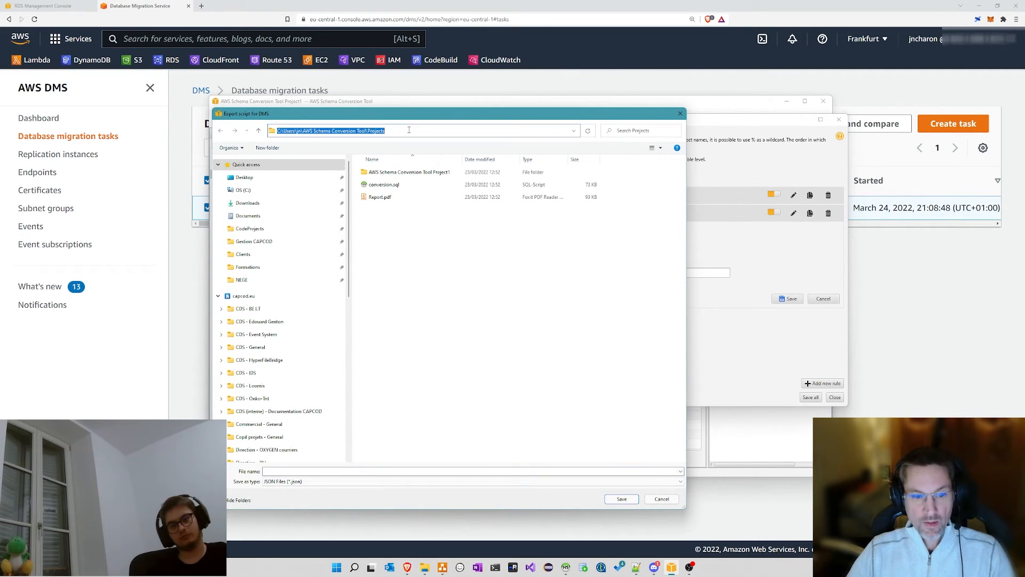
{"action": "left_click", "coordinate": [661, 499]}
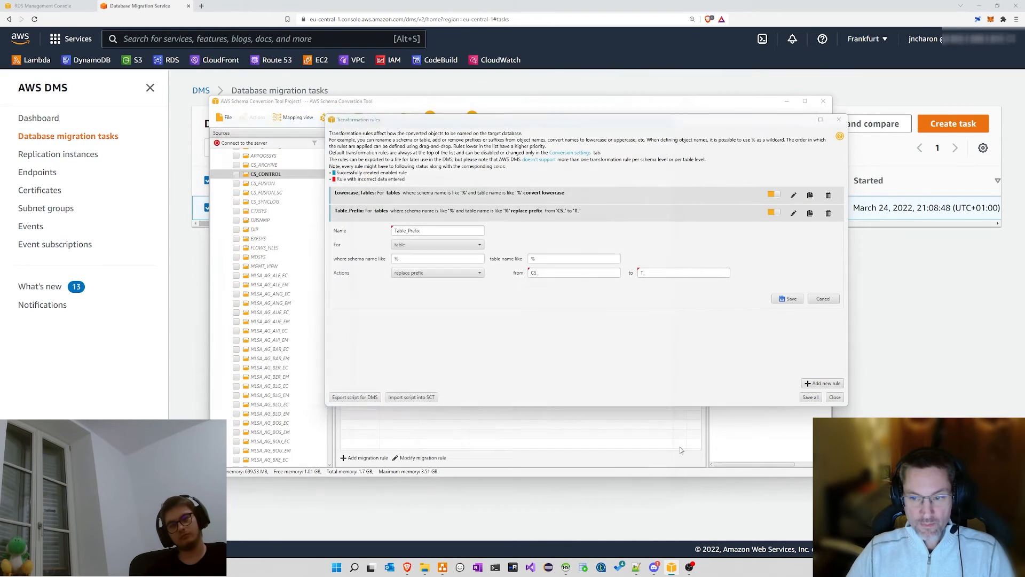
{"action": "left_click", "coordinate": [834, 397]}
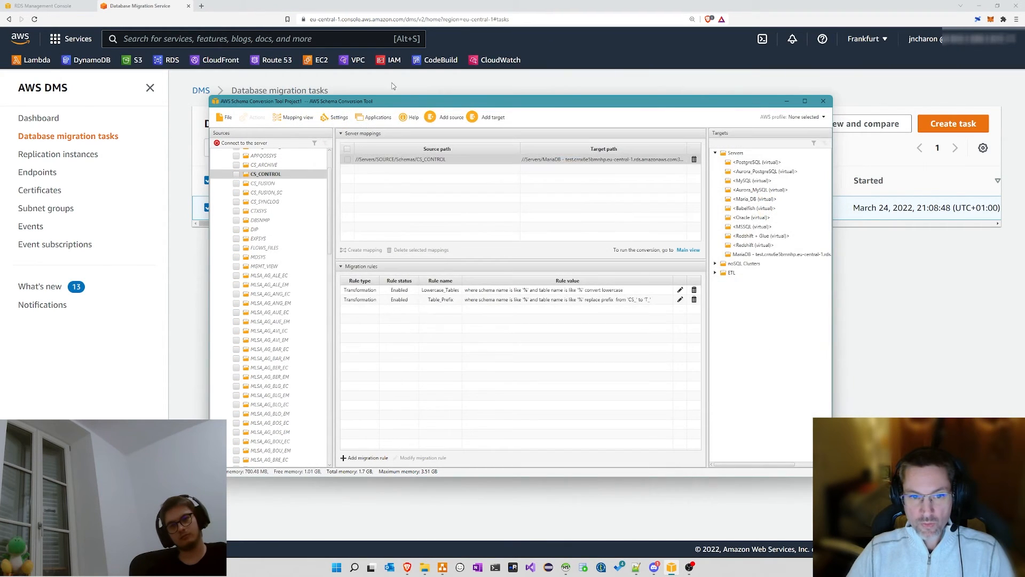
Step: Switch back to the main view with the source and target trees
{"action": "left_click", "coordinate": [292, 117]}
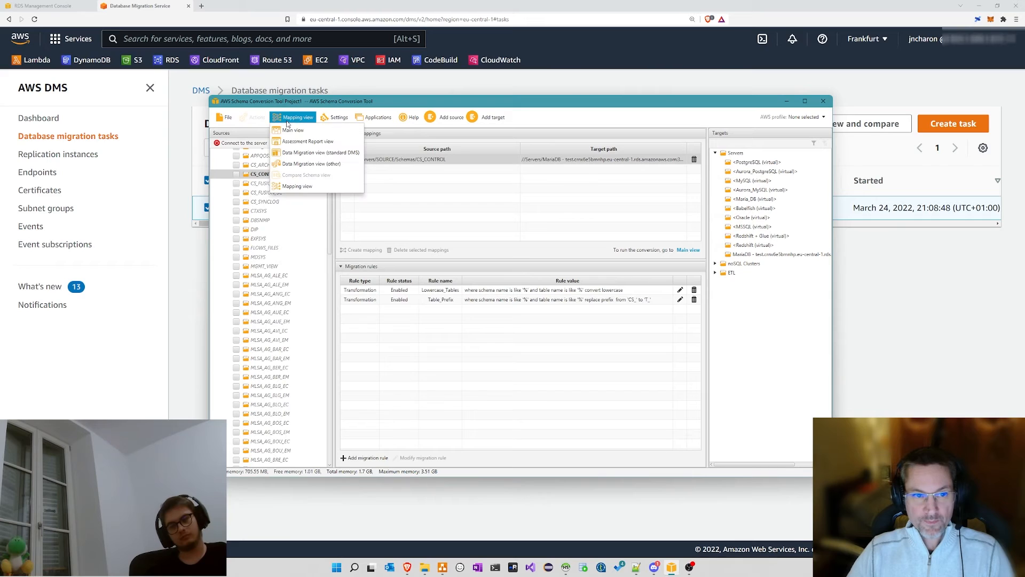
{"action": "left_click", "coordinate": [292, 129]}
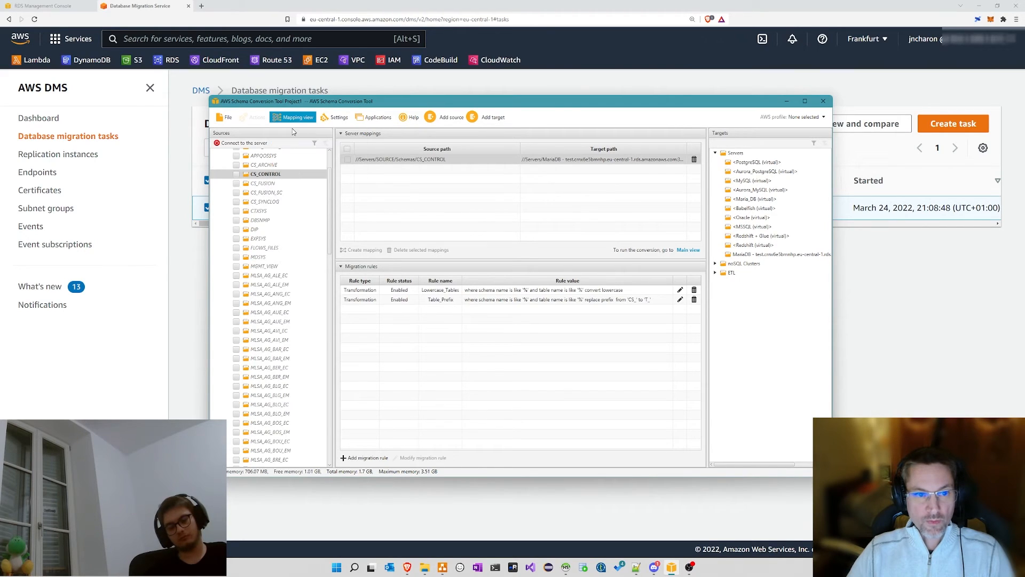
{"action": "scroll", "coordinate": [313, 245], "scroll_direction": "up", "scroll_amount": 10}
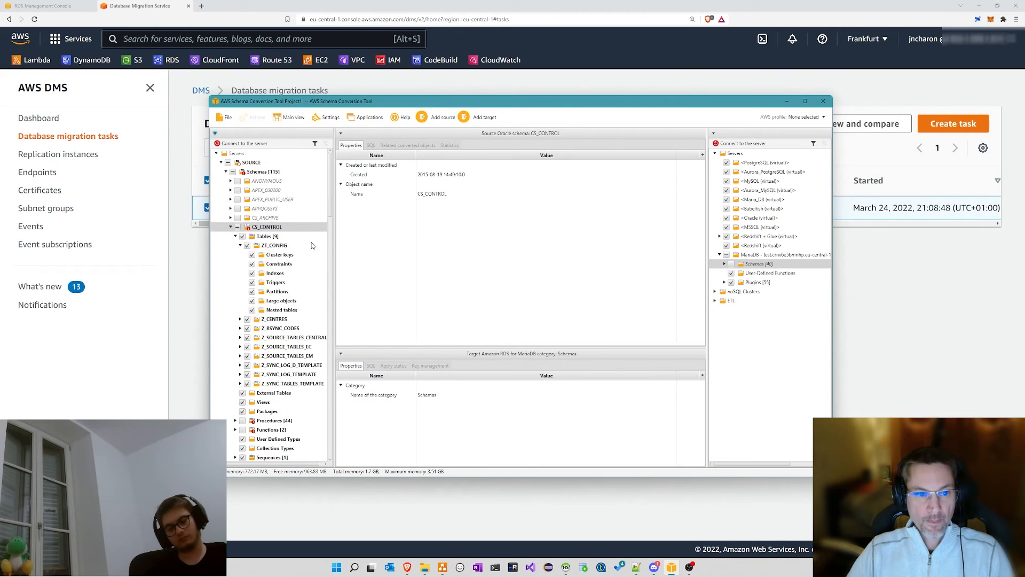
Step: Attempt Convert schema on CS_CONTROL, decline replacing target objects, and acknowledge the cancellation
{"action": "right_click", "coordinate": [273, 228]}
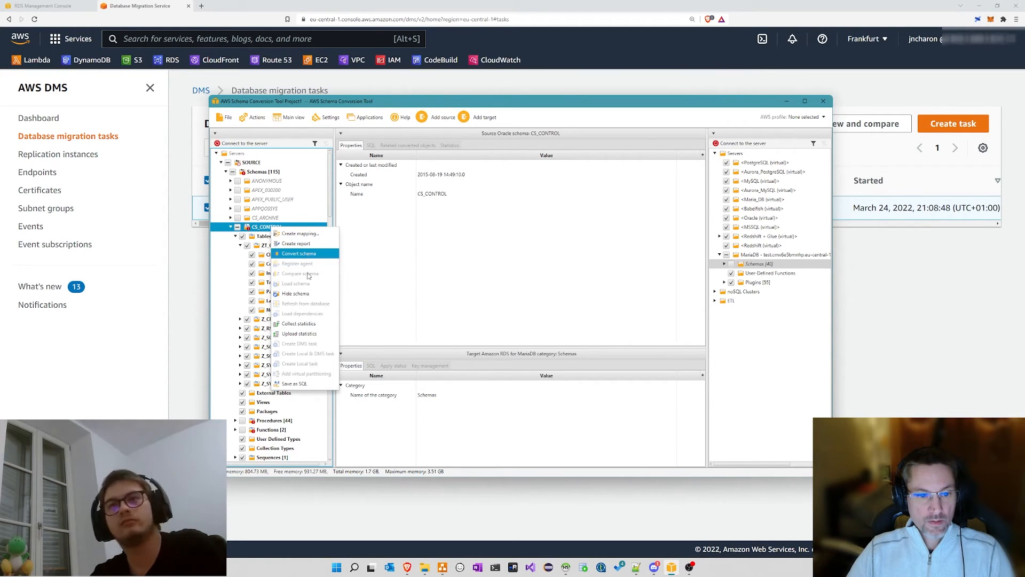
{"action": "left_click", "coordinate": [309, 255]}
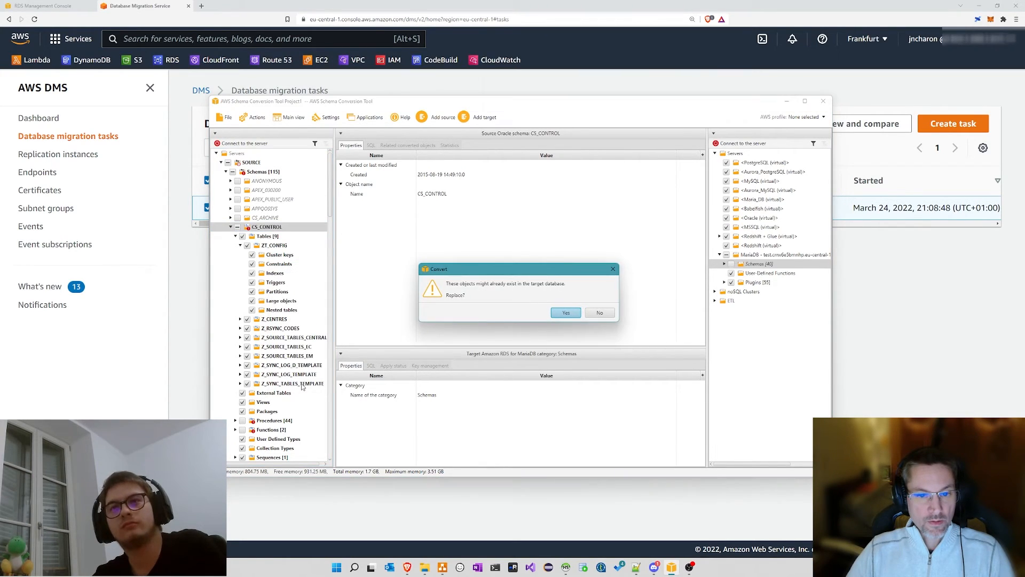
{"action": "left_click", "coordinate": [600, 313]}
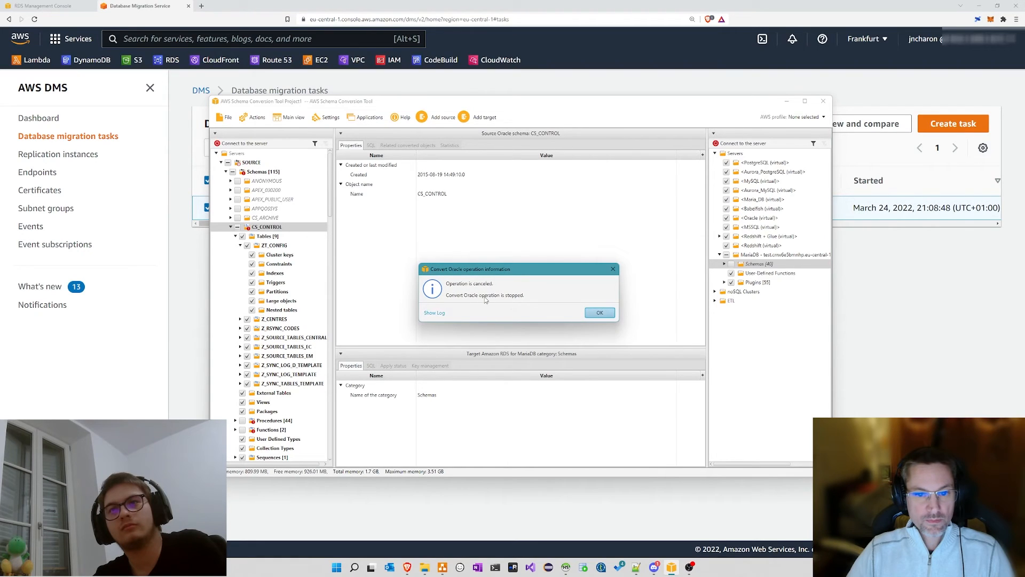
{"action": "left_click", "coordinate": [600, 313]}
{"action": "right_click", "coordinate": [278, 231]}
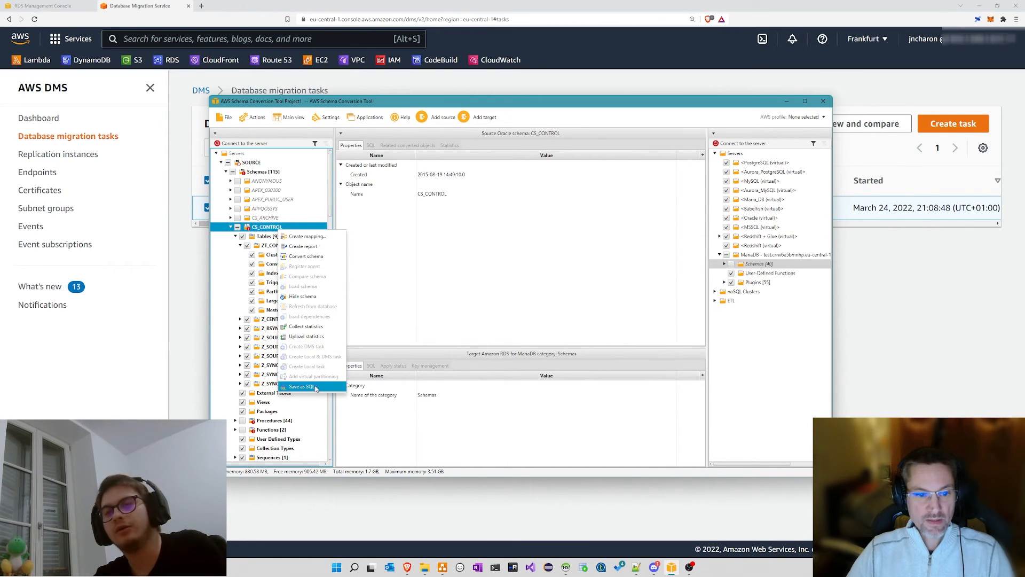
{"action": "left_click", "coordinate": [285, 235]}
Step: Open conversion.sql from the SCT Projects folder in Visual Studio Code via Open with
{"action": "left_click", "coordinate": [424, 567]}
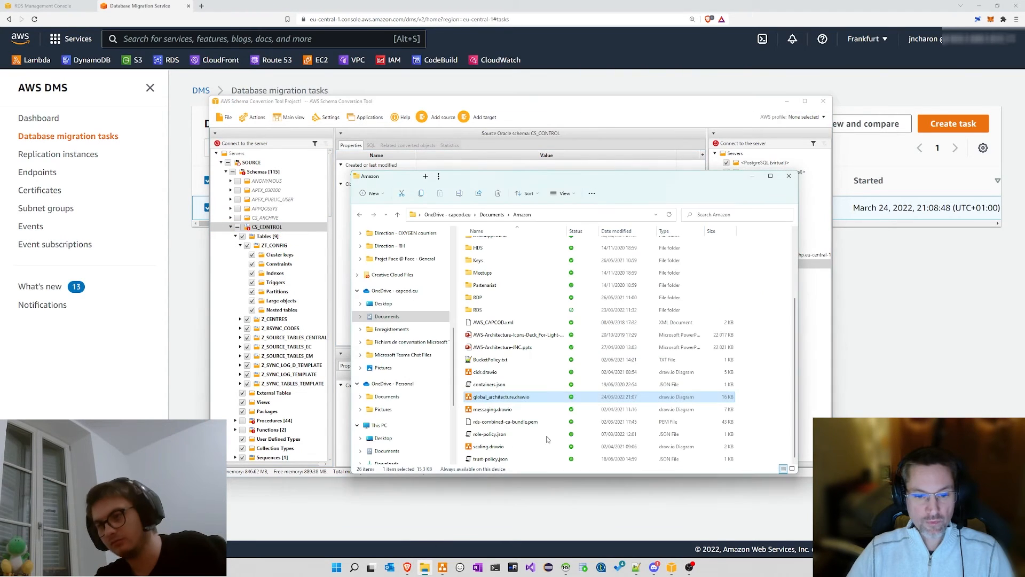
{"action": "left_click", "coordinate": [563, 214]}
{"action": "key", "text": "Return"}
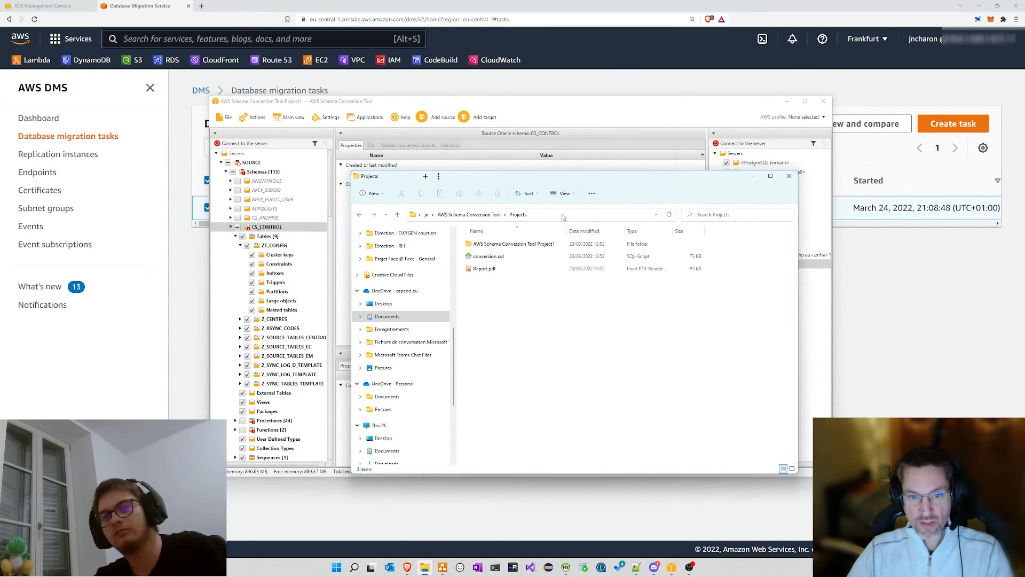
{"action": "right_click", "coordinate": [492, 262]}
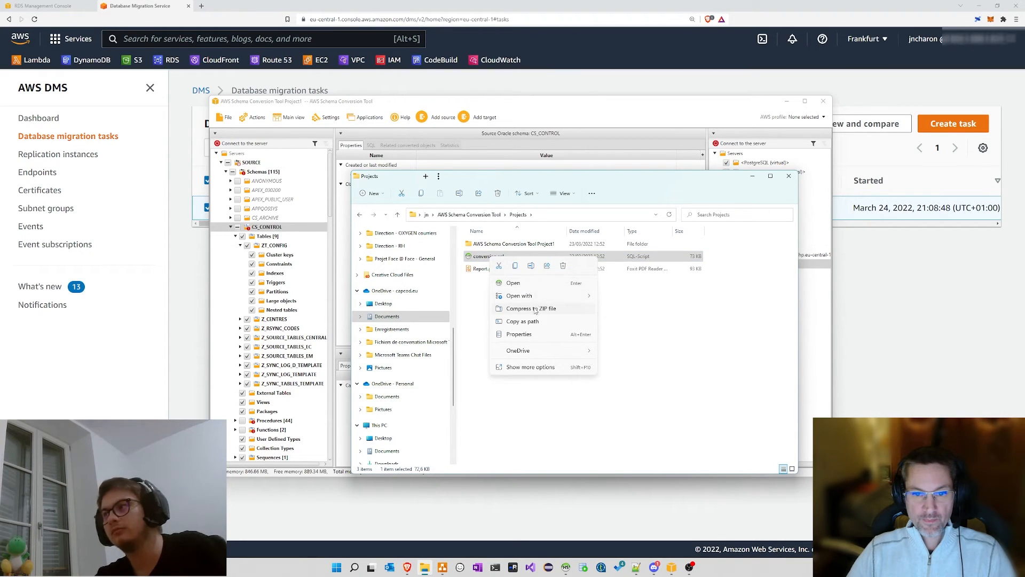
{"action": "mouse_move", "coordinate": [535, 296]}
{"action": "left_click", "coordinate": [624, 311]}
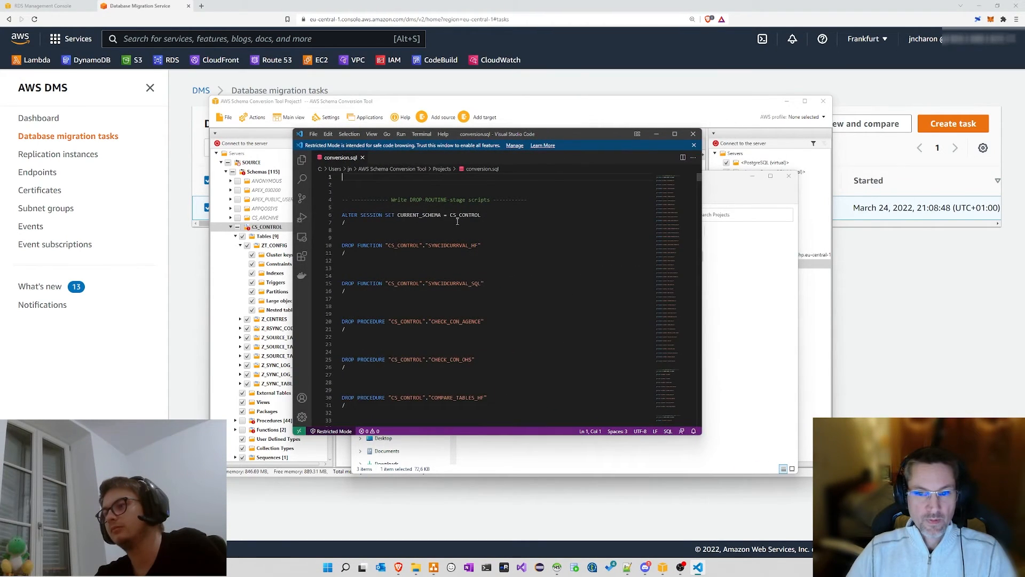
Step: Scroll through conversion.sql's DROP scripts and select the ZT_CONFIG CREATE TABLE statement
{"action": "scroll", "coordinate": [403, 218], "scroll_direction": "down", "scroll_amount": 10}
{"action": "scroll", "coordinate": [391, 227], "scroll_direction": "down", "scroll_amount": 11}
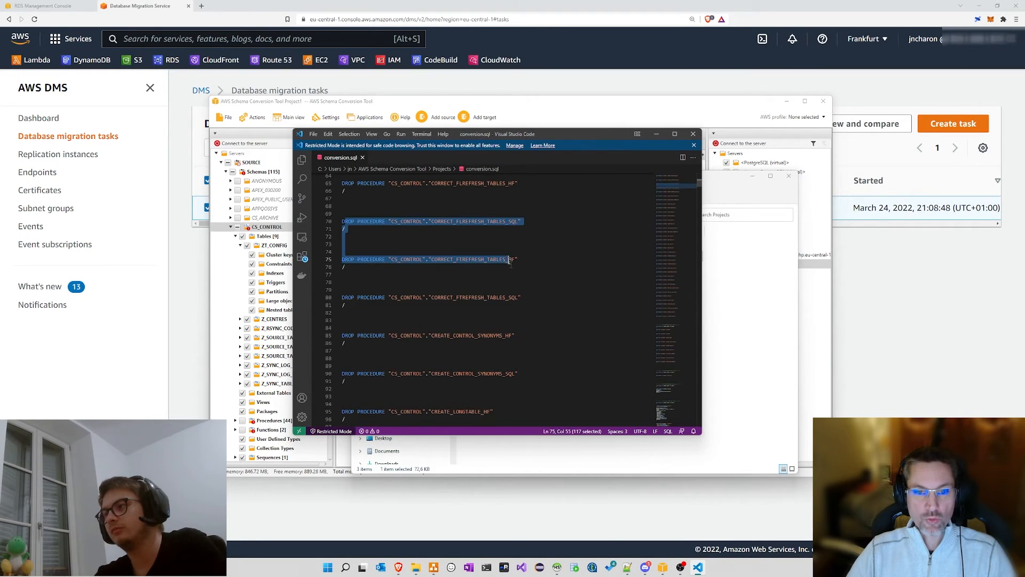
{"action": "left_click", "coordinate": [540, 292]}
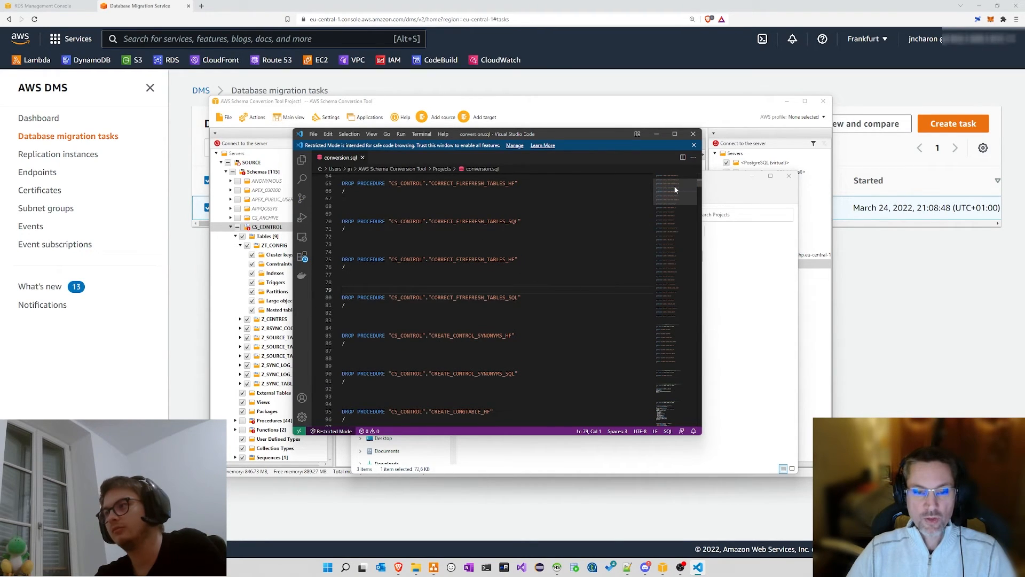
{"action": "left_click_drag", "start_coordinate": [674, 185], "coordinate": [671, 212]}
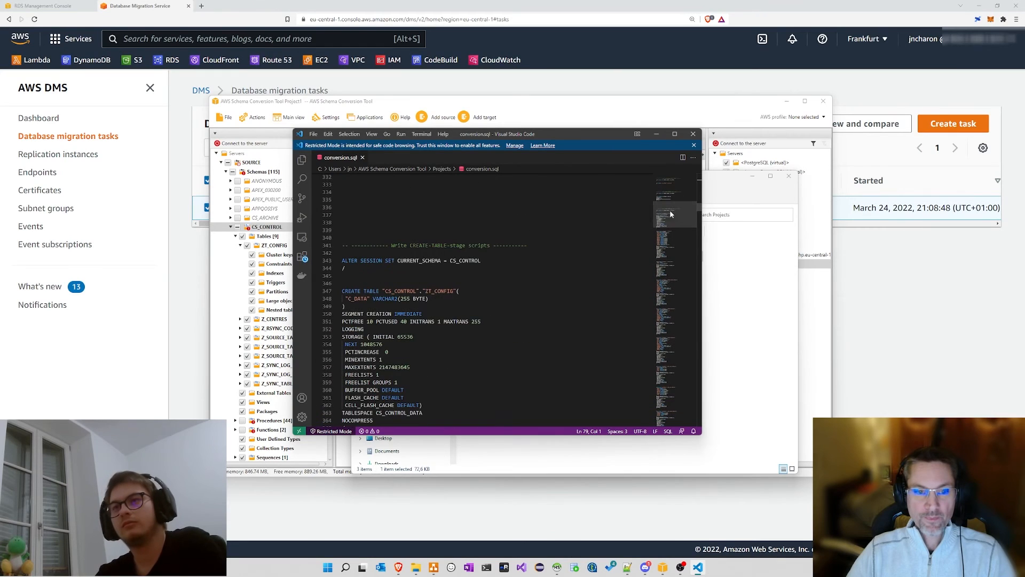
{"action": "scroll", "coordinate": [567, 222], "scroll_direction": "down", "scroll_amount": 2}
{"action": "left_click_drag", "start_coordinate": [343, 250], "coordinate": [502, 382]}
{"action": "left_click", "coordinate": [501, 335]}
Step: Scroll on to the CREATE OR REPLACE definitions, then bring the Schema Conversion Tool forward
{"action": "scroll", "coordinate": [496, 265], "scroll_direction": "down", "scroll_amount": 20}
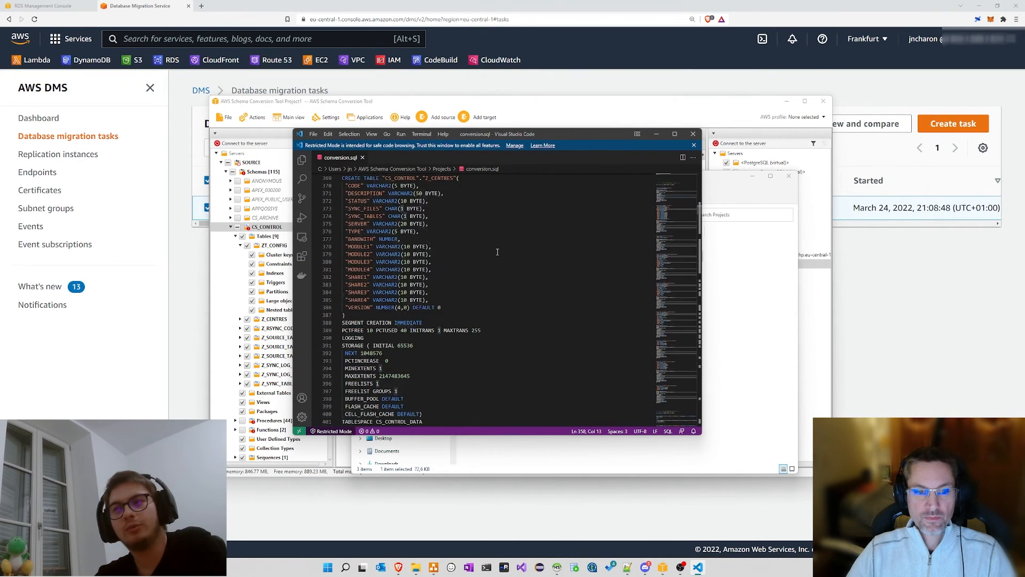
{"action": "scroll", "coordinate": [497, 249], "scroll_direction": "down", "scroll_amount": 20}
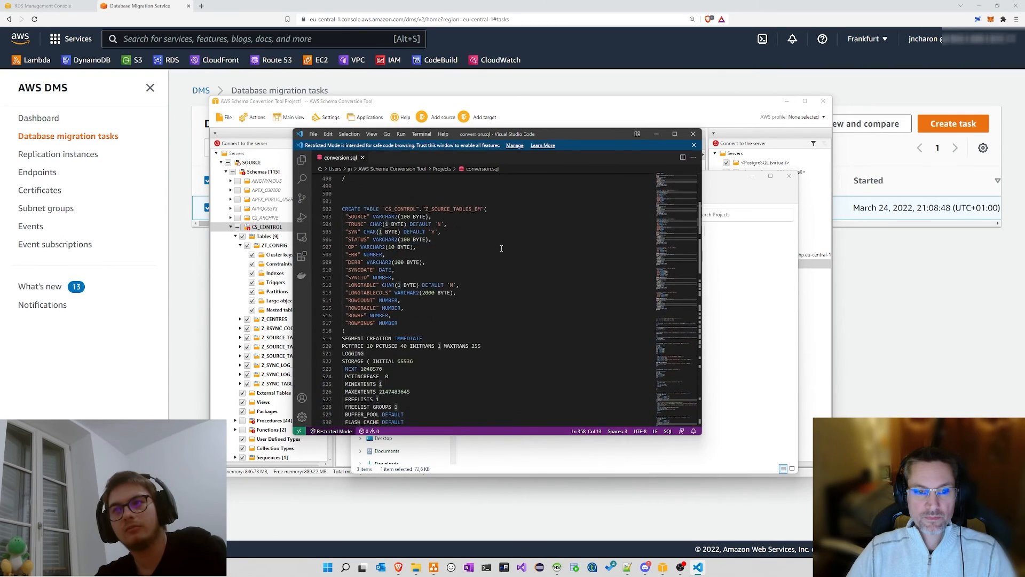
{"action": "scroll", "coordinate": [504, 245], "scroll_direction": "down", "scroll_amount": 13}
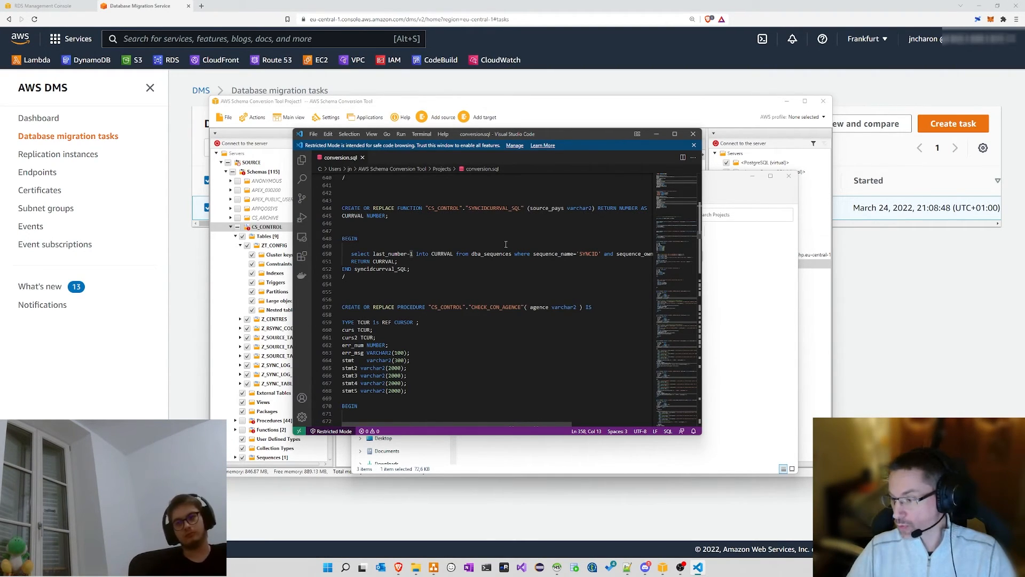
{"action": "left_click", "coordinate": [470, 113]}
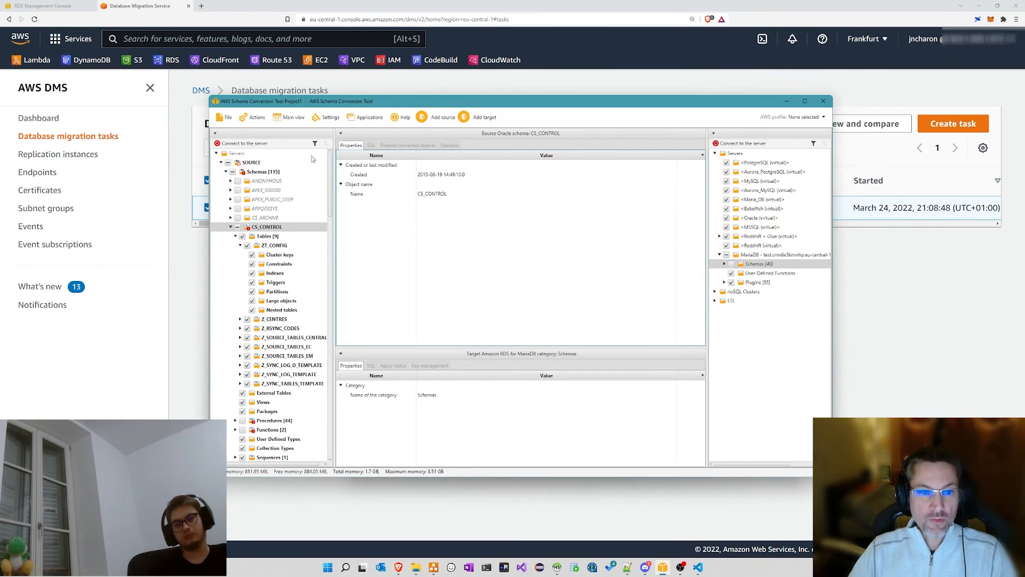
Step: Review the Lowercase_Tables rule and CS_CONTROL's MariaDB port 3306 target path, then open the Projects folder
{"action": "left_click", "coordinate": [289, 117]}
{"action": "left_click", "coordinate": [301, 189]}
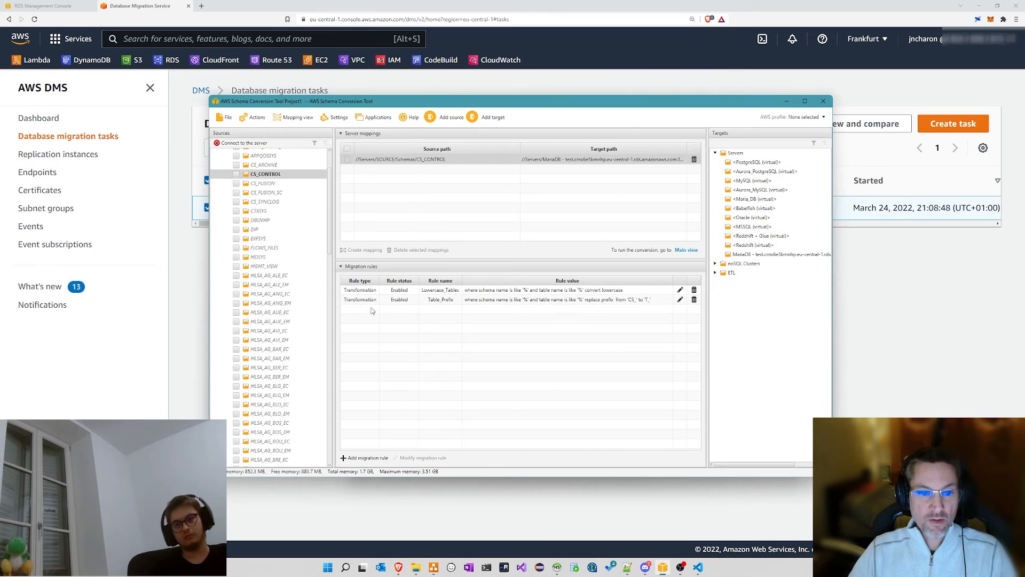
{"action": "left_click", "coordinate": [363, 291]}
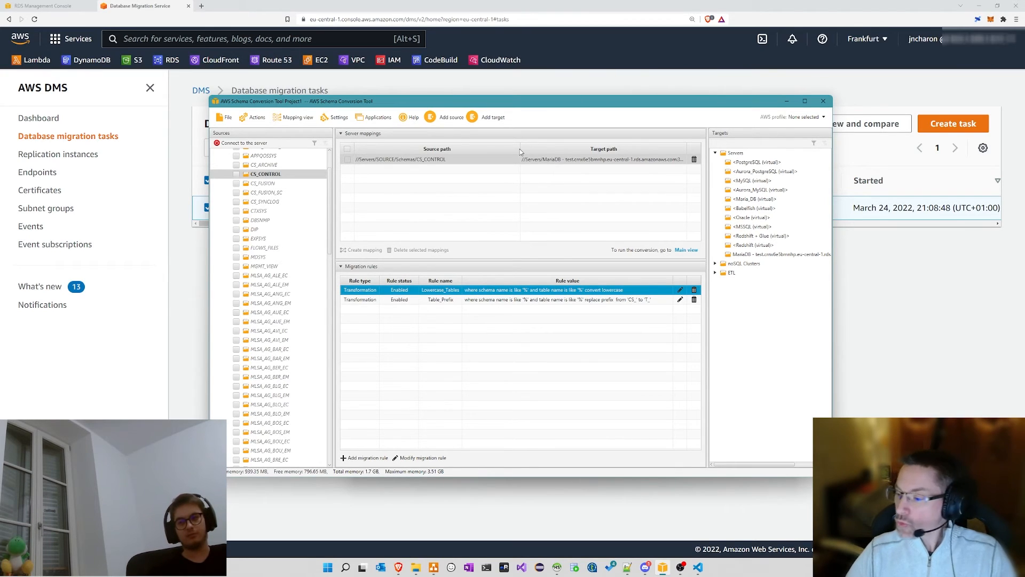
{"action": "left_click", "coordinate": [516, 158]}
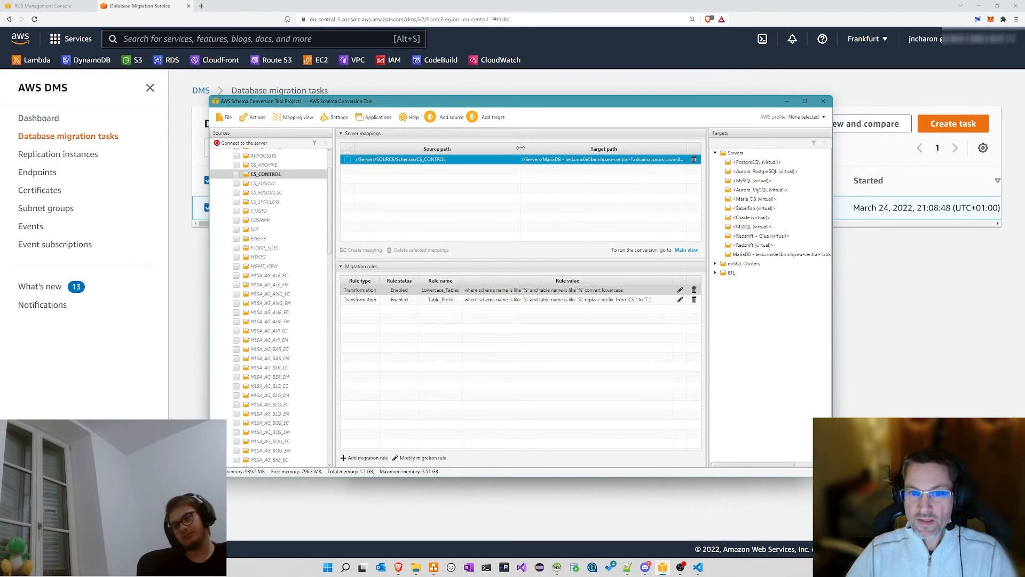
{"action": "left_click_drag", "start_coordinate": [520, 148], "coordinate": [499, 154]}
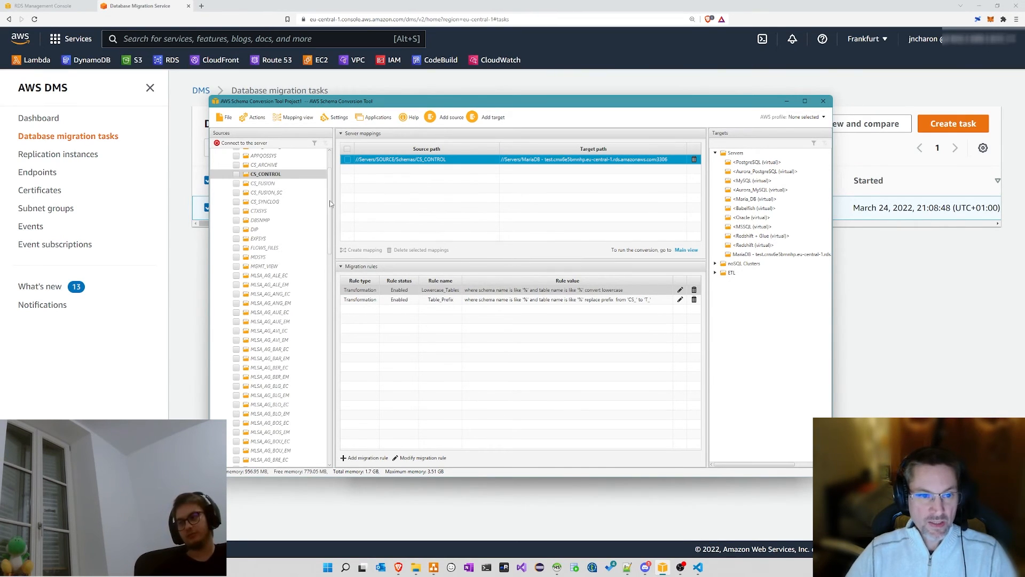
{"action": "left_click_drag", "start_coordinate": [330, 197], "coordinate": [326, 174]}
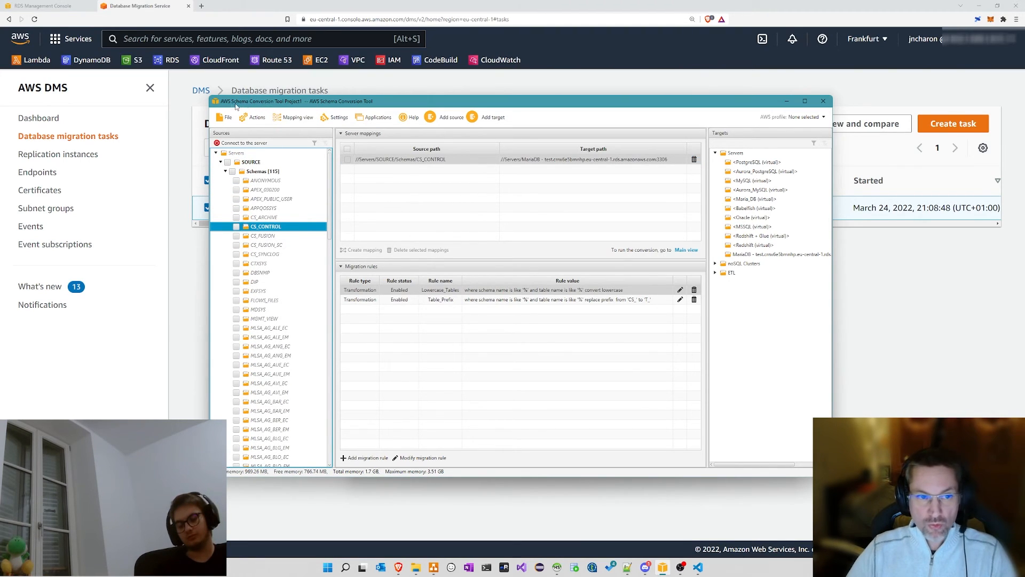
{"action": "left_click_drag", "start_coordinate": [296, 104], "coordinate": [303, 102]}
{"action": "left_click", "coordinate": [420, 568]}
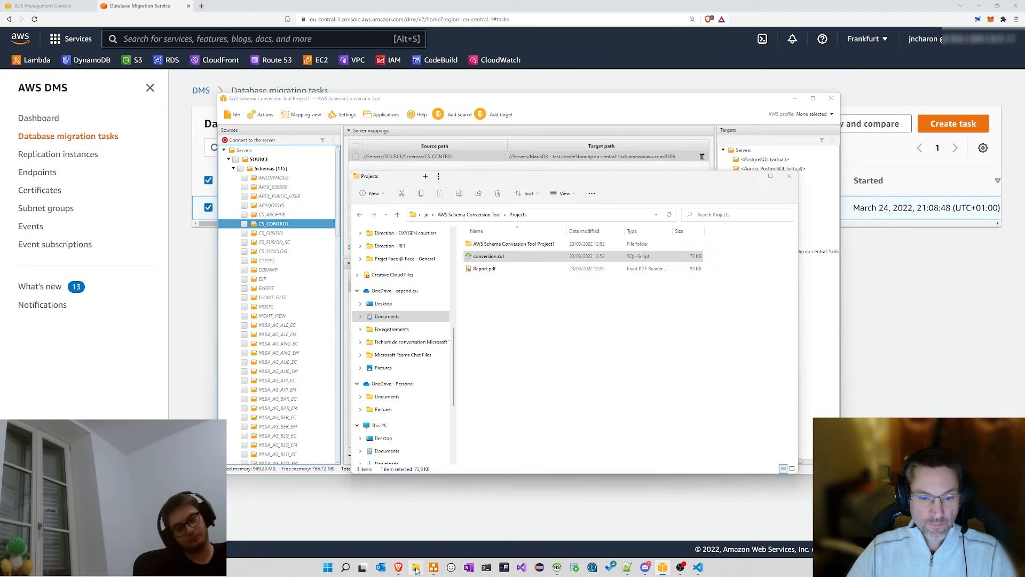
Step: Open Report.pdf in Foxit and widen its window to enlarge the page
{"action": "double_click", "coordinate": [486, 268]}
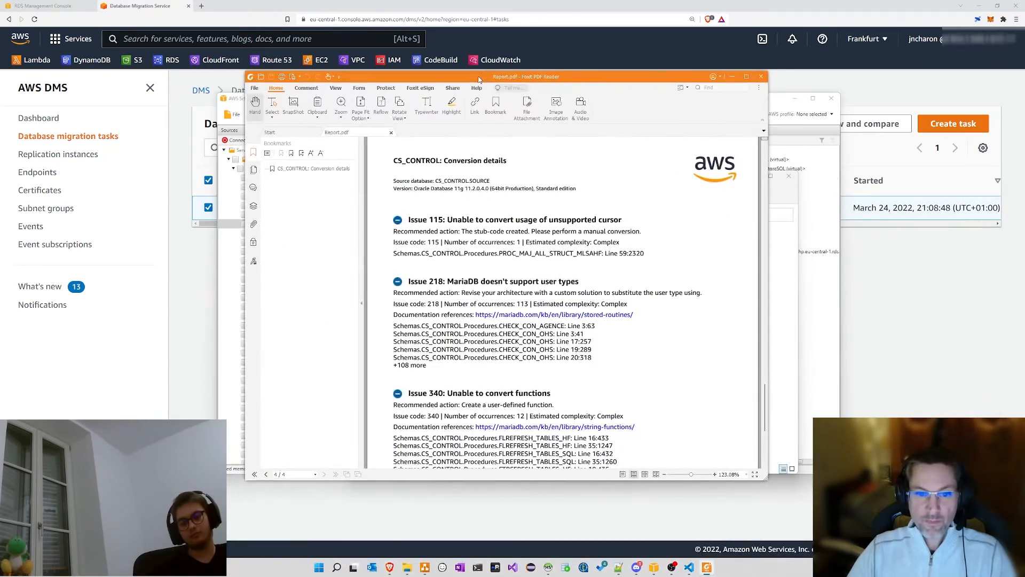
{"action": "scroll", "coordinate": [523, 212], "scroll_direction": "up", "scroll_amount": 2}
{"action": "scroll", "coordinate": [523, 212], "scroll_direction": "up", "scroll_amount": 10}
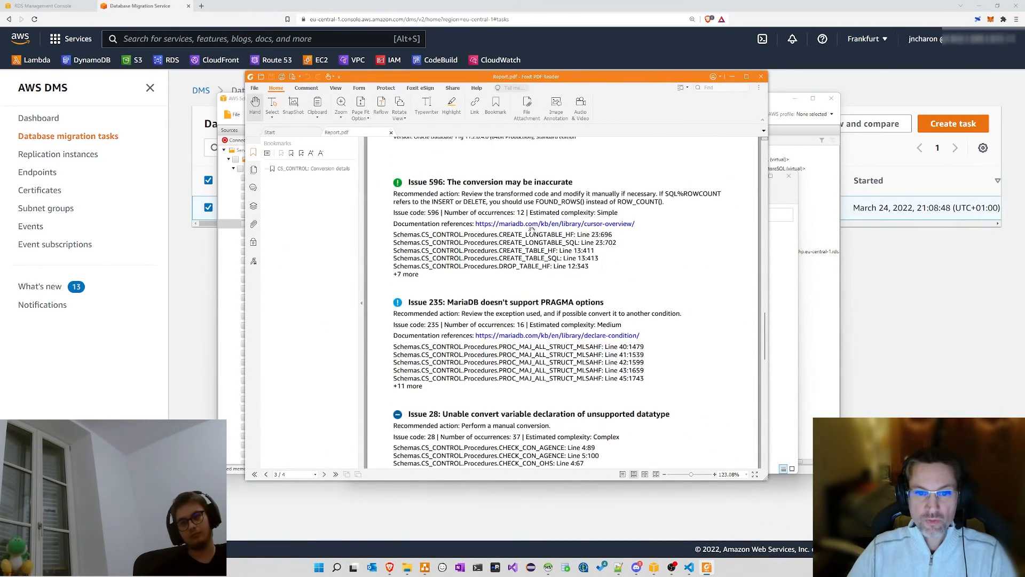
{"action": "scroll", "coordinate": [532, 230], "scroll_direction": "up", "scroll_amount": 8}
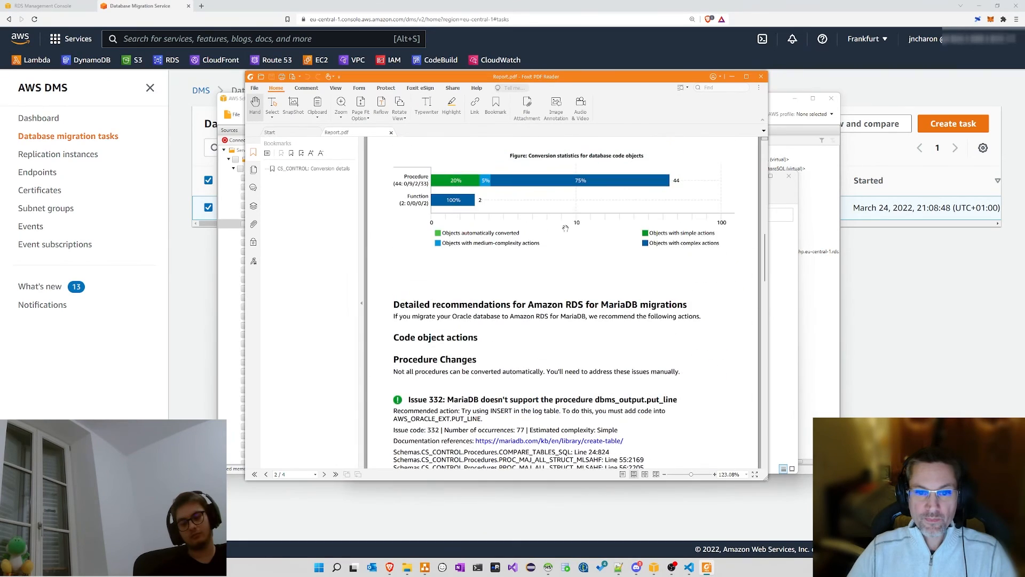
{"action": "scroll", "coordinate": [583, 227], "scroll_direction": "up", "scroll_amount": 8}
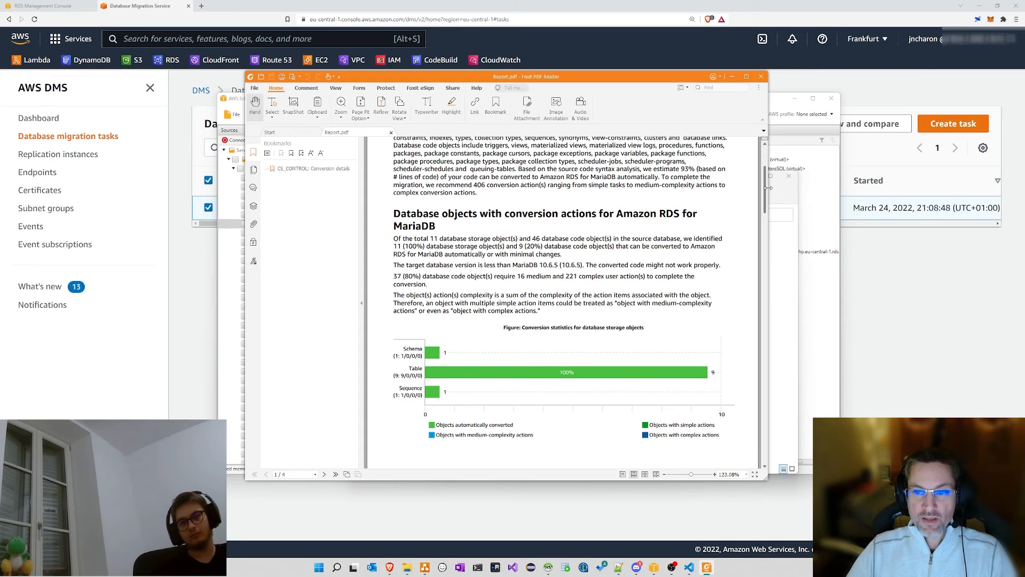
{"action": "left_click_drag", "start_coordinate": [768, 191], "coordinate": [836, 191]}
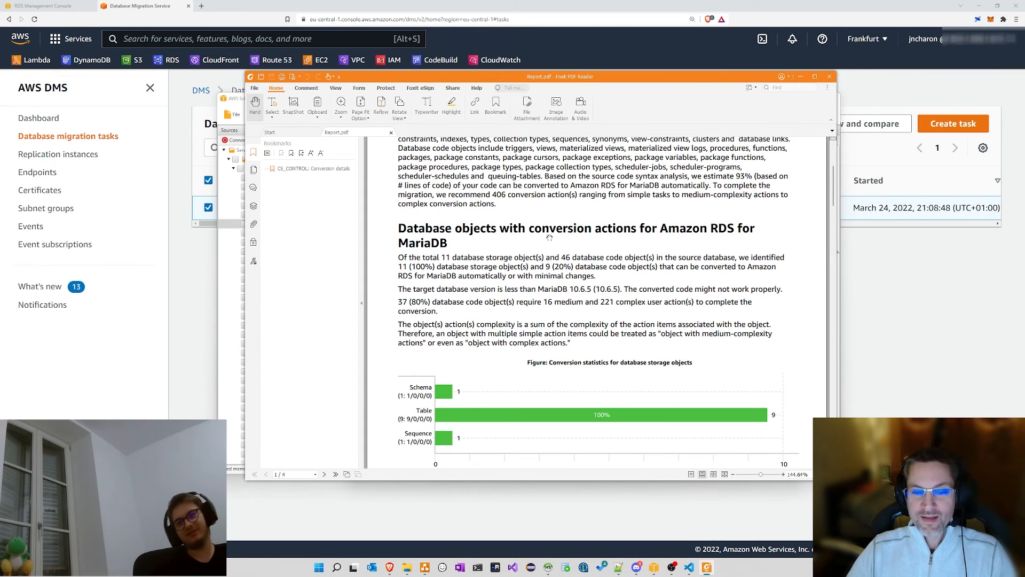
Step: Read the Conversion details and Issue 332/334 sections, then bring the SCT project forward
{"action": "scroll", "coordinate": [551, 236], "scroll_direction": "down", "scroll_amount": 2}
{"action": "scroll", "coordinate": [555, 237], "scroll_direction": "up", "scroll_amount": 1}
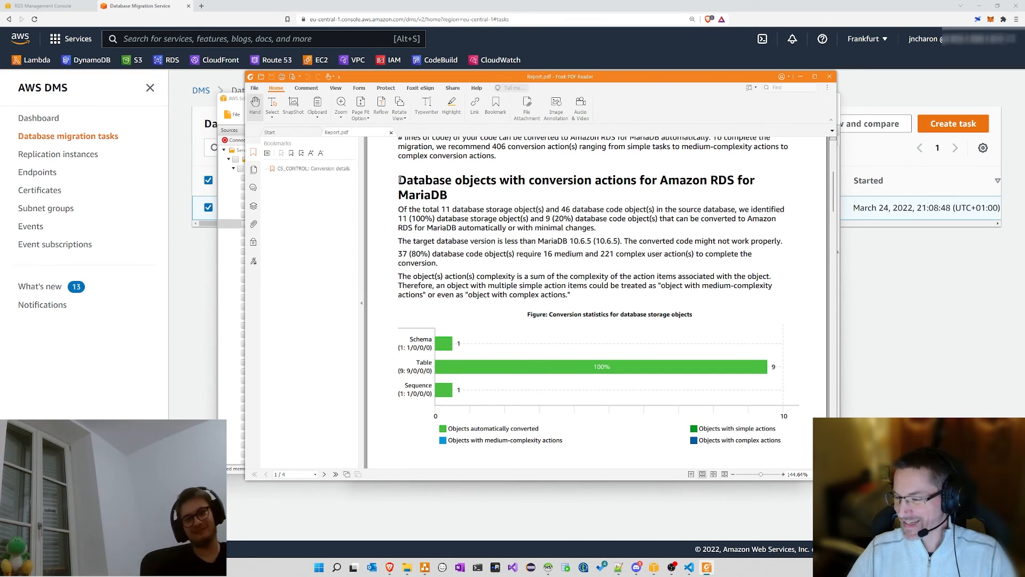
{"action": "scroll", "coordinate": [490, 313], "scroll_direction": "down", "scroll_amount": 8}
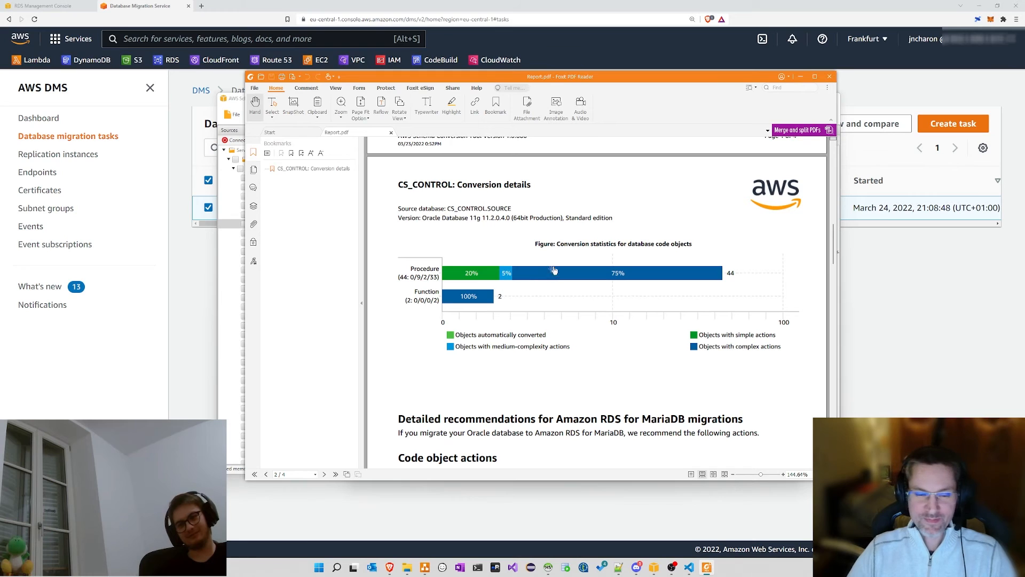
{"action": "scroll", "coordinate": [539, 269], "scroll_direction": "down", "scroll_amount": 5}
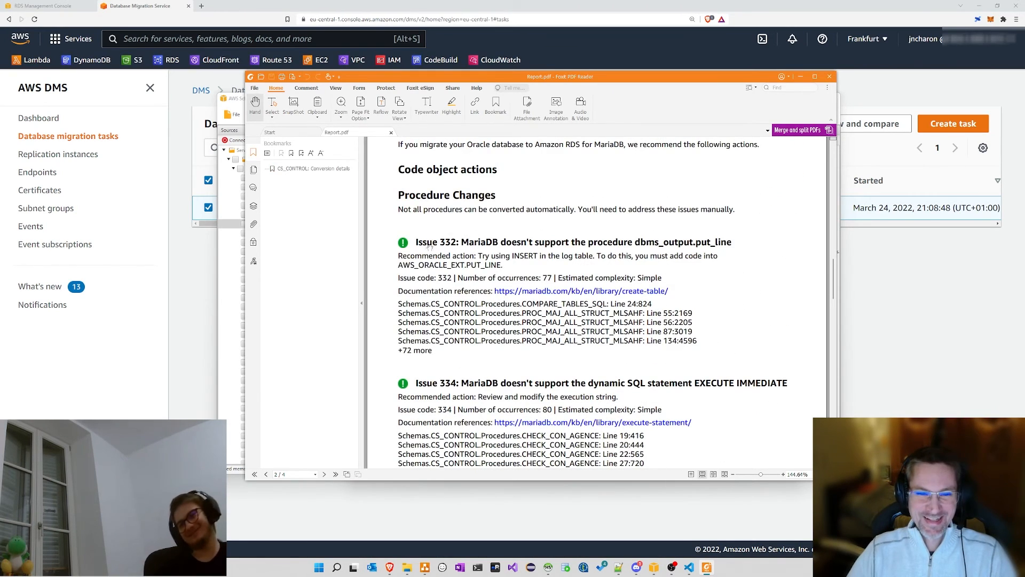
{"action": "scroll", "coordinate": [431, 251], "scroll_direction": "down", "scroll_amount": 2}
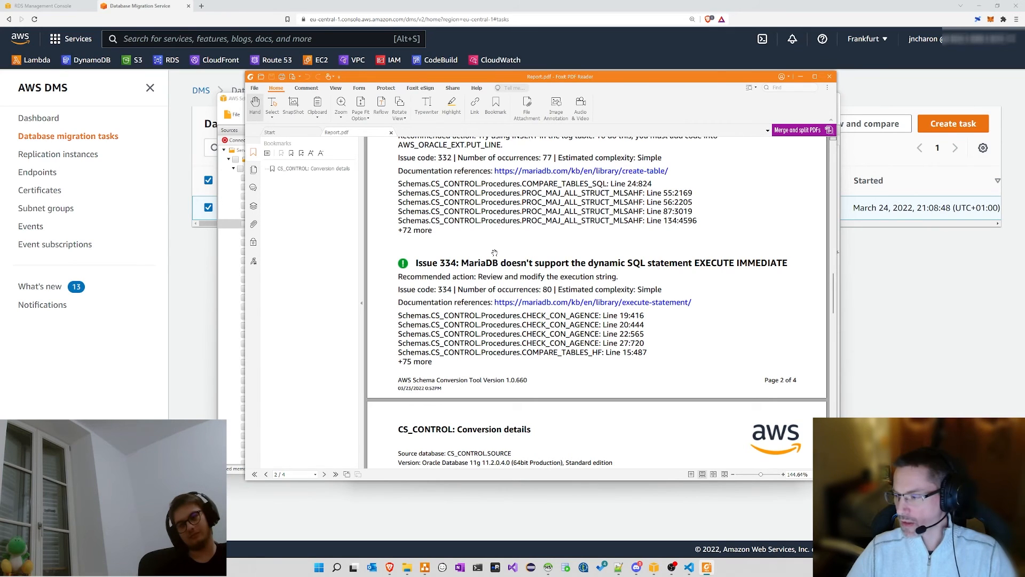
{"action": "scroll", "coordinate": [494, 253], "scroll_direction": "up", "scroll_amount": 5}
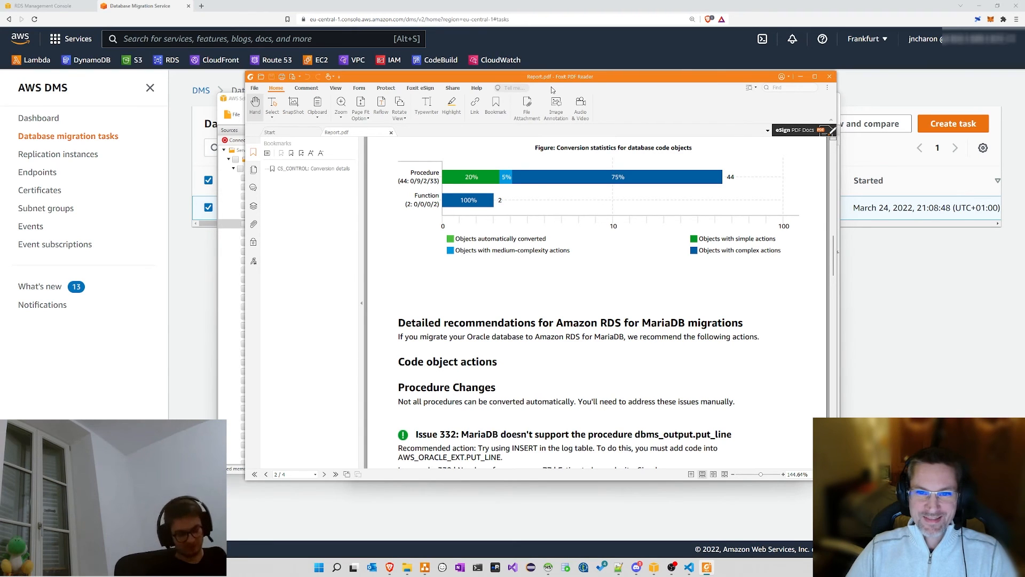
{"action": "left_click_drag", "start_coordinate": [551, 80], "coordinate": [599, 78]}
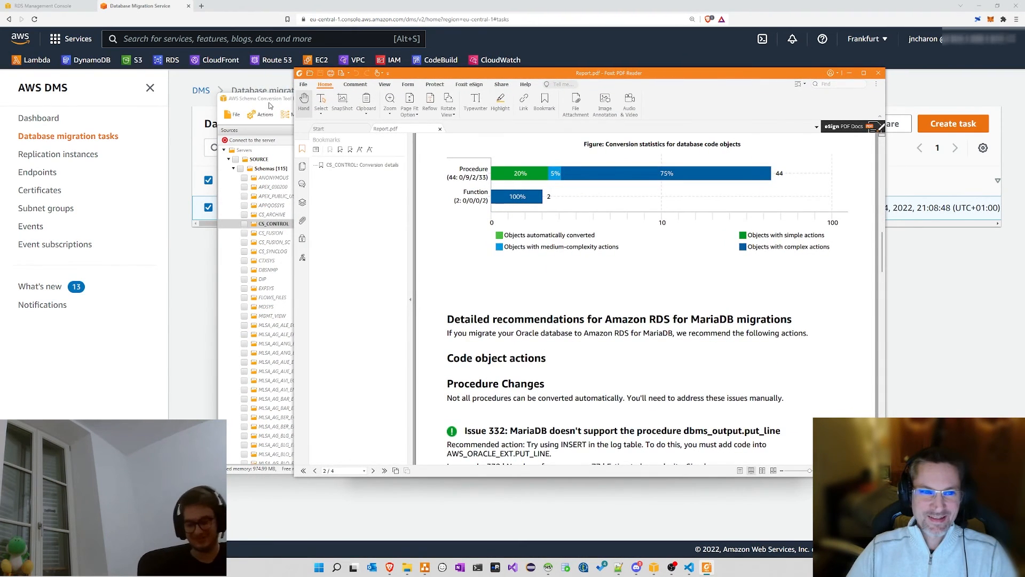
{"action": "left_click", "coordinate": [287, 283]}
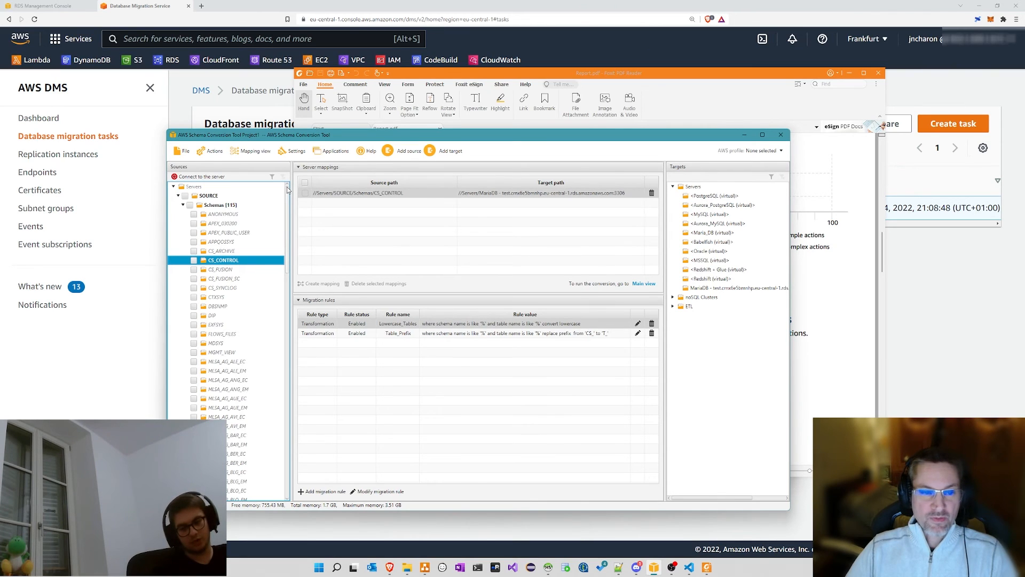
Step: Switch the project to Main view and select CS_CONTROL in the source tree
{"action": "left_click_drag", "start_coordinate": [308, 135], "coordinate": [378, 131]}
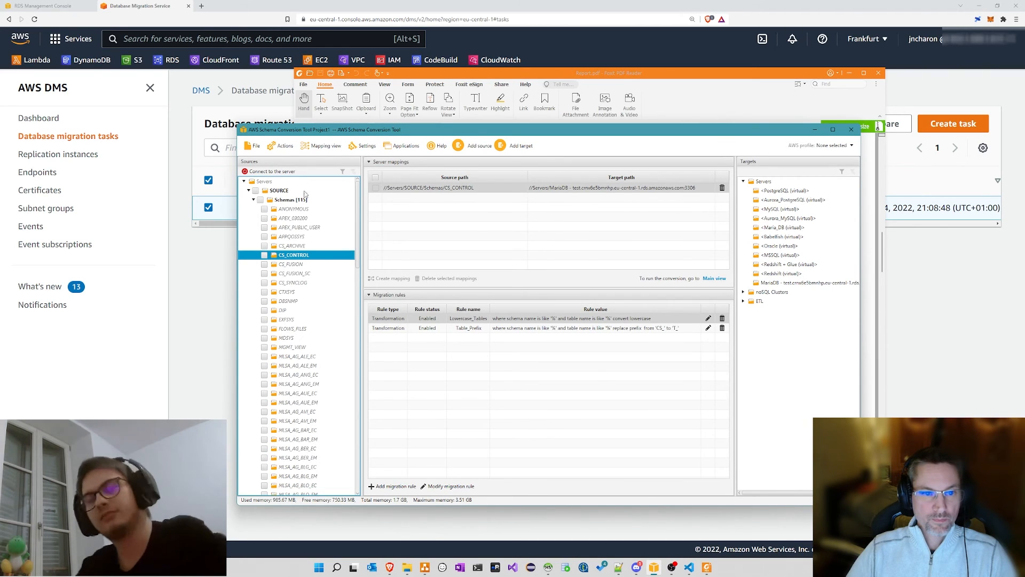
{"action": "left_click", "coordinate": [283, 145]}
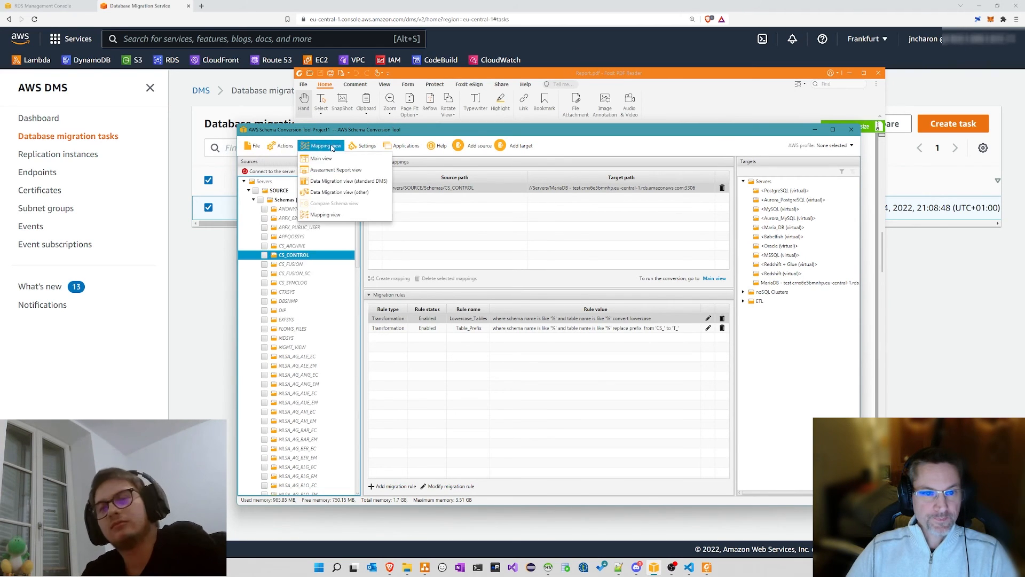
{"action": "left_click", "coordinate": [321, 159]}
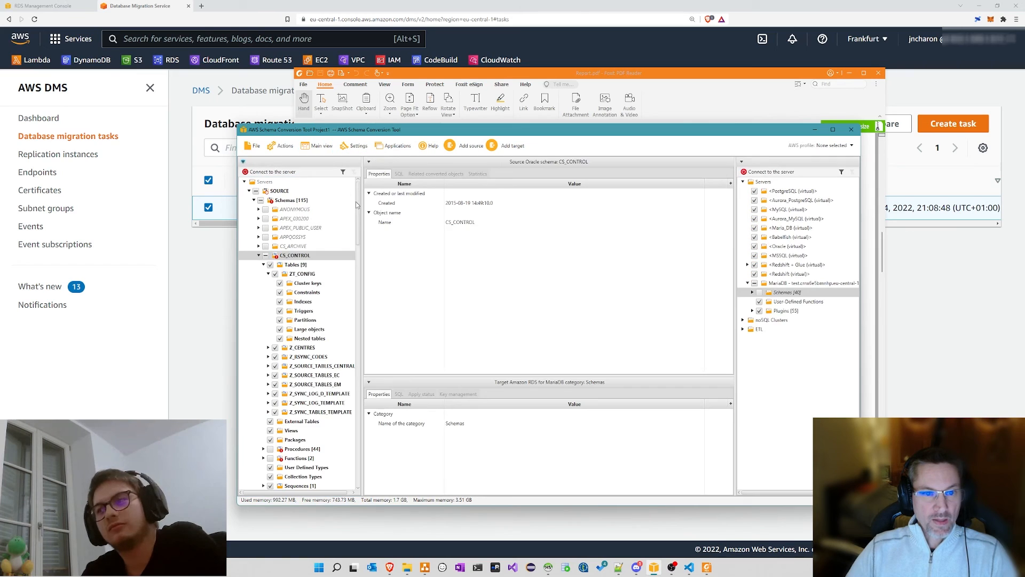
{"action": "left_click", "coordinate": [356, 229]}
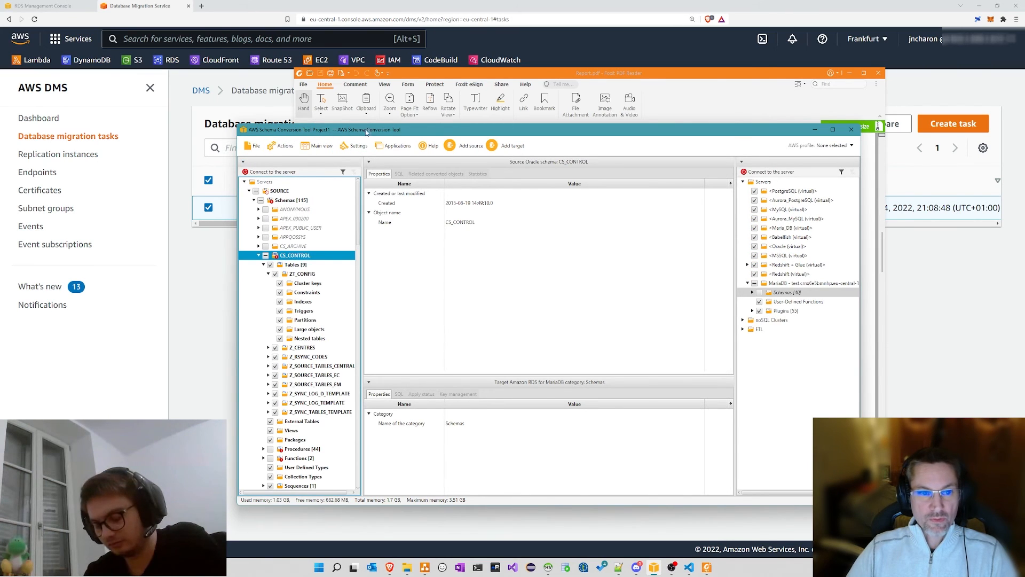
Step: Minimise the Foxit PDF report and reposition the Schema Conversion Tool window
{"action": "left_click_drag", "start_coordinate": [367, 132], "coordinate": [337, 125]}
{"action": "left_click", "coordinate": [853, 75]}
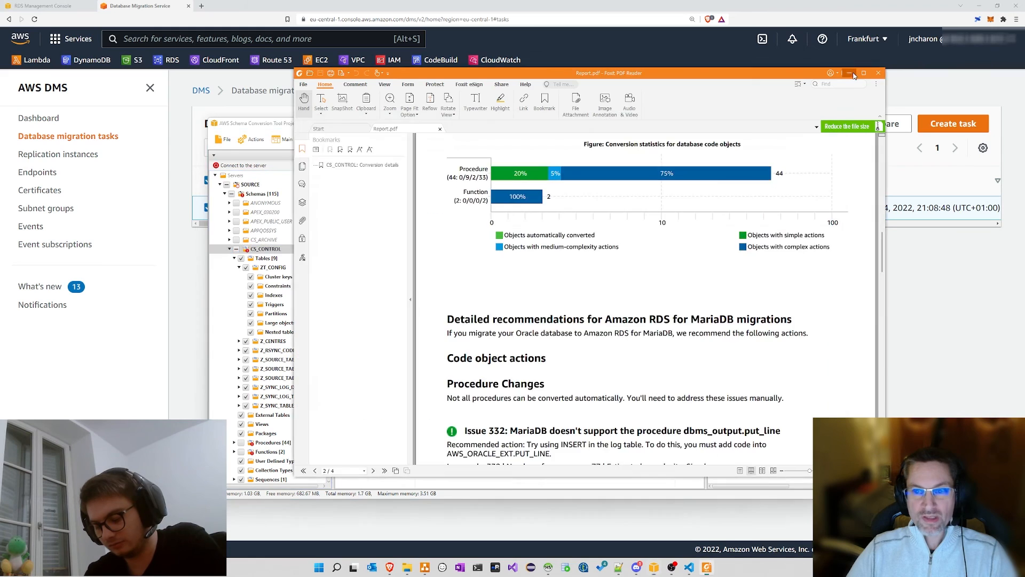
{"action": "left_click", "coordinate": [853, 75]}
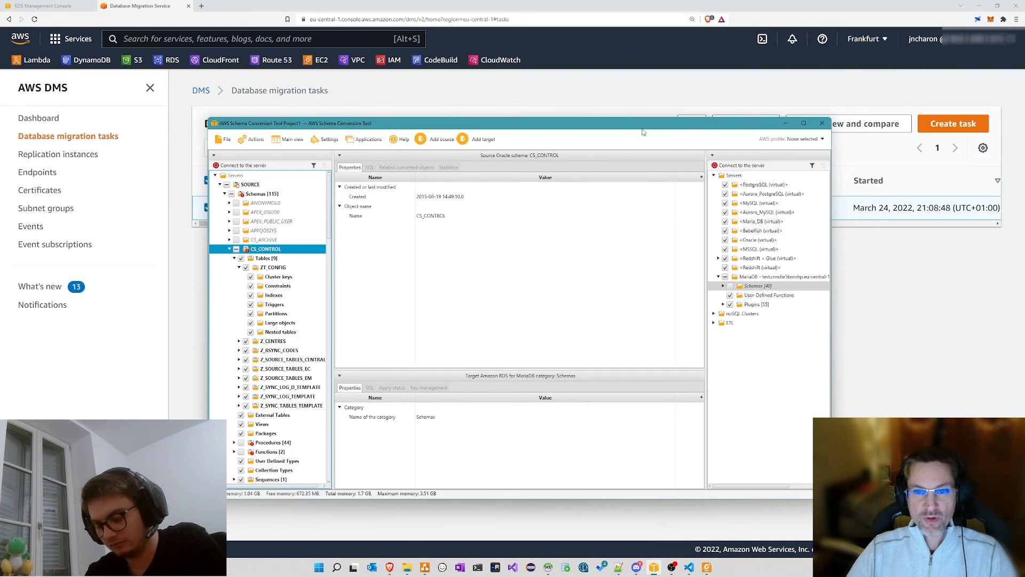
{"action": "left_click_drag", "start_coordinate": [581, 129], "coordinate": [662, 82]}
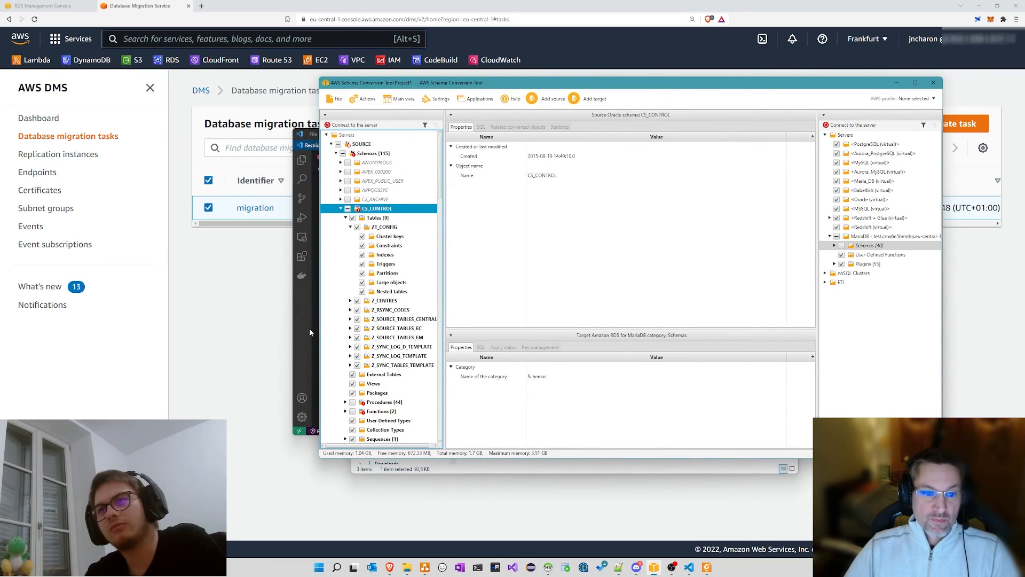
Step: Bring the conversion.sql editor forward, reposition it beside the SCT project, and enlarge it
{"action": "left_click", "coordinate": [309, 328]}
{"action": "left_click_drag", "start_coordinate": [536, 134], "coordinate": [283, 137]}
{"action": "left_click_drag", "start_coordinate": [578, 85], "coordinate": [647, 90]}
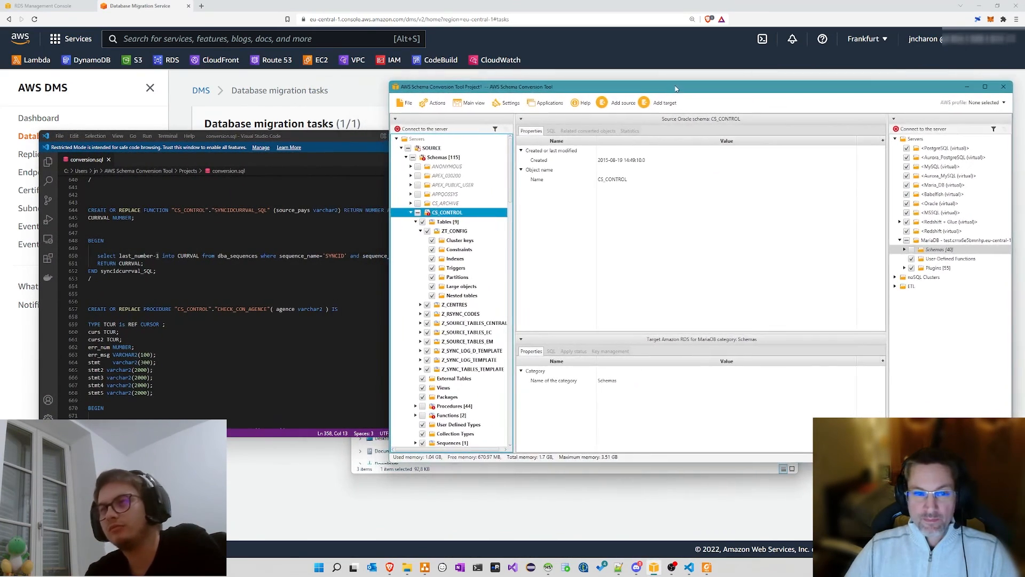
{"action": "left_click_drag", "start_coordinate": [303, 136], "coordinate": [273, 120]}
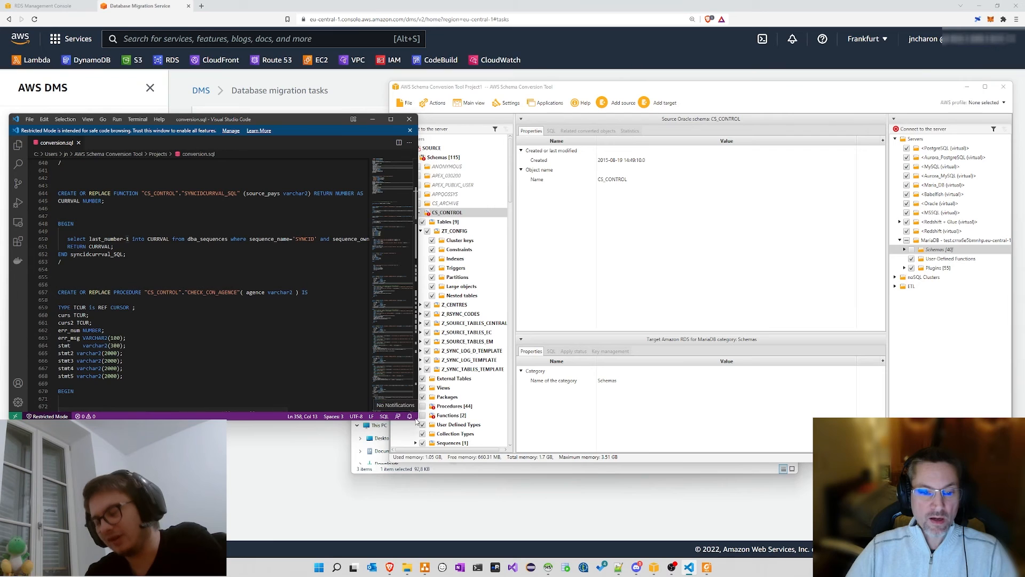
{"action": "left_click_drag", "start_coordinate": [415, 418], "coordinate": [492, 477]}
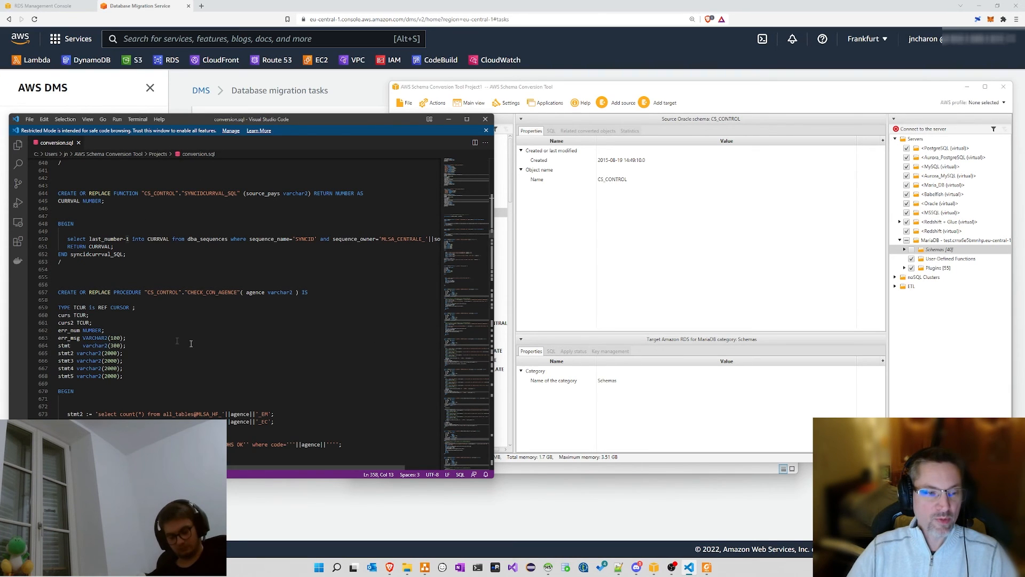
Step: Review the CS_CONTROL statements in conversion.sql, then return to the DMS migration tasks list
{"action": "scroll", "coordinate": [363, 278], "scroll_direction": "up", "scroll_amount": 10}
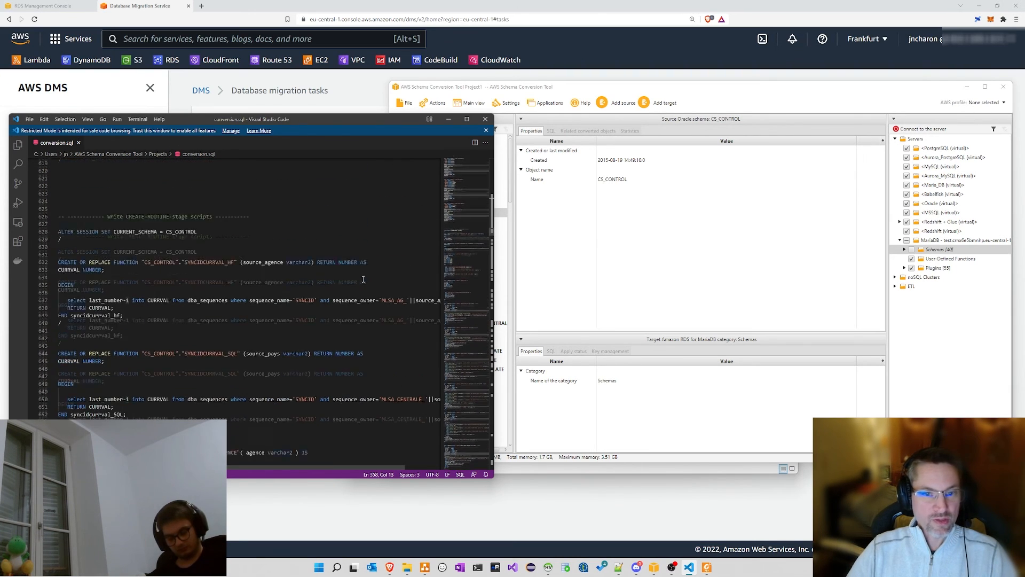
{"action": "scroll", "coordinate": [363, 279], "scroll_direction": "up", "scroll_amount": 2}
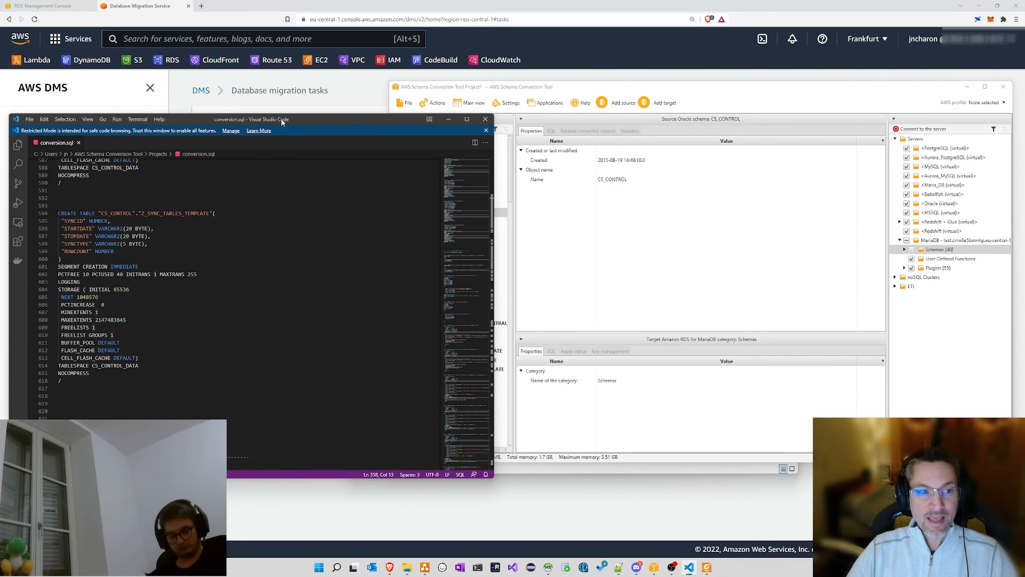
{"action": "left_click_drag", "start_coordinate": [282, 123], "coordinate": [322, 145]}
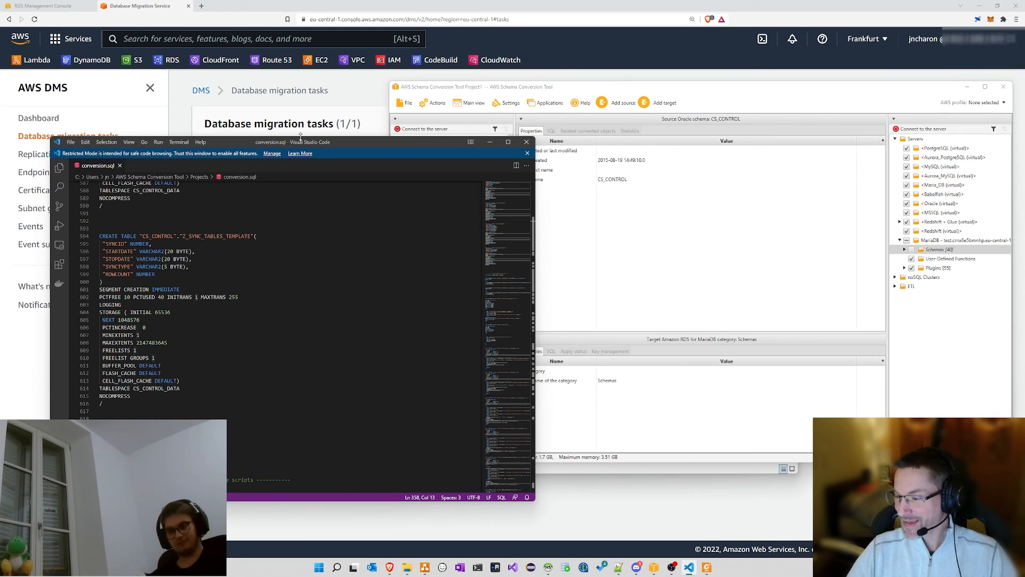
{"action": "left_click", "coordinate": [252, 95]}
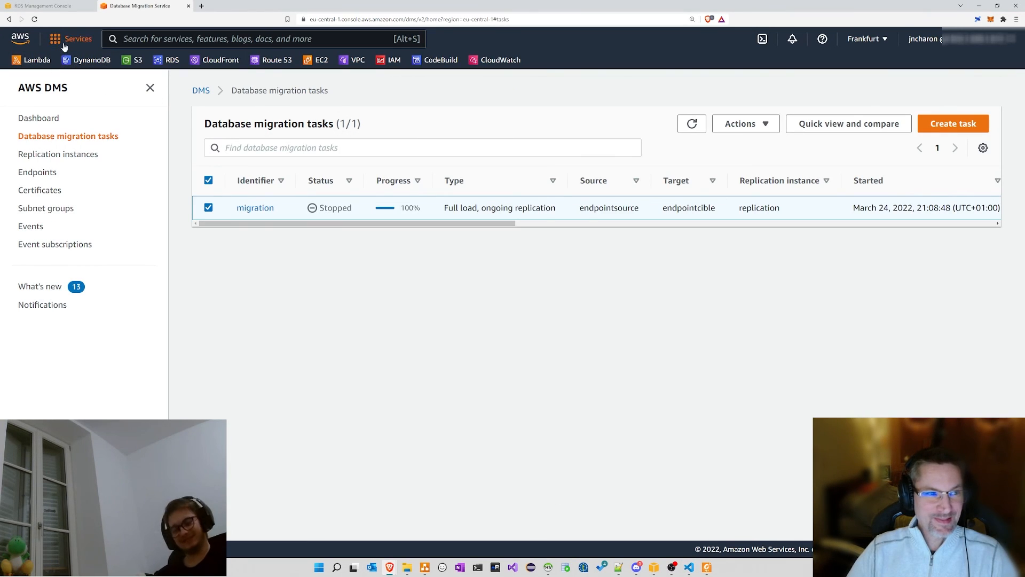
Step: Browse the AWS services list, then go to the Amazon RDS dashboard from the favourites bar
{"action": "left_click", "coordinate": [74, 38]}
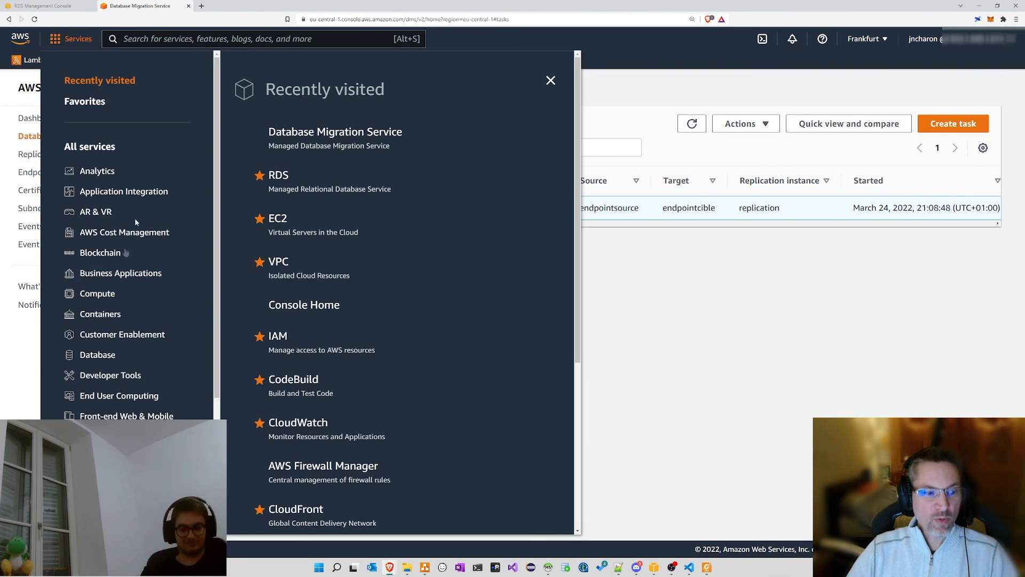
{"action": "scroll", "coordinate": [396, 181], "scroll_direction": "down", "scroll_amount": 5}
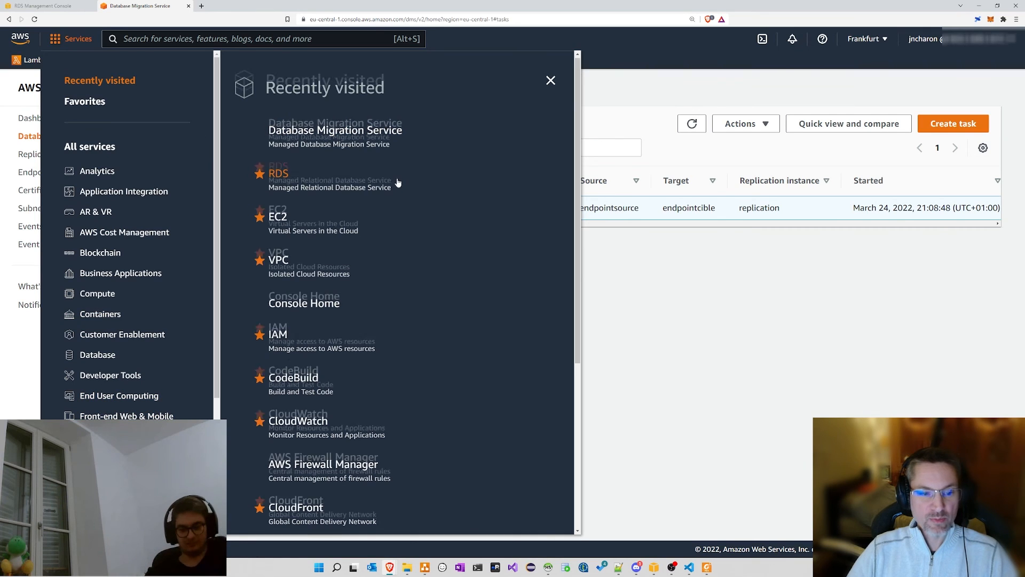
{"action": "scroll", "coordinate": [396, 181], "scroll_direction": "up", "scroll_amount": 5}
{"action": "left_click", "coordinate": [617, 244]}
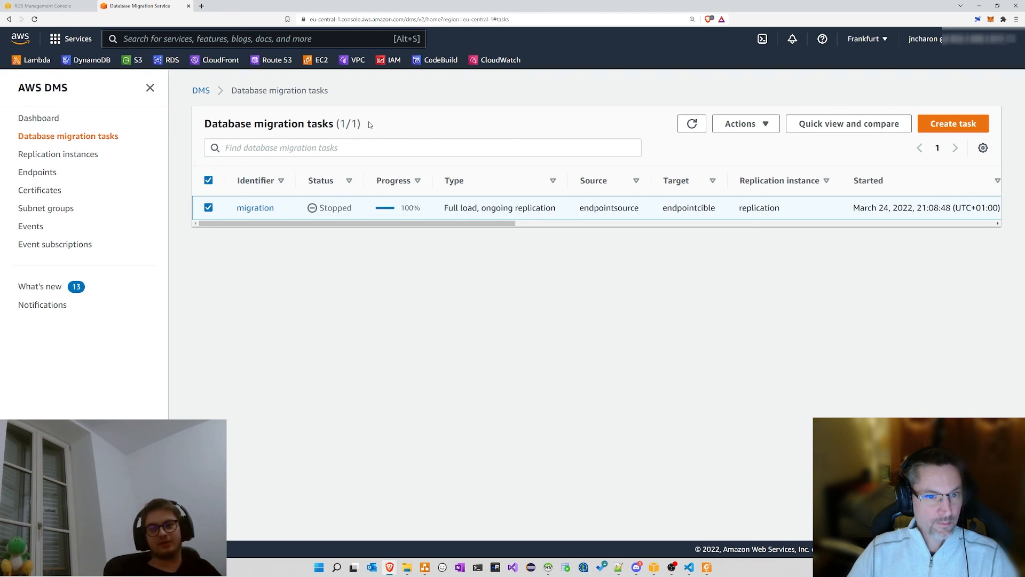
{"action": "left_click", "coordinate": [171, 63]}
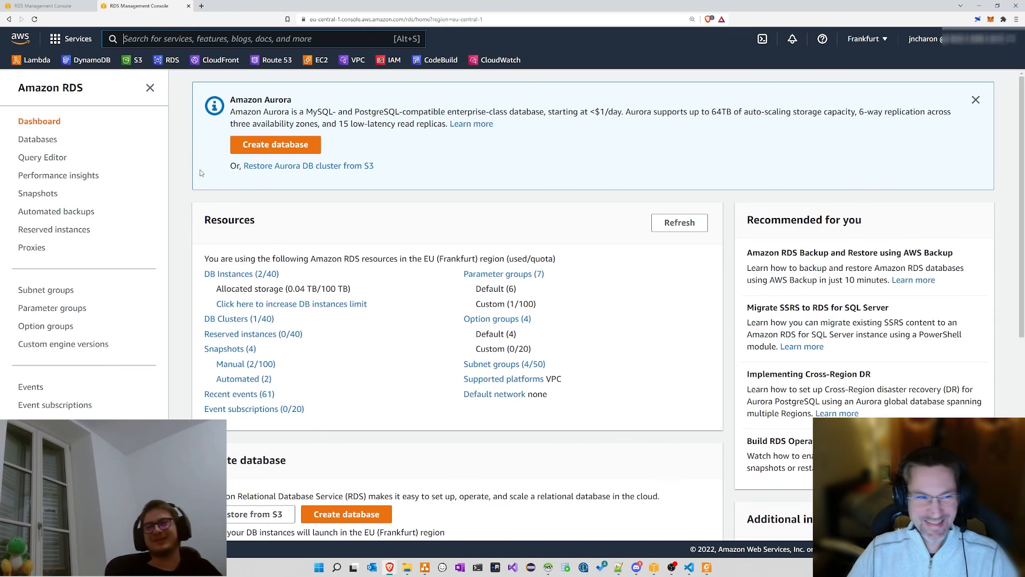
Step: Open the RDS Databases list showing capcodtv (Aurora Serverless) and MariaDB instances cible and source
{"action": "left_click", "coordinate": [225, 273]}
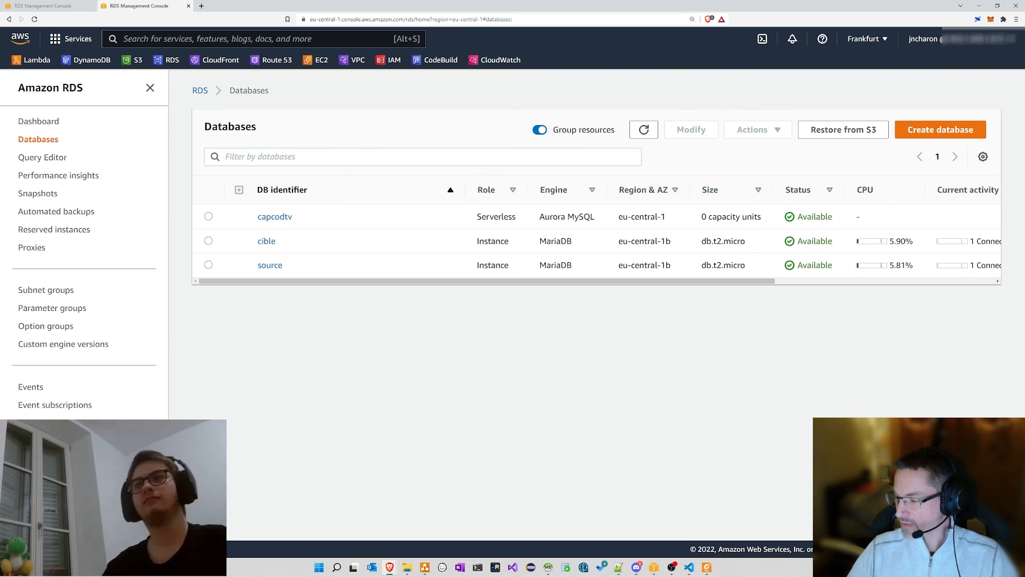
{"action": "key", "text": "alt+Tab"}
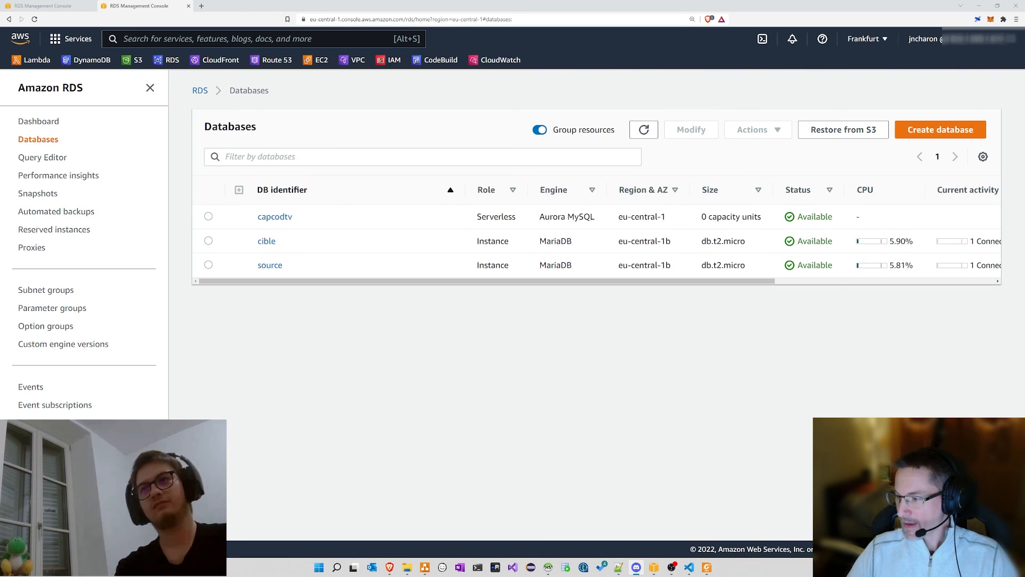
{"action": "key", "text": "alt+Tab"}
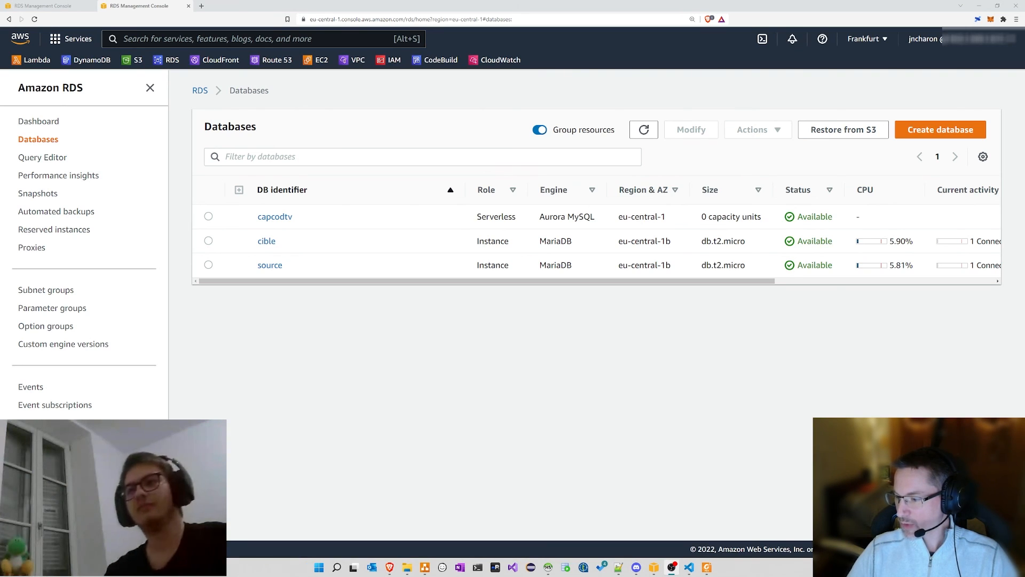